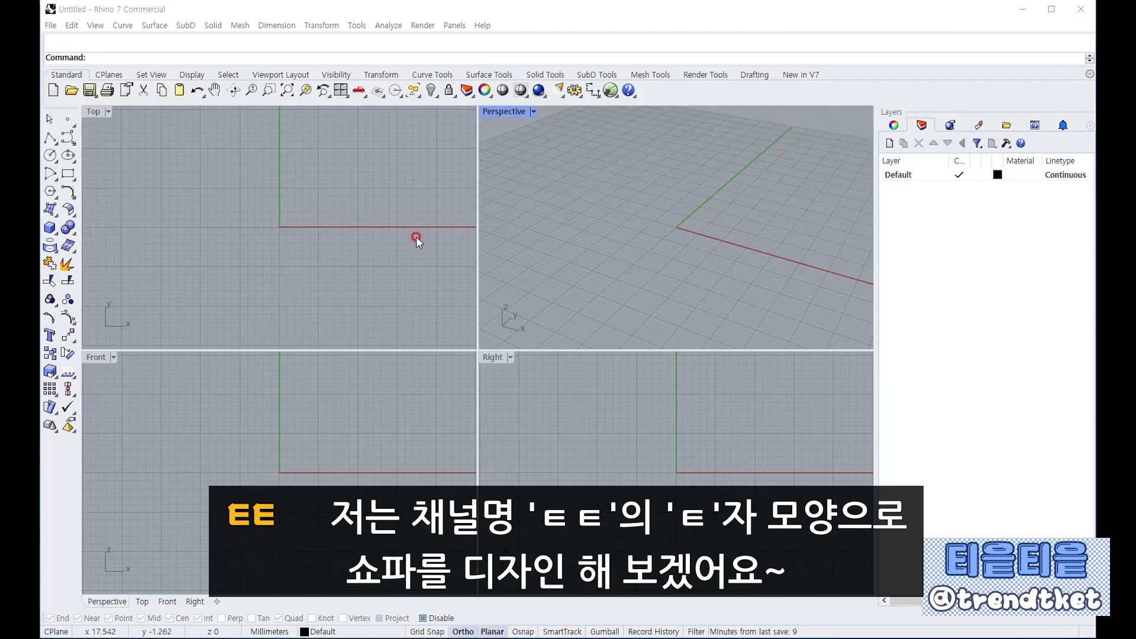
right_click_drag(707, 196, 644, 224)
scroll(272, 238, "down", 12)
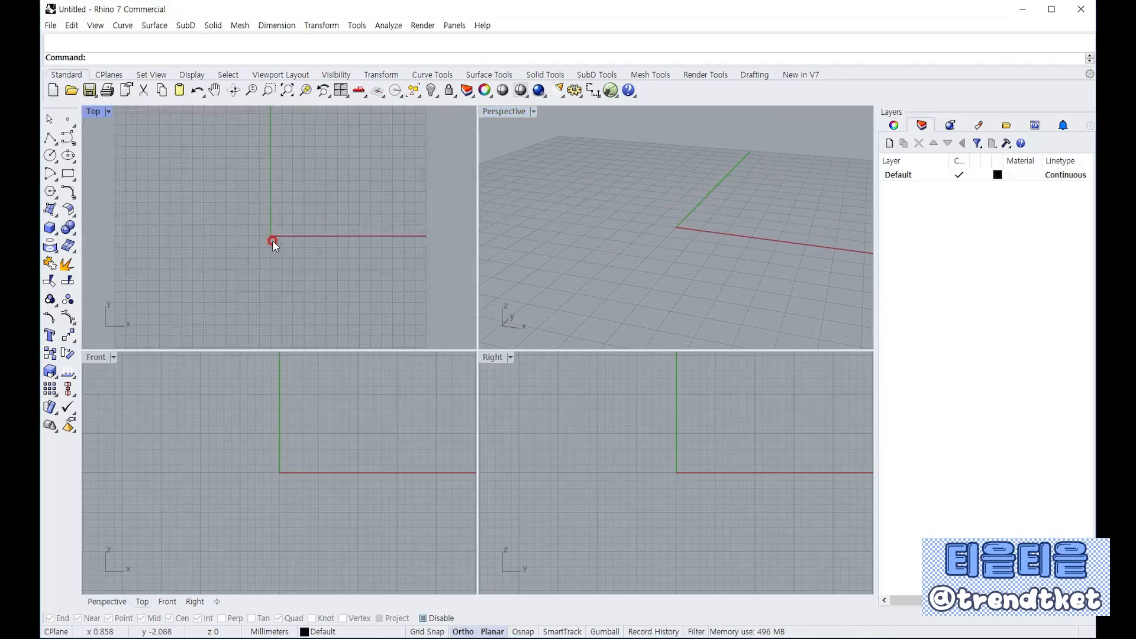
scroll(272, 240, "up", 2)
scroll(272, 240, "down", 4)
right_click_drag(270, 259, 279, 254)
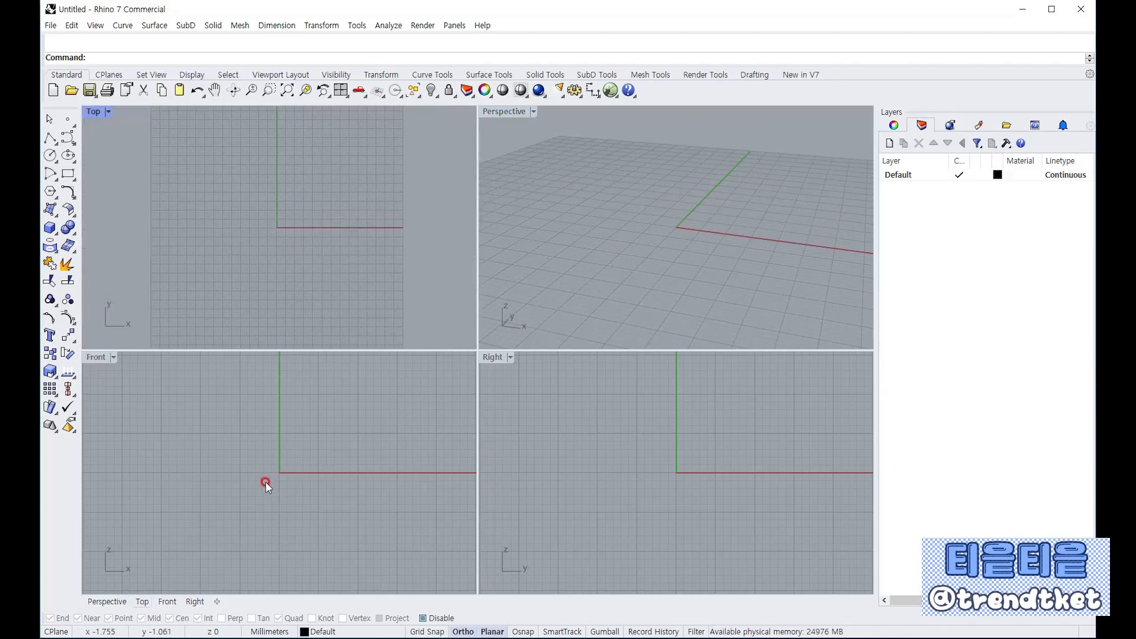
scroll(272, 482, "down", 6)
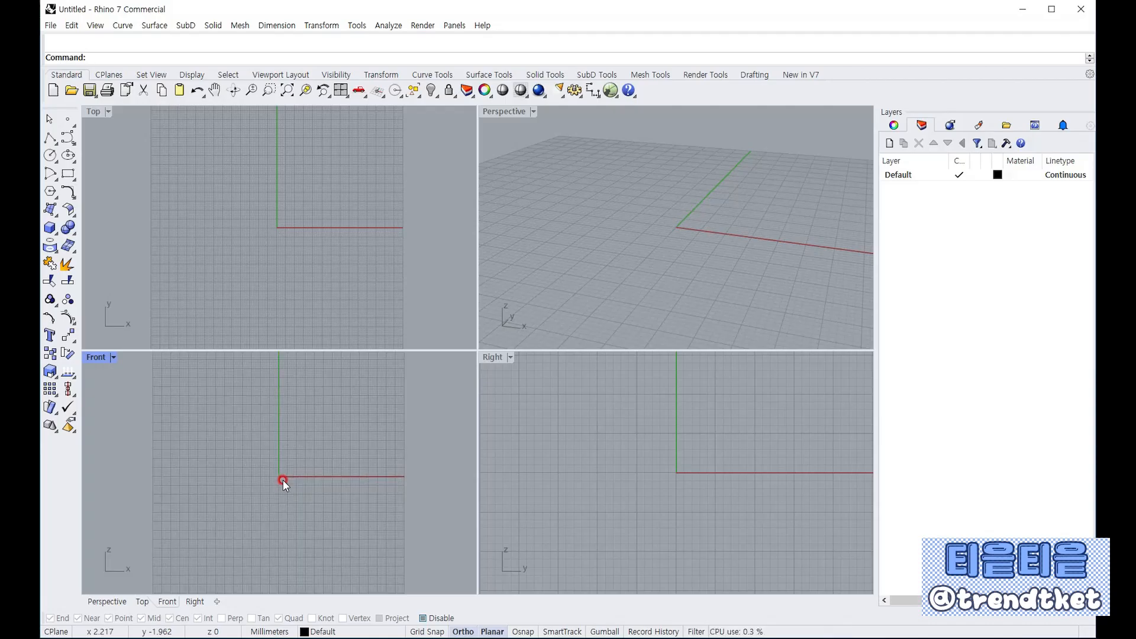
right_click_drag(283, 481, 280, 482)
scroll(669, 459, "down", 3)
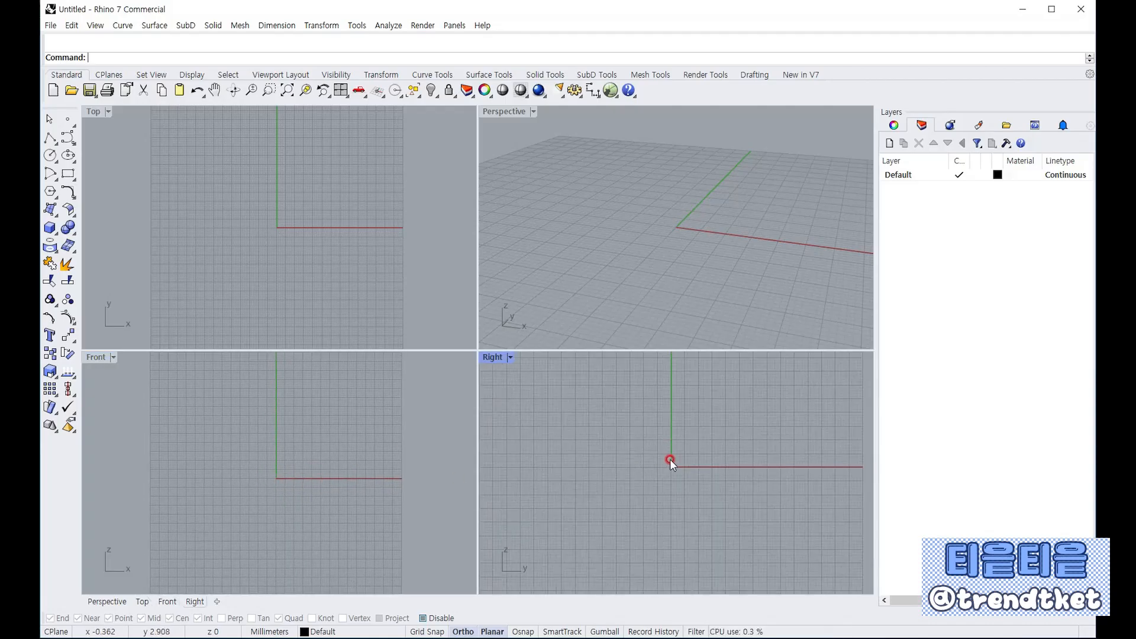
scroll(670, 459, "down", 4)
scroll(669, 459, "up", 3)
scroll(680, 182, "down", 3)
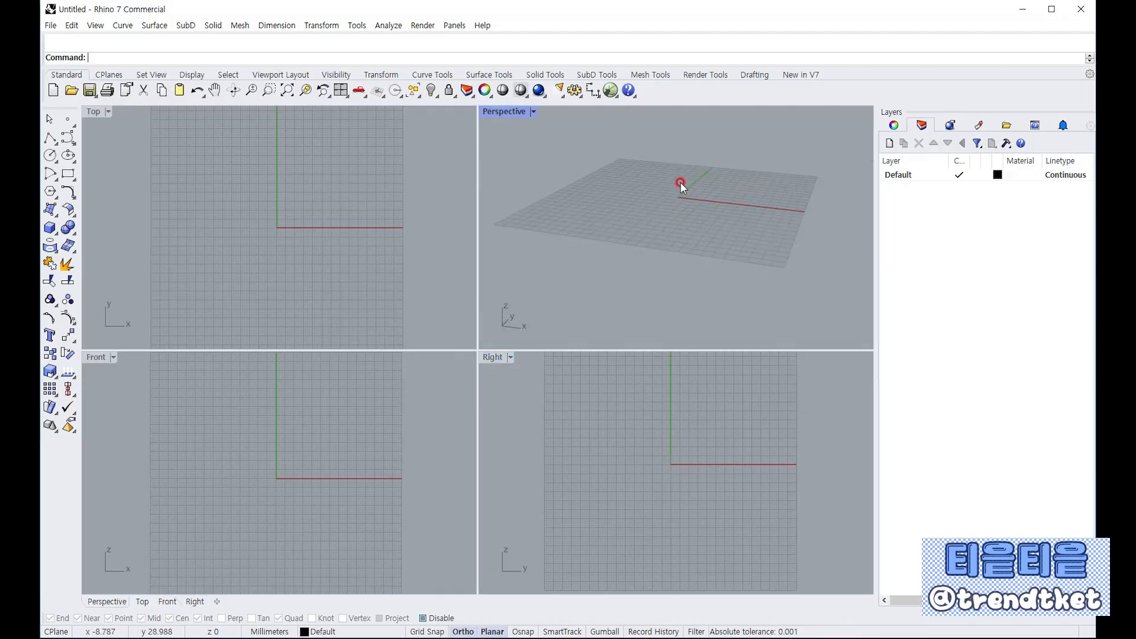
scroll(679, 186, "up", 3)
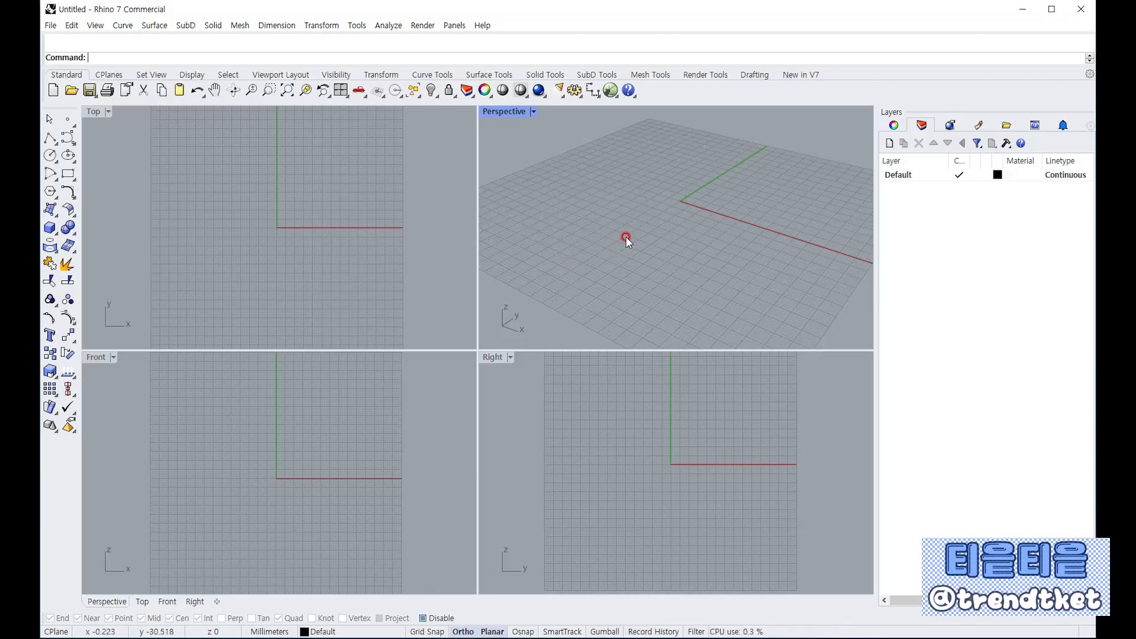
Add five new layers to the document, keeping their default names
left_click(887, 144)
left_click(887, 144)
left_click(888, 144)
left_click(887, 144)
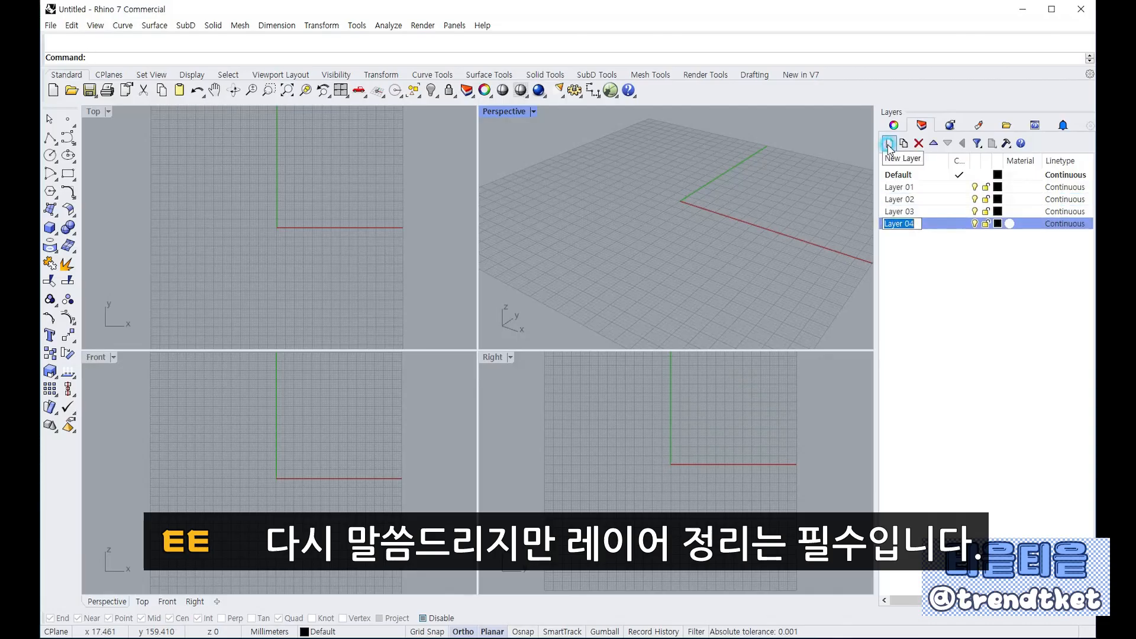
left_click(887, 144)
left_click(916, 250)
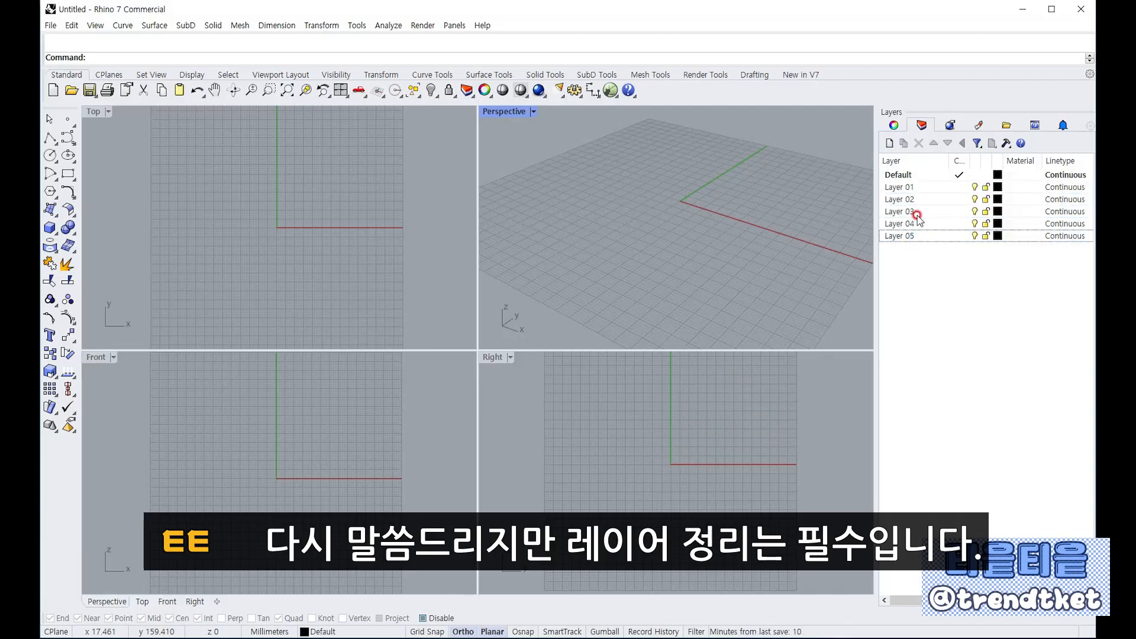
Rename the layer Layer 01 as 커브
left_click(907, 187)
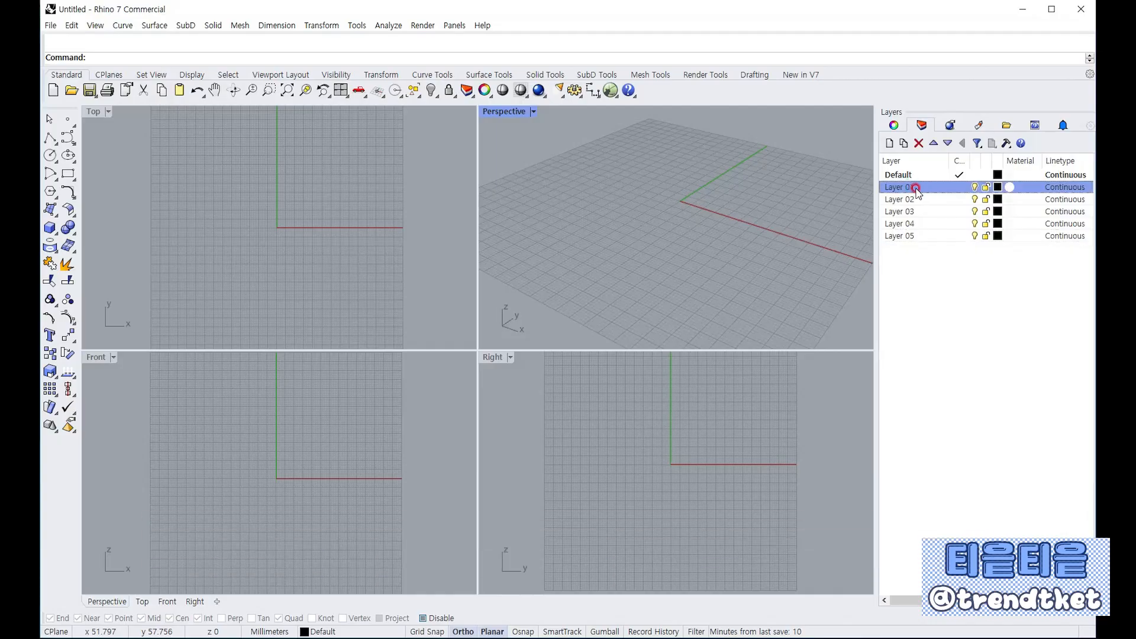
right_click(905, 187)
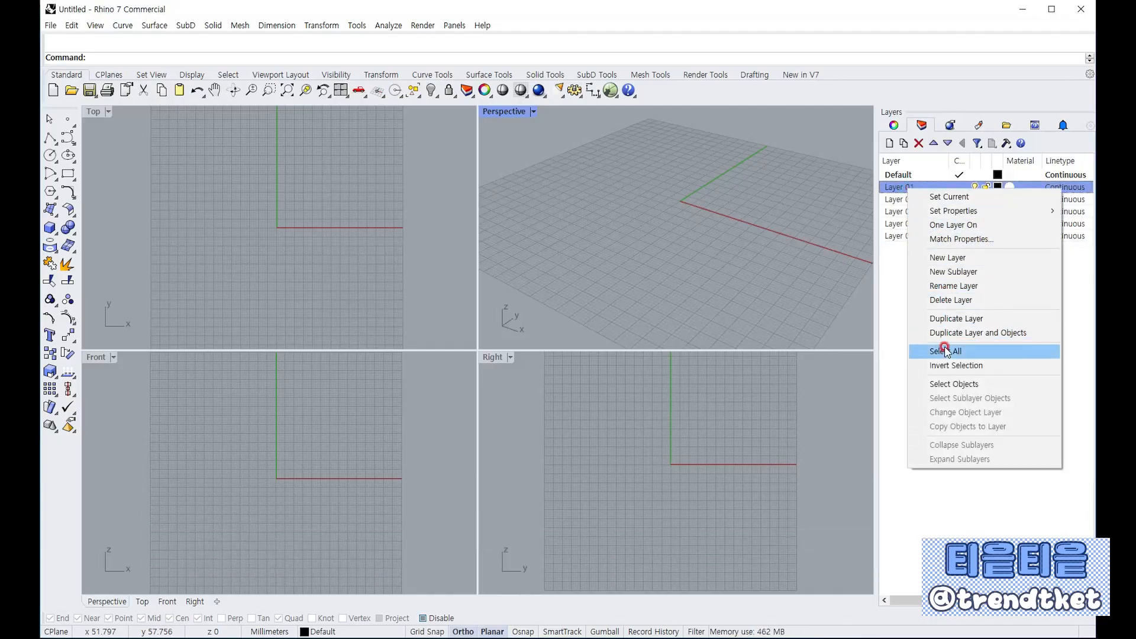
left_click(967, 285)
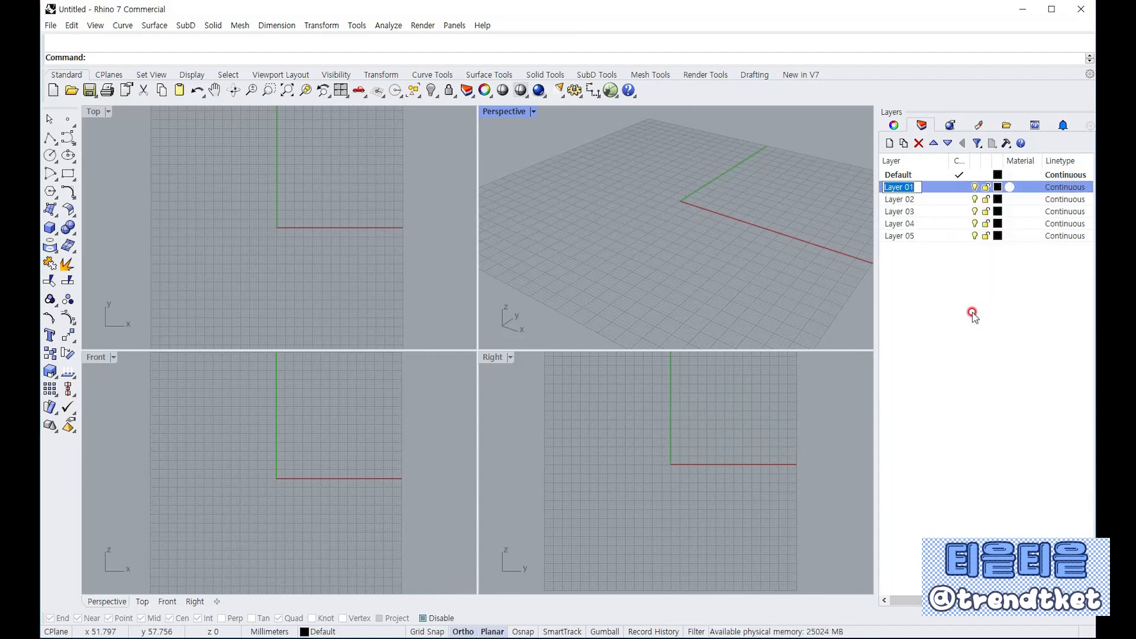
type("zj")
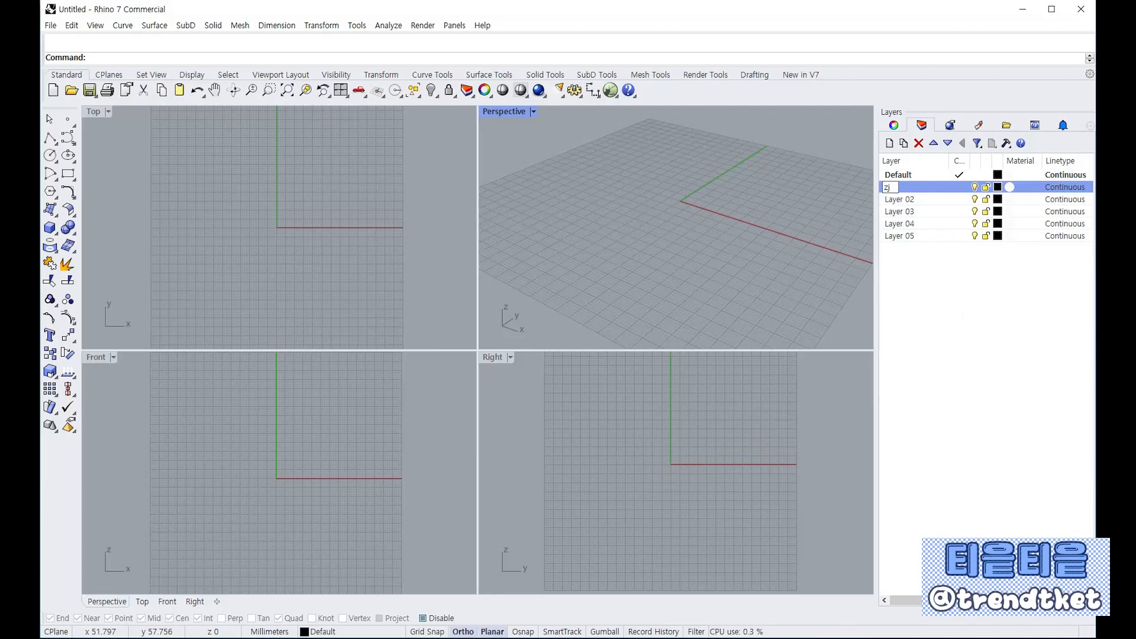
key("BackSpace")
key("BackSpace")
type("커브")
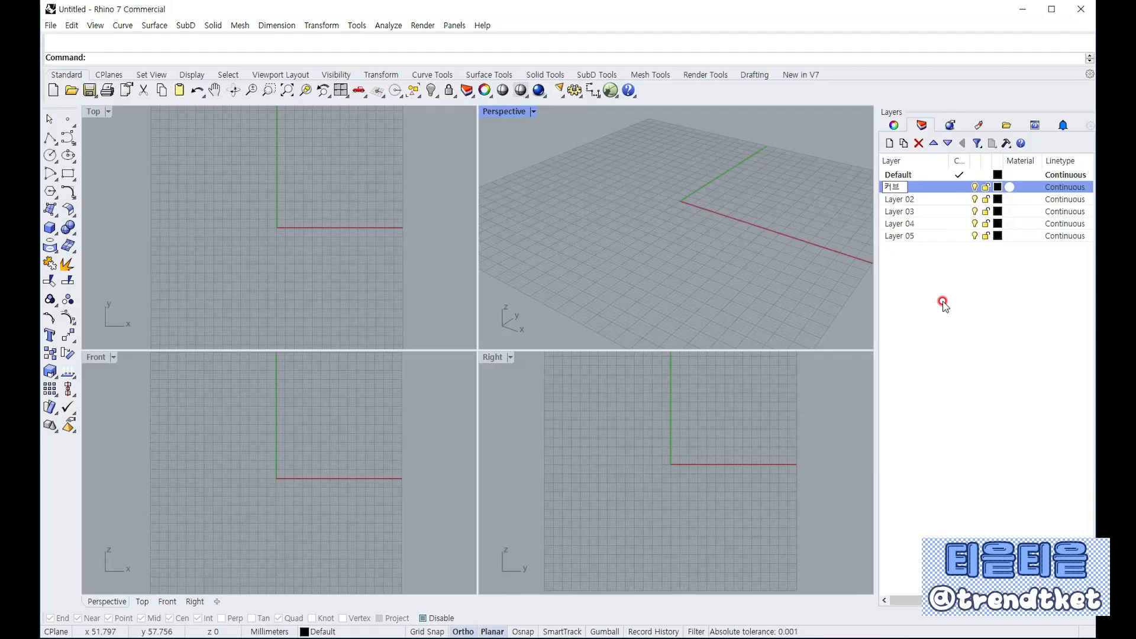
Rename the layer Layer 02 as 오리지널
left_click(898, 199)
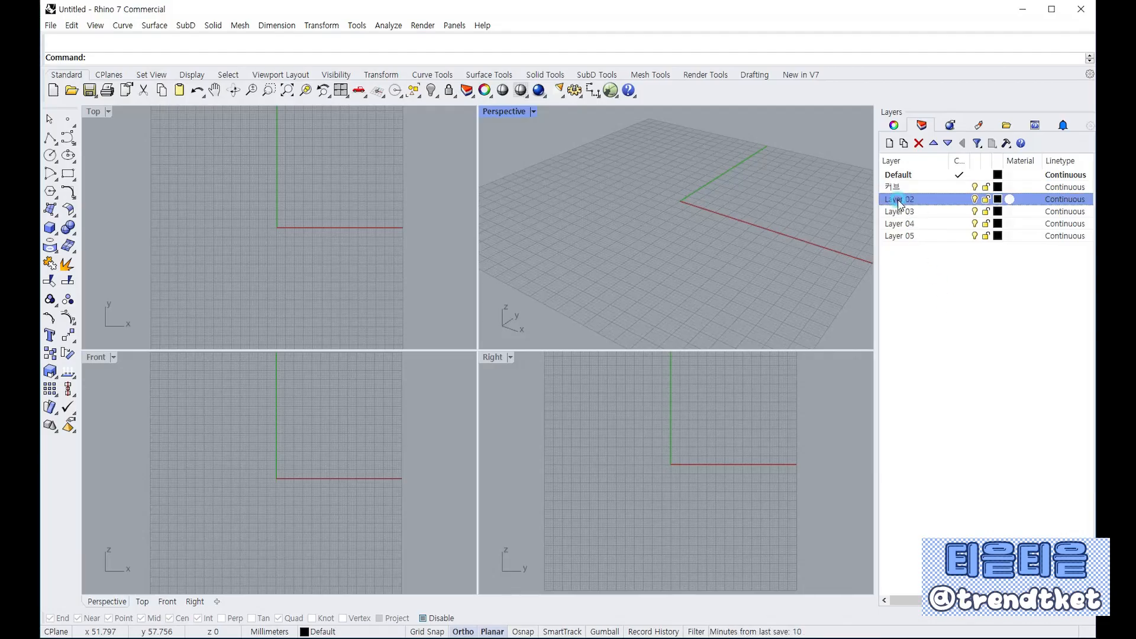
right_click(898, 198)
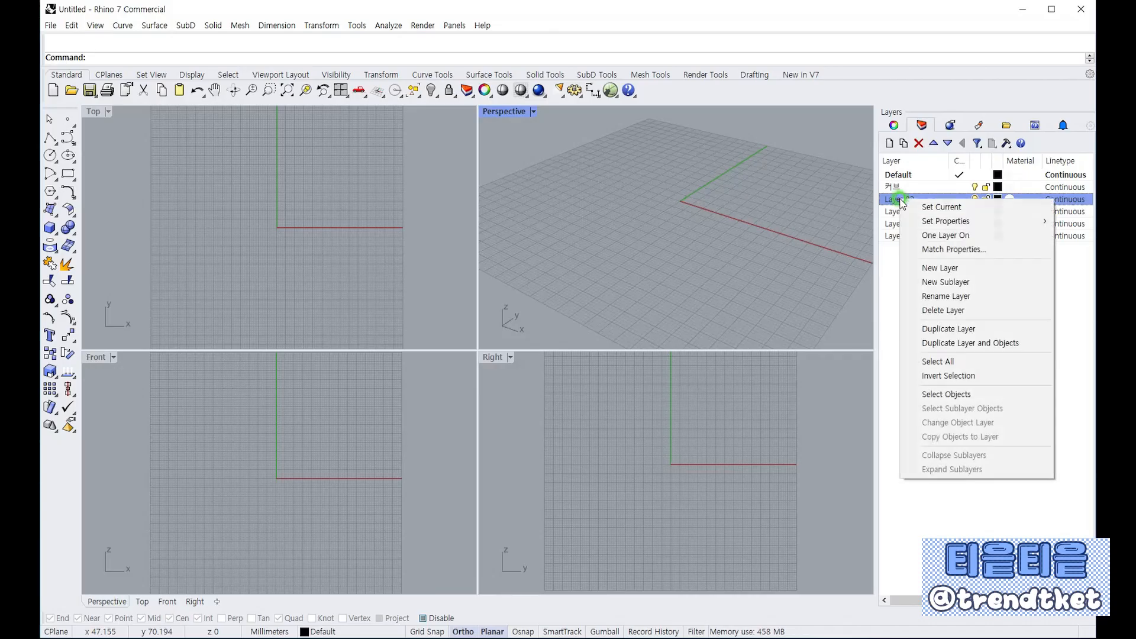
left_click(956, 297)
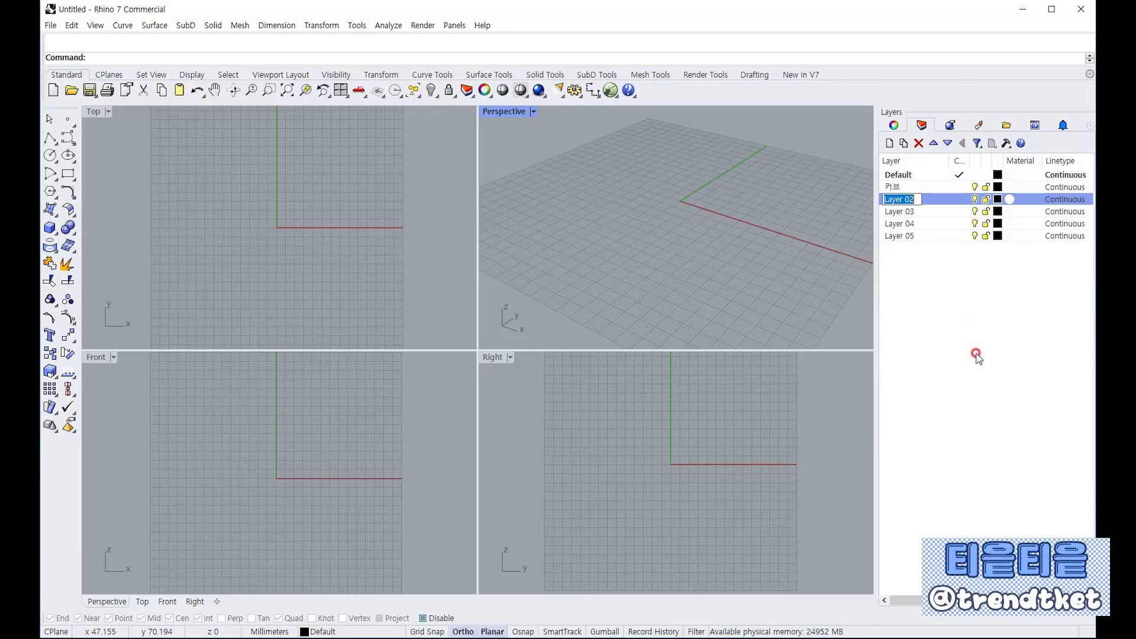
type("오리")
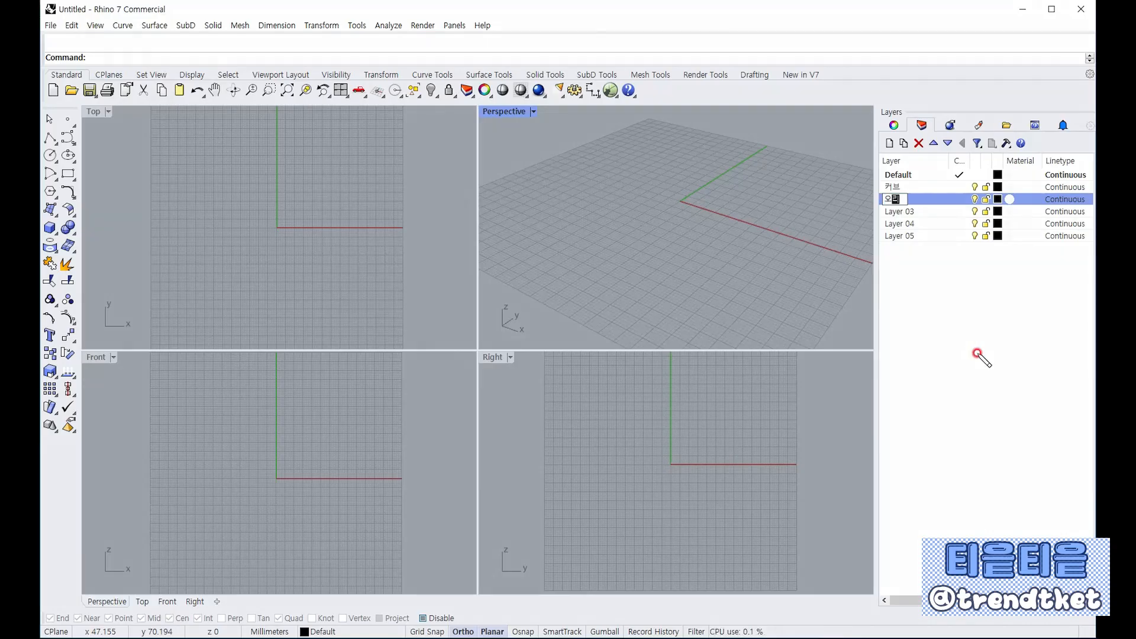
type("지널")
key("Return")
left_click(978, 356)
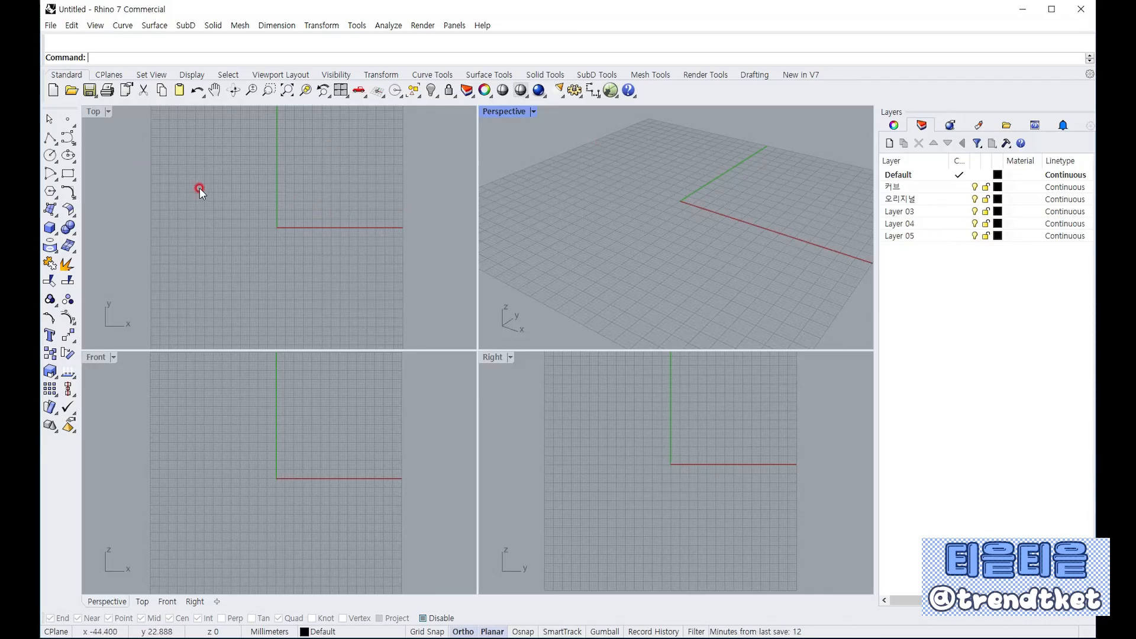
Draw a horizontal polyline segment 1800 mm long in the Top view, running along the X direction
left_click(51, 137)
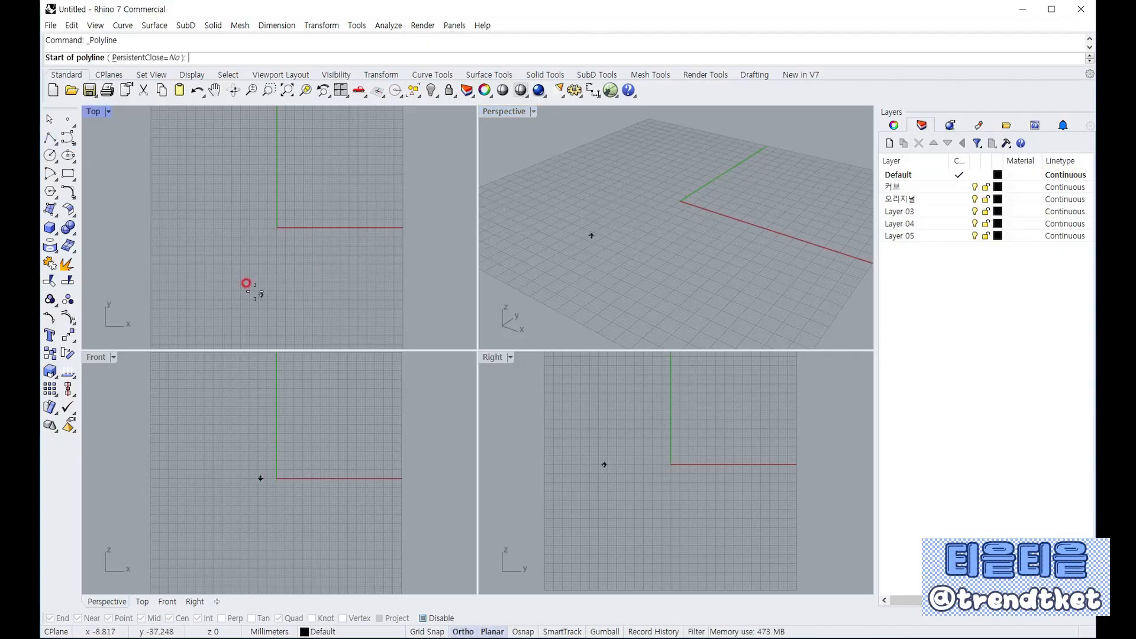
left_click(167, 270)
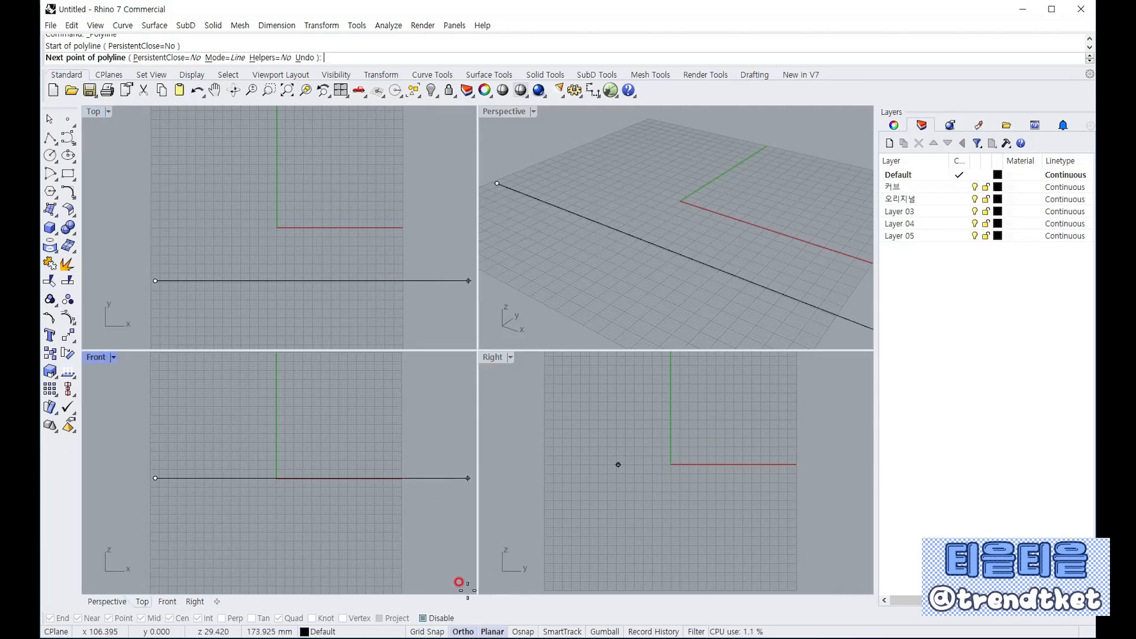
left_click(463, 631)
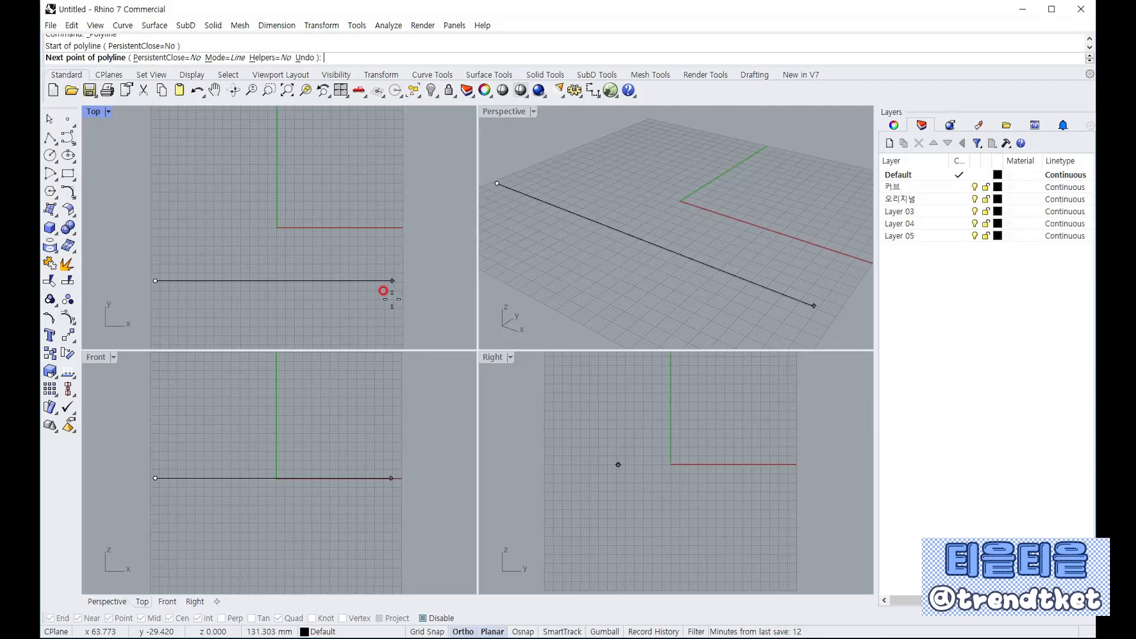
scroll(383, 290, "down", 4)
type("1")
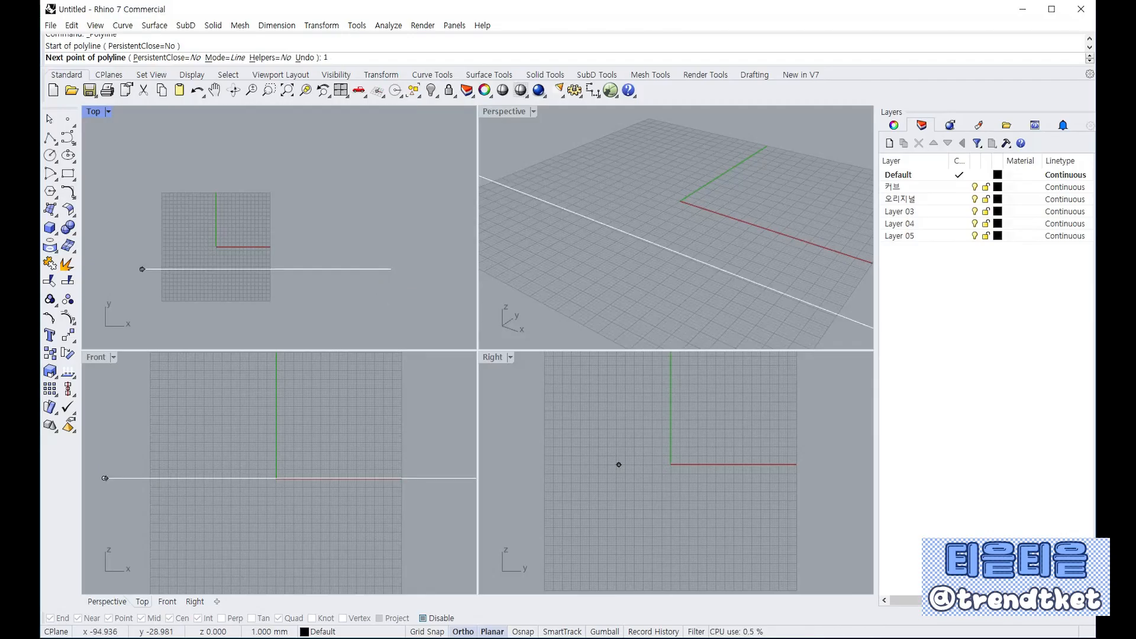
type("800")
key("Return")
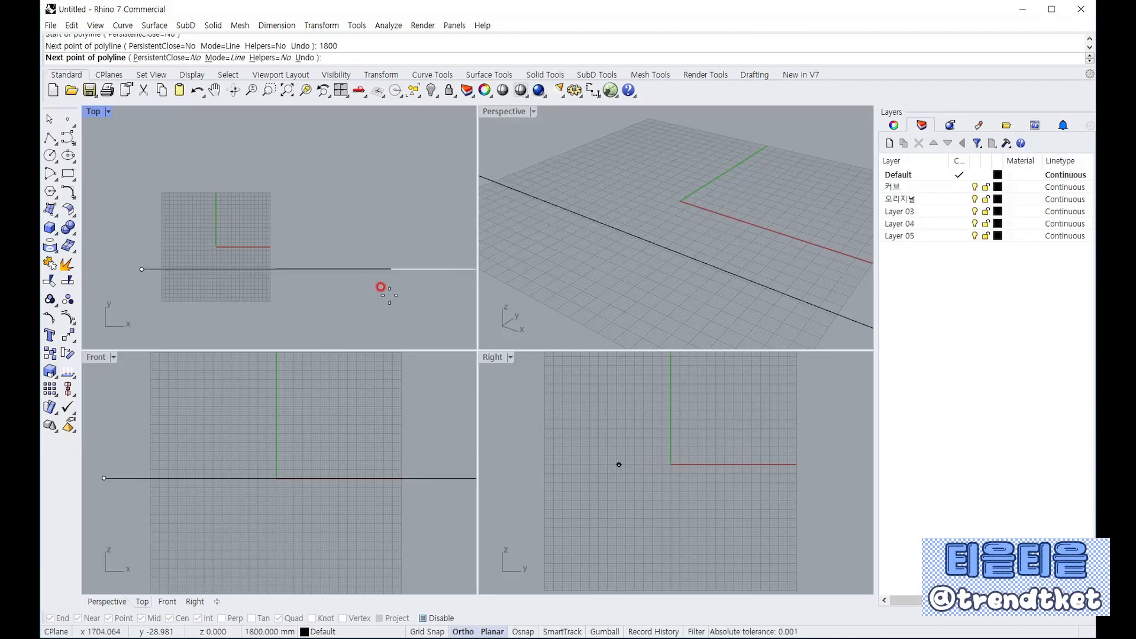
scroll(165, 284, "down", 5)
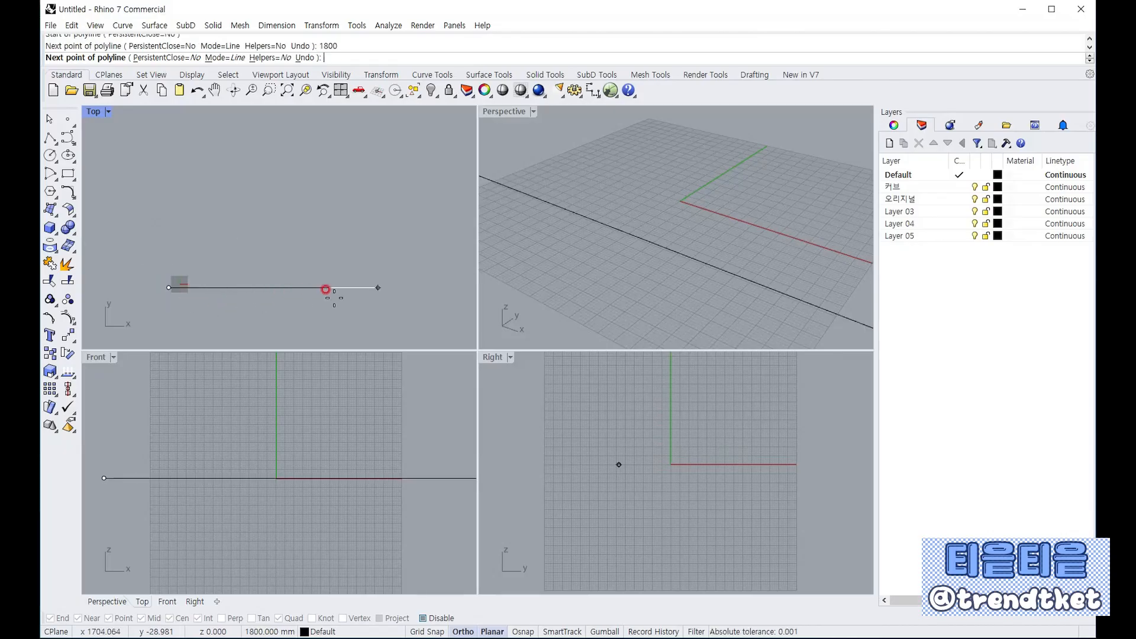
key("Return")
scroll(285, 310, "up", 2)
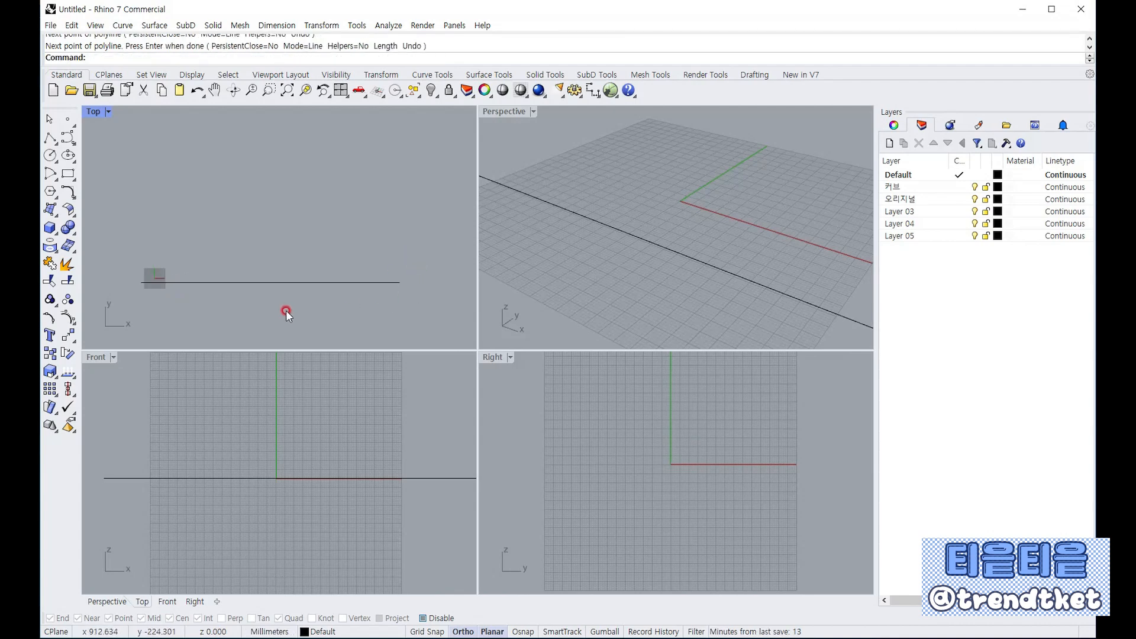
Enable object snaps and move the 1800 mm line from its midpoint to the origin (0)
left_click(299, 283)
right_click_drag(197, 329, 238, 258)
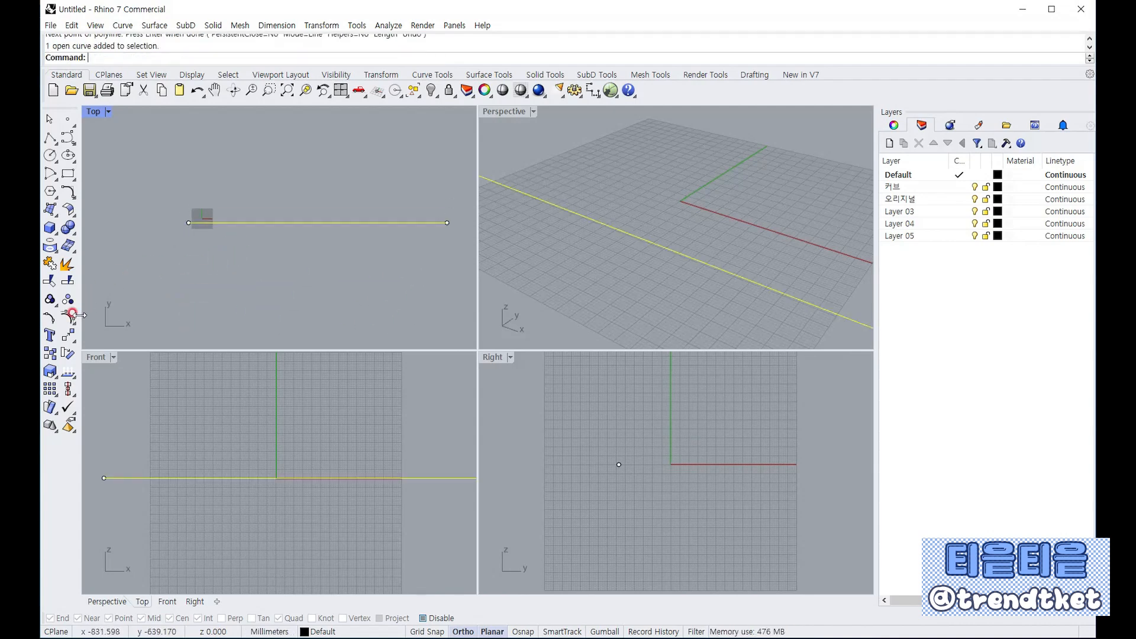
left_click(70, 315)
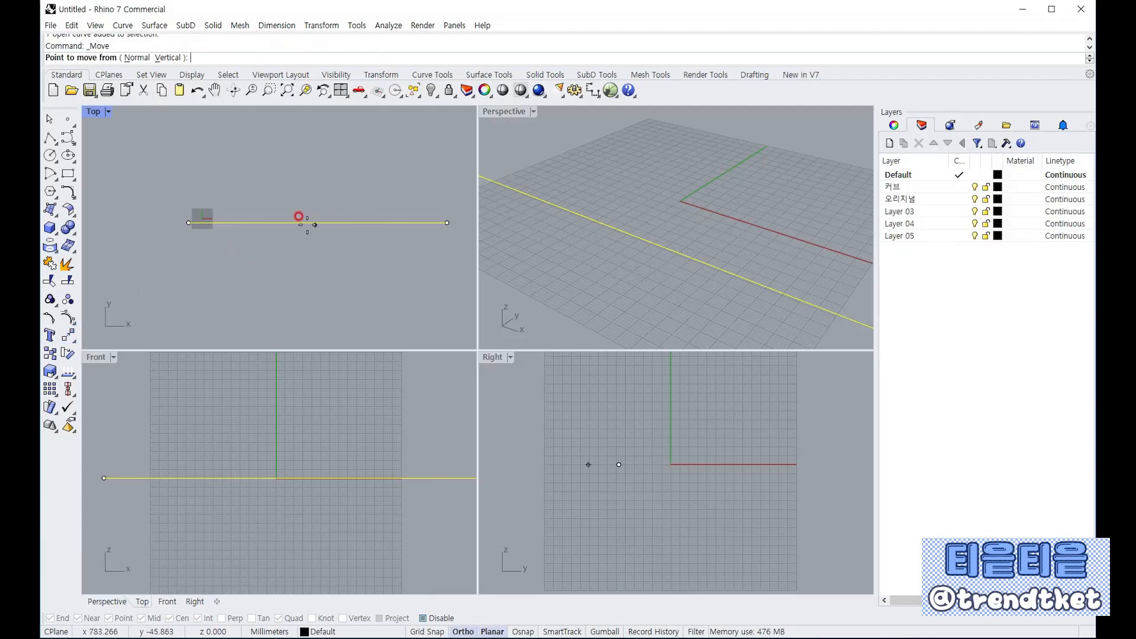
scroll(333, 233, "up", 2)
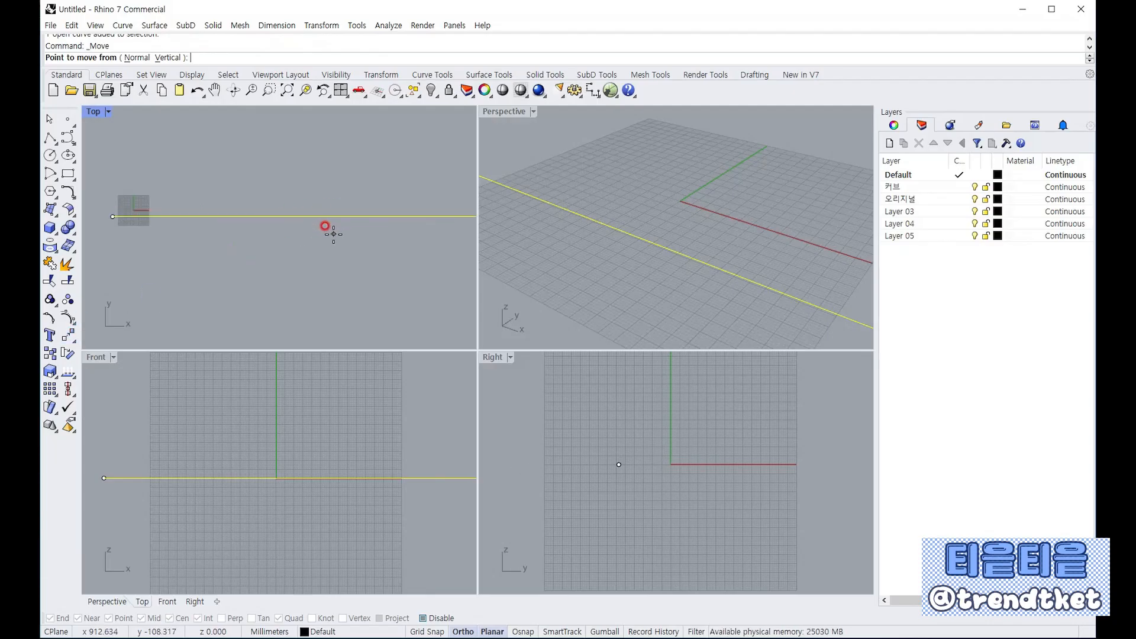
left_click(523, 632)
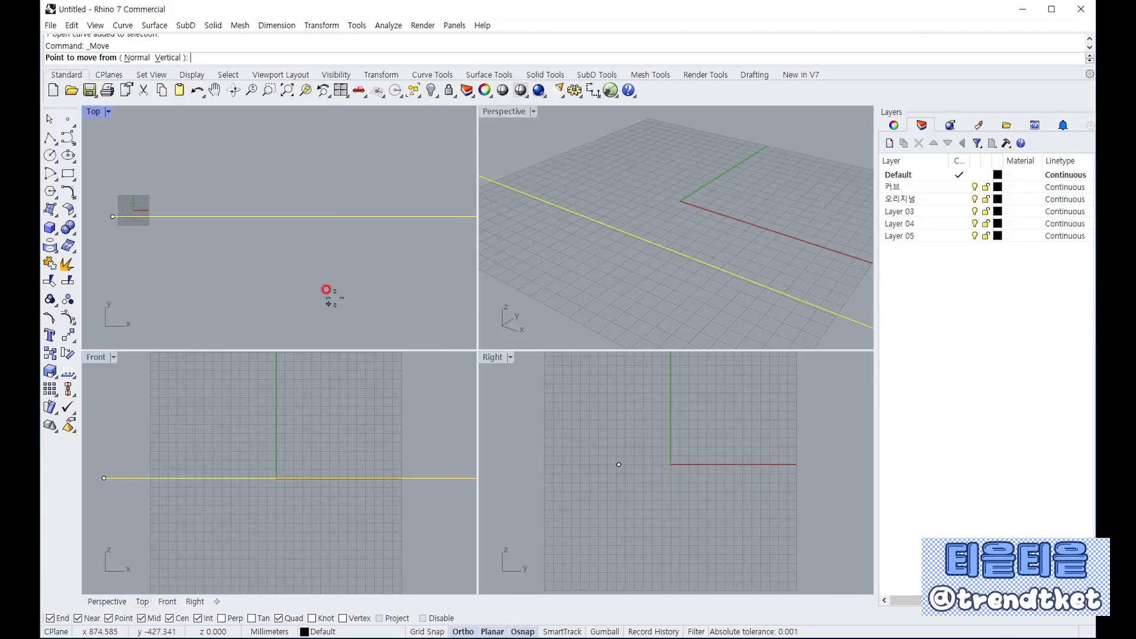
left_click(281, 219)
scroll(290, 226, "down", 5)
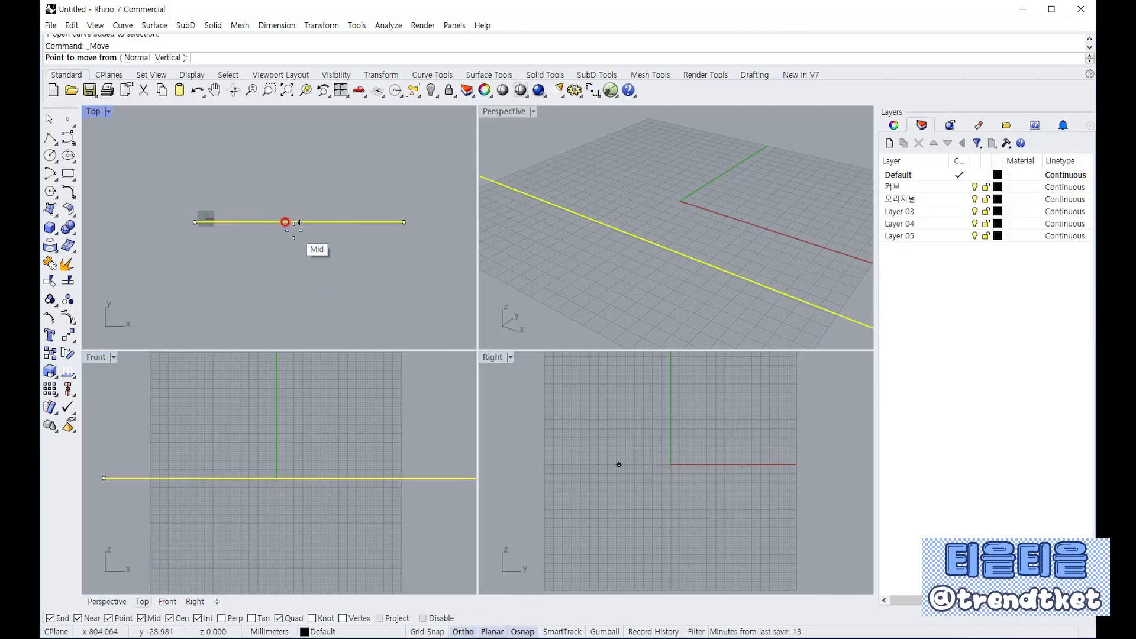
left_click(290, 221)
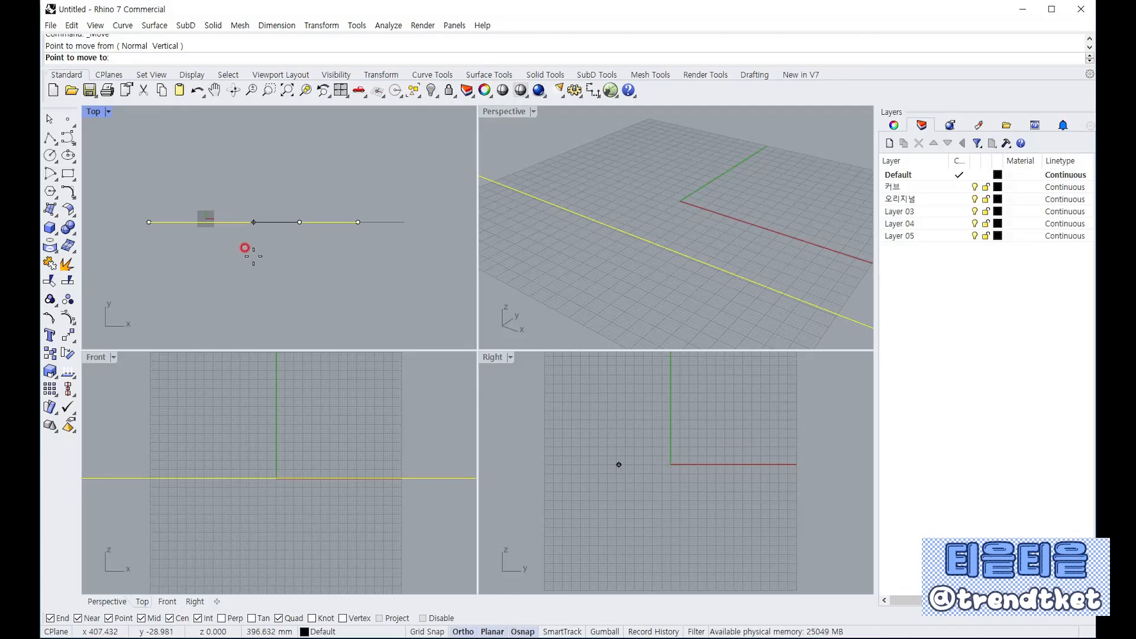
type("0")
key("Return")
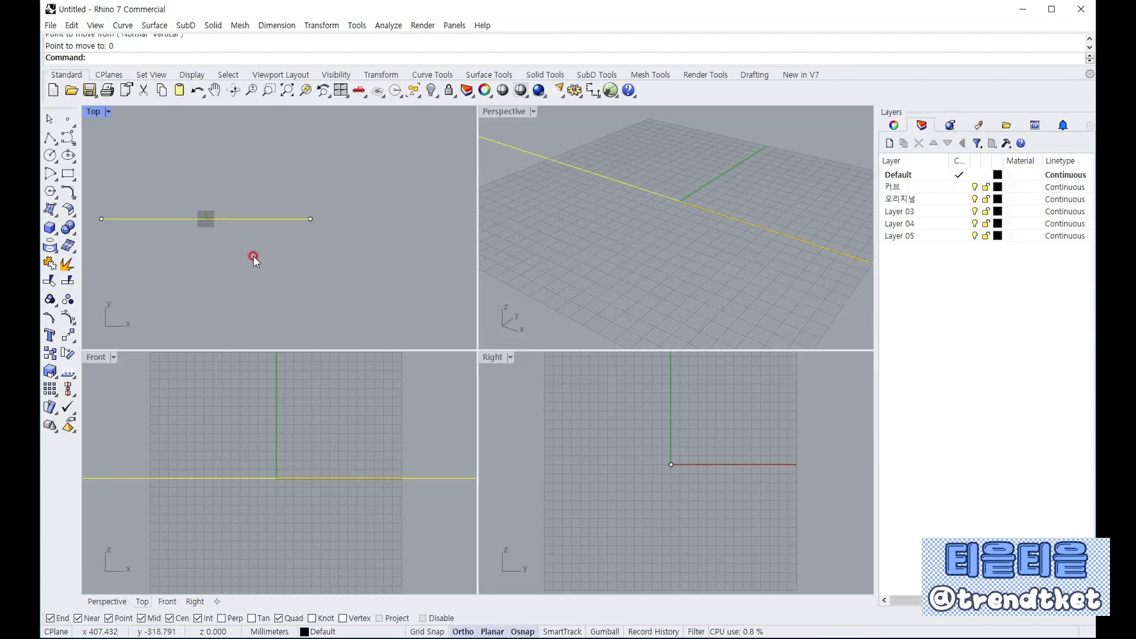
scroll(152, 221, "up", 10)
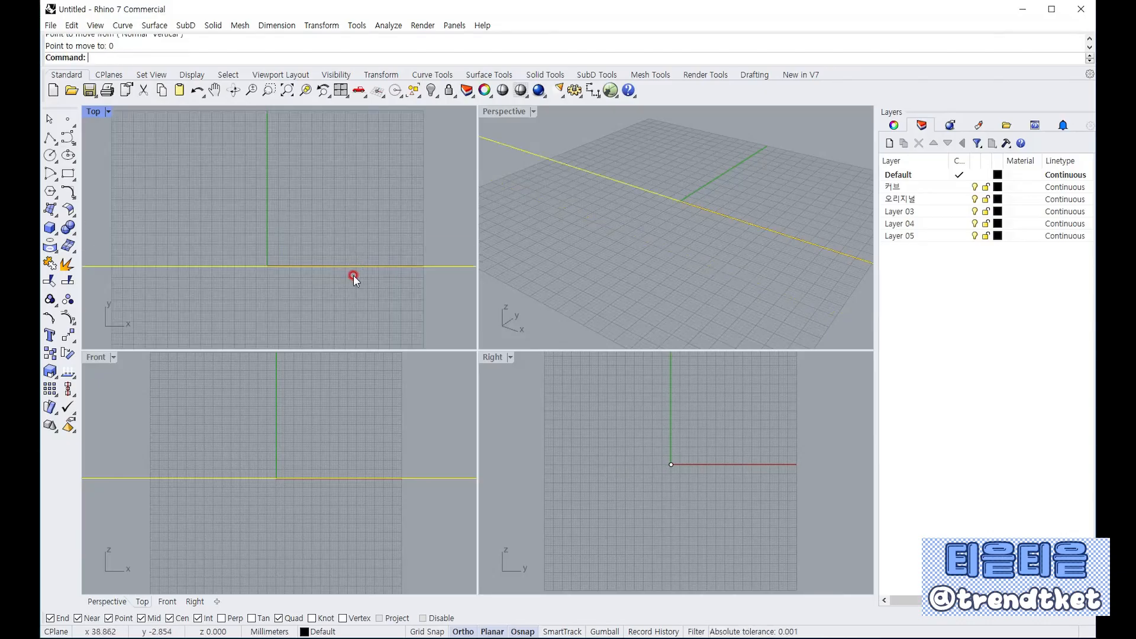
scroll(251, 195, "down", 5)
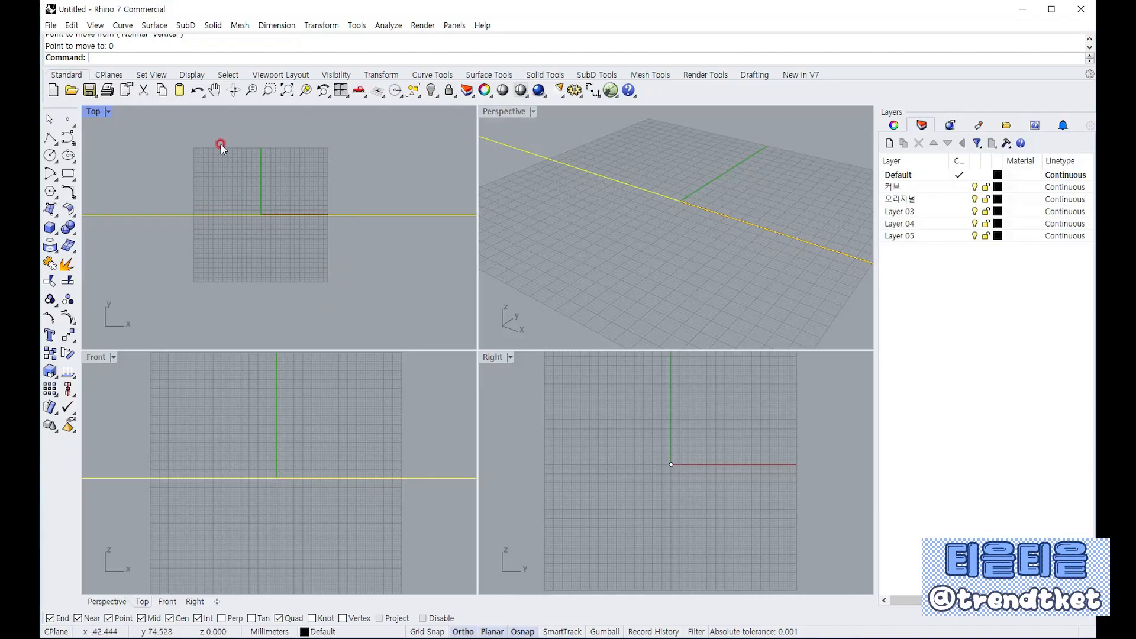
scroll(268, 269, "down", 4)
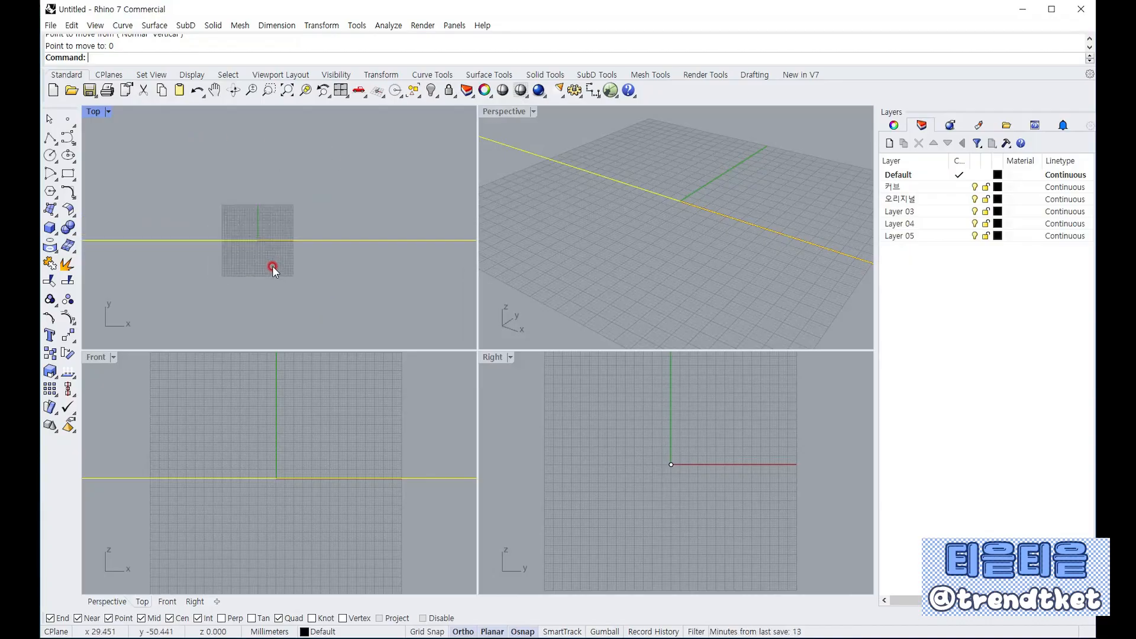
Deselect the base line and examine its full extent around the origin in the Perspective and Top views
scroll(269, 266, "up", 3)
scroll(671, 217, "down", 5)
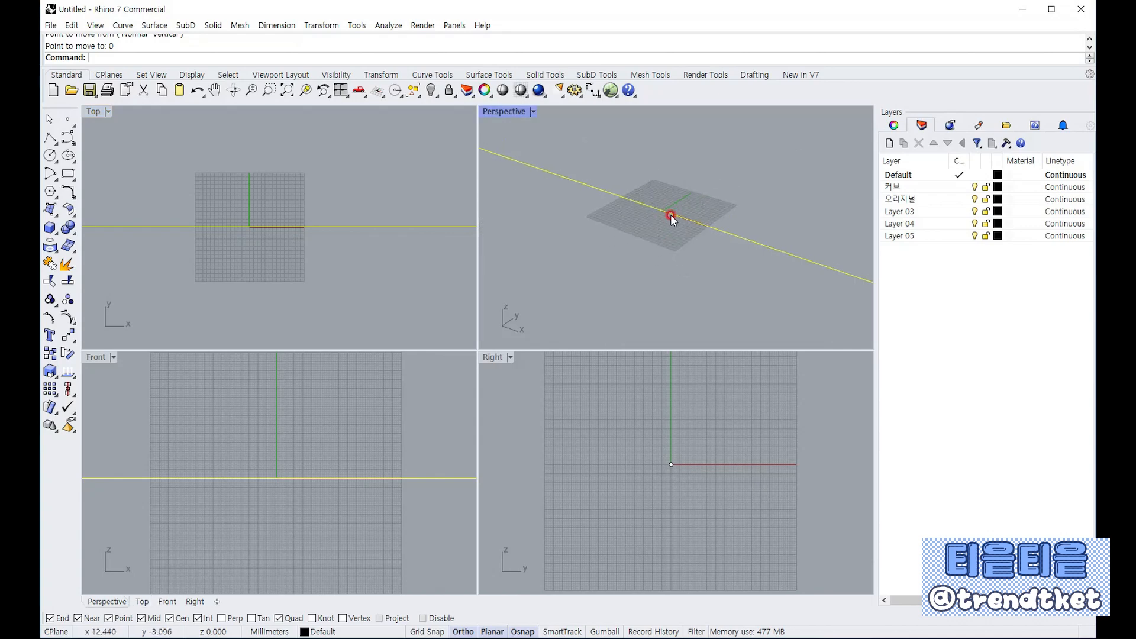
scroll(683, 221, "down", 10)
scroll(673, 223, "up", 4)
mouse_move(668, 225)
right_mouse_down()
mouse_move(650, 170)
mouse_move(658, 230)
right_mouse_up()
left_click(617, 244)
left_click(366, 280)
scroll(280, 250, "down", 8)
left_click(280, 249)
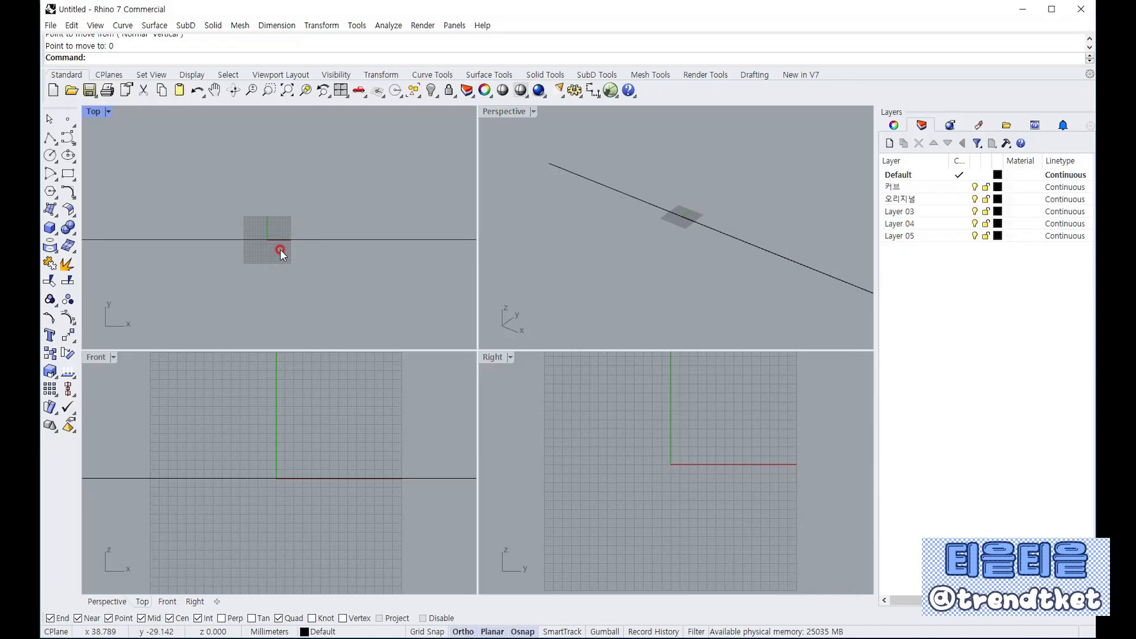
scroll(276, 255, "down", 5)
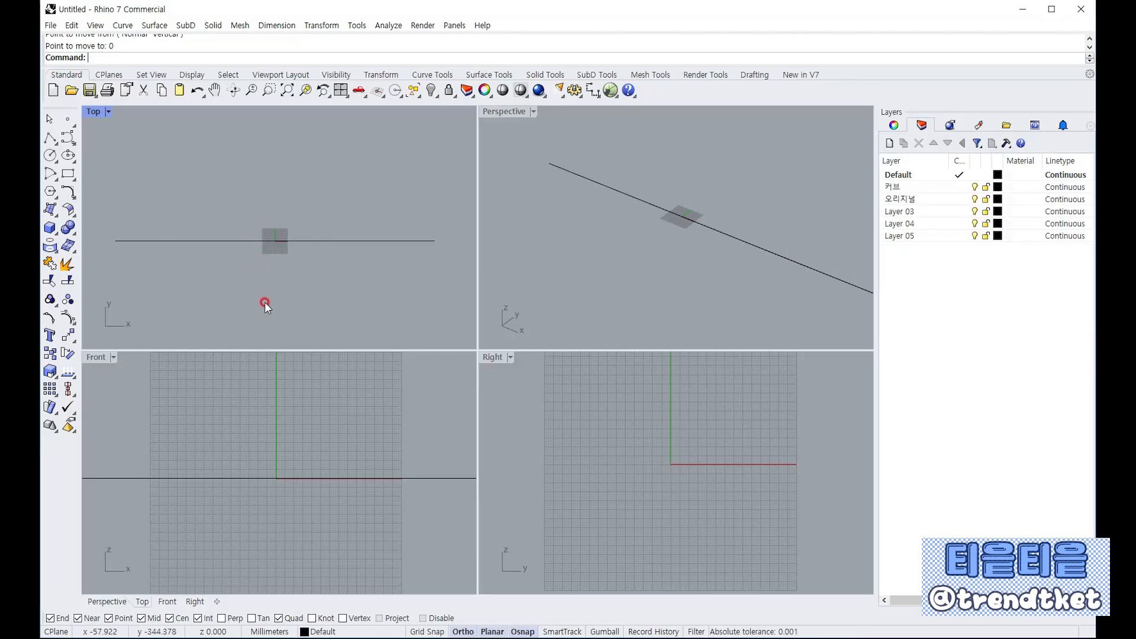
left_click(49, 138)
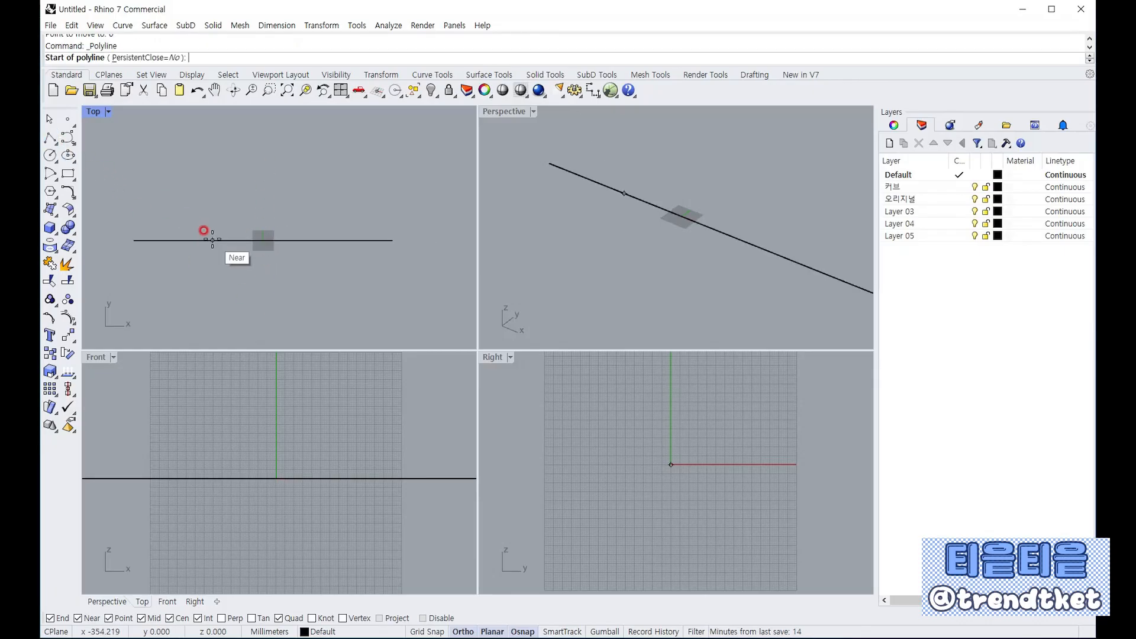
scroll(209, 232, "down", 3)
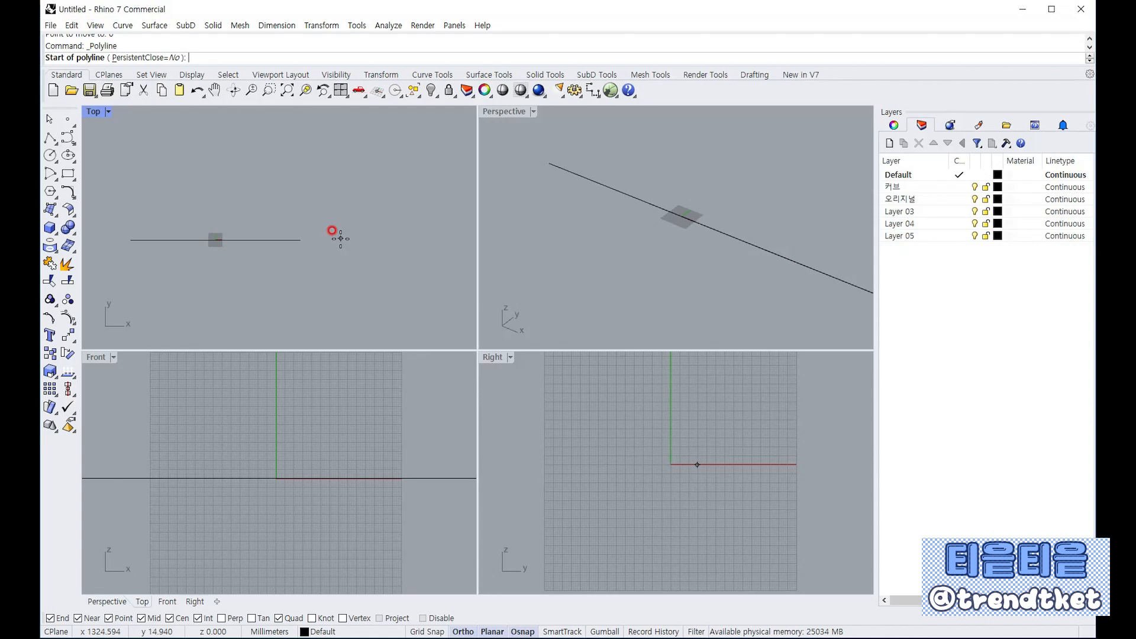
key("Escape")
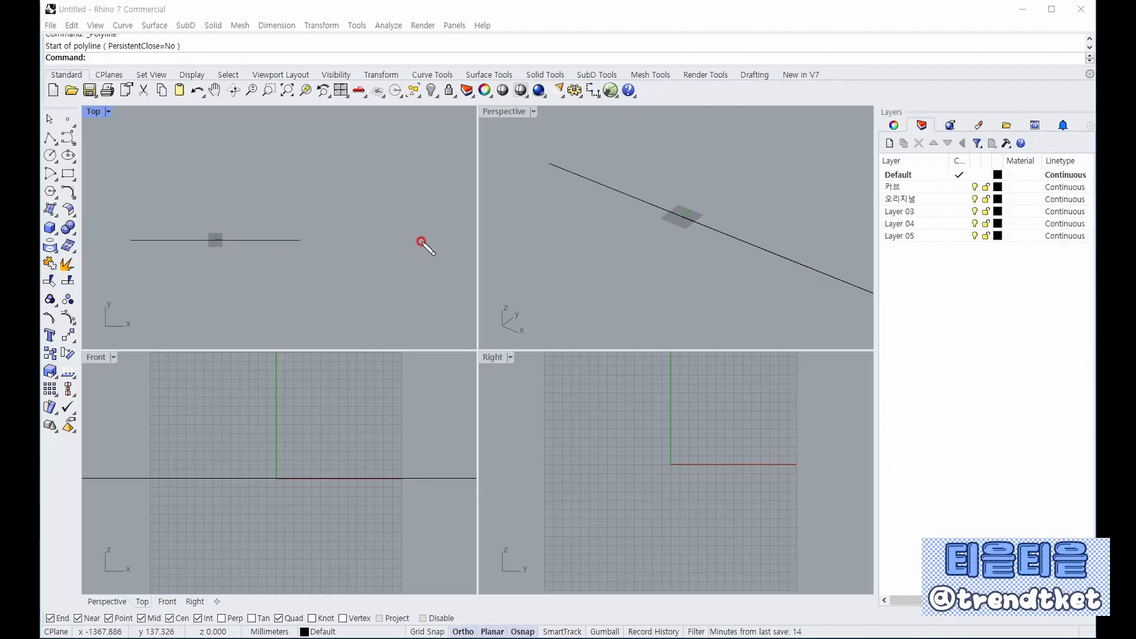
mouse_move(212, 158)
left_mouse_down()
mouse_move(274, 158)
mouse_move(208, 157)
mouse_move(206, 261)
mouse_move(269, 265)
left_mouse_up()
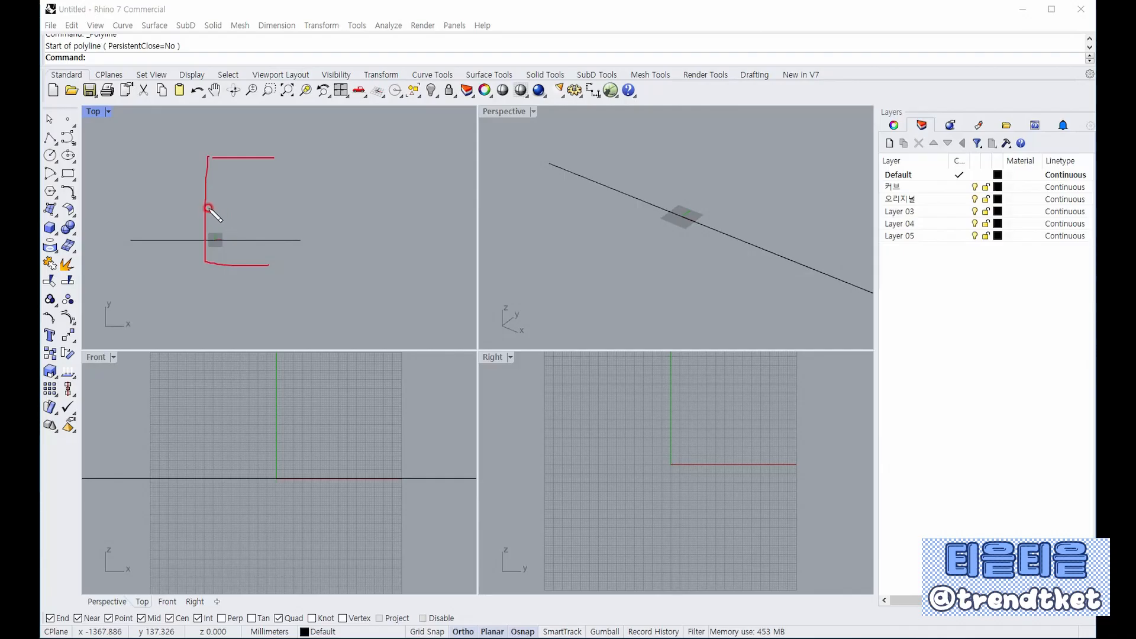
left_click_drag(208, 208, 264, 203)
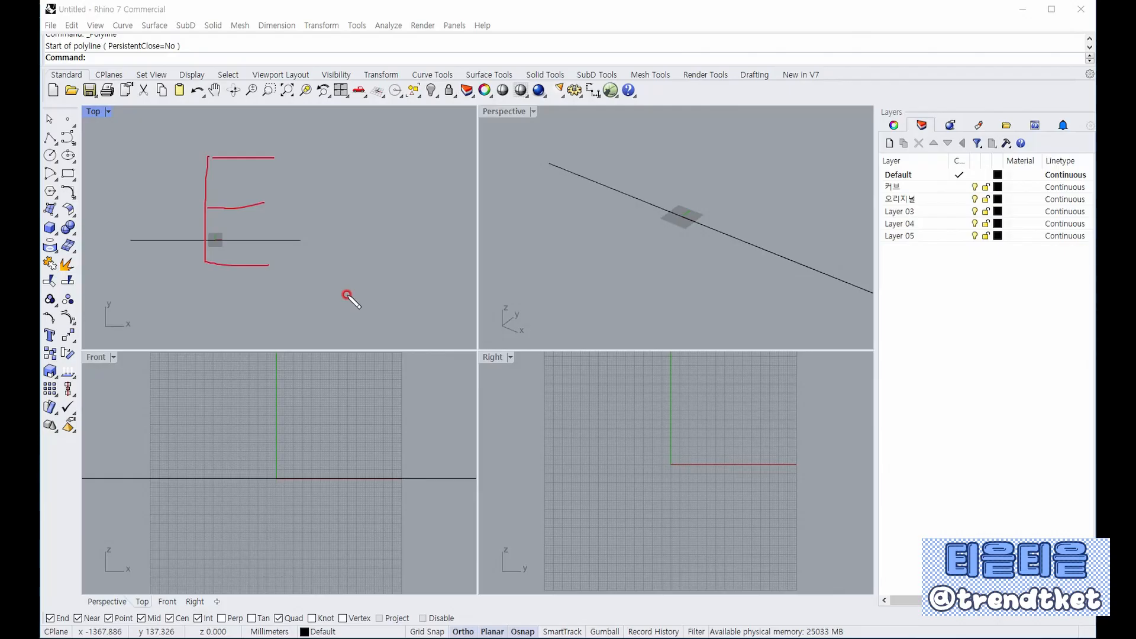
left_click_drag(347, 294, 537, 206)
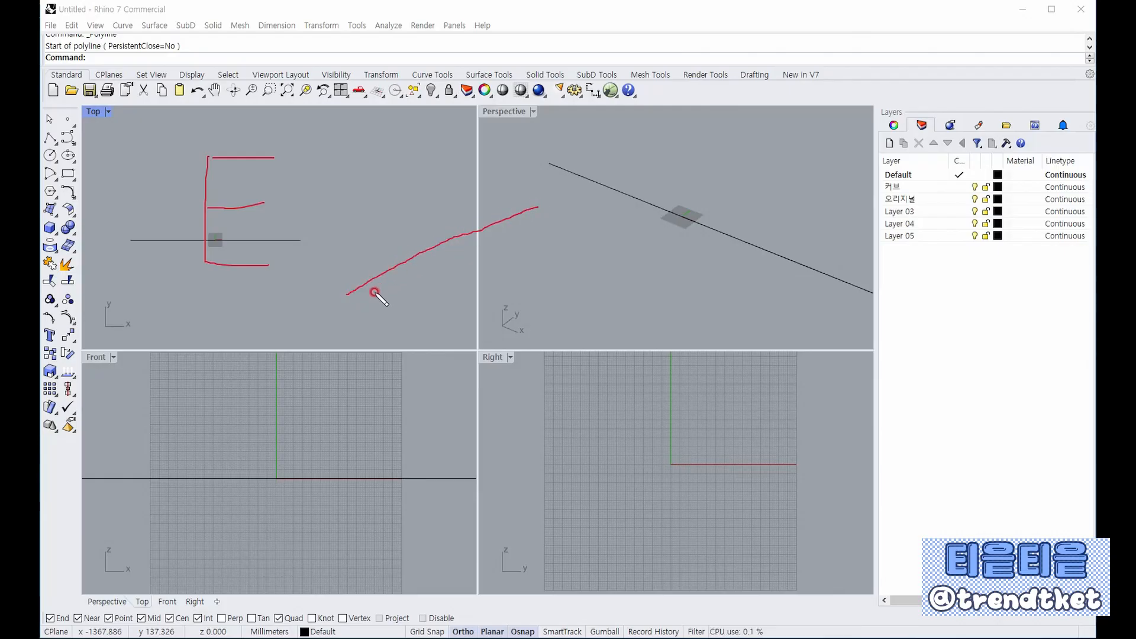
left_click_drag(354, 300, 466, 377)
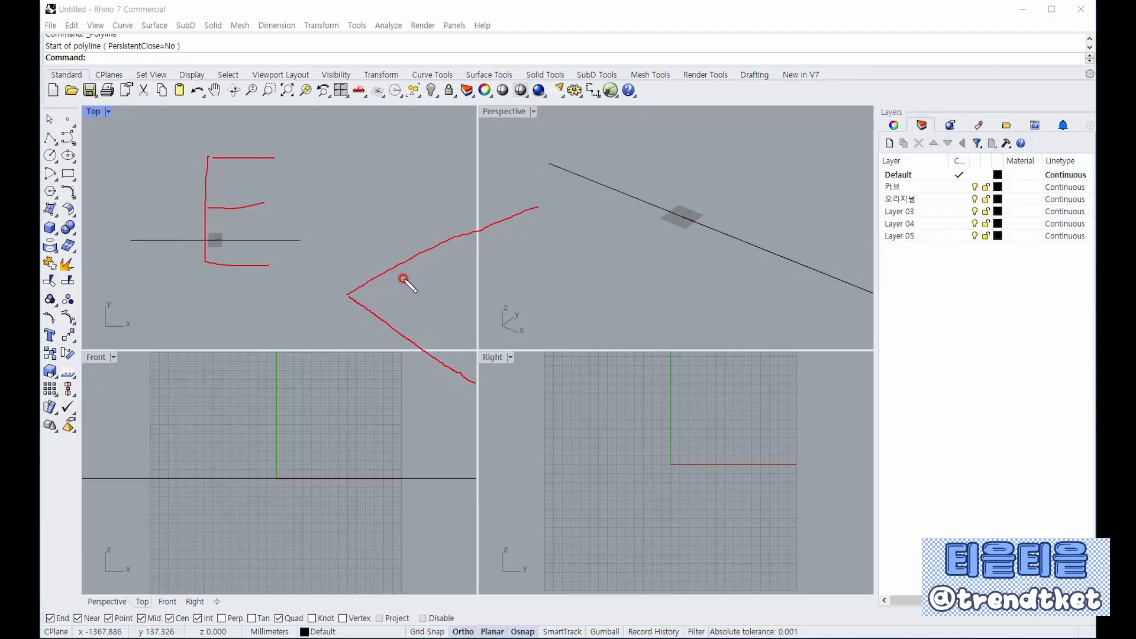
left_click_drag(353, 220, 348, 343)
mouse_move(347, 217)
left_mouse_down()
mouse_move(304, 195)
mouse_move(292, 297)
mouse_move(348, 332)
mouse_move(347, 349)
left_mouse_up()
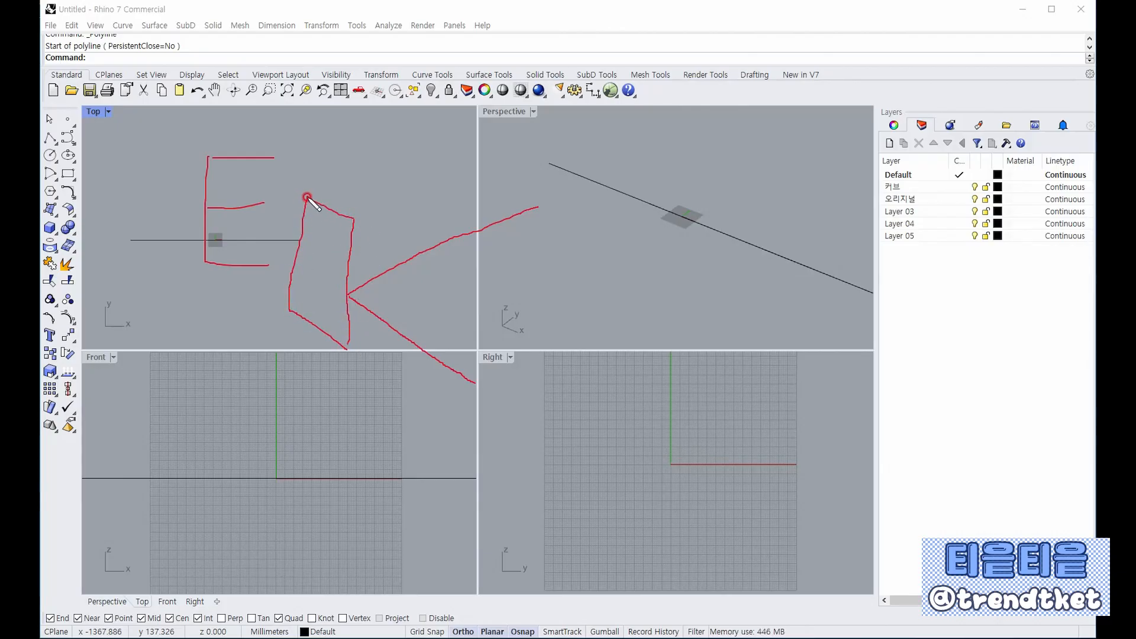
mouse_move(308, 196)
left_mouse_down()
mouse_move(514, 131)
mouse_move(492, 323)
left_mouse_up()
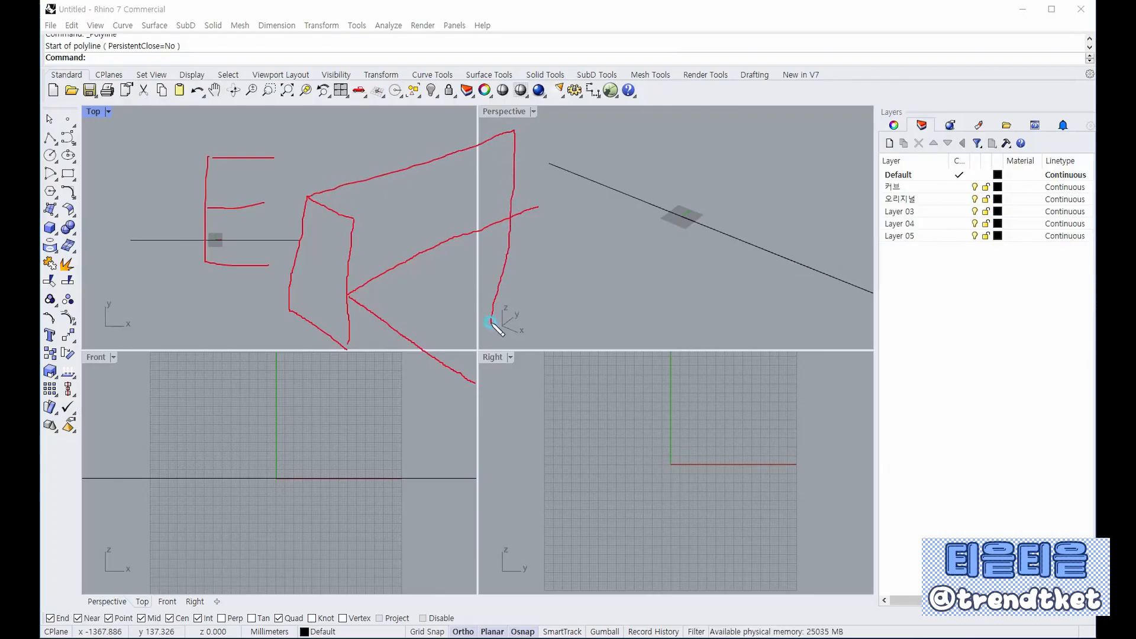
left_click_drag(354, 220, 556, 161)
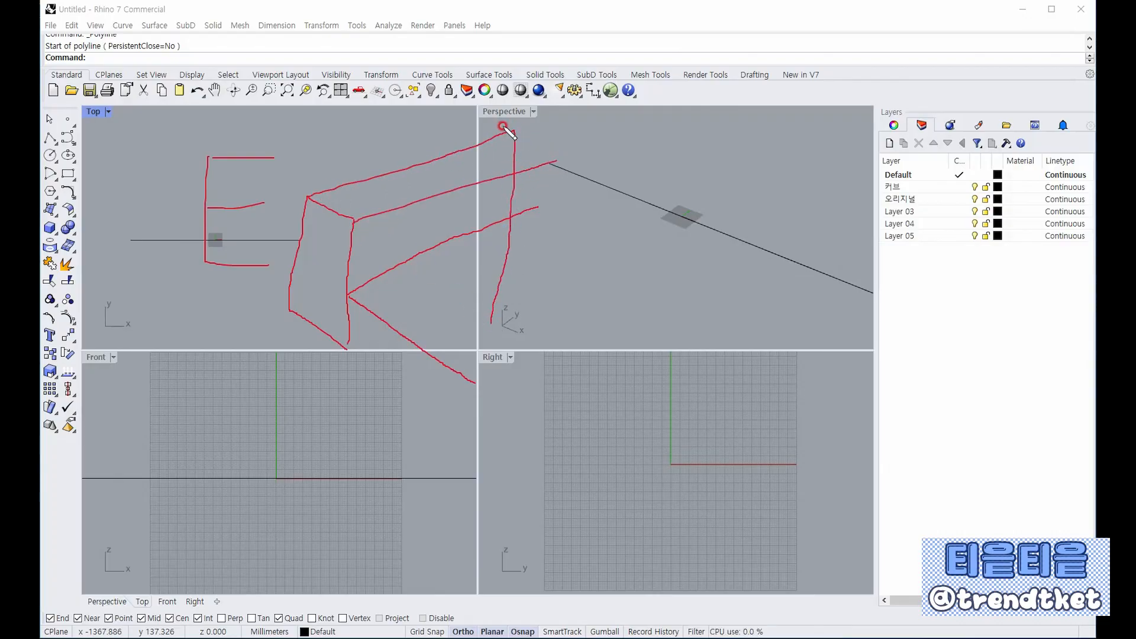
mouse_move(512, 131)
left_mouse_down()
mouse_move(559, 152)
mouse_move(528, 272)
left_mouse_up()
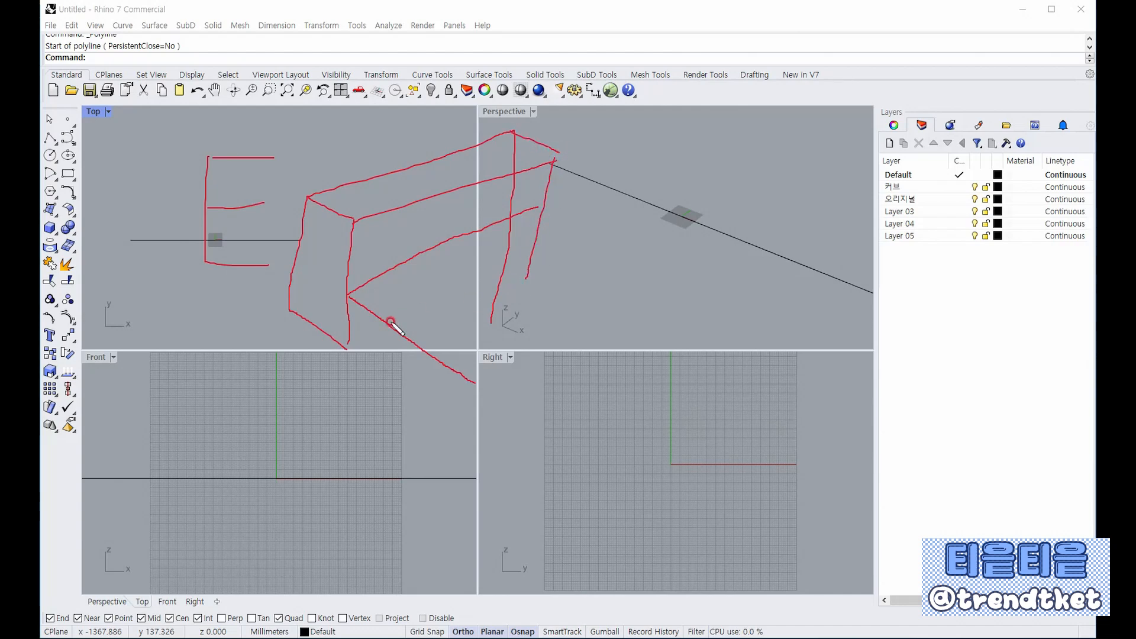
mouse_move(343, 353)
left_mouse_down()
mouse_move(521, 293)
mouse_move(534, 275)
left_mouse_up()
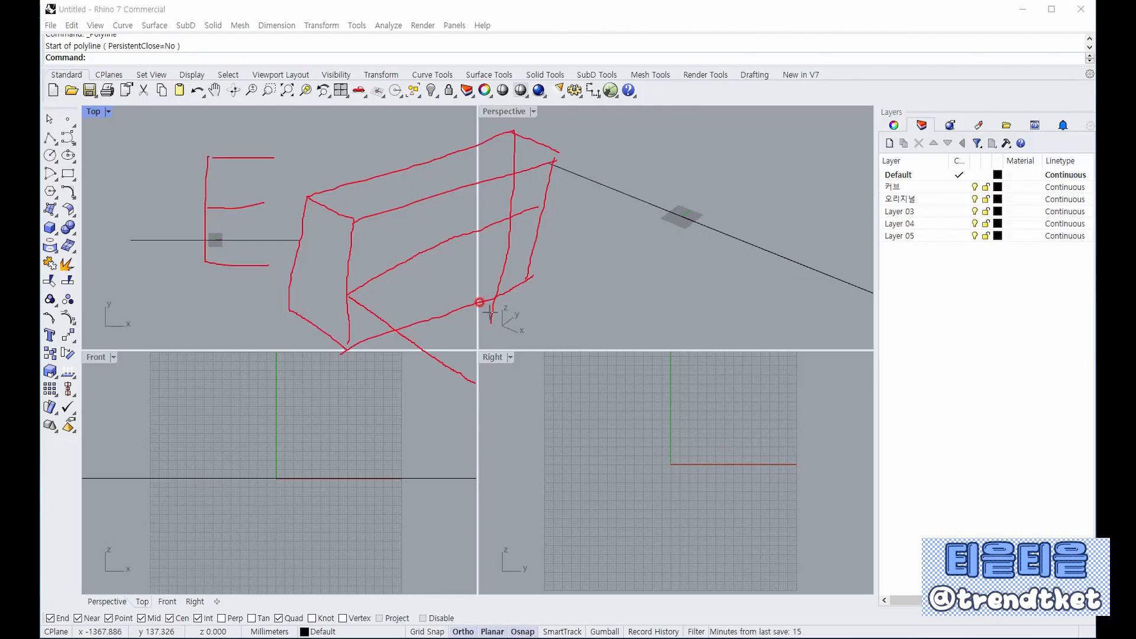
key("ctrl+z")
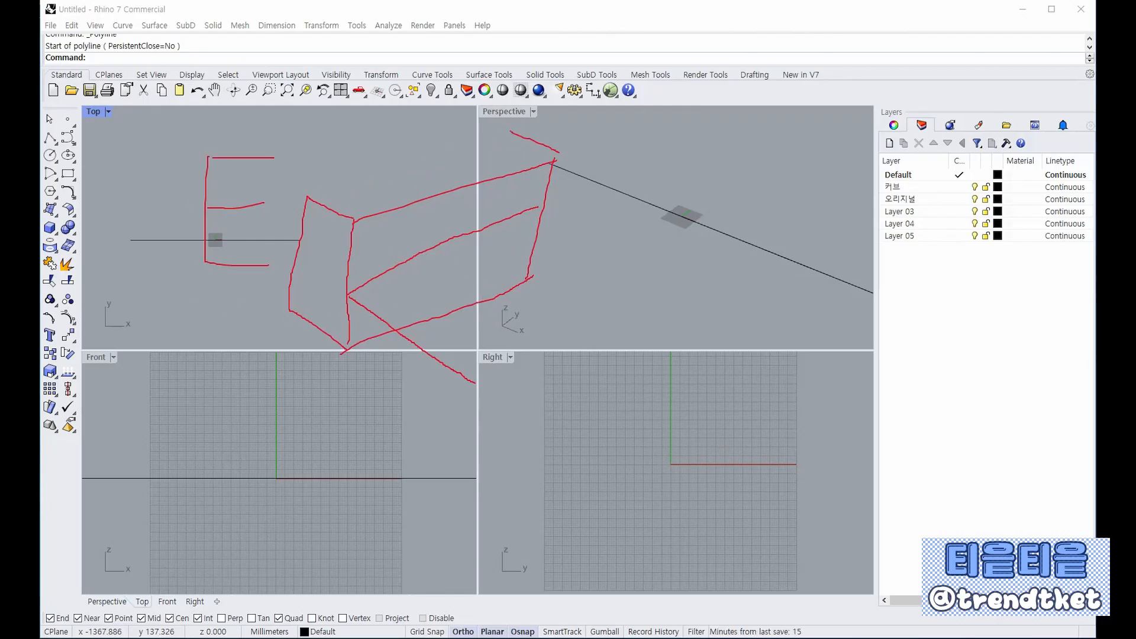
left_click_drag(308, 196, 510, 128)
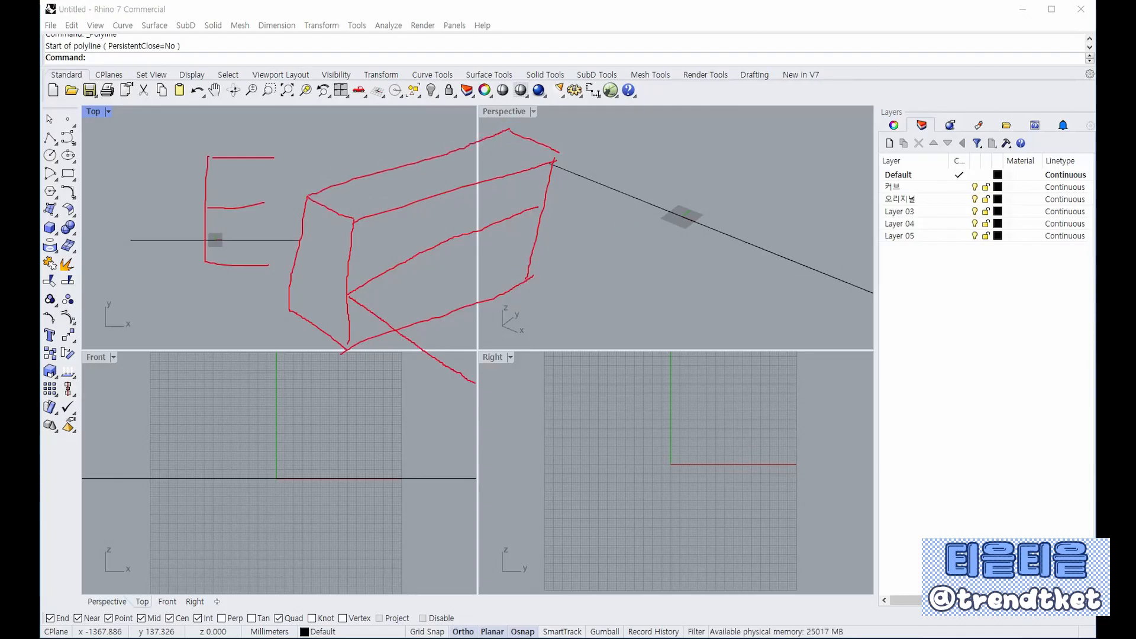
left_click(459, 234)
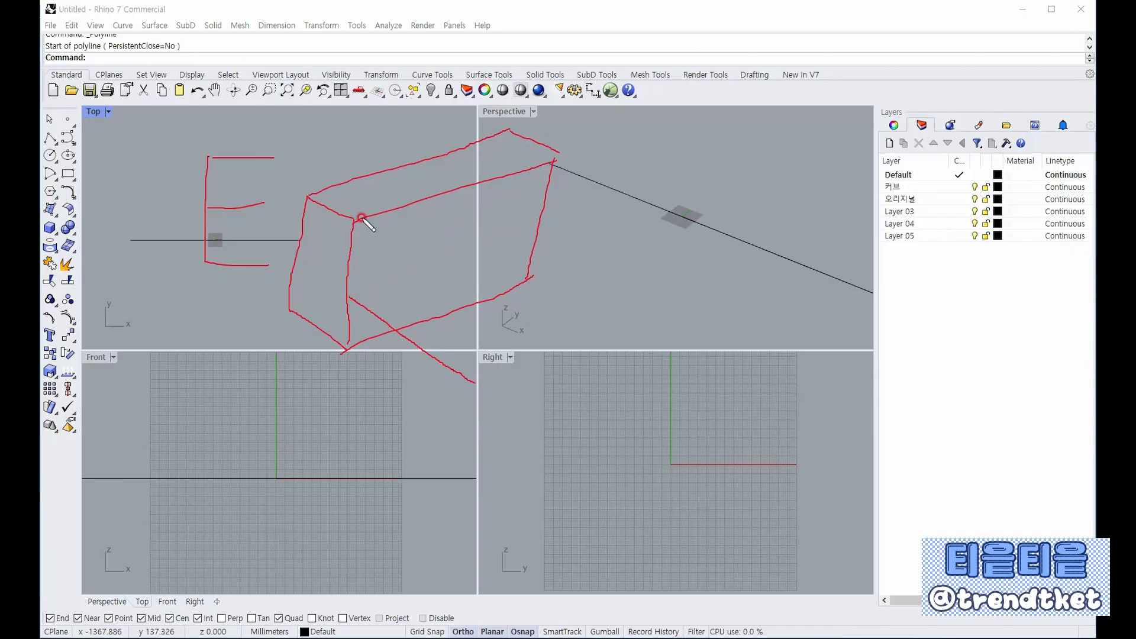
mouse_move(346, 292)
left_mouse_down()
mouse_move(417, 266)
mouse_move(519, 349)
mouse_move(467, 371)
mouse_move(519, 350)
mouse_move(500, 394)
mouse_move(454, 412)
mouse_move(504, 393)
left_mouse_up()
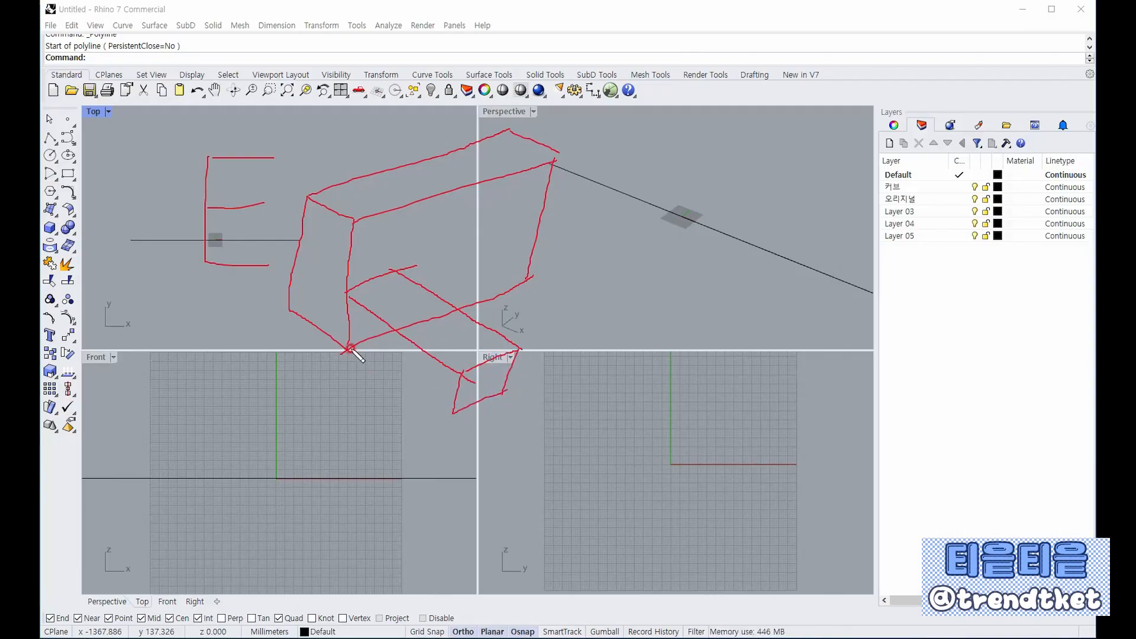
left_click_drag(350, 349, 451, 414)
mouse_move(432, 261)
left_mouse_down()
mouse_move(473, 251)
mouse_move(518, 299)
mouse_move(583, 327)
left_mouse_up()
mouse_move(423, 257)
left_mouse_down()
mouse_move(524, 336)
mouse_move(574, 322)
mouse_move(566, 362)
mouse_move(521, 377)
mouse_move(574, 354)
left_mouse_up()
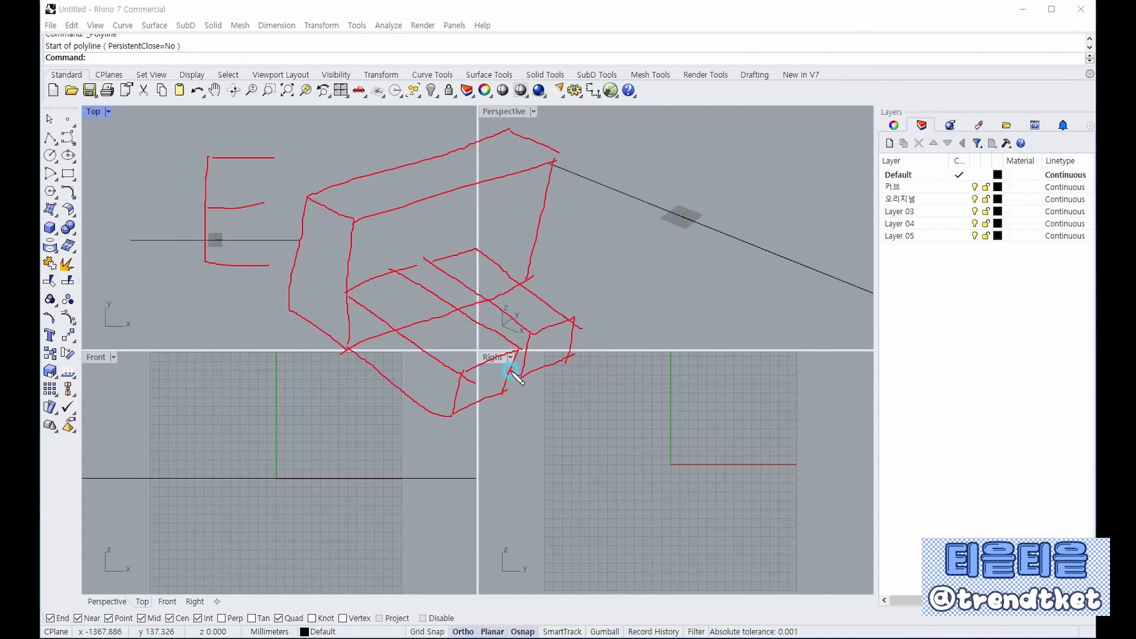
left_click_drag(427, 260, 425, 290)
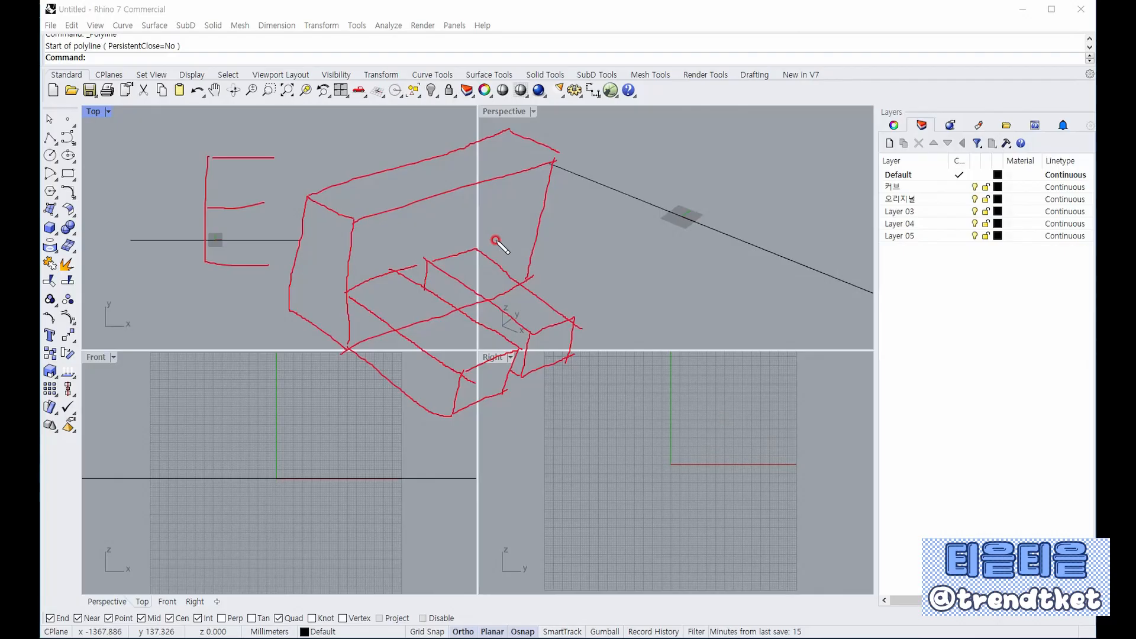
mouse_move(495, 239)
left_mouse_down()
mouse_move(540, 223)
mouse_move(638, 278)
left_mouse_up()
mouse_move(496, 239)
left_mouse_down()
mouse_move(587, 296)
mouse_move(641, 282)
mouse_move(629, 326)
mouse_move(596, 309)
mouse_move(590, 339)
left_mouse_up()
left_click_drag(590, 336, 636, 312)
left_click_drag(497, 237, 496, 264)
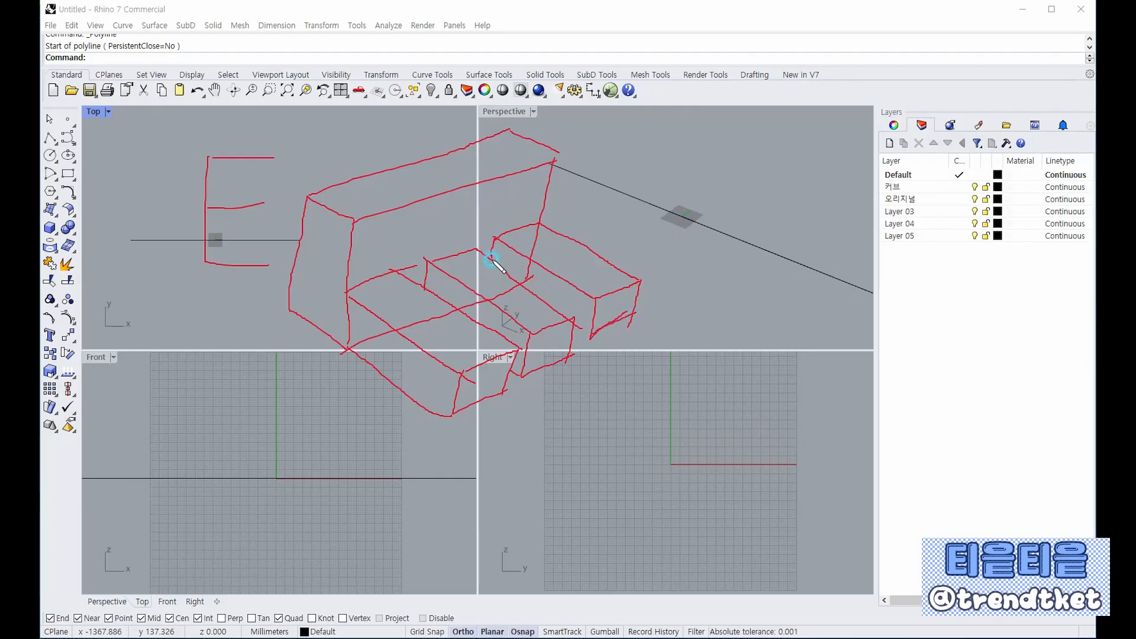
left_click_drag(589, 336, 590, 337)
left_click_drag(443, 282, 442, 282)
left_click_drag(366, 220, 358, 283)
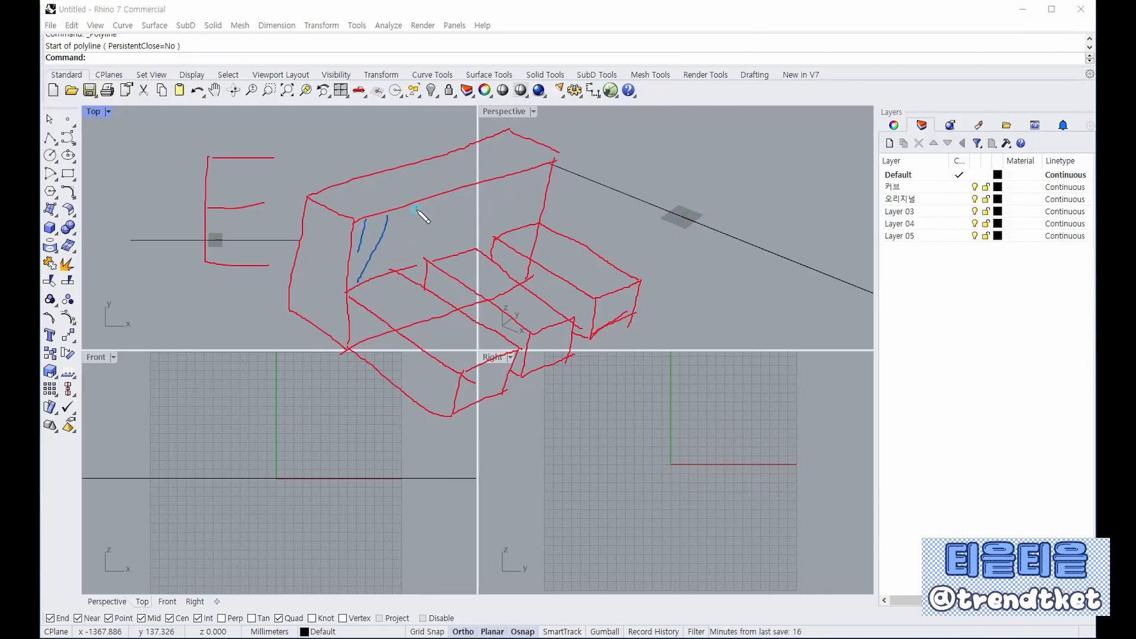
mouse_move(417, 207)
left_mouse_down()
mouse_move(393, 269)
mouse_move(424, 238)
mouse_move(418, 279)
left_mouse_up()
left_click_drag(473, 187, 436, 261)
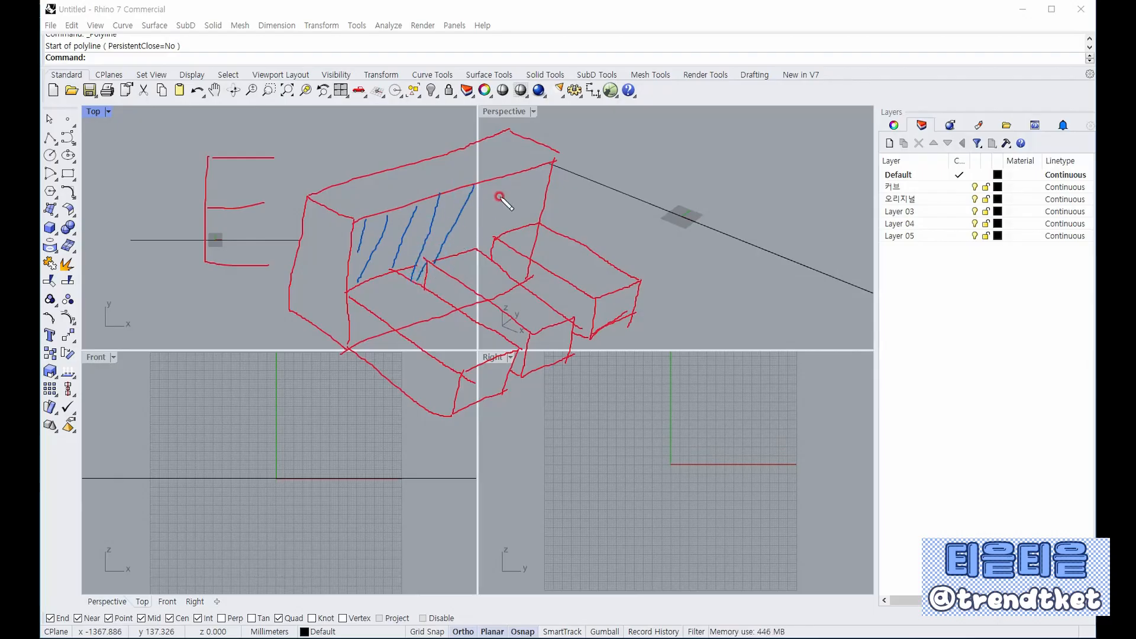
left_click_drag(510, 186, 469, 247)
left_click_drag(537, 172, 500, 230)
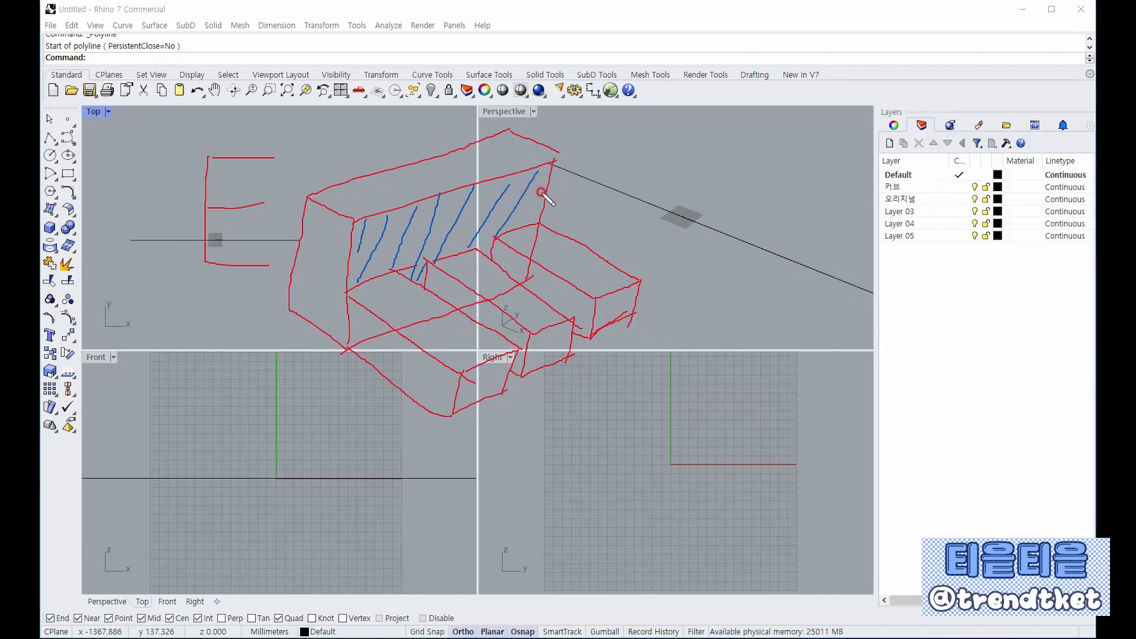
left_click_drag(540, 192, 487, 257)
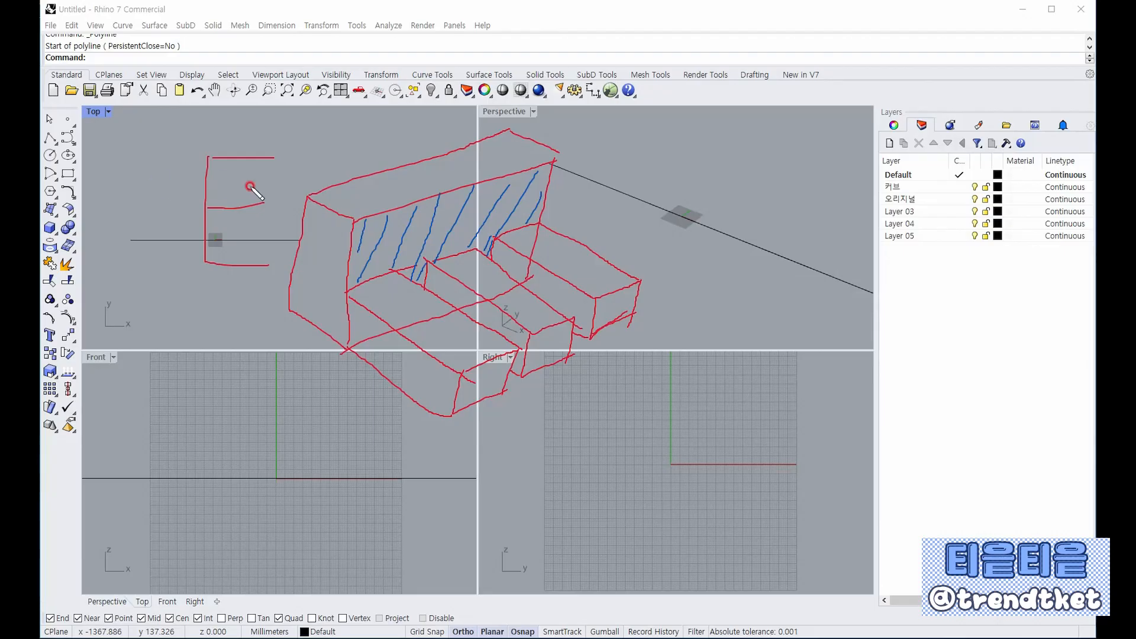
mouse_move(372, 240)
left_mouse_down()
mouse_move(387, 197)
mouse_move(367, 225)
left_mouse_up()
mouse_move(379, 228)
left_mouse_down()
mouse_move(375, 267)
mouse_move(474, 367)
left_mouse_up()
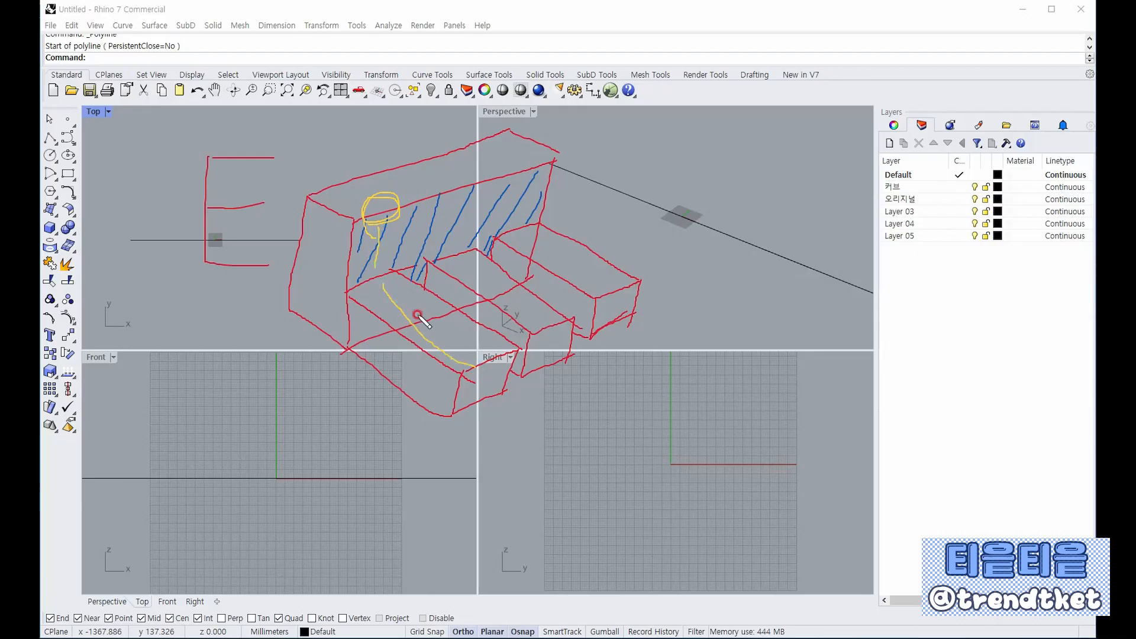
mouse_move(401, 298)
left_mouse_down()
mouse_move(514, 361)
mouse_move(473, 367)
mouse_move(517, 338)
mouse_move(472, 372)
left_mouse_up()
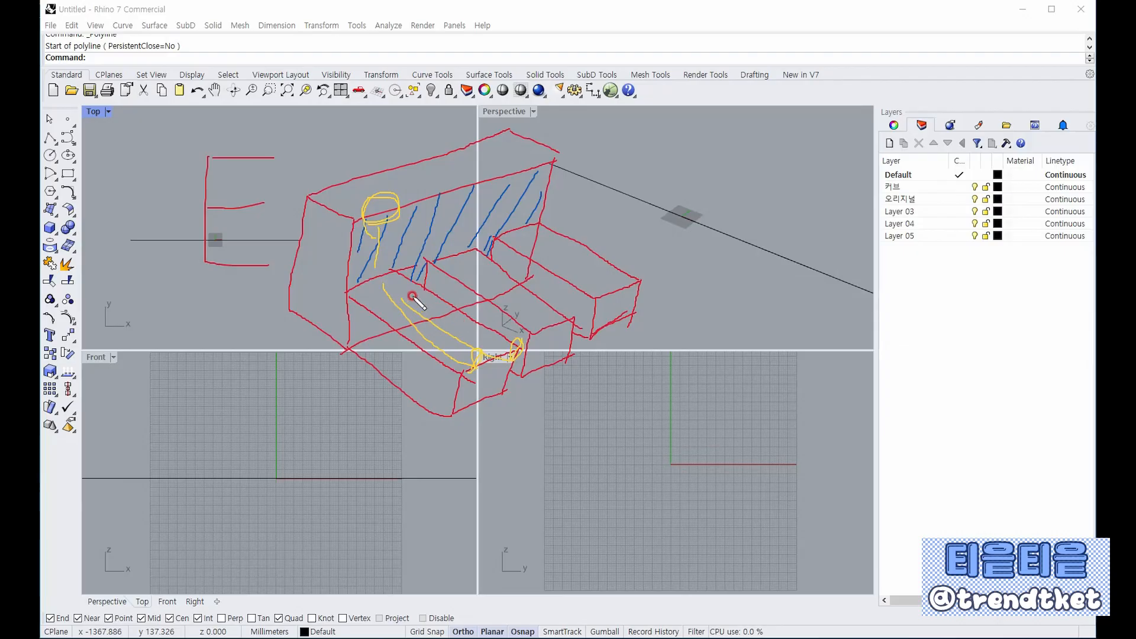
mouse_move(377, 255)
left_mouse_down()
mouse_move(390, 312)
mouse_move(372, 253)
mouse_move(311, 284)
mouse_move(422, 231)
left_mouse_up()
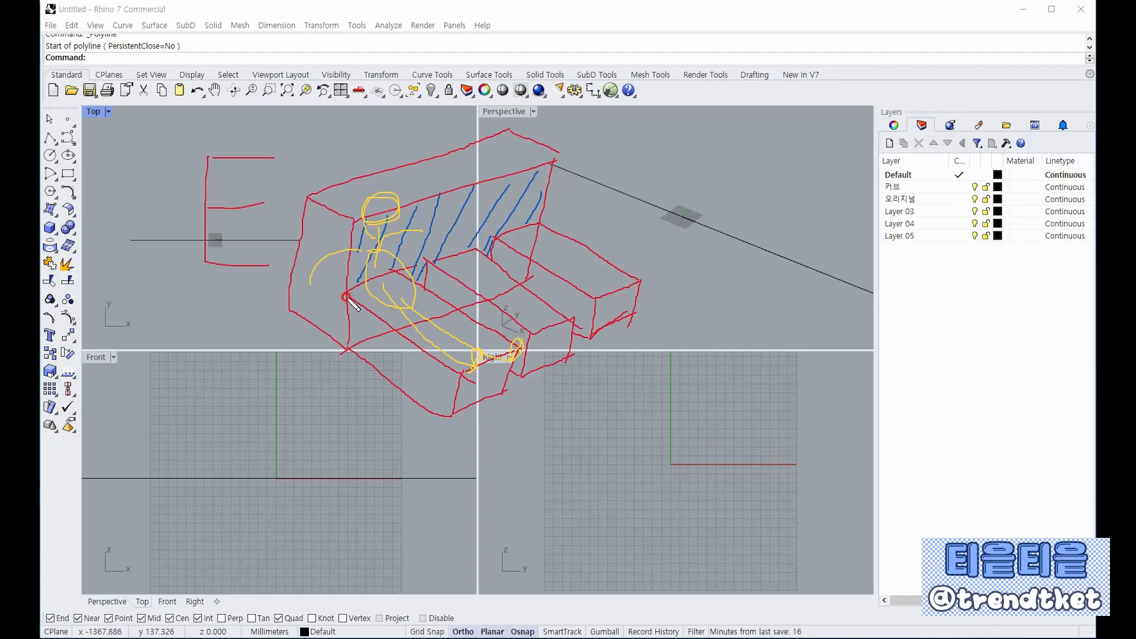
mouse_move(346, 297)
left_mouse_down()
mouse_move(395, 334)
mouse_move(468, 305)
left_mouse_up()
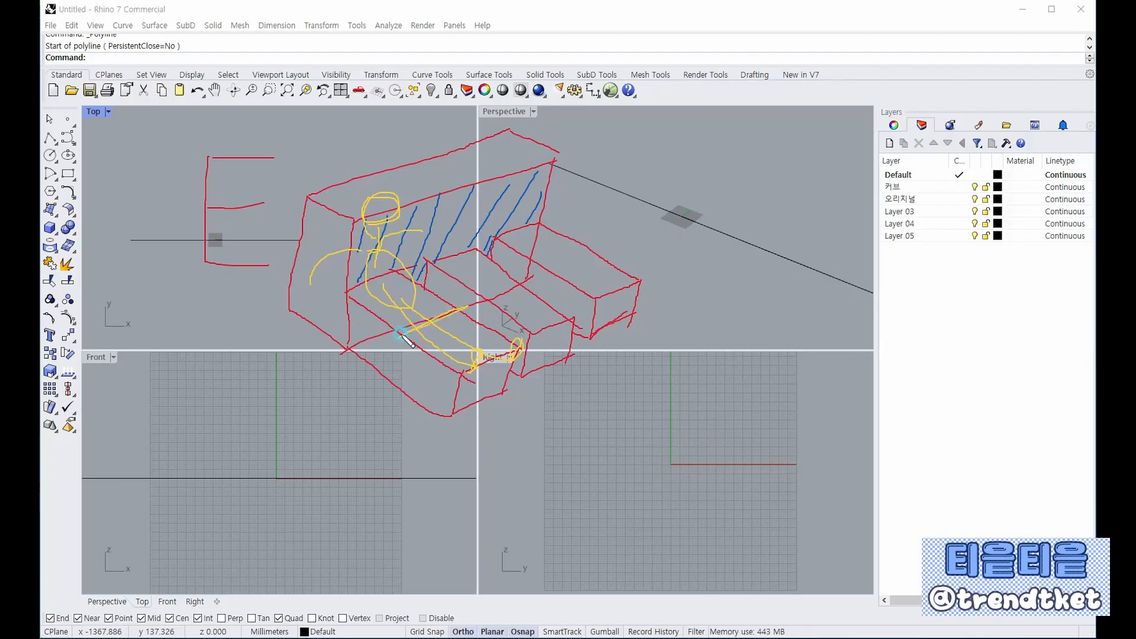
mouse_move(388, 339)
left_mouse_down()
mouse_move(383, 380)
mouse_move(457, 316)
mouse_move(397, 357)
left_mouse_up()
mouse_move(411, 318)
left_mouse_down()
mouse_move(461, 367)
mouse_move(491, 361)
left_mouse_up()
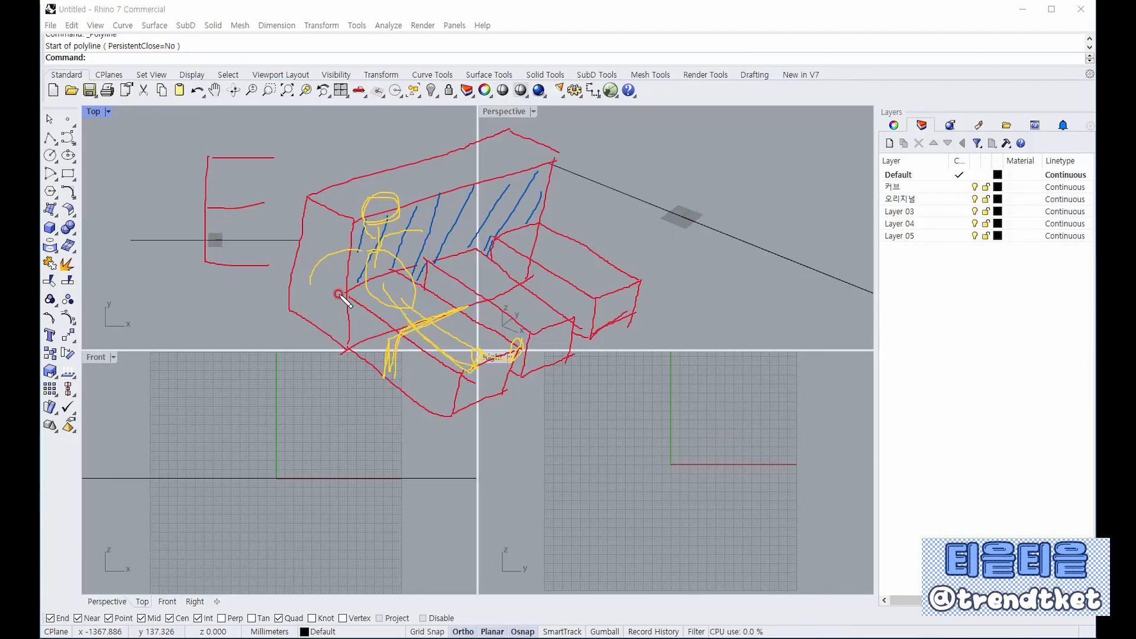
mouse_move(359, 298)
left_mouse_down()
mouse_move(412, 342)
mouse_move(485, 376)
left_mouse_up()
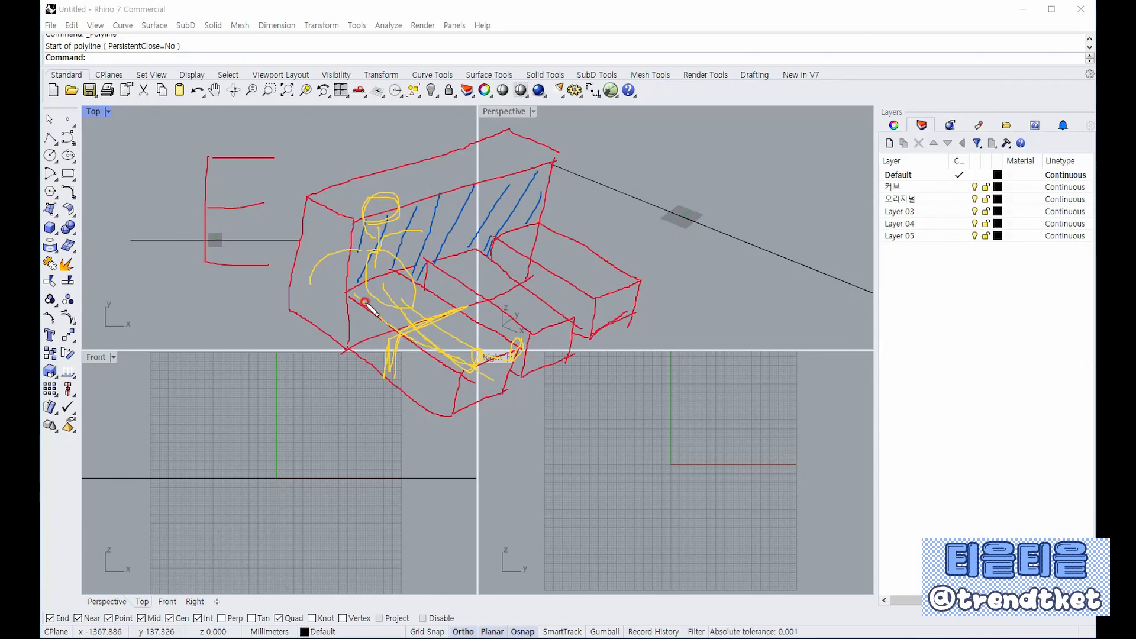
left_click_drag(346, 295, 460, 379)
left_click_drag(397, 271, 483, 325)
mouse_move(471, 366)
left_mouse_down()
mouse_move(449, 398)
mouse_move(512, 370)
mouse_move(453, 414)
mouse_move(452, 355)
left_mouse_up()
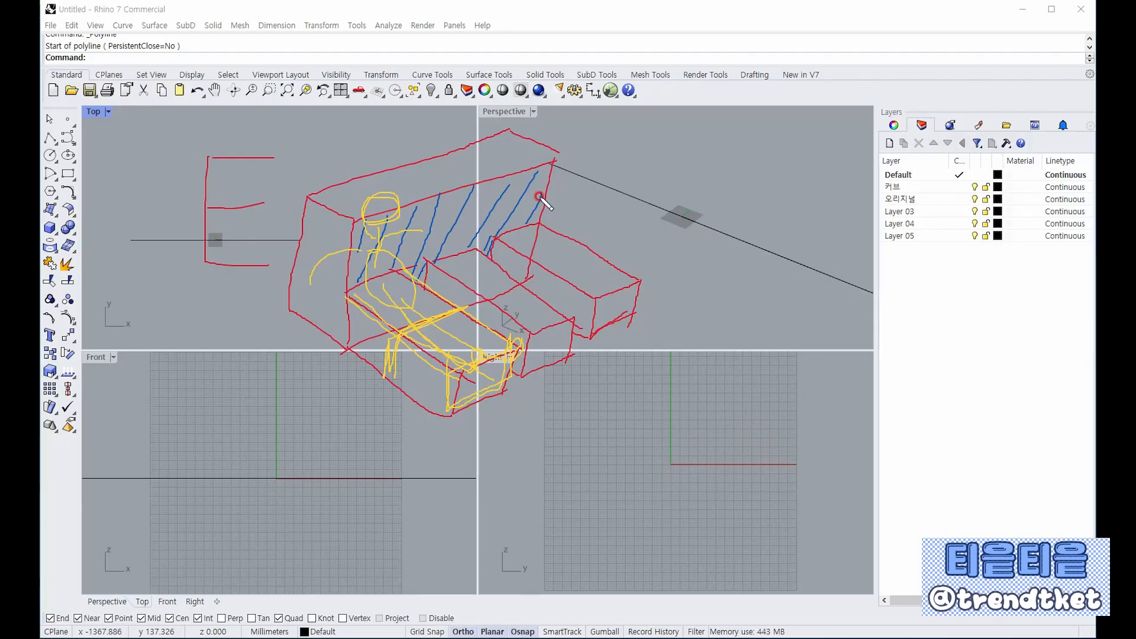
mouse_move(187, 131)
left_mouse_down()
mouse_move(195, 300)
mouse_move(223, 114)
mouse_move(163, 144)
left_mouse_up()
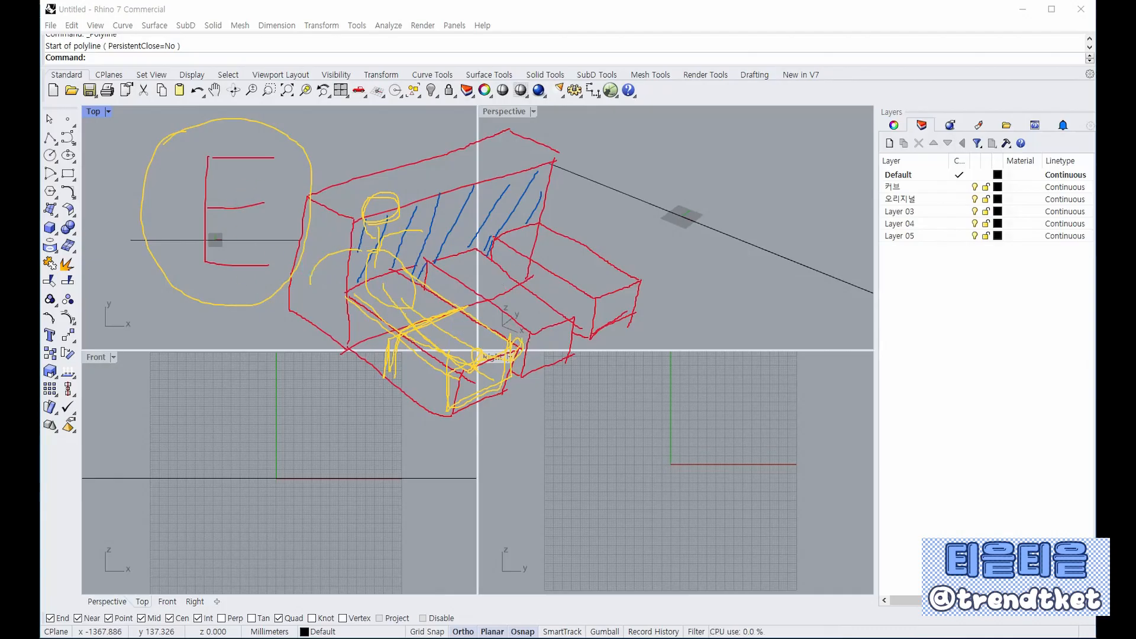
key("Escape")
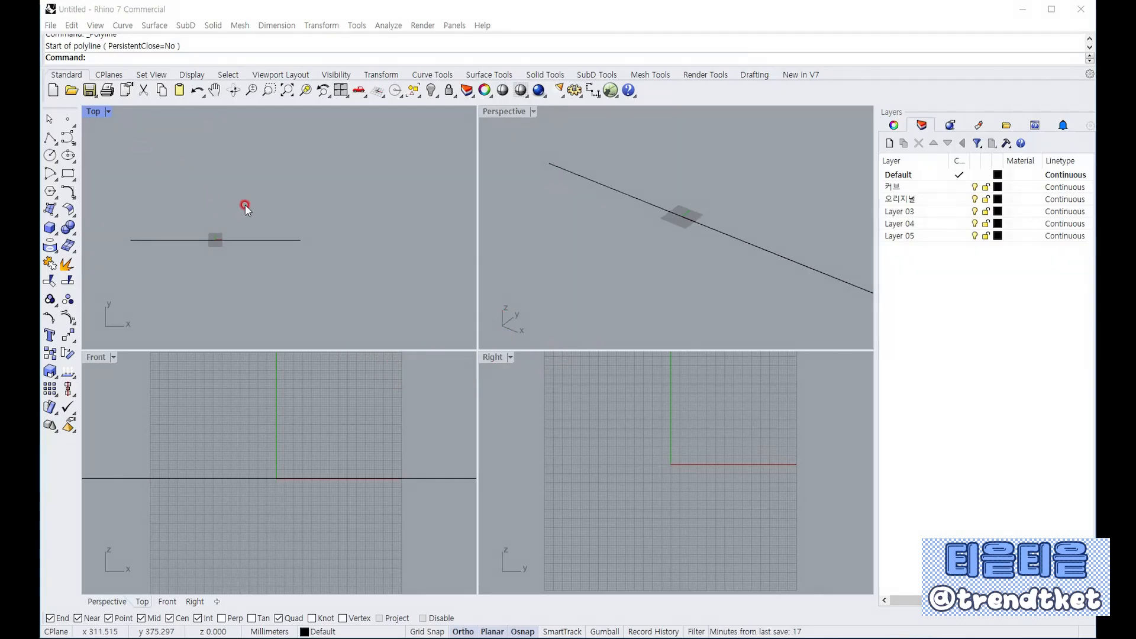
scroll(264, 226, "up", 4)
right_click_drag(216, 236, 278, 240)
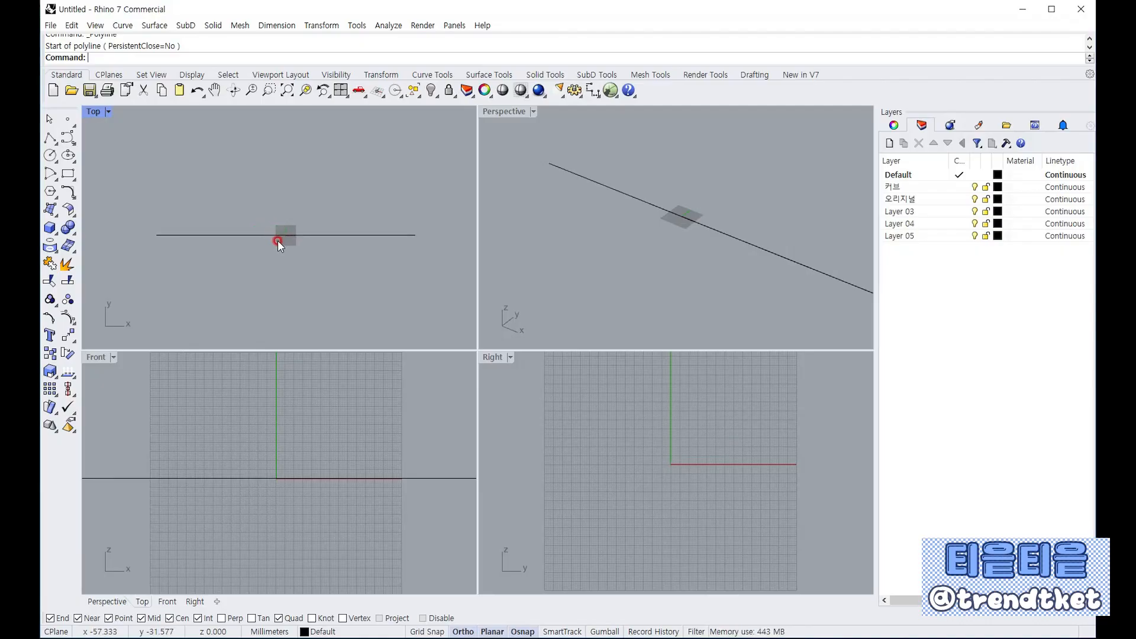
scroll(280, 242, "up", 2)
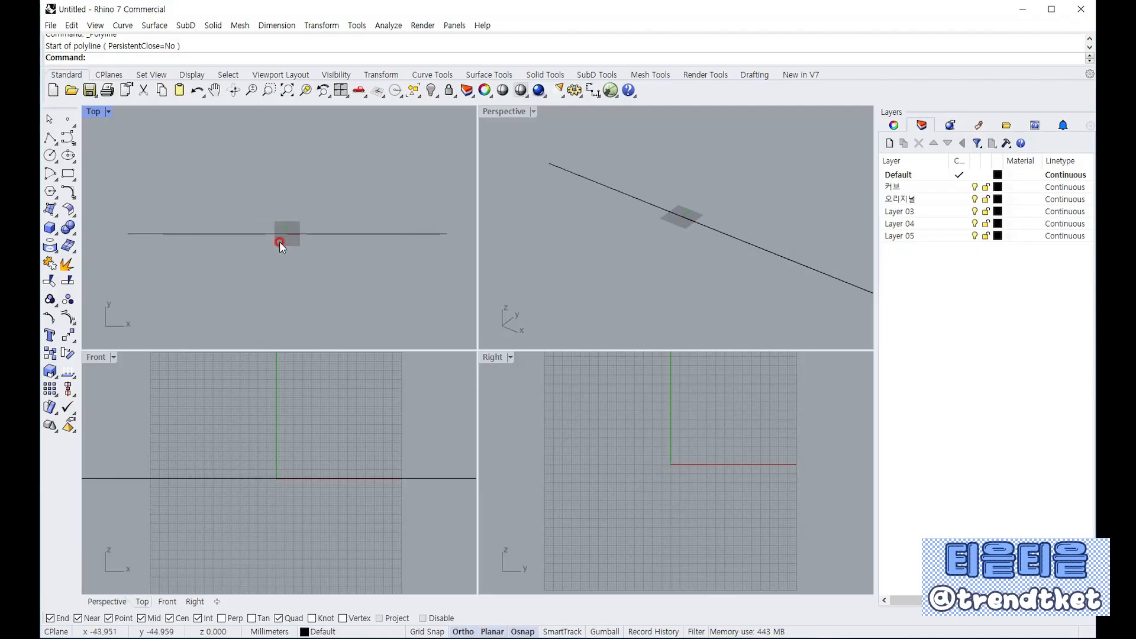
left_click(149, 233)
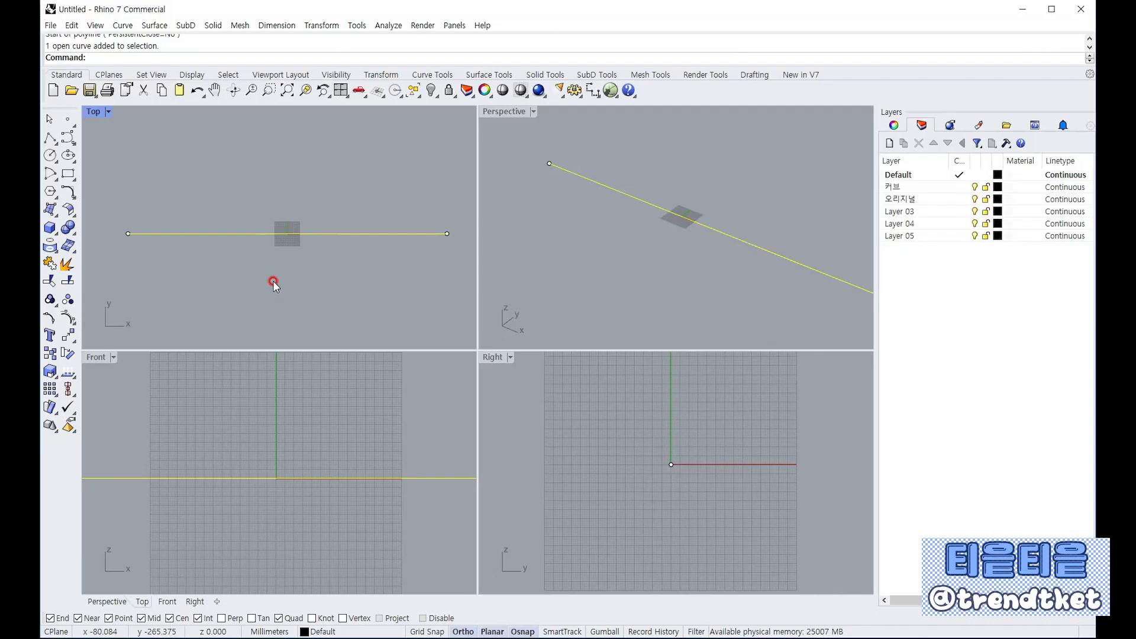
left_click(272, 281)
right_click_drag(272, 281, 271, 258)
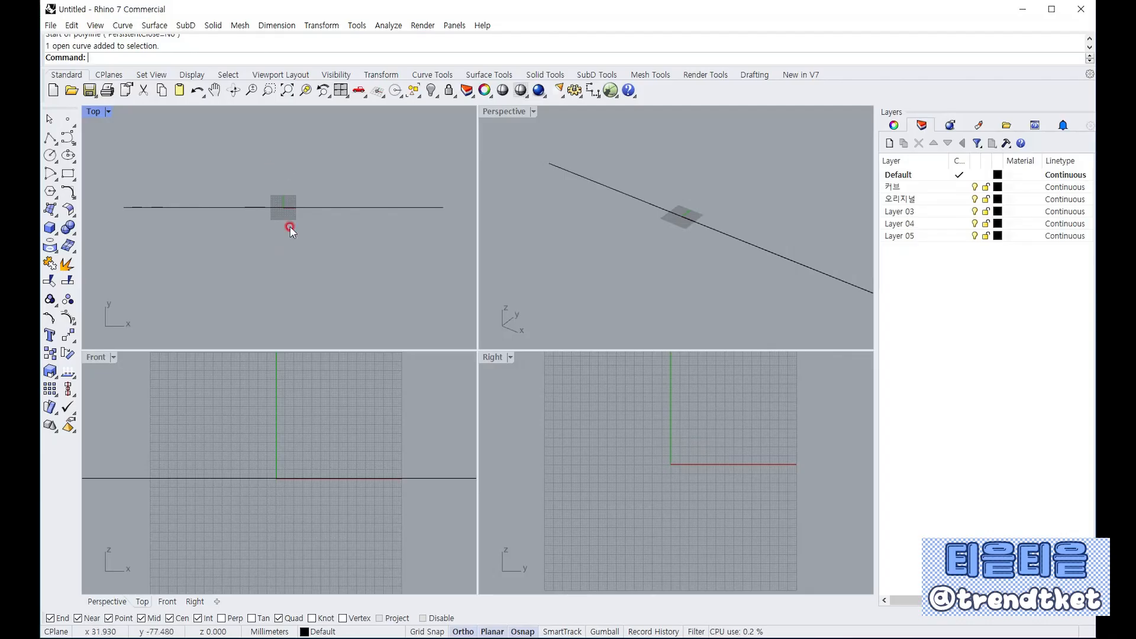
Draw a straight polyline segment 1200 mm long in the Top view, running along the Y direction beside the base line
left_click(64, 141)
scroll(236, 211, "down", 1)
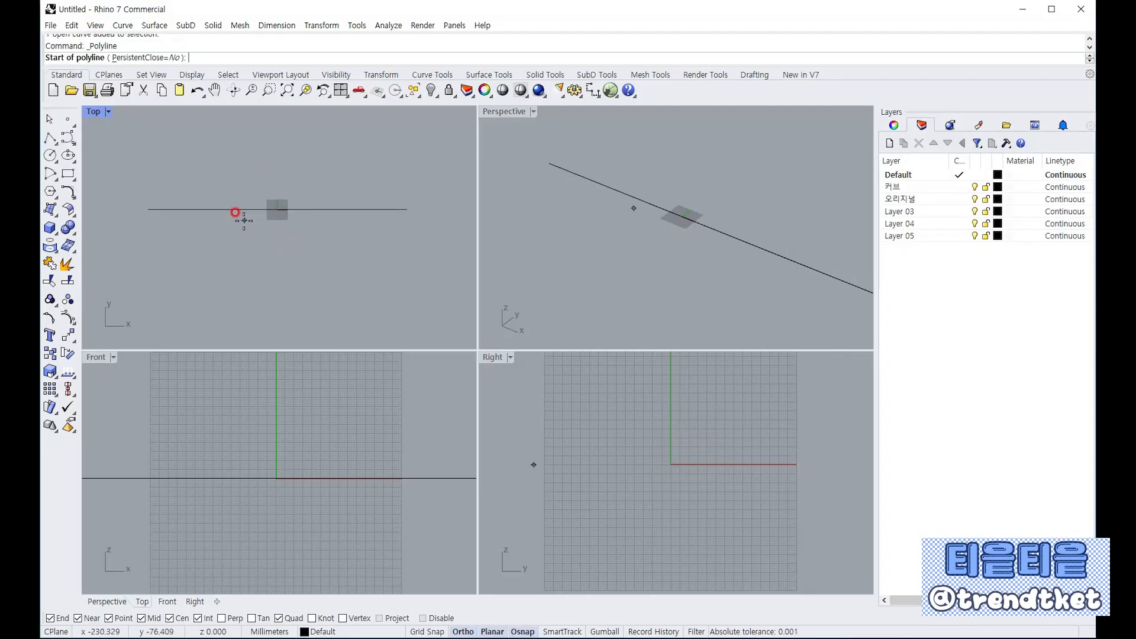
left_click(434, 168)
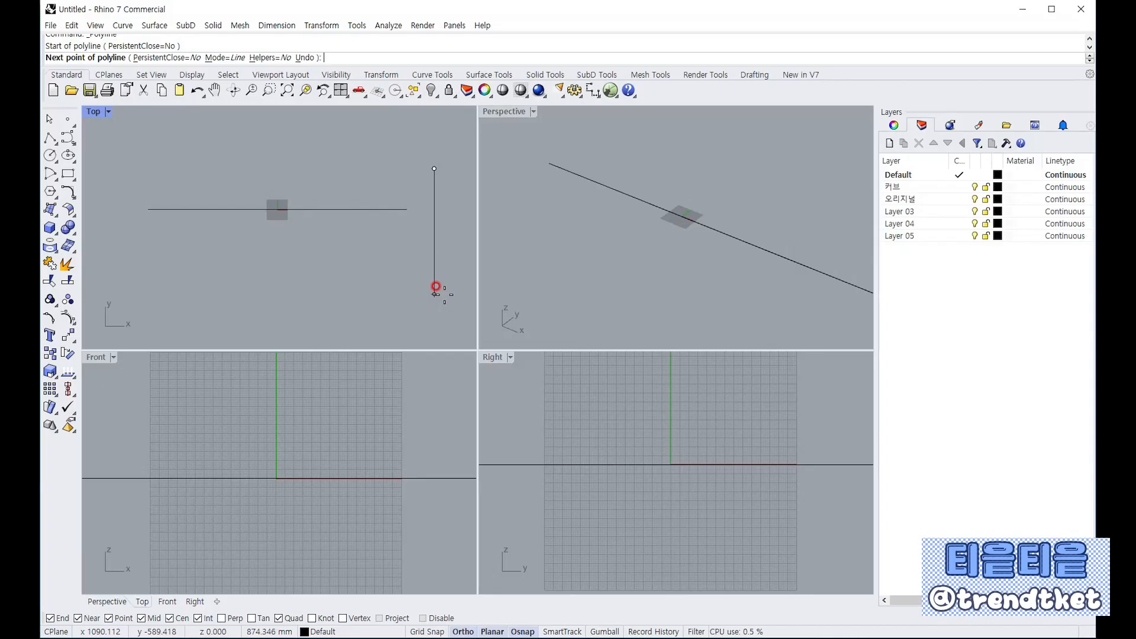
type("1200")
key("Return")
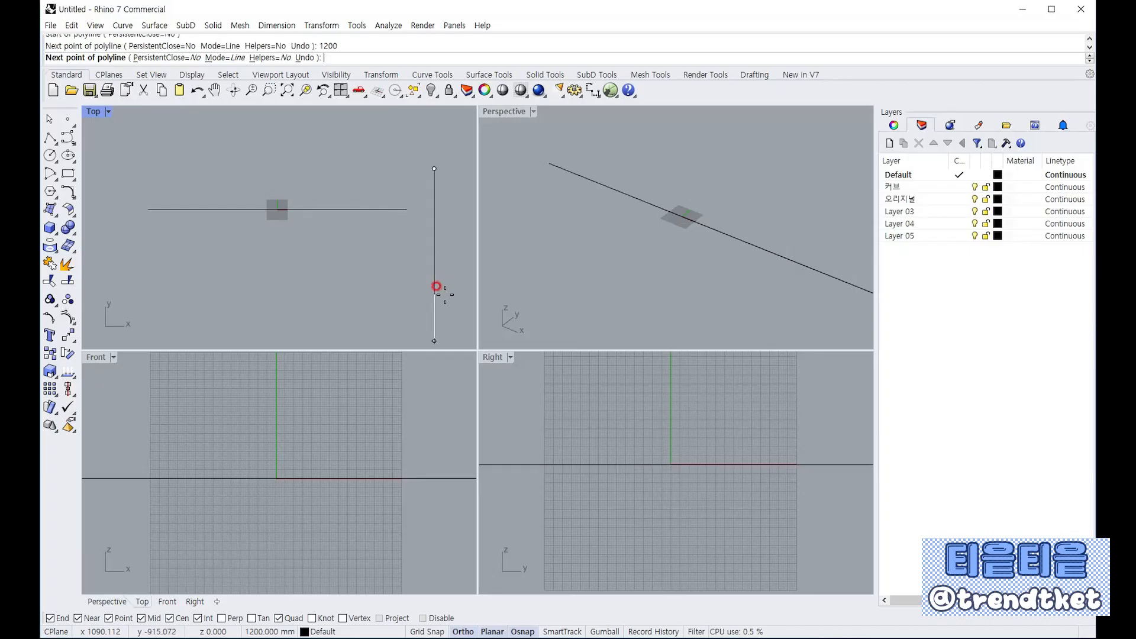
left_click(435, 291)
key("Return")
scroll(408, 247, "down", 2)
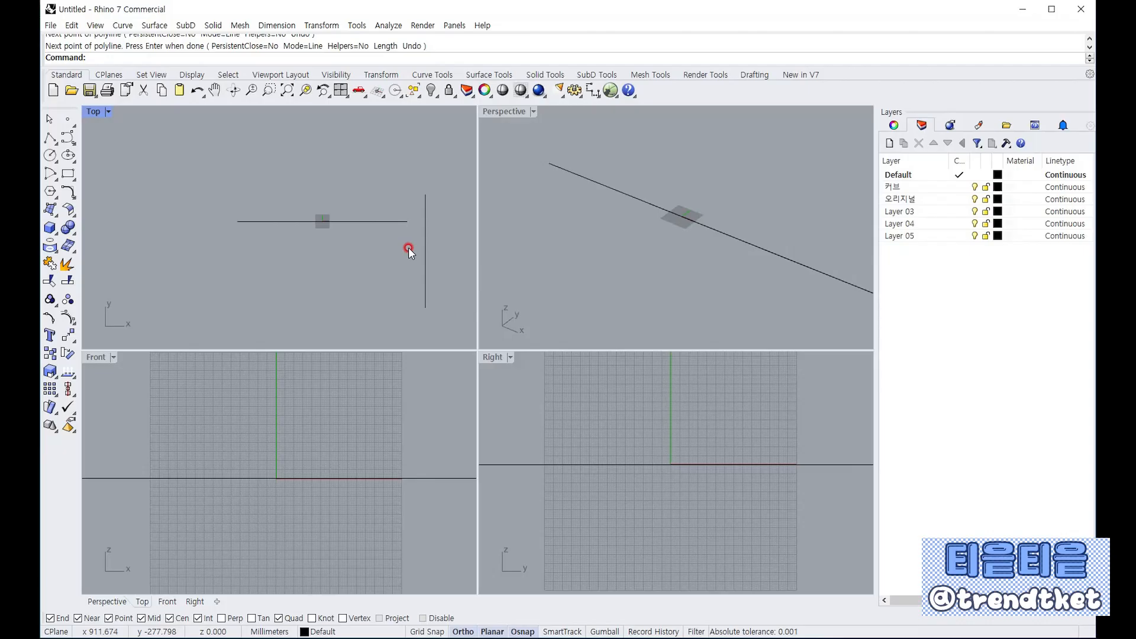
Move the 1200 mm line from its midpoint to the origin (0) so it crosses the base line
scroll(424, 264, "up", 2)
left_click(424, 264)
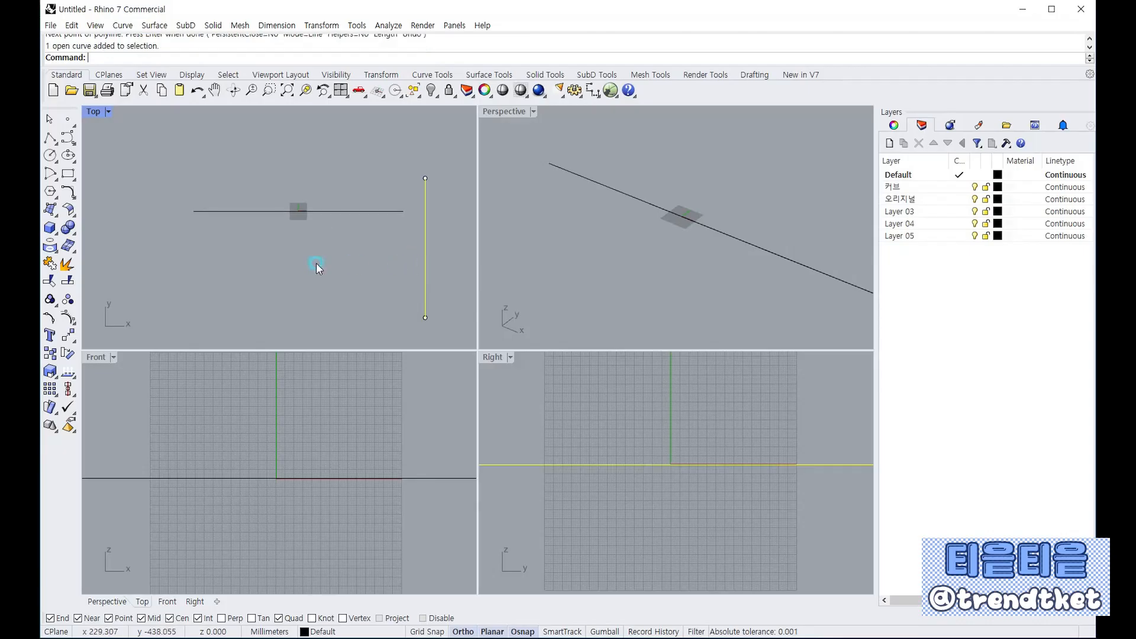
left_click(69, 336)
left_click(425, 247)
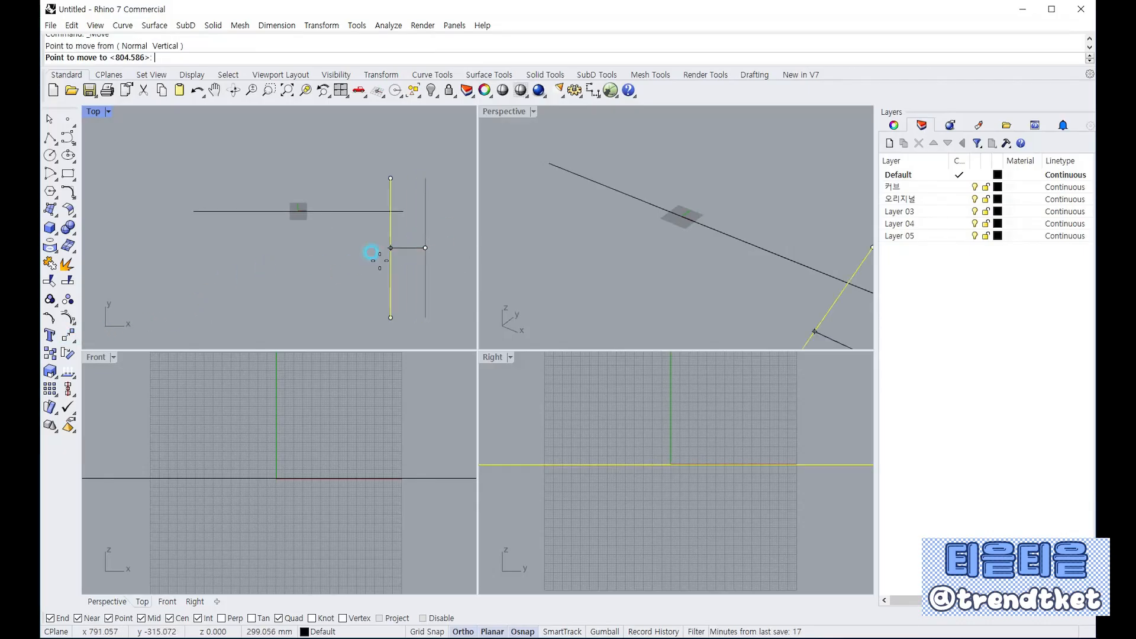
key("Return")
left_click(349, 267)
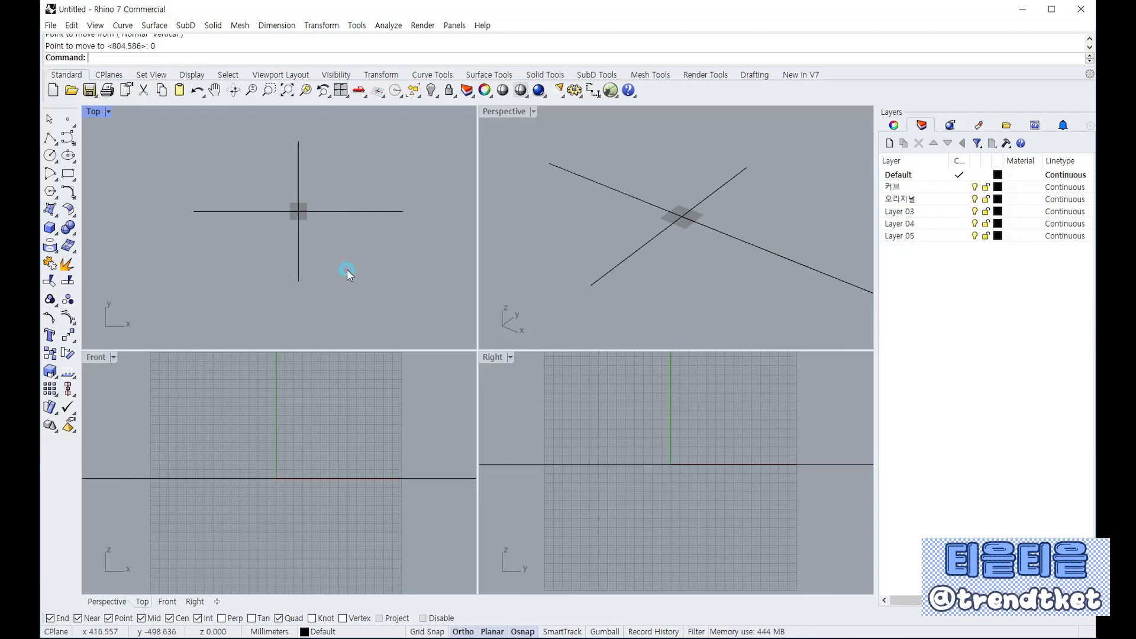
right_click_drag(359, 290, 344, 295)
right_click_drag(641, 260, 641, 236)
Draw a vertical polyline segment 1000 mm long in the Front view, beside the base line
scroll(631, 204, "down", 8)
scroll(240, 512, "down", 4)
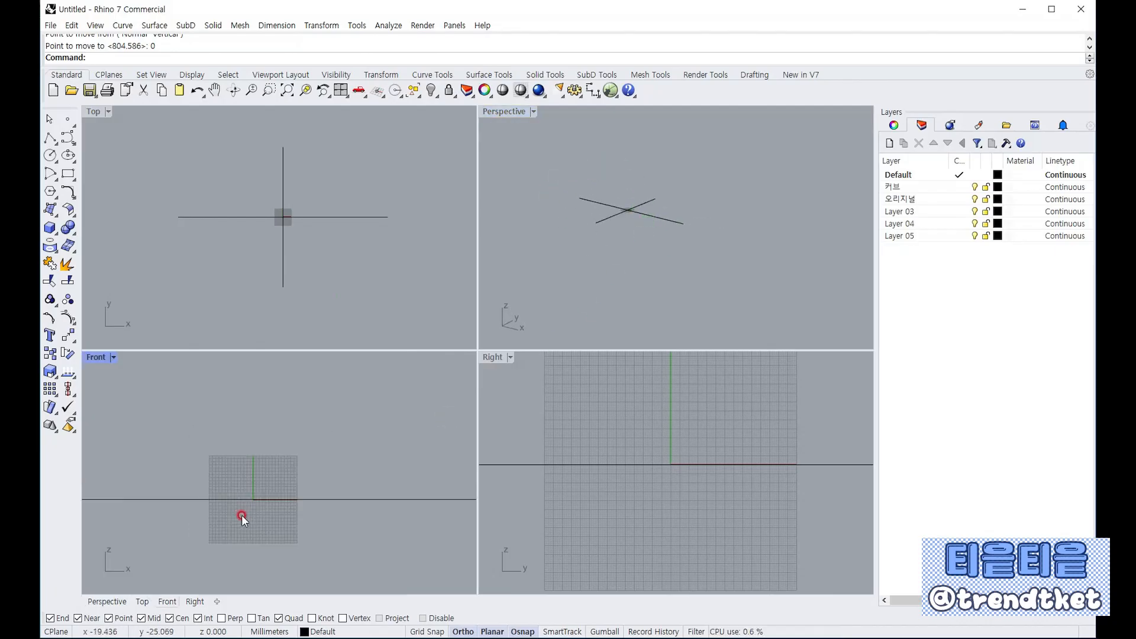
scroll(283, 442, "down", 8)
scroll(283, 445, "up", 5)
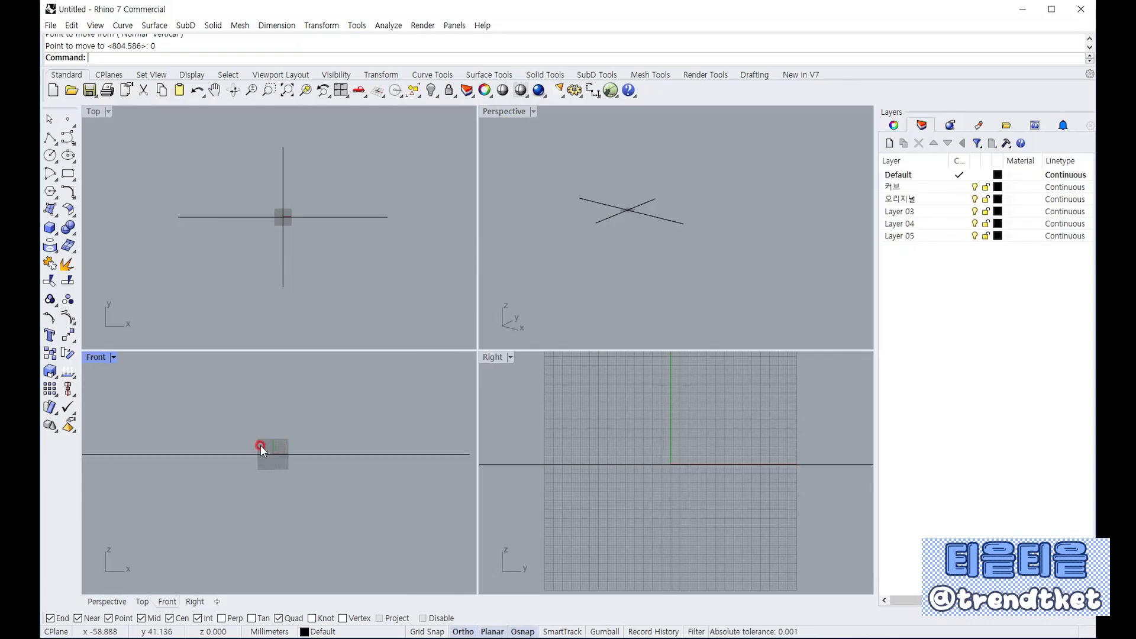
scroll(260, 445, "down", 2)
left_click(50, 137)
left_click(426, 413)
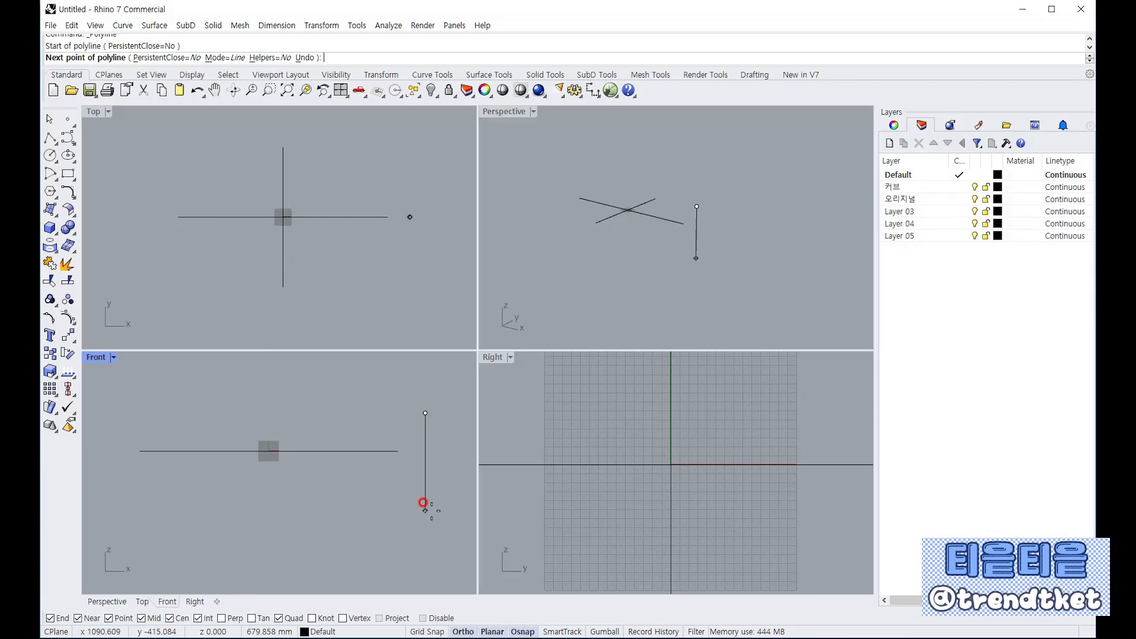
type("1000")
key("Return")
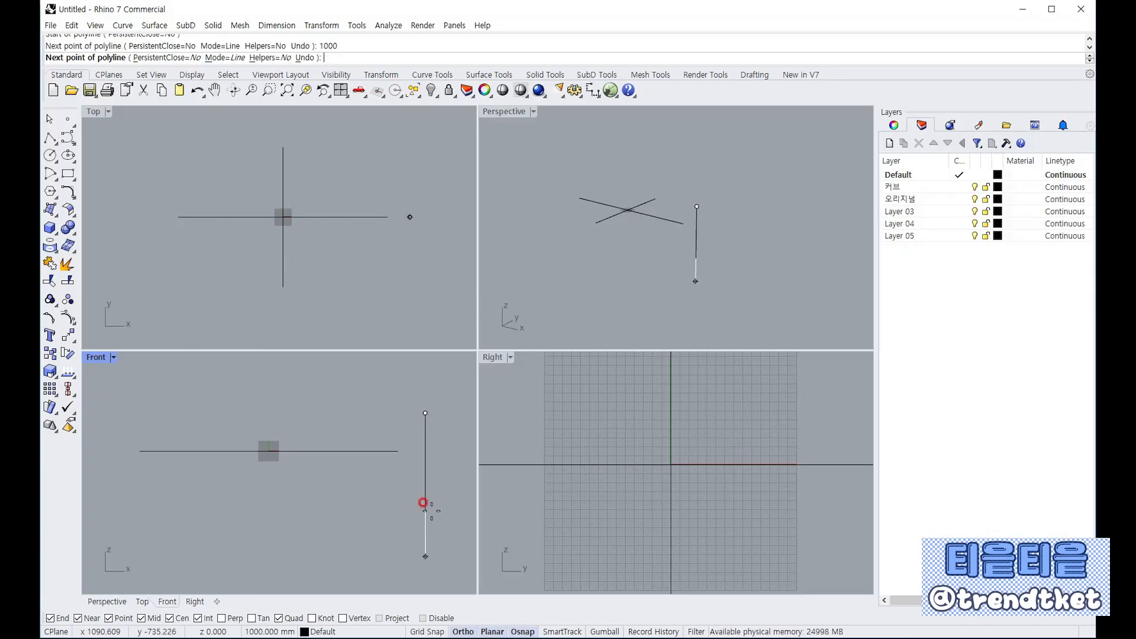
left_click(435, 537)
key("Return")
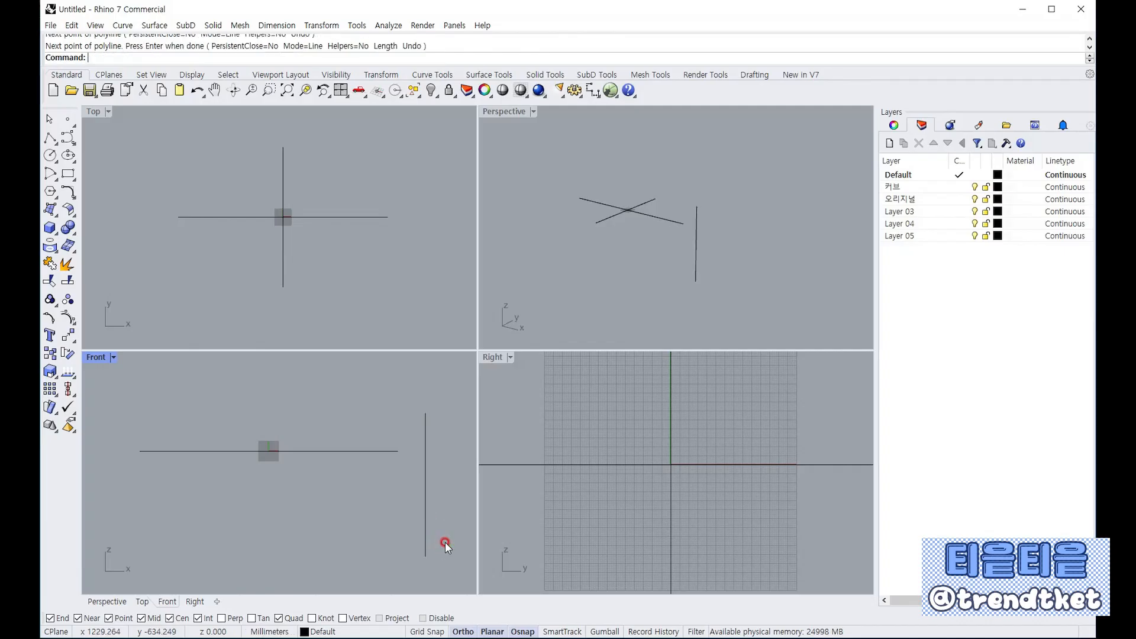
Move the 1000 mm vertical line from its midpoint to the origin (0)
scroll(392, 481, "down", 1)
left_click(423, 469)
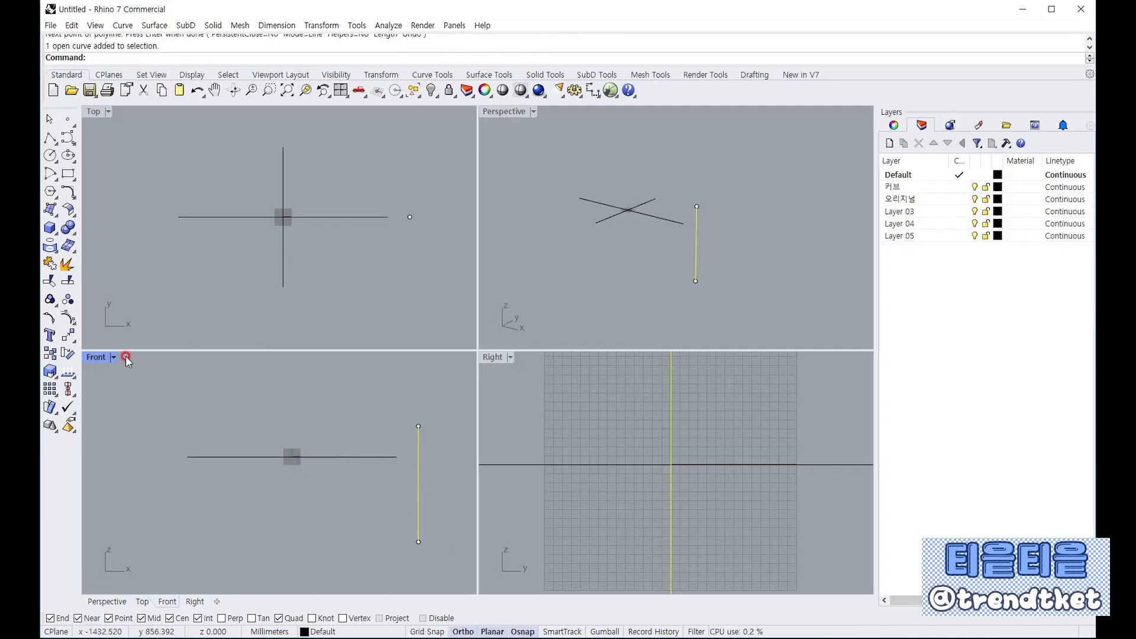
left_click(67, 335)
left_click(422, 484)
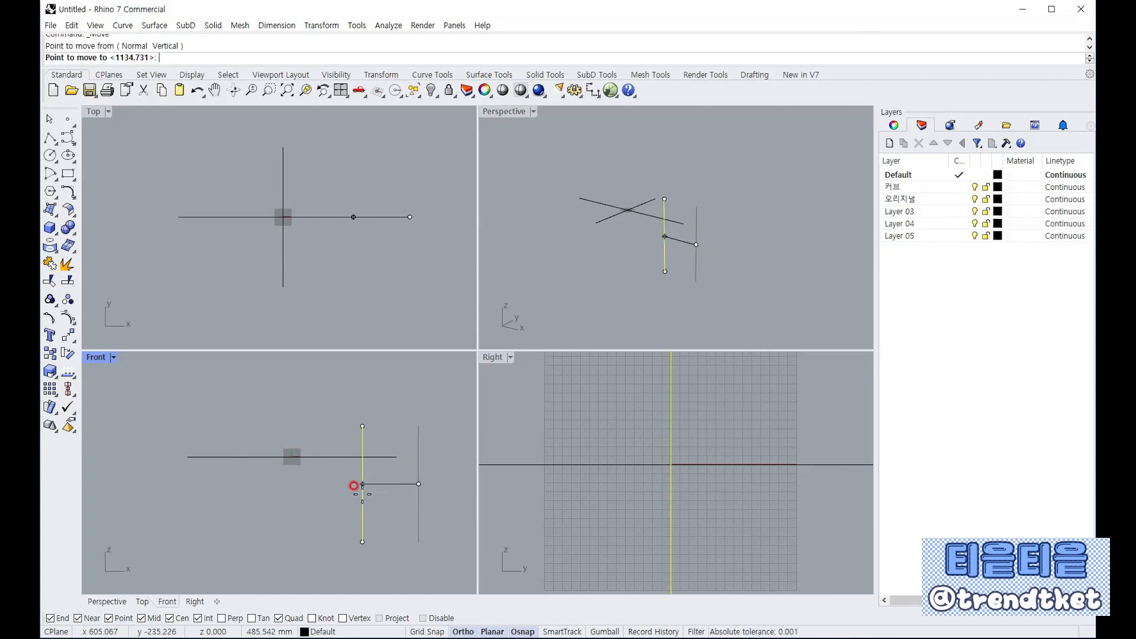
right_click(362, 493)
left_click(691, 260)
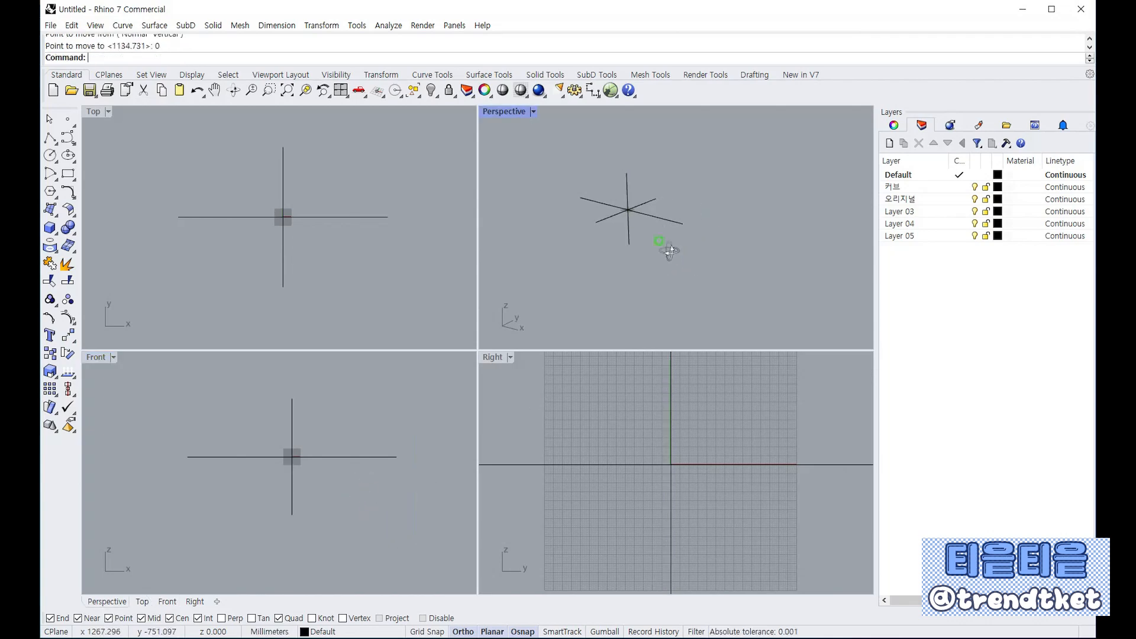
Delete the 1000 mm vertical line at the origin
right_click_drag(667, 246, 633, 266)
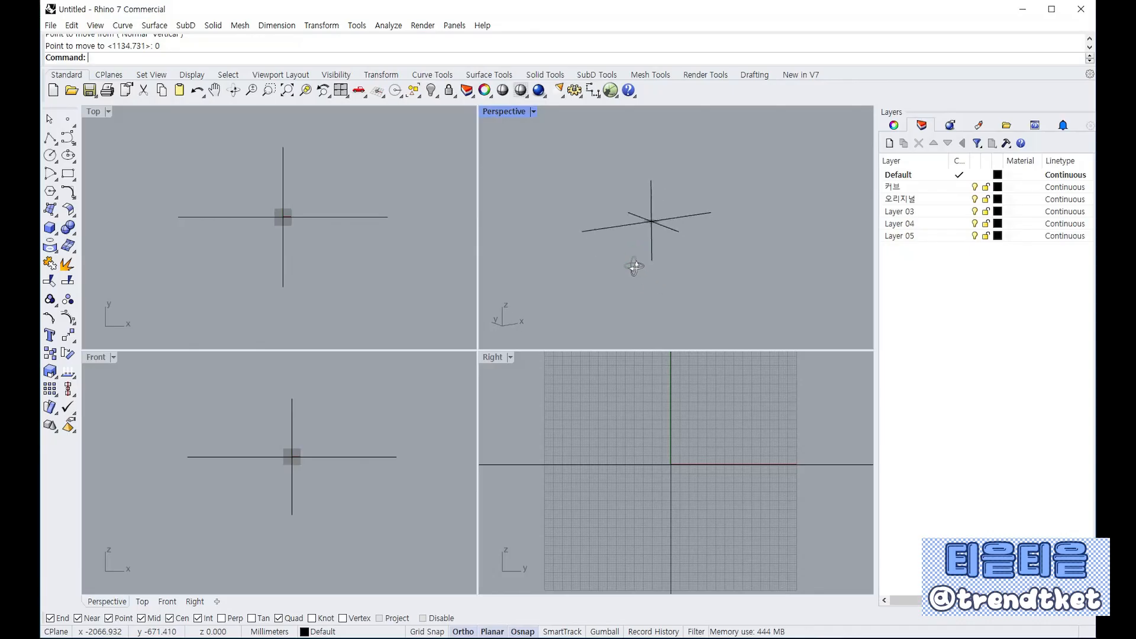
left_click(650, 248)
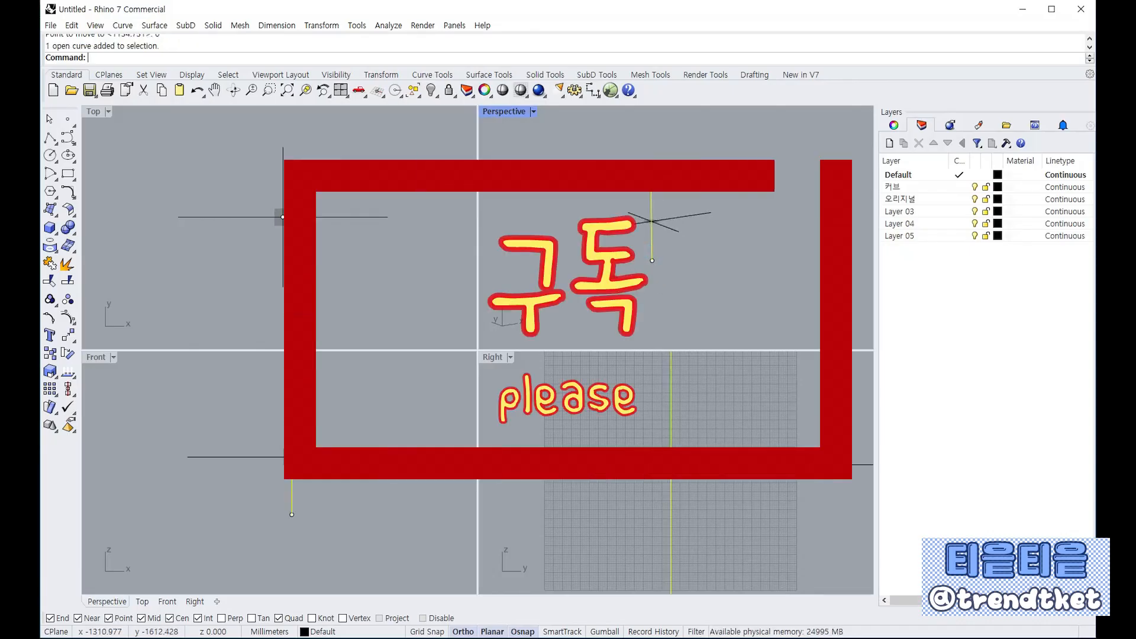
key("Delete")
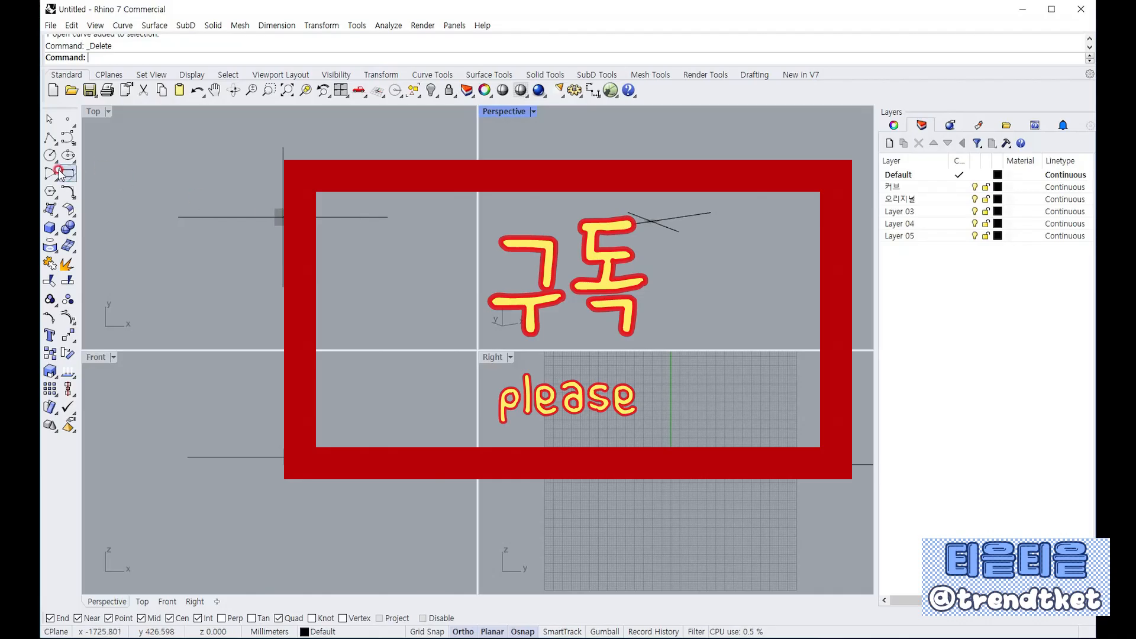
Draw a vertical polyline segment 800 mm long in the Front view, beside the base line
left_click(50, 137)
left_click(422, 393)
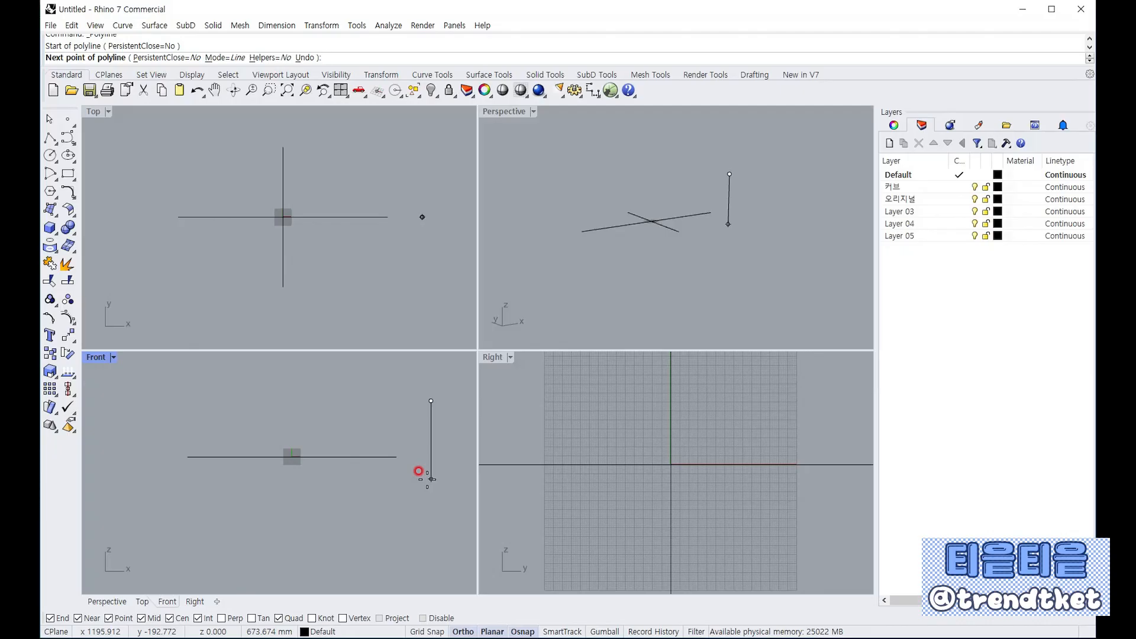
type("80")
key("Return")
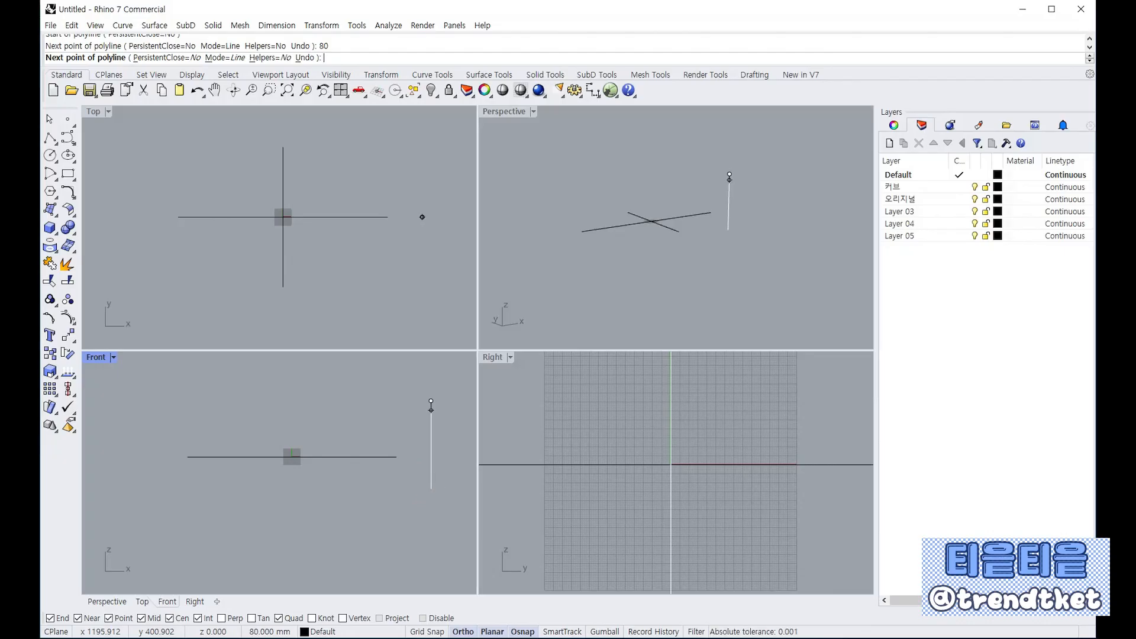
type("800")
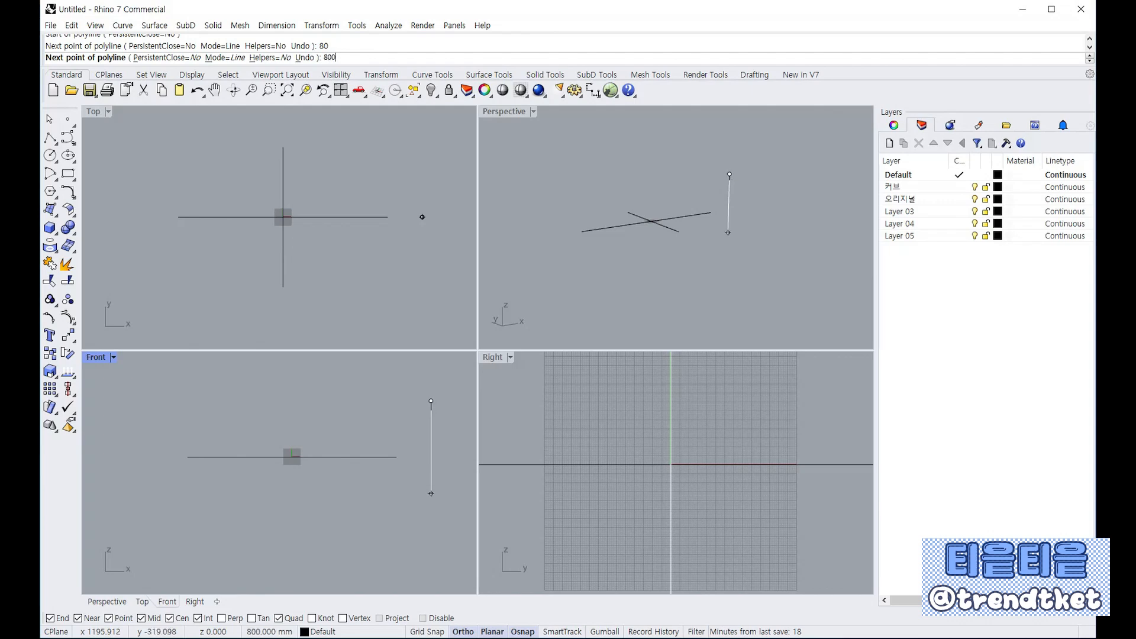
right_click(431, 493)
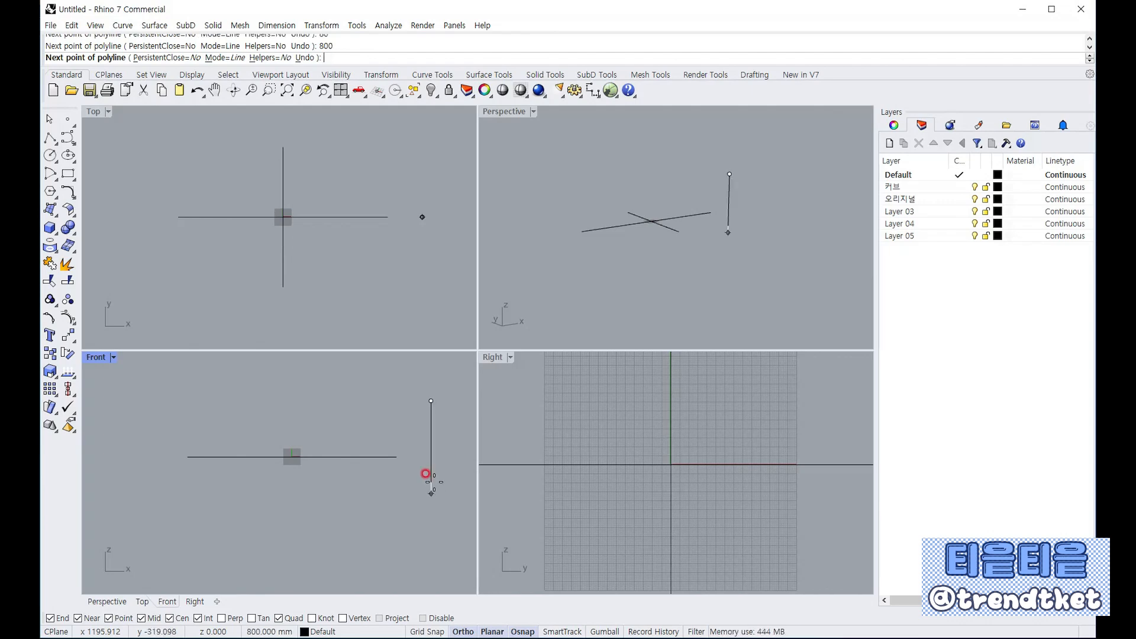
right_click(449, 486)
Move the 800 mm vertical line from its midpoint to the origin (0) and deselect it
left_click(439, 471)
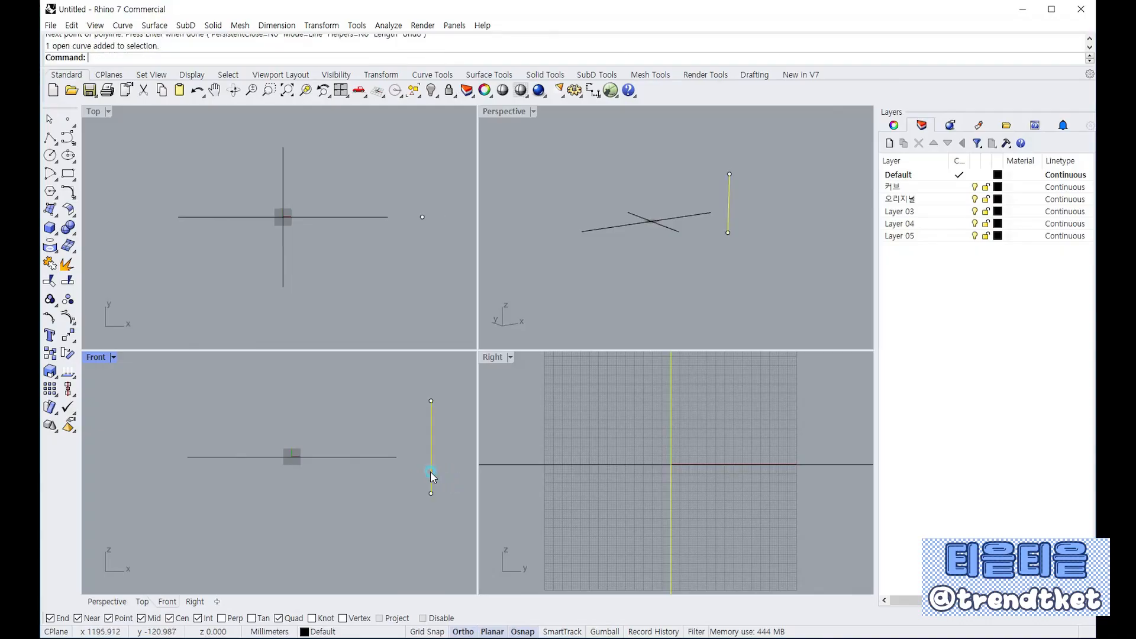
left_click(68, 335)
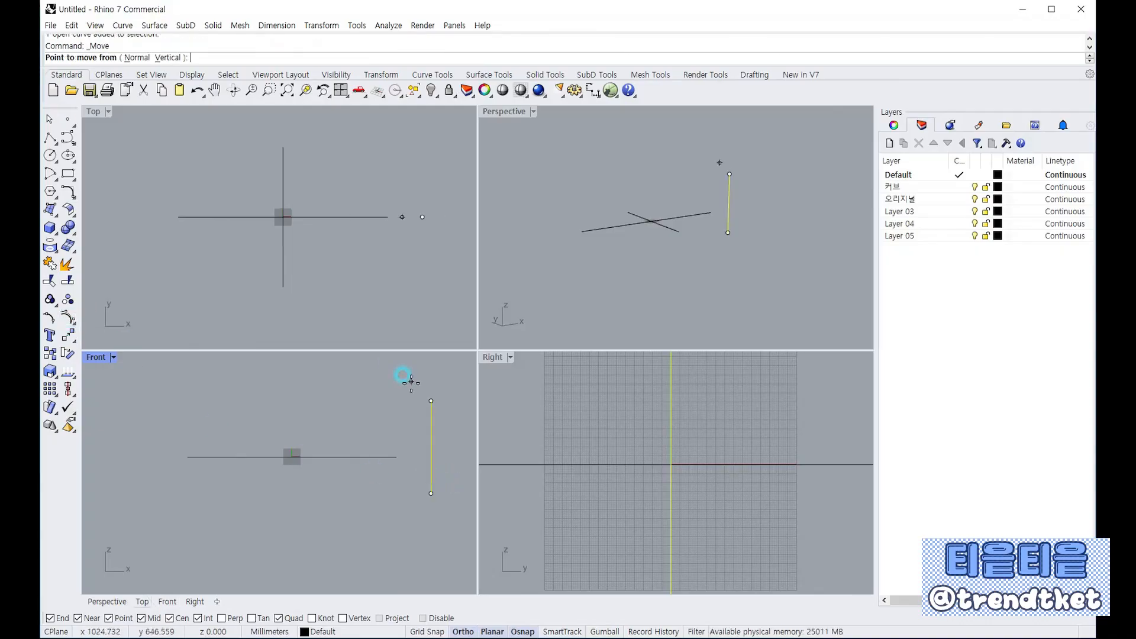
left_click(430, 446)
type("0")
key("Return")
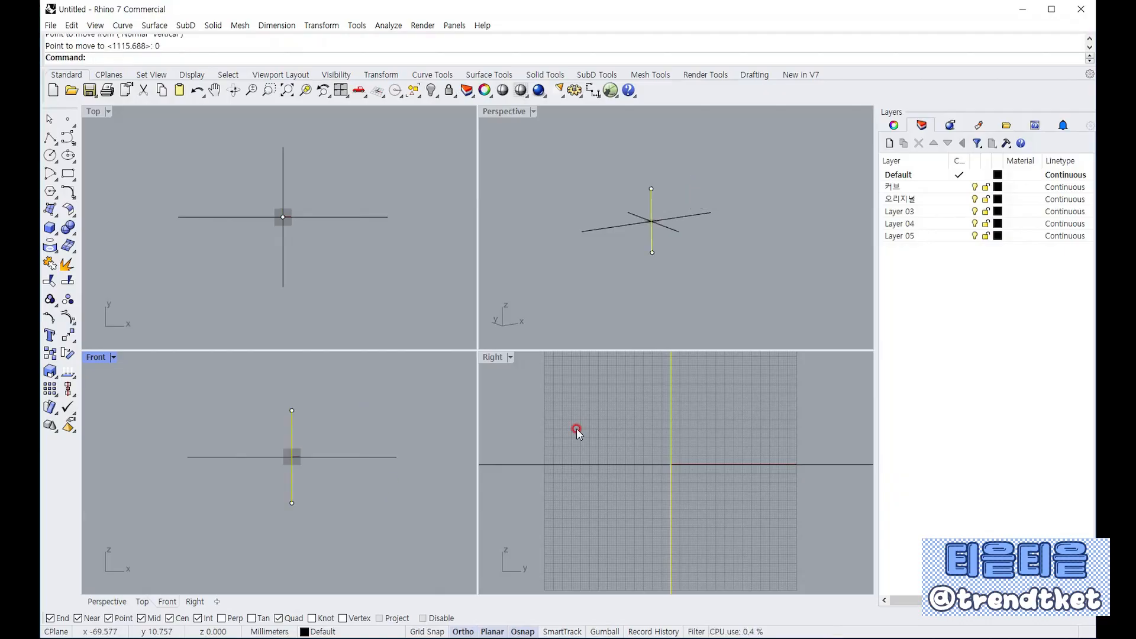
left_click(725, 266)
mouse_move(725, 266)
right_mouse_down()
mouse_move(629, 223)
mouse_move(523, 237)
mouse_move(667, 238)
mouse_move(758, 271)
right_mouse_up()
right_click_drag(672, 253, 630, 253)
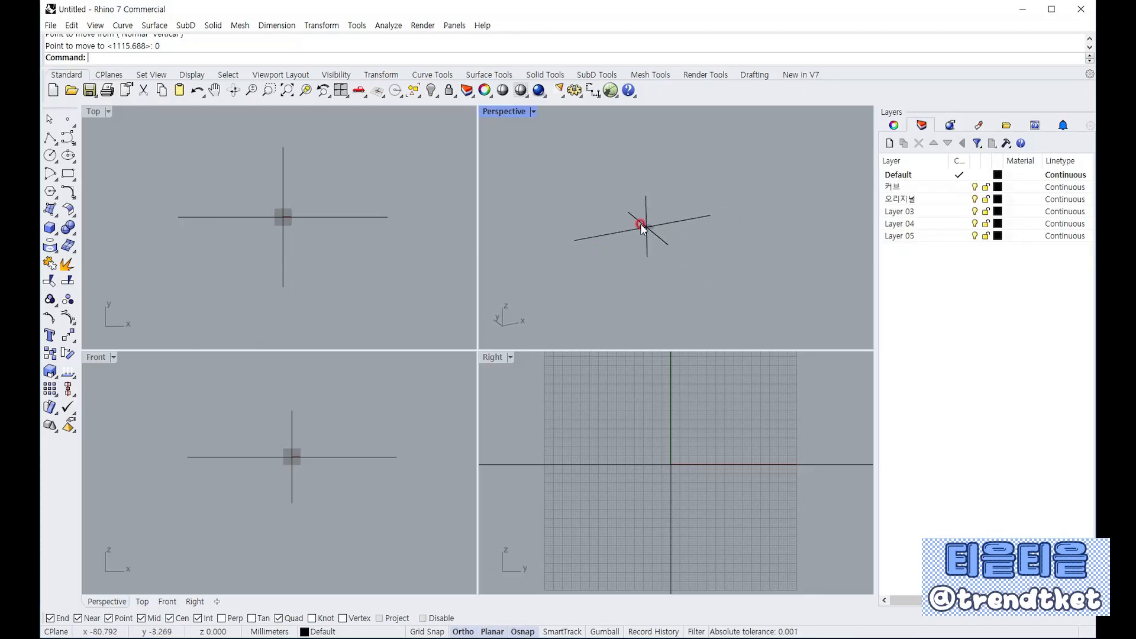
Rename the layer Layer 03 as 가이드라인
right_click(910, 213)
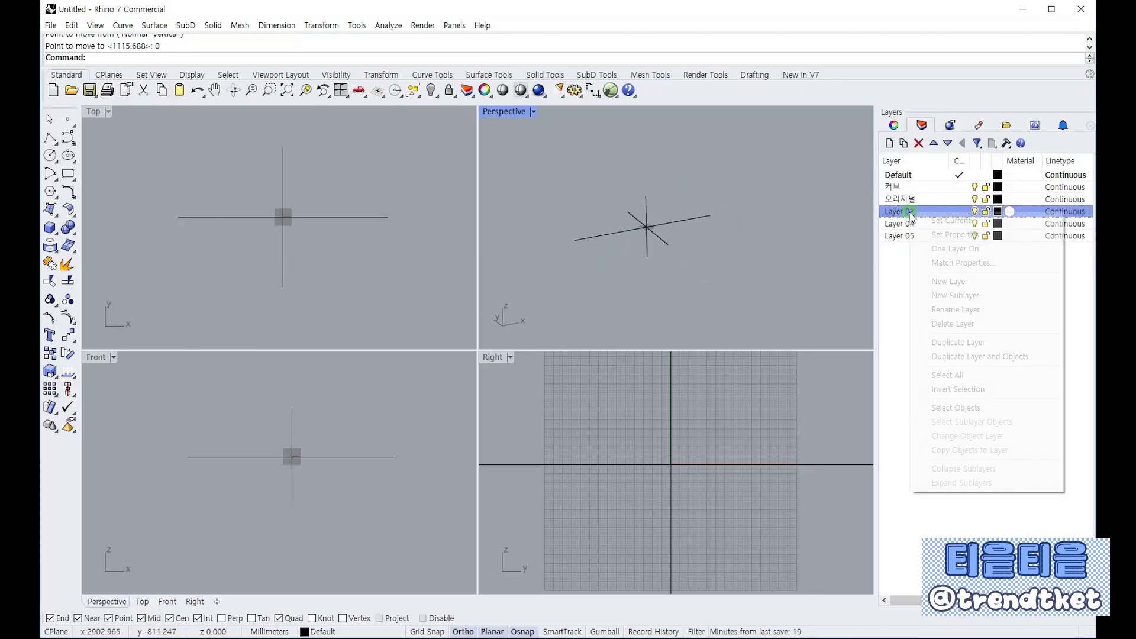
left_click(956, 310)
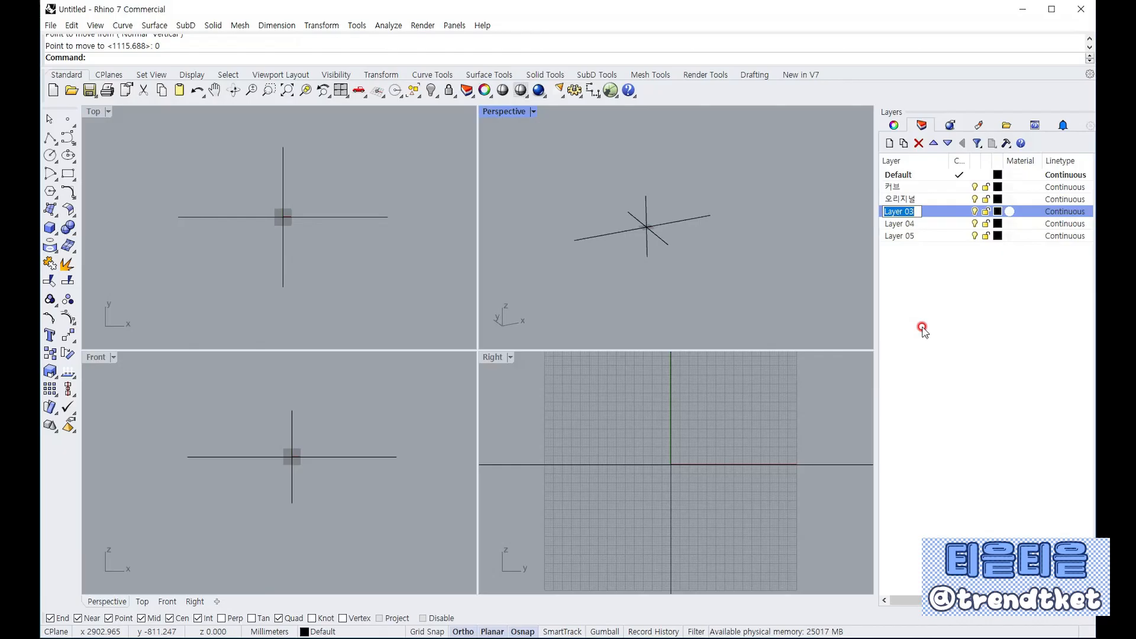
type("가이드라인")
left_click(922, 328)
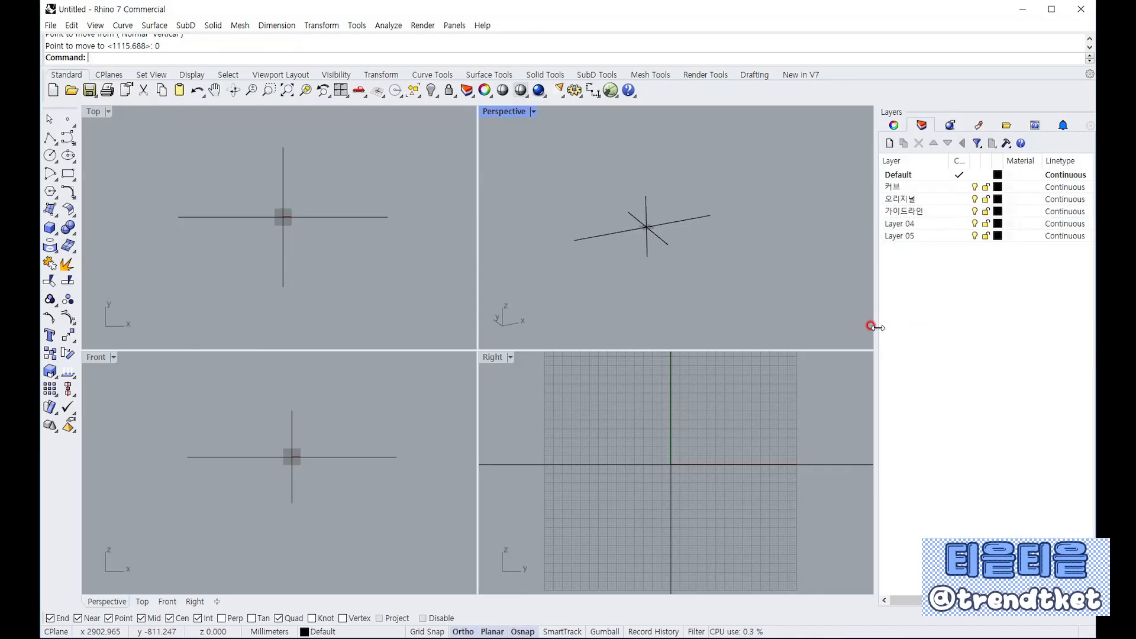
Select the three crossing guide lines in the Perspective view and assign them to the 가이드라인 layer
left_click_drag(716, 167, 614, 268)
left_click(961, 173)
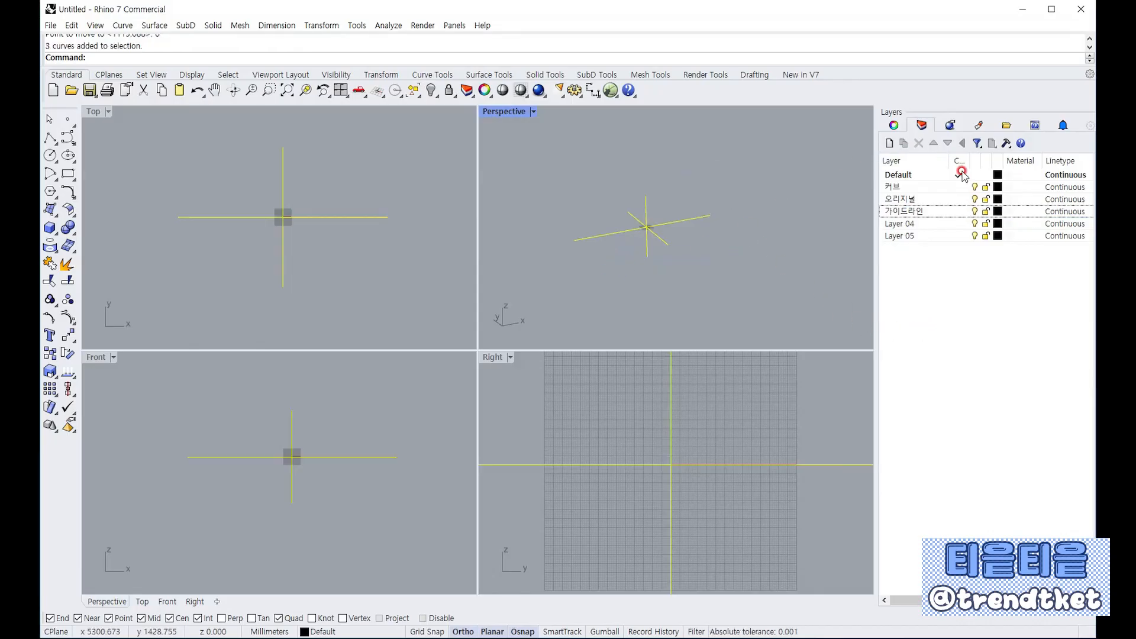
left_click(893, 125)
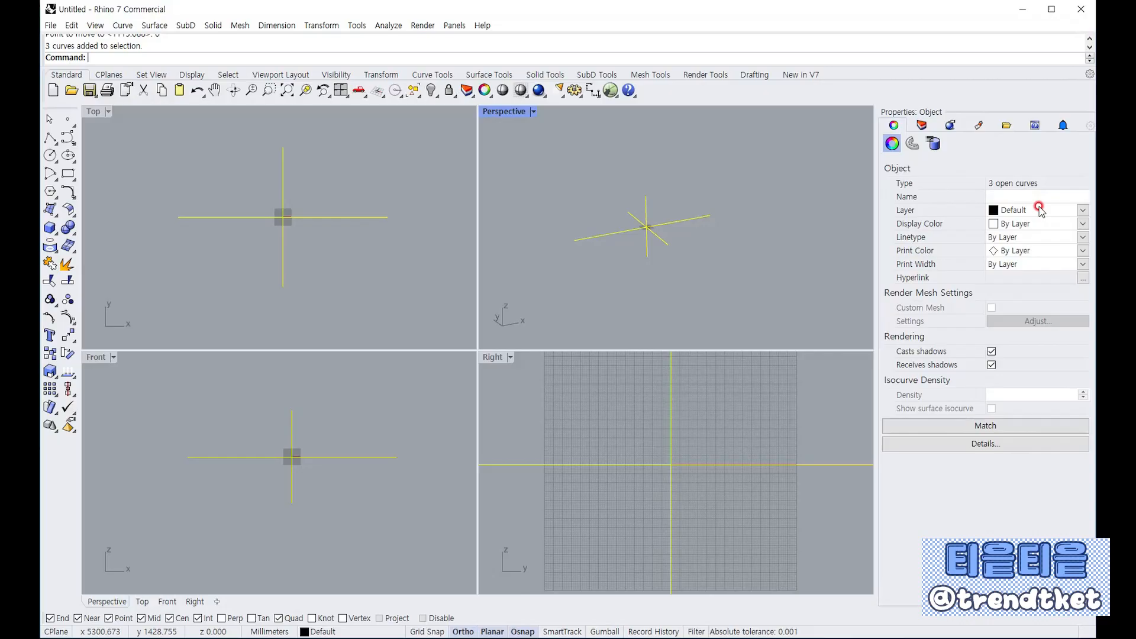
left_click(1082, 212)
left_click(1032, 246)
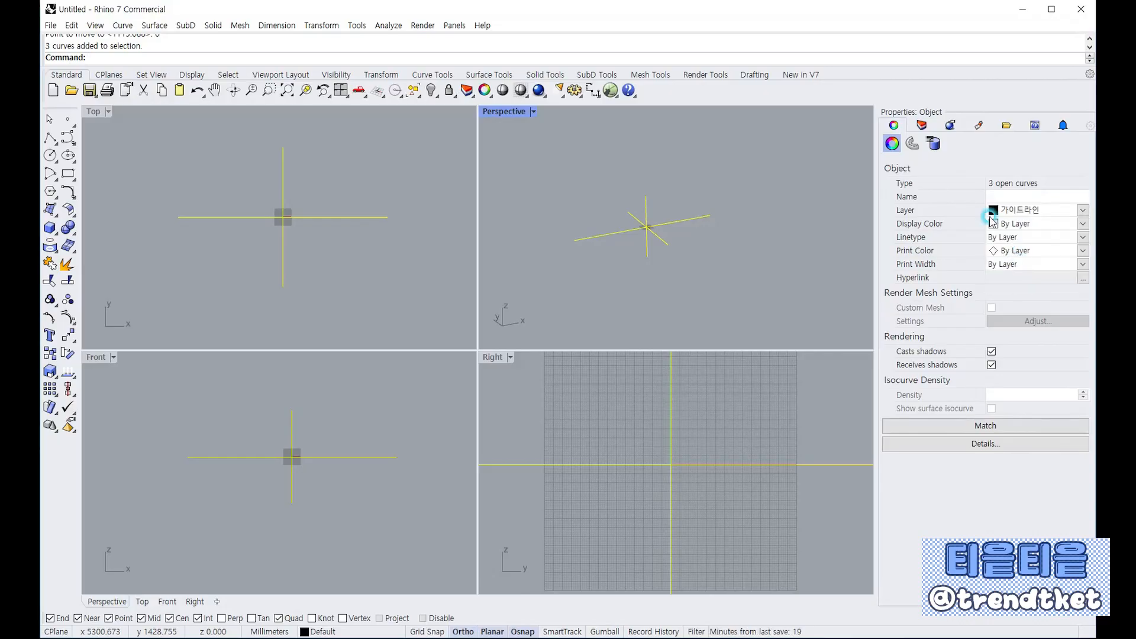
Set the 가이드라인 layer colour to Red and lock the layer
left_click(923, 125)
left_click(996, 214)
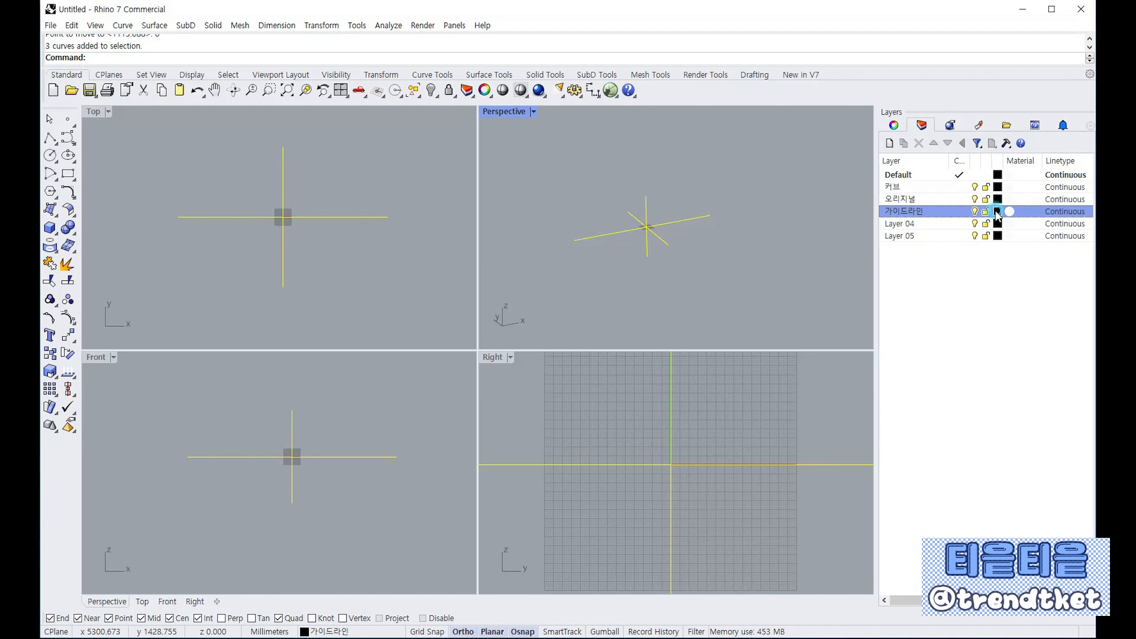
left_click(998, 212)
left_click(479, 332)
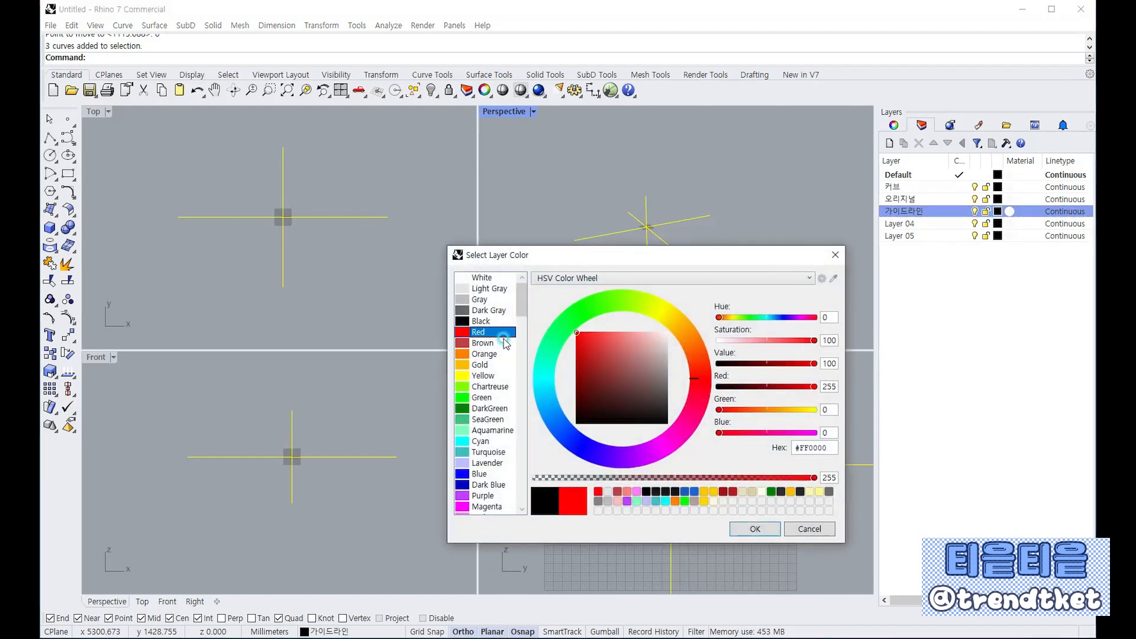
left_click(755, 523)
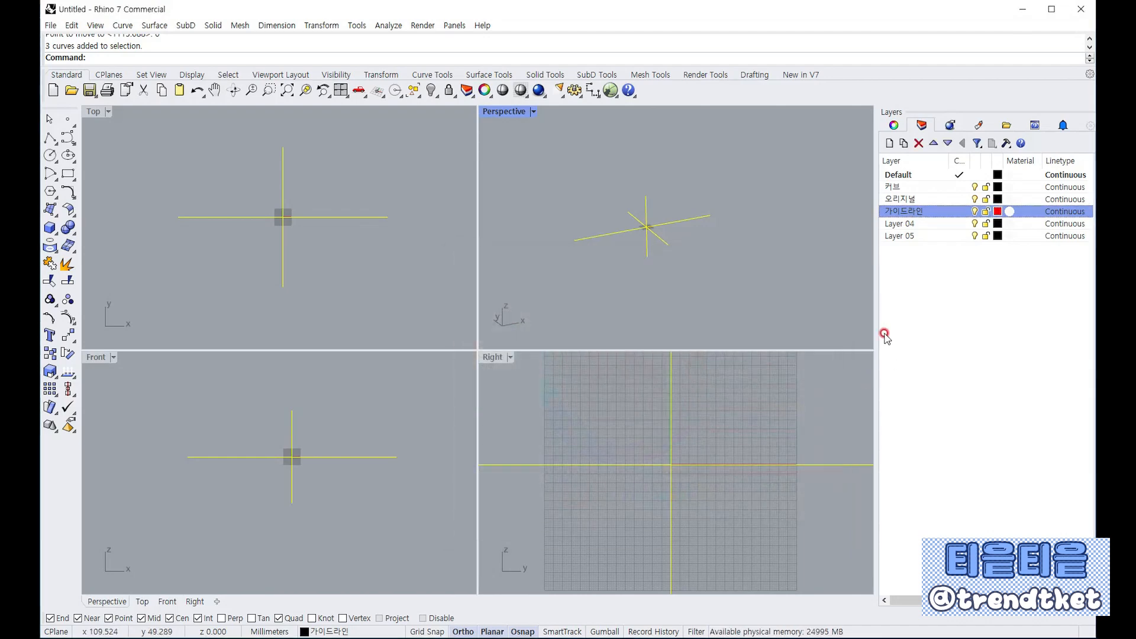
left_click(985, 213)
Examine the red guide lines from several angles in Perspective and at different scales in the Right and Front views
right_click_drag(684, 283, 750, 270)
right_click_drag(456, 253, 438, 173)
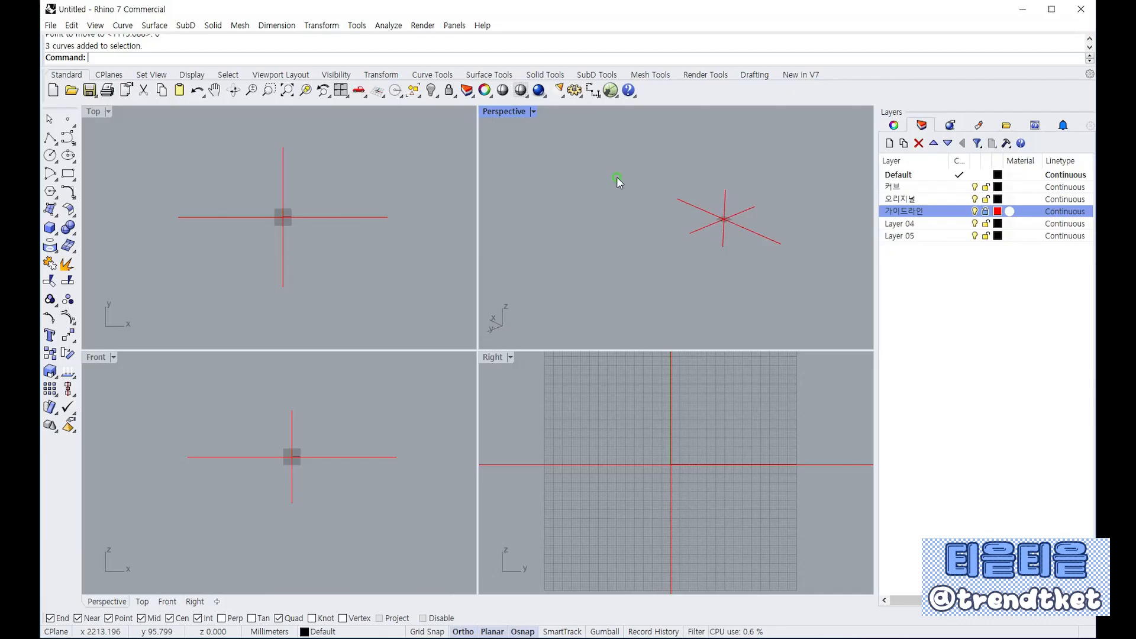
right_click_drag(617, 182, 741, 210)
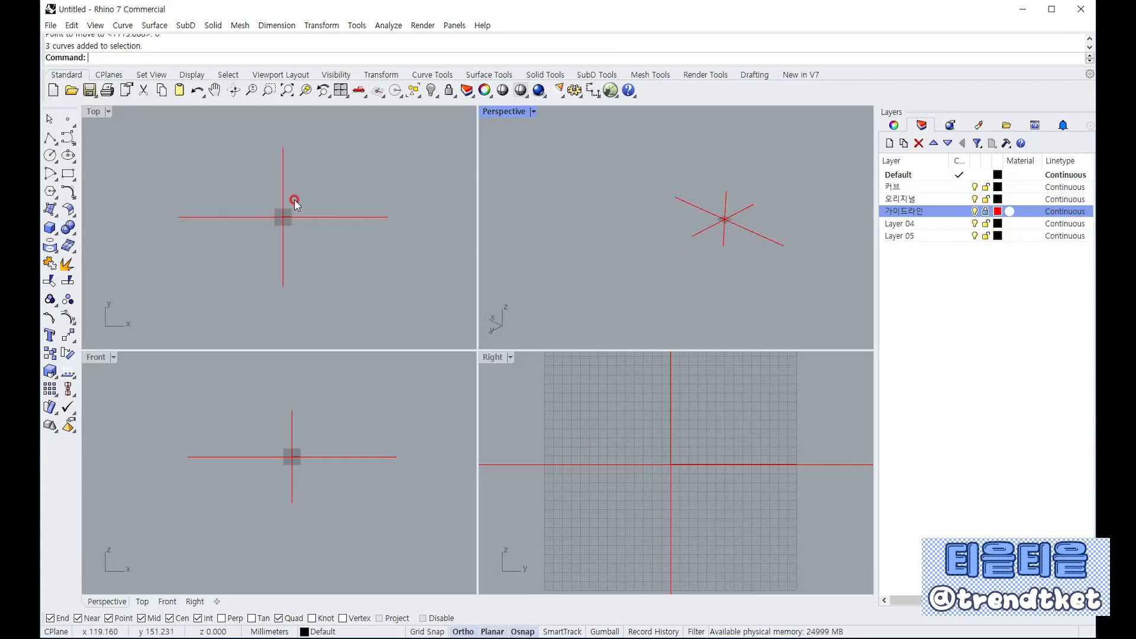
scroll(697, 436, "down", 5)
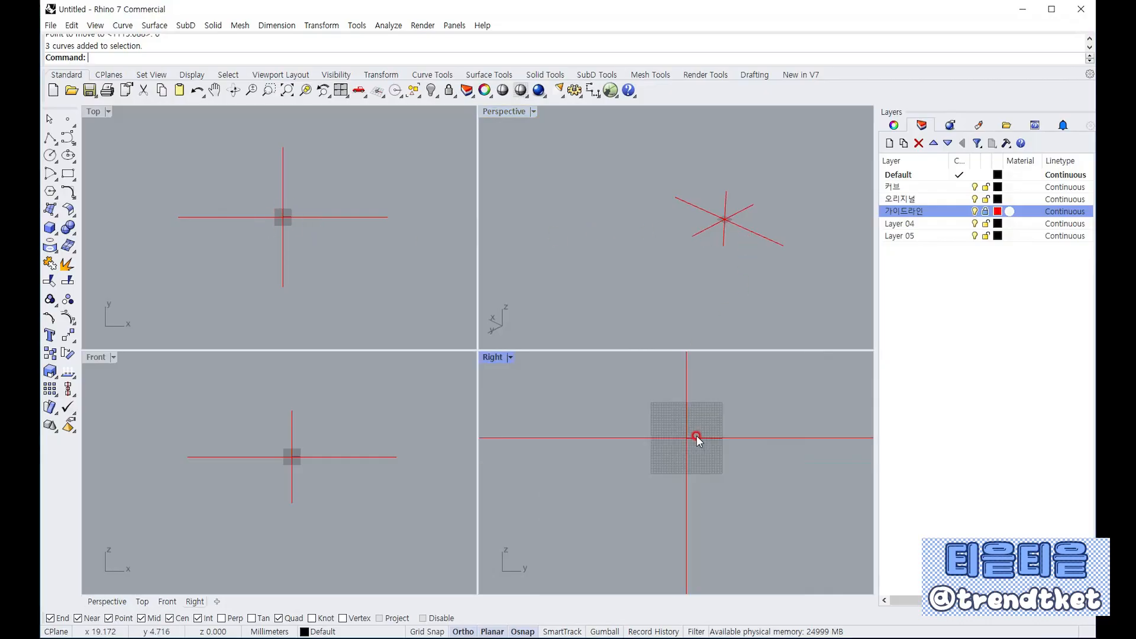
scroll(694, 435, "up", 3)
scroll(694, 436, "down", 3)
left_click(328, 437)
scroll(329, 436, "down", 2)
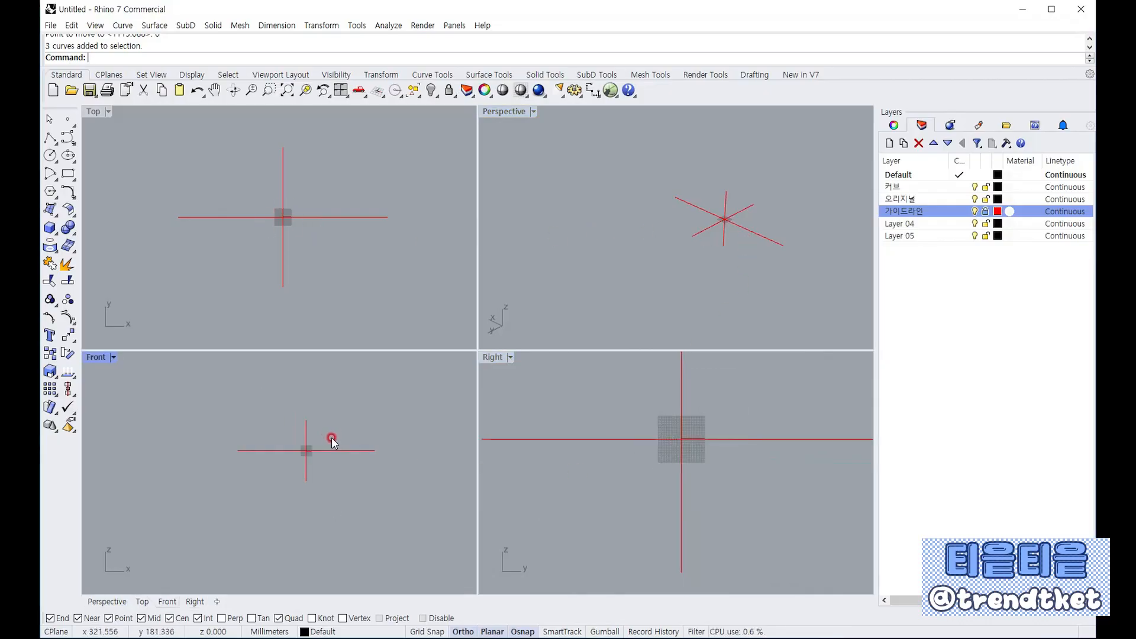
scroll(331, 436, "up", 4)
scroll(333, 437, "down", 4)
scroll(288, 453, "up", 5)
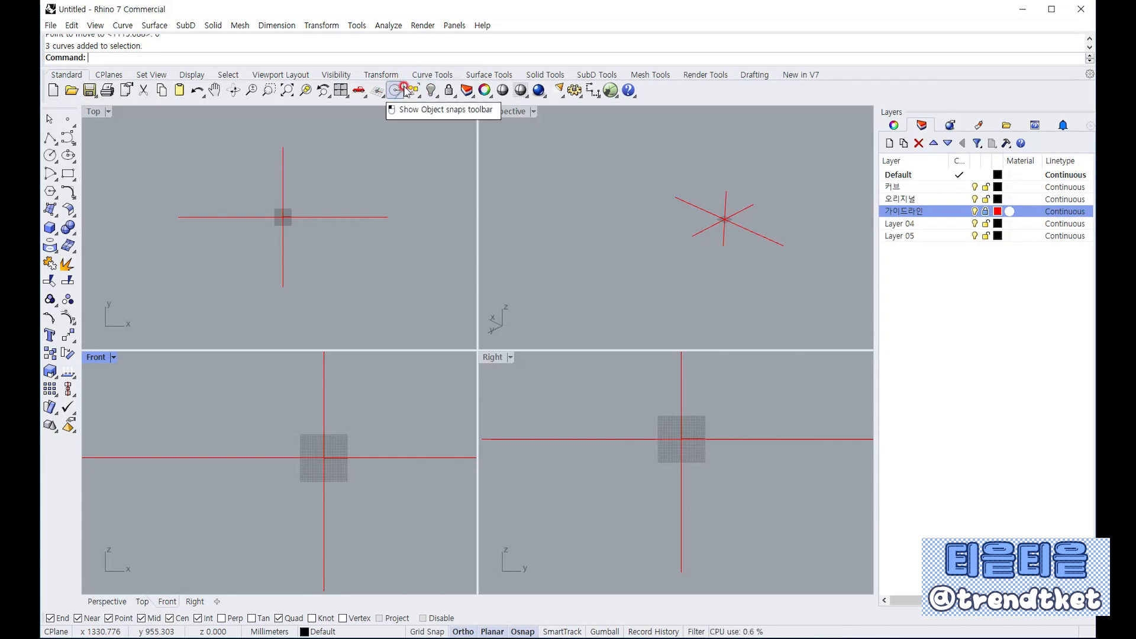
Restore the default four-viewport layout and zoom all viewports to the extents of the guide lines
left_click(341, 91)
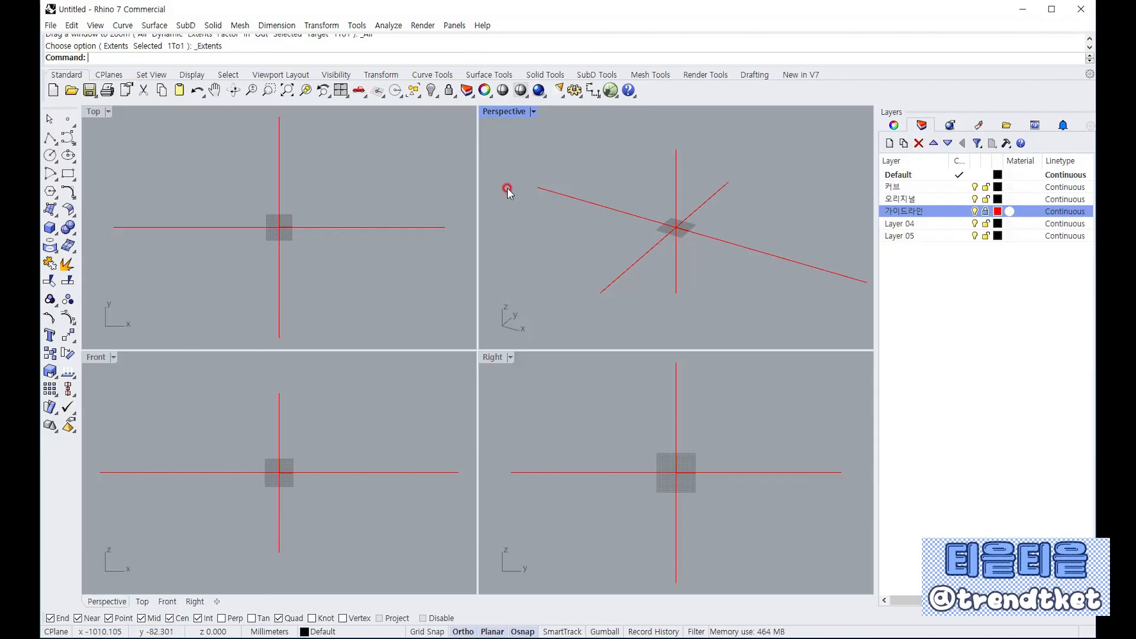
left_click(341, 90)
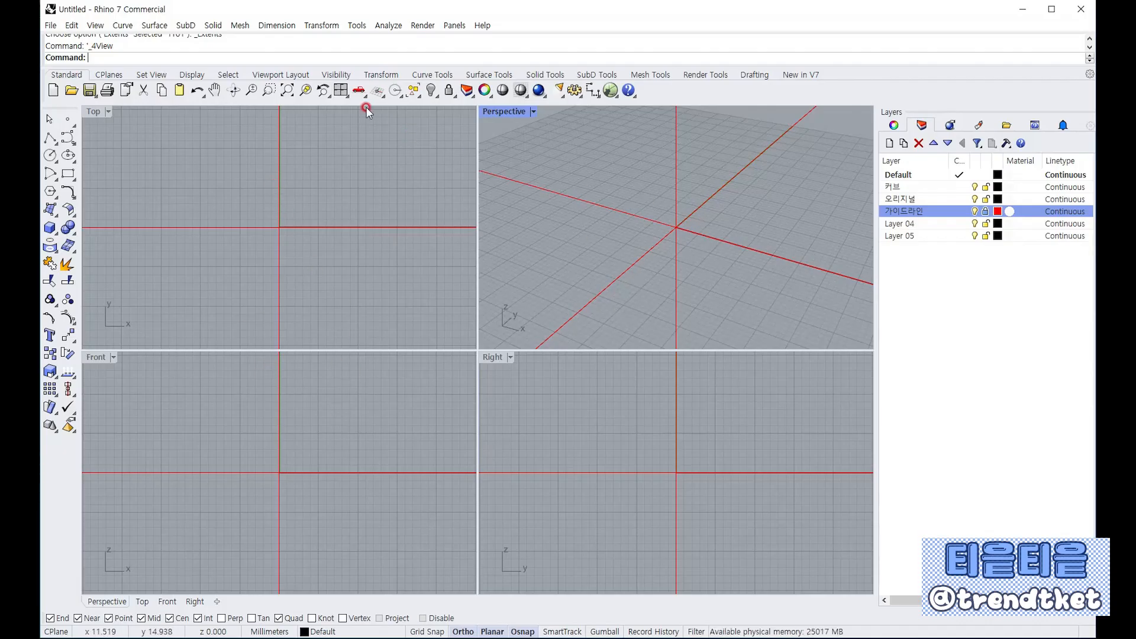
right_click(340, 93)
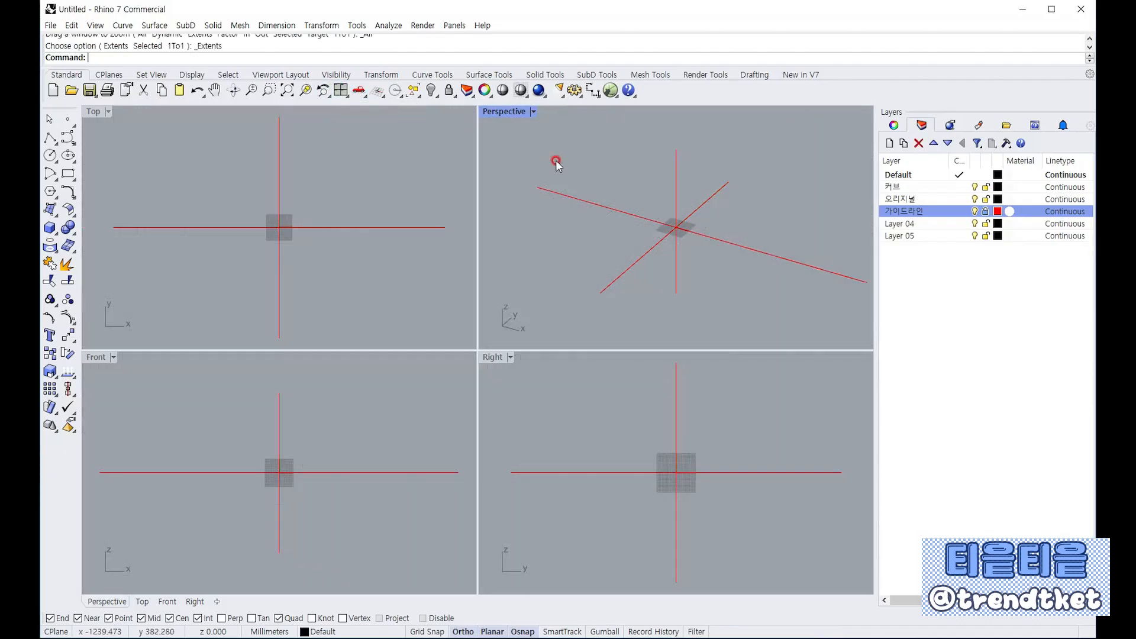
Inspect how the three guide lines cross at the origin by orbiting Perspective and comparing them with the Right view
right_click_drag(562, 219, 680, 274)
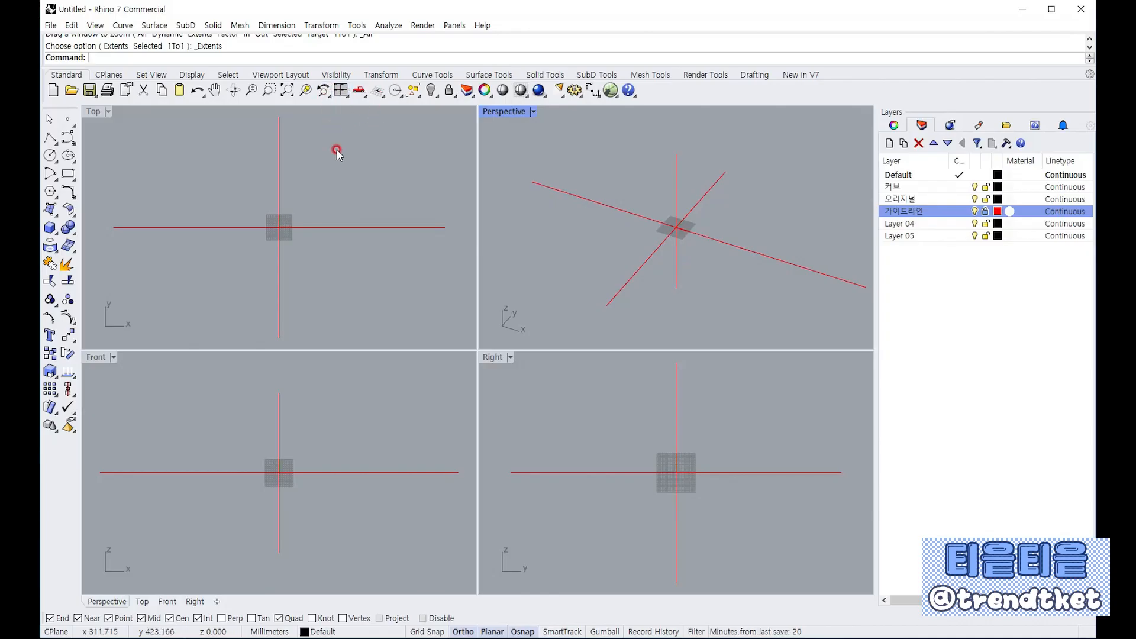
right_click_drag(639, 230, 649, 269)
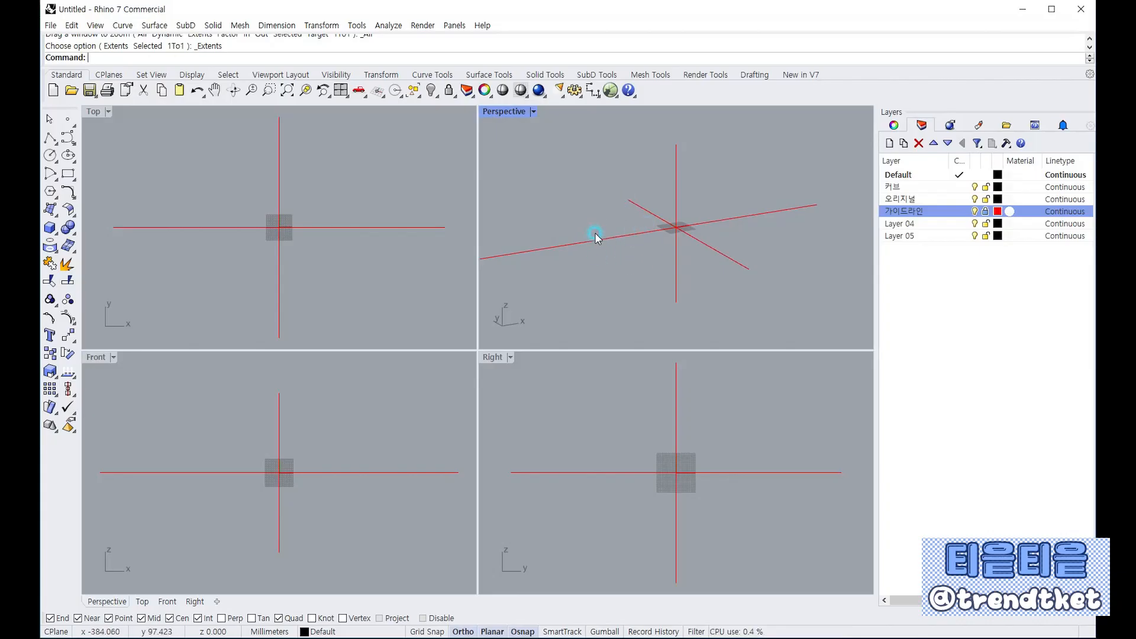
mouse_move(714, 240)
left_mouse_down()
mouse_move(736, 261)
mouse_move(722, 246)
mouse_move(700, 256)
left_mouse_up()
right_click_drag(700, 256, 672, 208)
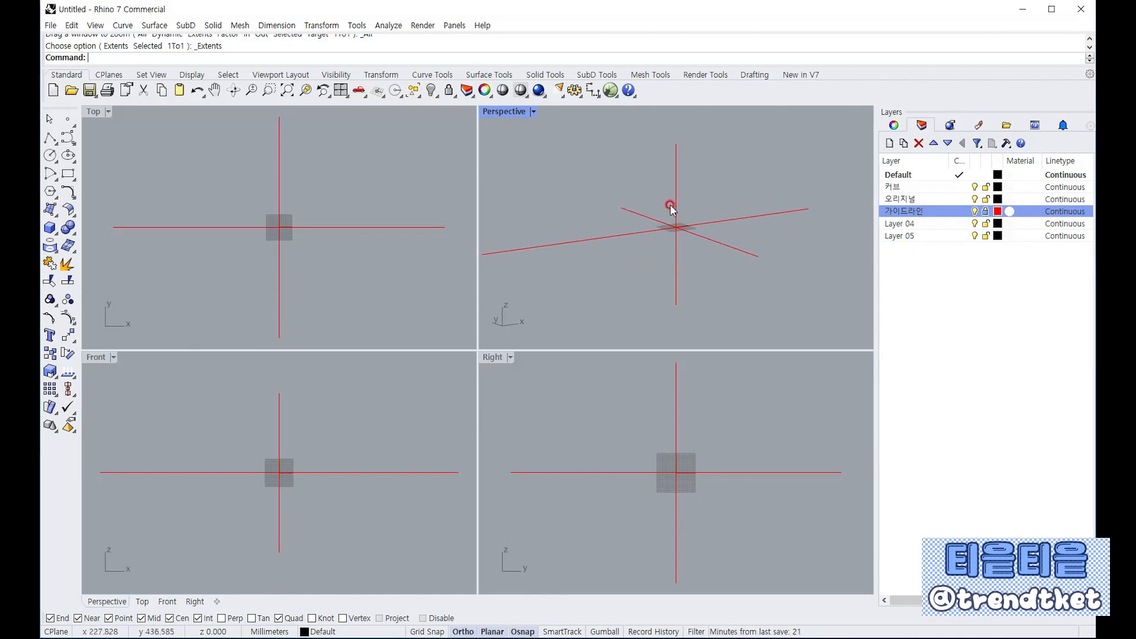
left_click_drag(660, 173, 660, 173)
left_click(682, 143)
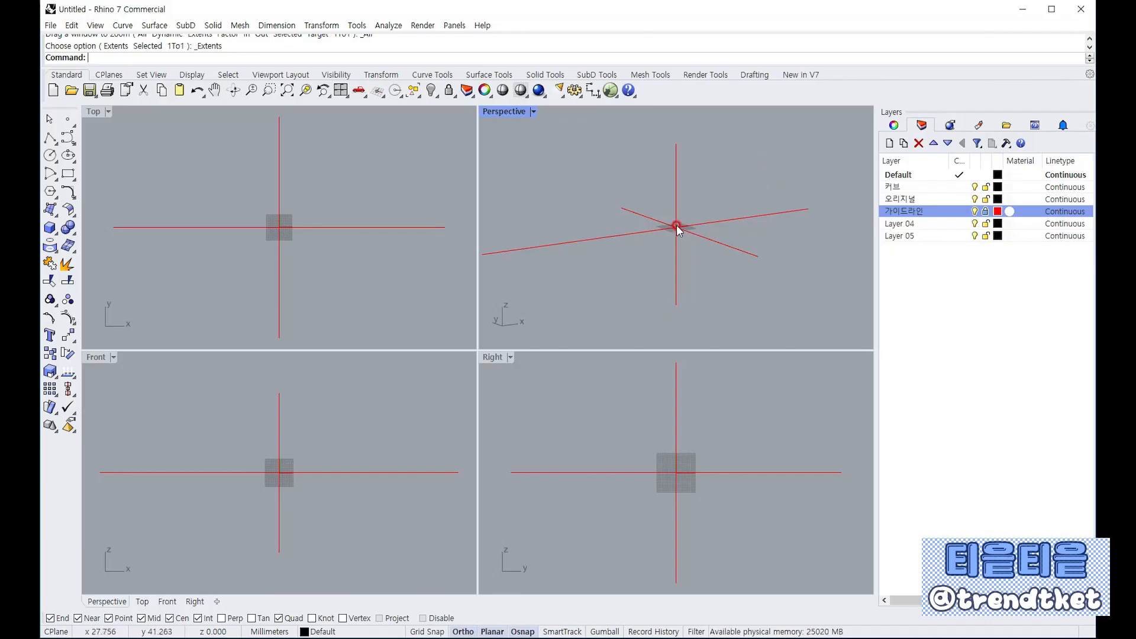
right_click_drag(680, 227, 698, 246)
left_click_drag(743, 258, 682, 290)
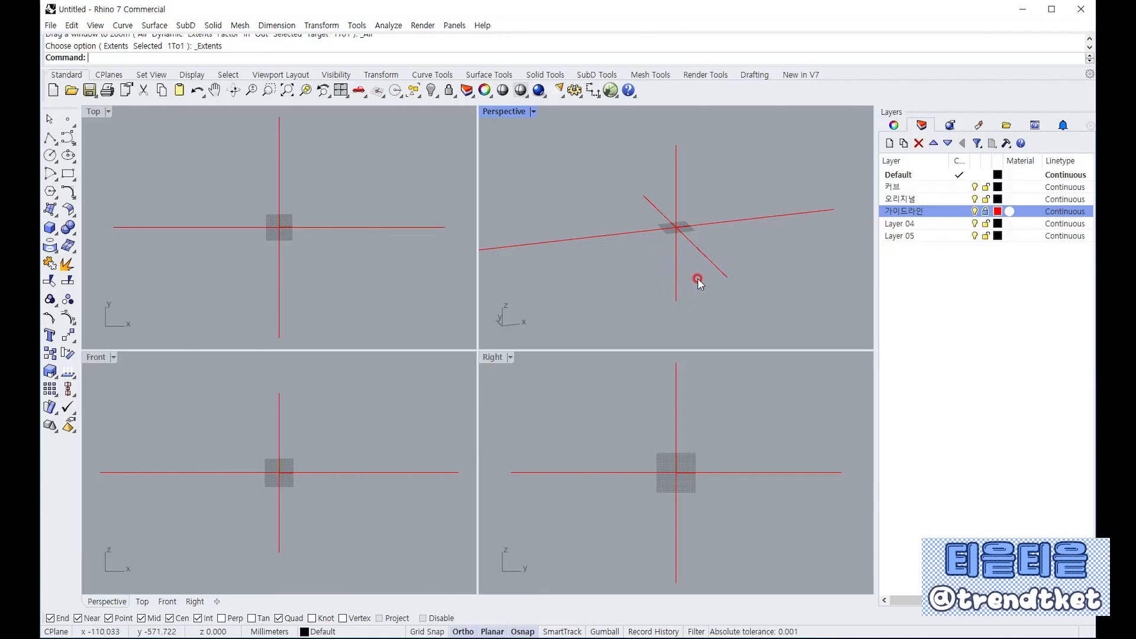
right_click_drag(653, 278, 754, 278)
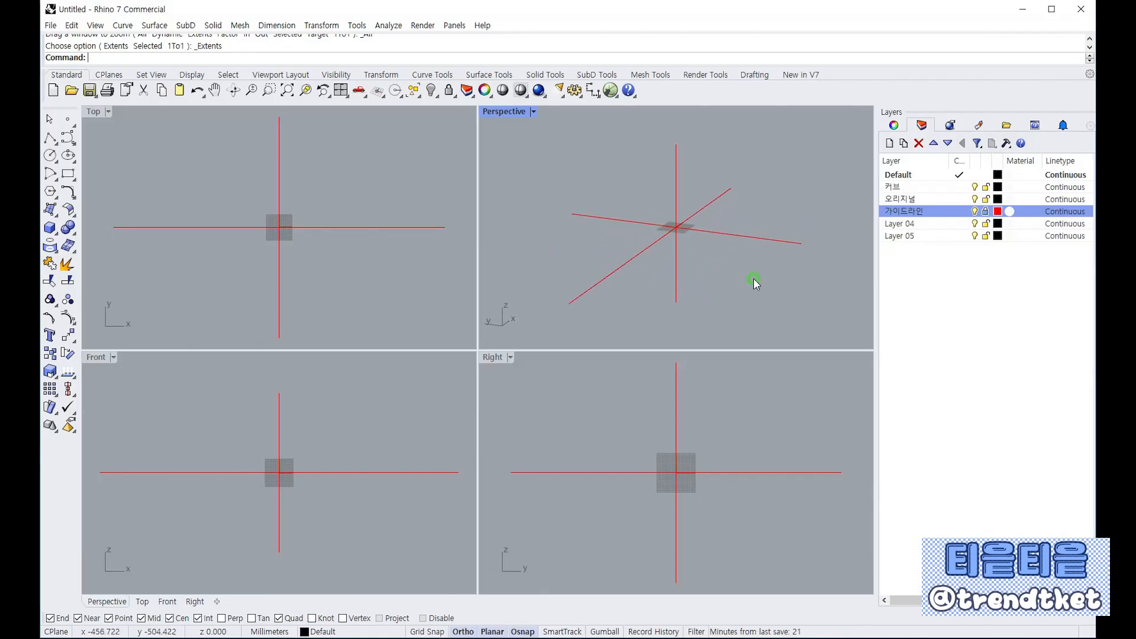
scroll(674, 198, "down", 2)
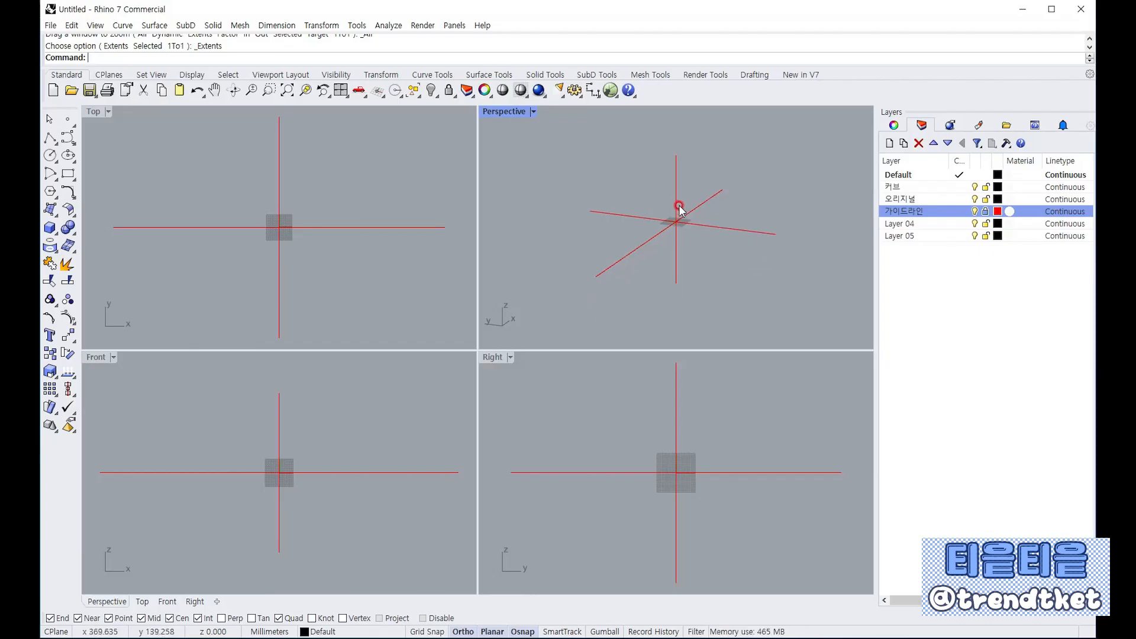
scroll(679, 206, "up", 2)
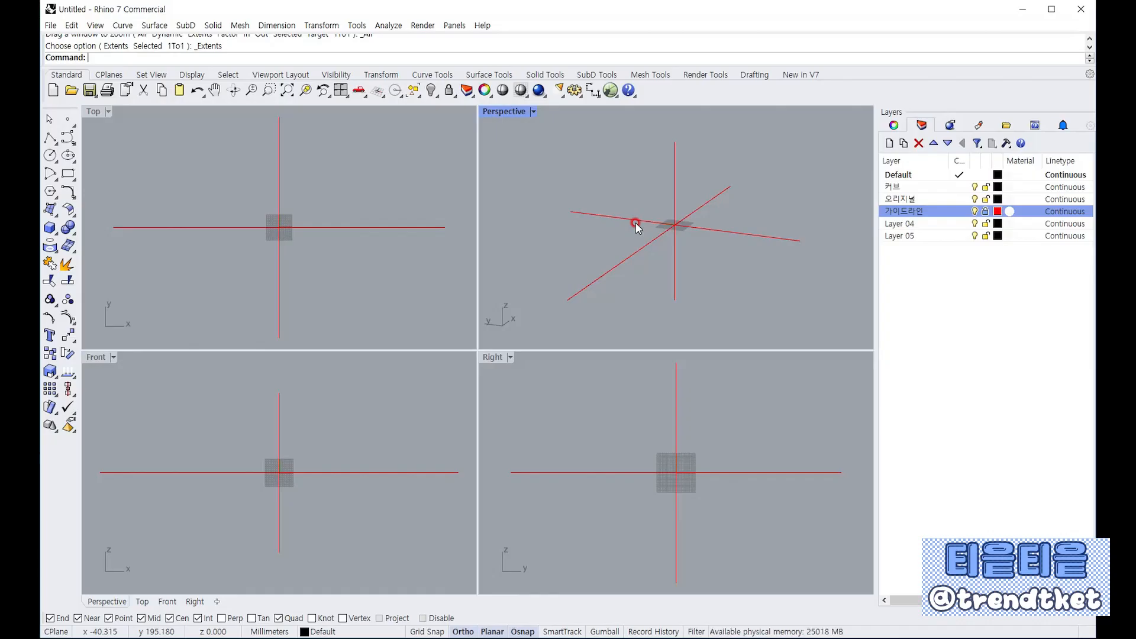
right_click_drag(656, 180, 690, 207)
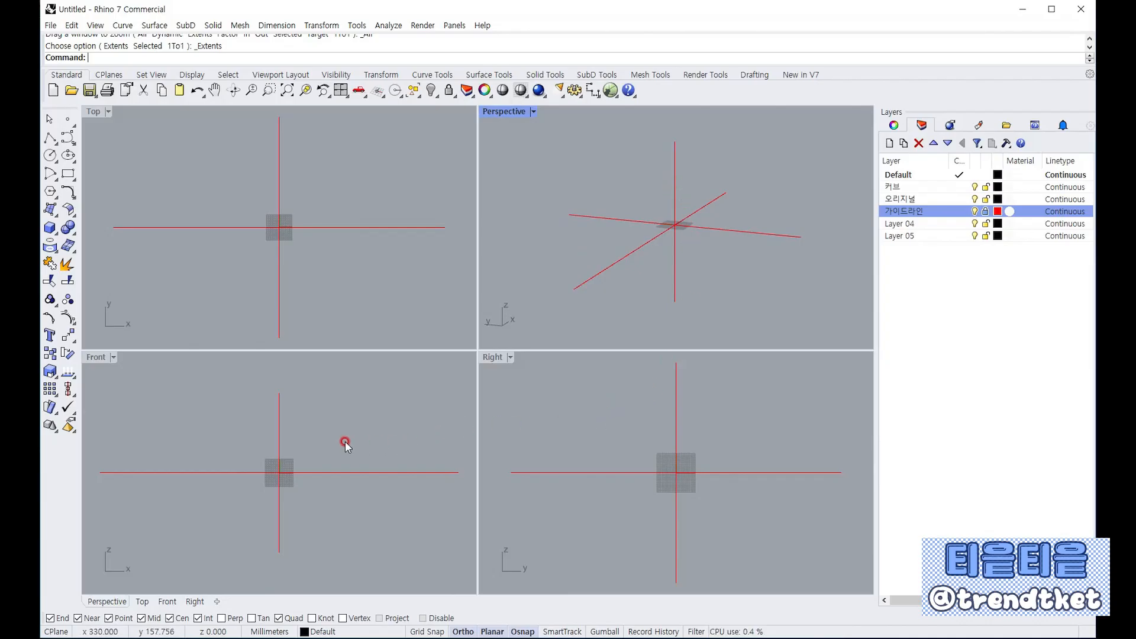
mouse_move(642, 436)
right_mouse_down()
mouse_move(723, 426)
mouse_move(615, 429)
mouse_move(665, 437)
mouse_move(653, 438)
right_mouse_up()
scroll(609, 435, "down", 2)
scroll(608, 432, "up", 4)
scroll(608, 432, "down", 4)
scroll(682, 455, "up", 2)
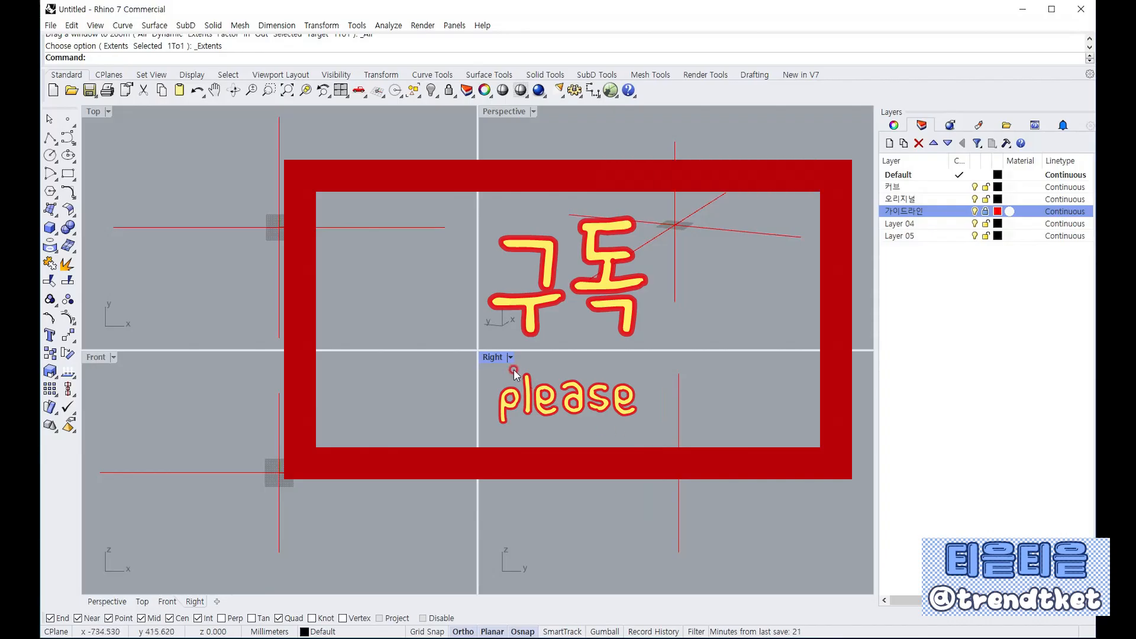
Maximize the Right viewport with the guide lines in view
double_click(496, 357)
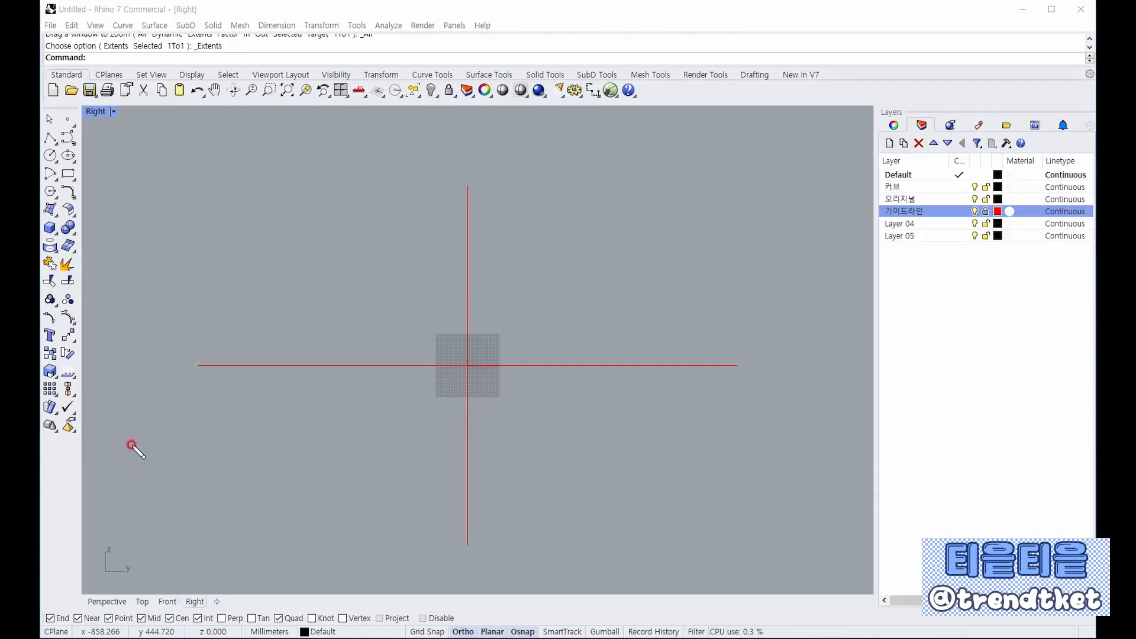
left_click_drag(119, 454, 362, 450)
mouse_move(290, 424)
left_mouse_down()
mouse_move(294, 490)
mouse_move(306, 426)
left_mouse_up()
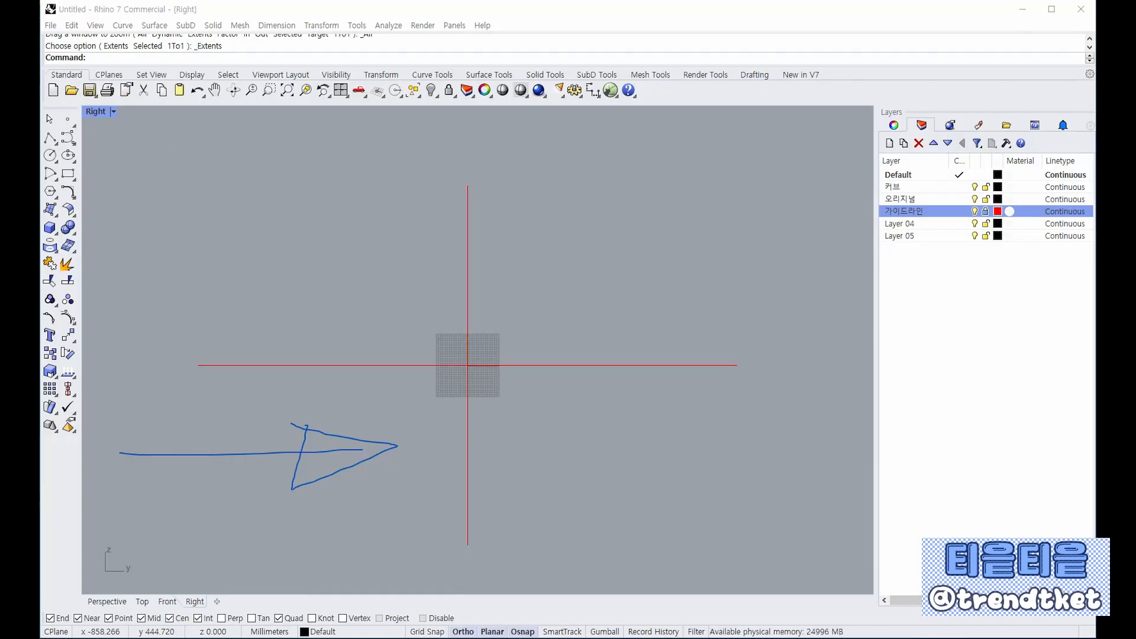
key("Escape")
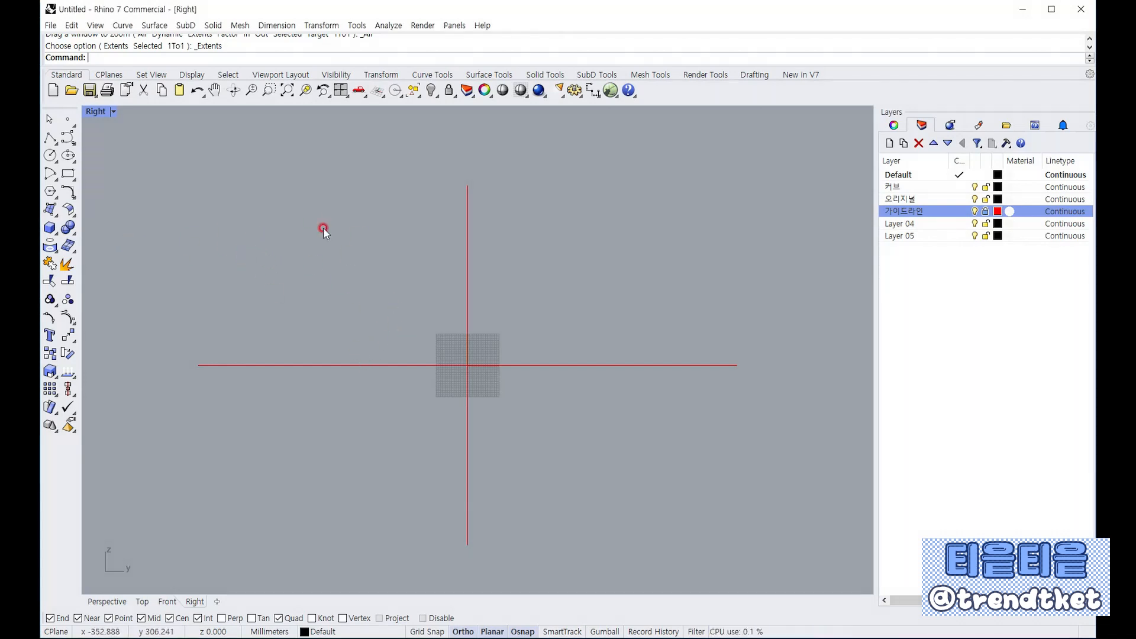
mouse_move(433, 256)
right_mouse_down()
mouse_move(456, 251)
mouse_move(438, 242)
right_mouse_up()
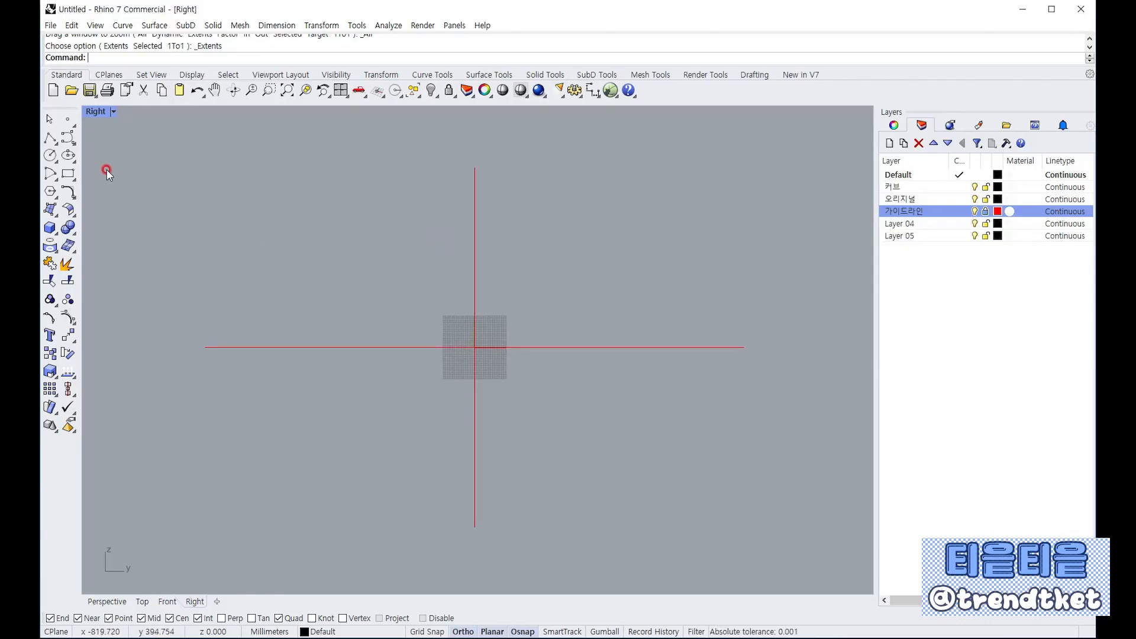
Draw a vertical polyline segment 800 mm long in the Right view, beyond the positive Y end of the horizontal guide line
right_click(68, 138)
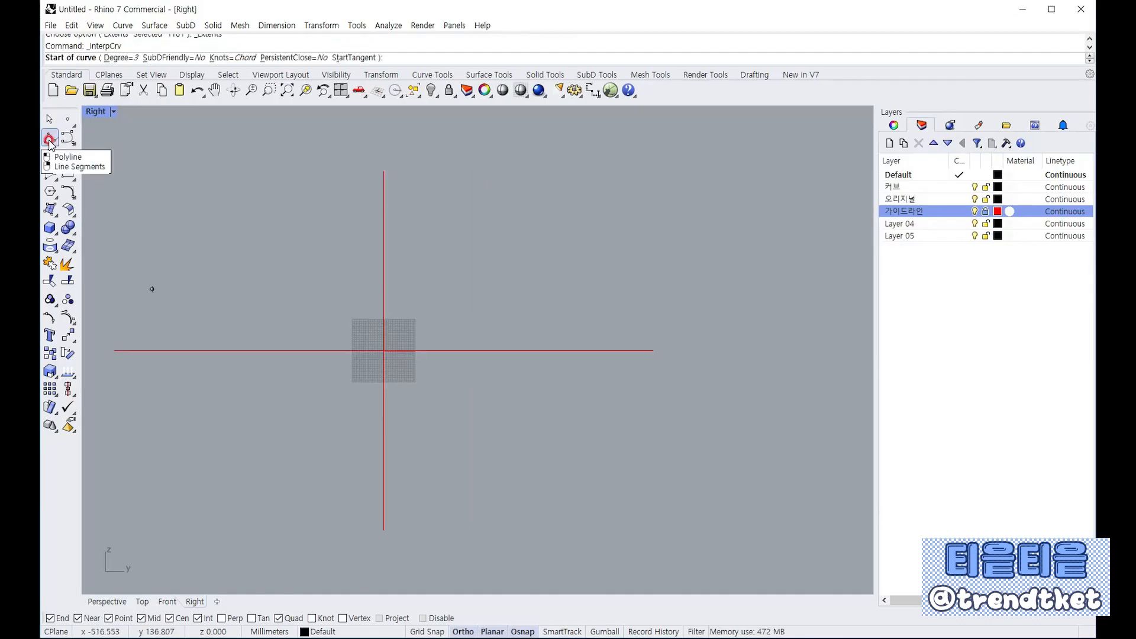
left_click(50, 140)
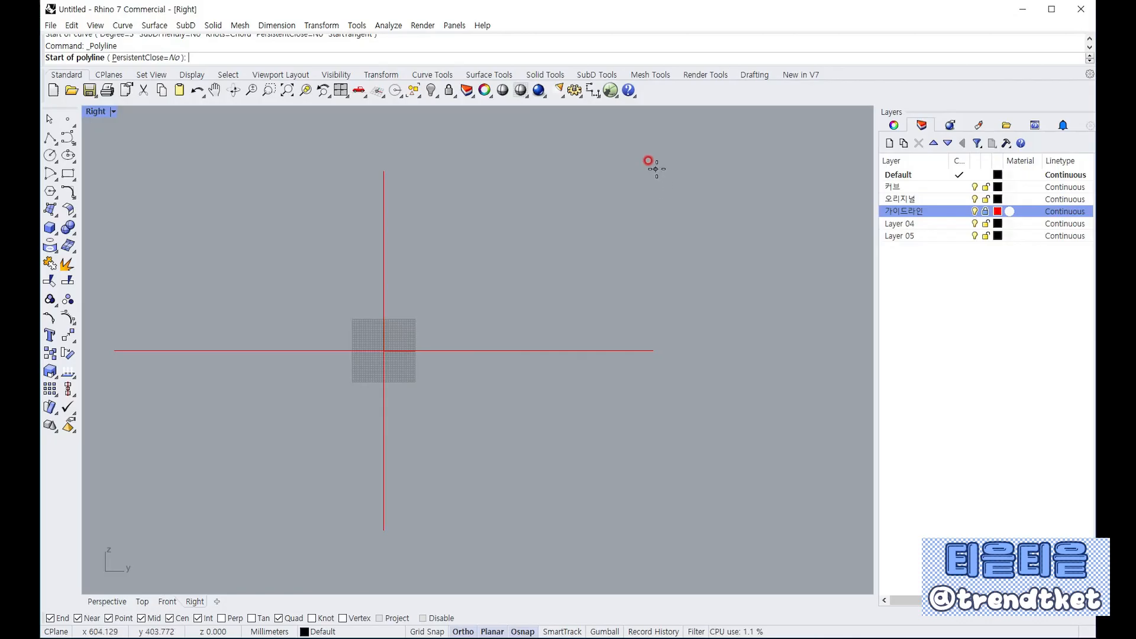
left_click(714, 171)
type("8")
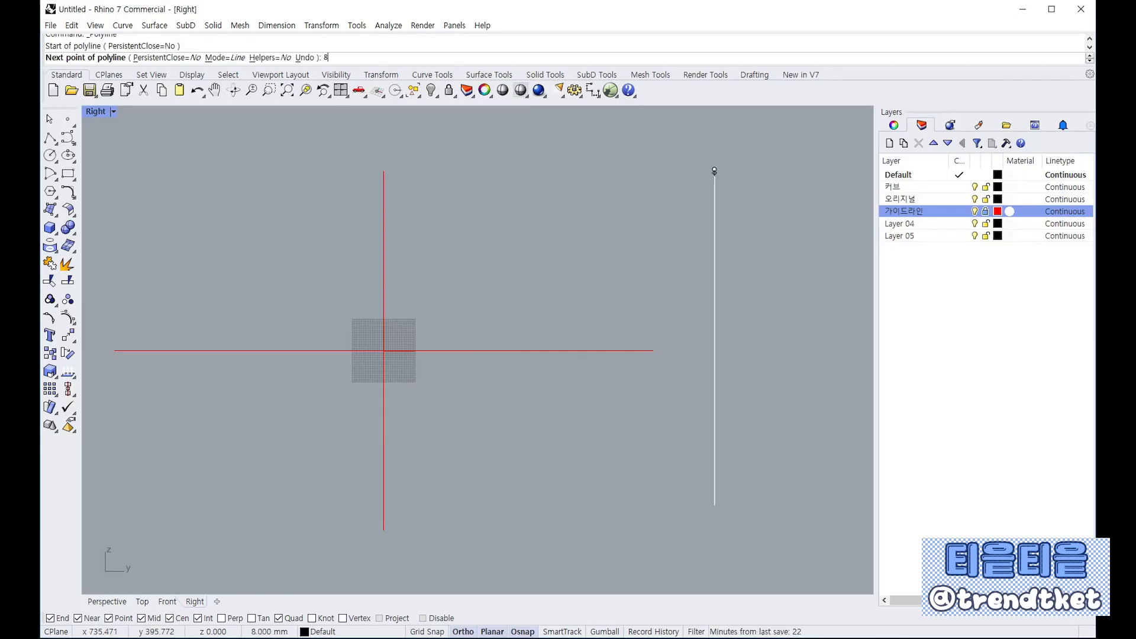
type("00")
key("Return")
left_click(686, 499)
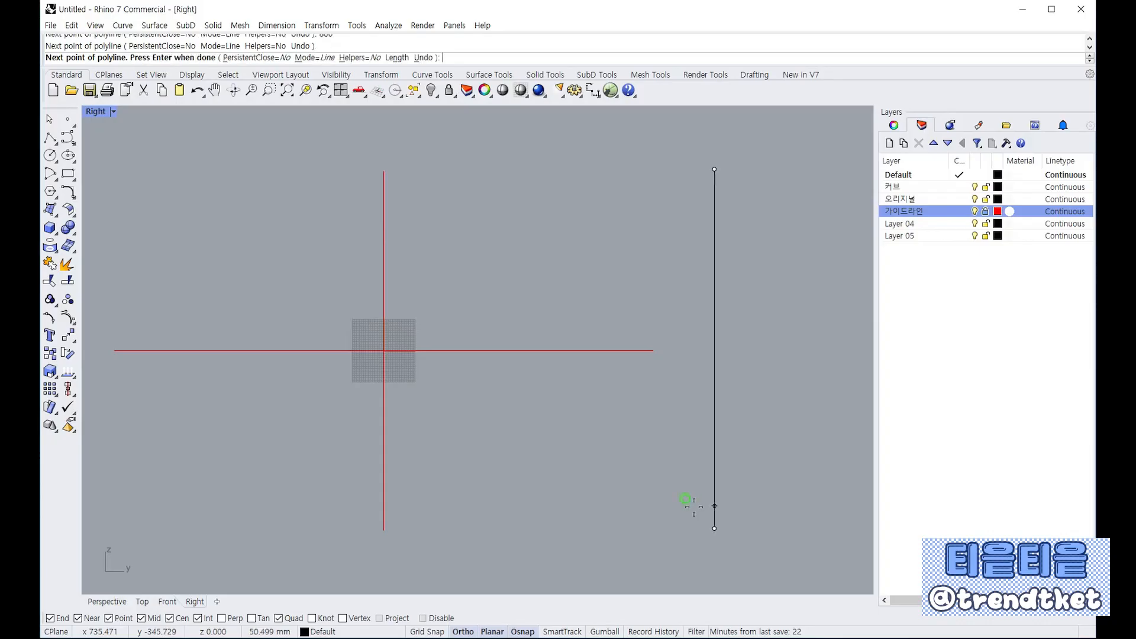
right_click(685, 502)
Move the 800 mm vertical line from its midpoint to the positive Y endpoint of the horizontal guide line
left_click(712, 502)
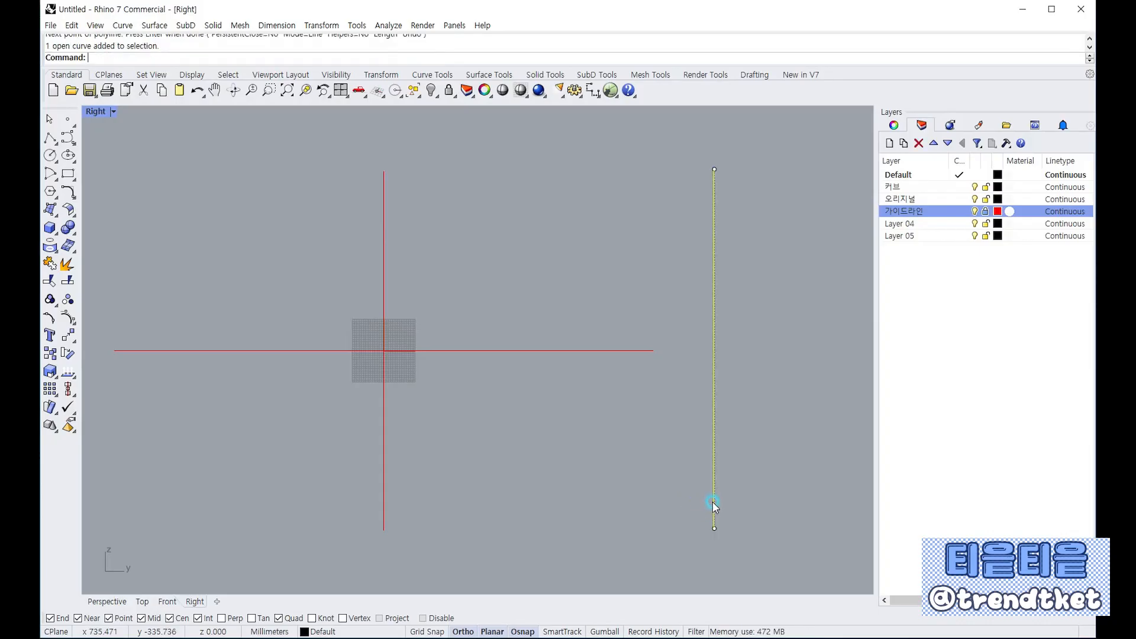
left_click(68, 334)
left_click(712, 340)
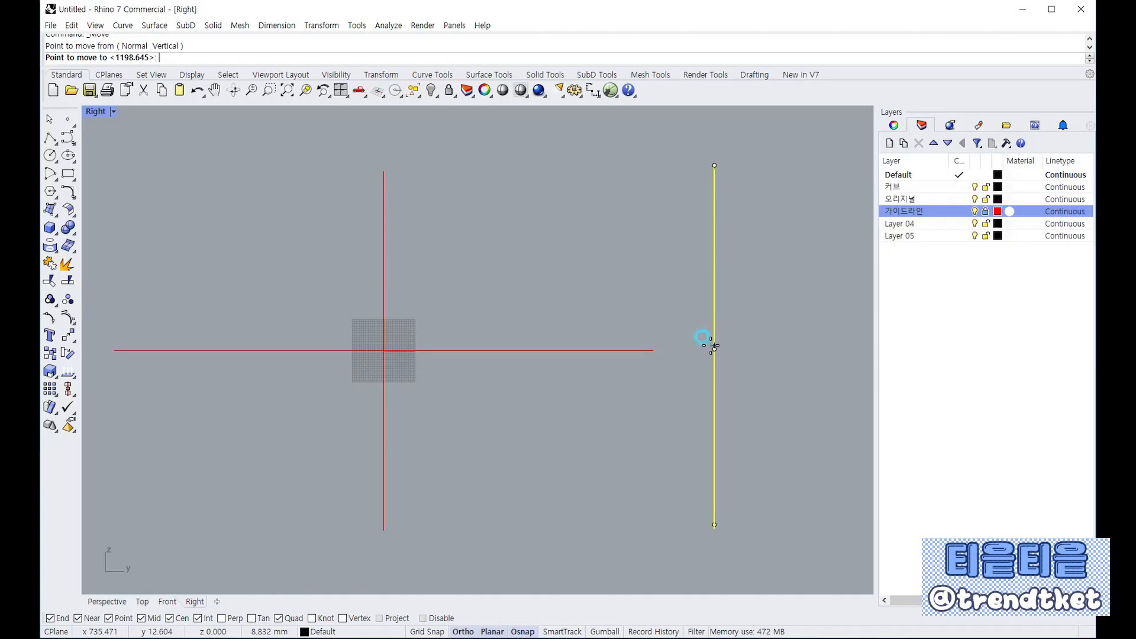
left_click(652, 349)
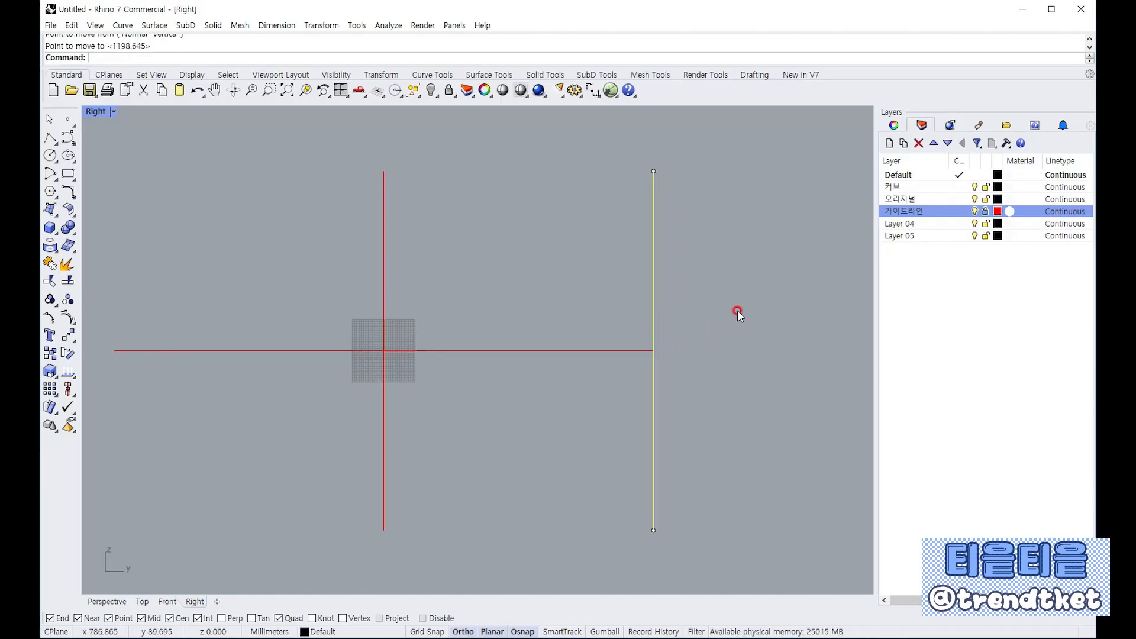
Draw a horizontal polyline segment 300 mm long from the lower end of the 800 mm vertical line toward the vertical guide line
left_click(51, 139)
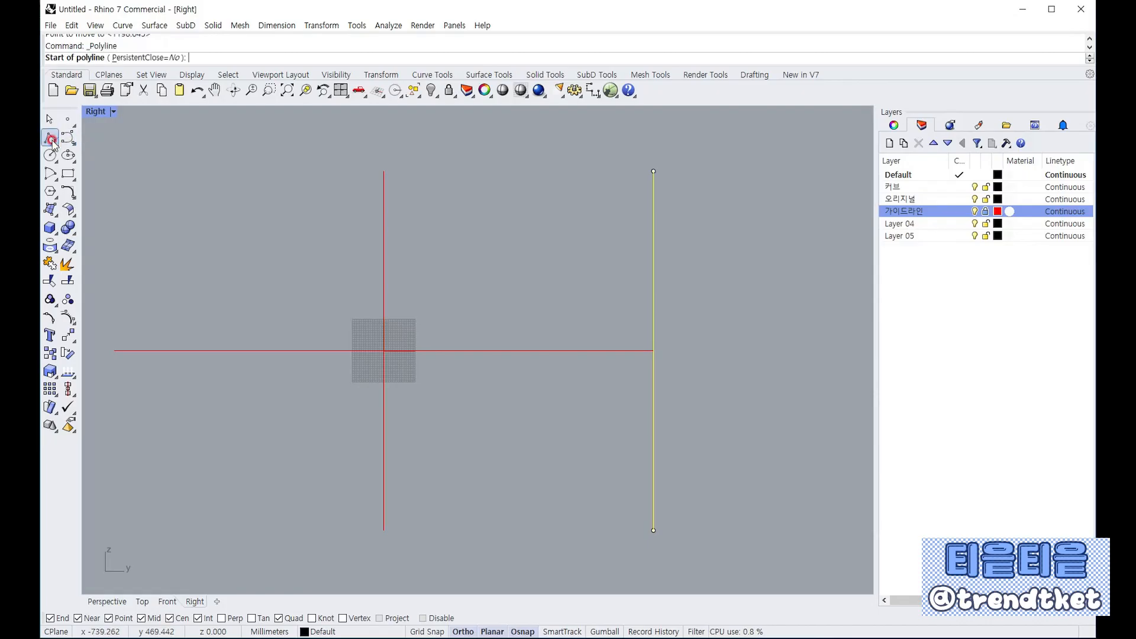
left_click(651, 530)
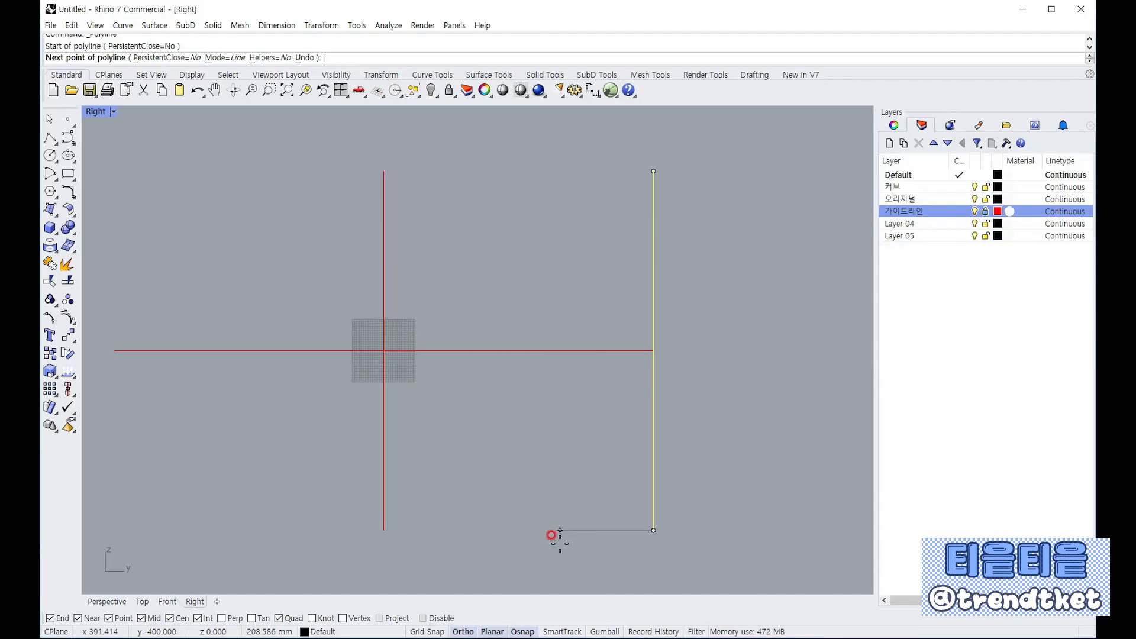
type("400")
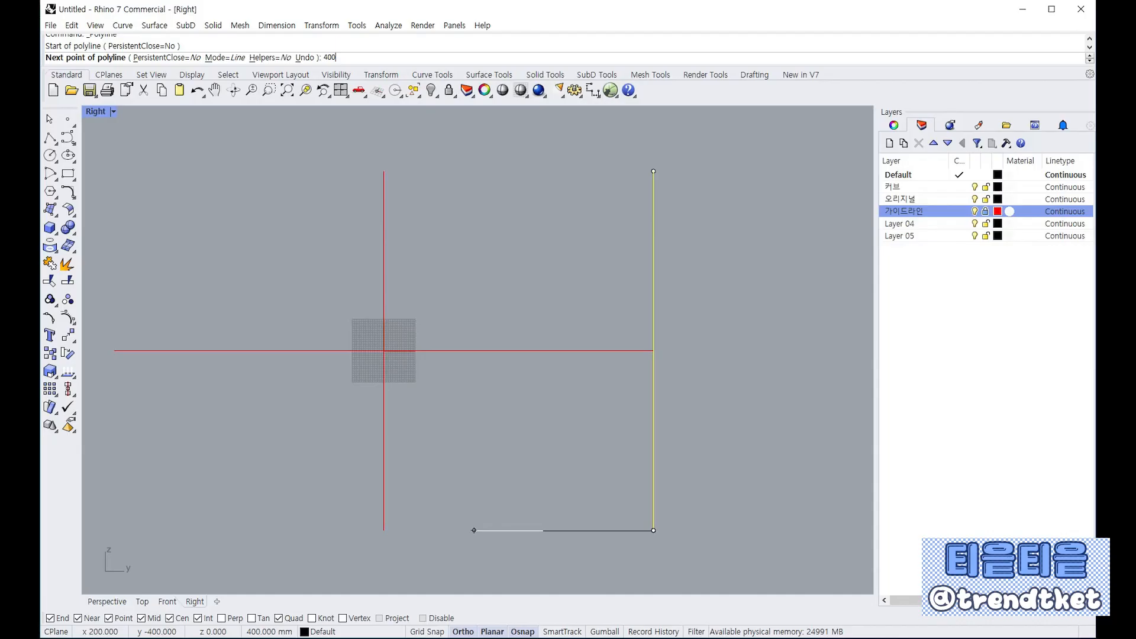
key("Return")
left_click(534, 534)
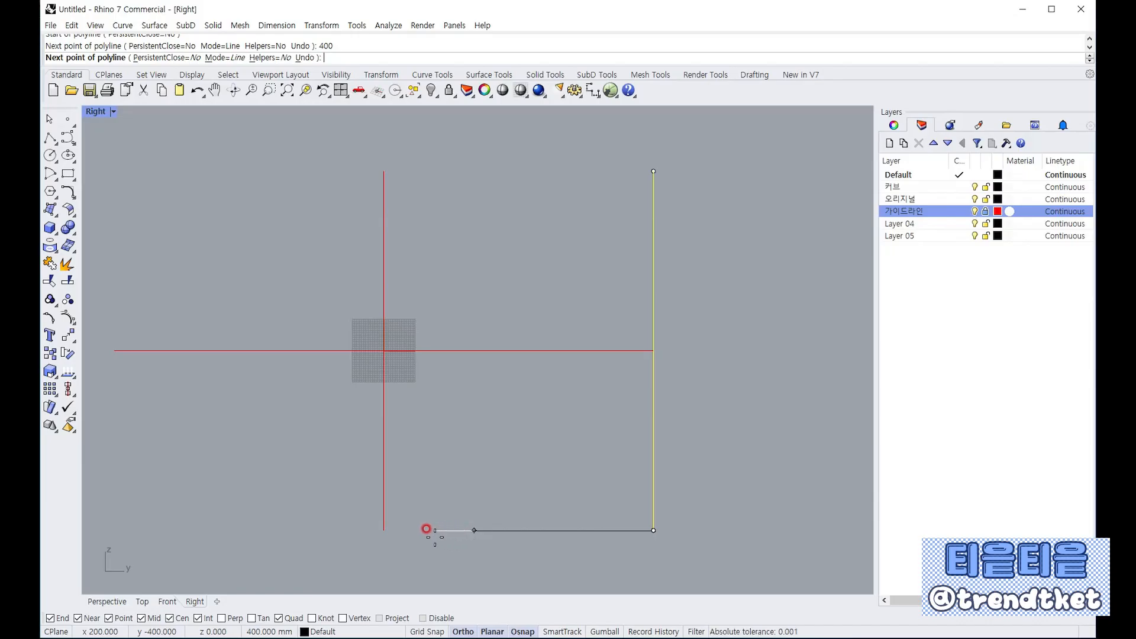
type("300")
key("Return")
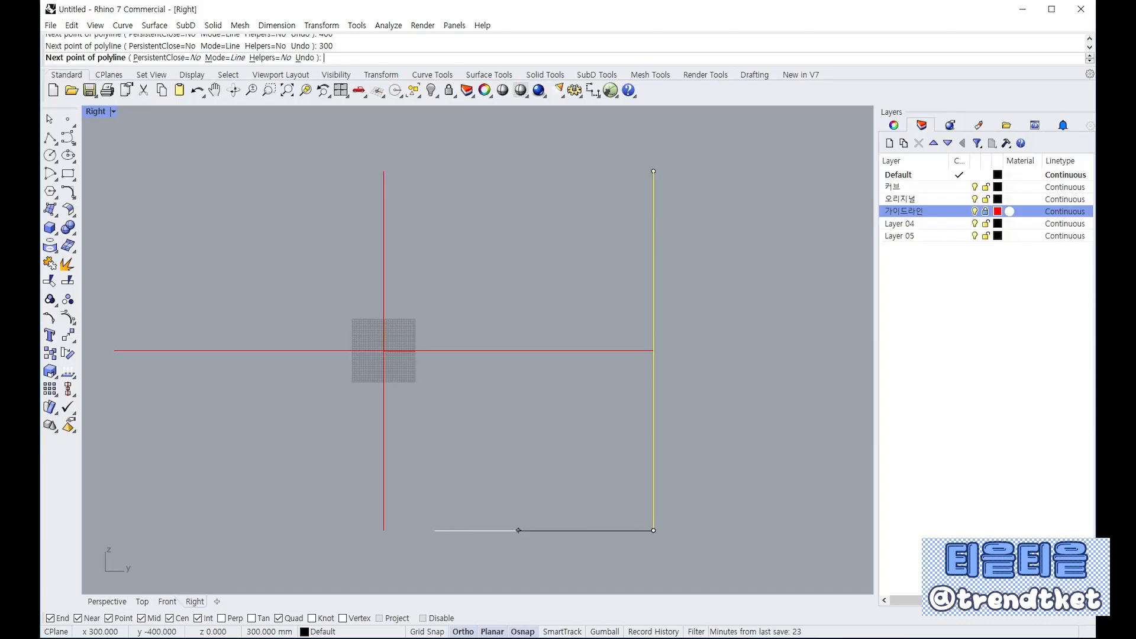
left_click(470, 524)
key("Return")
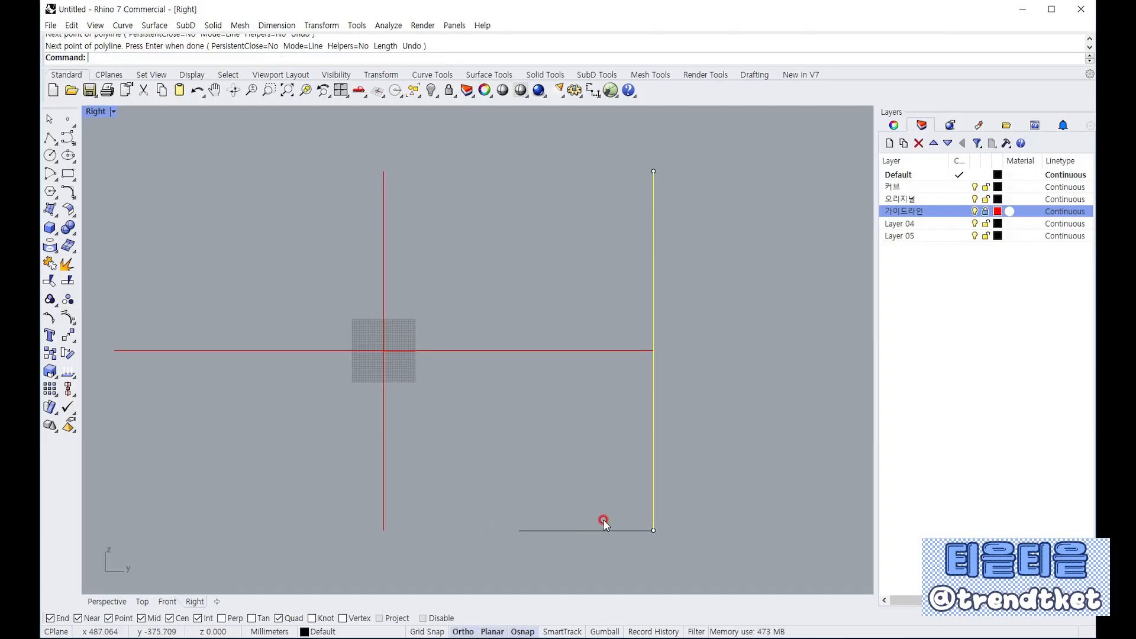
left_click(635, 529)
left_click(658, 496)
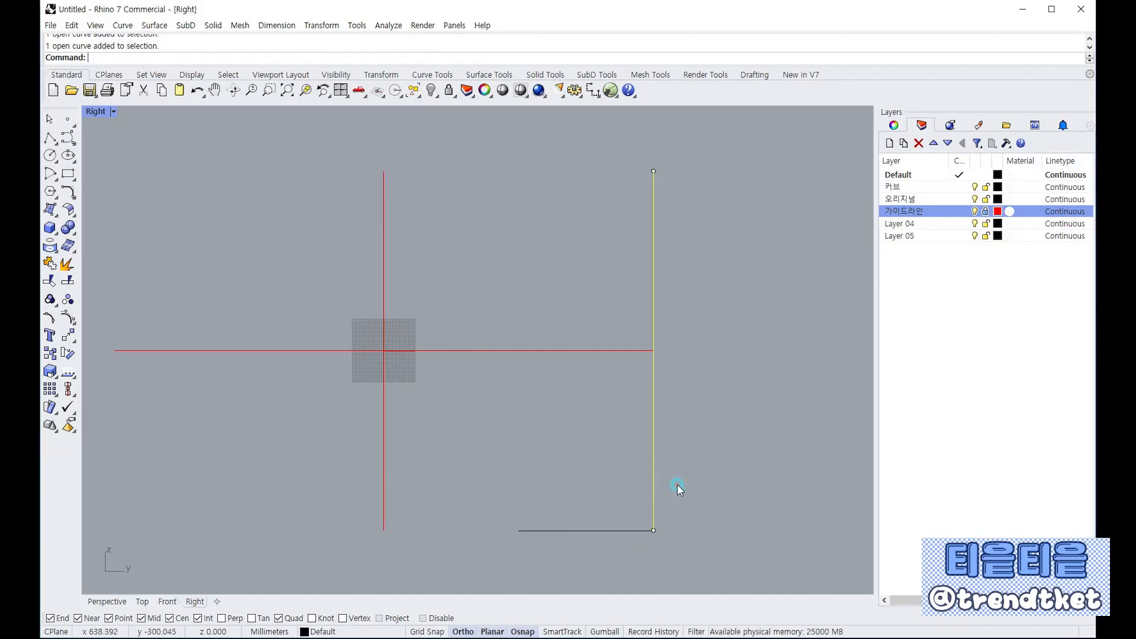
left_click(711, 478)
With Ortho off, draw an interpolated curve from the base line's open end through three intermediate points to the vertical line's upper end
left_click(74, 145)
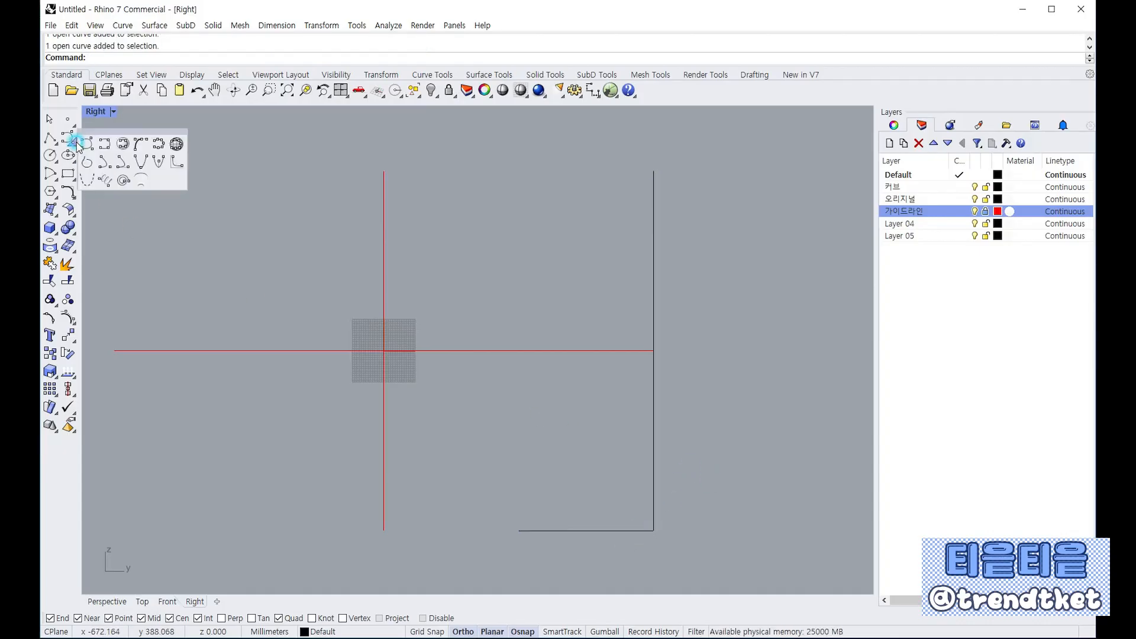
left_click(102, 144)
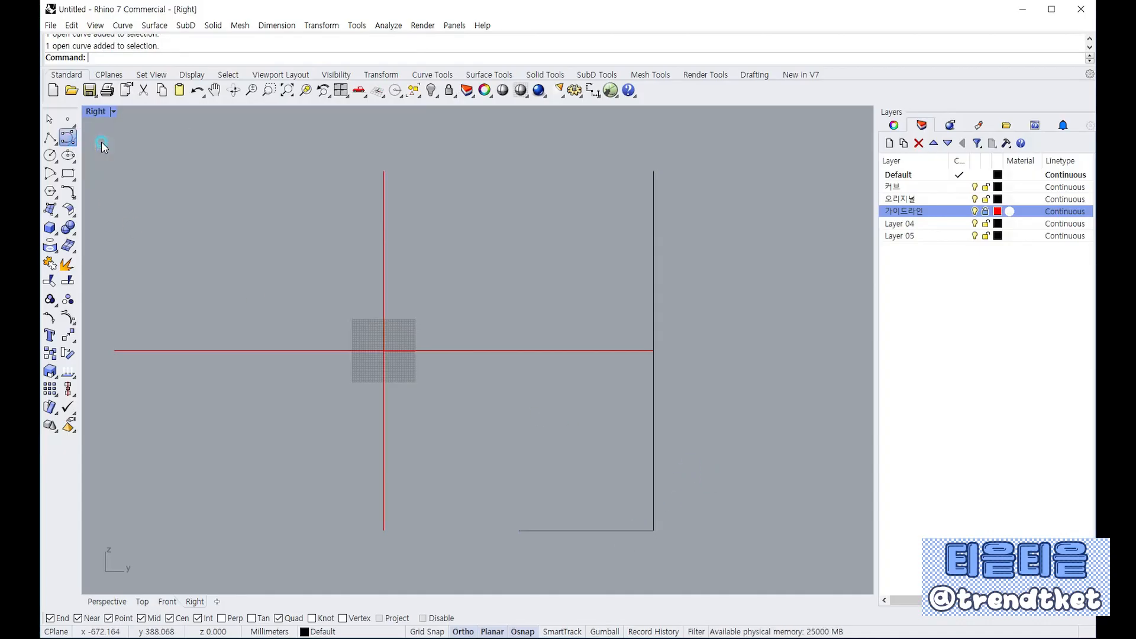
left_click(516, 528)
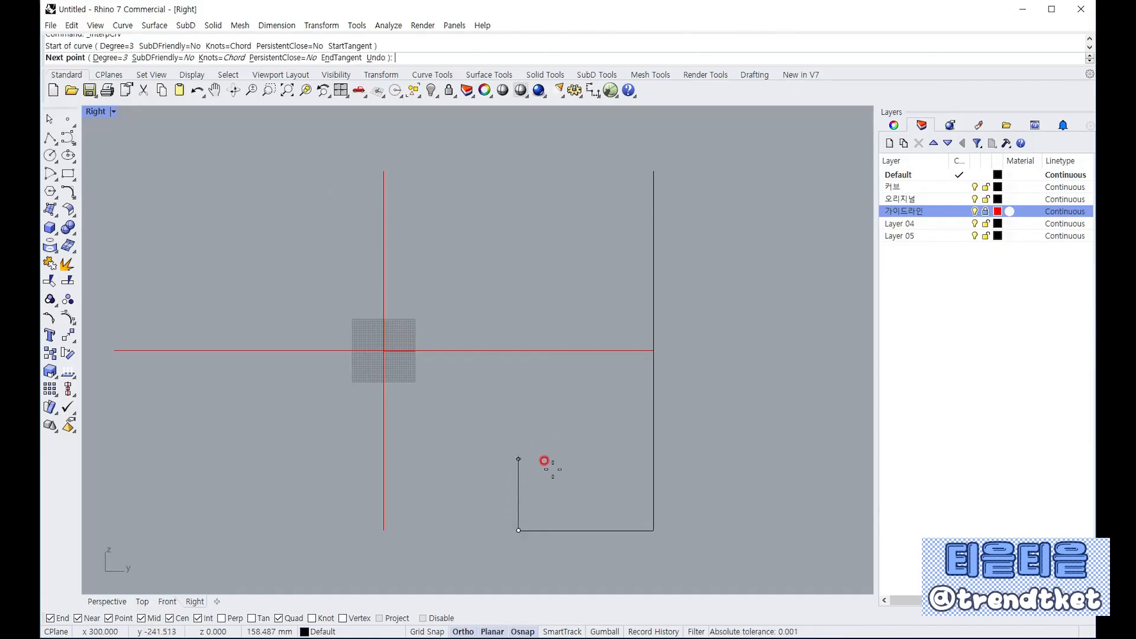
left_click(463, 632)
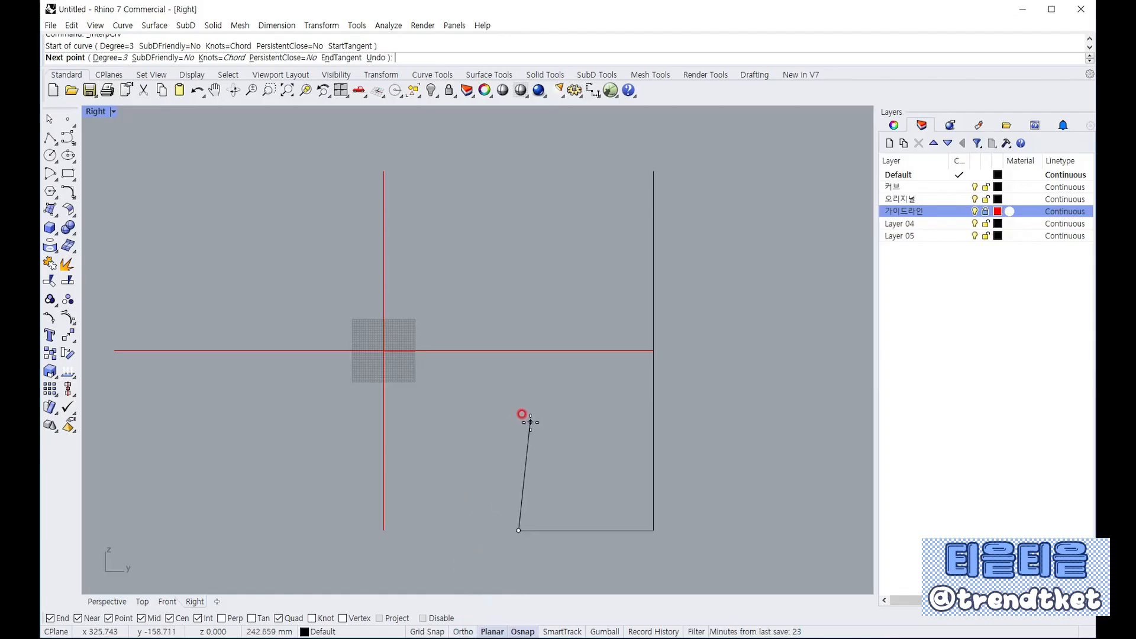
left_click(531, 422)
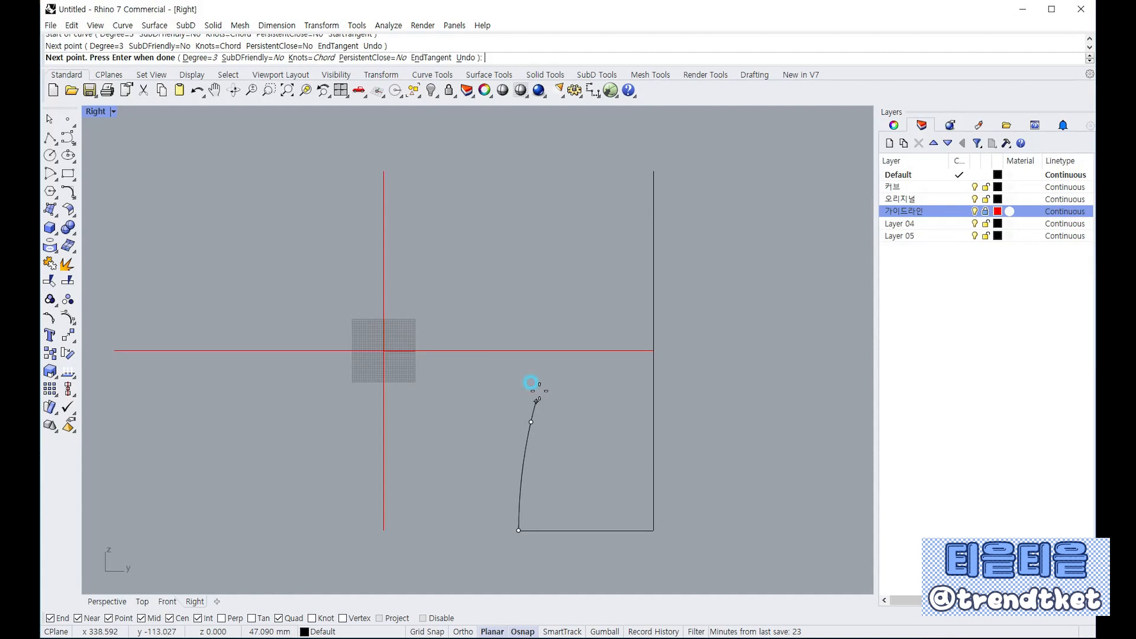
left_click(560, 260)
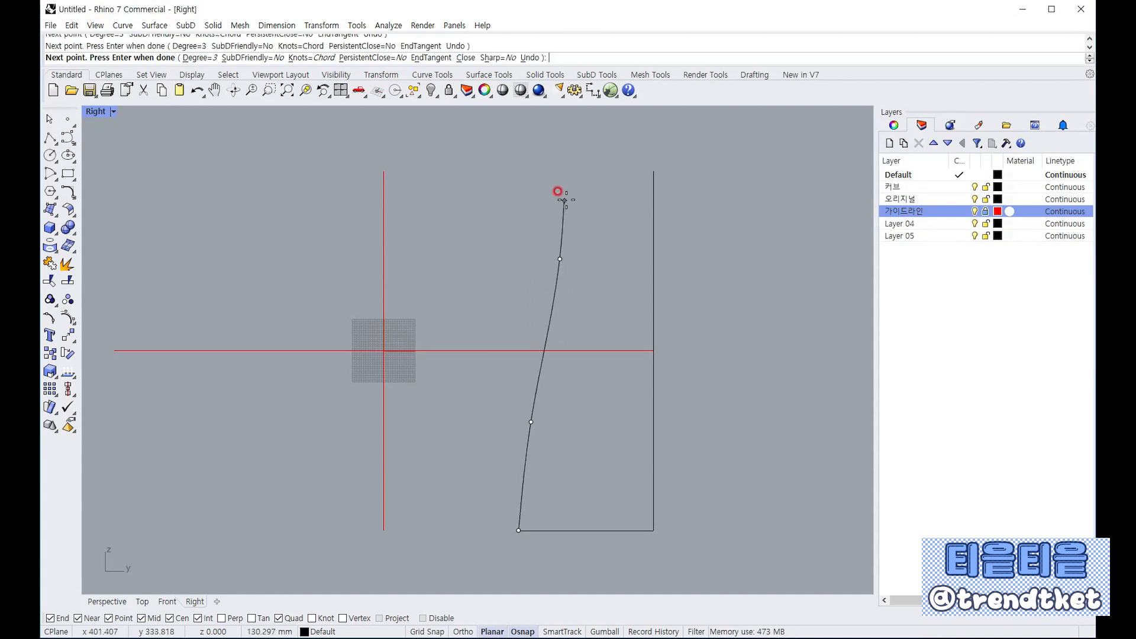
left_click(584, 193)
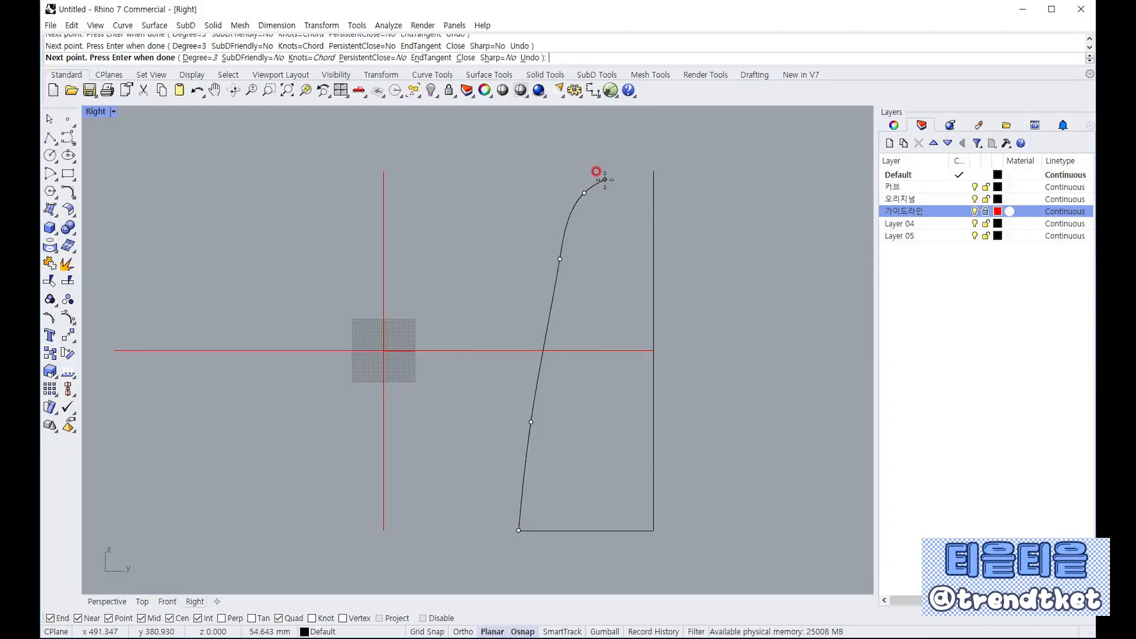
left_click(642, 170)
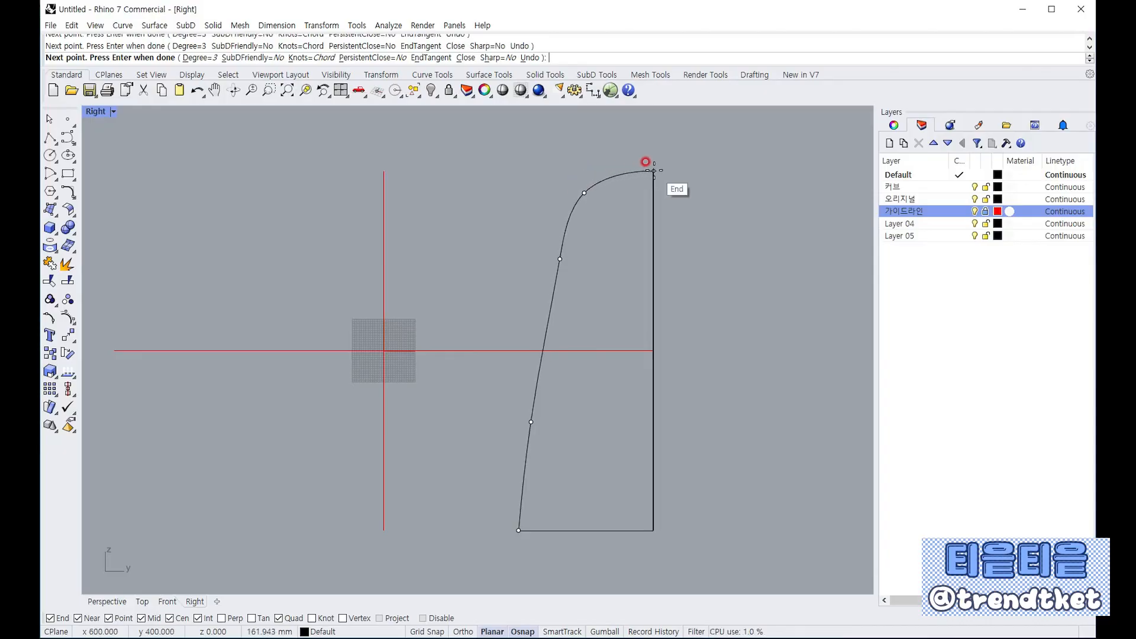
right_click(726, 348)
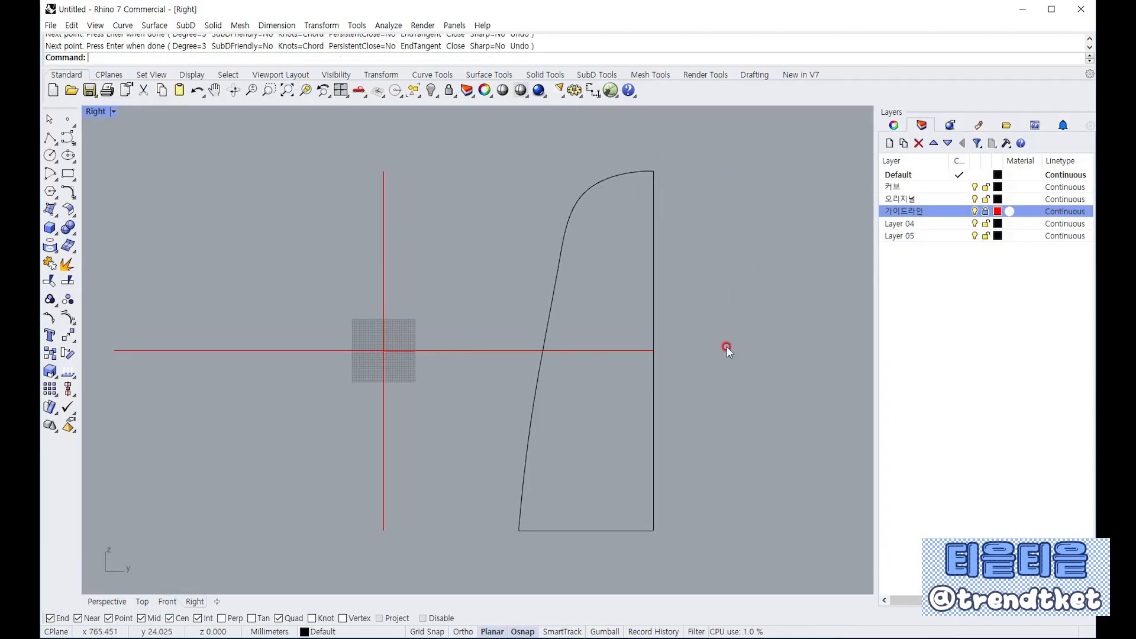
Turn on the control points of the curved side of the profile
left_click(558, 271)
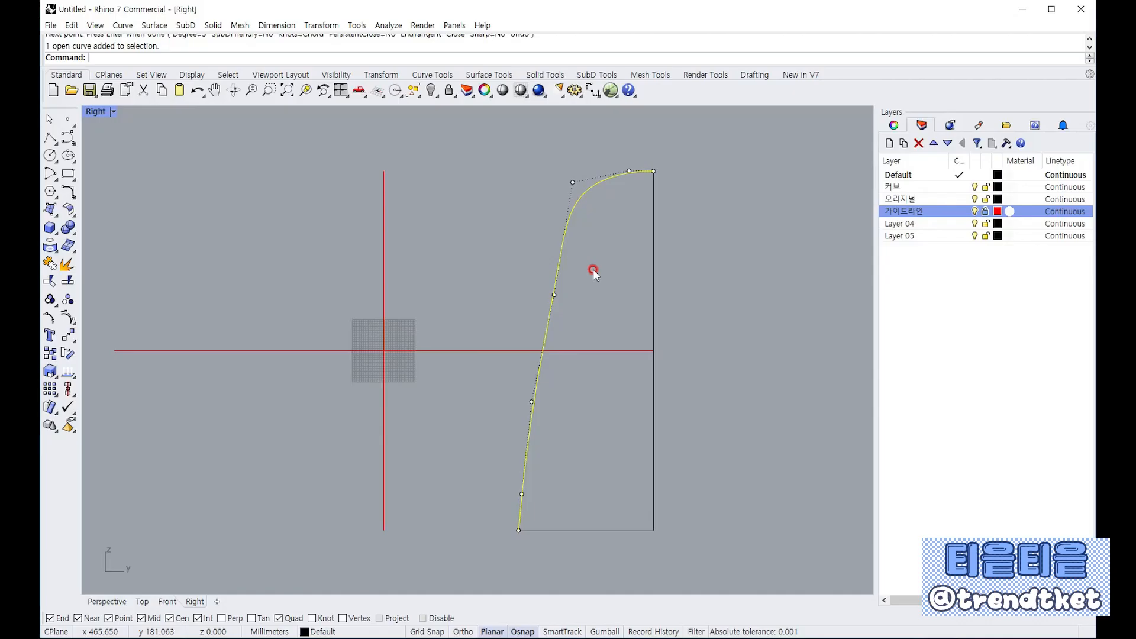
mouse_move(591, 269)
right_mouse_down()
mouse_move(552, 271)
mouse_move(582, 264)
right_mouse_up()
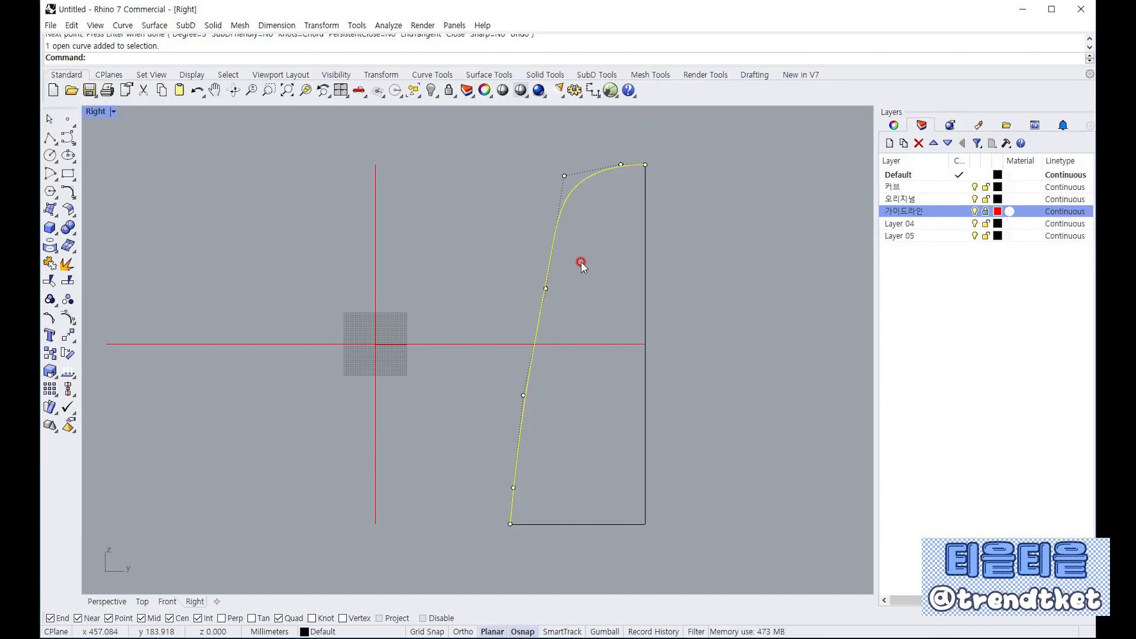
left_click(533, 316)
left_click(556, 225)
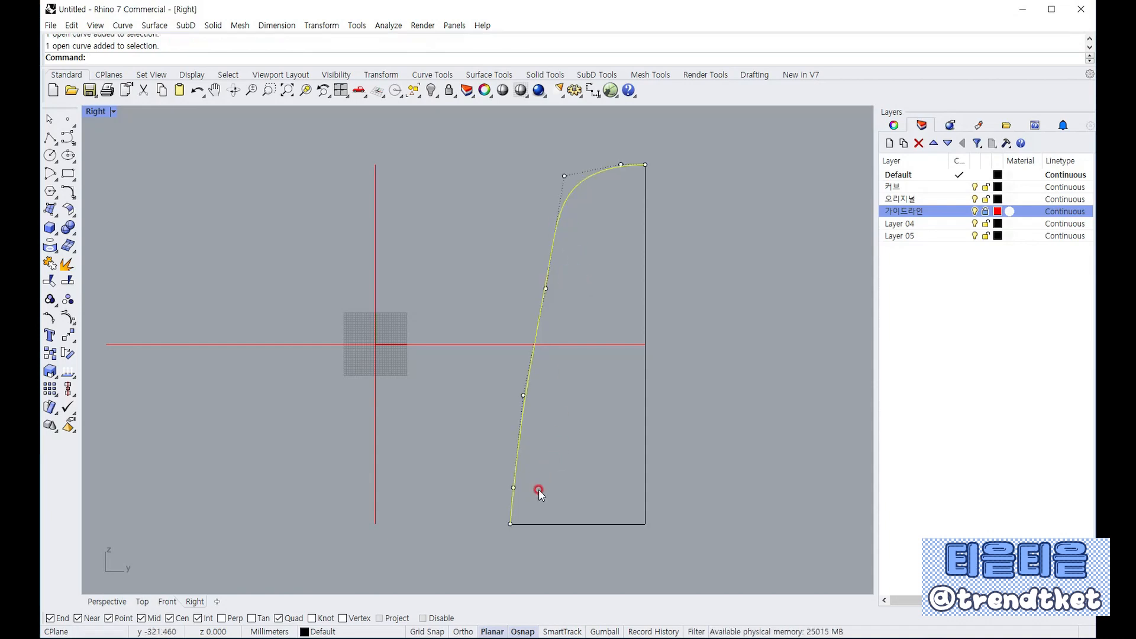
left_click(467, 284)
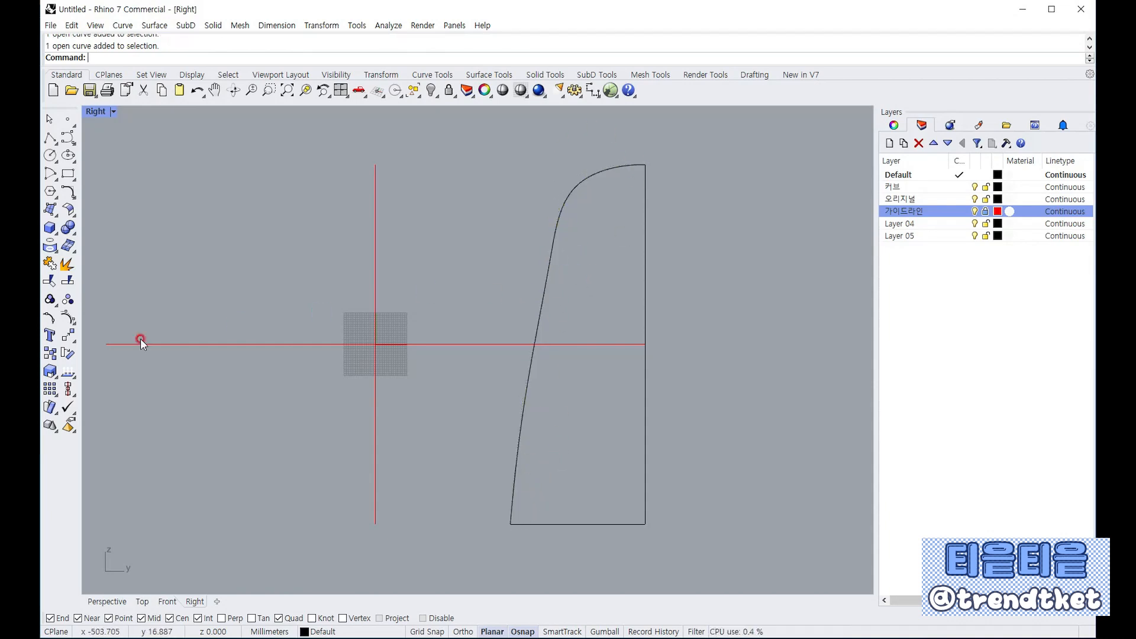
left_click(542, 295)
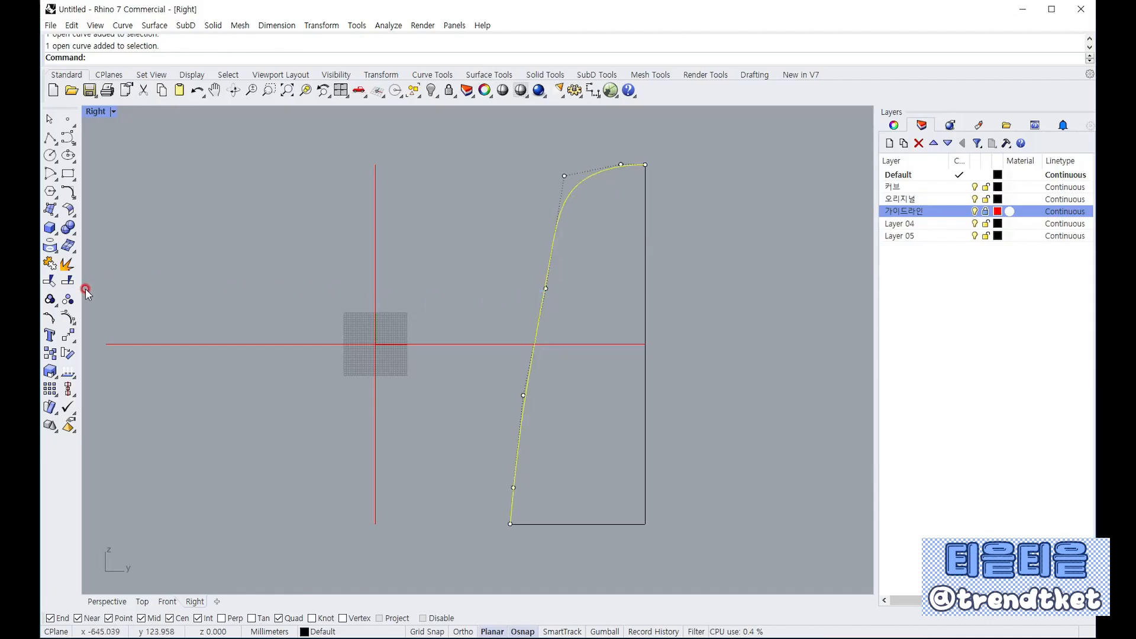
left_click(70, 318)
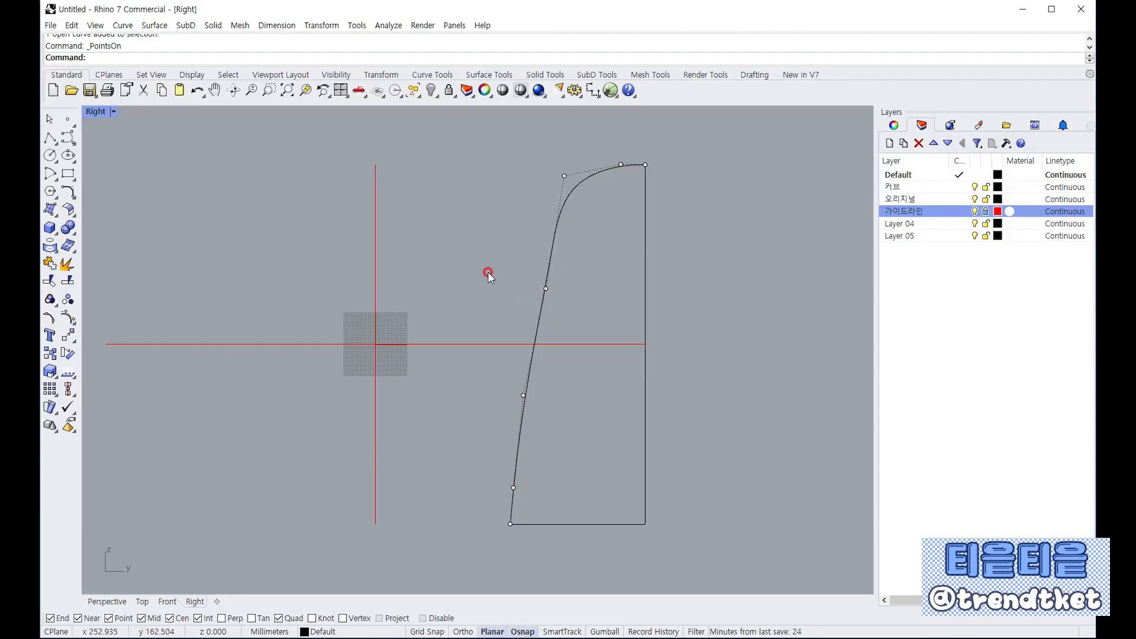
Move the control point just above the horizontal guide line about 42 mm outward, toward the vertical guide line
scroll(525, 288, "up", 3)
left_click(69, 335)
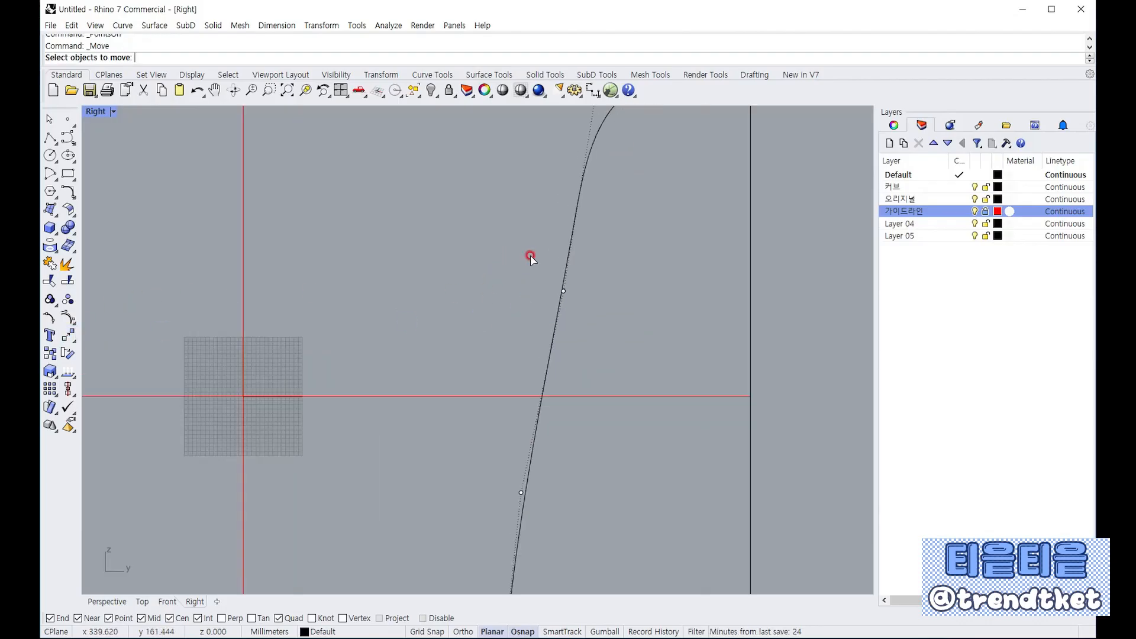
left_click_drag(530, 256, 591, 322)
right_click(558, 280)
left_click(563, 289)
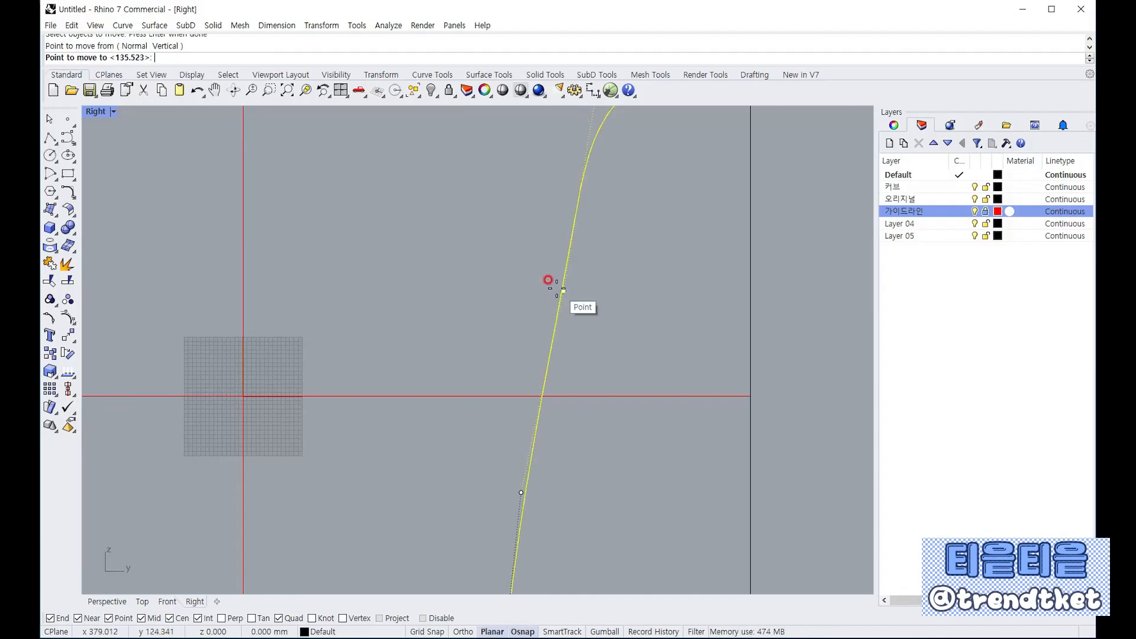
left_click(531, 279)
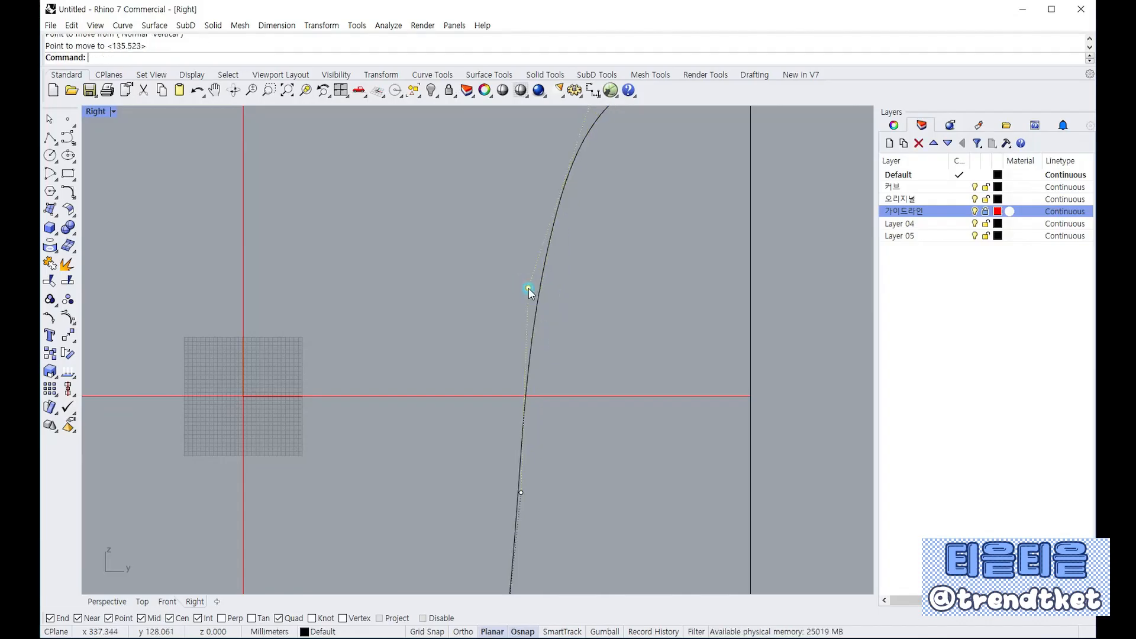
Move the control point at the curve's upper rounded corner about 27 mm up and outward to make the corner fuller
scroll(531, 267, "down", 4)
scroll(546, 176, "up", 4)
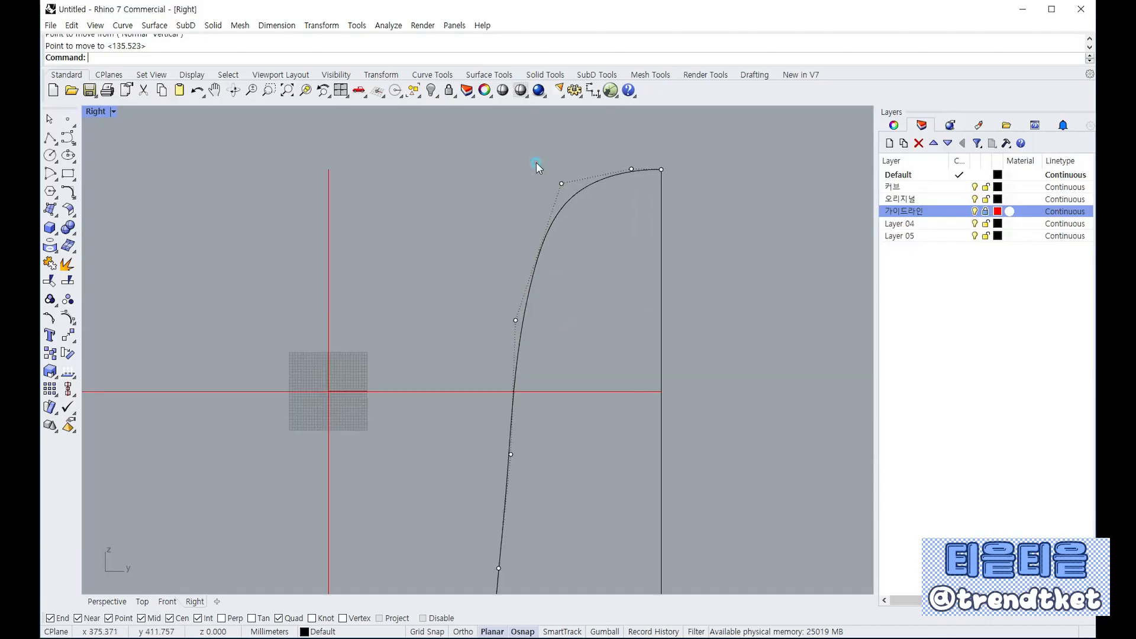
left_click(560, 178)
key("Return")
left_click(561, 183)
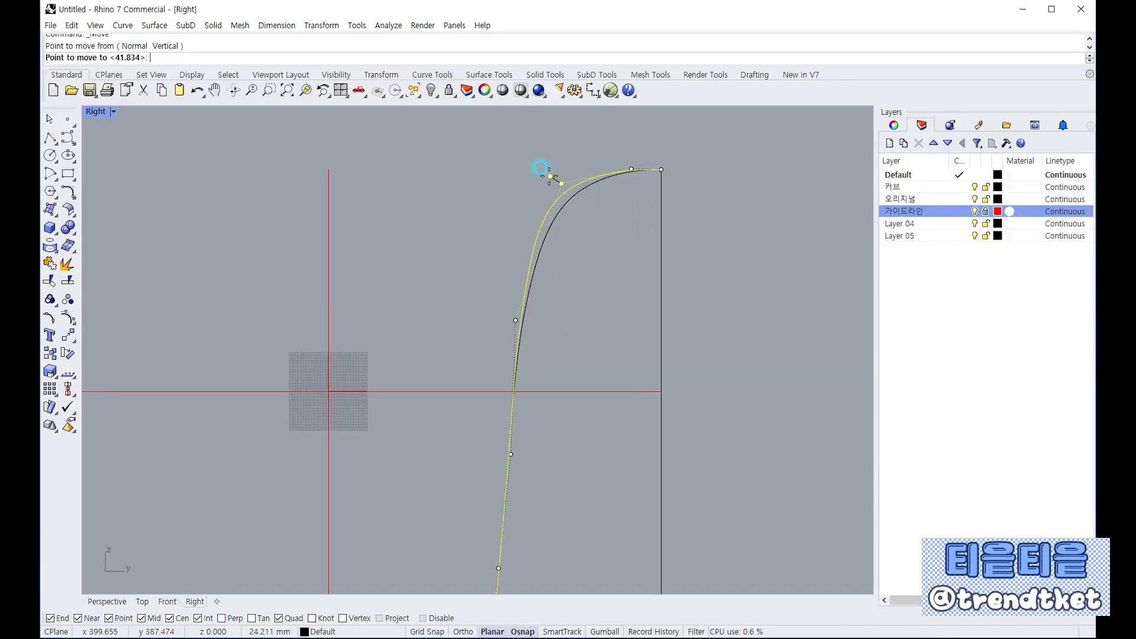
left_click(549, 176)
Move the control point just below the horizontal guide line about 29 mm outward, toward the vertical guide line
scroll(574, 314, "down", 3)
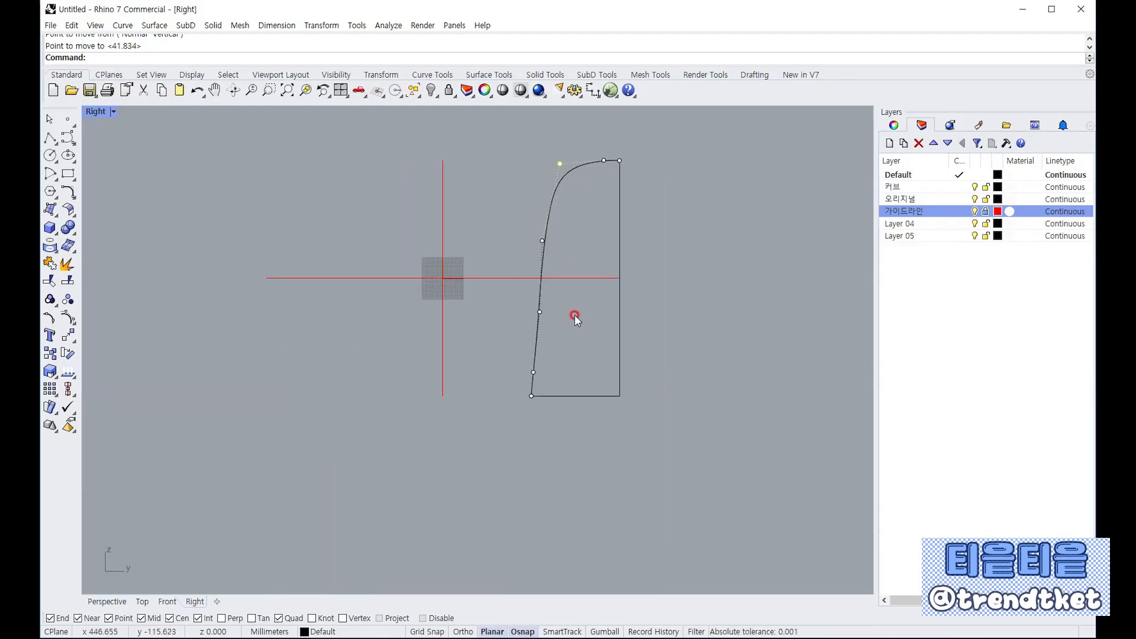
scroll(469, 280, "up", 4)
left_click(523, 308)
key("Return")
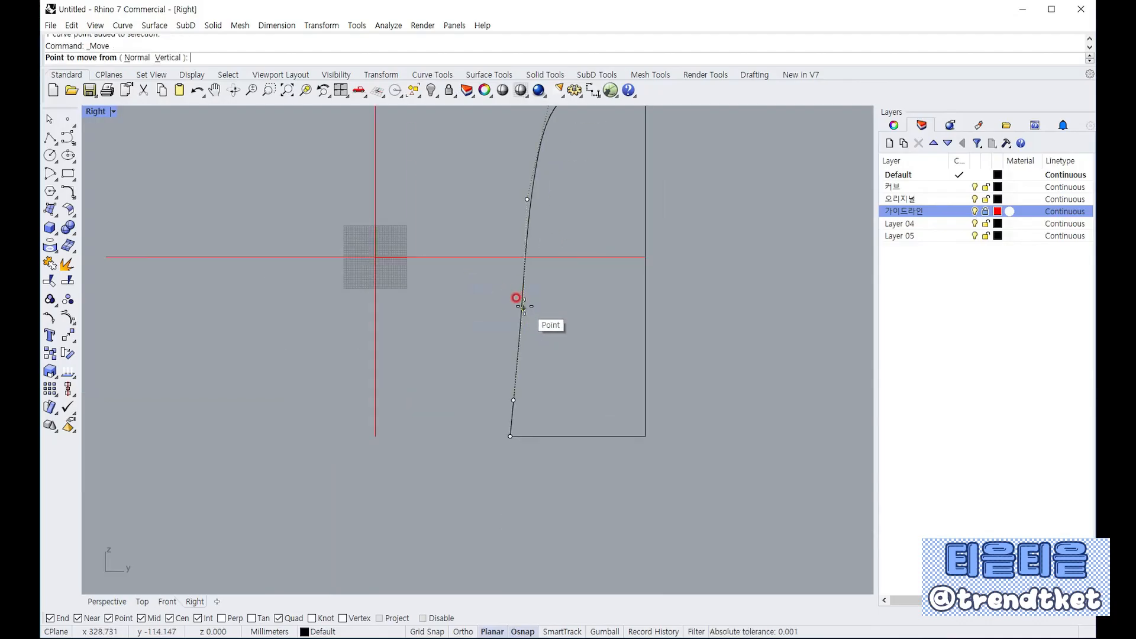
left_click(520, 297)
left_click(510, 307)
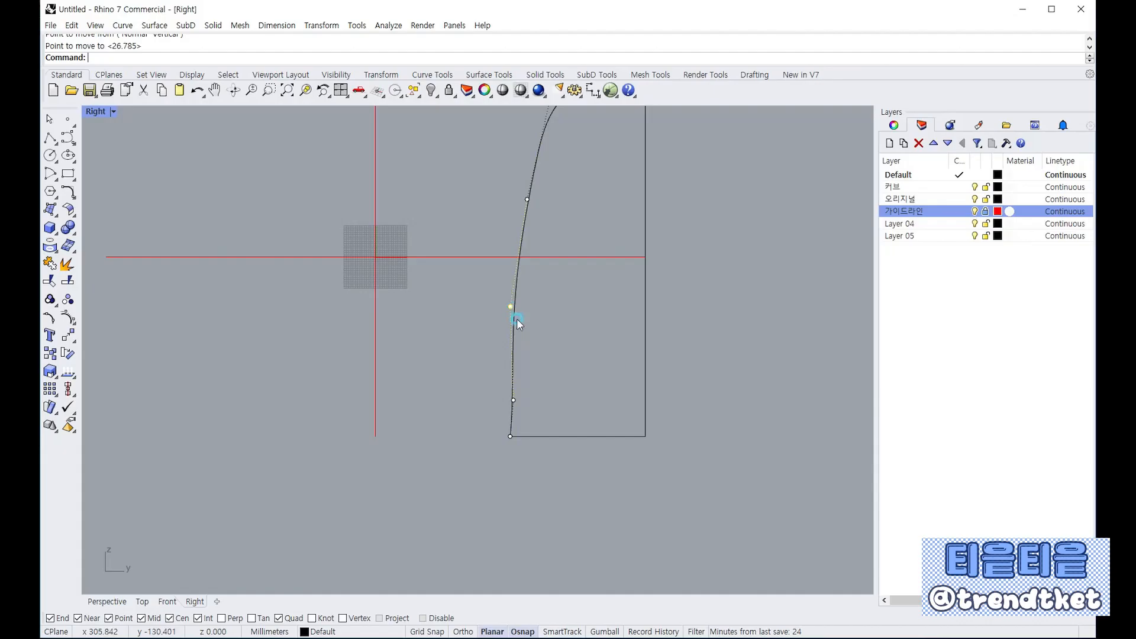
Move the control point next to the curve's lower end about 4 mm outward, then shift it slightly further the same way
left_click(513, 400)
key("Return")
left_click(512, 400)
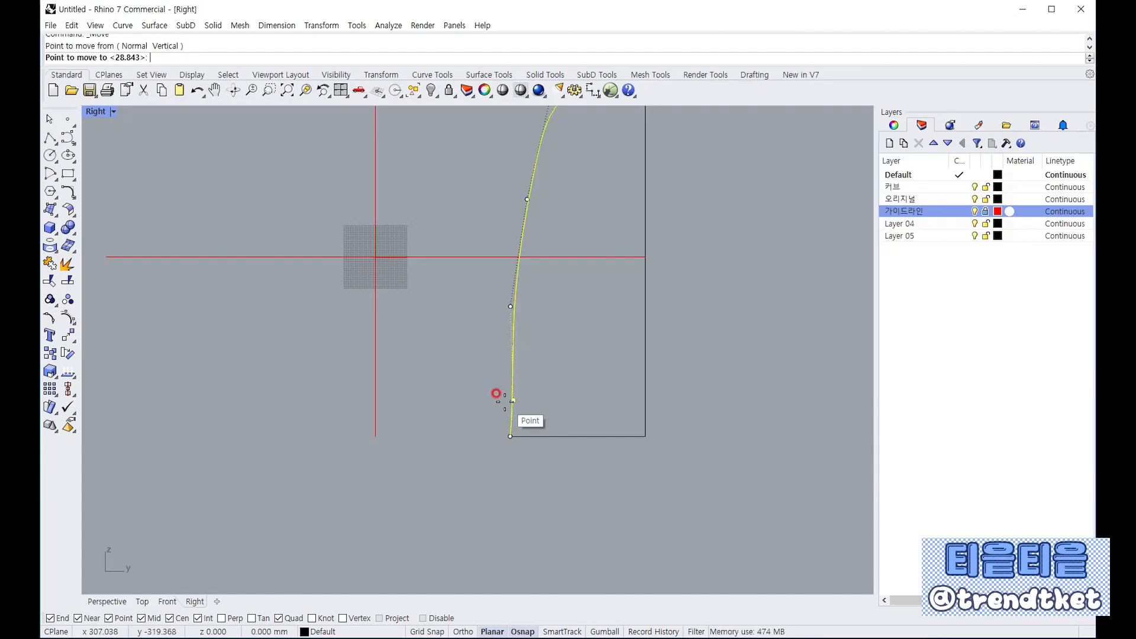
right_click(503, 399)
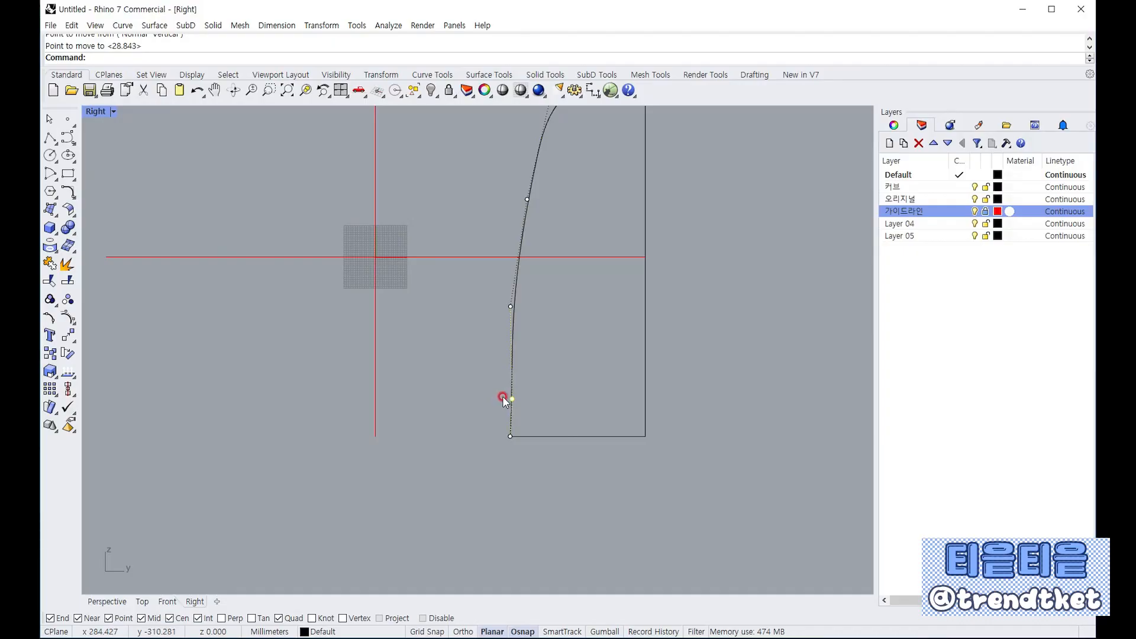
scroll(502, 396, "up", 5)
right_click(515, 389)
left_click(511, 393)
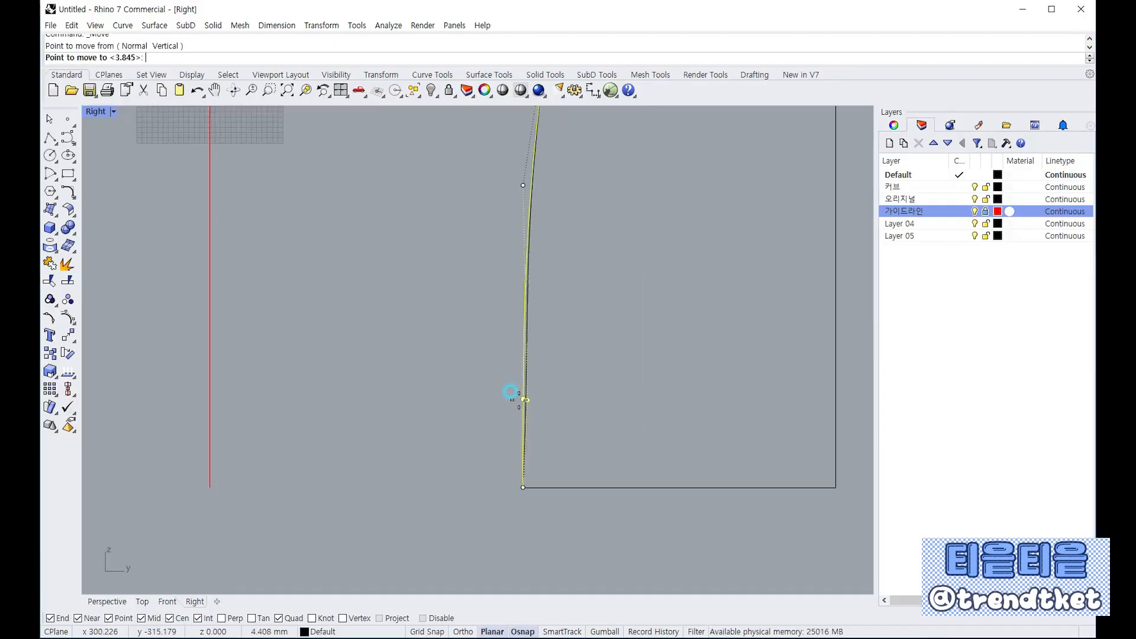
left_click(506, 393)
Move the control point just above the horizontal guide line about 32 mm outward, toward the vertical guide line
scroll(514, 408, "down", 5)
scroll(562, 322, "up", 3)
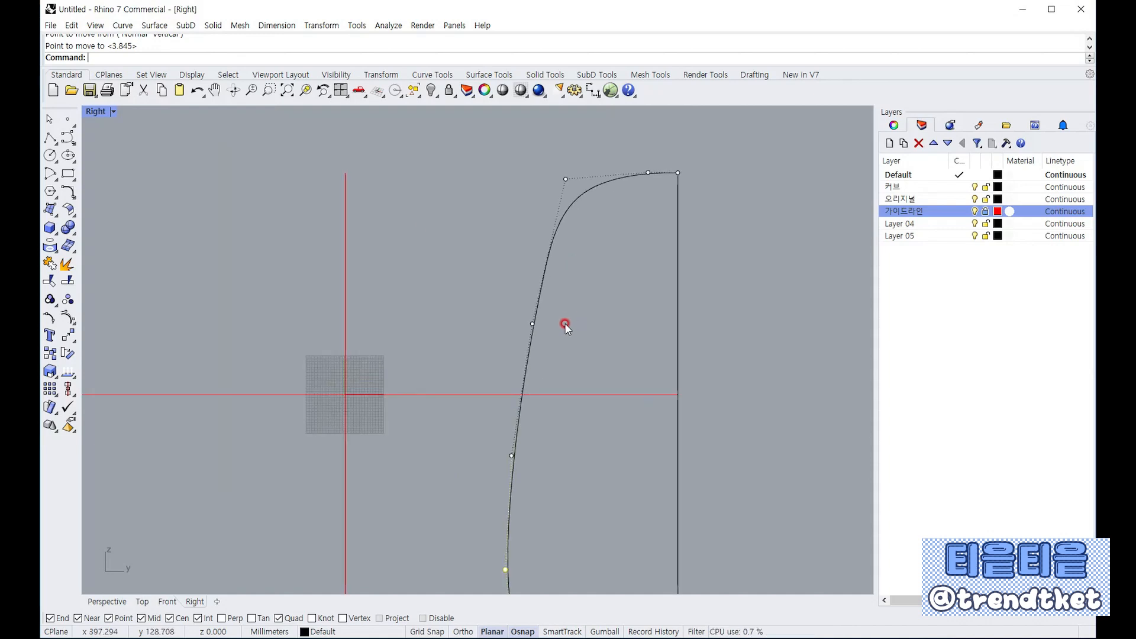
left_click_drag(492, 307, 549, 335)
right_click_drag(548, 334, 540, 333)
right_click(526, 323)
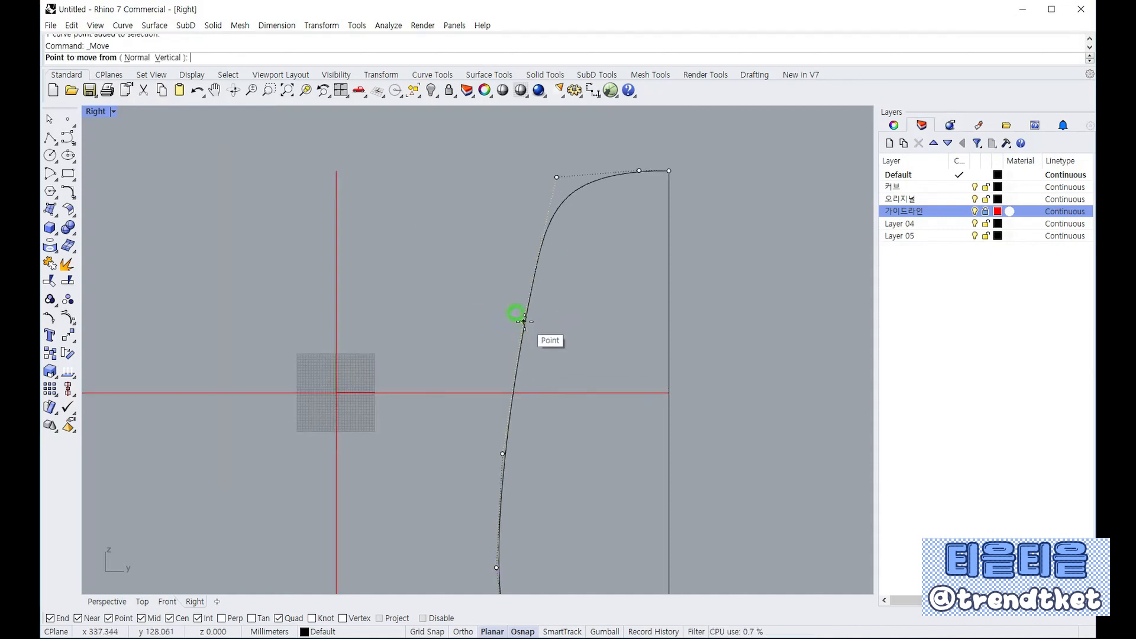
left_click(524, 321)
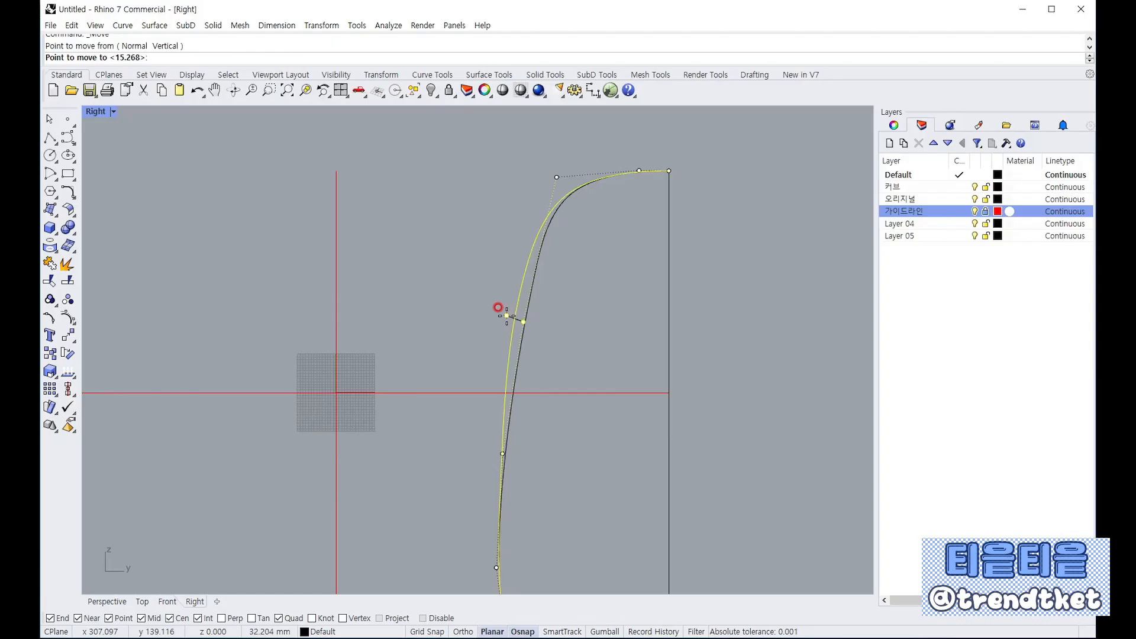
left_click(506, 315)
Move the control point just below the horizontal guide line about 27 mm outward, toward the vertical guide line
scroll(565, 177, "down", 3)
scroll(535, 317, "up", 3)
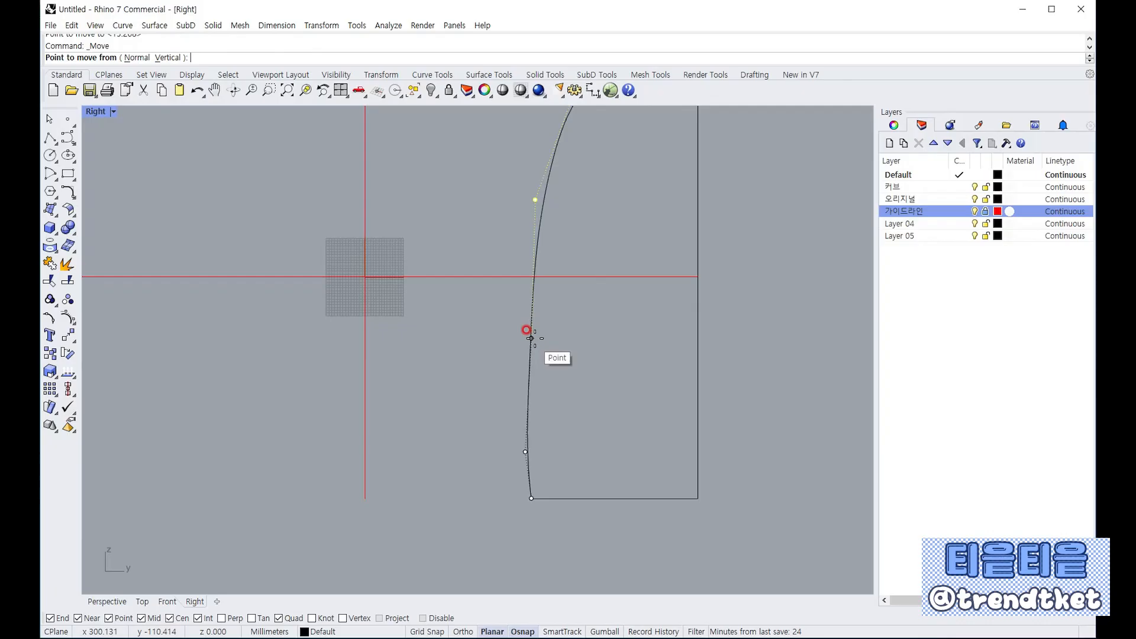
left_click(532, 338)
right_click(532, 339)
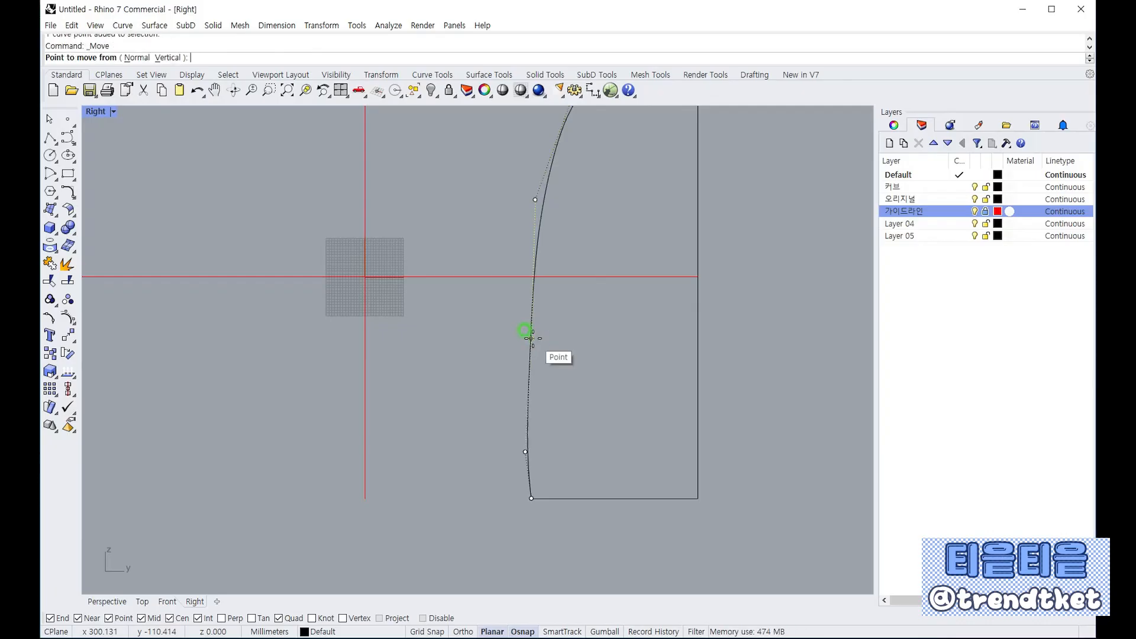
left_click(532, 338)
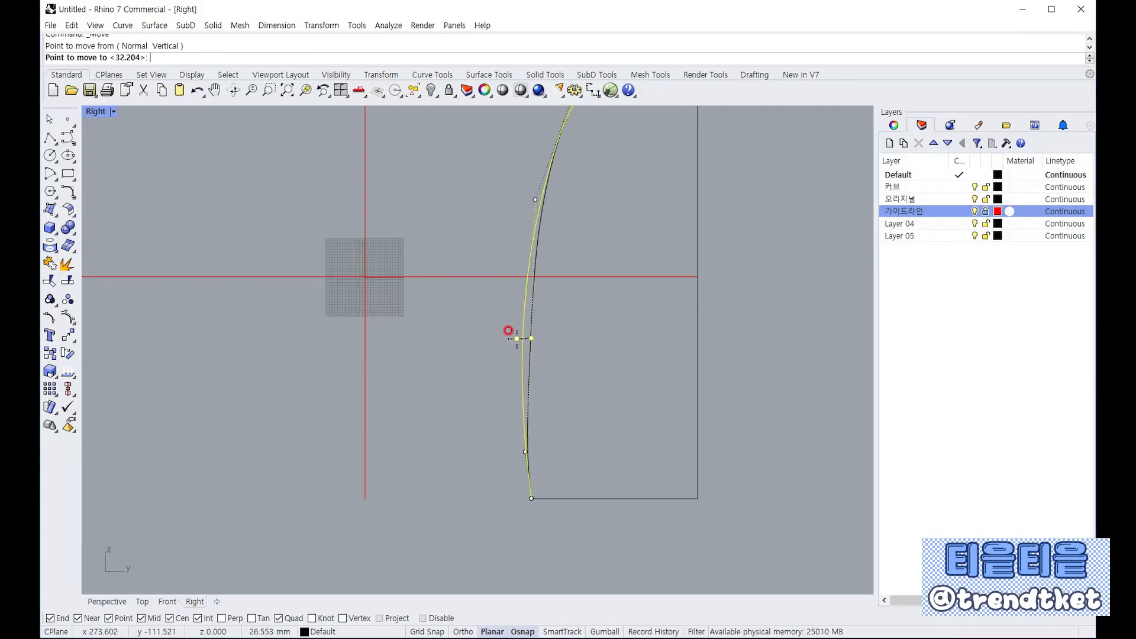
left_click(517, 338)
scroll(574, 392, "down", 2)
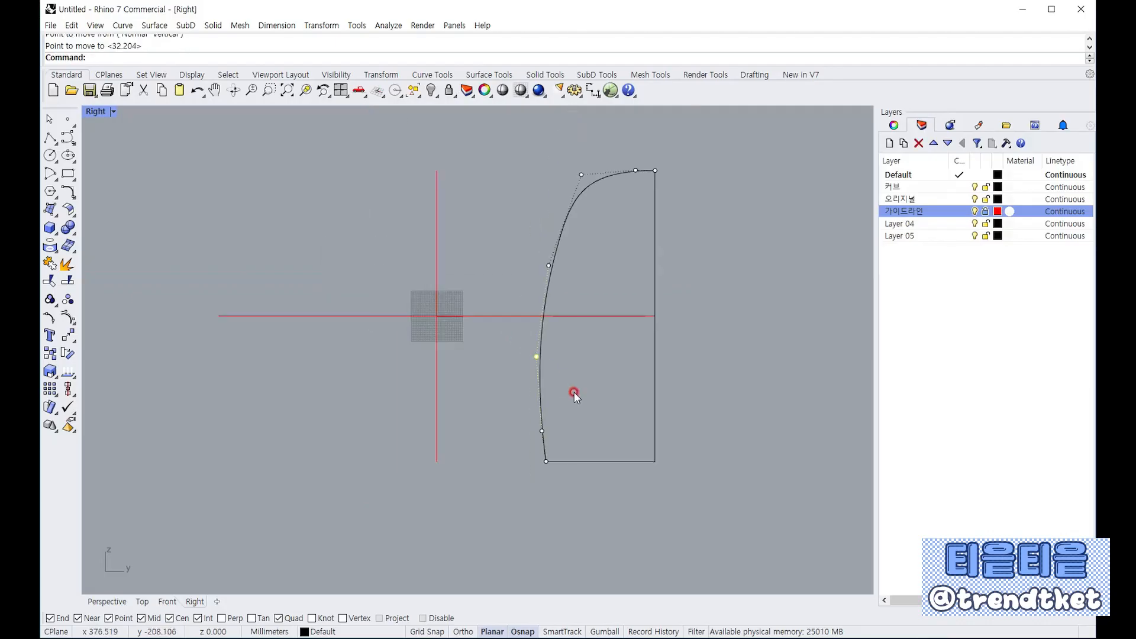
Move the two control points beside the curve's upper end about 24 mm up to arch the top of the backrest
left_click(625, 221)
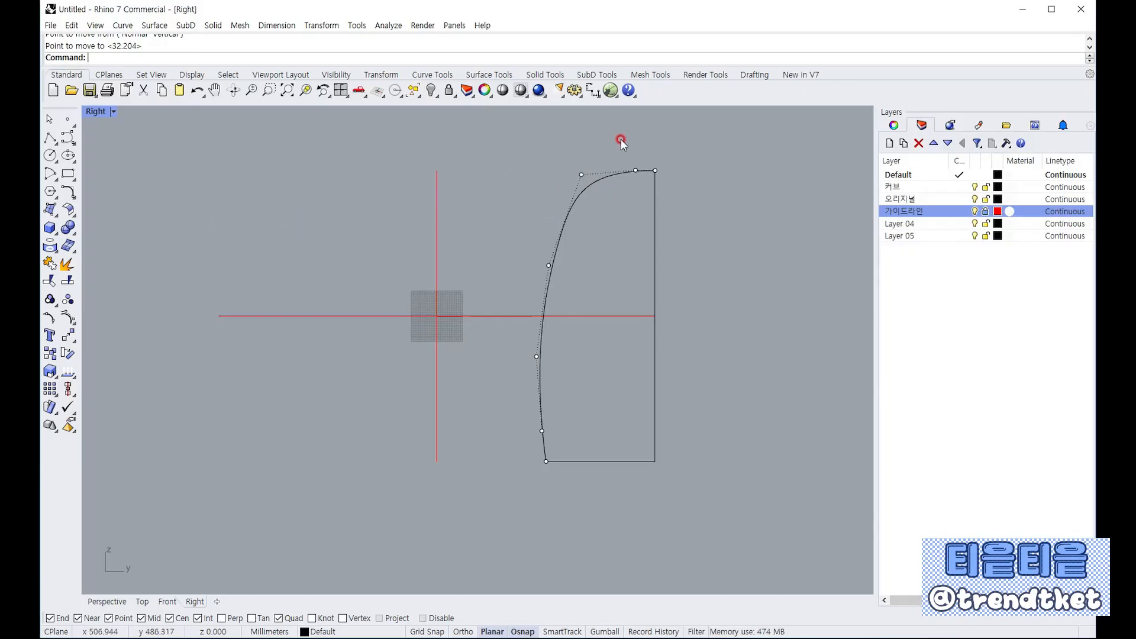
scroll(556, 151, "up", 5)
left_click_drag(563, 150, 696, 233)
key("space")
left_click(688, 190)
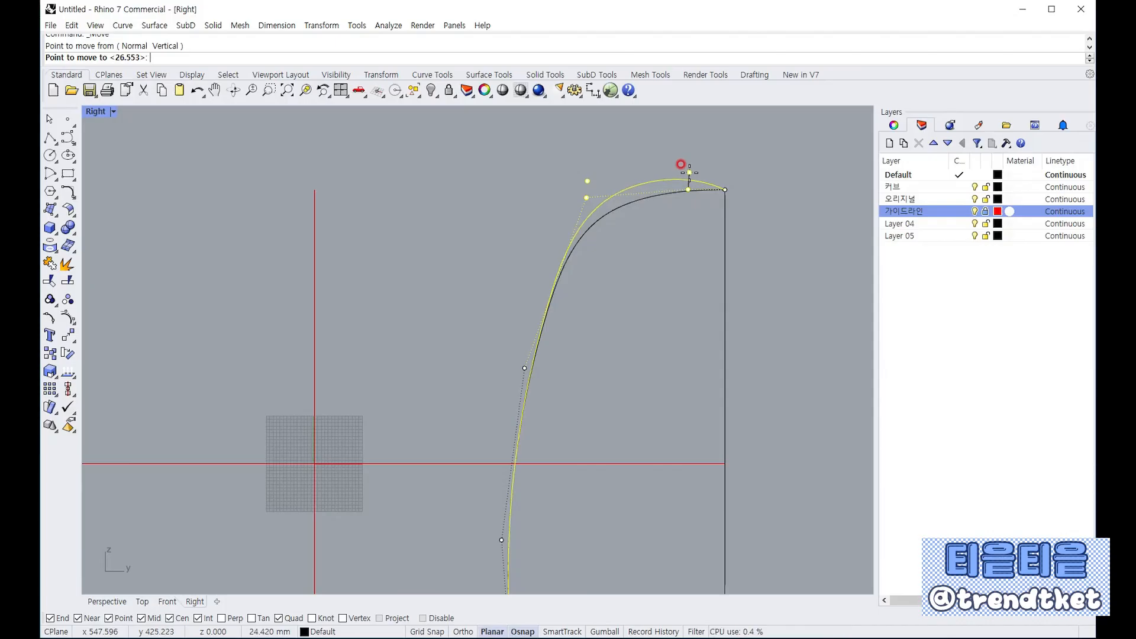
left_click(681, 165)
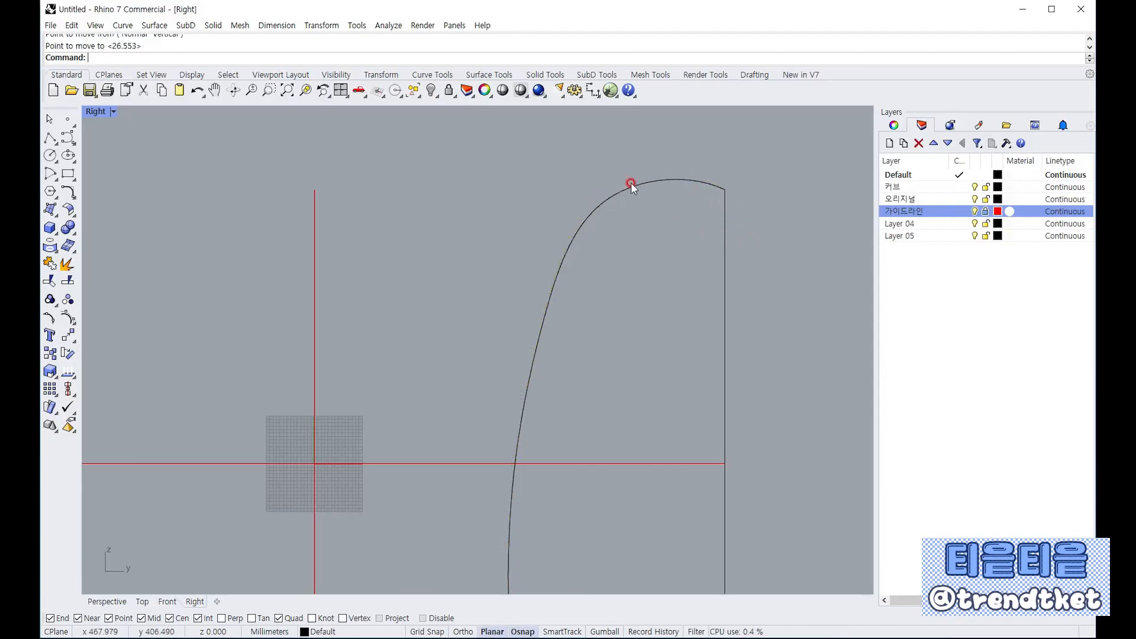
scroll(561, 144, "down", 8)
left_click(559, 223)
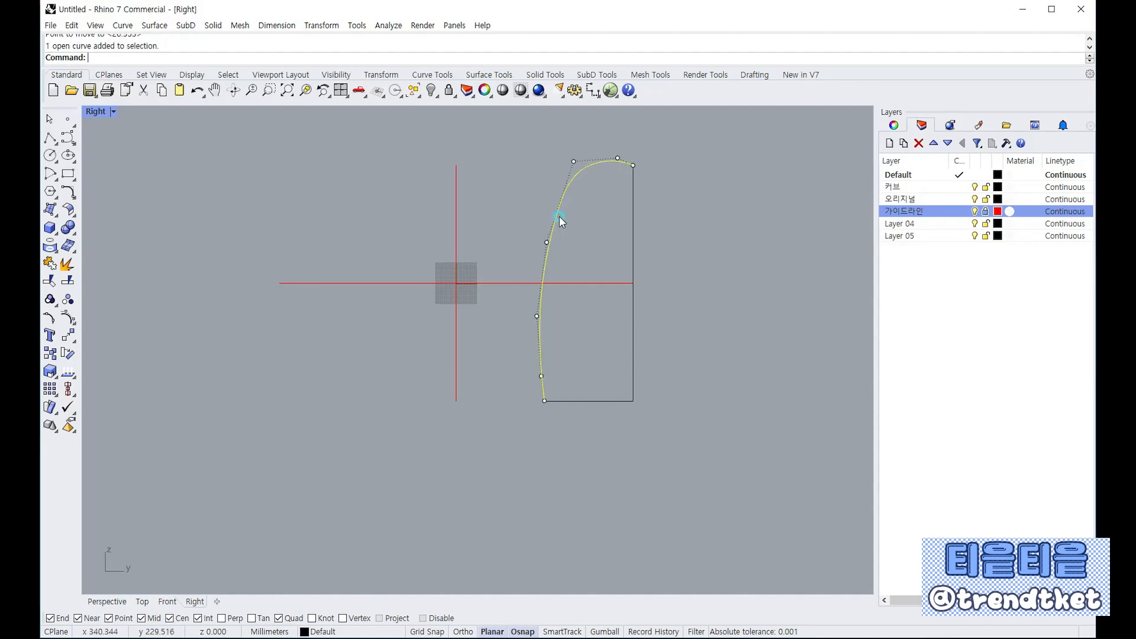
key("Escape")
Fillet the upper corner between the curve and the vertical back line with a 30 mm radius, joining and trimming
scroll(619, 197, "up", 2)
scroll(619, 197, "up", 5)
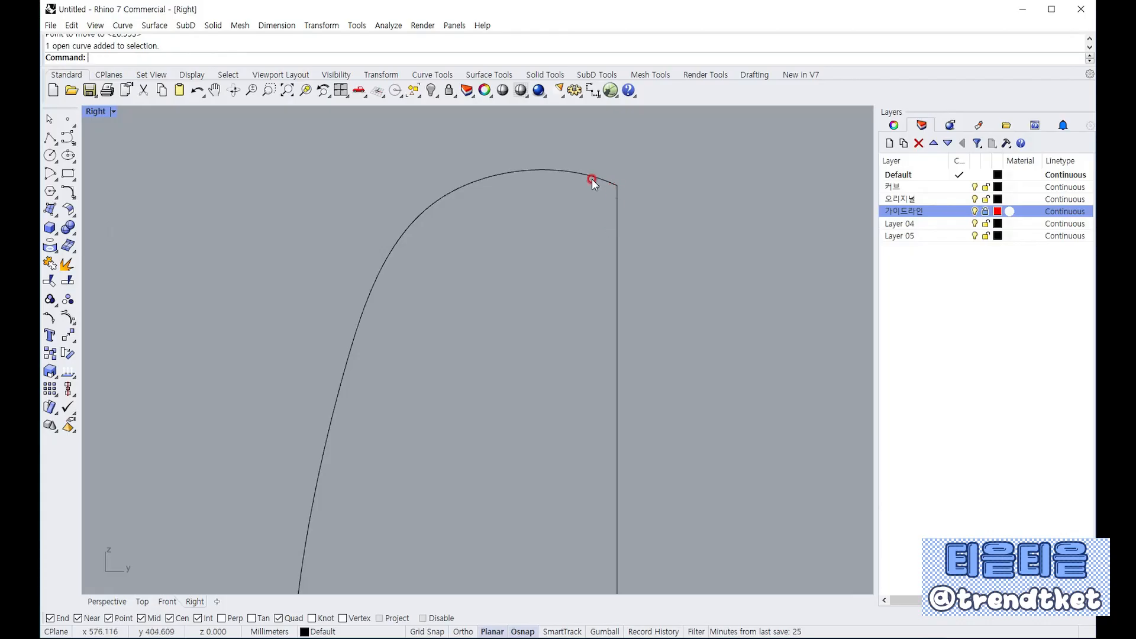
left_click(68, 192)
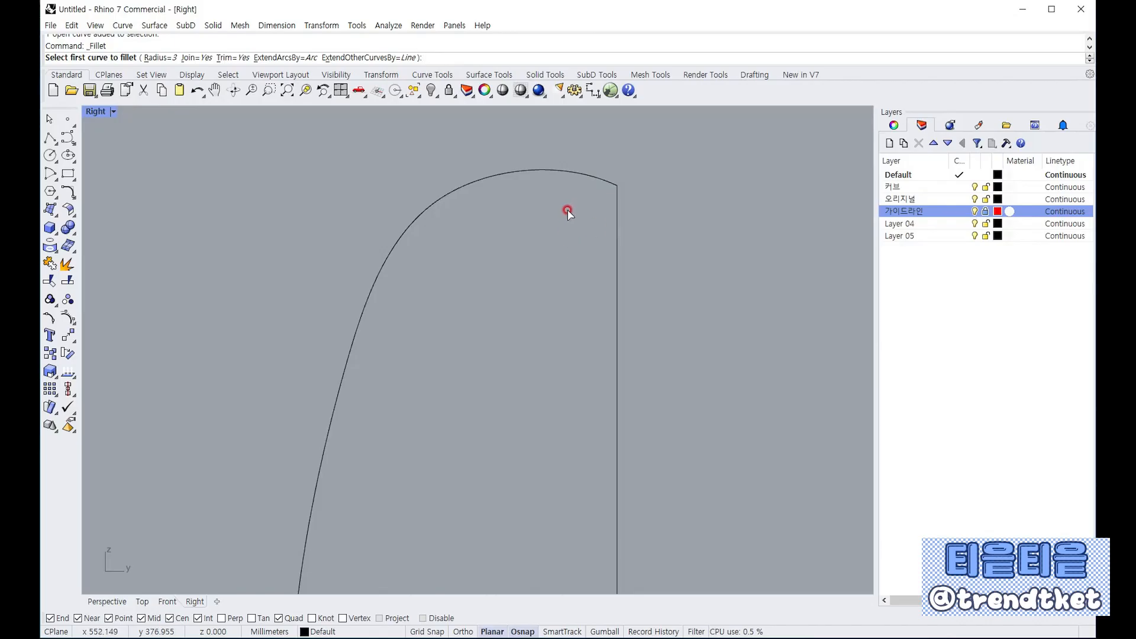
scroll(567, 209, "down", 3)
scroll(586, 186, "up", 4)
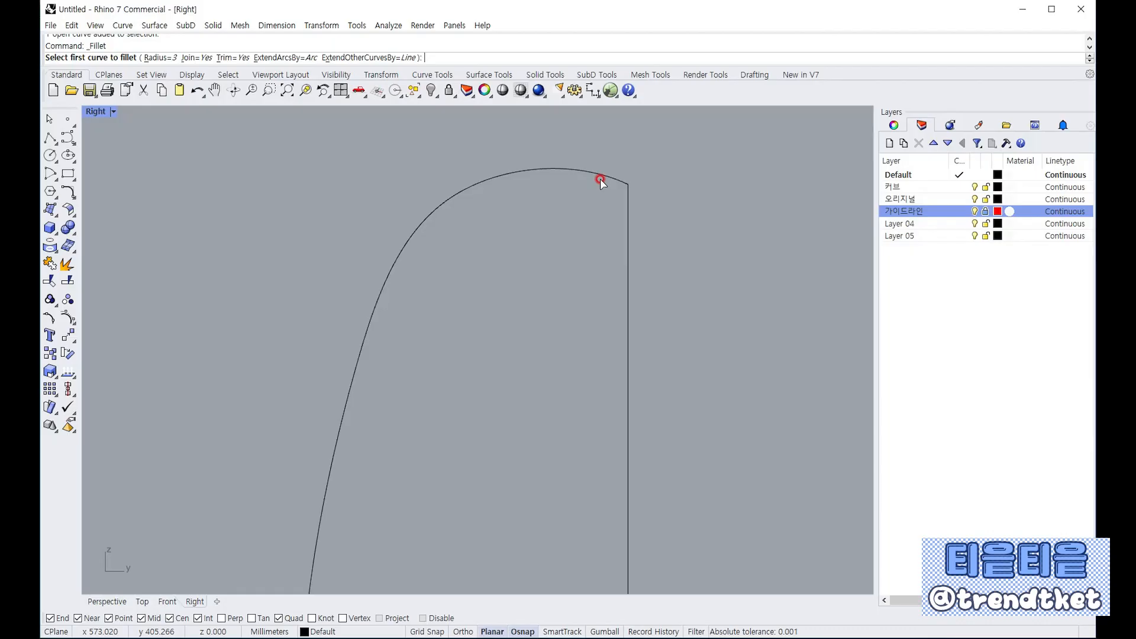
type("30")
key("Return")
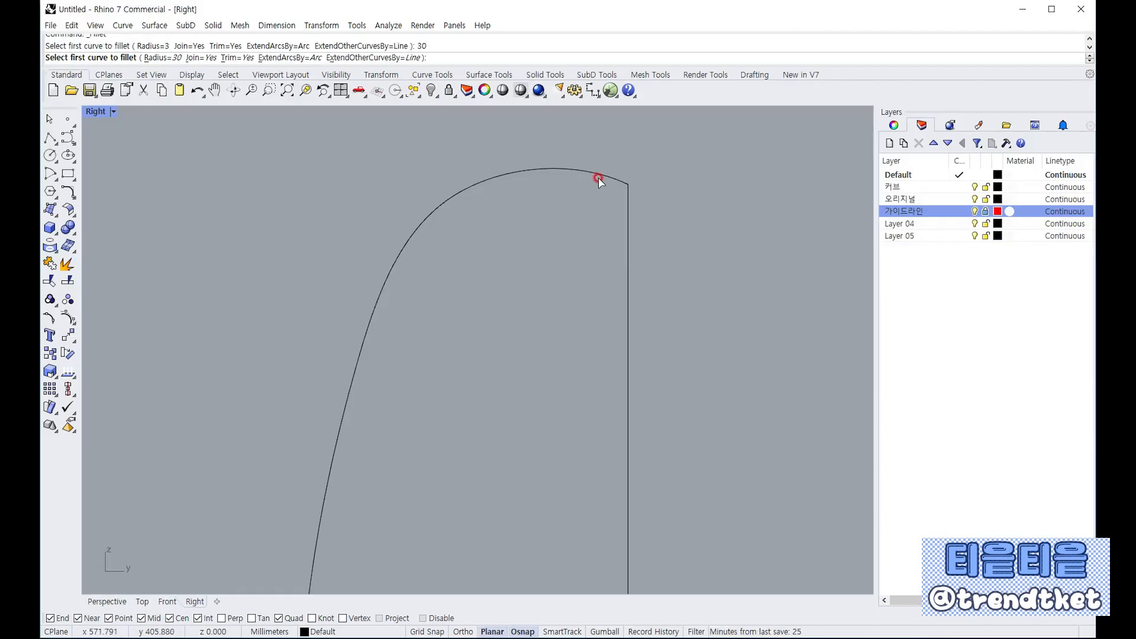
left_click(617, 185)
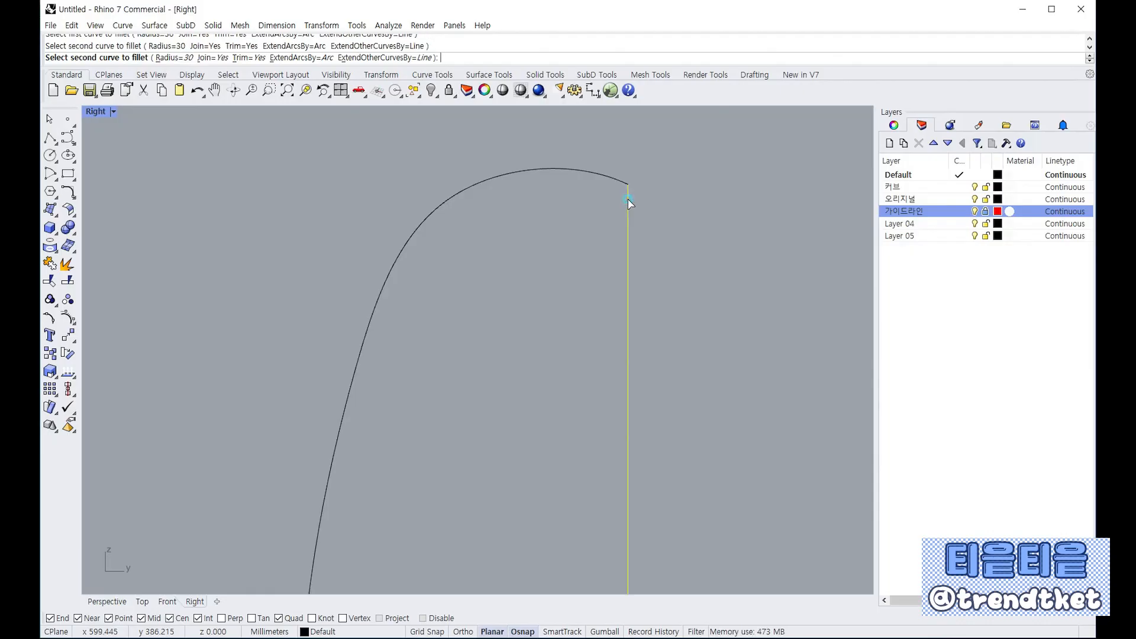
left_click(628, 203)
Fillet both bottom corners of the backrest profile with the same 30 mm radius
scroll(620, 151, "down", 3)
scroll(620, 152, "down", 4)
scroll(627, 228, "up", 4)
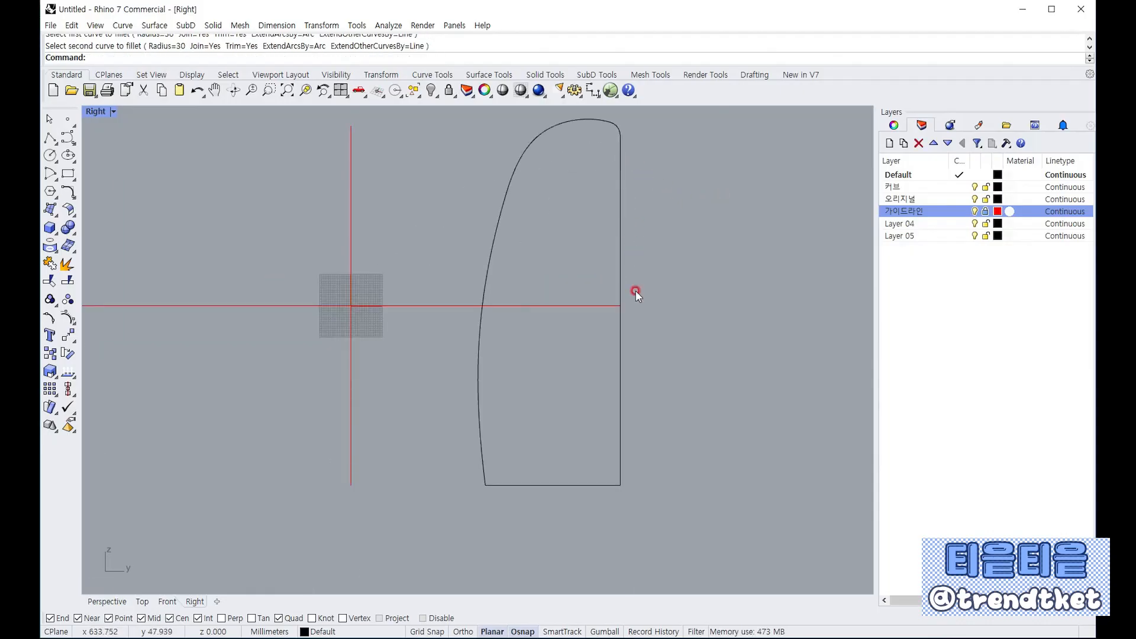
right_click(618, 487)
left_click(619, 477)
left_click(615, 485)
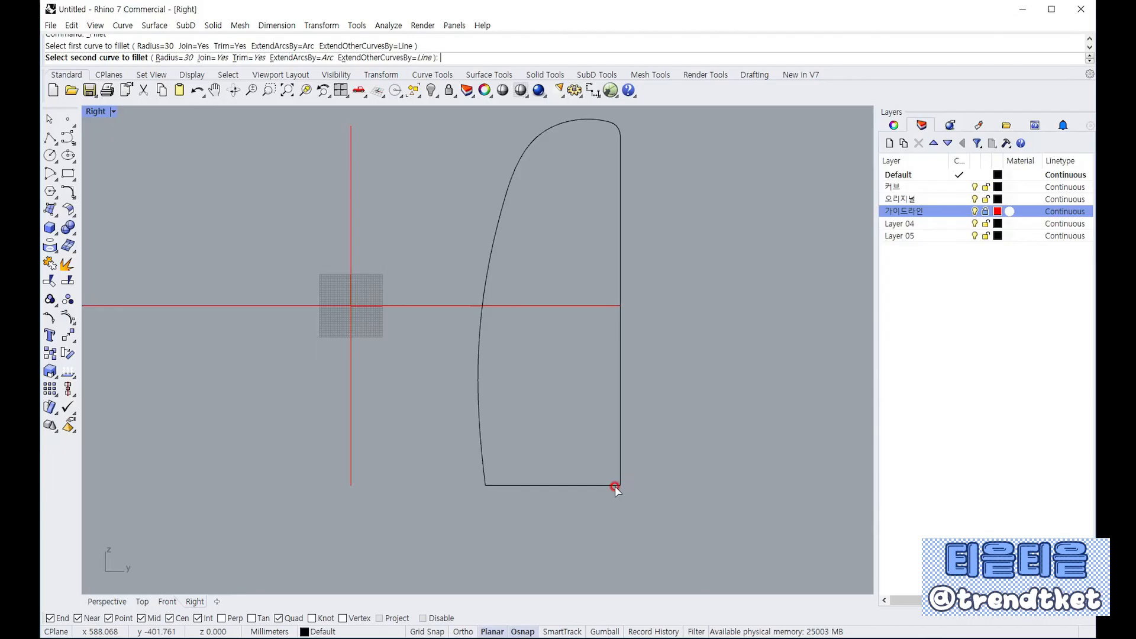
right_click(655, 515)
left_click(485, 493)
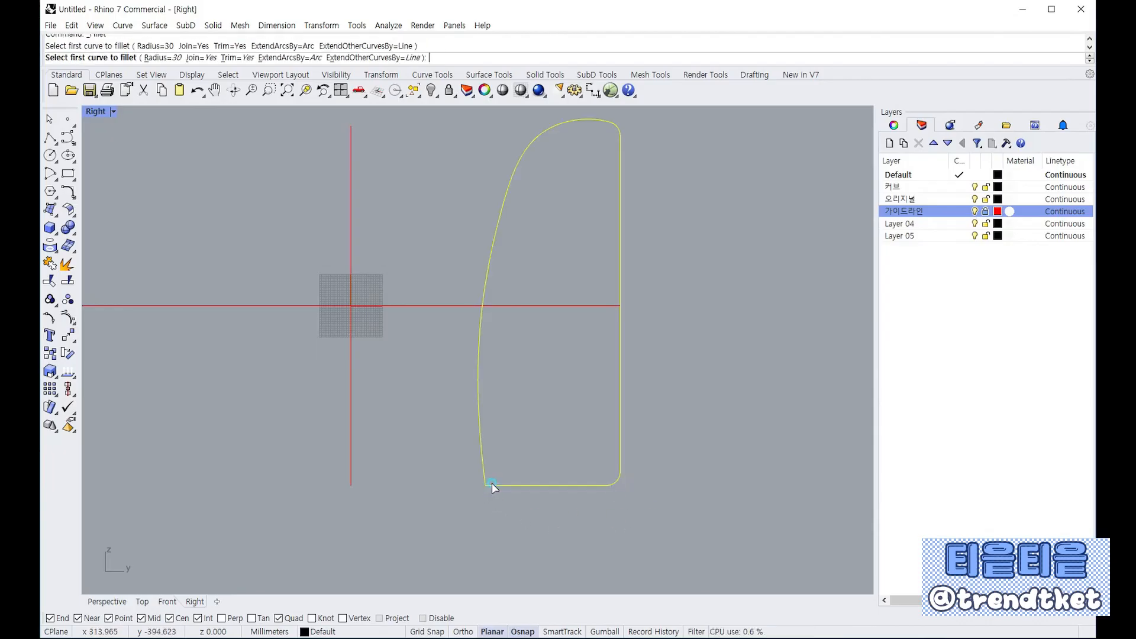
left_click(481, 467)
right_click(534, 523)
scroll(544, 514, "down", 2)
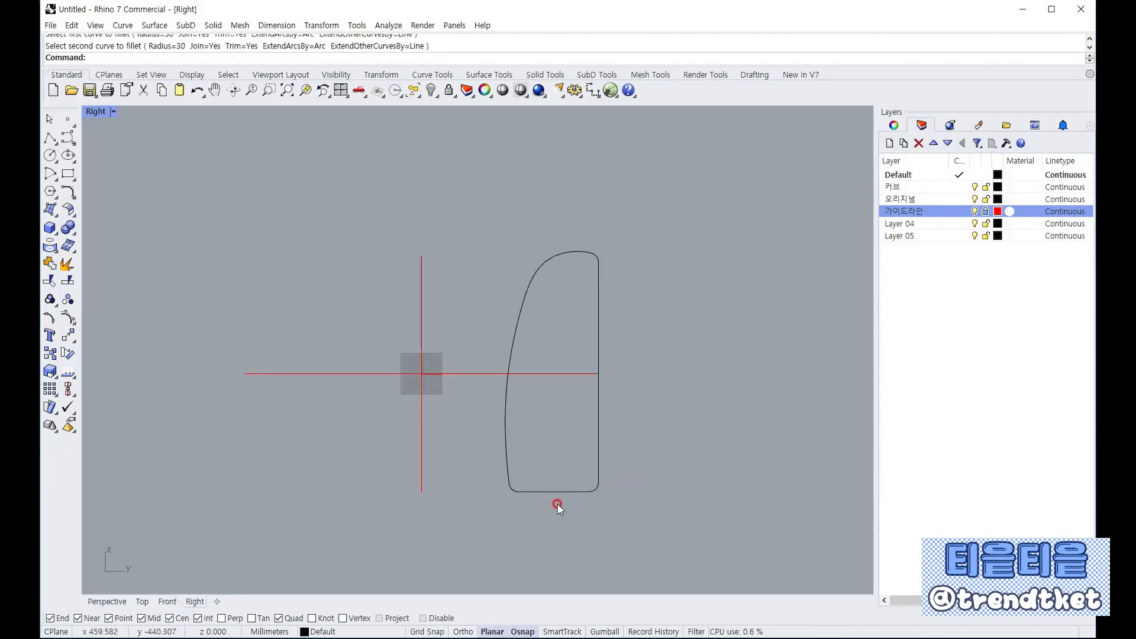
Select the filleted backrest profile to check that it is one closed curve, and clear the selection
left_click(602, 296)
left_click(655, 296)
left_click_drag(559, 293, 534, 279)
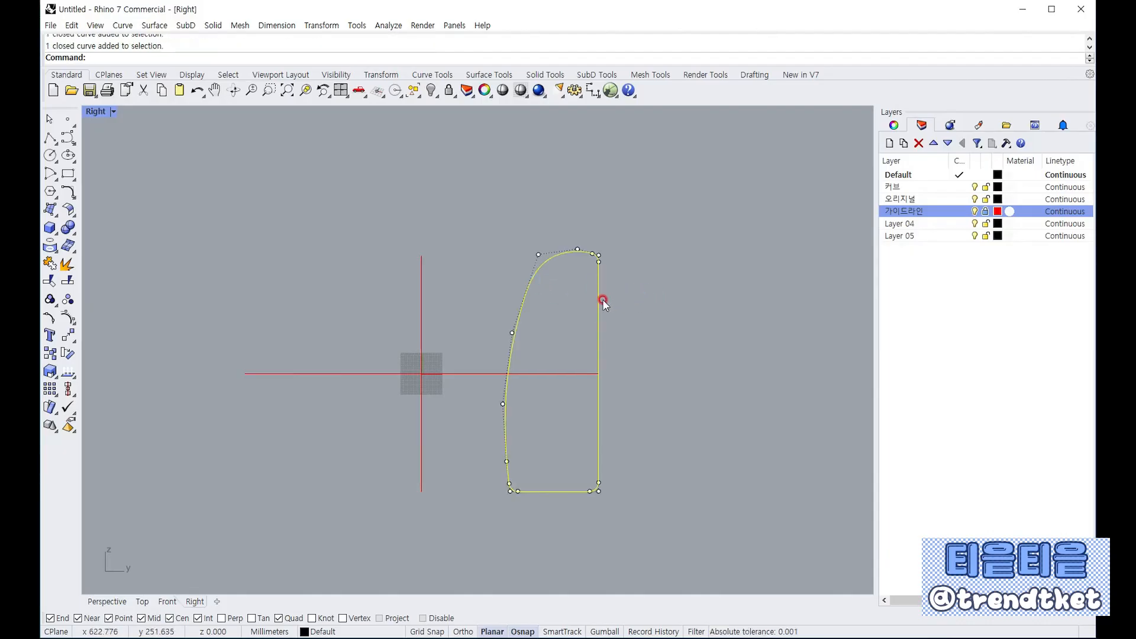
left_click(539, 306)
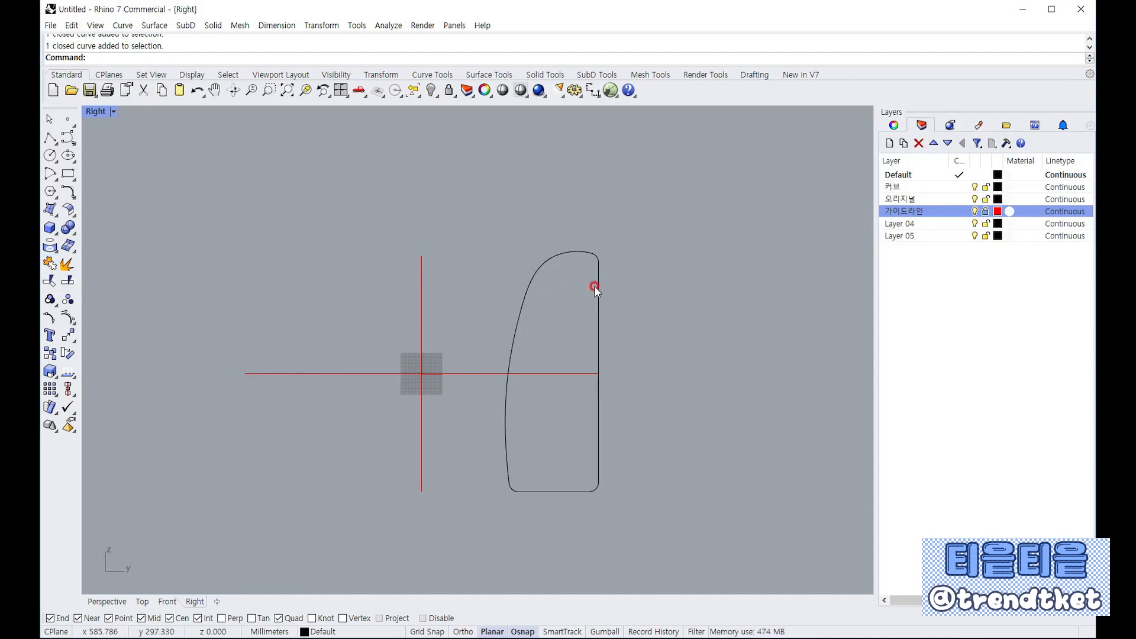
right_click_drag(562, 317, 583, 295)
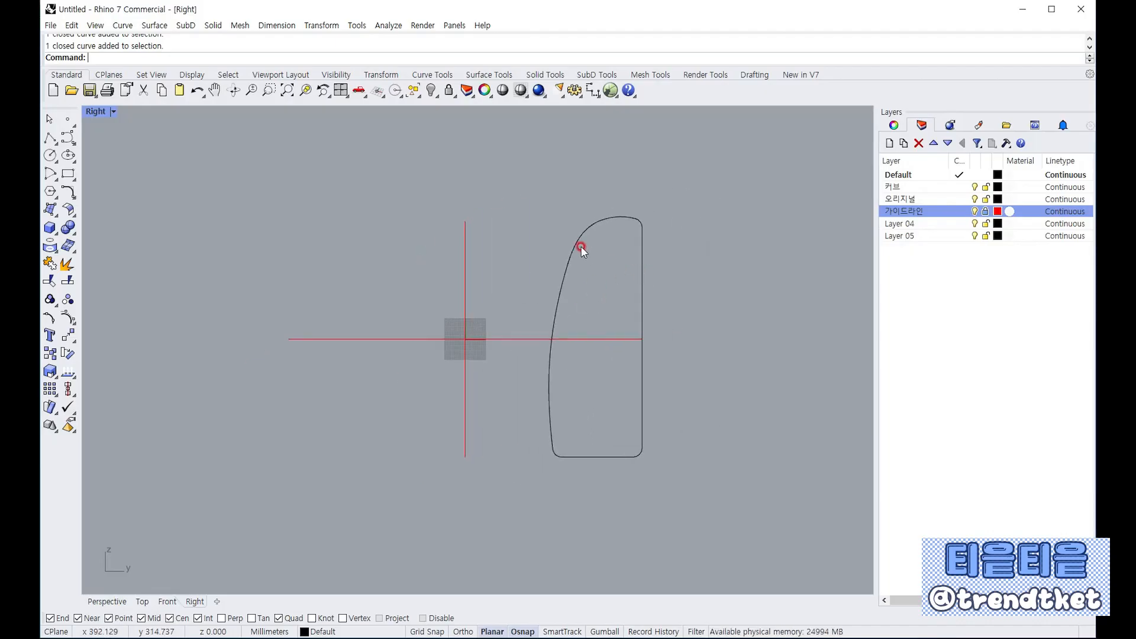
Restore the four-viewport layout, fit all viewports to the model's extents and orbit the Perspective view to show the profile at an angle
double_click(96, 112)
right_click_drag(690, 203, 371, 219)
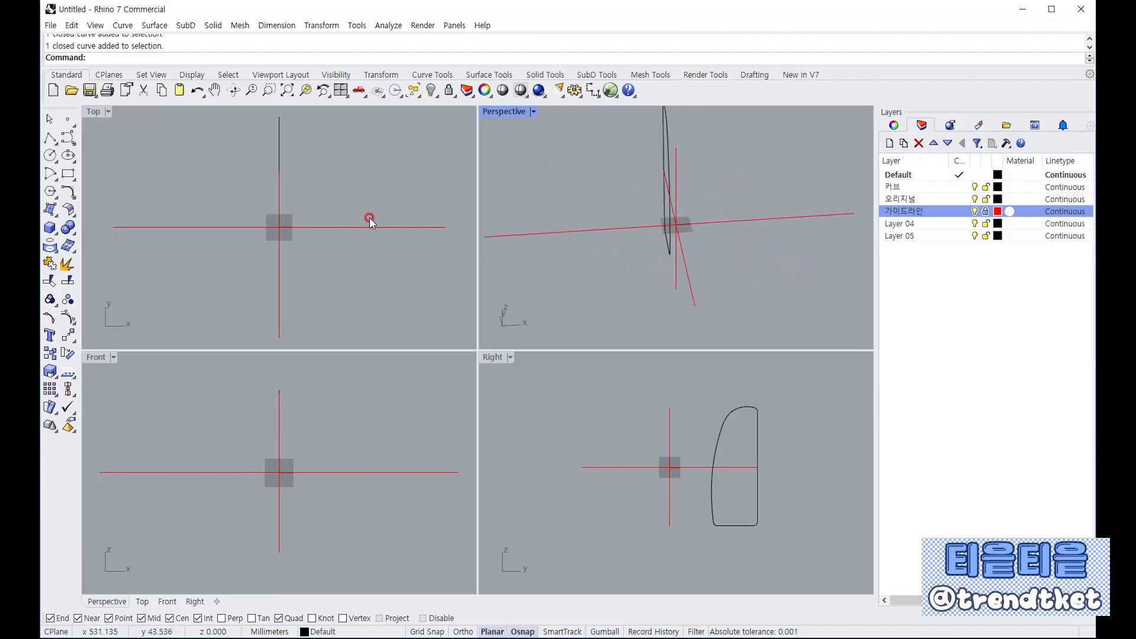
right_click(342, 90)
right_click_drag(765, 261, 649, 213)
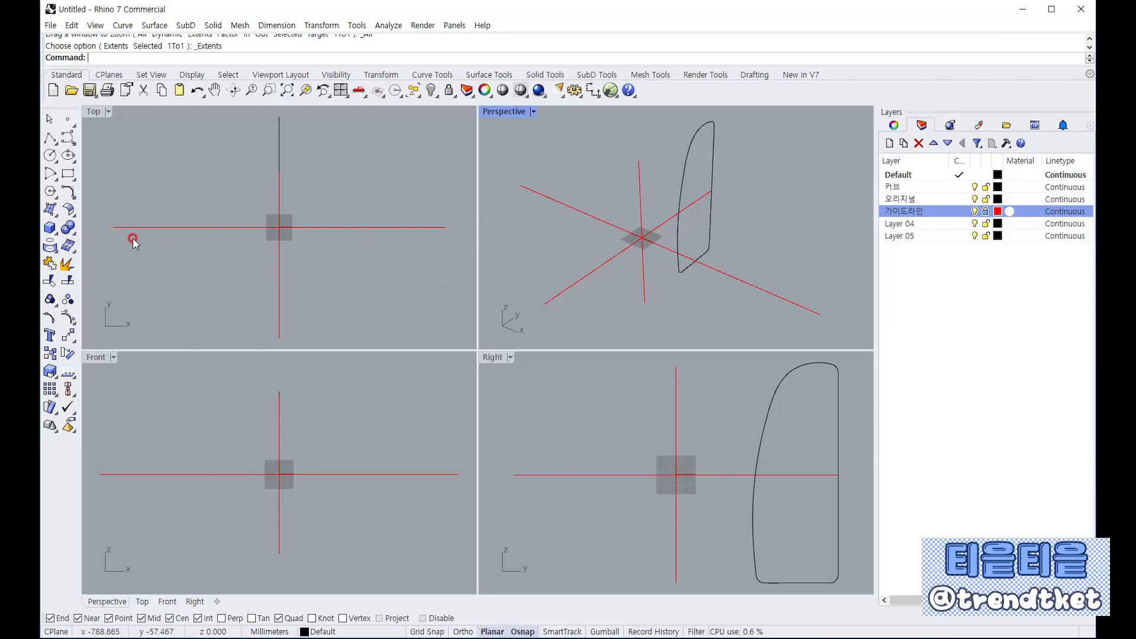
left_click(695, 153)
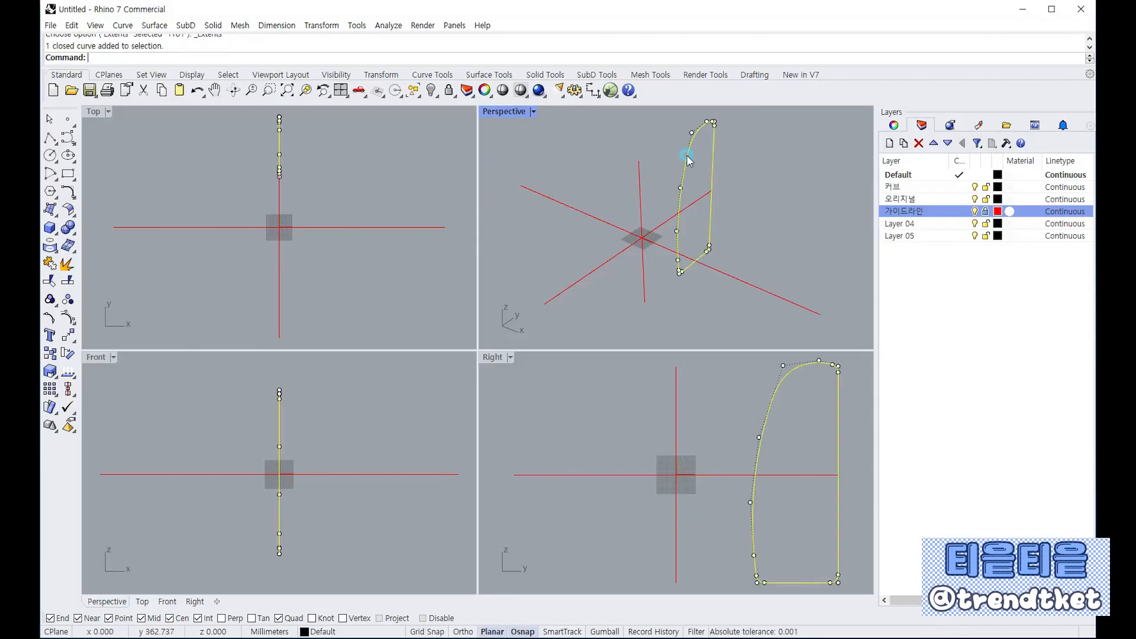
left_click(577, 161)
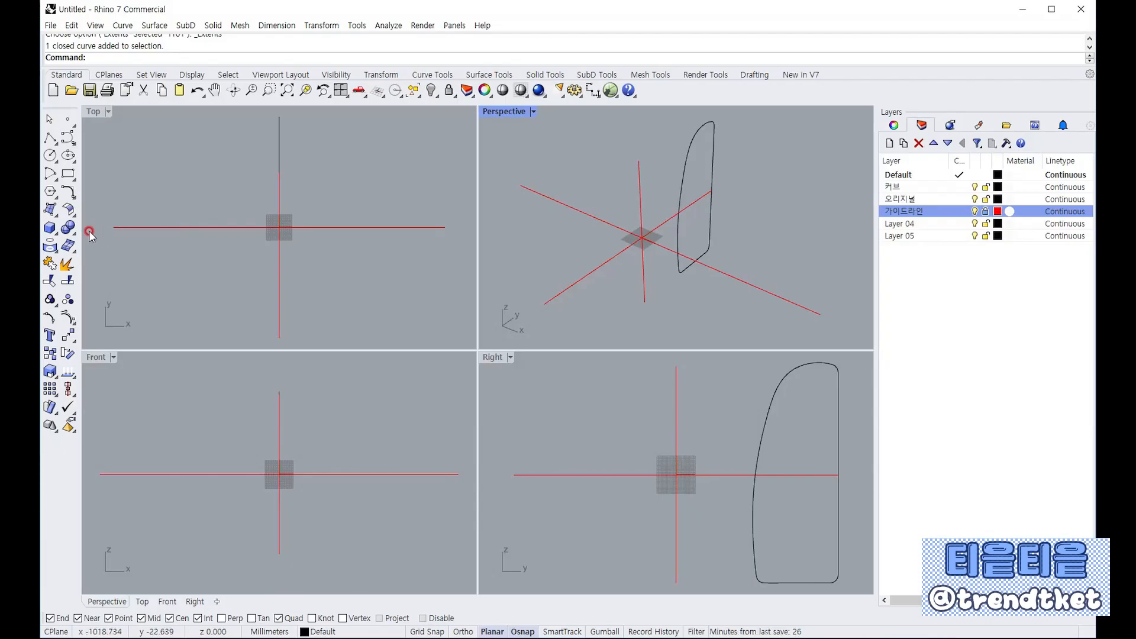
Extrude the closed backrest profile into a solid to both sides, ending at the outer end of the horizontal guide line in Top view
left_click(52, 229)
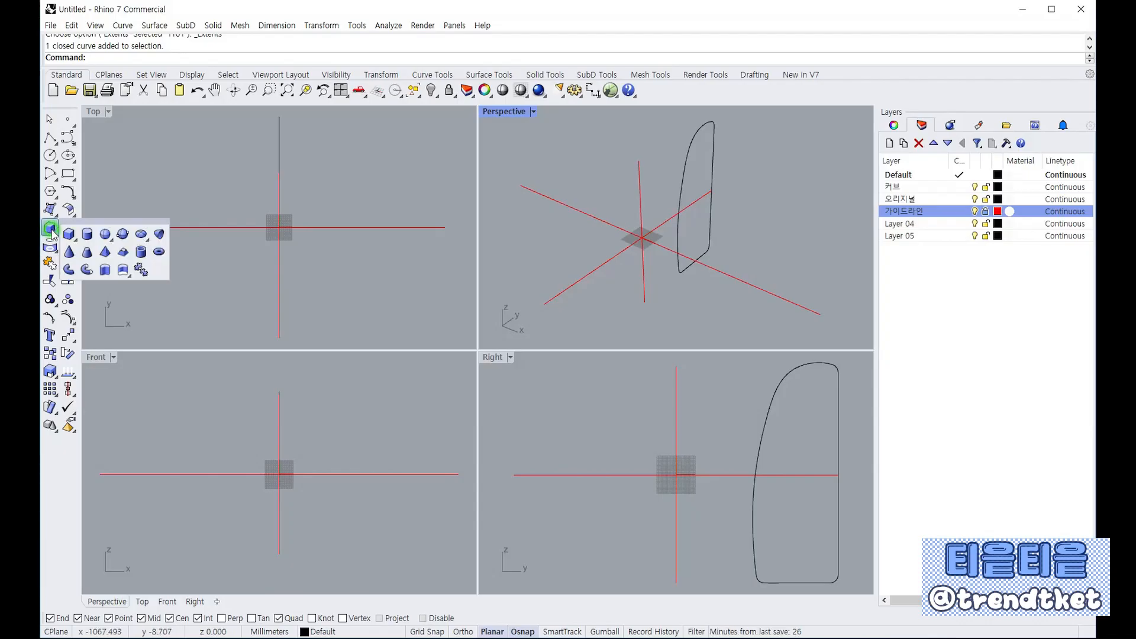
left_click(104, 270)
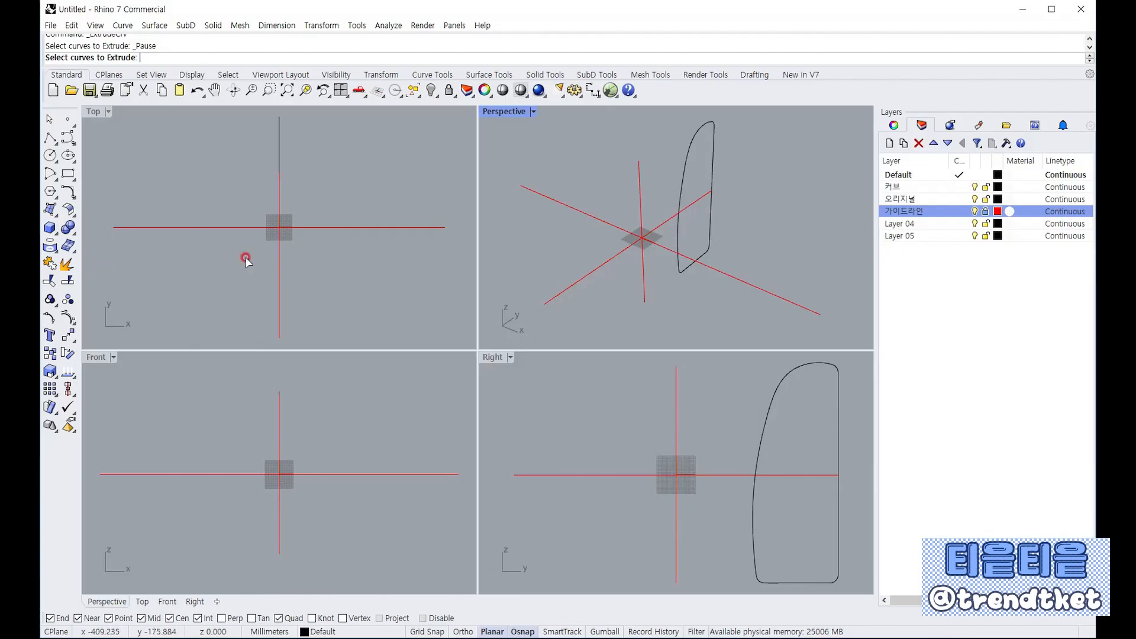
left_click(687, 161)
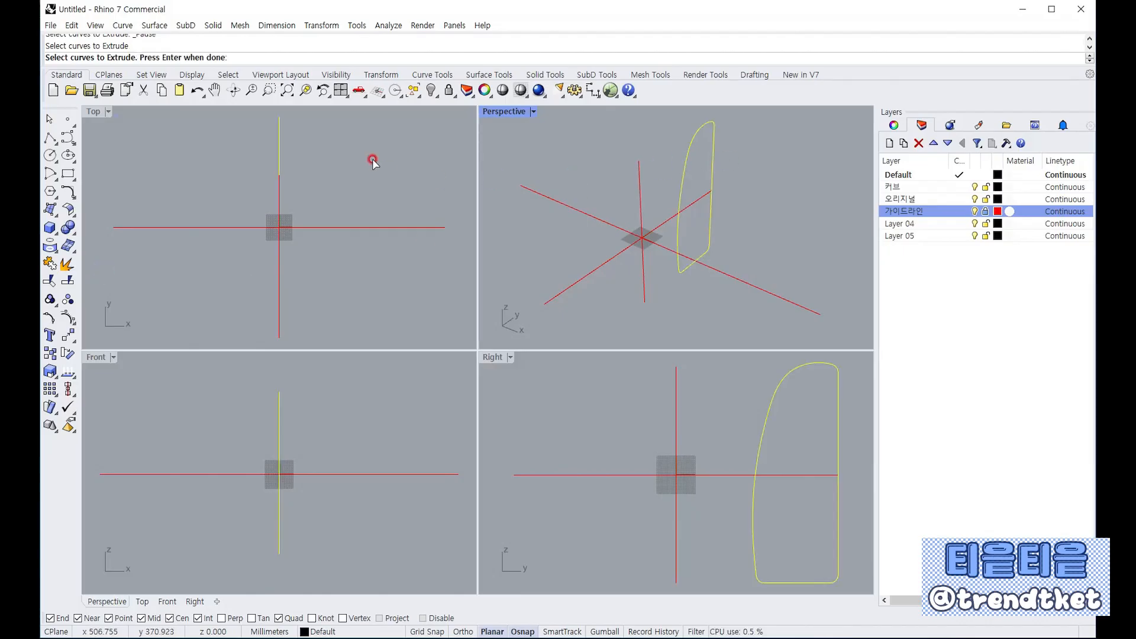
key("Return")
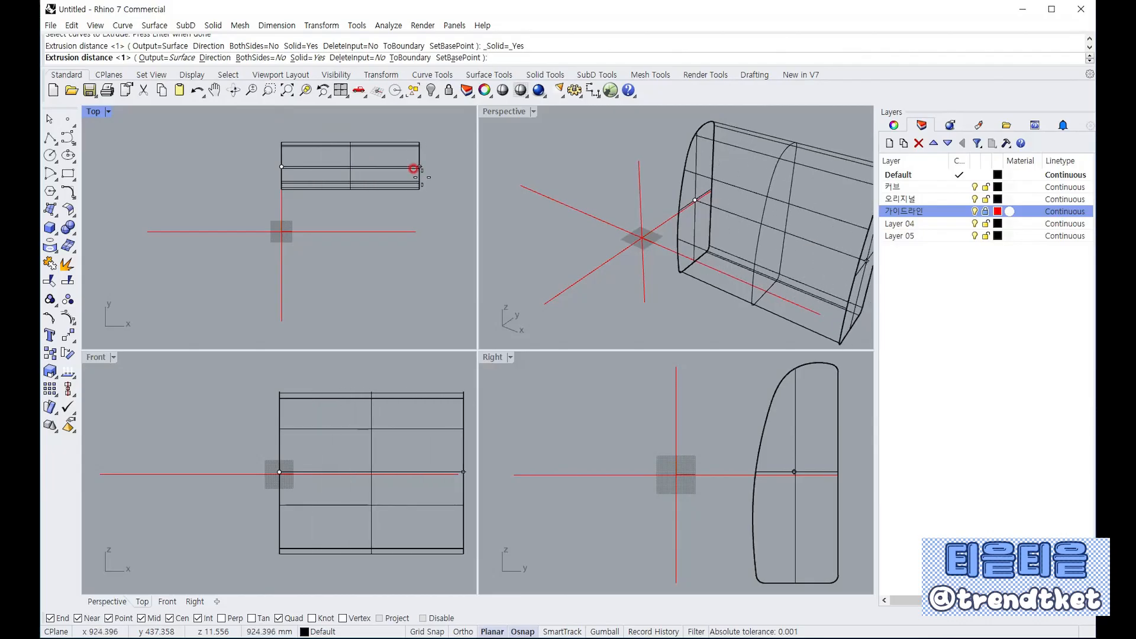
left_click(267, 58)
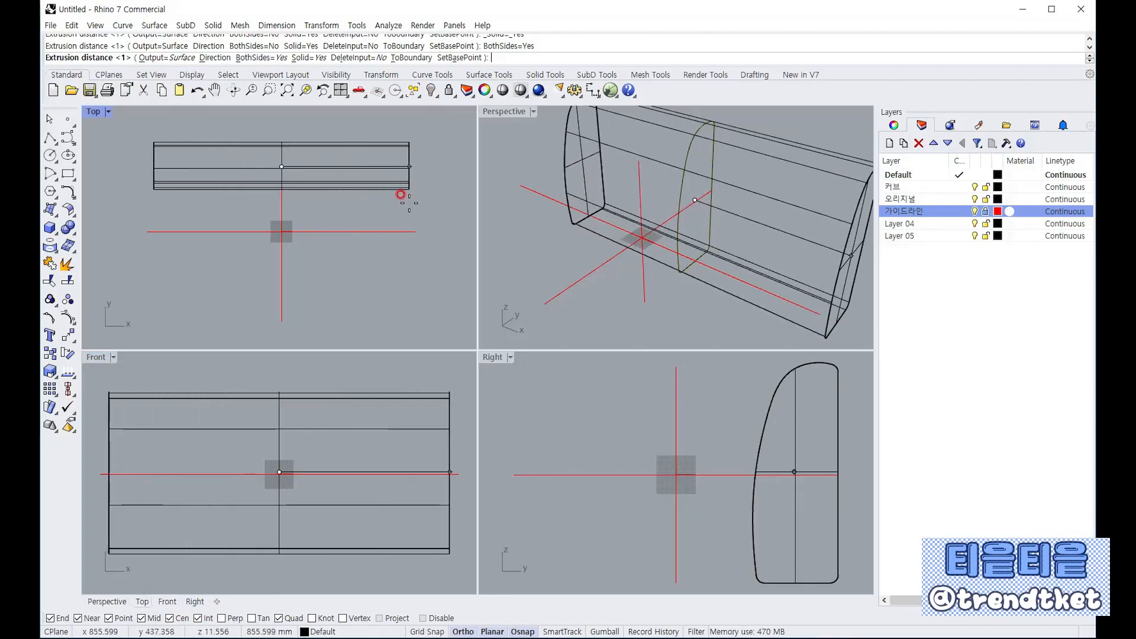
left_click(416, 233)
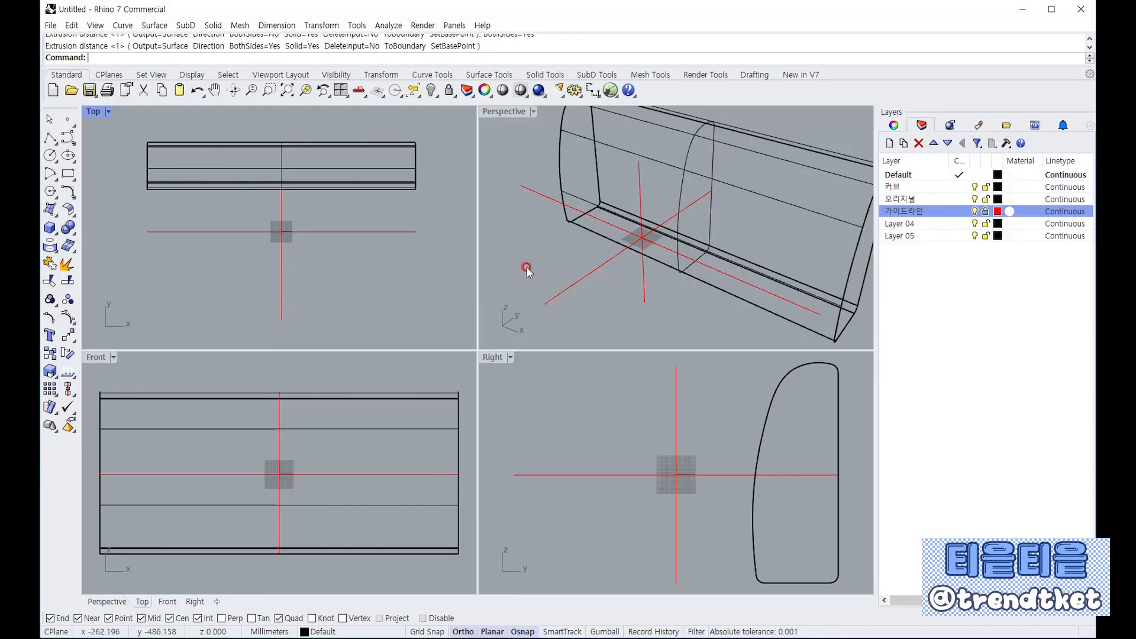
Frame the whole extruded backrest in the Perspective view and set that view to Shaded display
scroll(623, 283, "down", 5)
right_click_drag(625, 287, 626, 242)
scroll(626, 243, "up", 3)
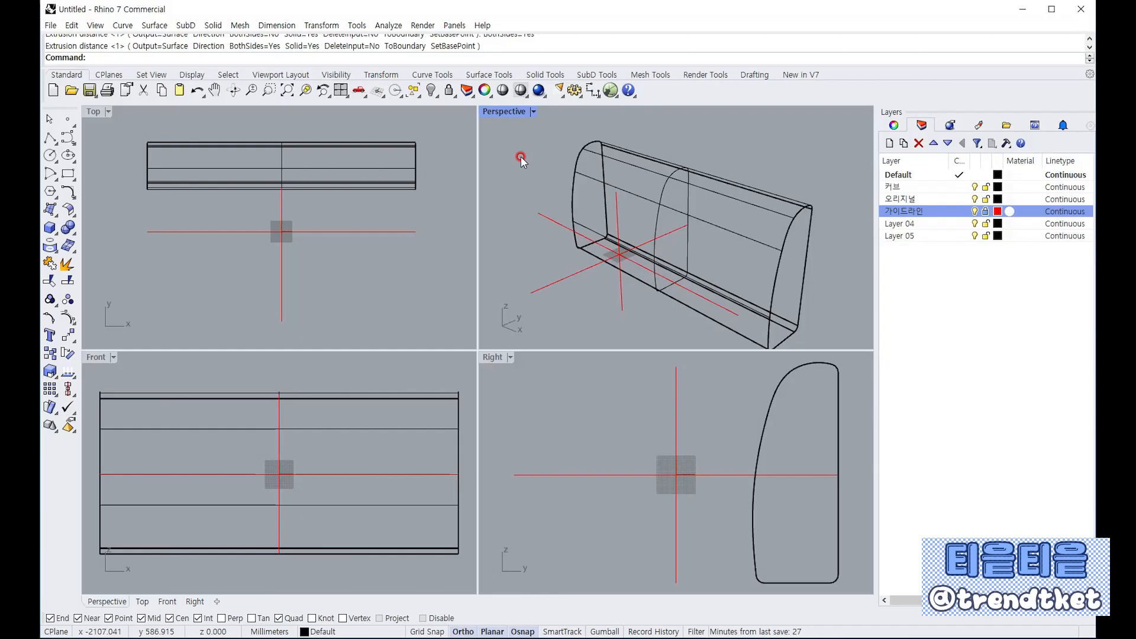
left_click(520, 90)
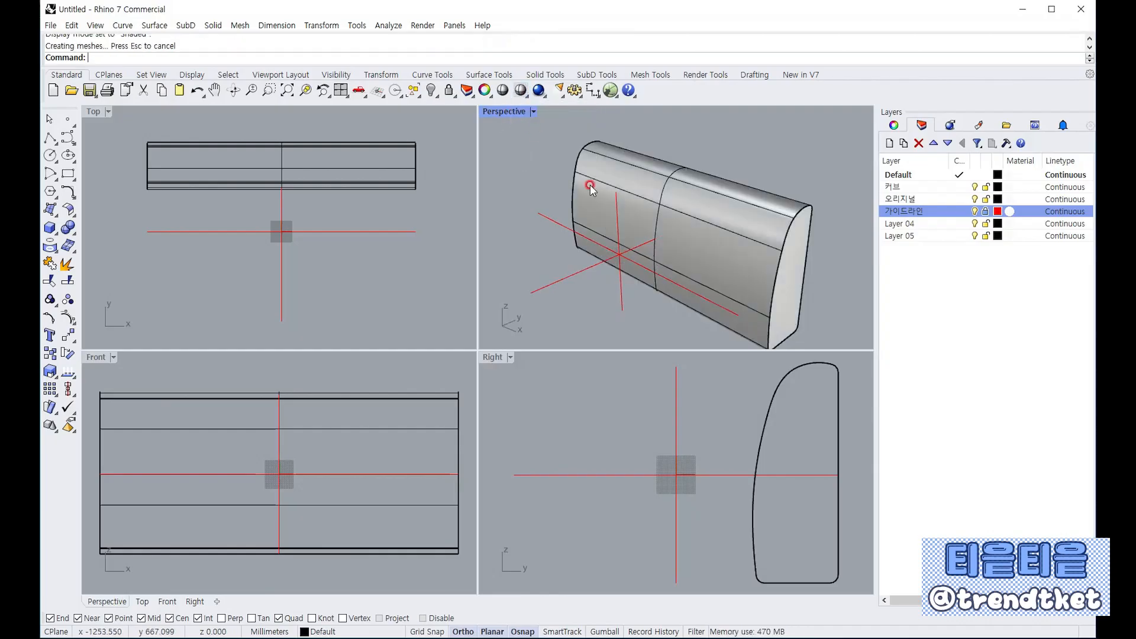
Inspect the extruded backrest from several angles, ending with a close, maximized Perspective view of its curved front
mouse_move(589, 183)
right_mouse_down()
mouse_move(644, 190)
mouse_move(561, 183)
mouse_move(832, 213)
mouse_move(472, 192)
mouse_move(644, 239)
mouse_move(744, 240)
mouse_move(604, 238)
mouse_move(761, 207)
mouse_move(802, 228)
mouse_move(788, 207)
mouse_move(667, 198)
mouse_move(538, 238)
mouse_move(732, 224)
mouse_move(648, 317)
mouse_move(530, 251)
mouse_move(544, 189)
mouse_move(771, 231)
mouse_move(724, 281)
mouse_move(720, 235)
mouse_move(504, 180)
mouse_move(710, 144)
mouse_move(758, 208)
mouse_move(612, 236)
mouse_move(725, 203)
mouse_move(641, 223)
mouse_move(567, 261)
mouse_move(718, 246)
mouse_move(702, 264)
right_mouse_up()
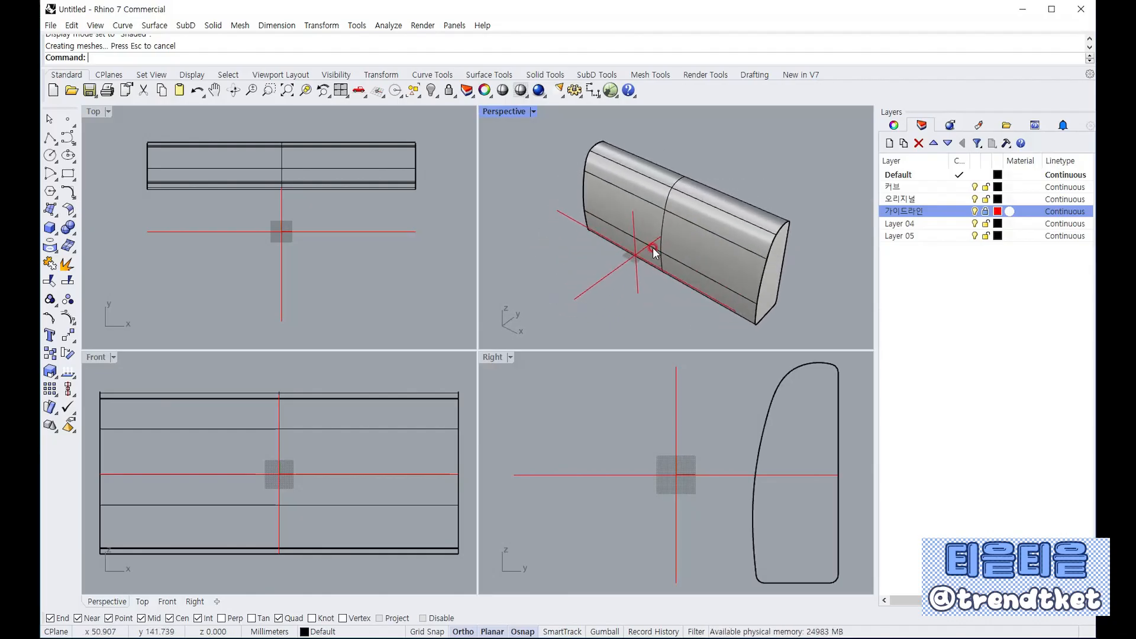
mouse_move(659, 183)
right_mouse_down()
mouse_move(649, 223)
mouse_move(756, 205)
mouse_move(608, 271)
mouse_move(618, 259)
right_mouse_up()
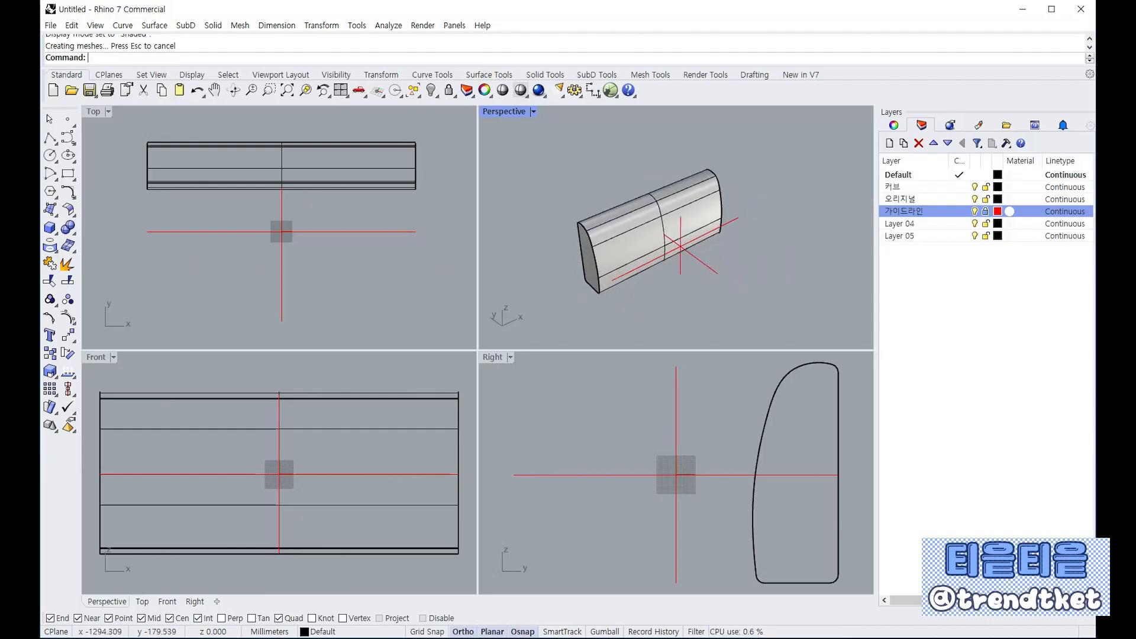
double_click(499, 110)
scroll(533, 307, "up", 1)
scroll(456, 406, "up", 2)
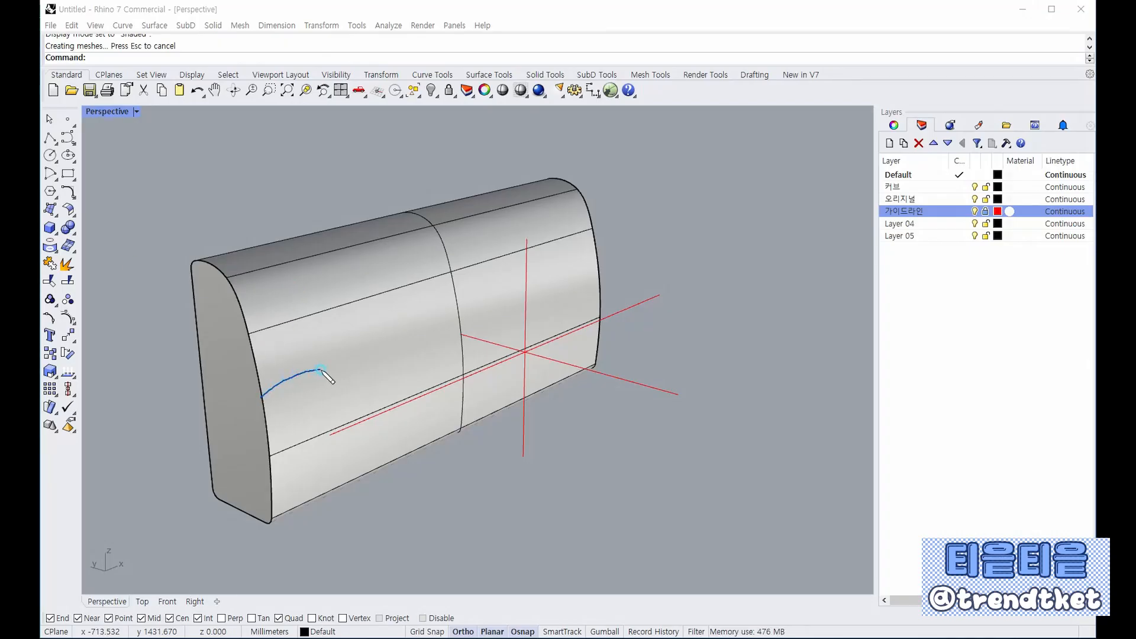
mouse_move(321, 371)
left_mouse_down()
mouse_move(445, 416)
mouse_move(542, 484)
mouse_move(388, 453)
mouse_move(273, 406)
mouse_move(287, 516)
mouse_move(494, 588)
mouse_move(532, 496)
left_mouse_up()
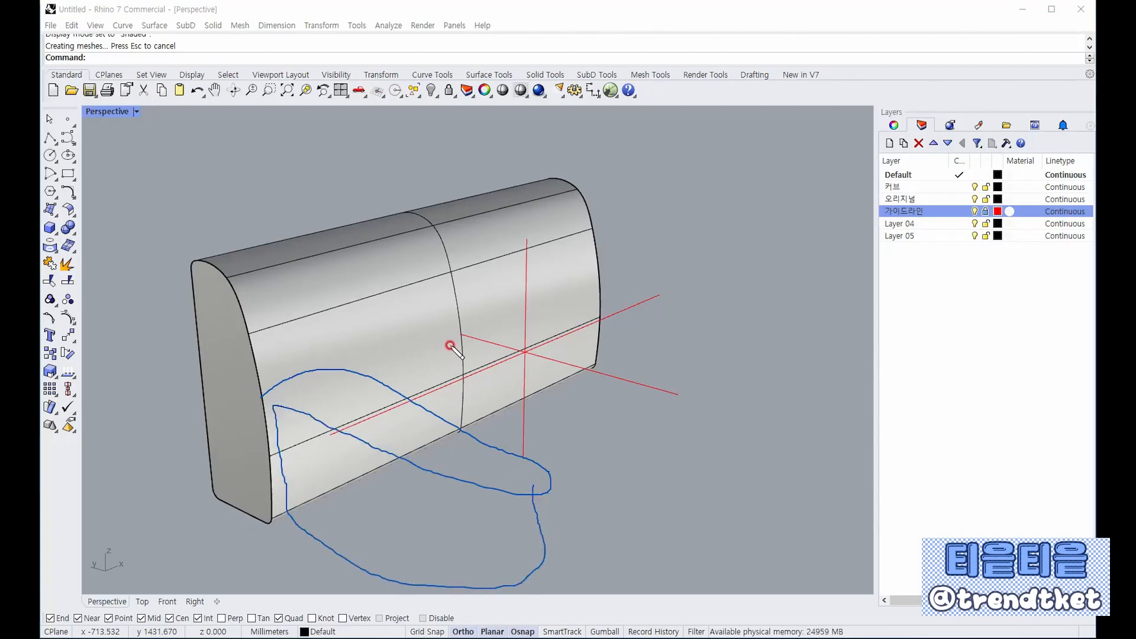
mouse_move(410, 346)
left_mouse_down()
mouse_move(476, 318)
mouse_move(649, 357)
mouse_move(692, 414)
mouse_move(438, 346)
mouse_move(437, 389)
left_mouse_up()
mouse_move(712, 411)
left_mouse_down()
mouse_move(677, 496)
mouse_move(567, 485)
left_mouse_up()
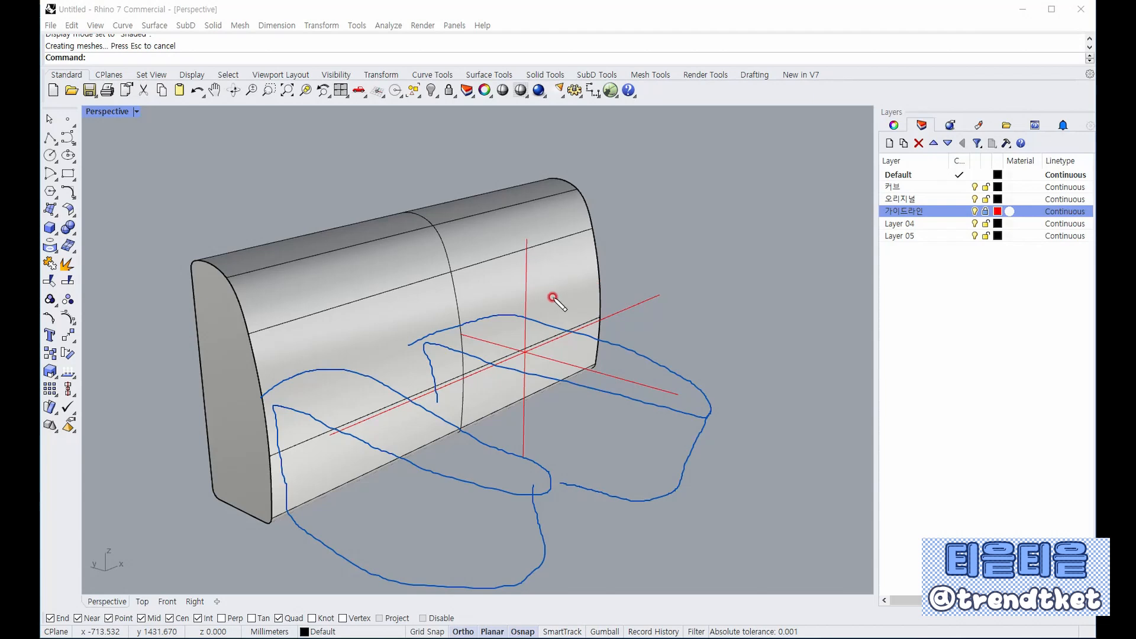
mouse_move(552, 298)
left_mouse_down()
mouse_move(592, 271)
mouse_move(686, 286)
mouse_move(793, 328)
mouse_move(605, 304)
left_mouse_up()
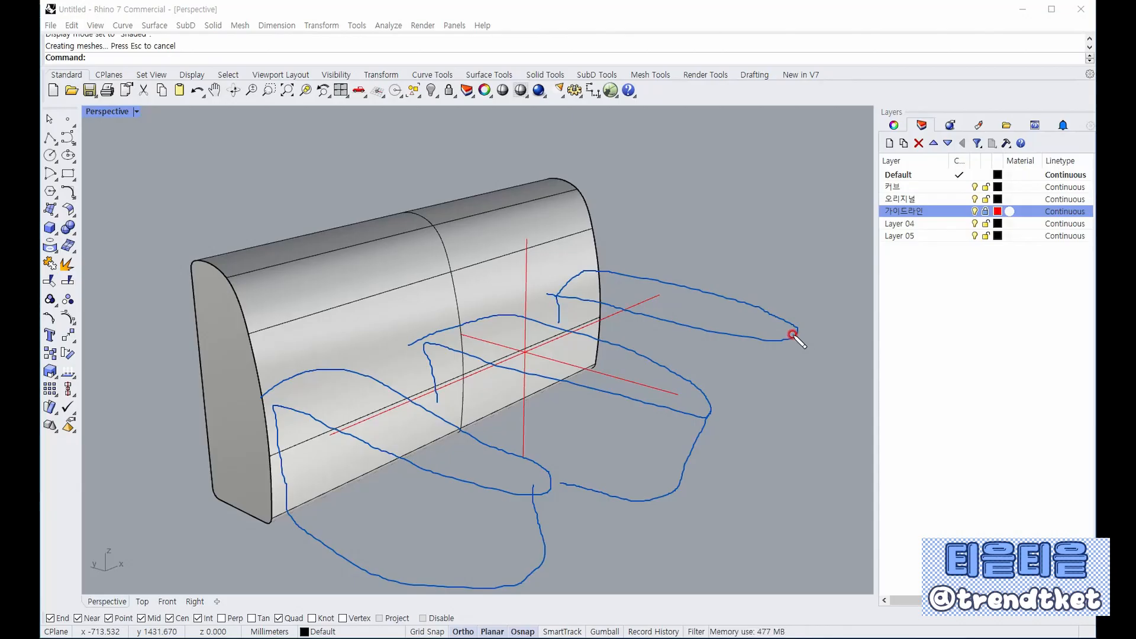
mouse_move(792, 333)
left_mouse_down()
mouse_move(755, 422)
mouse_move(700, 433)
left_mouse_up()
mouse_move(256, 266)
left_mouse_down()
mouse_move(375, 432)
mouse_move(515, 488)
left_mouse_up()
mouse_move(429, 225)
left_mouse_down()
mouse_move(482, 328)
mouse_move(656, 407)
mouse_move(698, 408)
left_mouse_up()
mouse_move(573, 242)
left_mouse_down()
mouse_move(718, 317)
mouse_move(795, 334)
left_mouse_up()
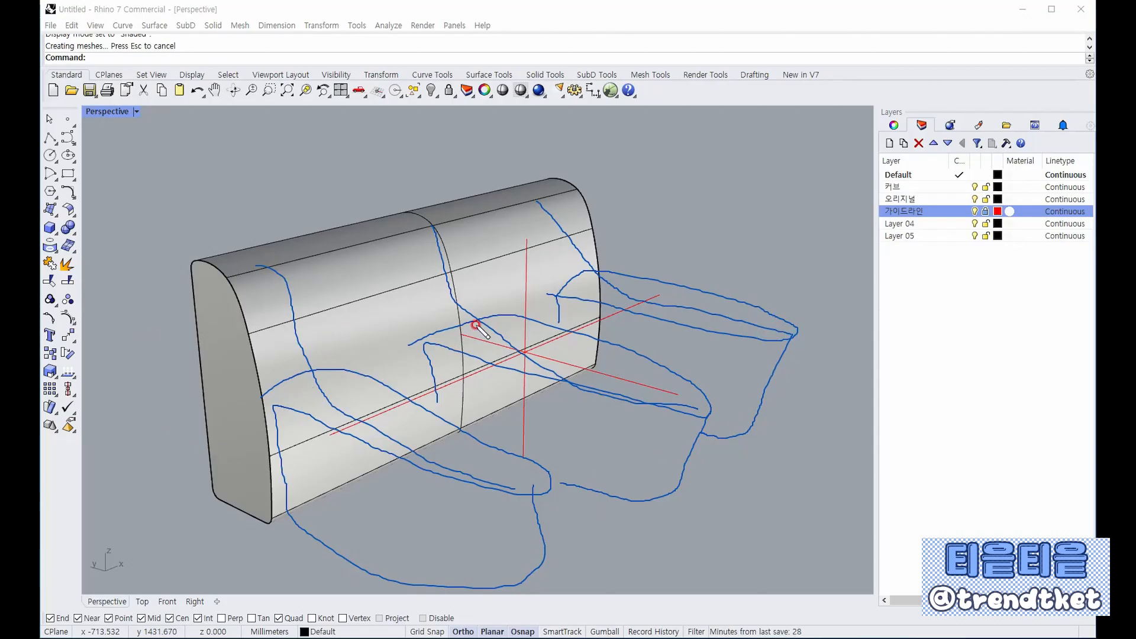
key("Escape")
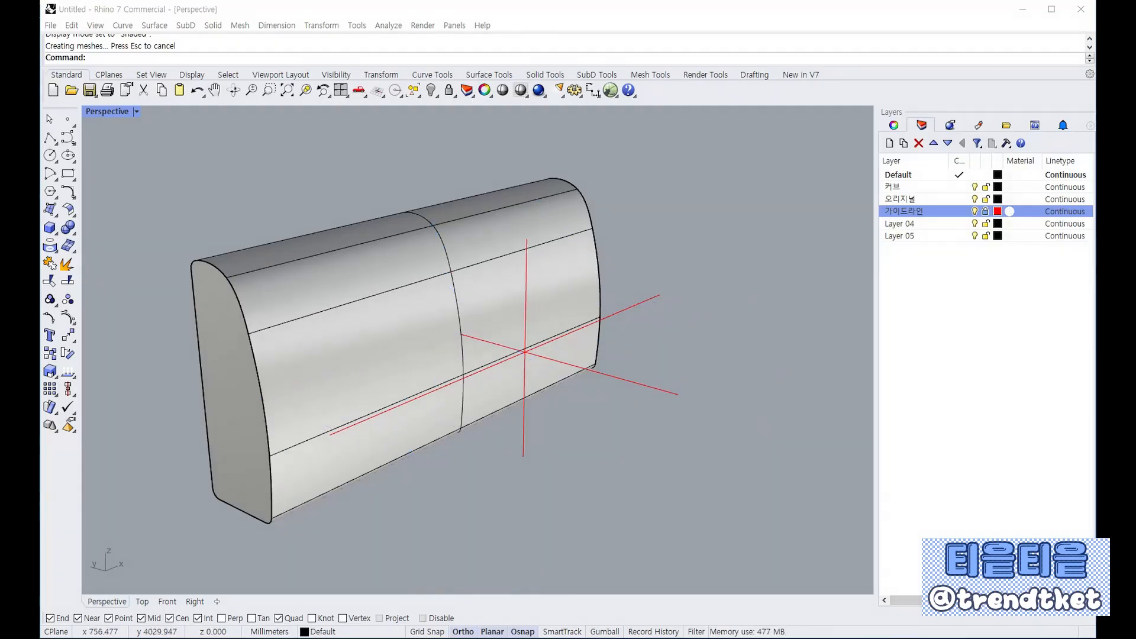
Show the backrest's front in a wider view, switch to the calculator to divide 1800 by 5, and close the calculator
right_click_drag(248, 160, 385, 219)
scroll(407, 192, "down", 4)
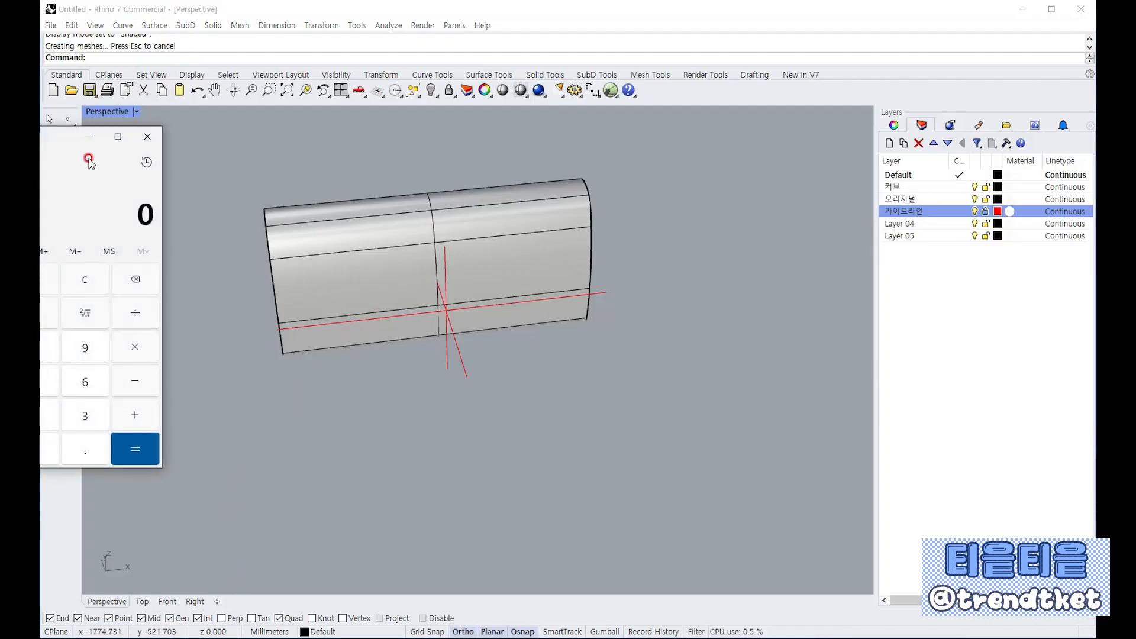
left_click_drag(52, 141, 312, 152)
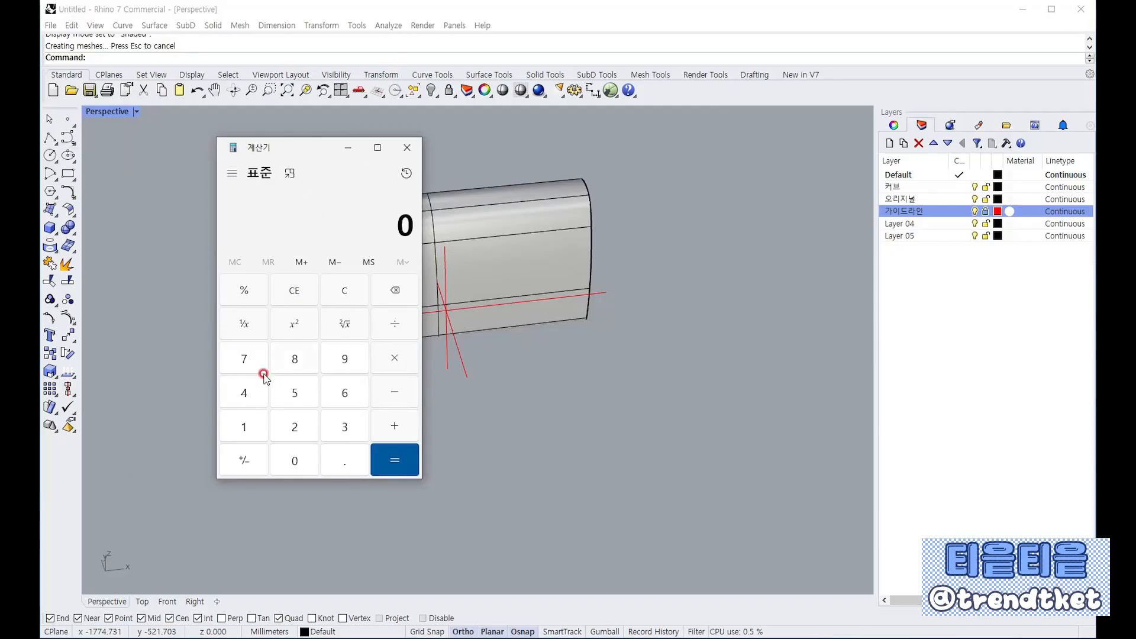
left_click(243, 425)
left_click(294, 358)
left_click(294, 460)
left_click(294, 460)
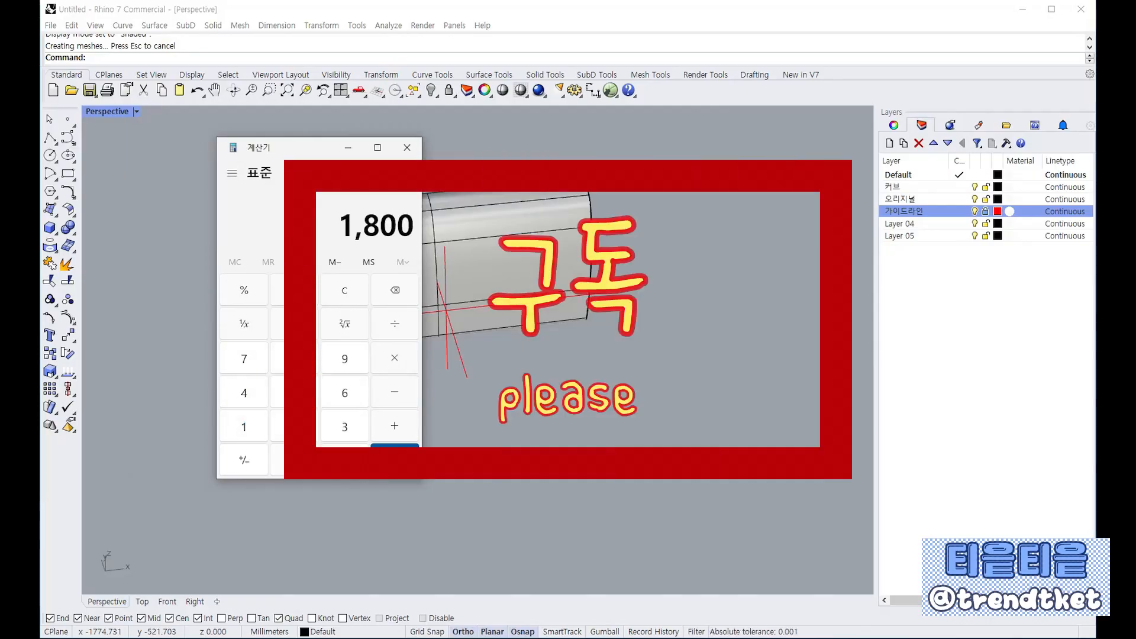
left_click(294, 392)
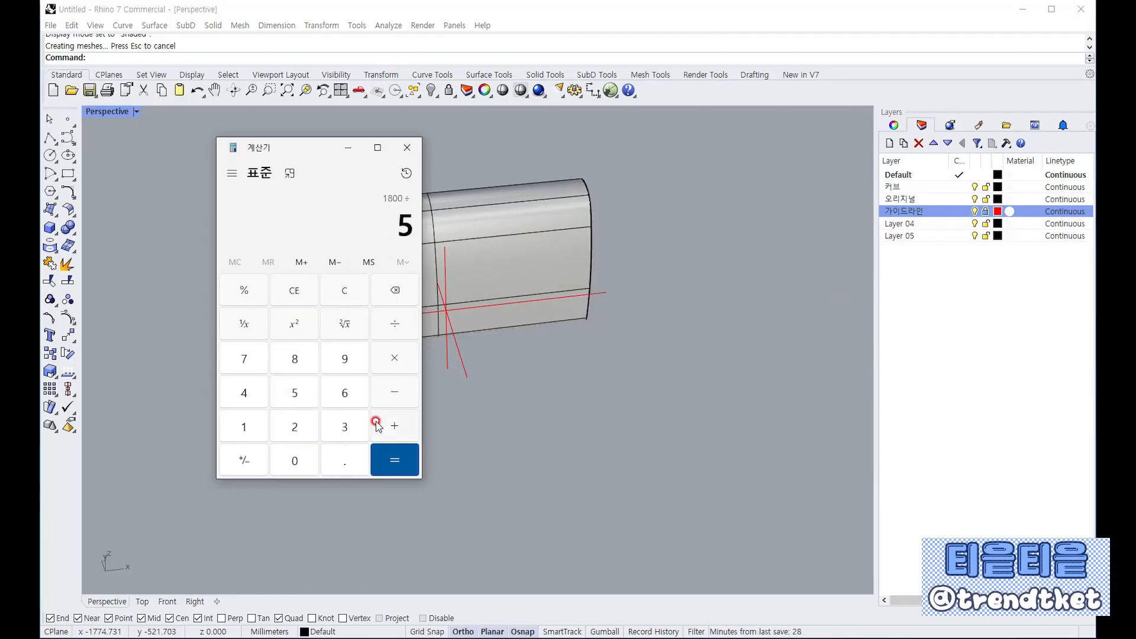
left_click(396, 460)
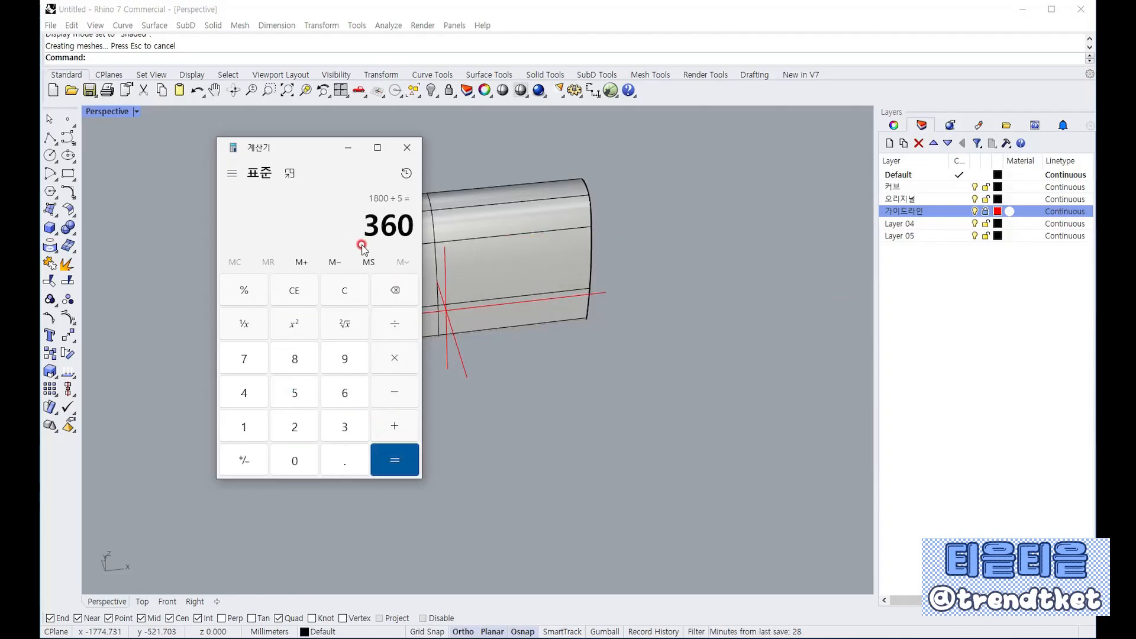
left_click(411, 150)
mouse_move(272, 304)
left_mouse_down()
mouse_move(362, 343)
mouse_move(289, 337)
left_mouse_up()
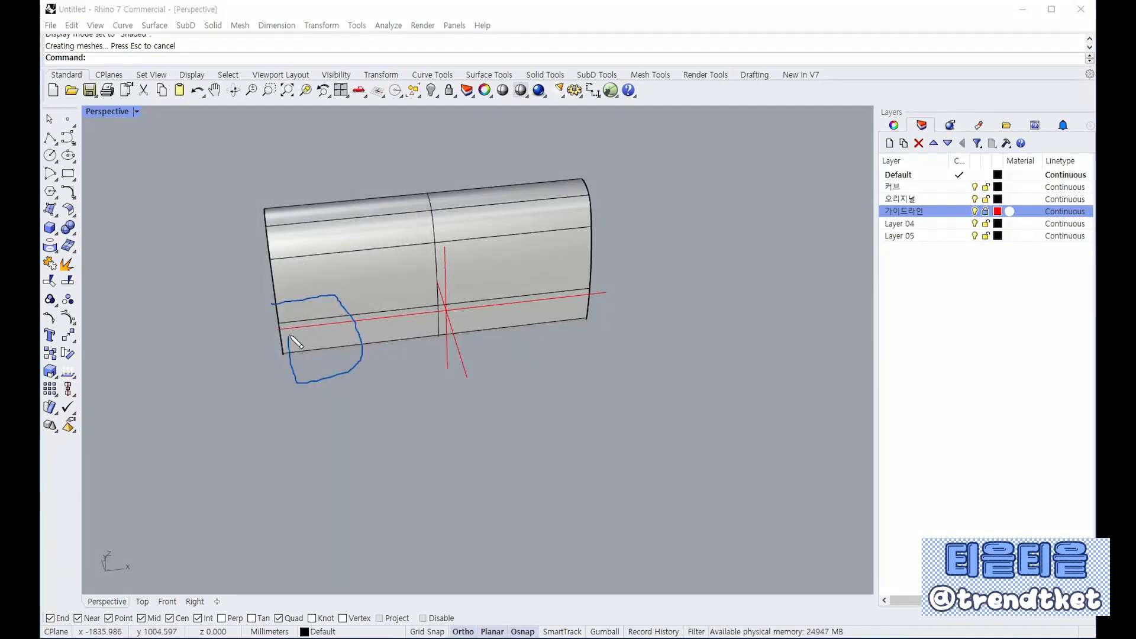
mouse_move(410, 290)
left_mouse_down()
mouse_move(438, 339)
mouse_move(456, 283)
left_mouse_up()
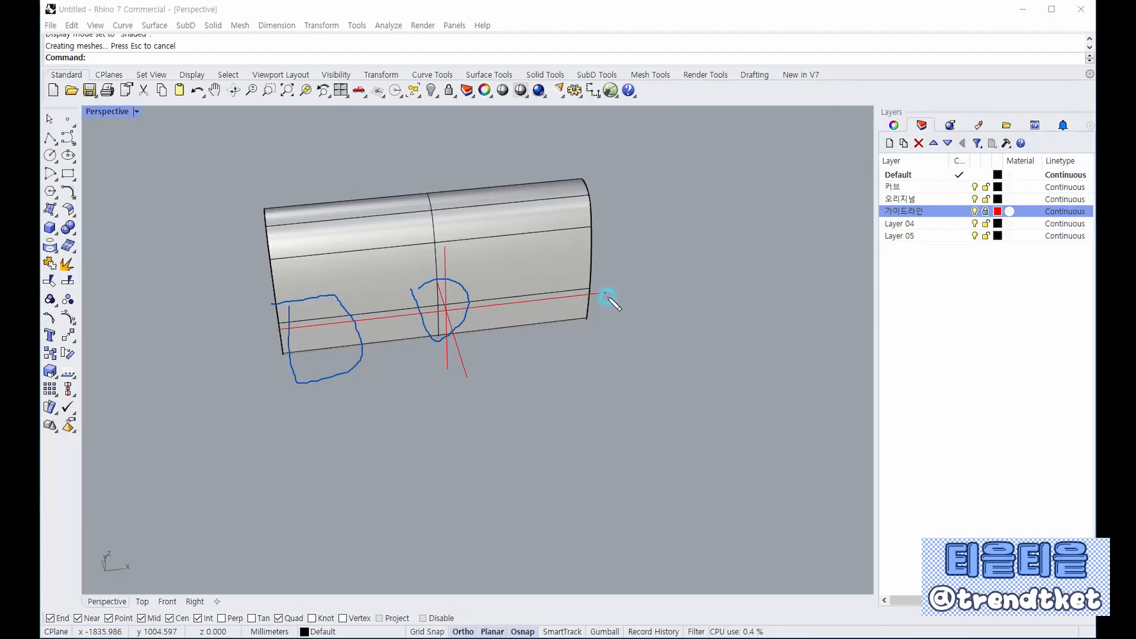
mouse_move(554, 272)
left_mouse_down()
mouse_move(553, 314)
mouse_move(580, 269)
left_mouse_up()
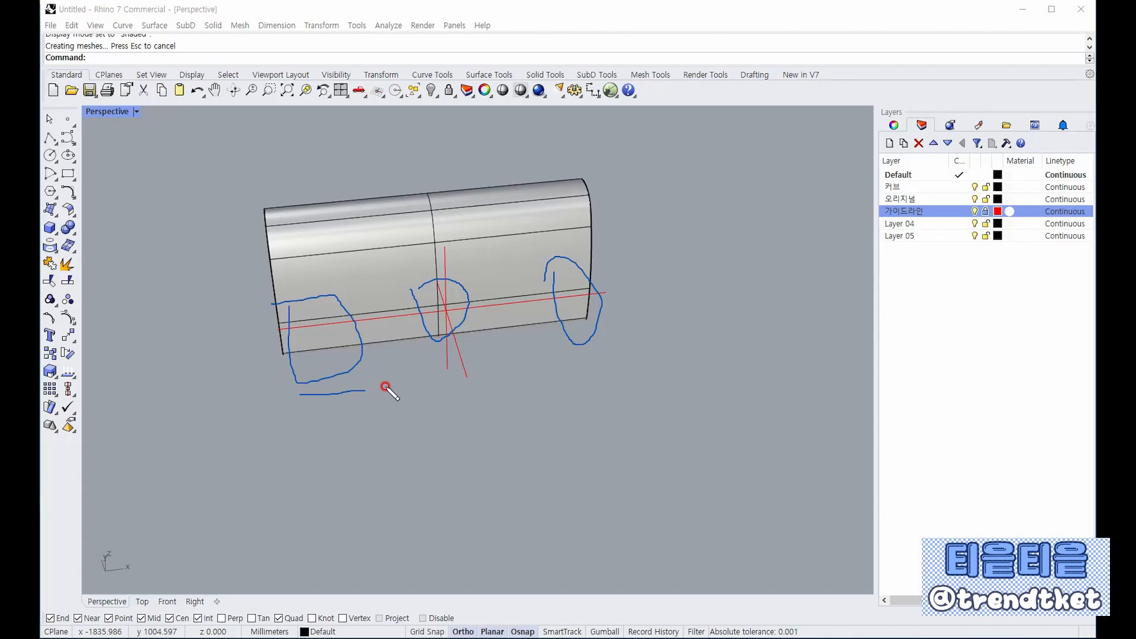
left_click_drag(385, 387, 552, 354)
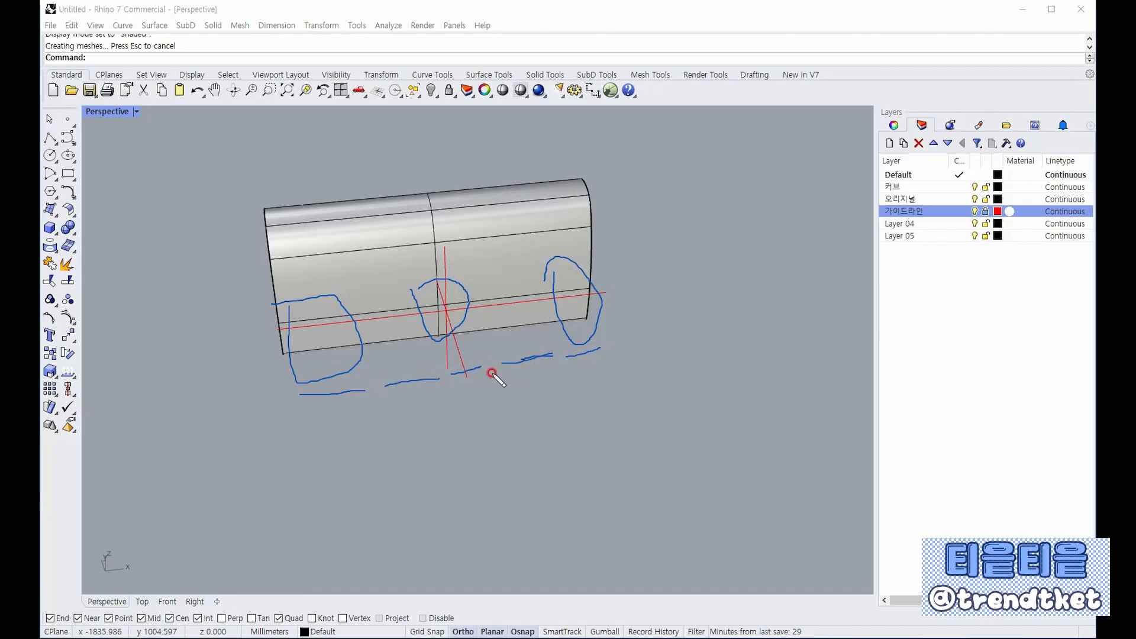
left_click_drag(408, 389, 407, 392)
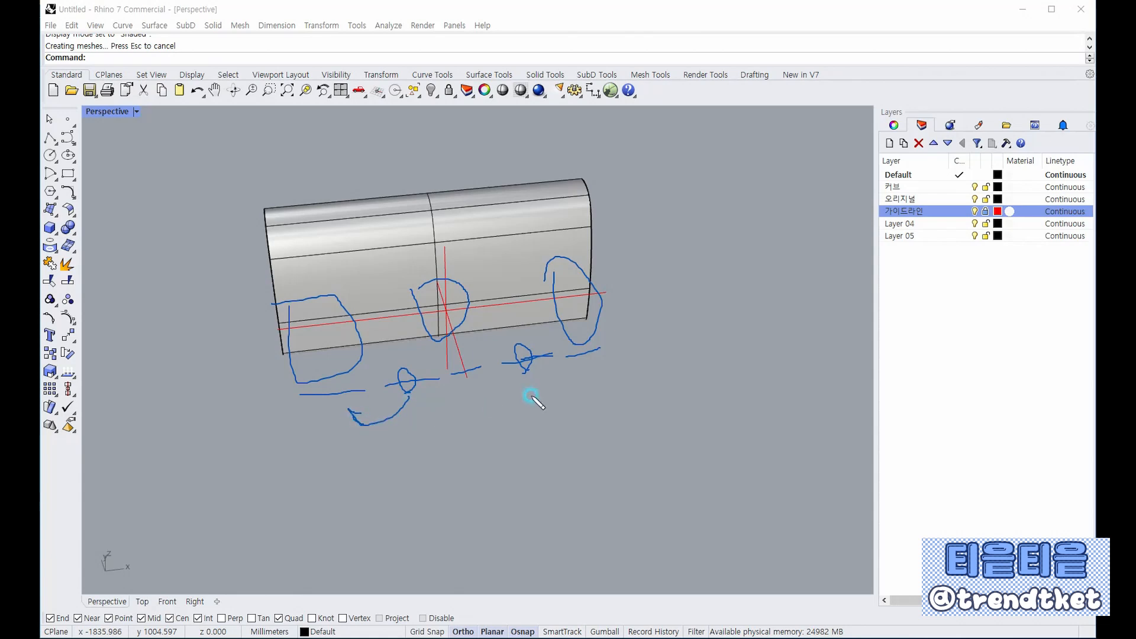
mouse_move(524, 371)
left_mouse_down()
mouse_move(582, 383)
mouse_move(595, 366)
mouse_move(607, 377)
left_mouse_up()
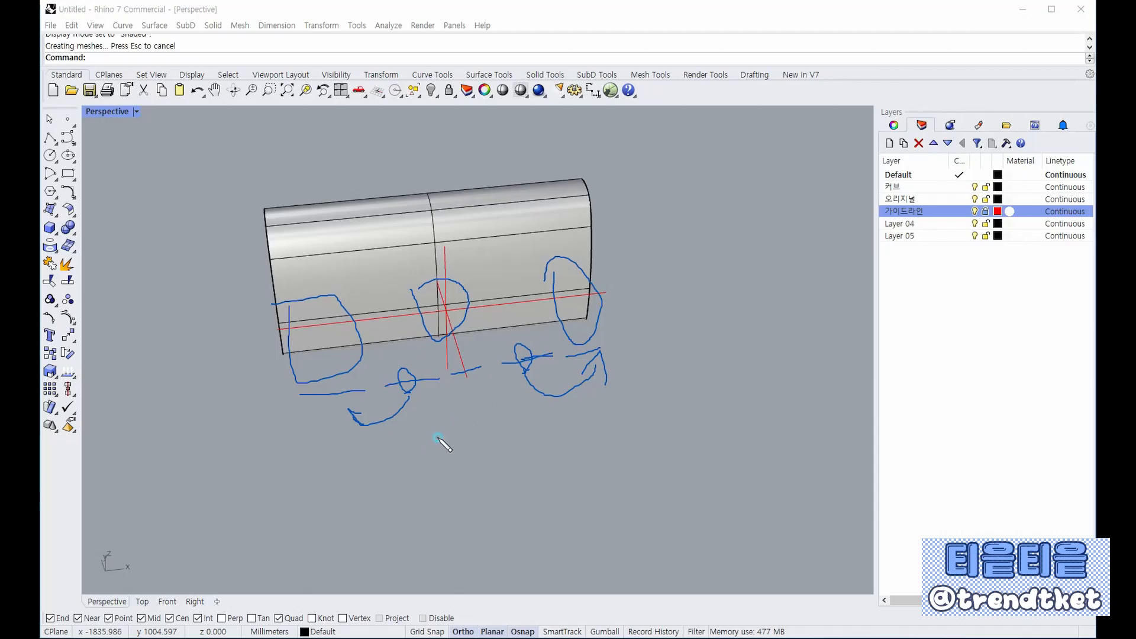
mouse_move(437, 437)
left_mouse_down()
mouse_move(443, 467)
mouse_move(483, 449)
mouse_move(532, 455)
mouse_move(524, 433)
left_mouse_up()
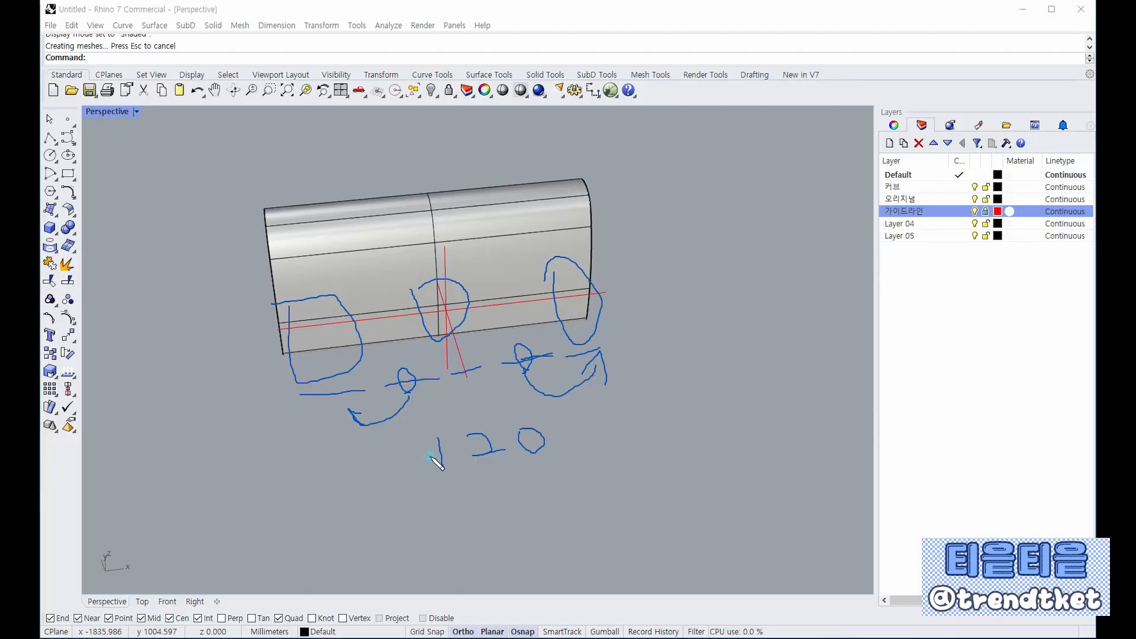
mouse_move(430, 456)
left_mouse_down()
mouse_move(342, 384)
mouse_move(390, 436)
left_mouse_up()
mouse_move(487, 433)
left_mouse_down()
mouse_move(463, 353)
mouse_move(455, 359)
mouse_move(462, 377)
mouse_move(511, 388)
left_mouse_up()
left_click_drag(547, 425, 558, 360)
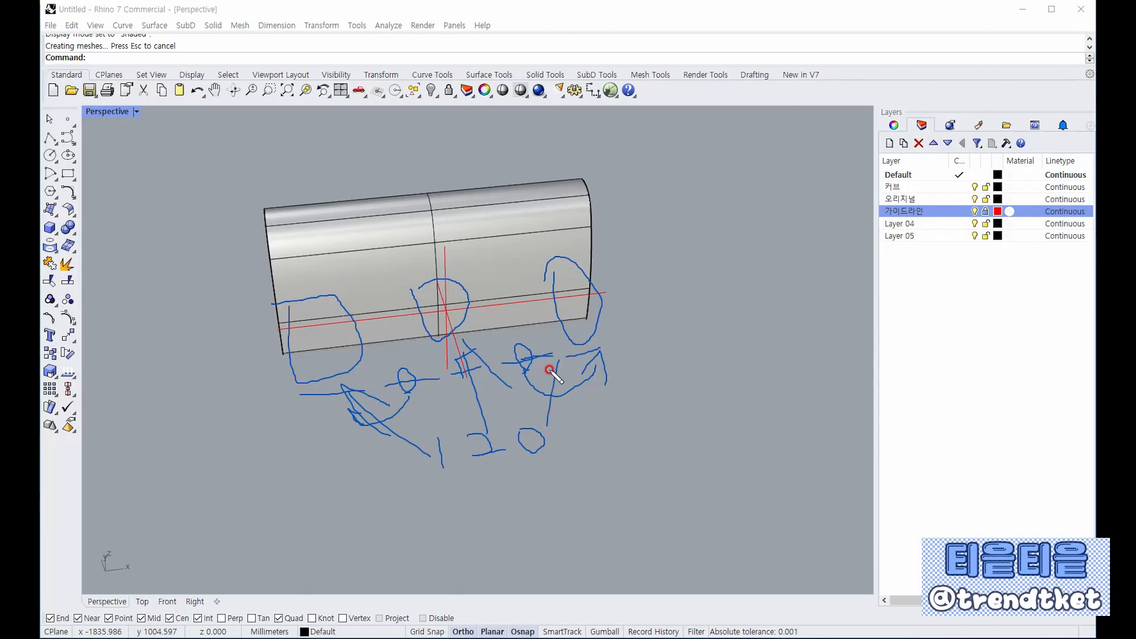
mouse_move(367, 488)
left_mouse_down()
mouse_move(349, 496)
mouse_move(417, 505)
mouse_move(355, 530)
left_mouse_up()
mouse_move(426, 496)
left_mouse_down()
mouse_move(435, 515)
mouse_move(421, 488)
left_mouse_up()
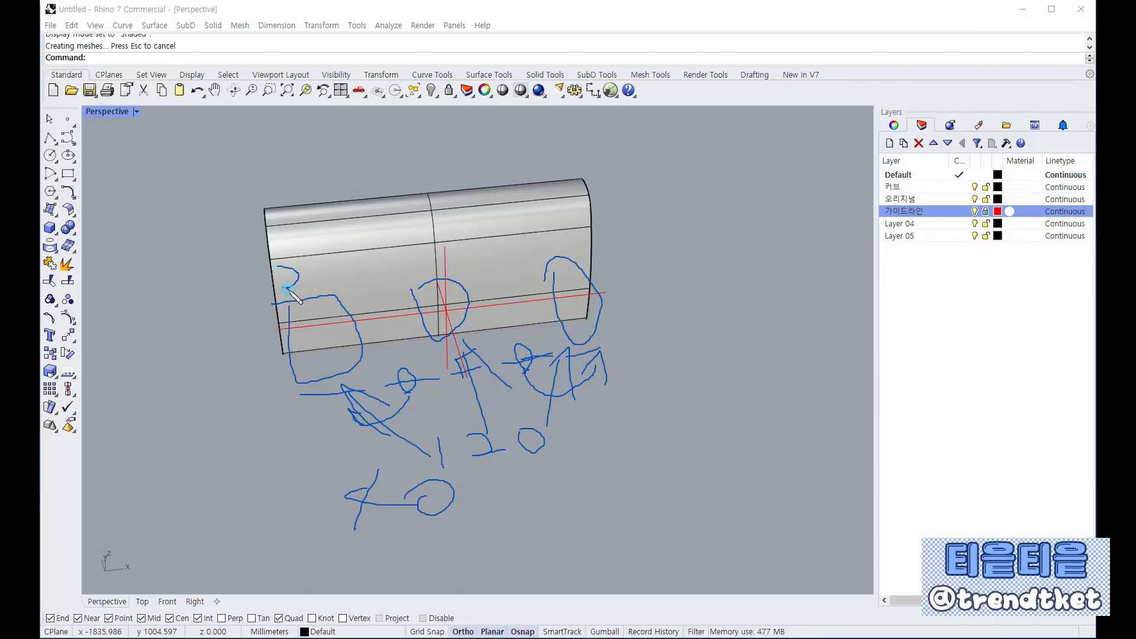
mouse_move(320, 264)
left_mouse_down()
mouse_move(303, 298)
mouse_move(358, 277)
left_mouse_up()
mouse_move(319, 327)
left_mouse_down()
mouse_move(301, 361)
mouse_move(312, 361)
left_mouse_up()
left_click_drag(304, 339, 268, 383)
mouse_move(327, 347)
left_mouse_down()
mouse_move(319, 357)
mouse_move(344, 344)
left_mouse_up()
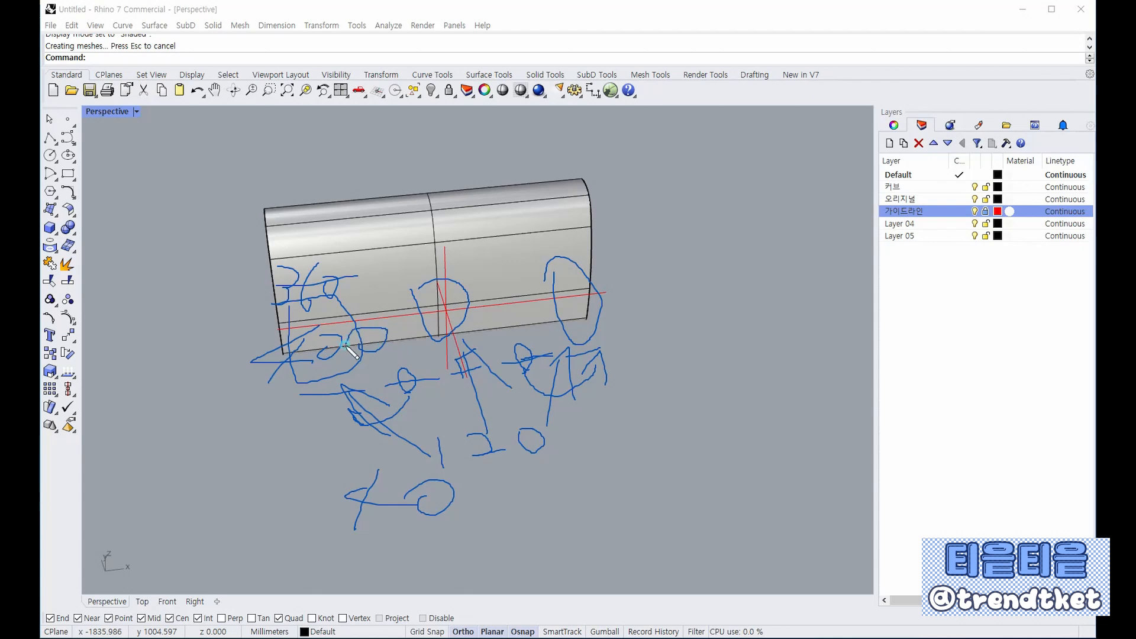
key("Escape")
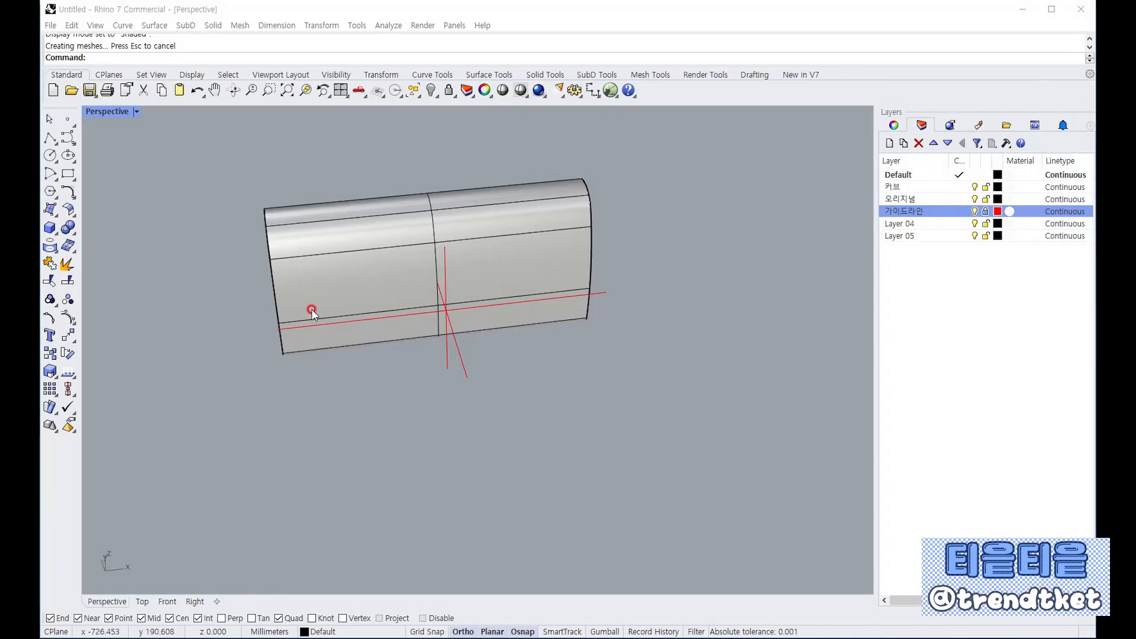
Restore the four-viewport layout, zoom out the Top view and orbit the Perspective view to show the backrest's front and one end
right_click_drag(312, 312, 269, 252)
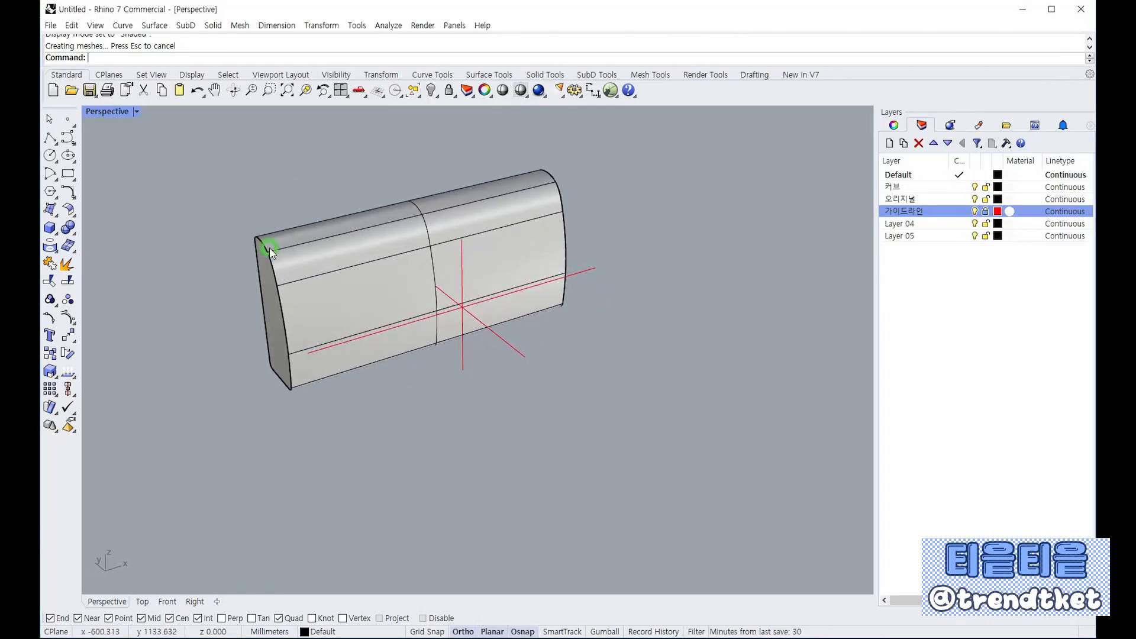
double_click(105, 111)
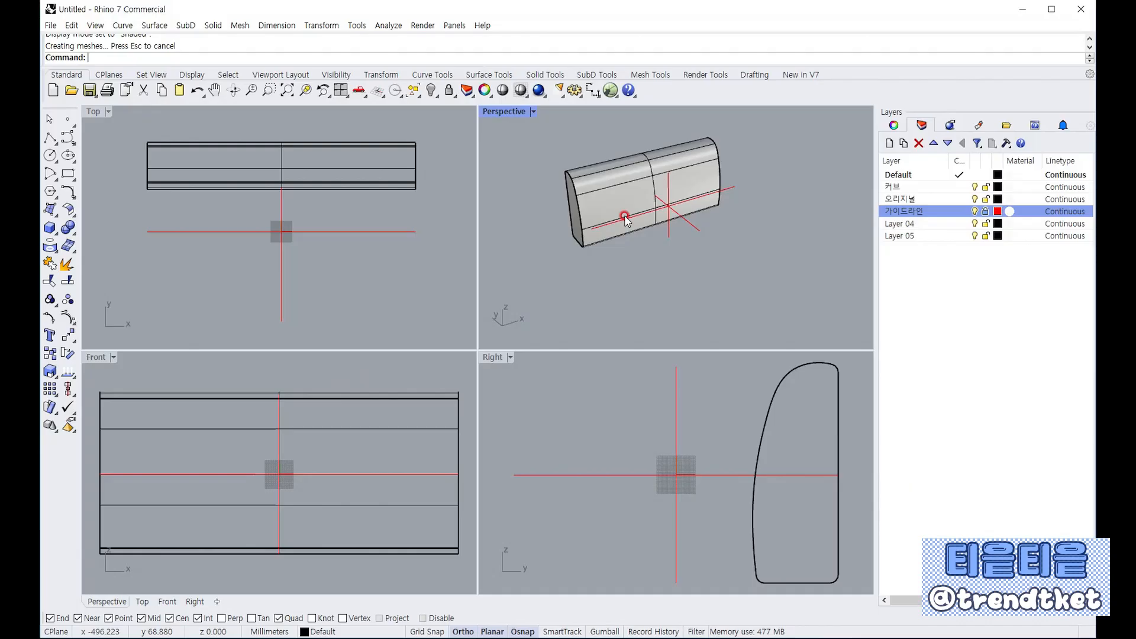
right_click_drag(665, 199, 621, 251)
scroll(271, 194, "up", 2)
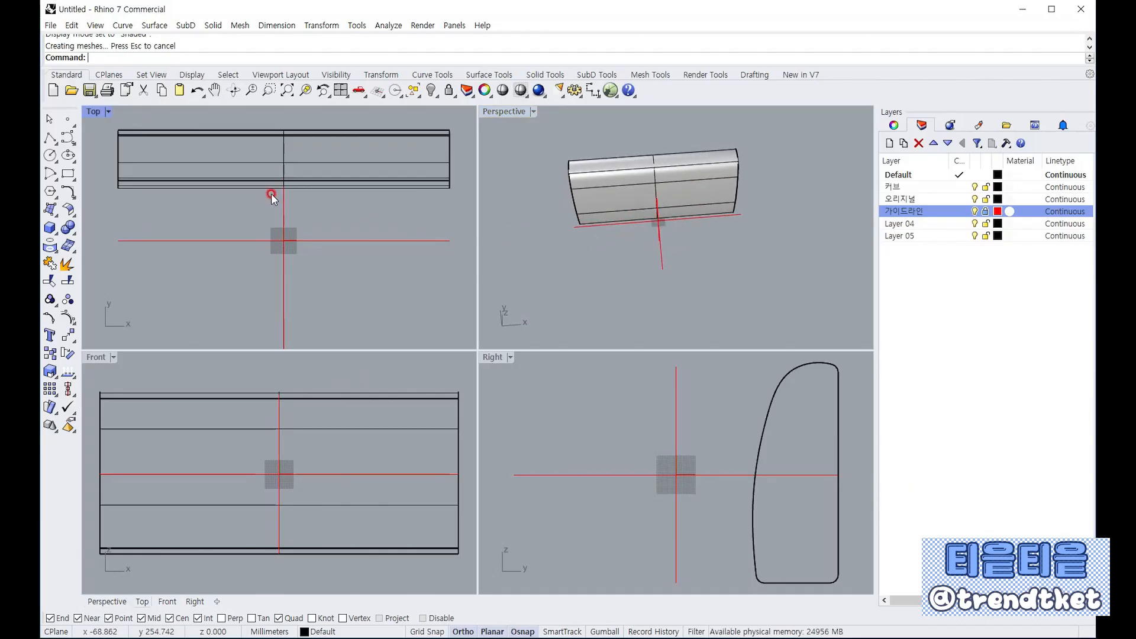
scroll(271, 194, "down", 2)
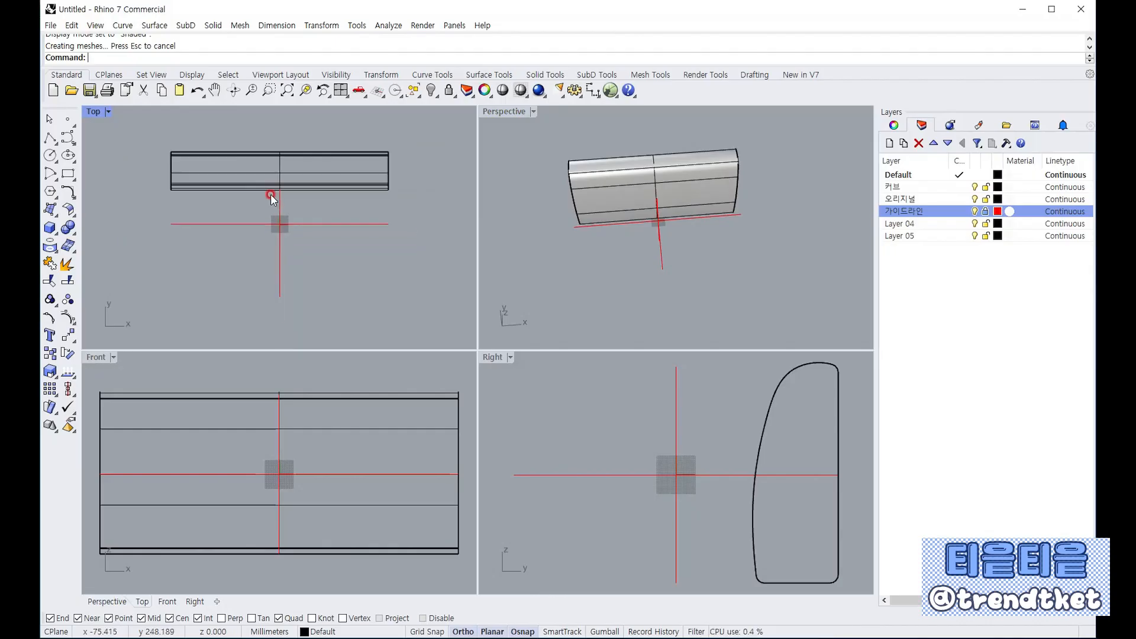
right_click_drag(740, 253, 615, 184)
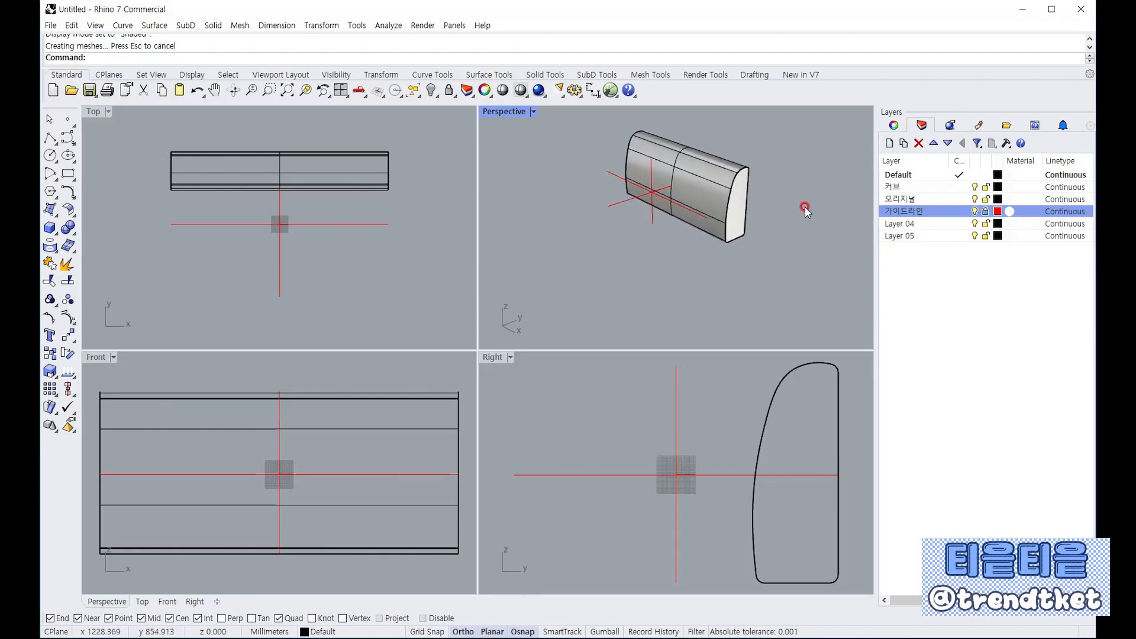
Rename Layer 04 as 등받
right_click(899, 224)
left_click(949, 321)
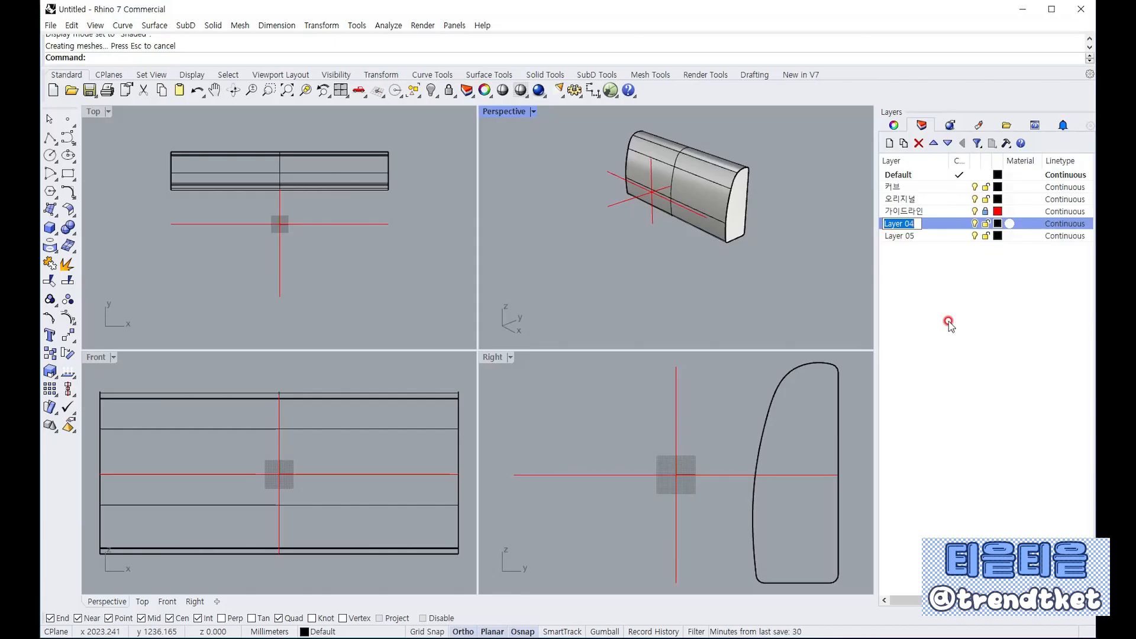
type("드")
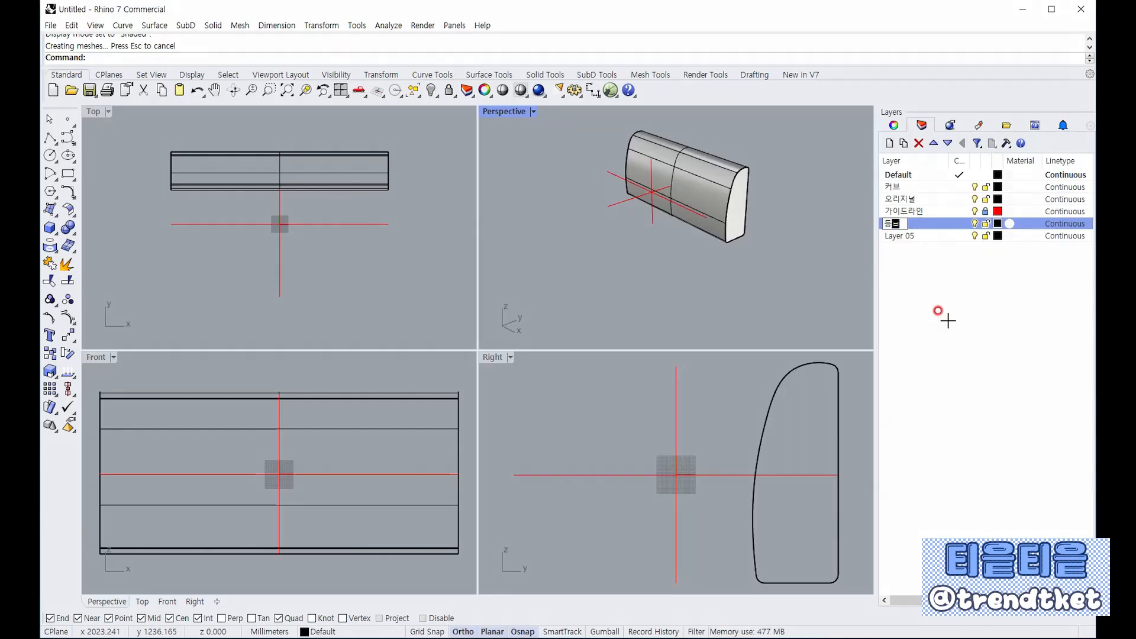
left_click(946, 319)
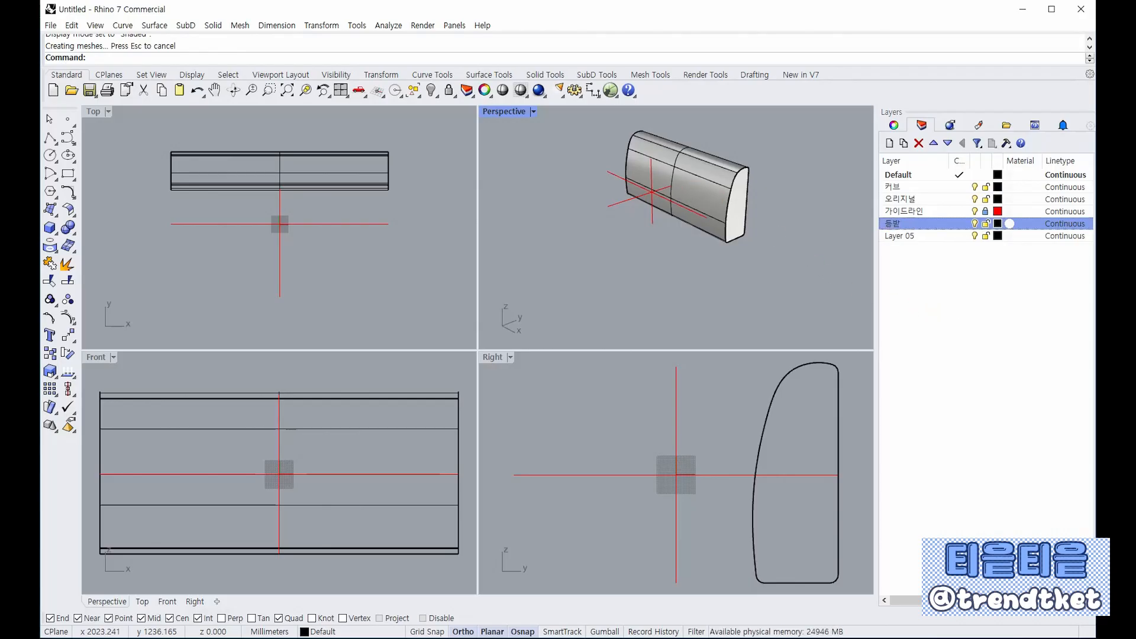
Assign the extruded backrest solid to the 등받 layer
left_click(715, 182)
left_click(893, 124)
left_click(1078, 211)
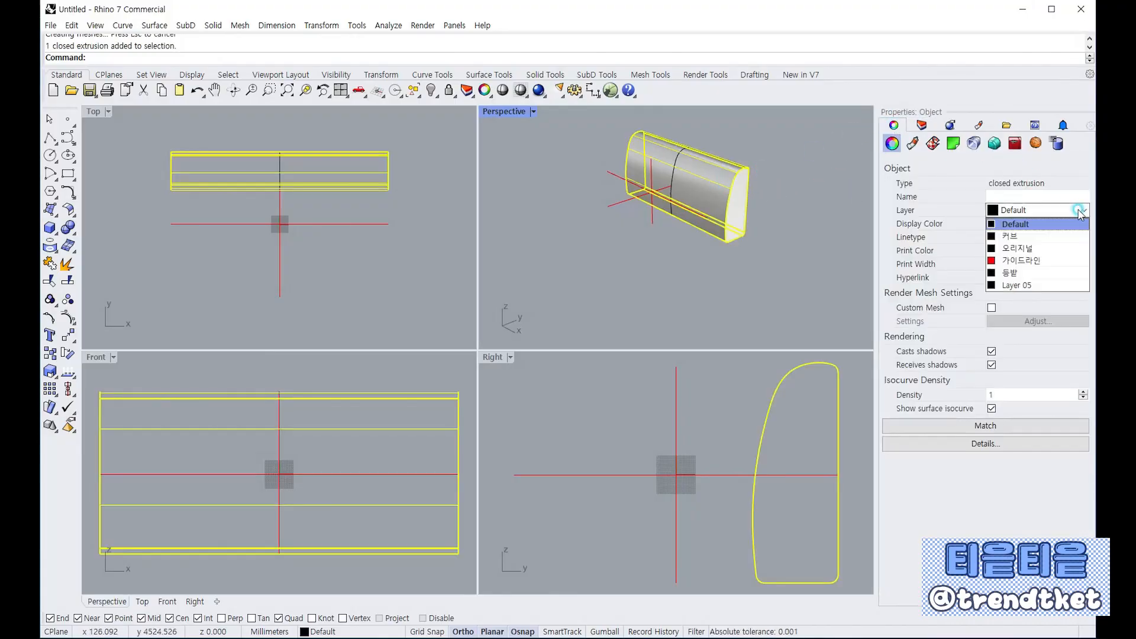
left_click(1018, 274)
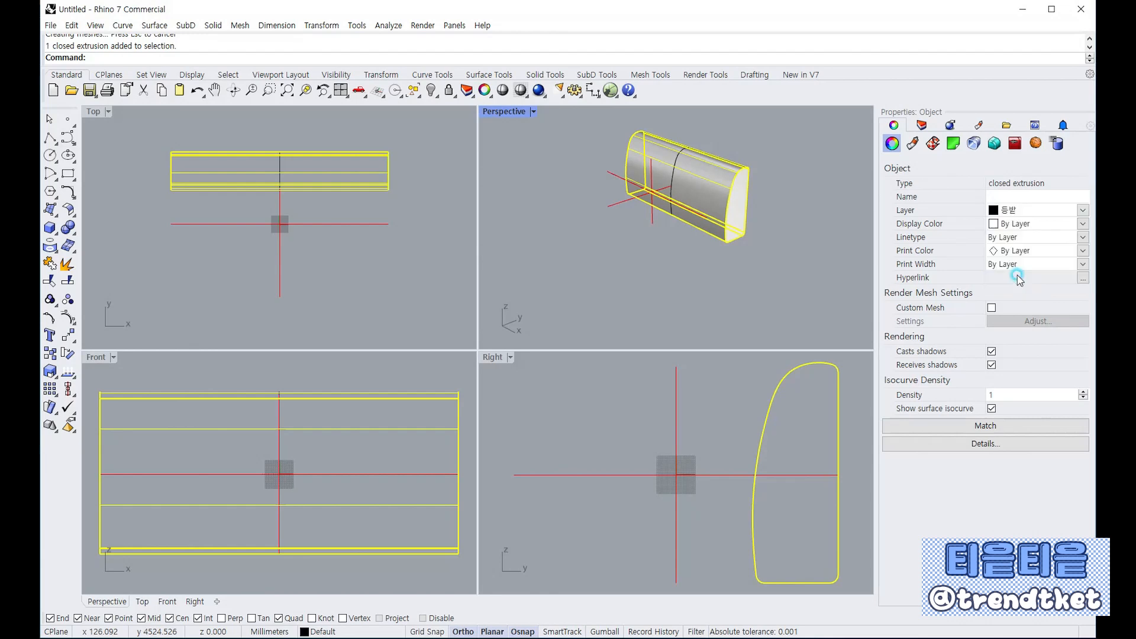
Rename the 등받 layer as 등받이 and clear the backrest selection
left_click(920, 125)
right_click(896, 224)
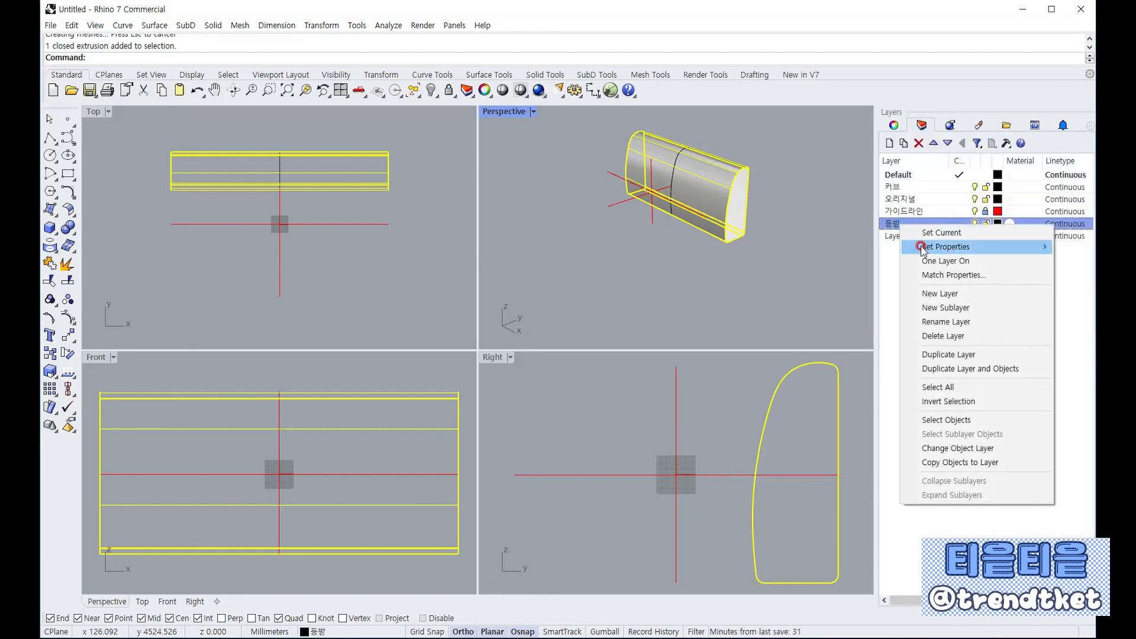
left_click(941, 323)
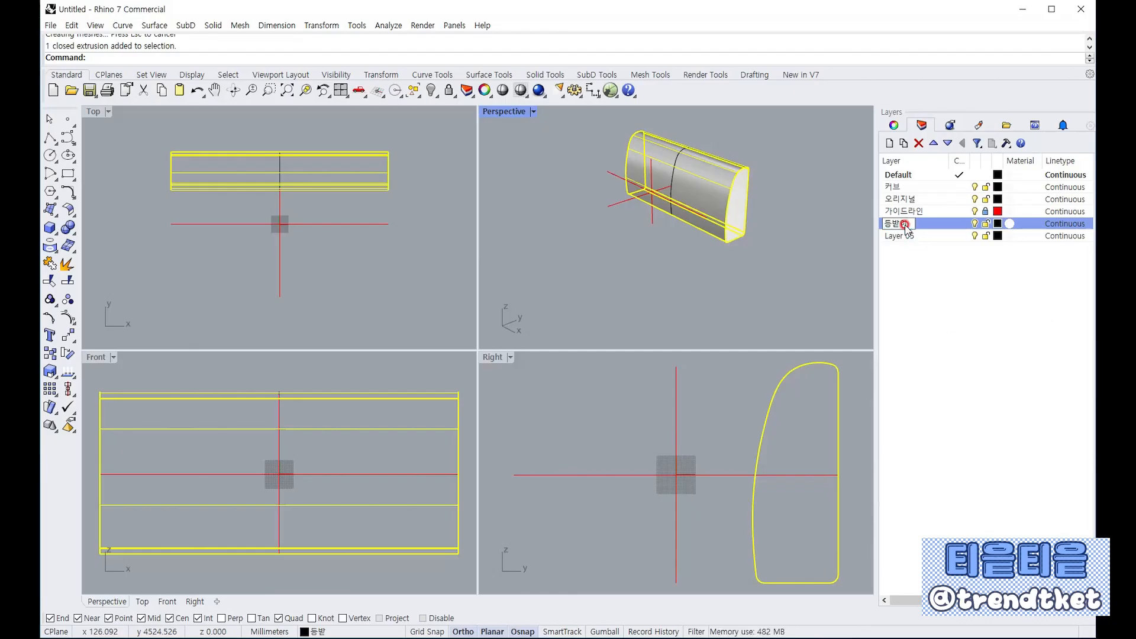
left_click(938, 296)
left_click(791, 203)
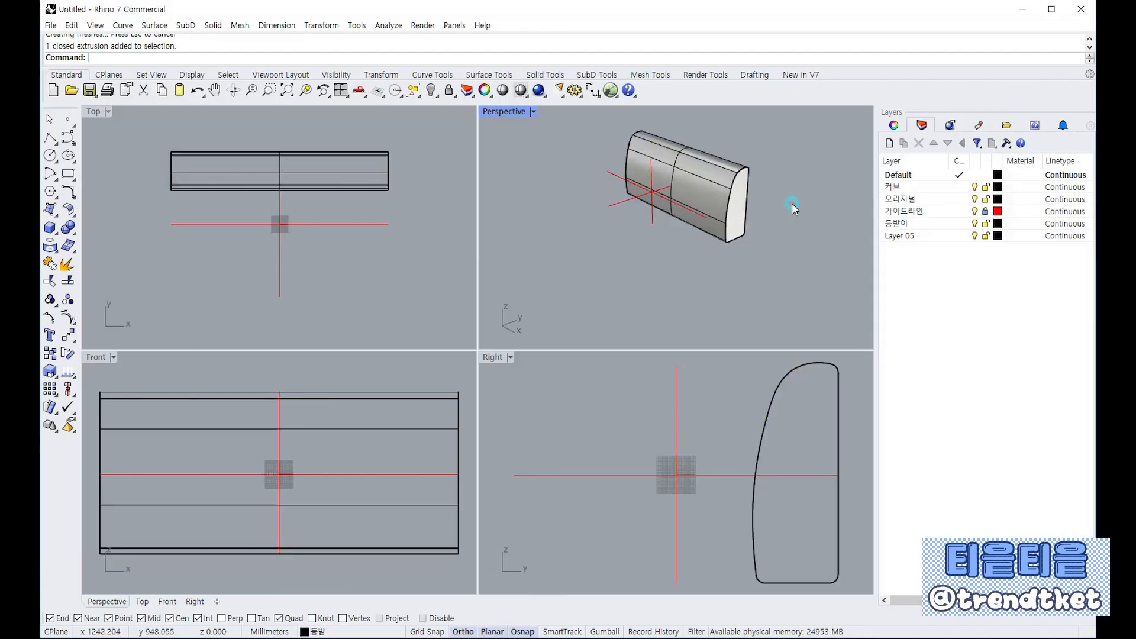
Draw a 400 mm horizontal polyline in the Top view, in open space in front of the backrest
right_click_drag(594, 197, 728, 170)
right_click_drag(729, 207, 682, 217)
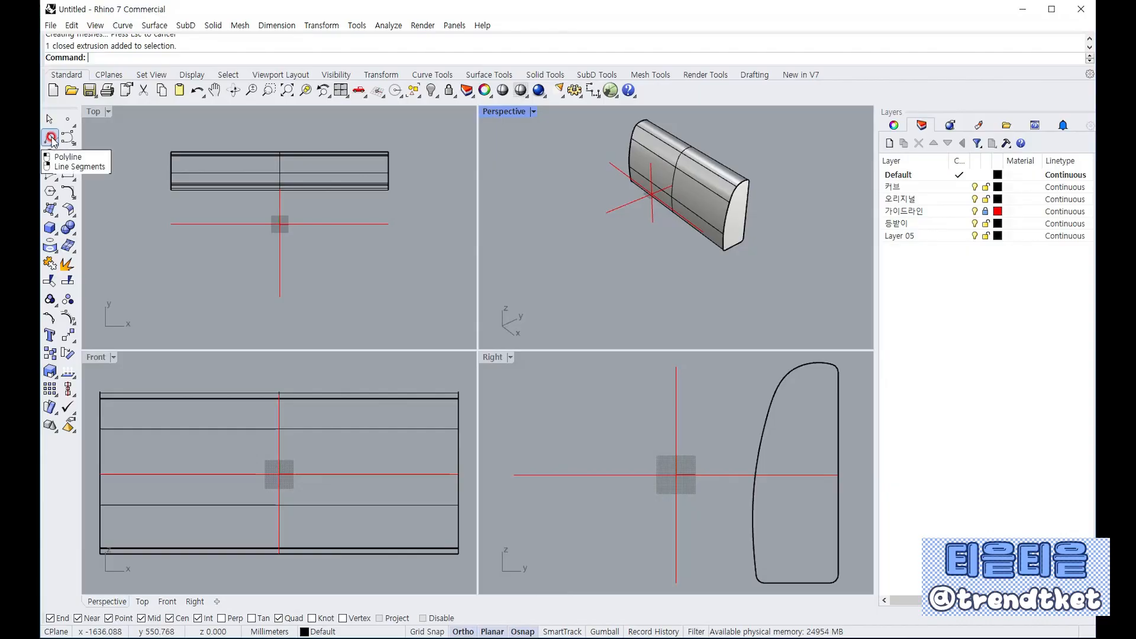
left_click(50, 139)
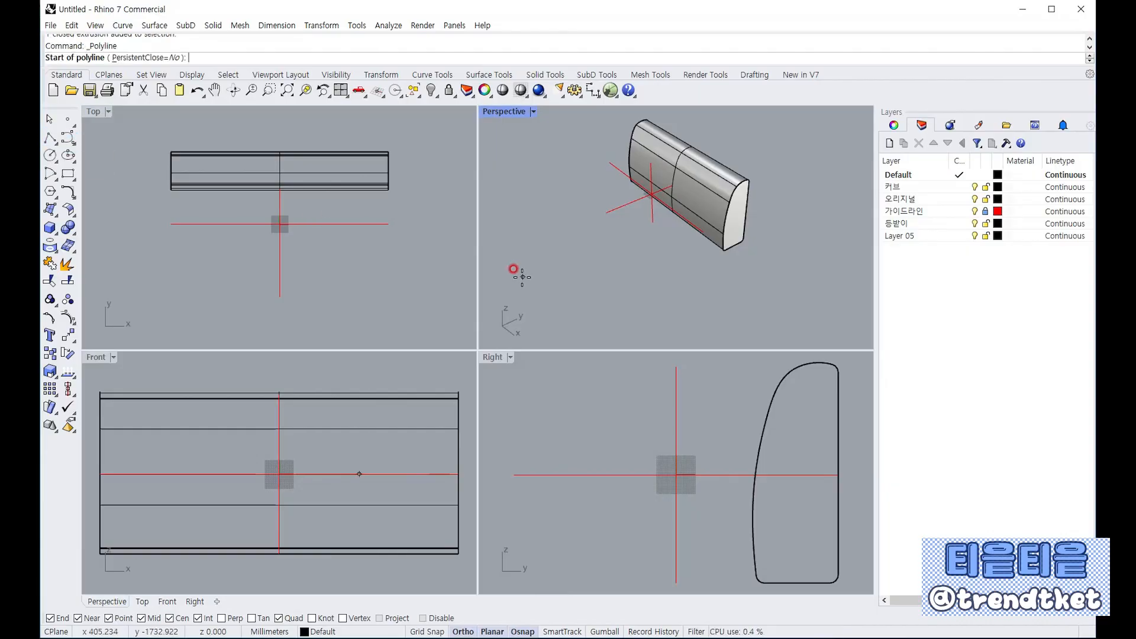
scroll(343, 176, "down", 6)
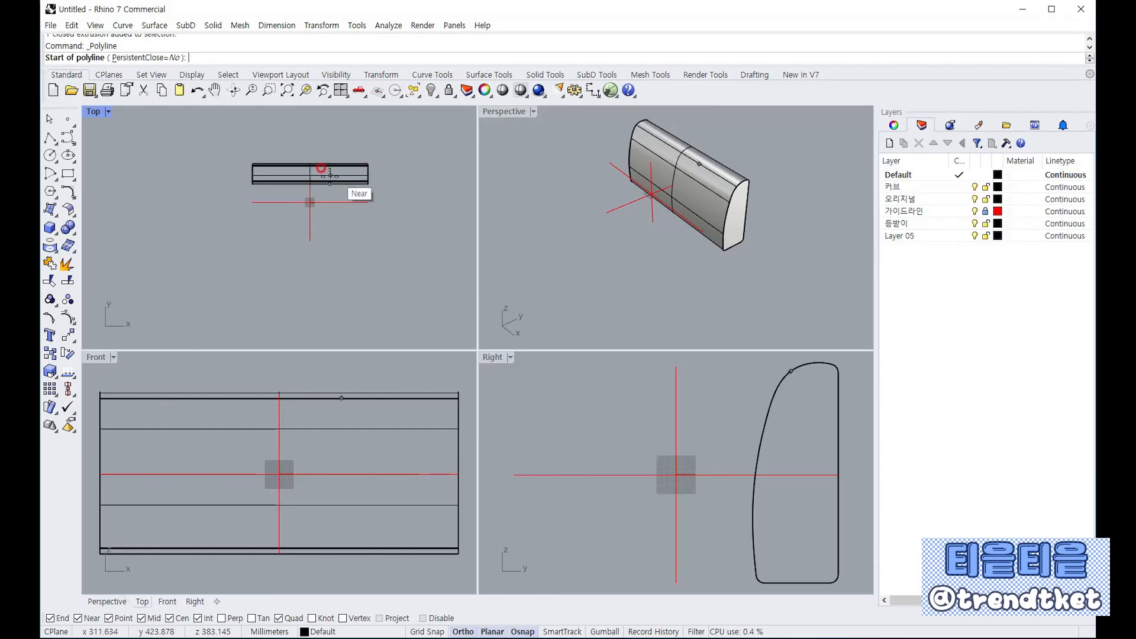
scroll(354, 220, "up", 6)
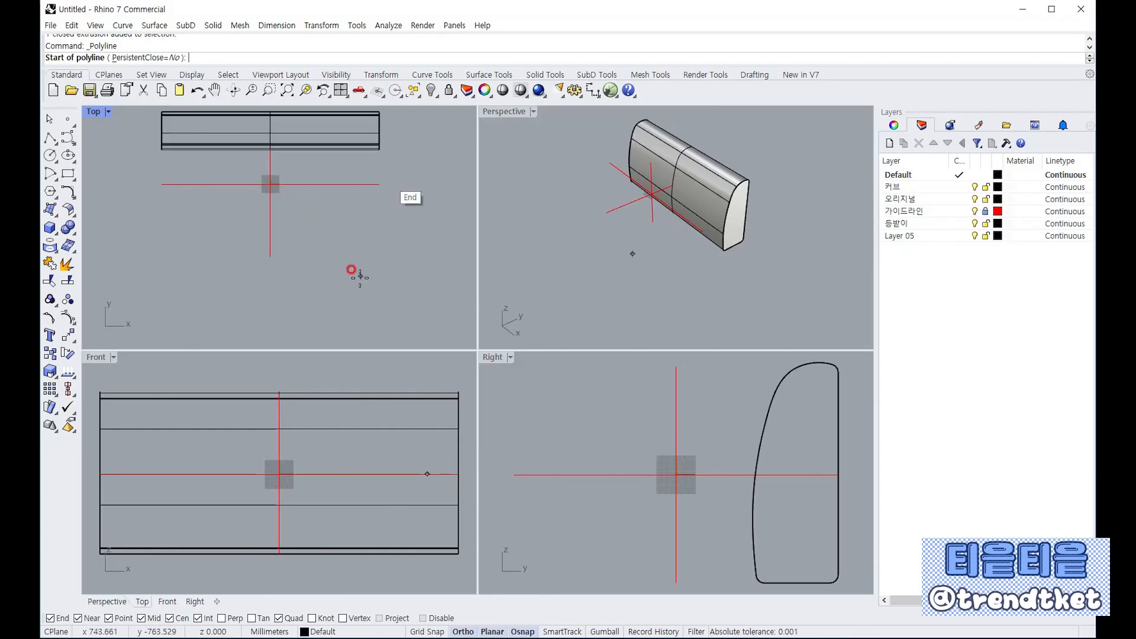
left_click(298, 300)
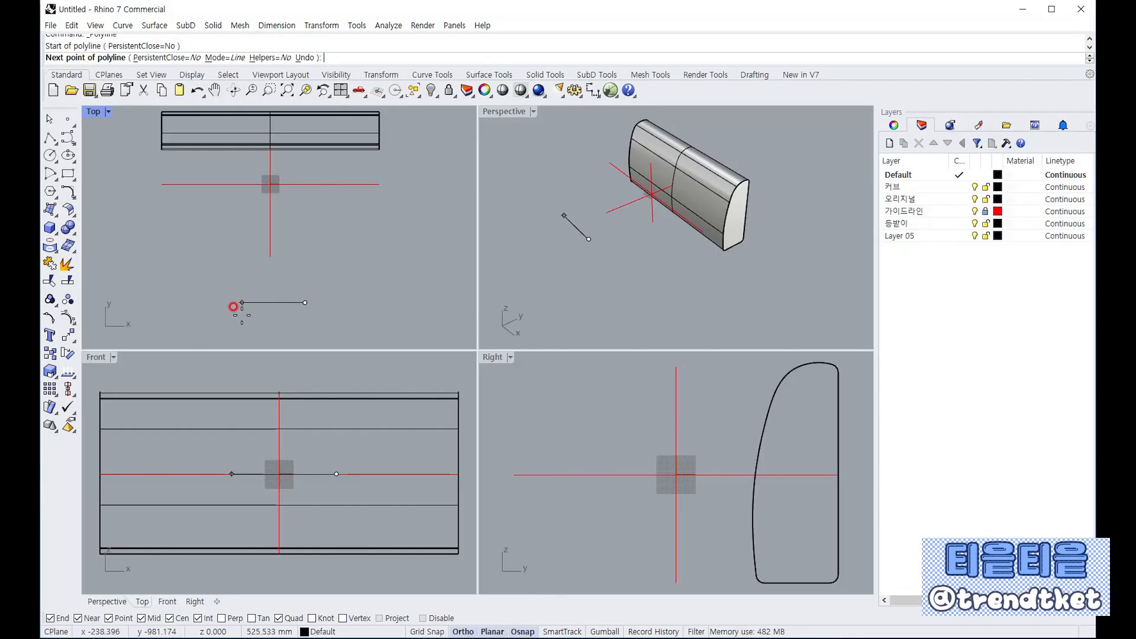
type("400")
key("Return")
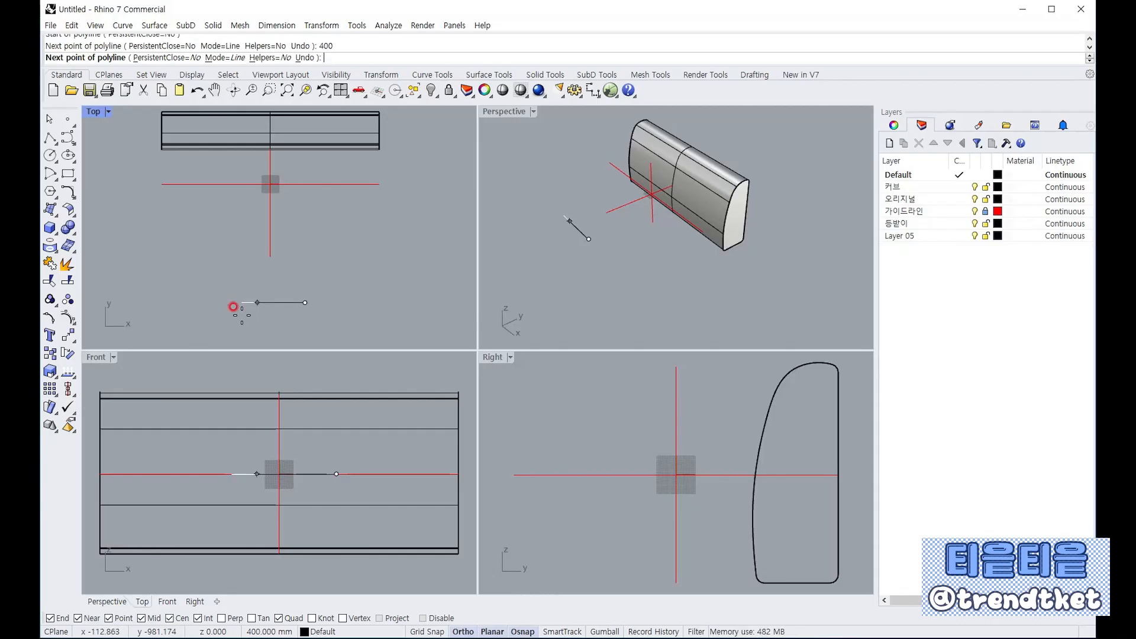
key("Return")
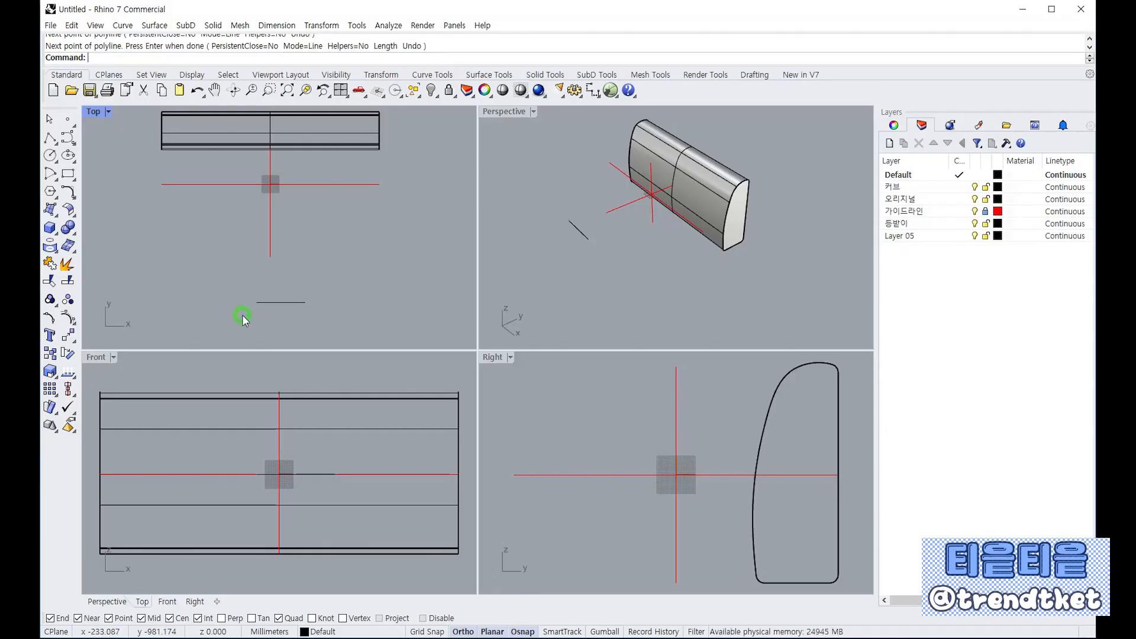
Move the 400 mm line by its midpoint onto the front end of the vertical guideline in the Top view
left_click(295, 303)
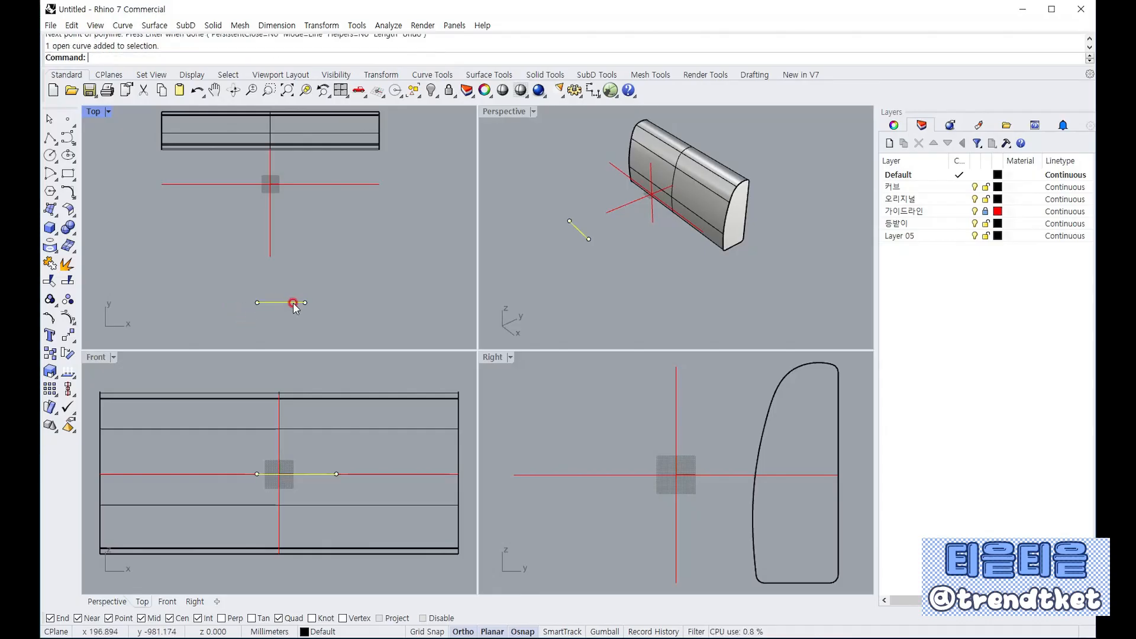
type("m")
key("Return")
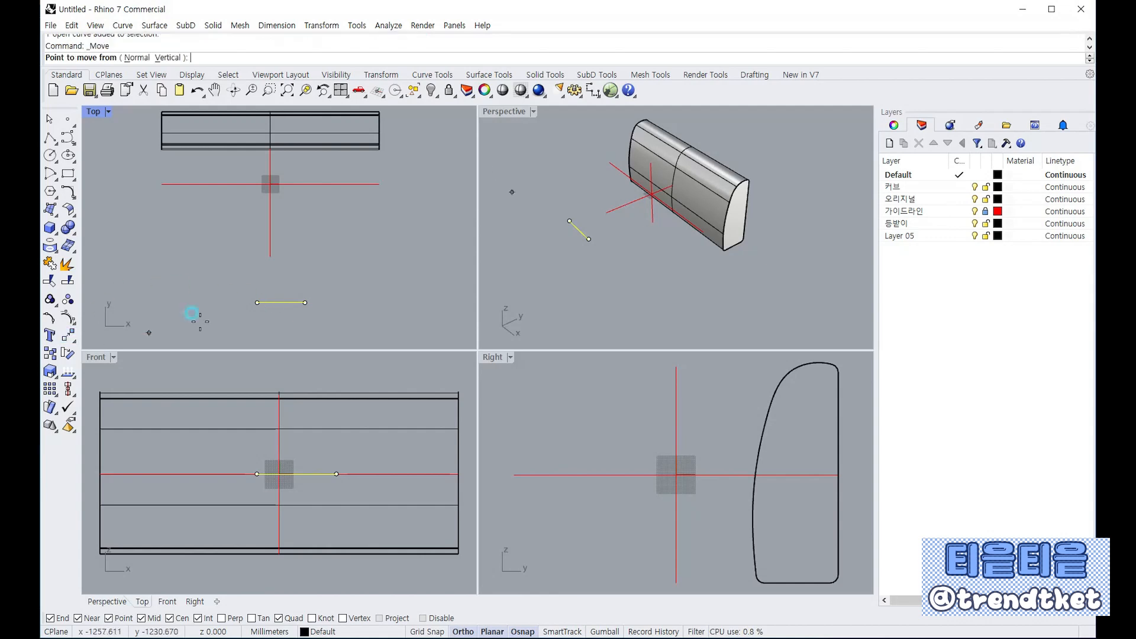
left_click(281, 302)
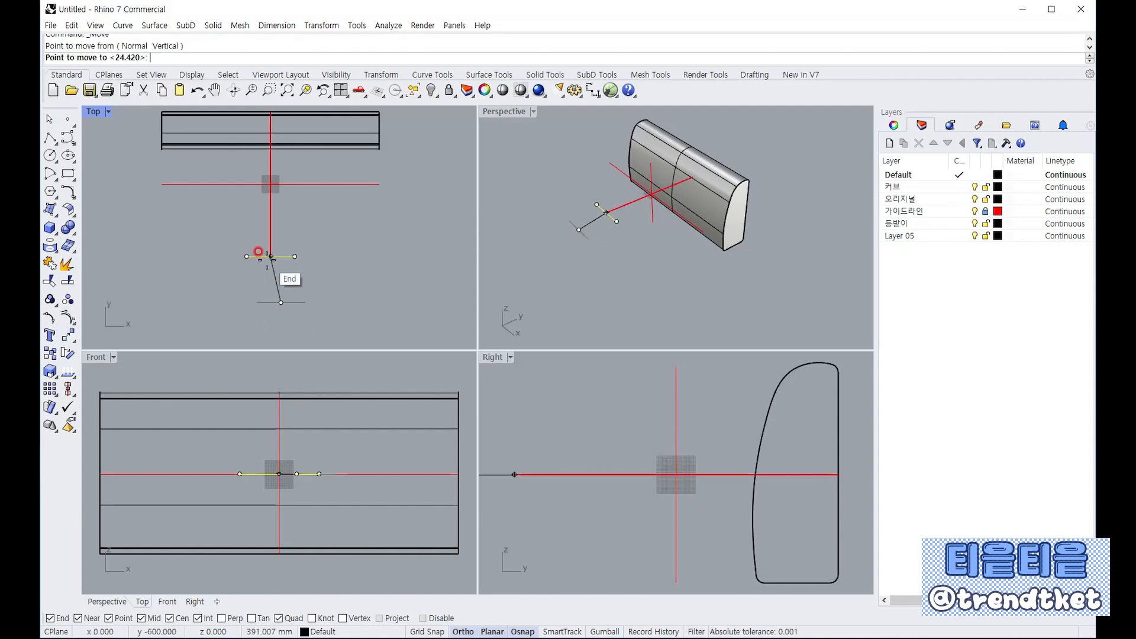
left_click(261, 251)
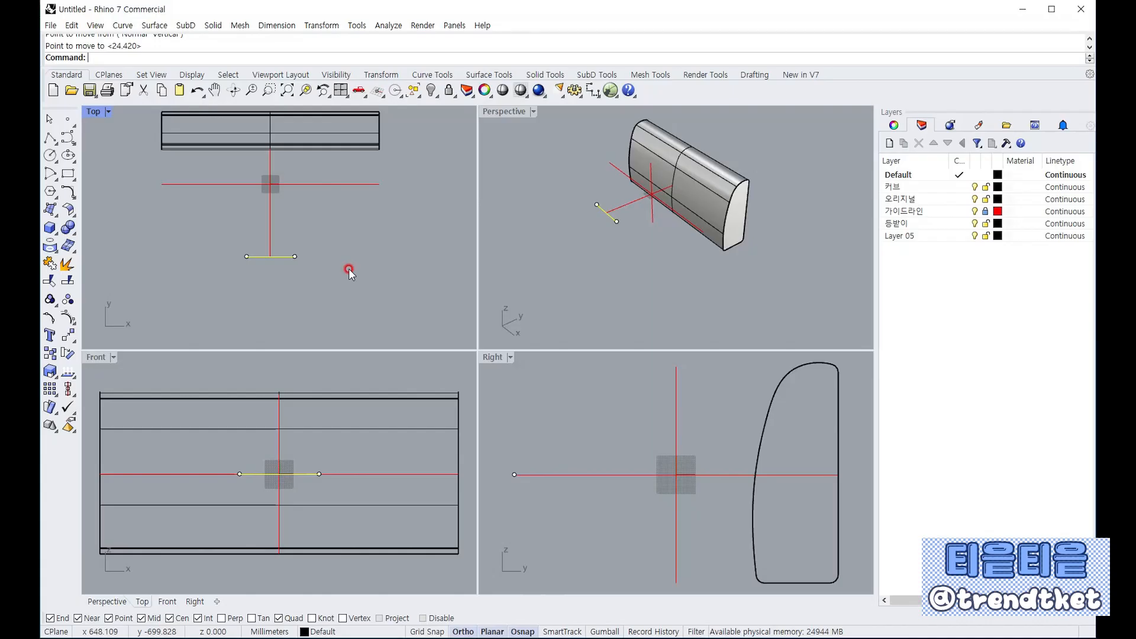
Examine the depth of the backrest's base in the Right view and deselect the line
right_click_drag(644, 278, 606, 240)
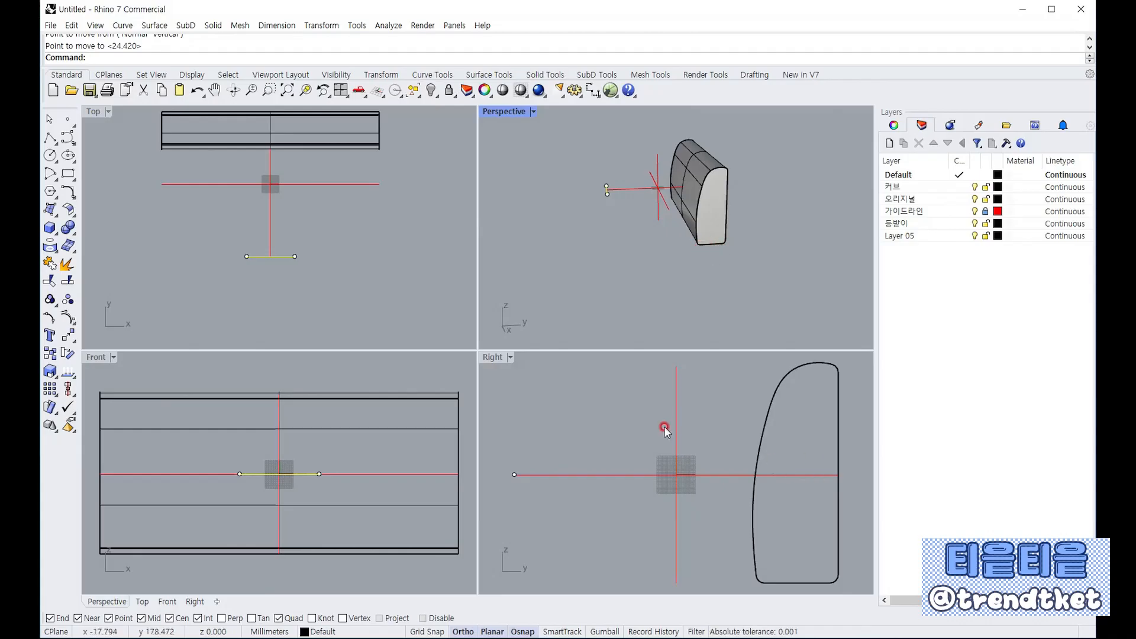
right_click_drag(663, 426, 585, 370)
scroll(680, 426, "down", 4)
scroll(686, 371, "up", 5)
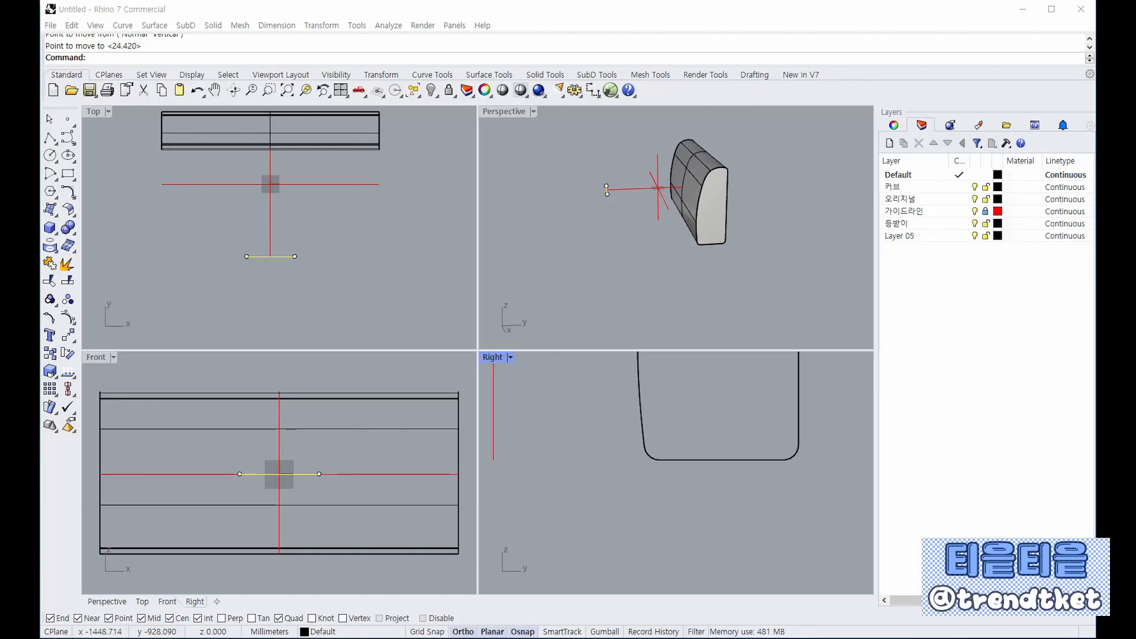
left_click_drag(643, 457, 643, 518)
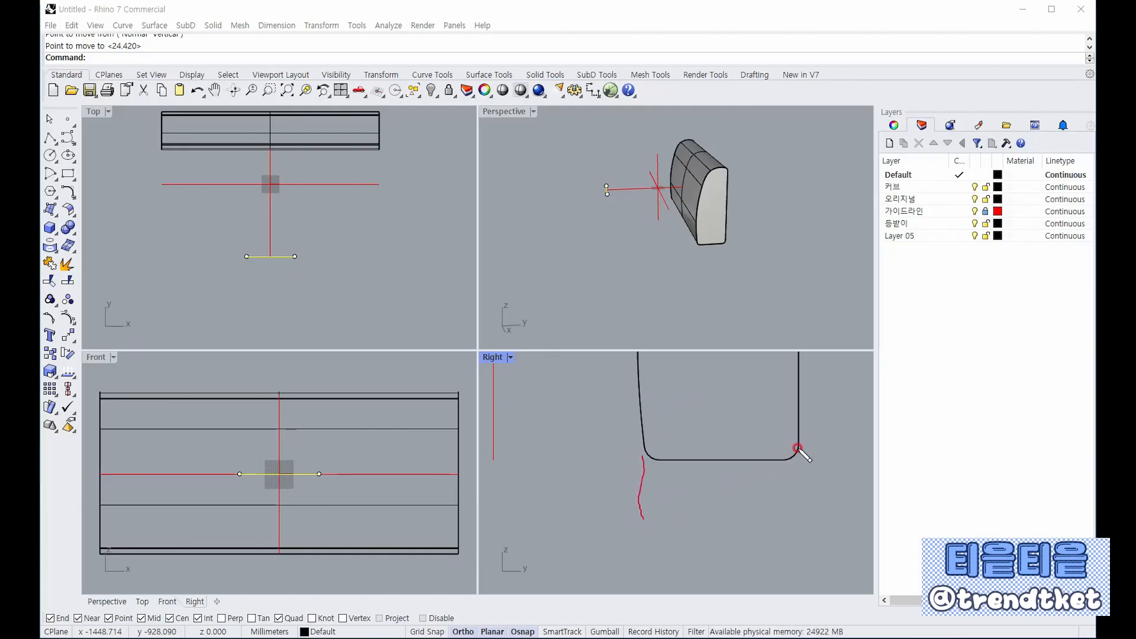
left_click_drag(797, 449, 789, 514)
mouse_move(648, 497)
left_mouse_down()
mouse_move(794, 495)
mouse_move(772, 507)
left_mouse_up()
left_click_drag(641, 491, 649, 502)
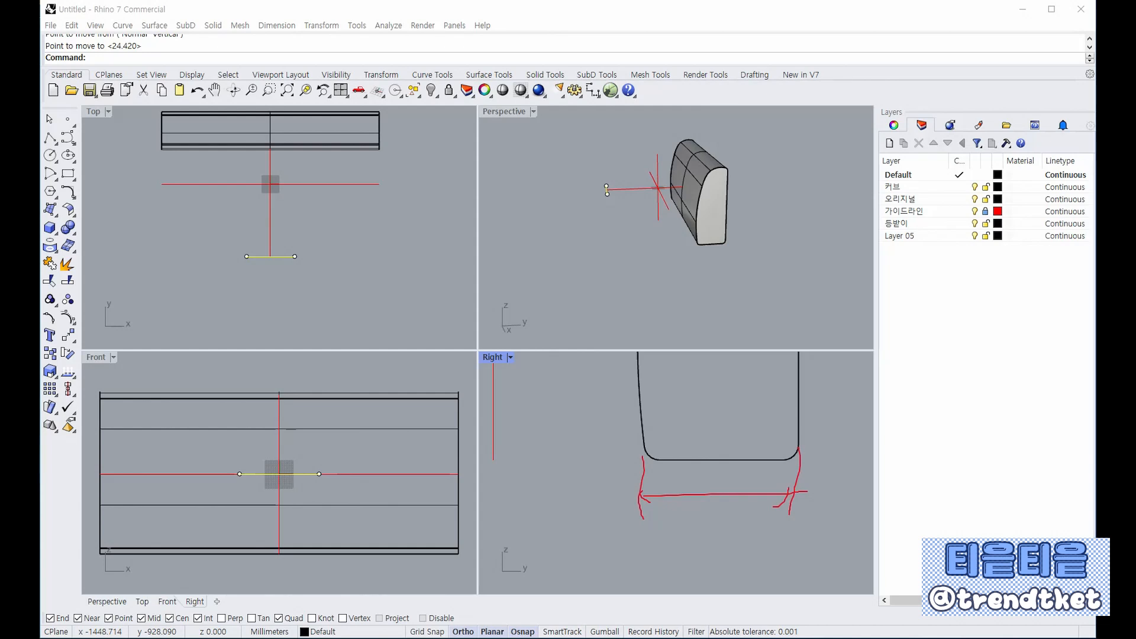
left_click(743, 474)
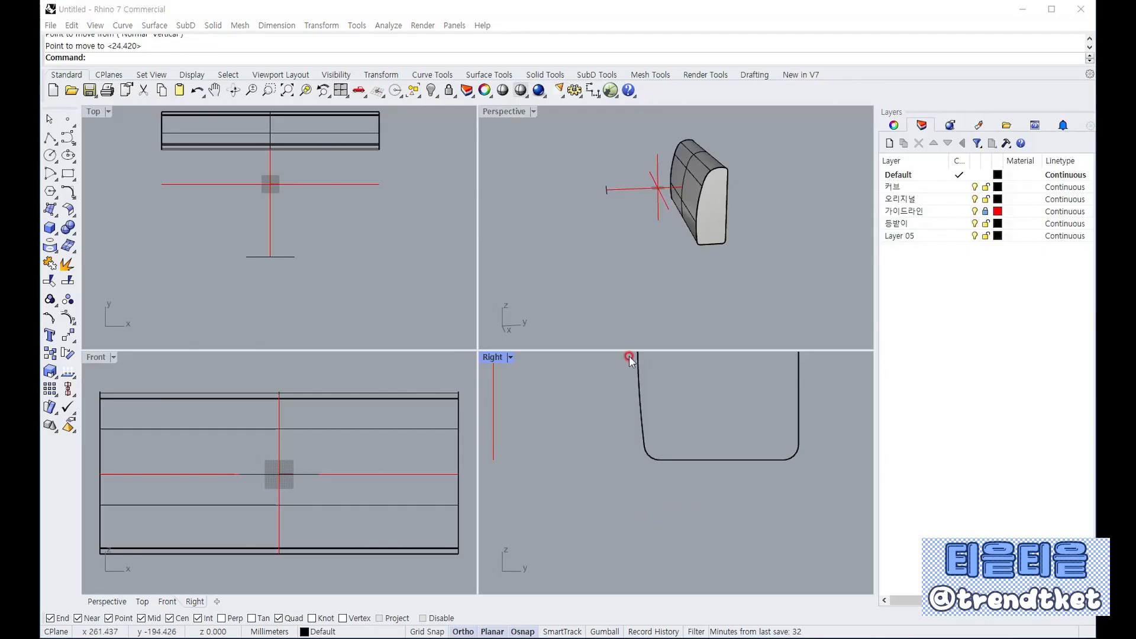
Examine in the Right view how the horizontal guideline's full depth divides between the backrest base and the seat
scroll(749, 406, "down", 5)
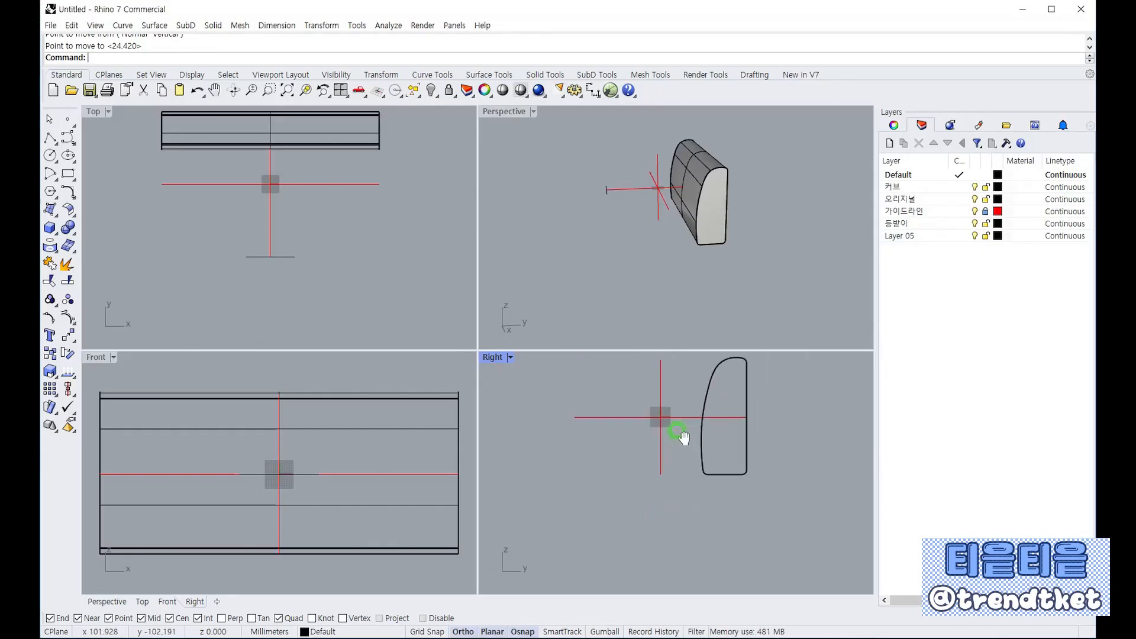
scroll(698, 452, "up", 1)
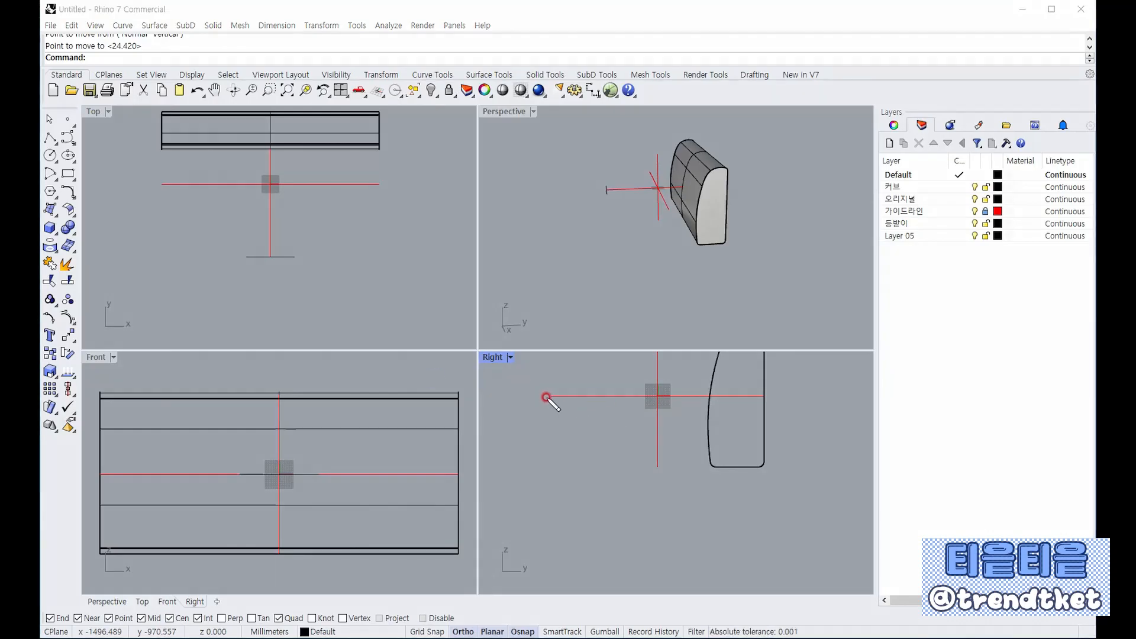
left_click_drag(551, 395, 557, 507)
left_click_drag(763, 394, 764, 508)
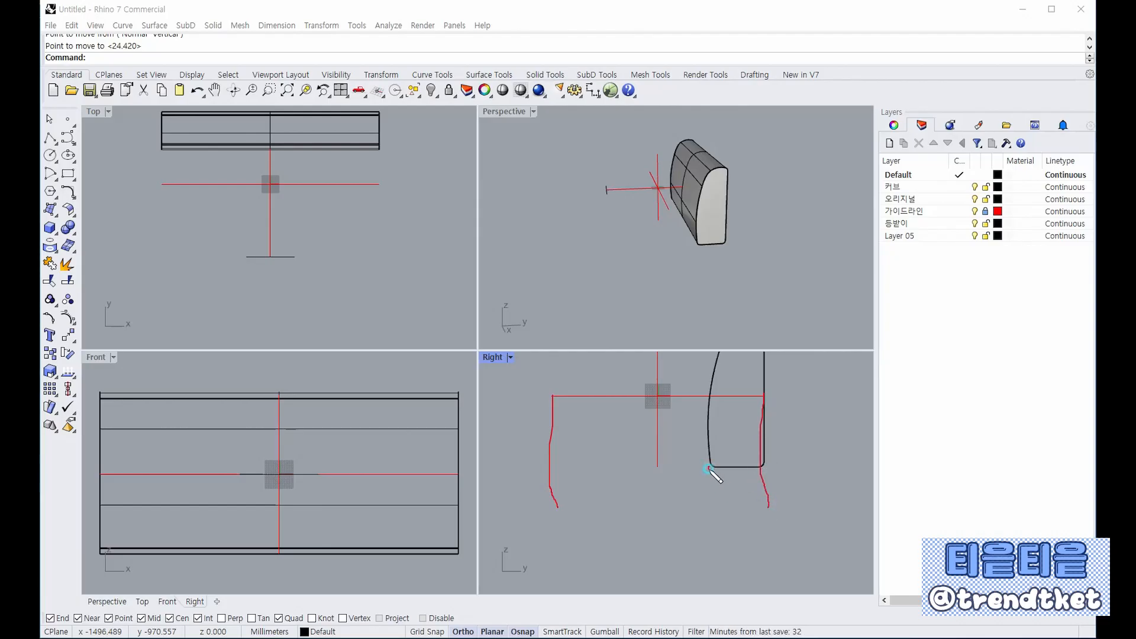
mouse_move(708, 467)
left_mouse_down()
mouse_move(709, 514)
mouse_move(737, 487)
mouse_move(763, 489)
mouse_move(718, 492)
left_mouse_up()
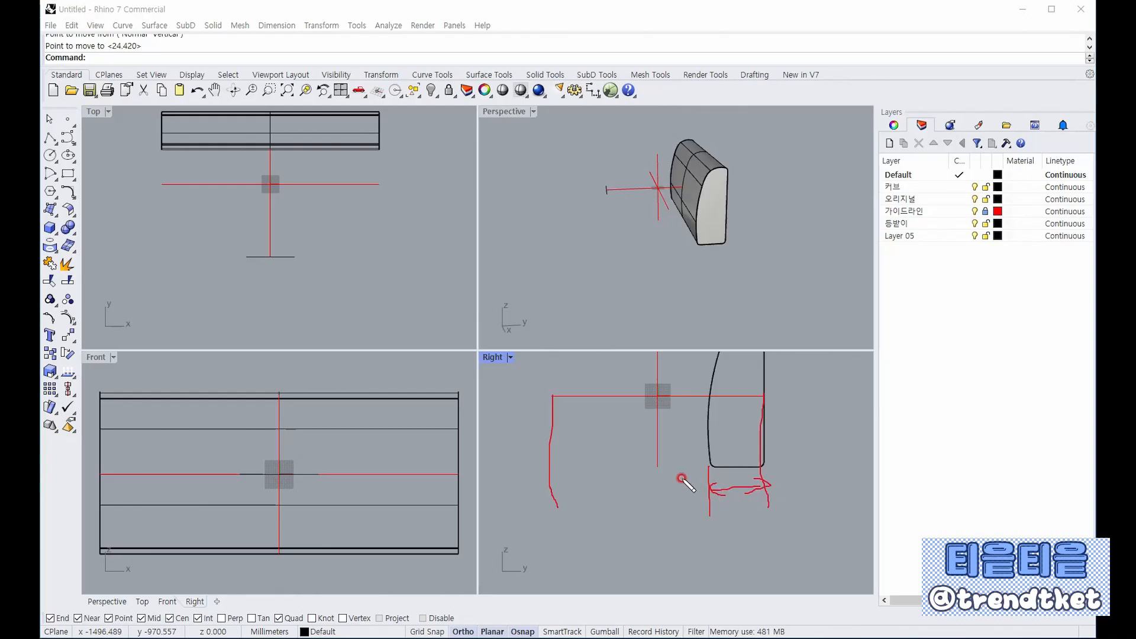
mouse_move(554, 490)
left_mouse_down()
mouse_move(704, 491)
mouse_move(541, 493)
mouse_move(570, 503)
left_mouse_up()
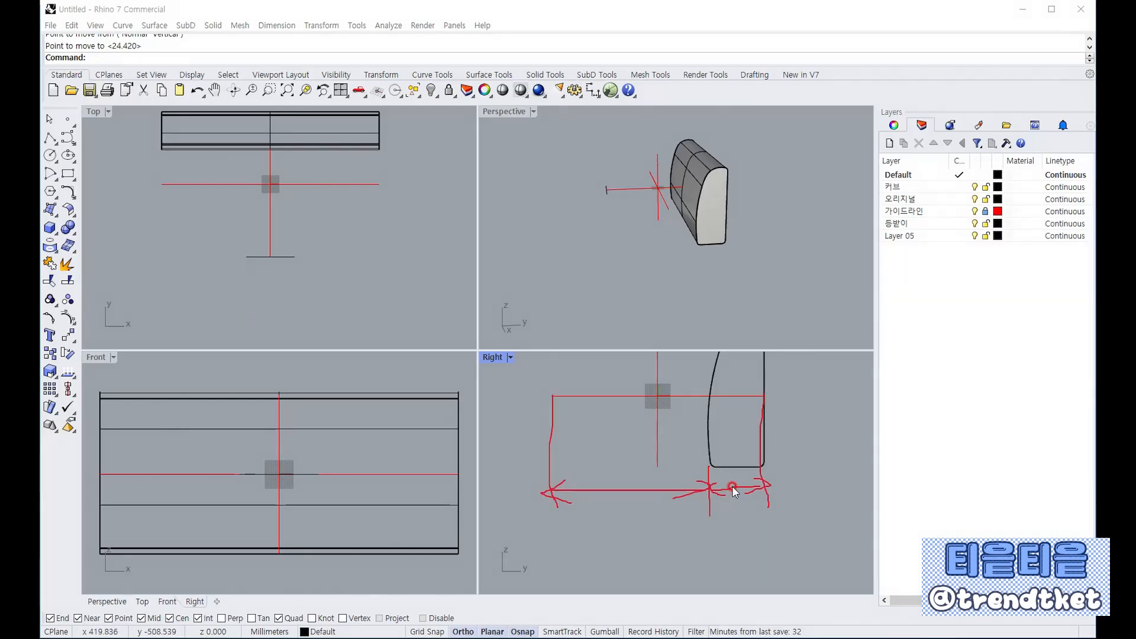
key("Escape")
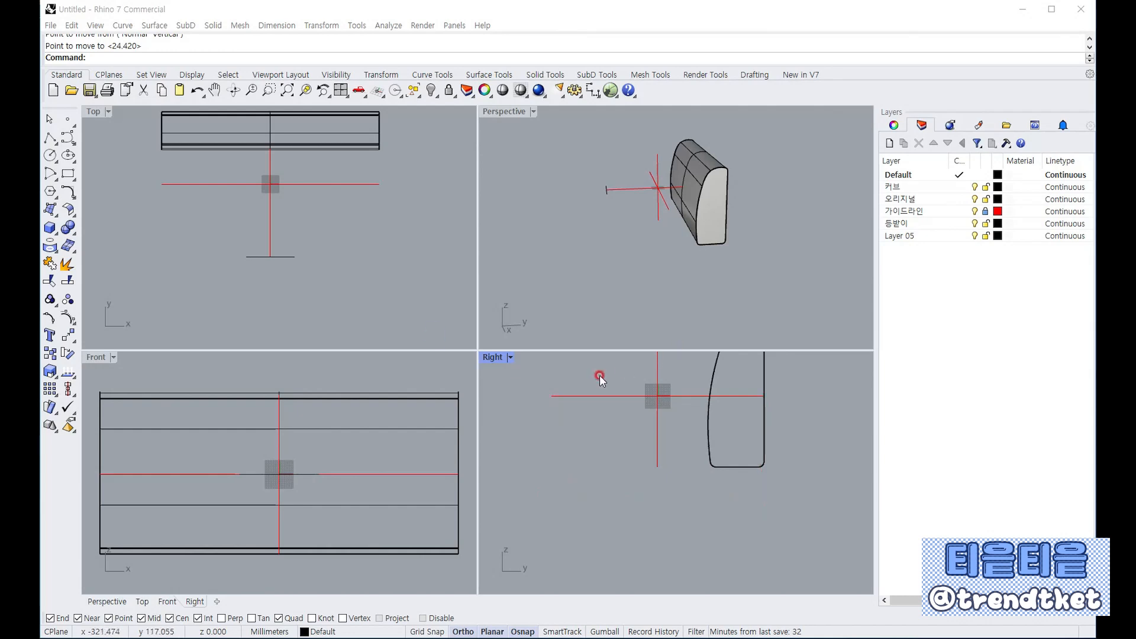
Start a polyline in the maximized Top view at the 400 mm line's right end, with a first segment length of 900 mm
right_click_drag(622, 255, 702, 255)
right_click_drag(645, 402, 703, 478)
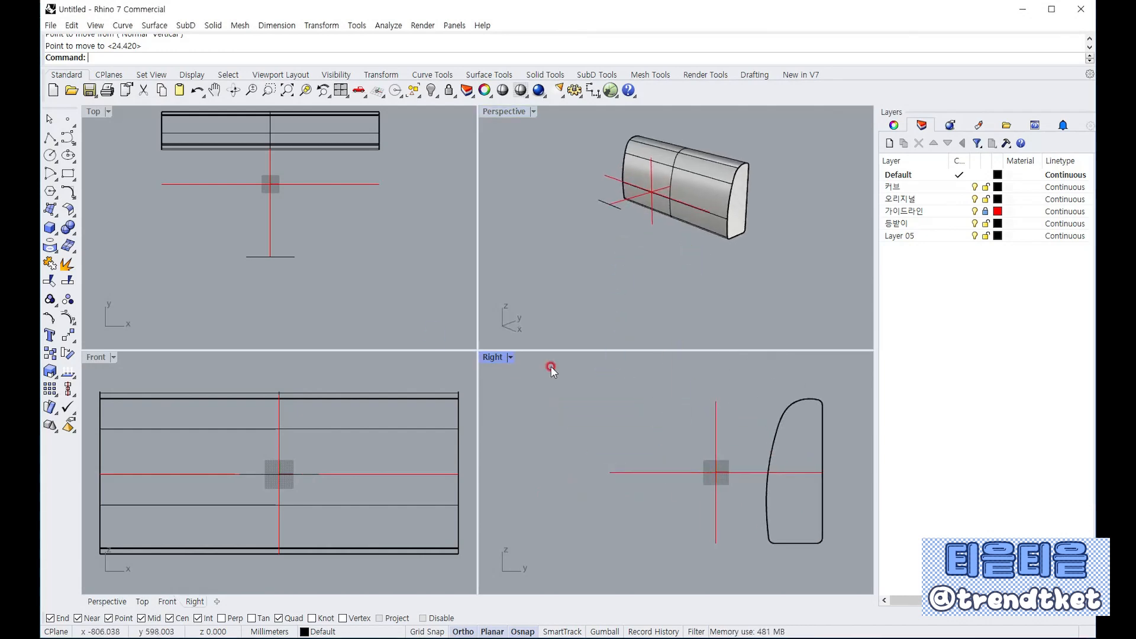
right_click_drag(359, 253, 350, 244)
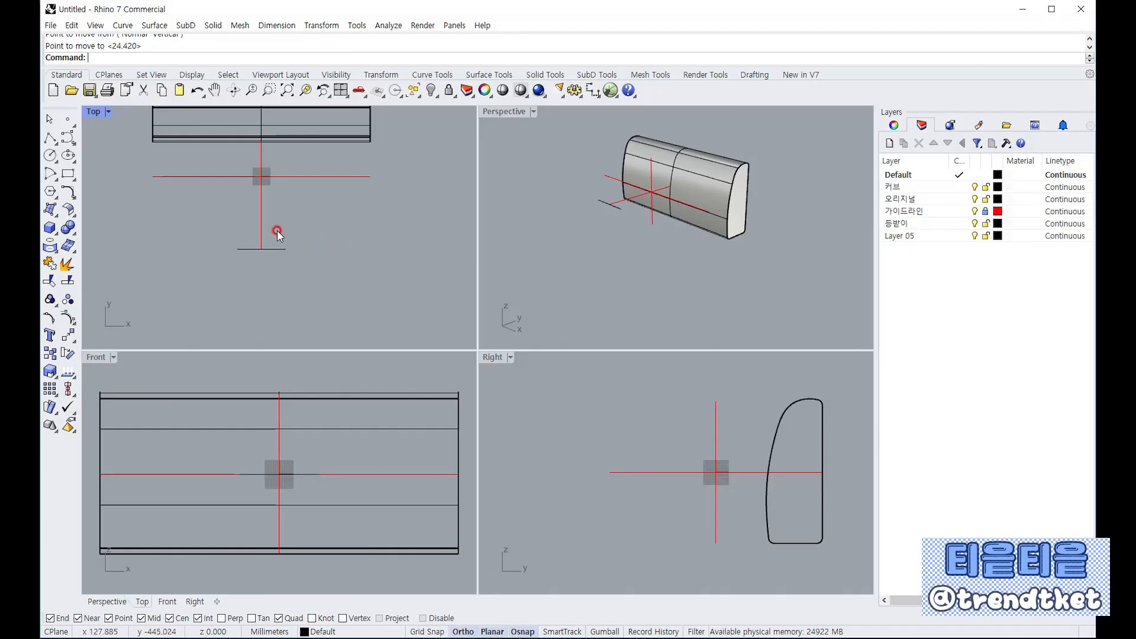
left_click(279, 248)
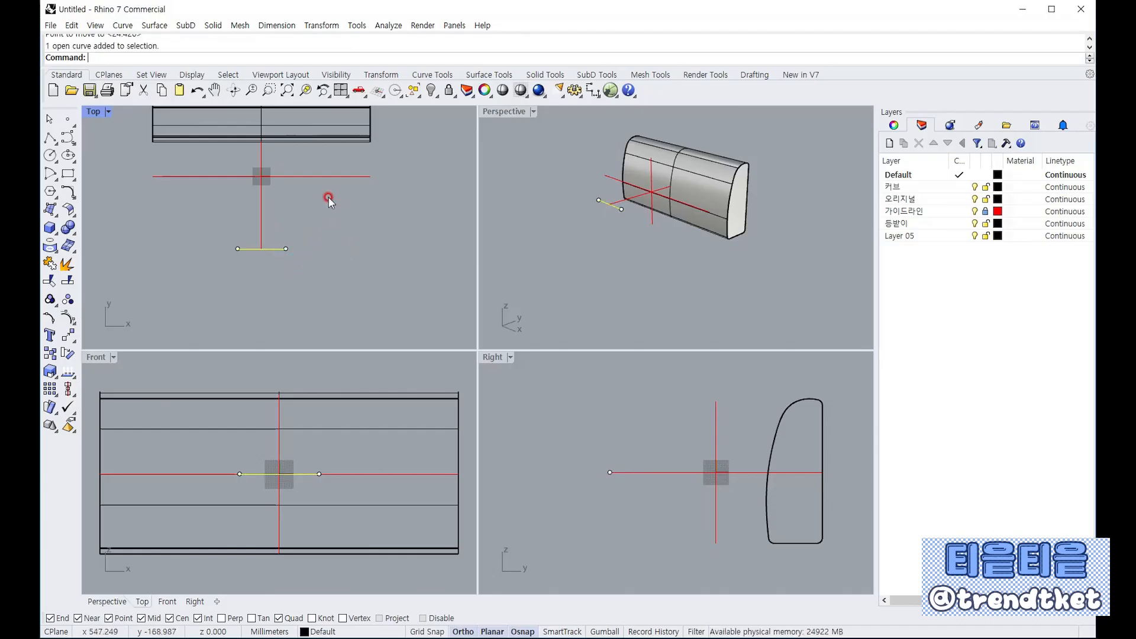
scroll(330, 190, "down", 2)
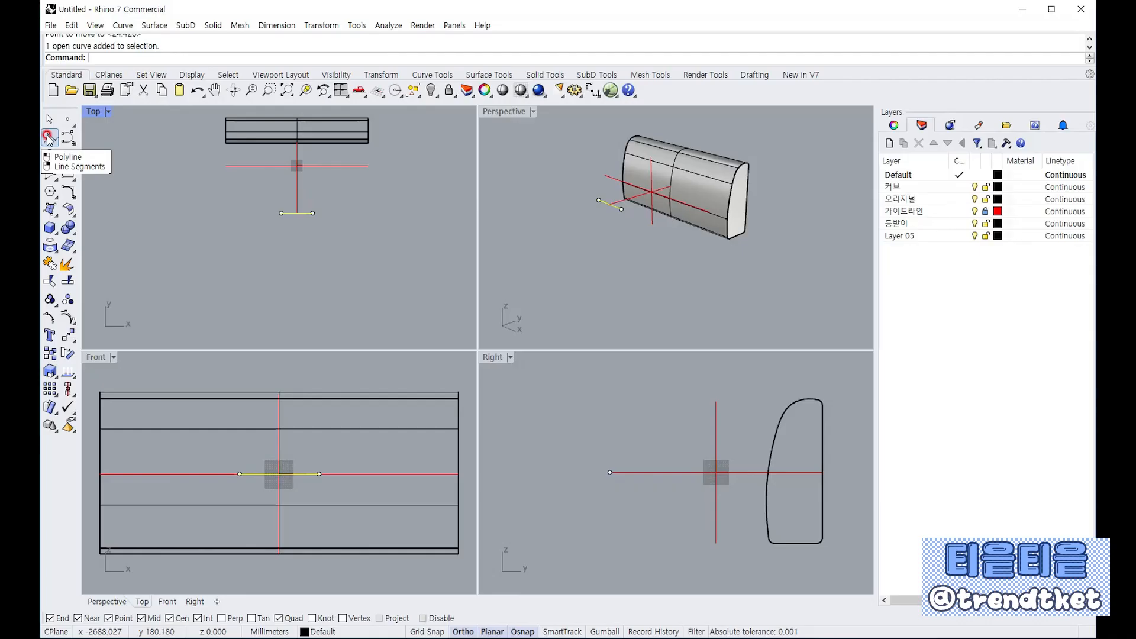
left_click(49, 137)
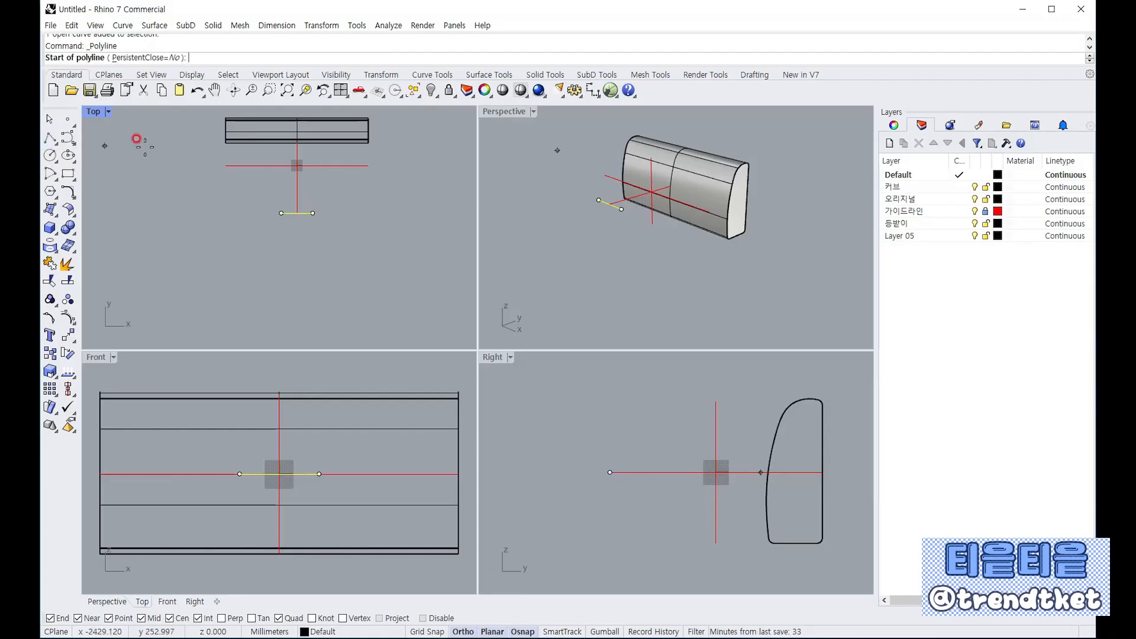
left_click(318, 208)
scroll(310, 152, "up", 2)
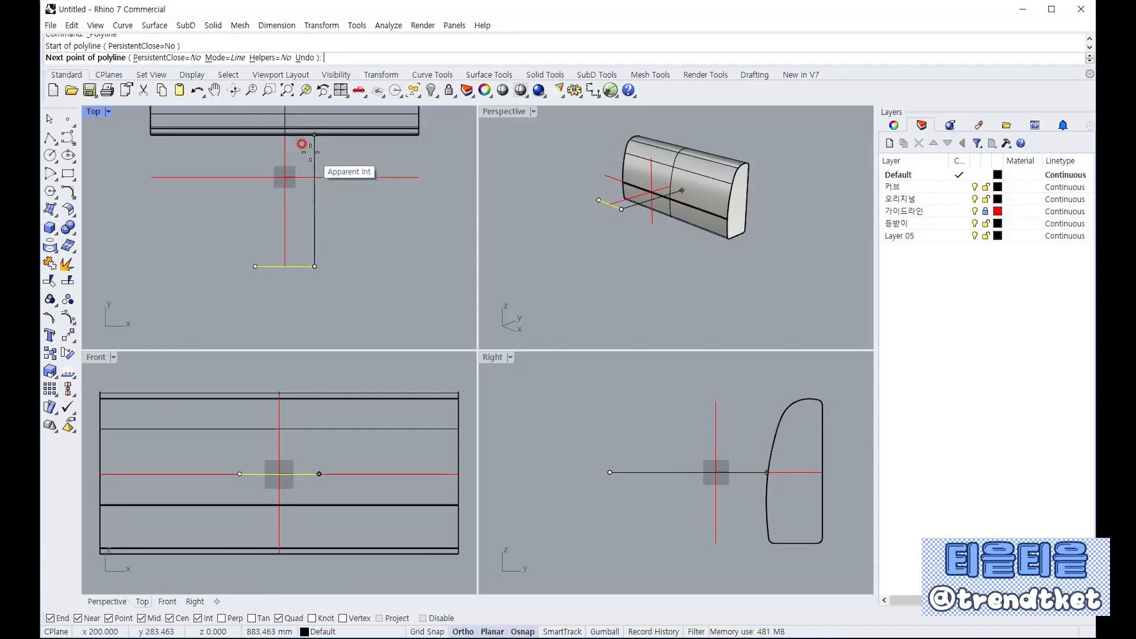
scroll(302, 144, "up", 2)
double_click(94, 111)
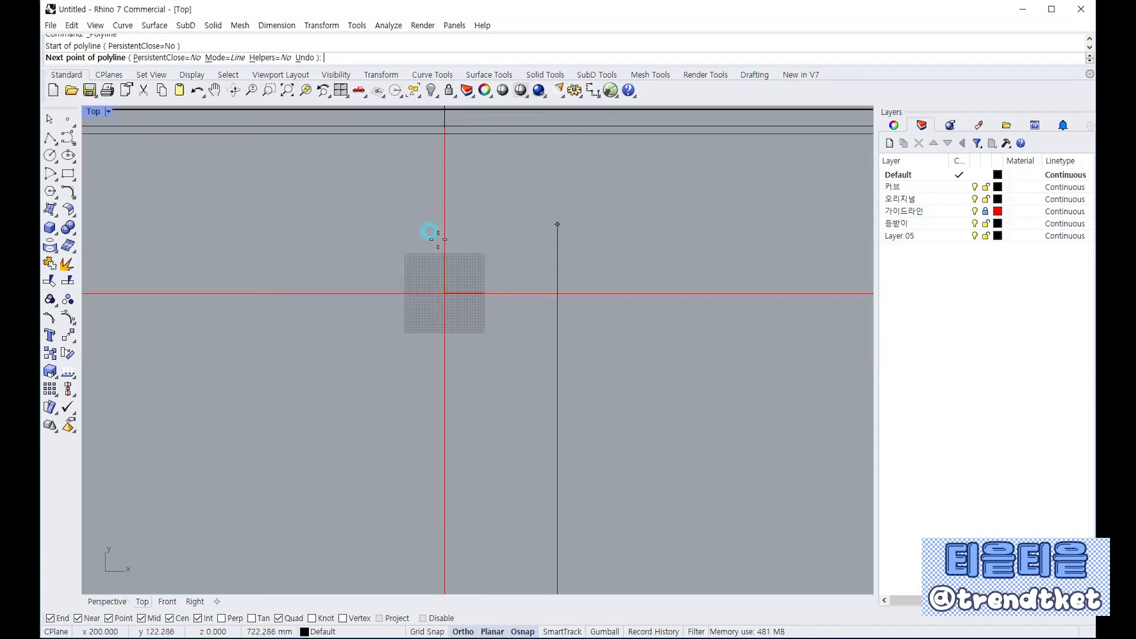
scroll(541, 260, "down", 3)
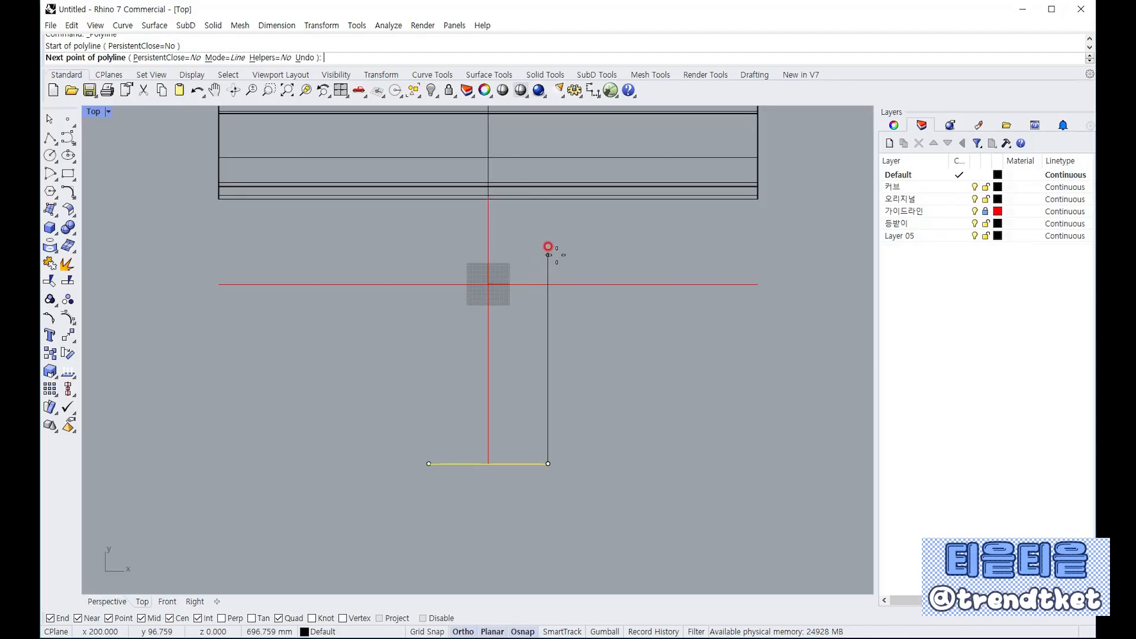
type("900")
key("Return")
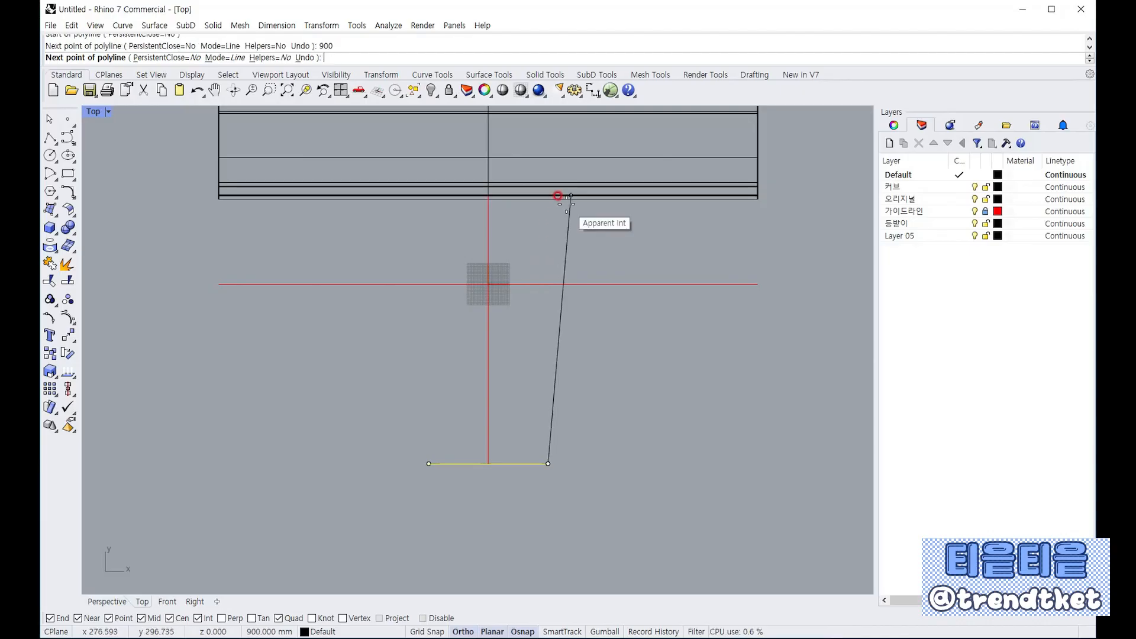
Run the polyline straight to the backrest, 400 mm across to the left, and back down to the front line's left end
left_click(538, 223)
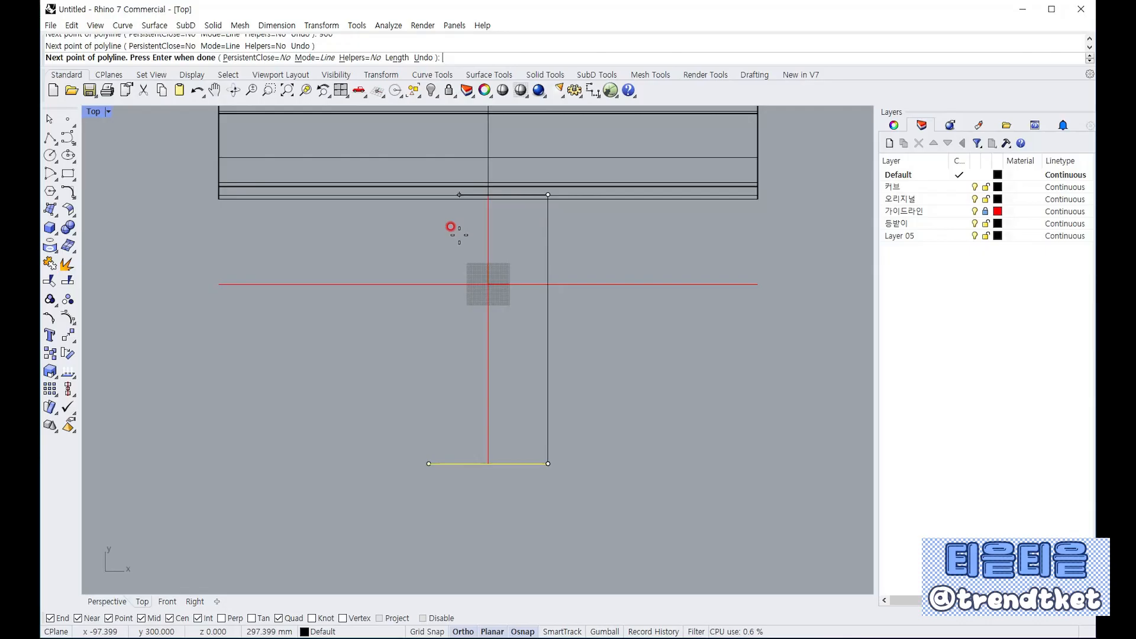
type("400")
key("Return")
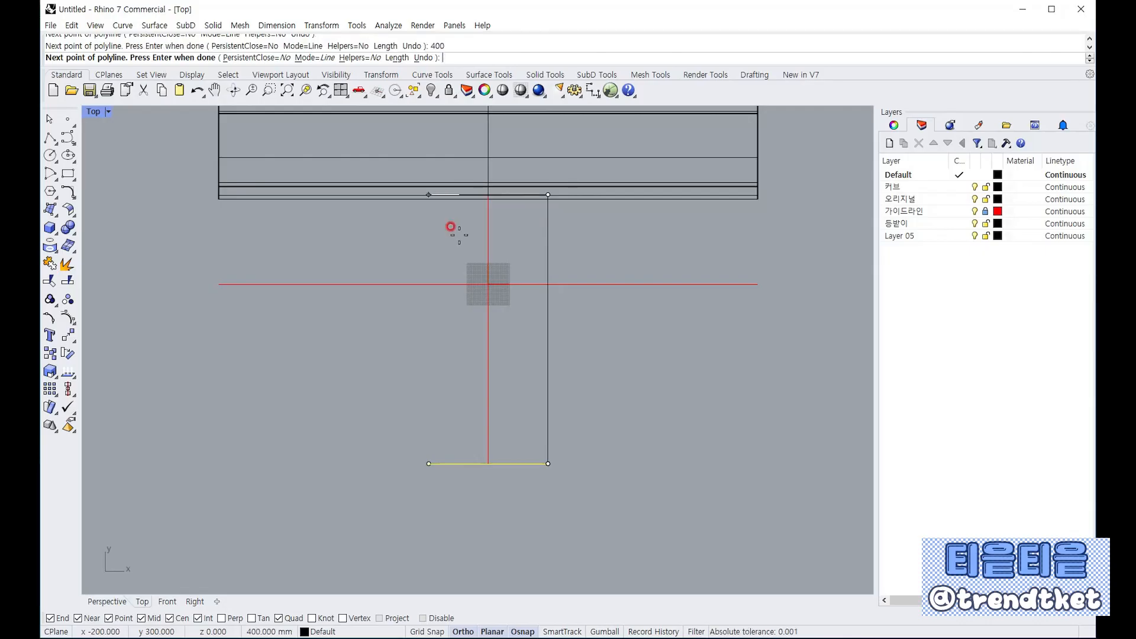
left_click(458, 233)
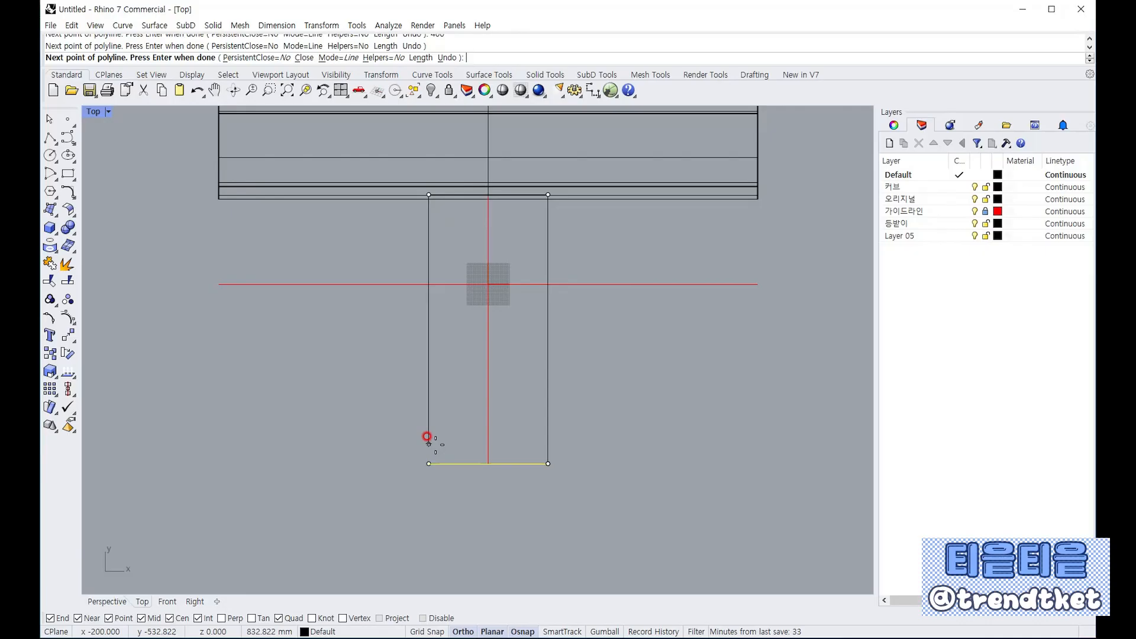
left_click(418, 450)
right_click(470, 459)
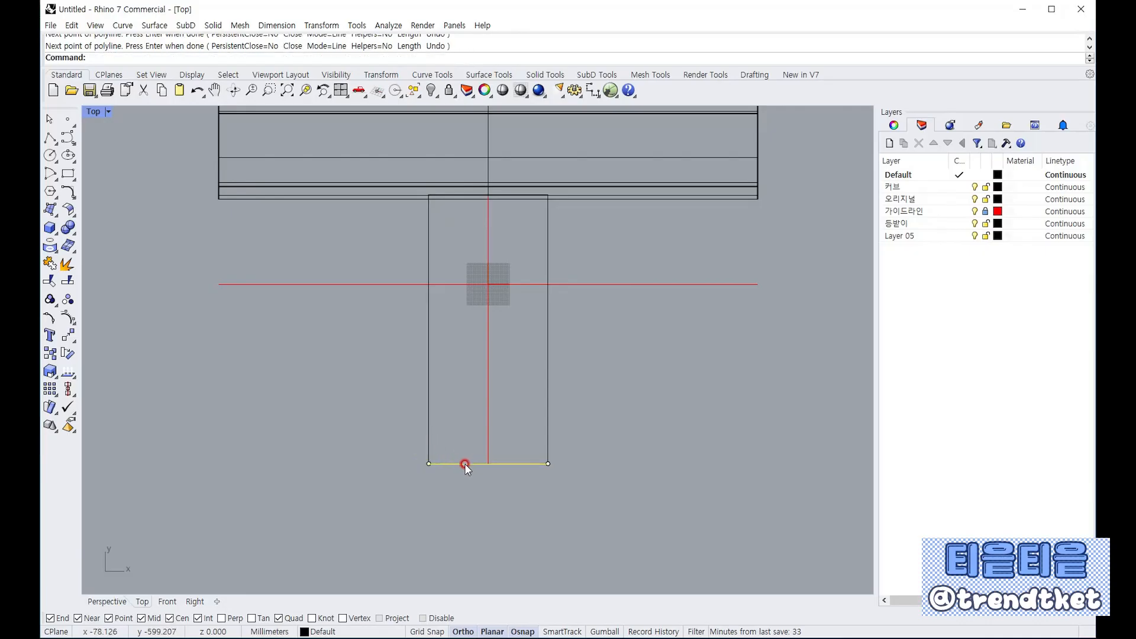
Explode the open three-sided polyline of the narrow rectangle into separate line segments
left_click_drag(566, 492, 351, 424)
left_click(563, 414)
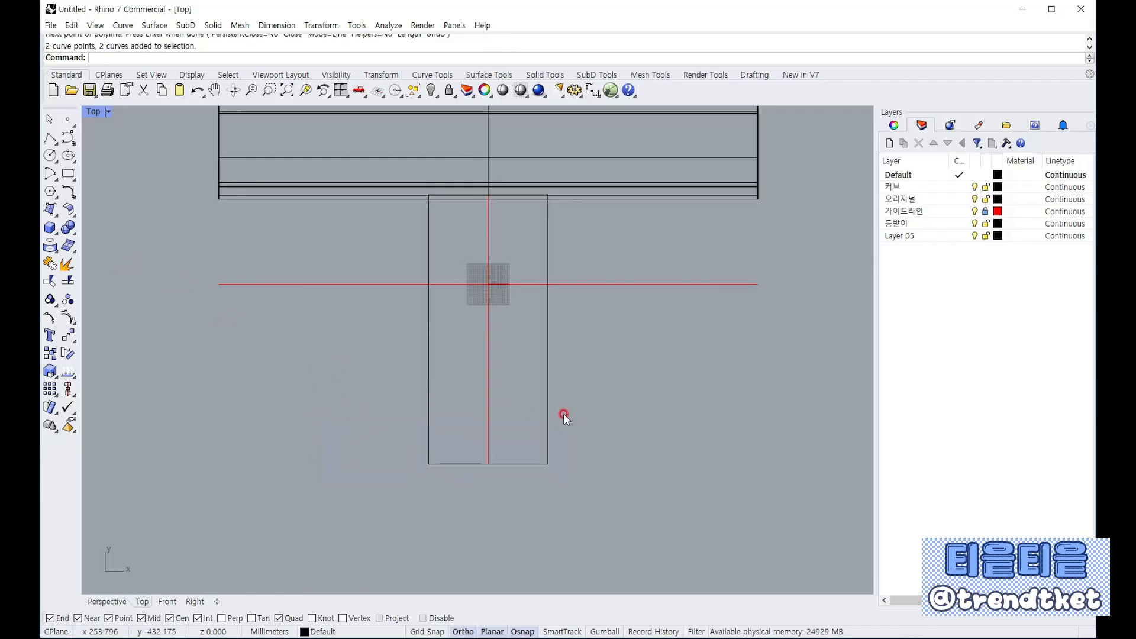
left_click(548, 411)
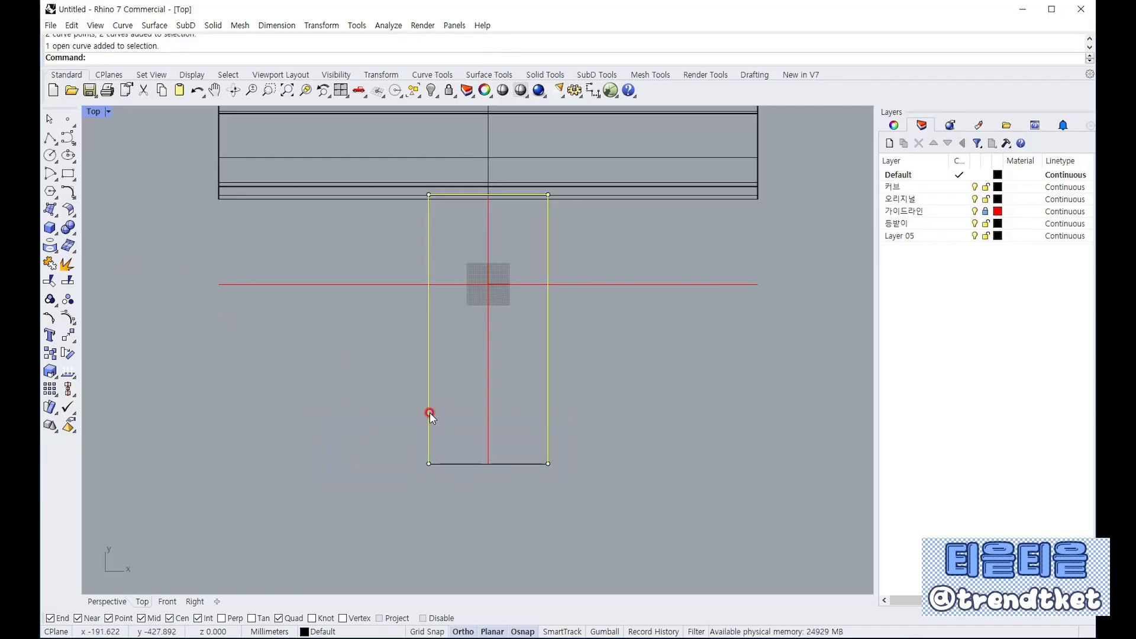
left_click(68, 265)
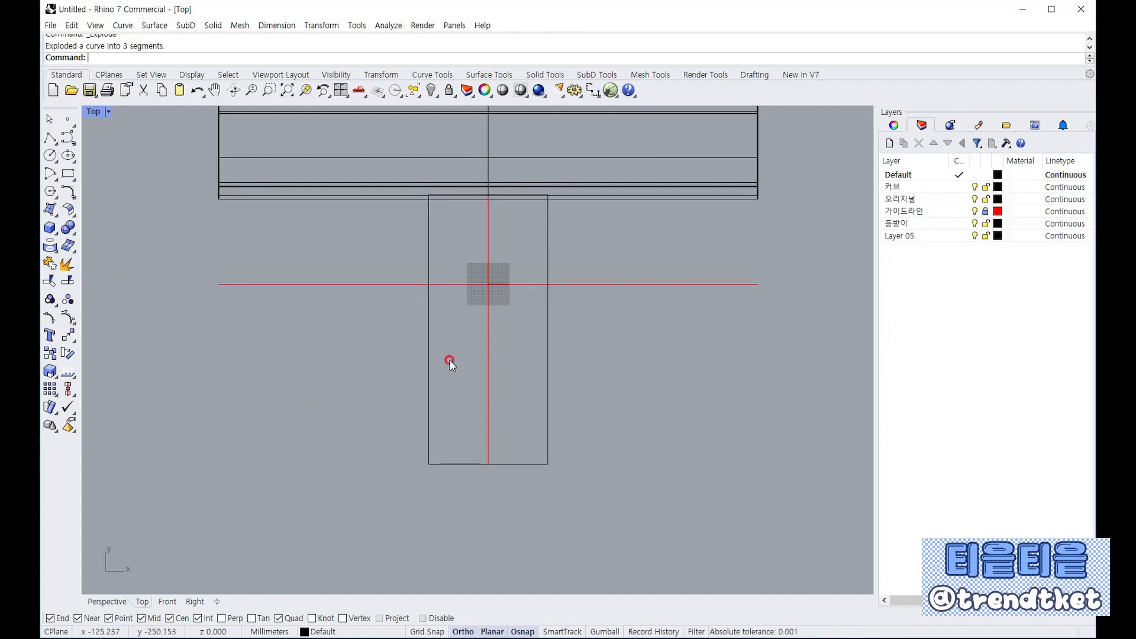
left_click(430, 370)
left_click(547, 374)
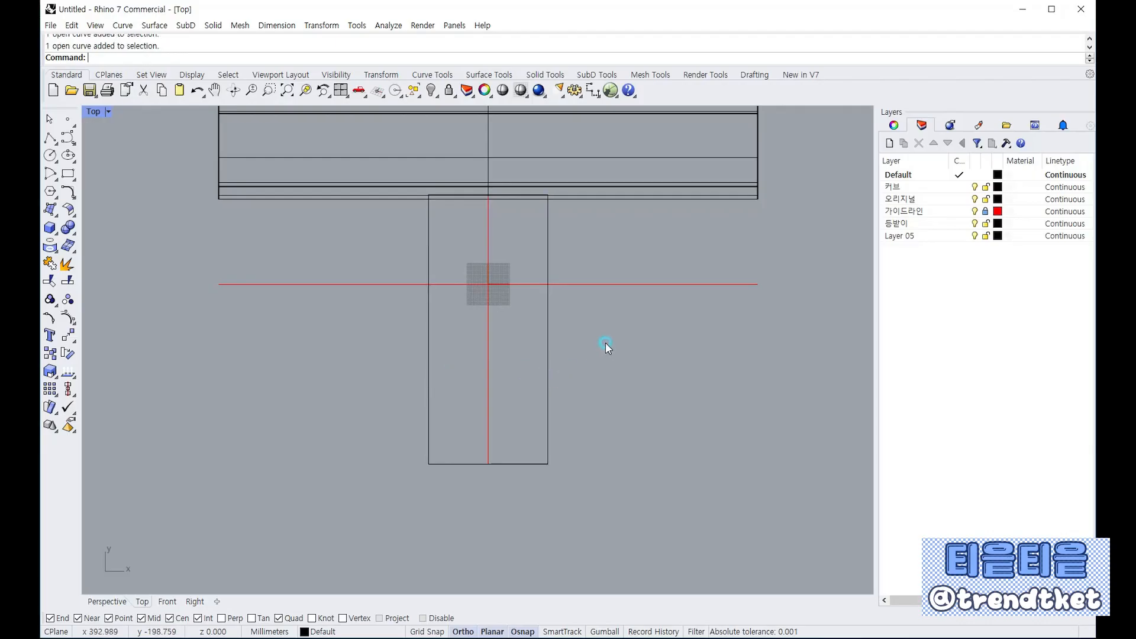
Hide the 등받이 layer that holds the wide backrest solid
right_click_drag(630, 388, 583, 430)
left_click(659, 239)
left_click(736, 281)
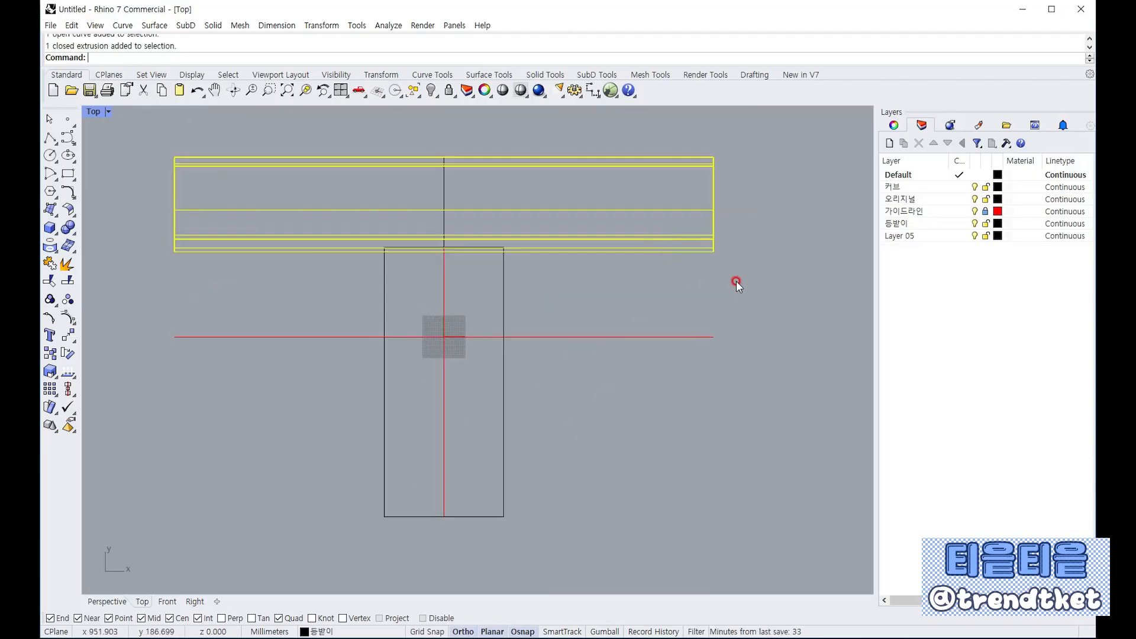
left_click(951, 236)
left_click(975, 224)
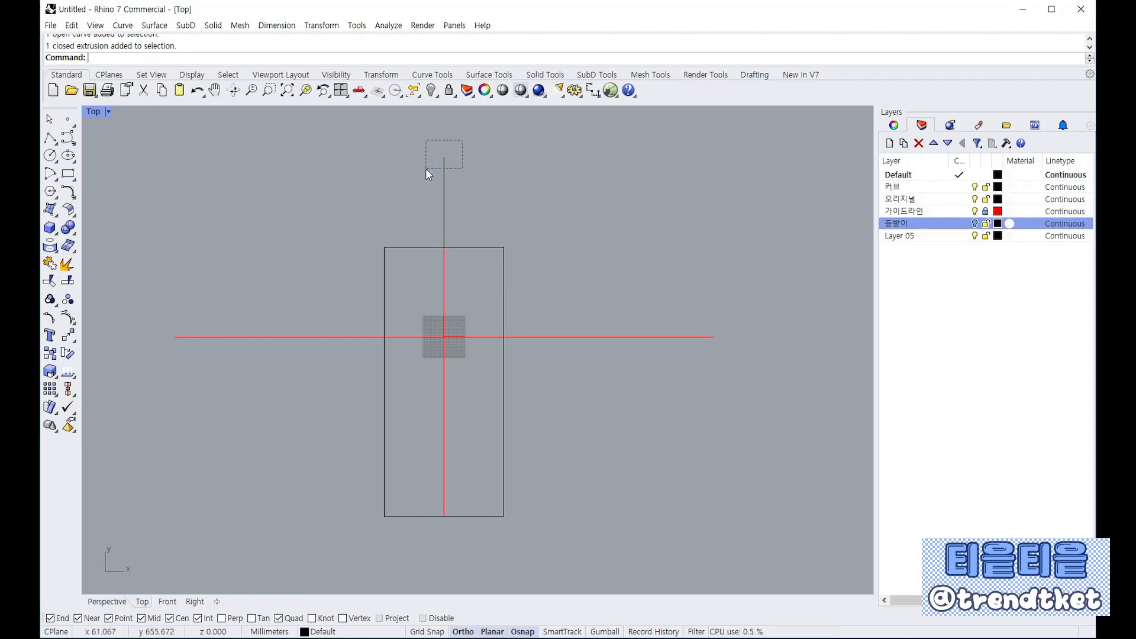
Assign the closed backrest profile curve to the 커브 layer and hide that layer
left_click_drag(426, 169, 425, 171)
left_click(533, 198)
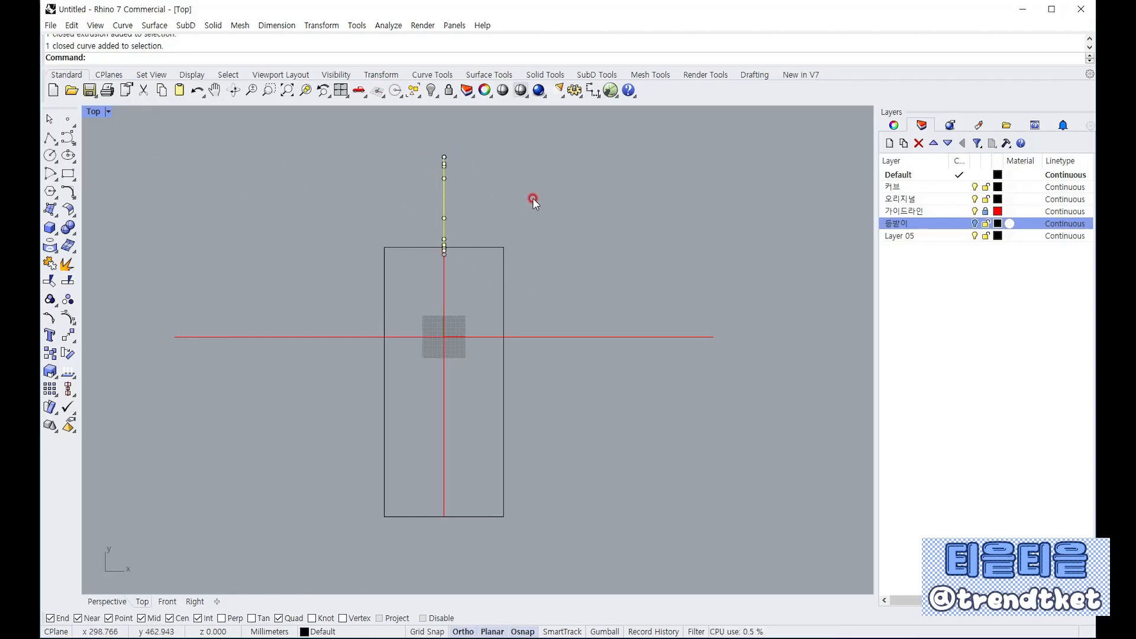
double_click(97, 114)
left_click(684, 150)
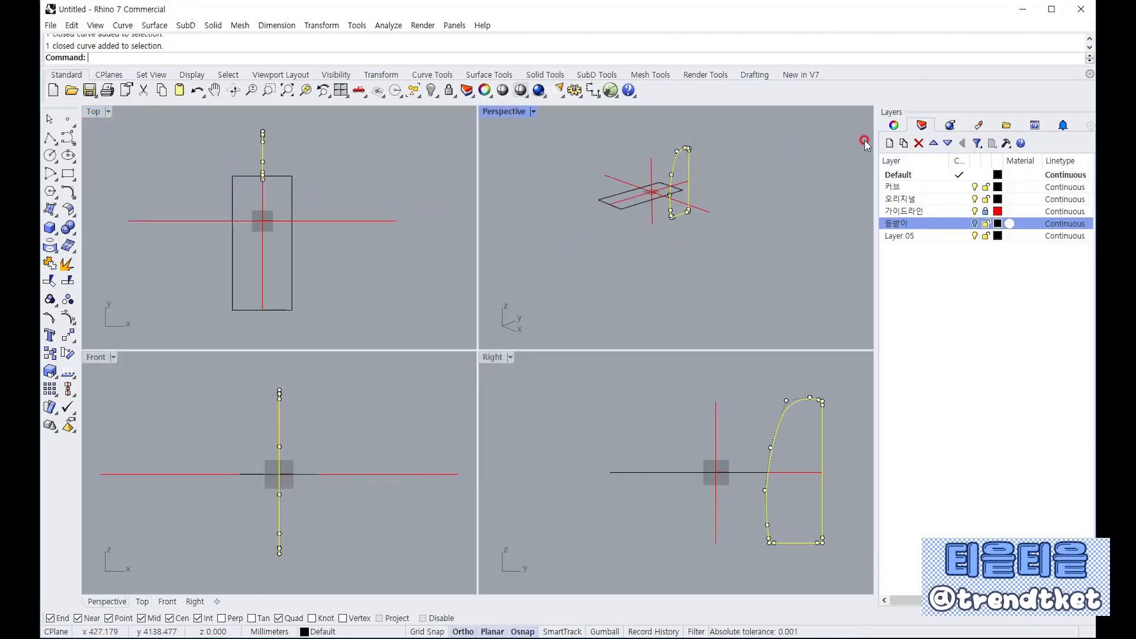
left_click(893, 125)
left_click(1083, 210)
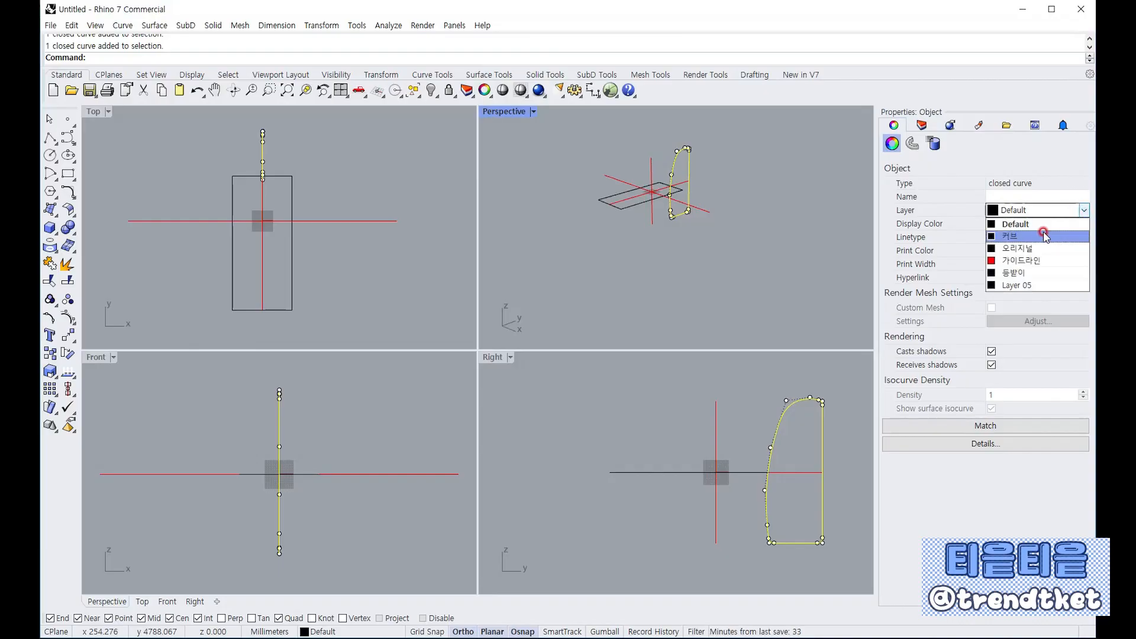
left_click(1044, 236)
left_click(921, 124)
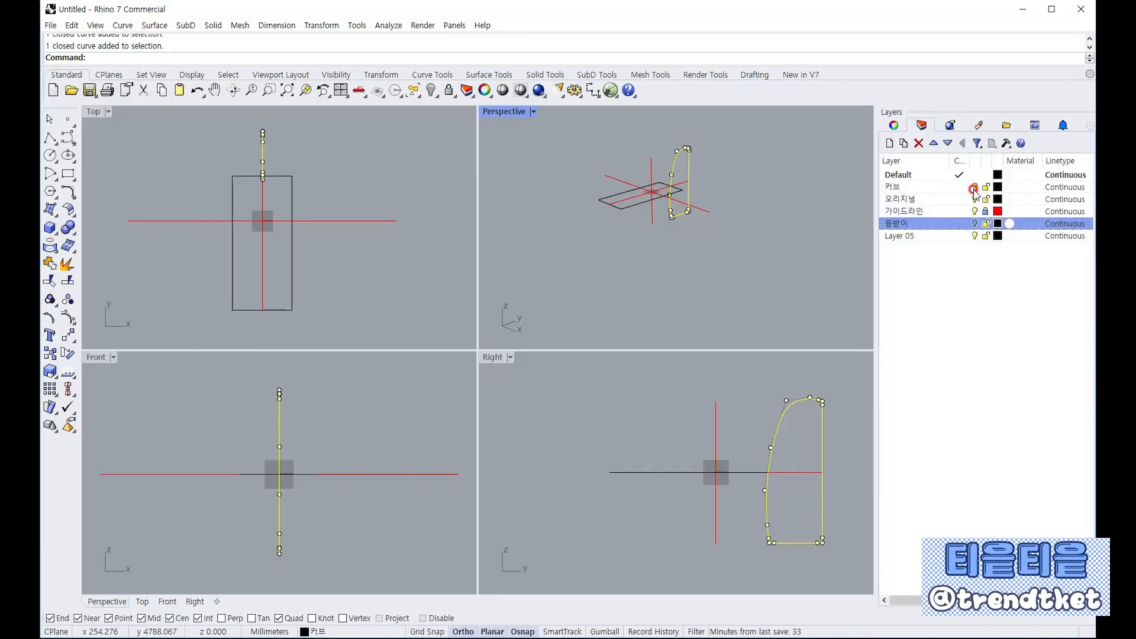
left_click(974, 187)
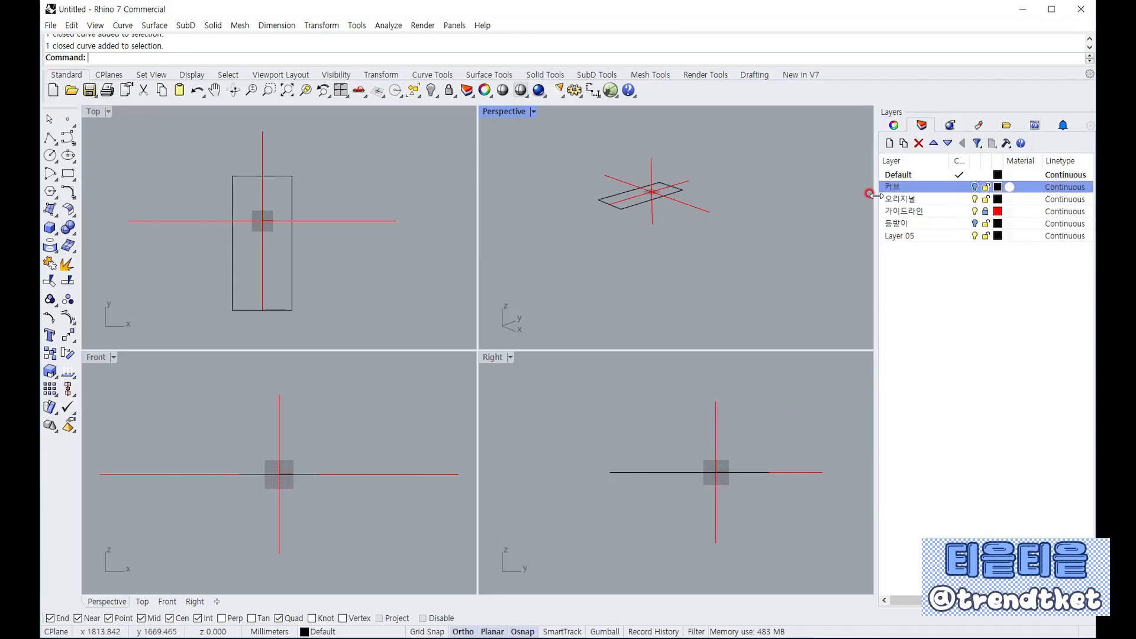
right_click_drag(540, 223, 596, 266)
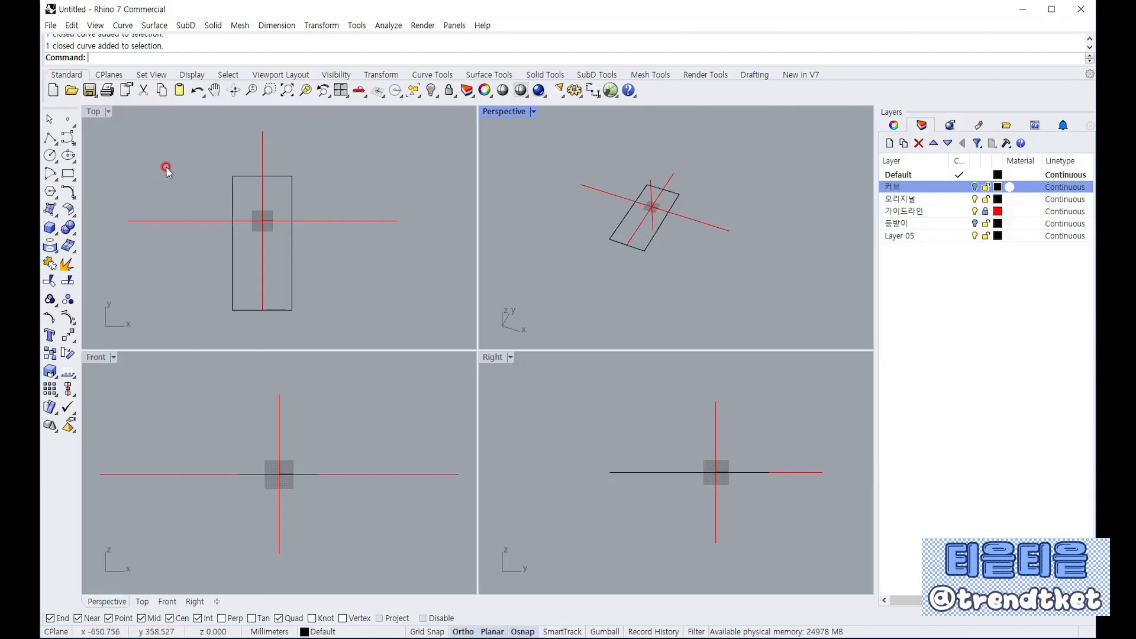
scroll(643, 219, "up", 5)
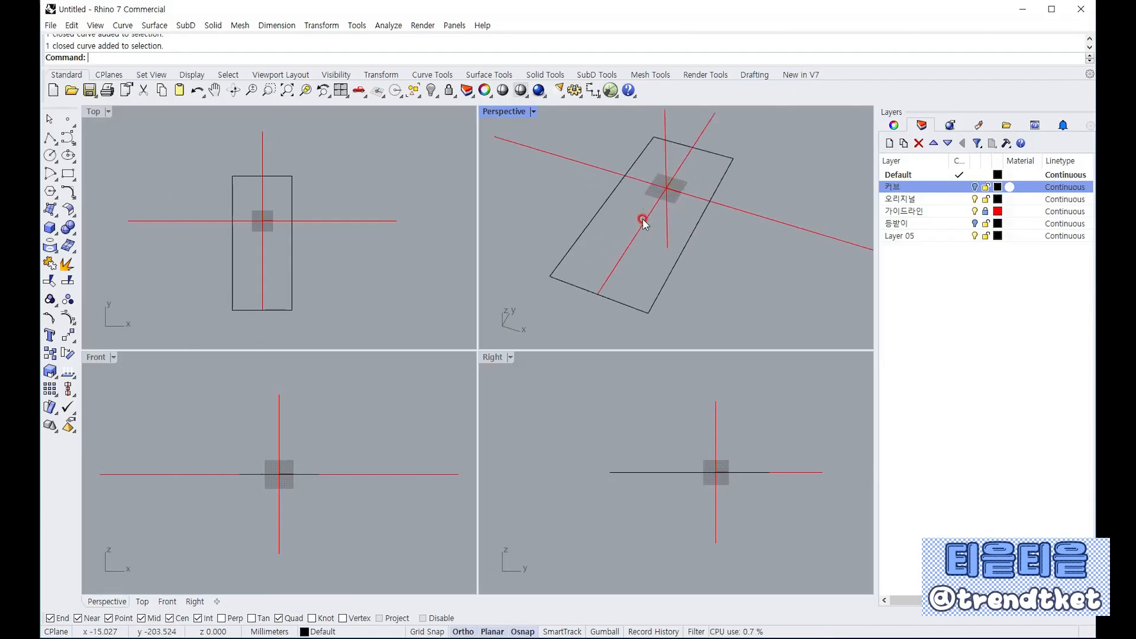
mouse_move(643, 219)
right_mouse_down()
mouse_move(647, 245)
mouse_move(635, 227)
right_mouse_up()
scroll(677, 259, "down", 6)
right_click_drag(677, 259, 659, 204)
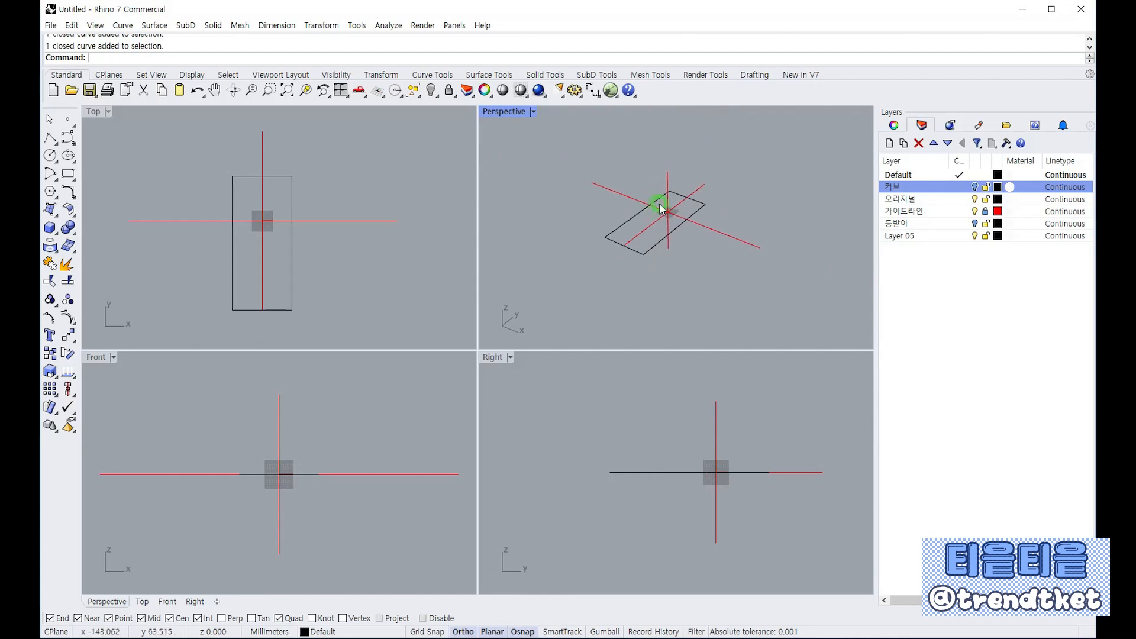
scroll(629, 215, "up", 3)
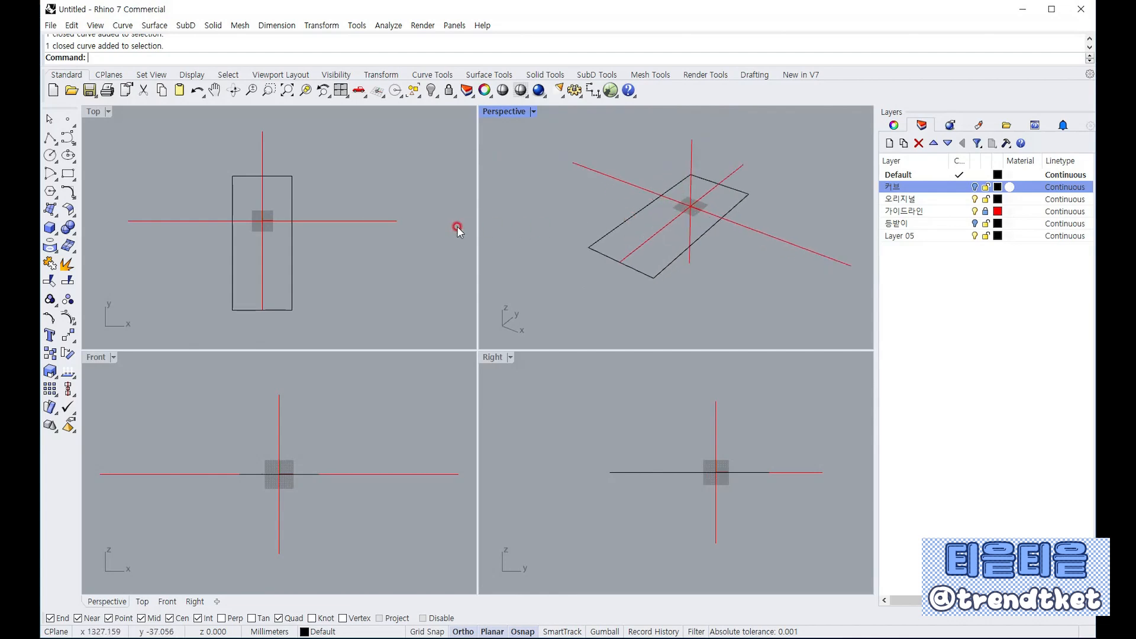
left_click_drag(209, 160, 316, 326)
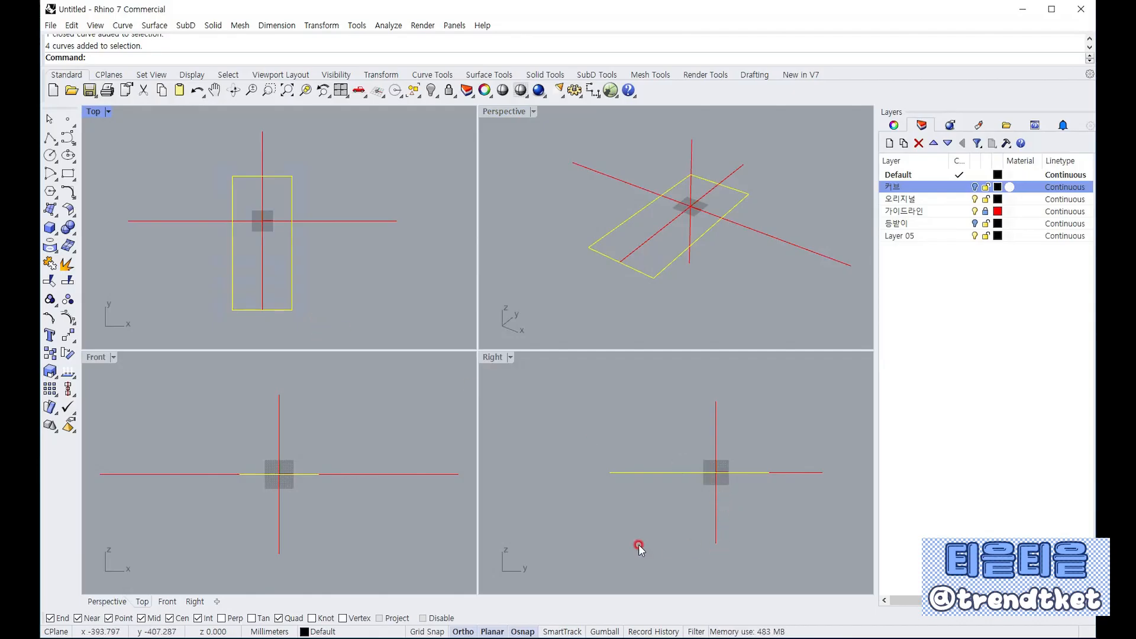
scroll(717, 563, "up", 2)
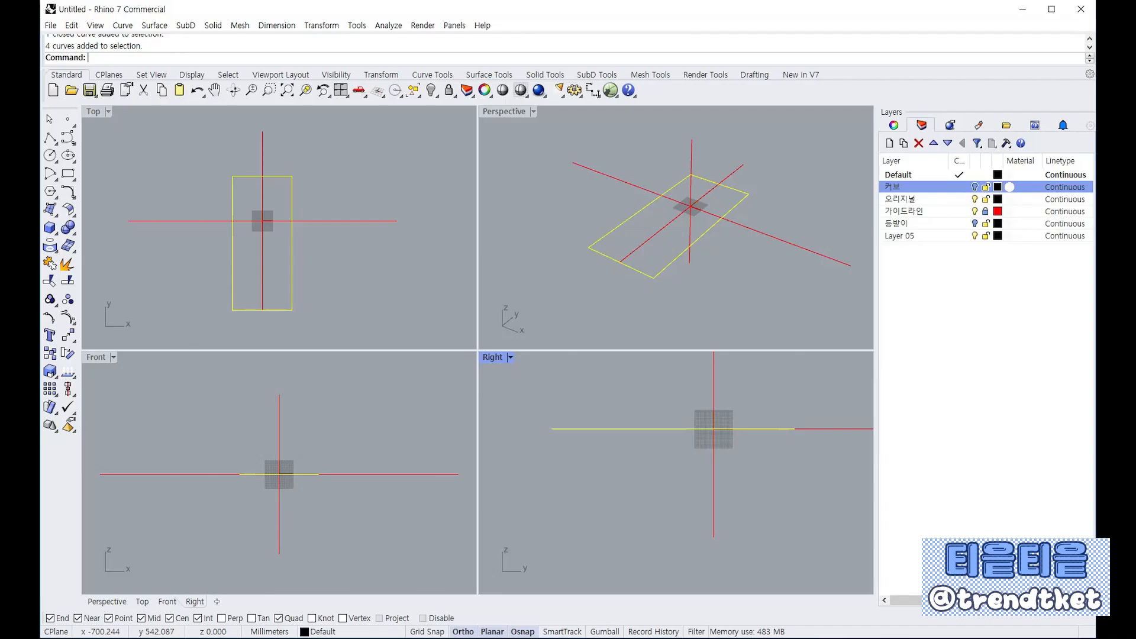
left_click_drag(821, 530, 519, 539)
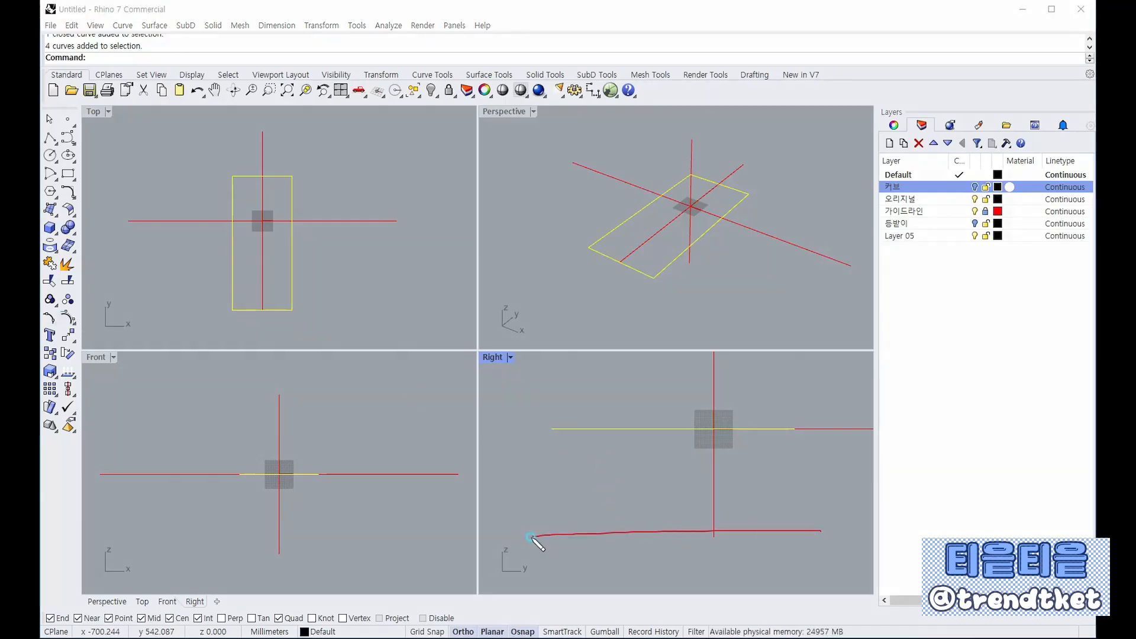
left_click_drag(846, 536, 522, 525)
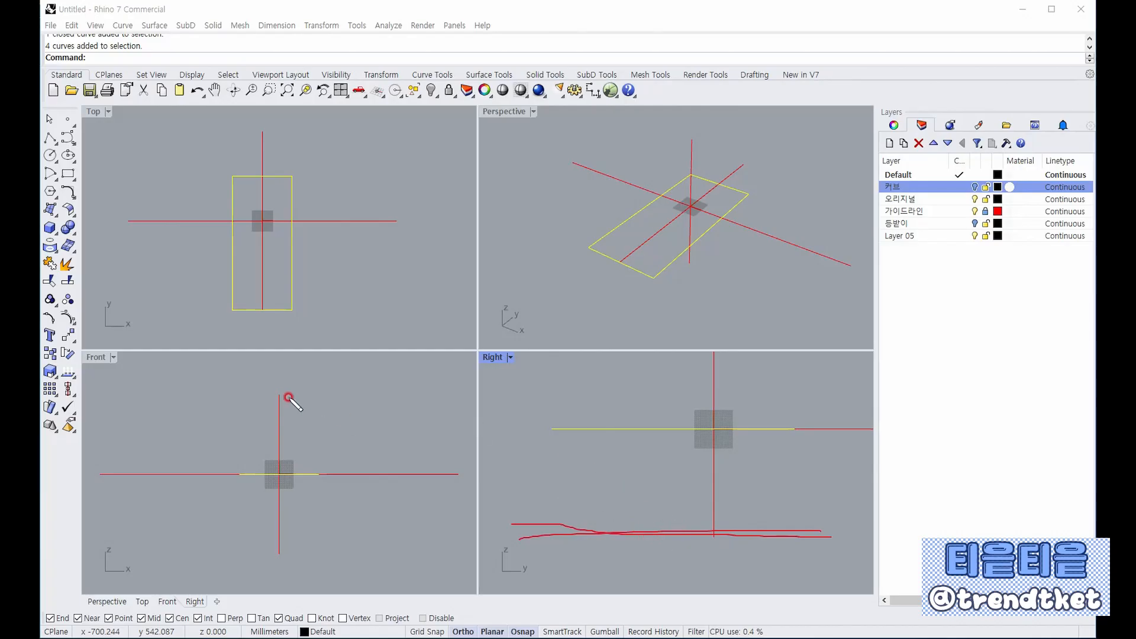
mouse_move(284, 394)
left_mouse_down()
mouse_move(330, 470)
mouse_move(300, 539)
left_mouse_up()
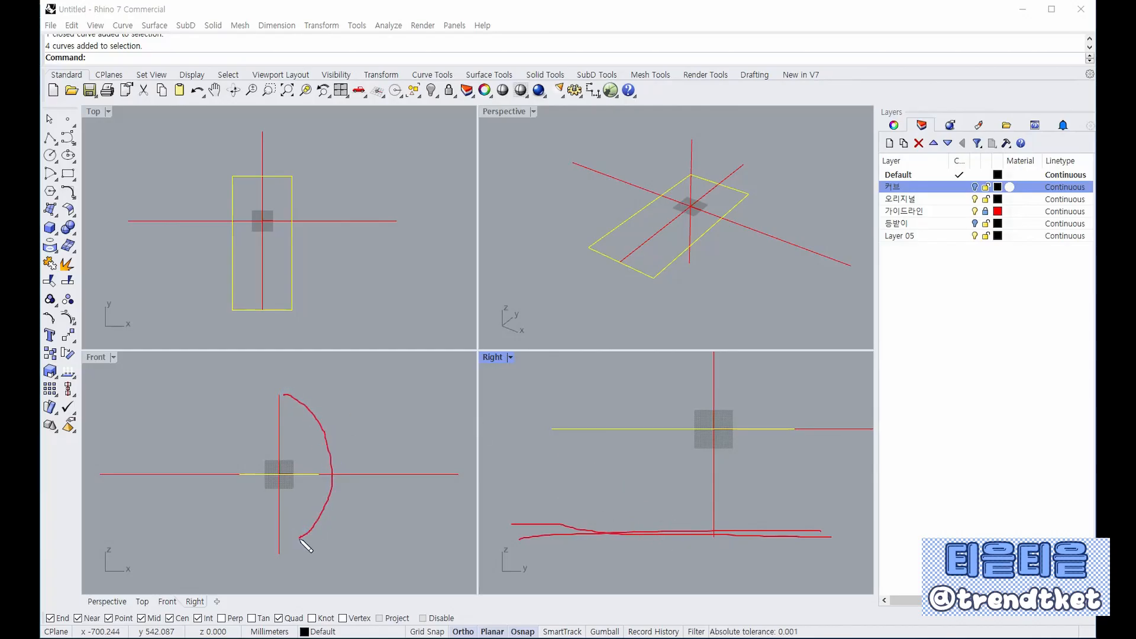
mouse_move(359, 421)
left_mouse_down()
mouse_move(350, 462)
mouse_move(384, 412)
mouse_move(411, 435)
mouse_move(438, 425)
left_mouse_up()
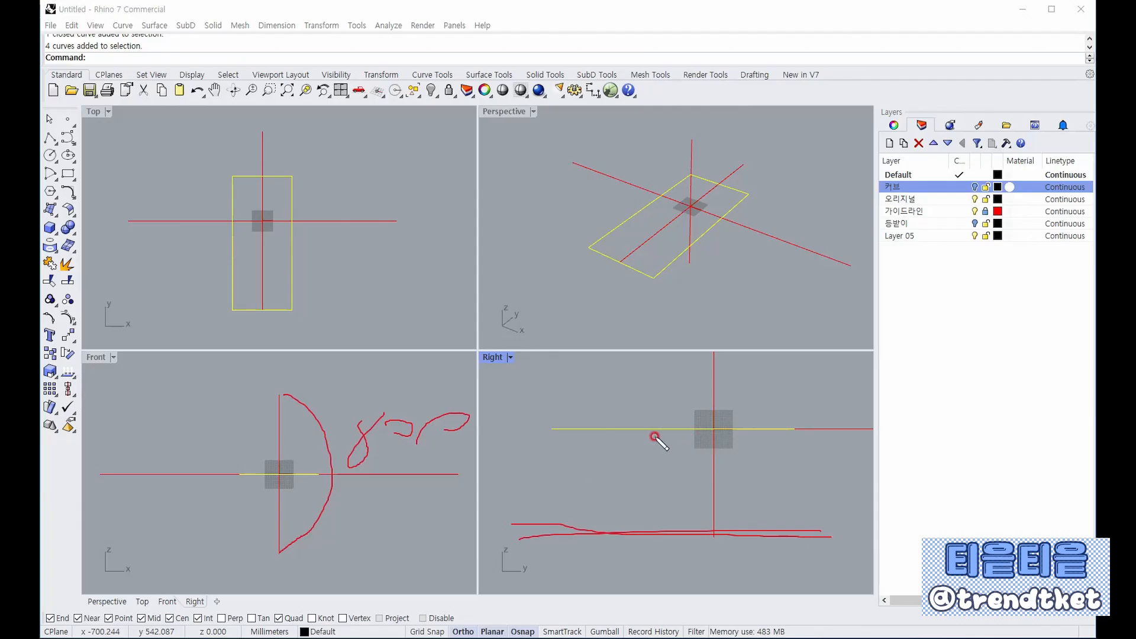
mouse_move(653, 435)
left_mouse_down()
mouse_move(634, 529)
mouse_move(616, 495)
left_mouse_up()
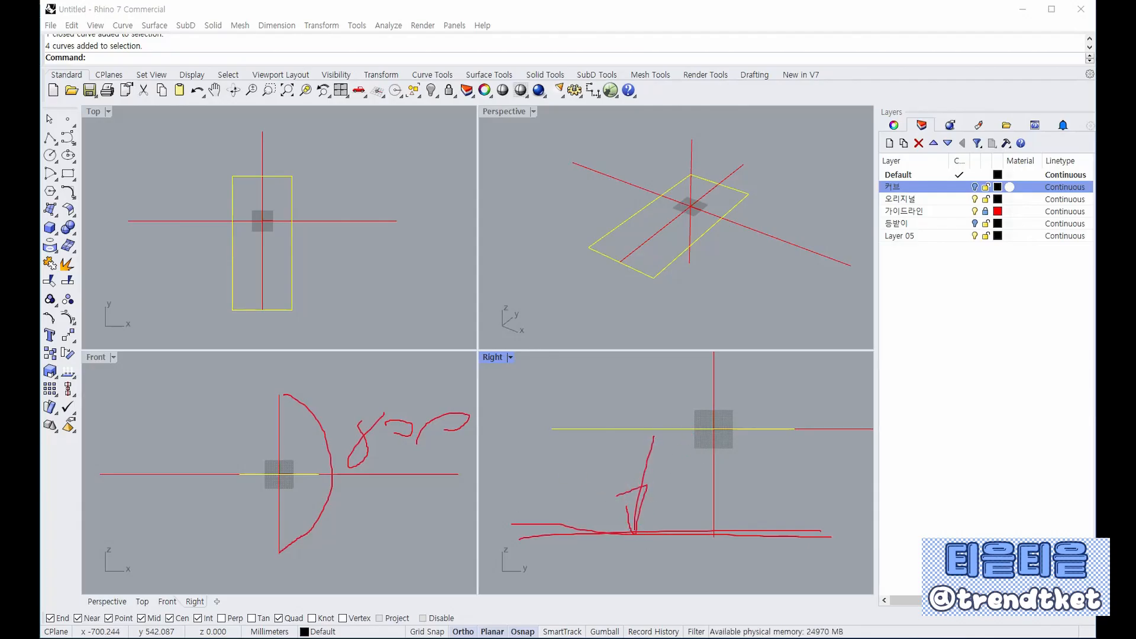
key("Escape")
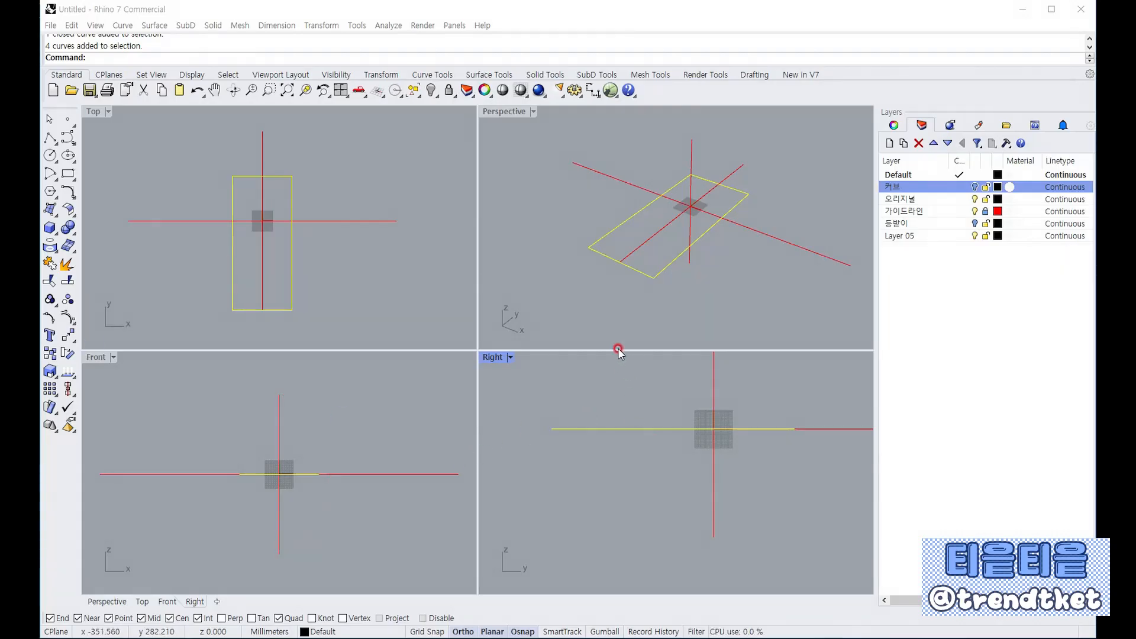
left_click(646, 274)
Move the four rectangle curves straight down by 400 mm in the Right view
left_click(69, 334)
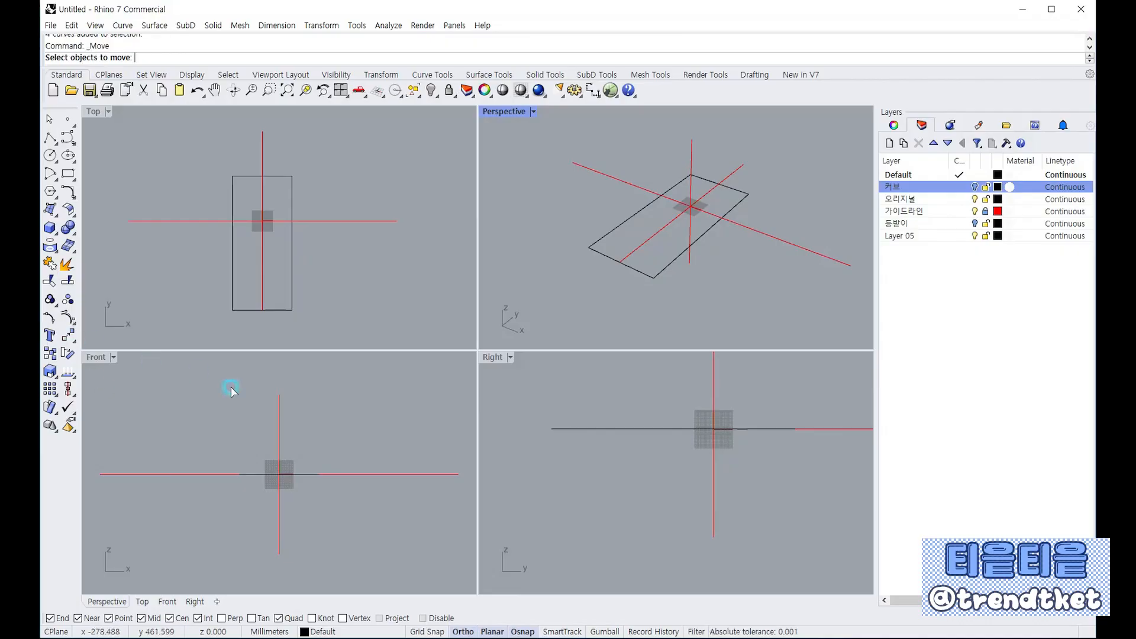
left_click_drag(219, 151, 308, 323)
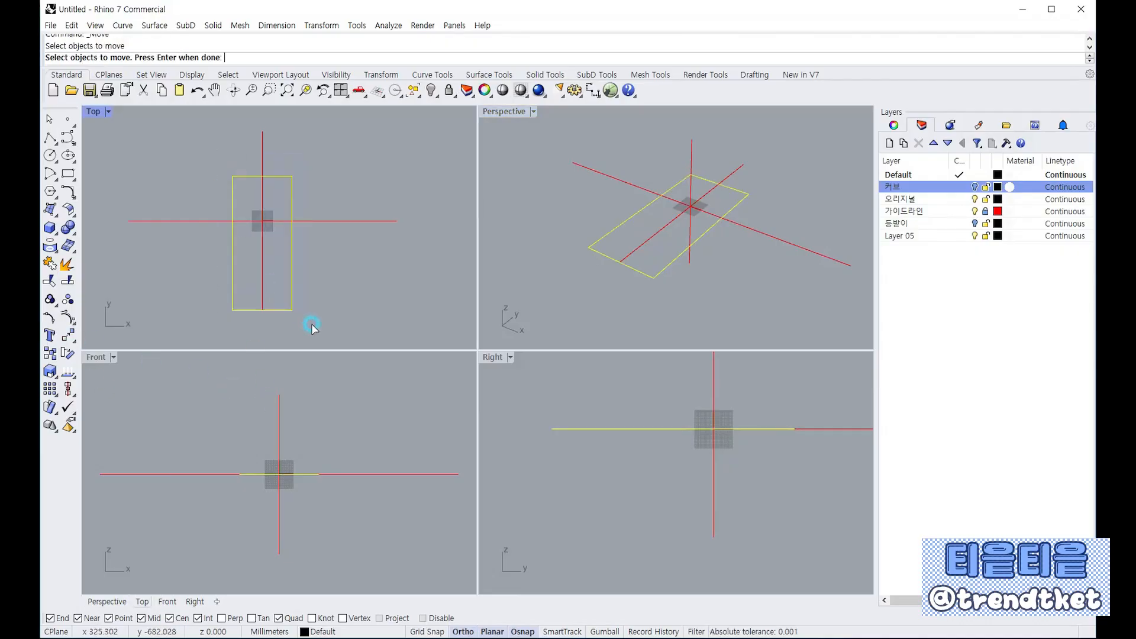
right_click(631, 398)
left_click(551, 429)
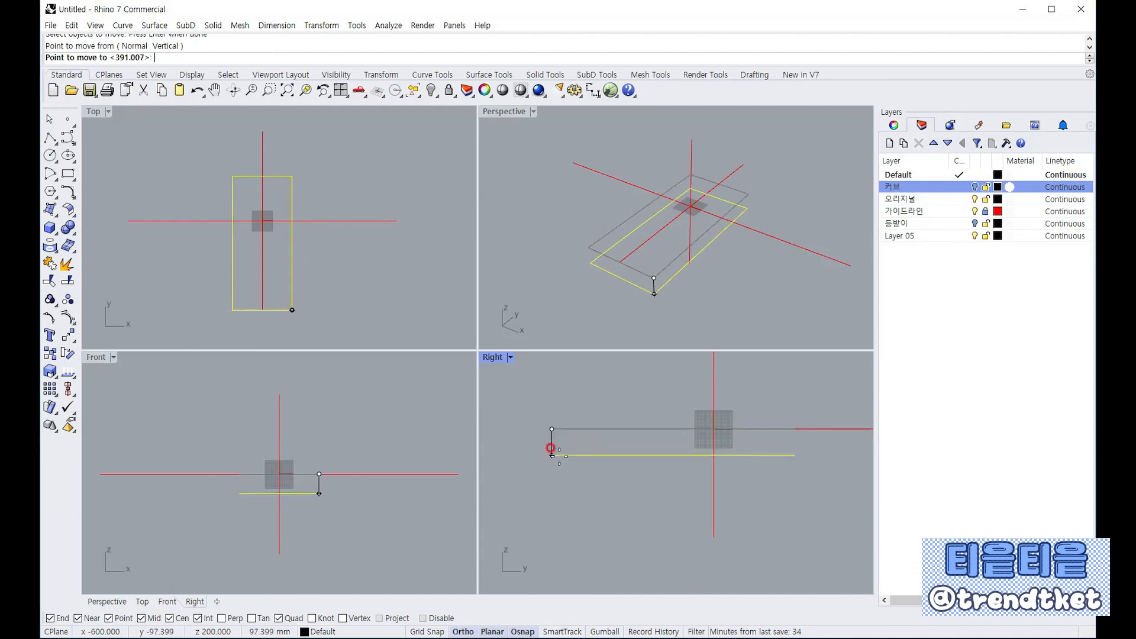
type("400")
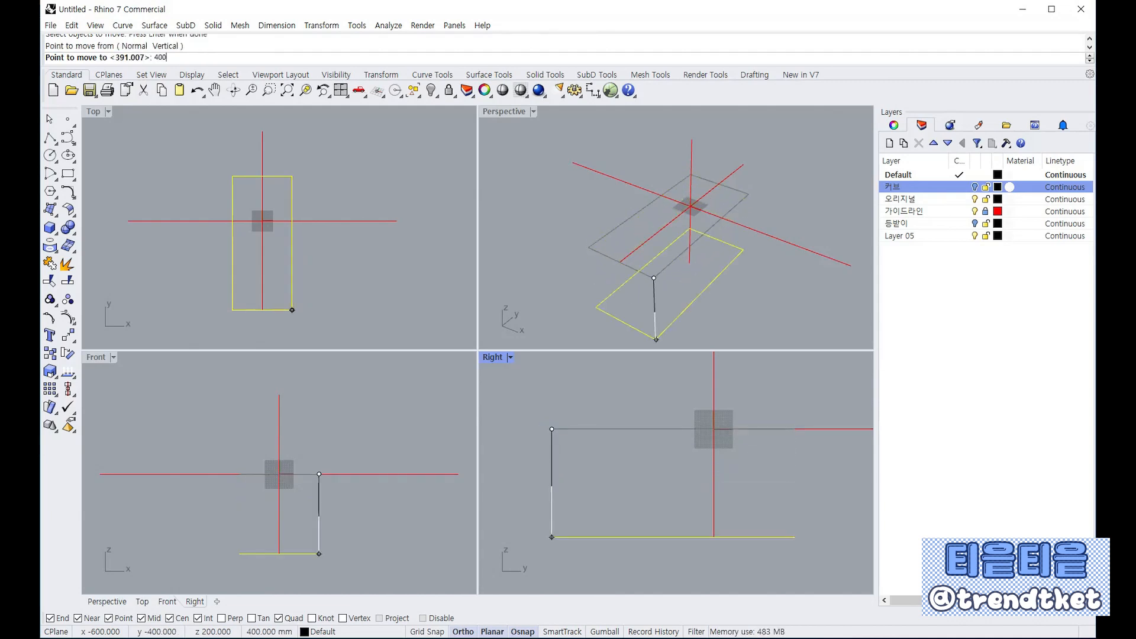
key("Return")
left_click(541, 484)
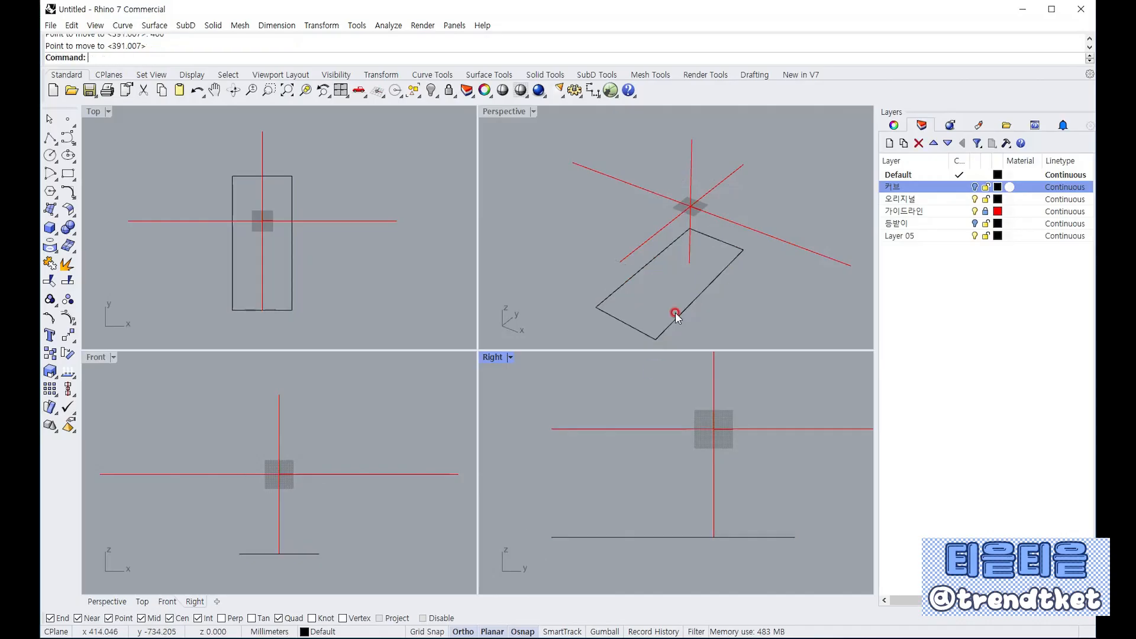
Examine the lowered rectangle's edges in the Perspective and Top views, checking its individual side curves
right_click_drag(676, 312, 717, 236)
right_click_drag(722, 240, 708, 274)
left_click(712, 274)
left_click(661, 255)
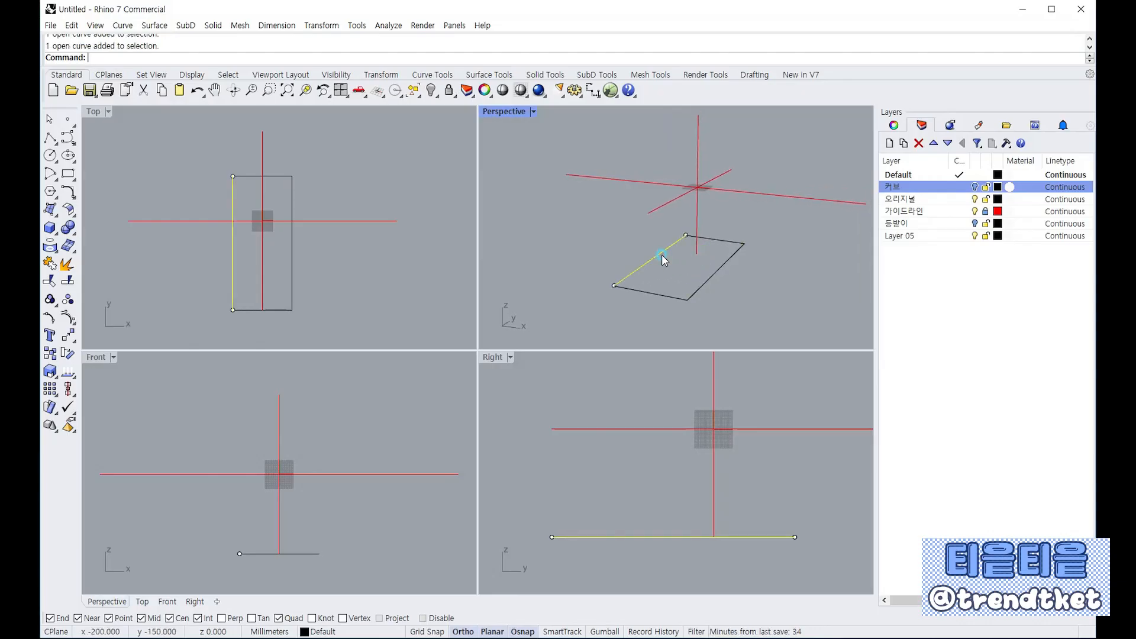
left_click(731, 241)
left_click(255, 246)
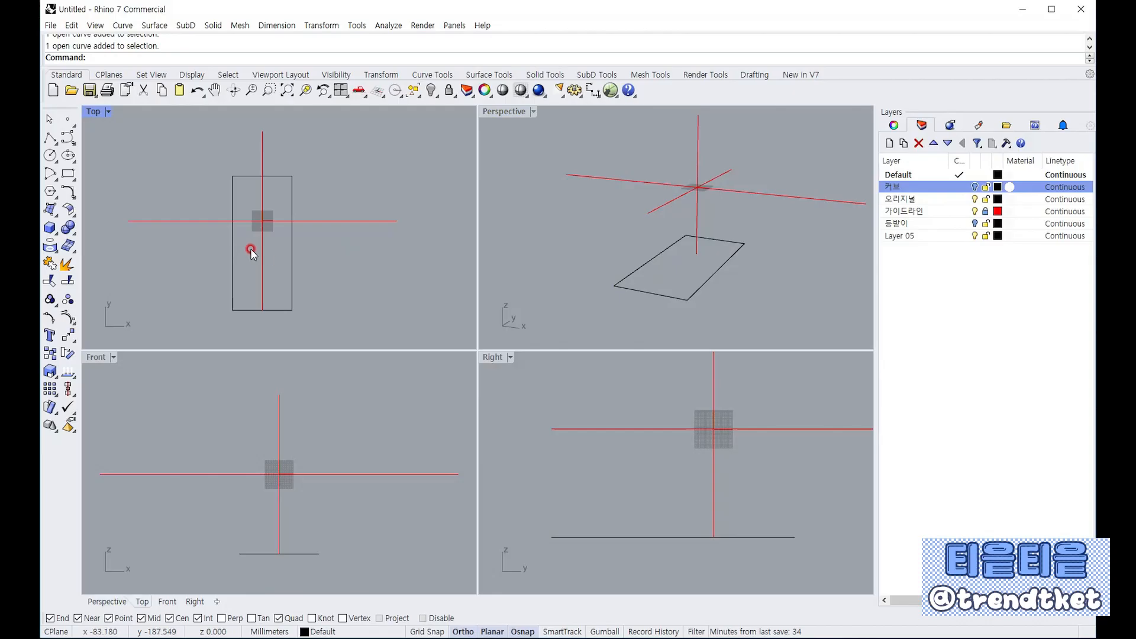
left_click(291, 297)
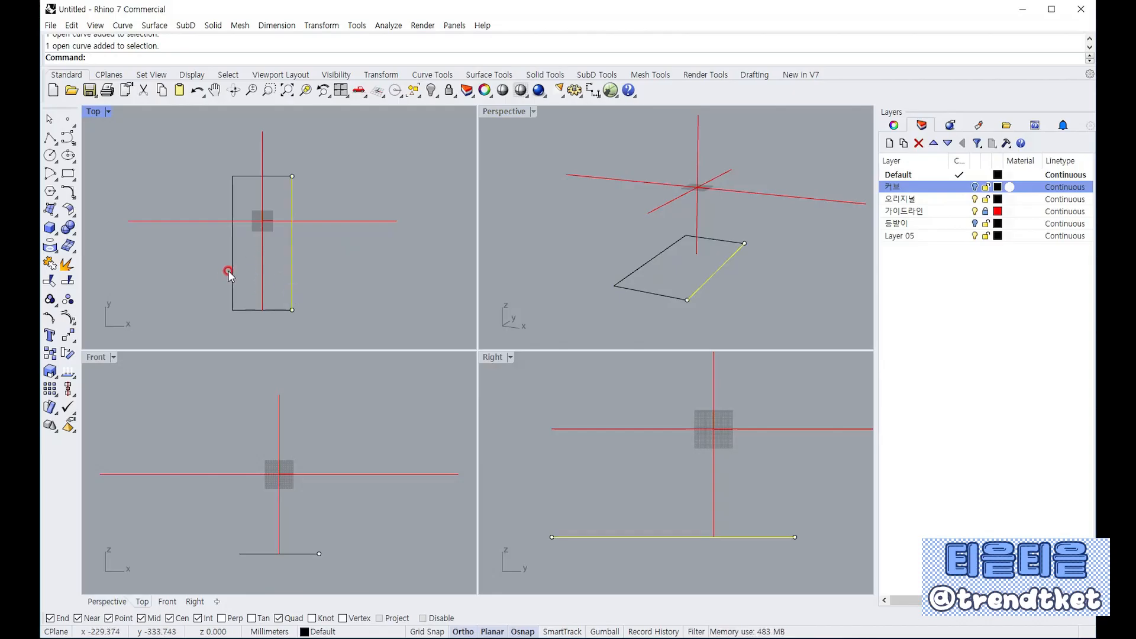
left_click(229, 272)
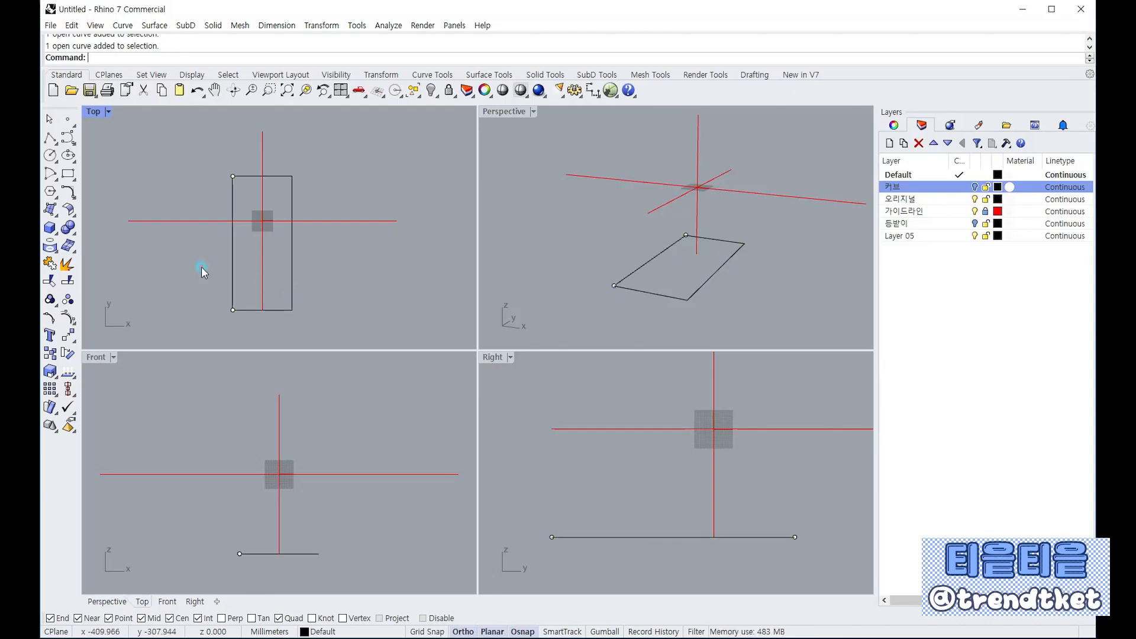
Rebuild the rectangle's four edge curves with a point count of 4 and degree 3, deleting the input curves
left_click(69, 192)
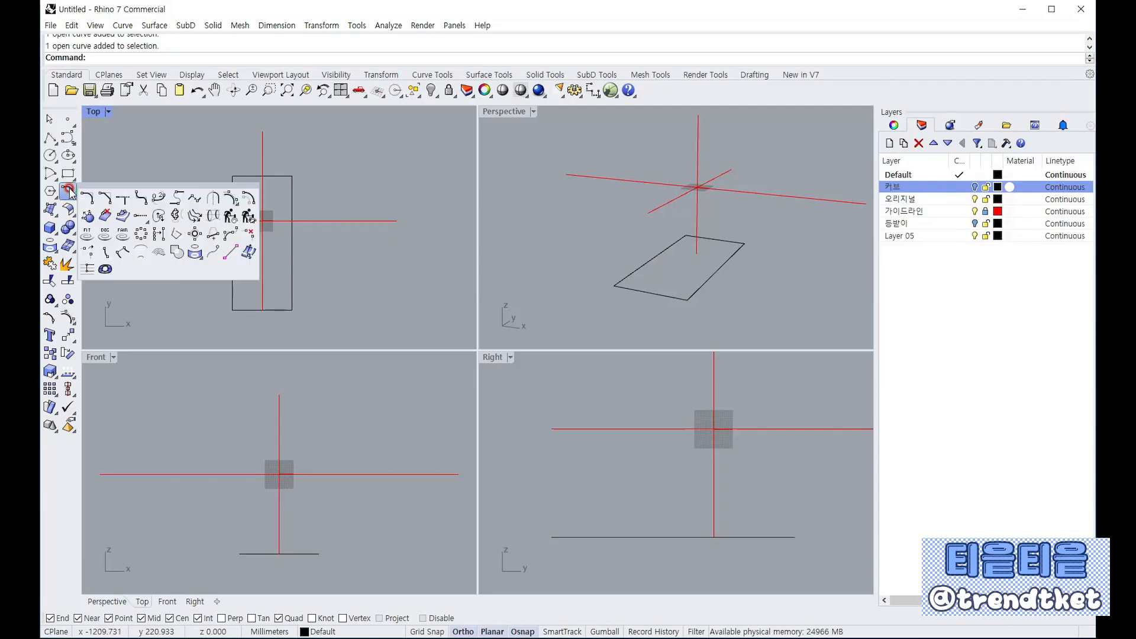
left_click(230, 217)
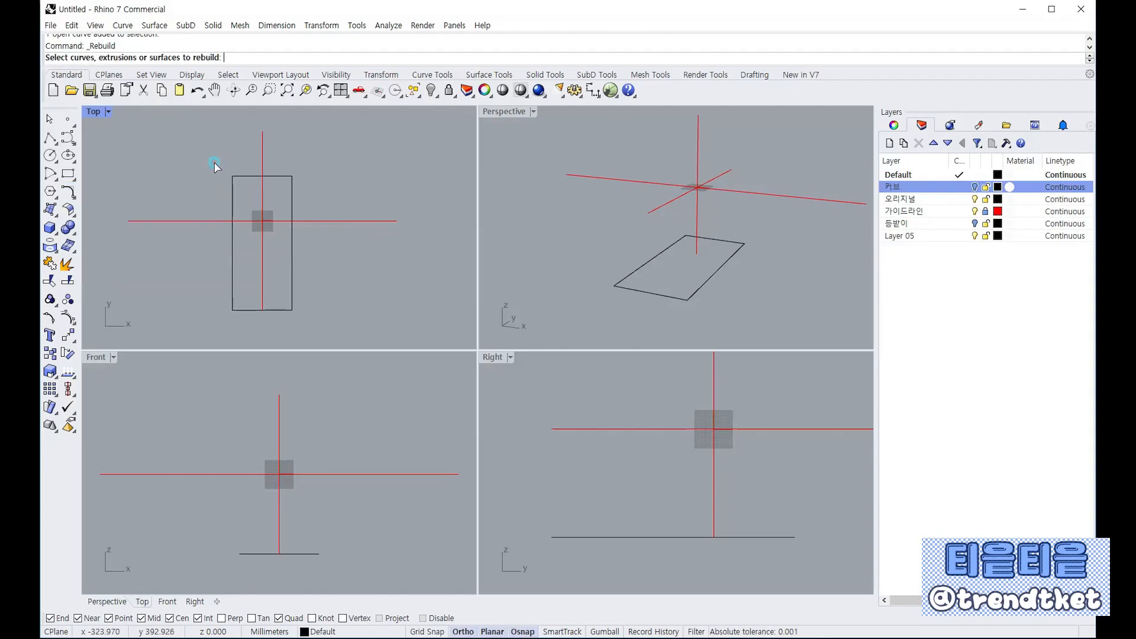
left_click_drag(215, 163, 307, 337)
key("Return")
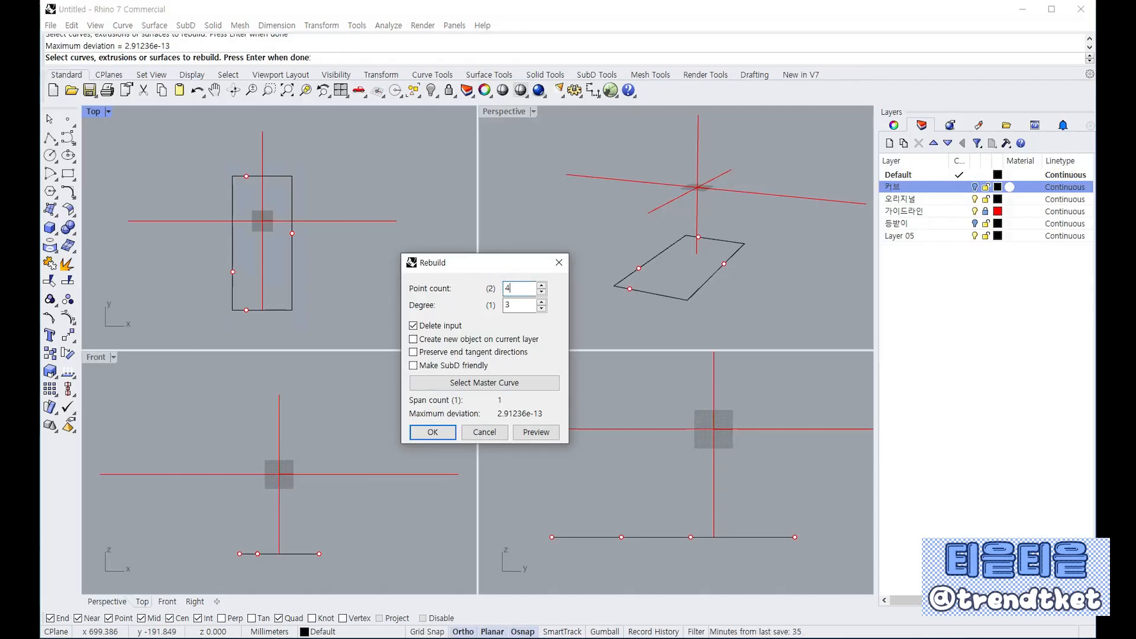
left_click(509, 299)
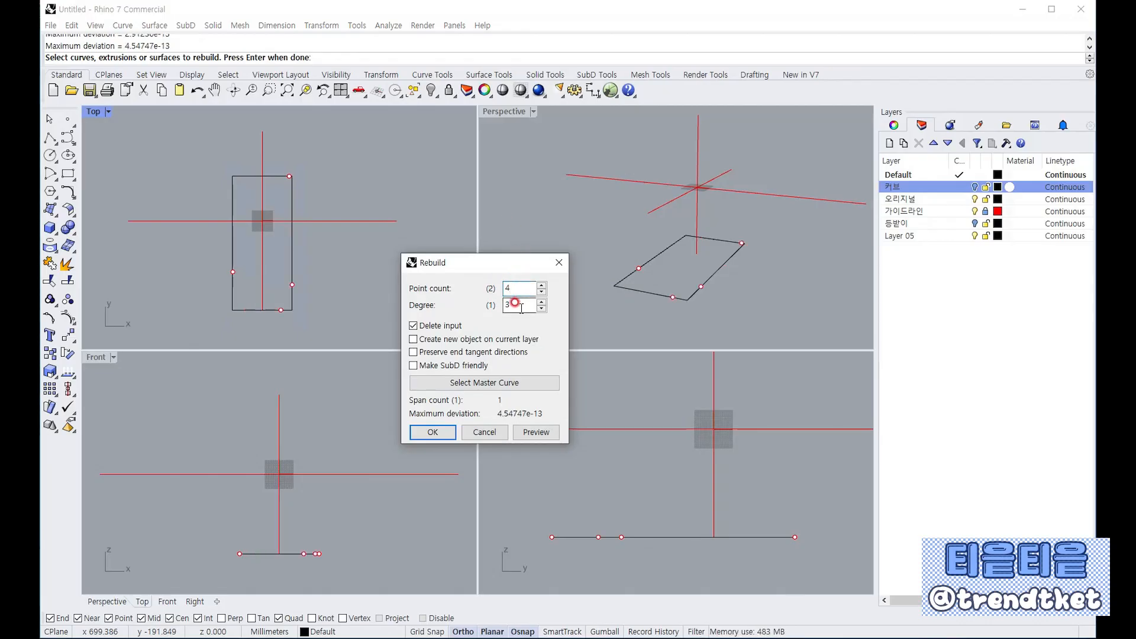
left_click(562, 286)
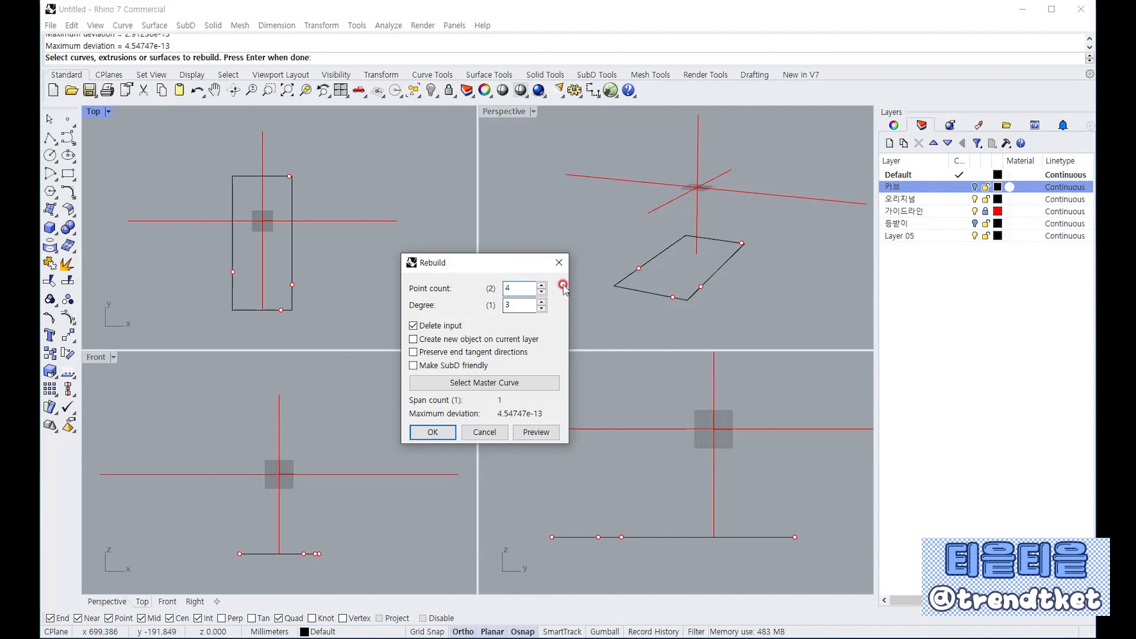
left_click(432, 432)
Turn on the control points of the four rebuilt curves and maximize the Top view
left_click(71, 297)
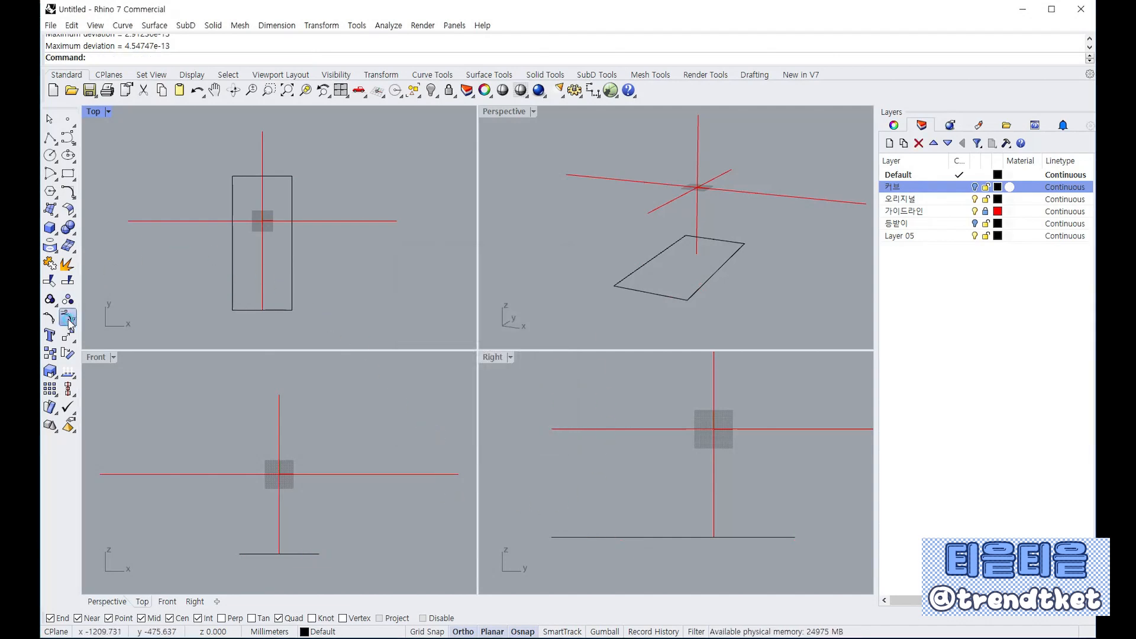
left_click_drag(215, 162, 317, 317)
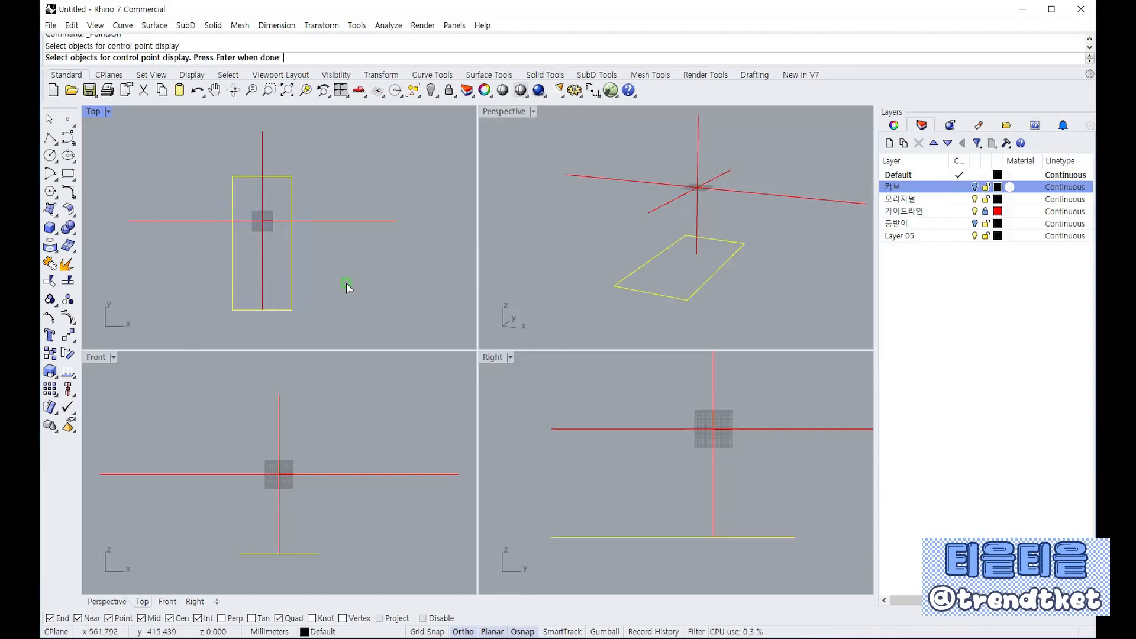
key("Return")
mouse_move(680, 272)
right_mouse_down()
mouse_move(649, 248)
mouse_move(577, 236)
mouse_move(720, 278)
mouse_move(710, 294)
mouse_move(662, 294)
mouse_move(580, 322)
mouse_move(628, 264)
mouse_move(675, 268)
right_mouse_up()
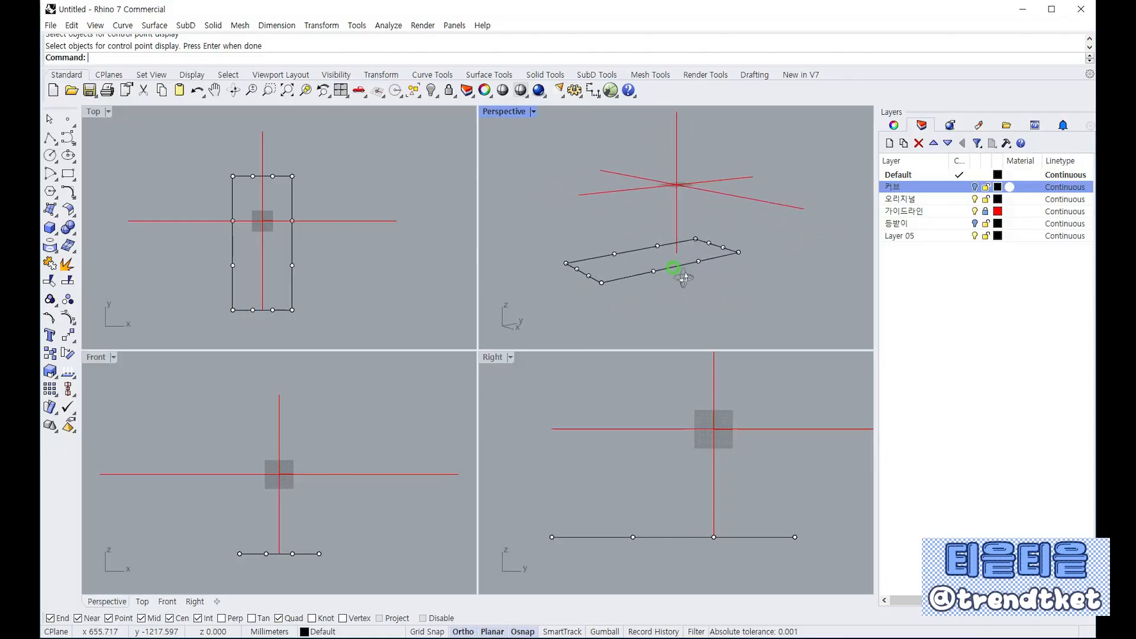
double_click(95, 111)
right_click_drag(476, 367, 460, 317)
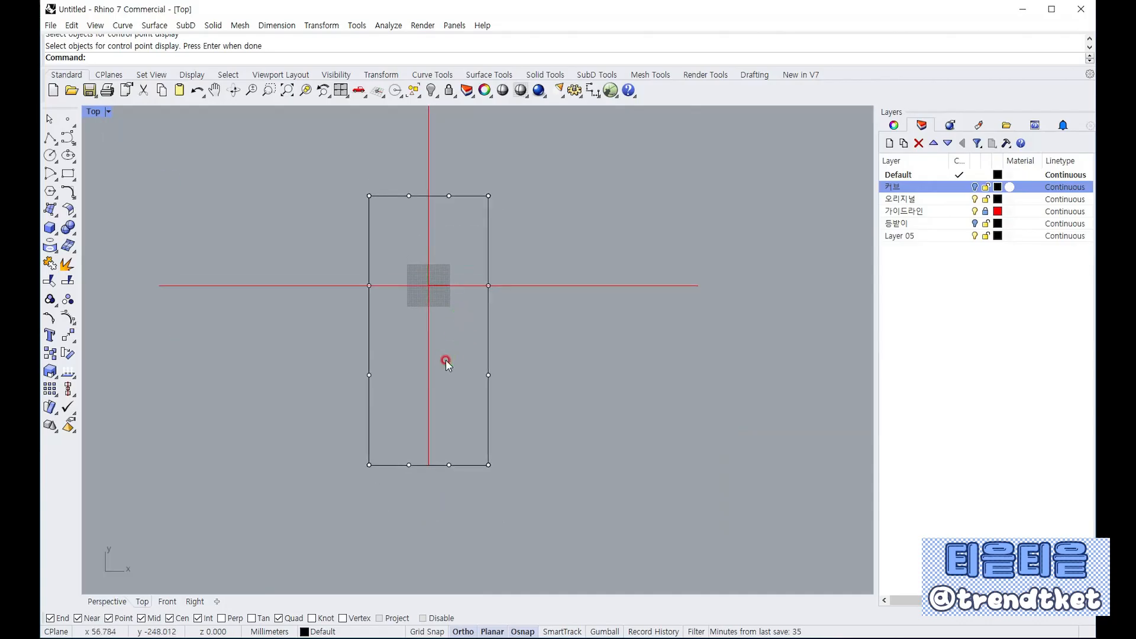
scroll(445, 360, "up", 4)
scroll(445, 363, "down", 2)
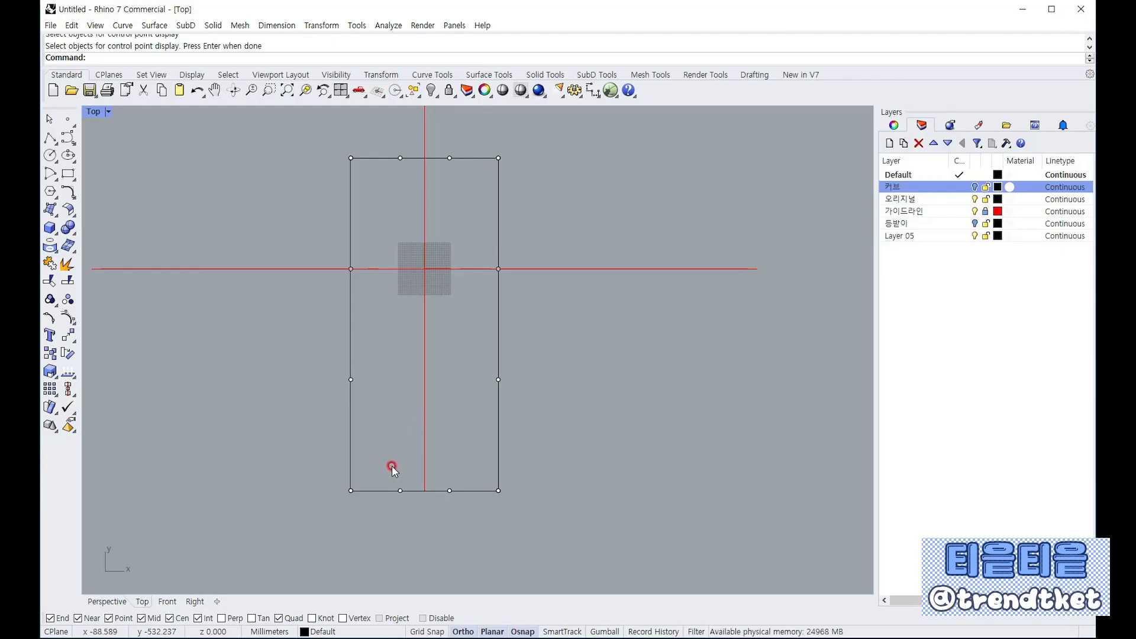
Narrow the outline's lower end with Scale1D, scaling its row of control points horizontally about the edge's midpoint to about 0.74
left_click_drag(314, 474, 551, 524)
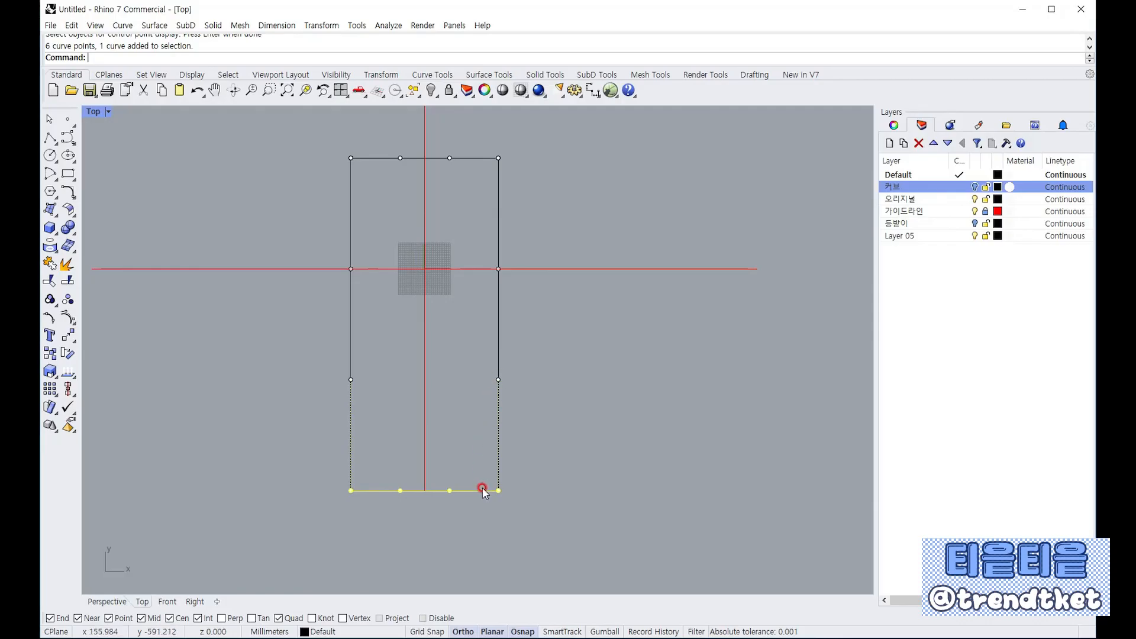
left_click(217, 399)
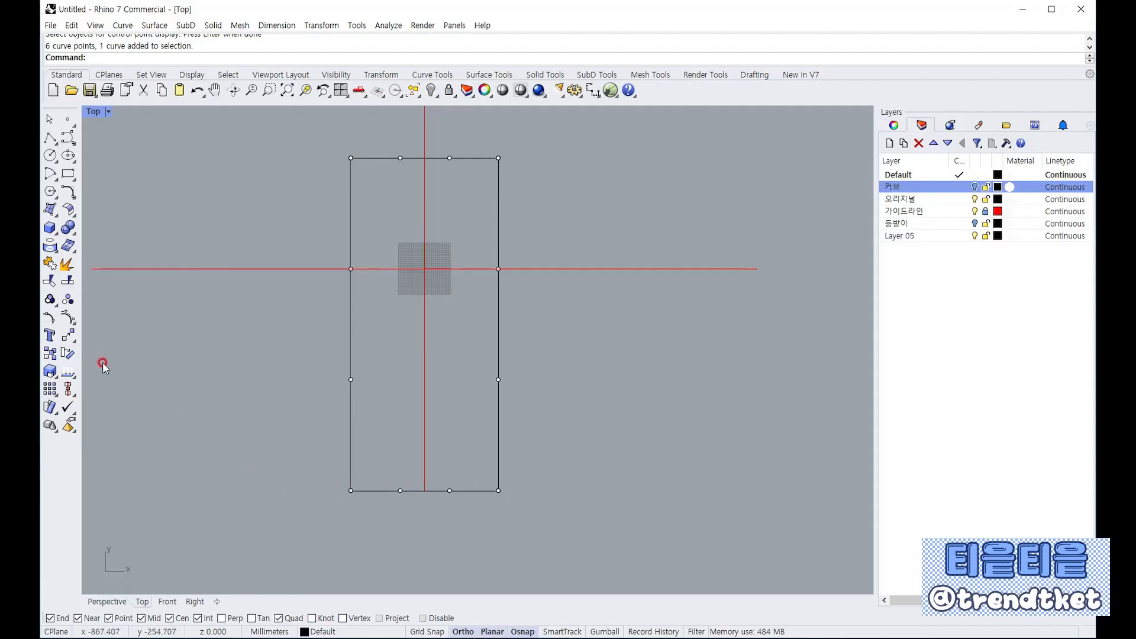
left_click(50, 371)
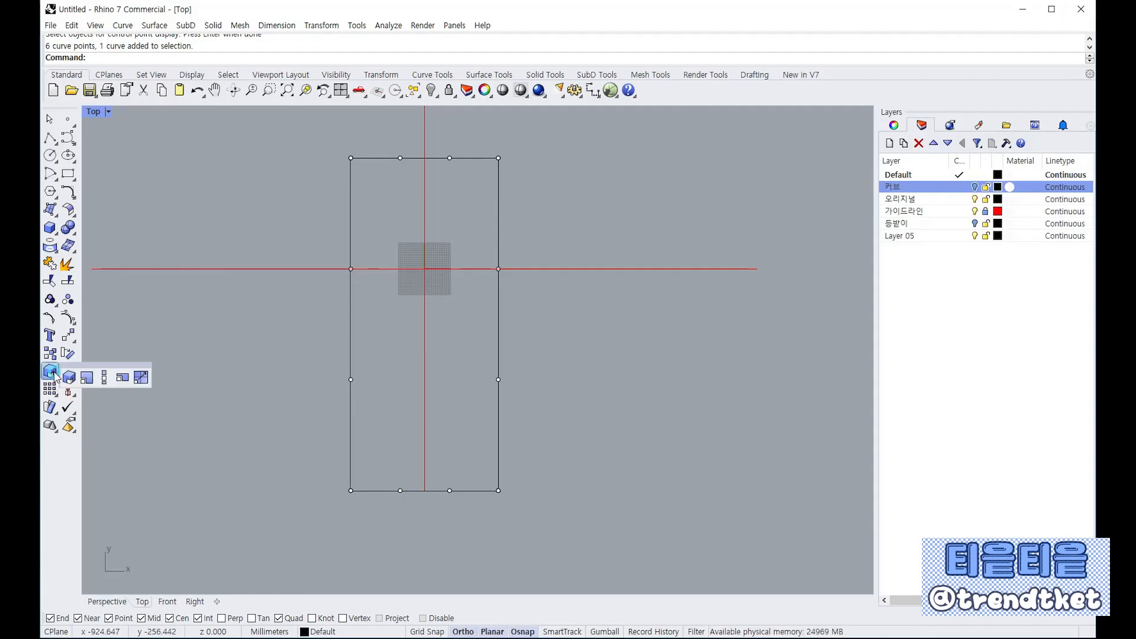
left_click(107, 379)
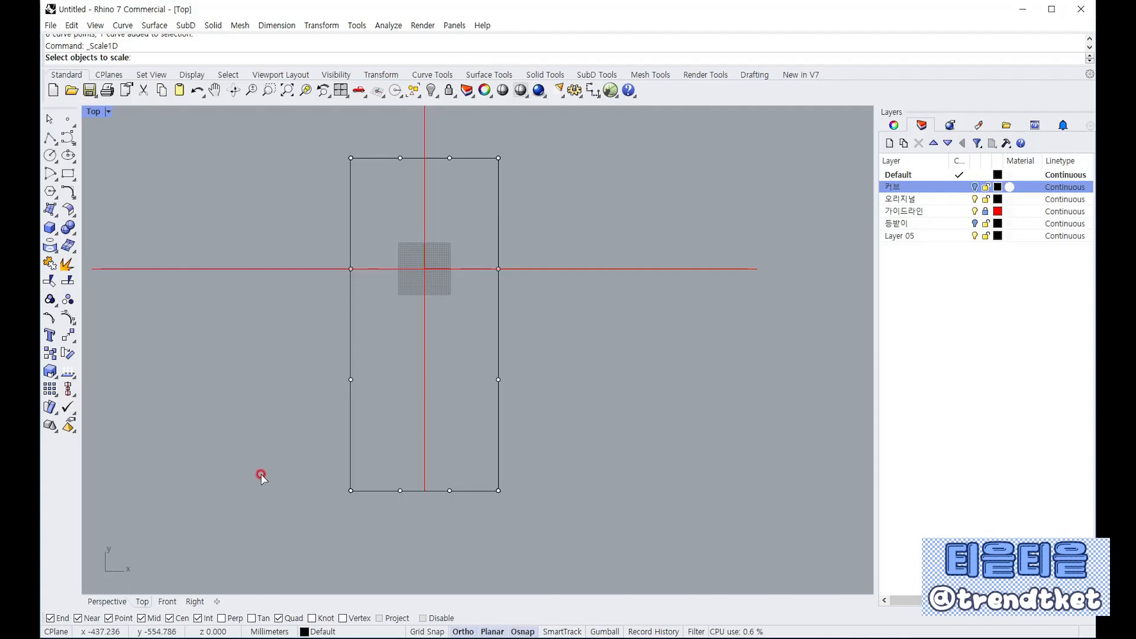
left_click_drag(260, 474, 574, 515)
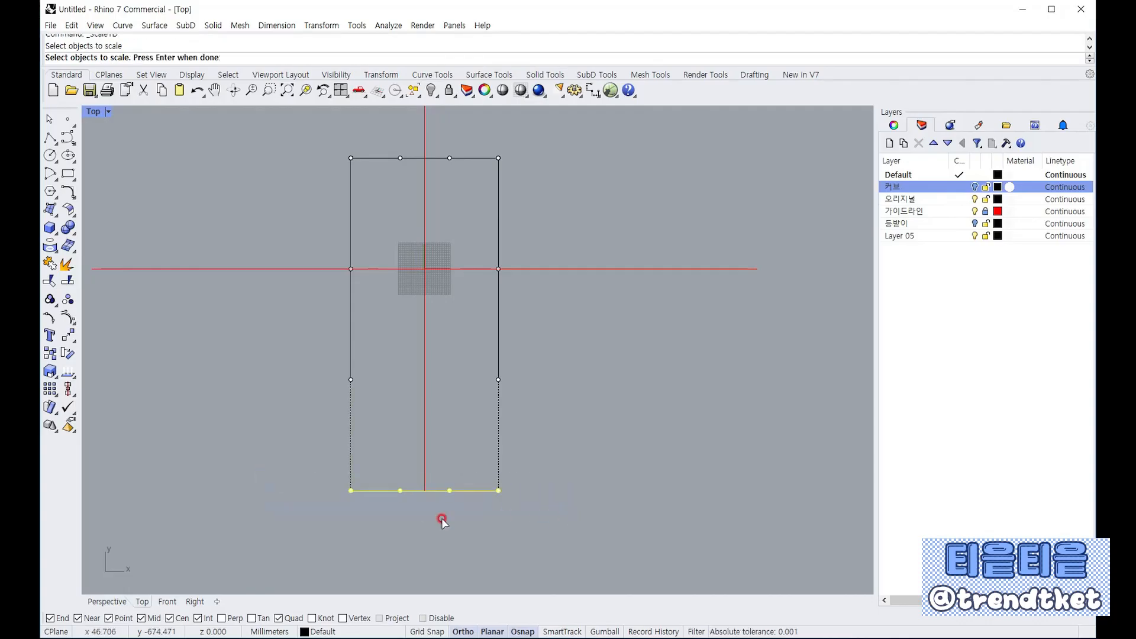
key("Return")
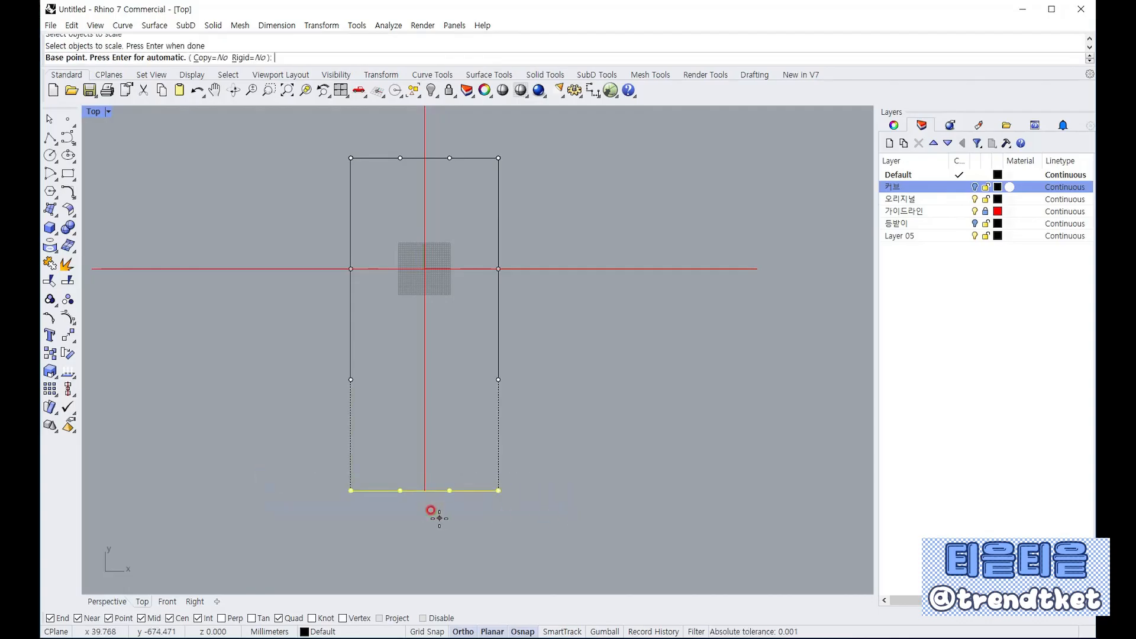
left_click(424, 490)
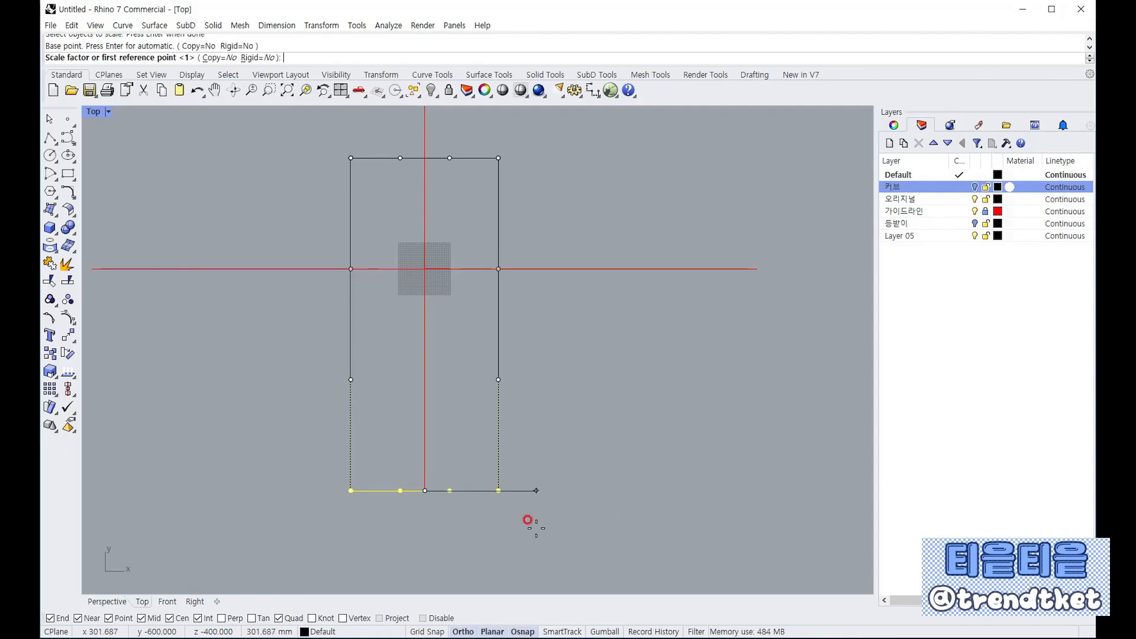
left_click(622, 532)
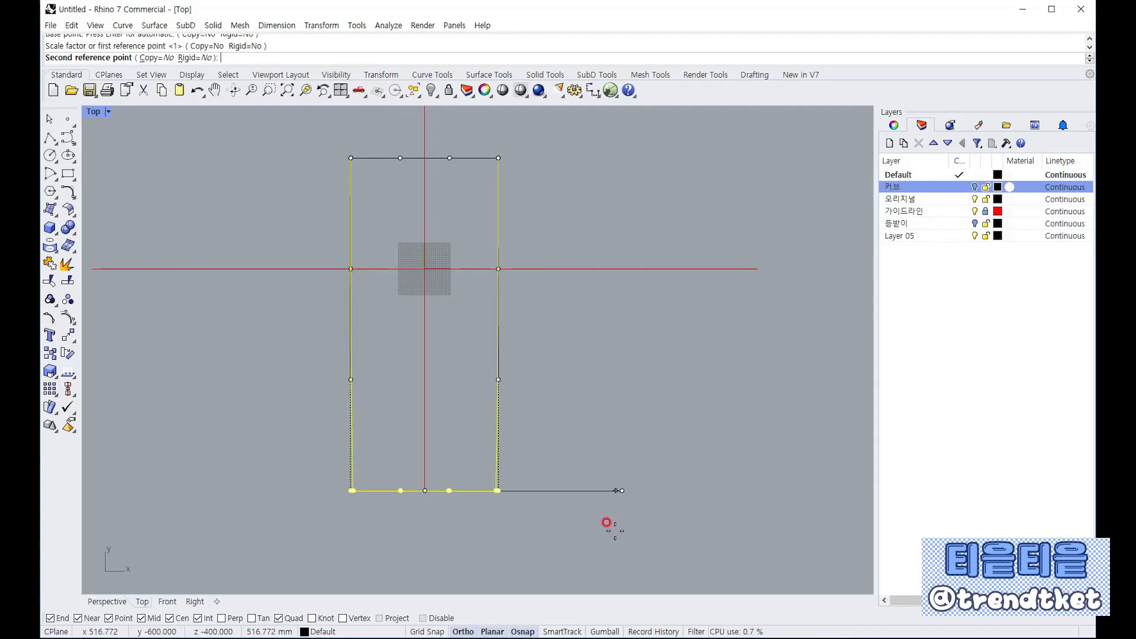
left_click(568, 523)
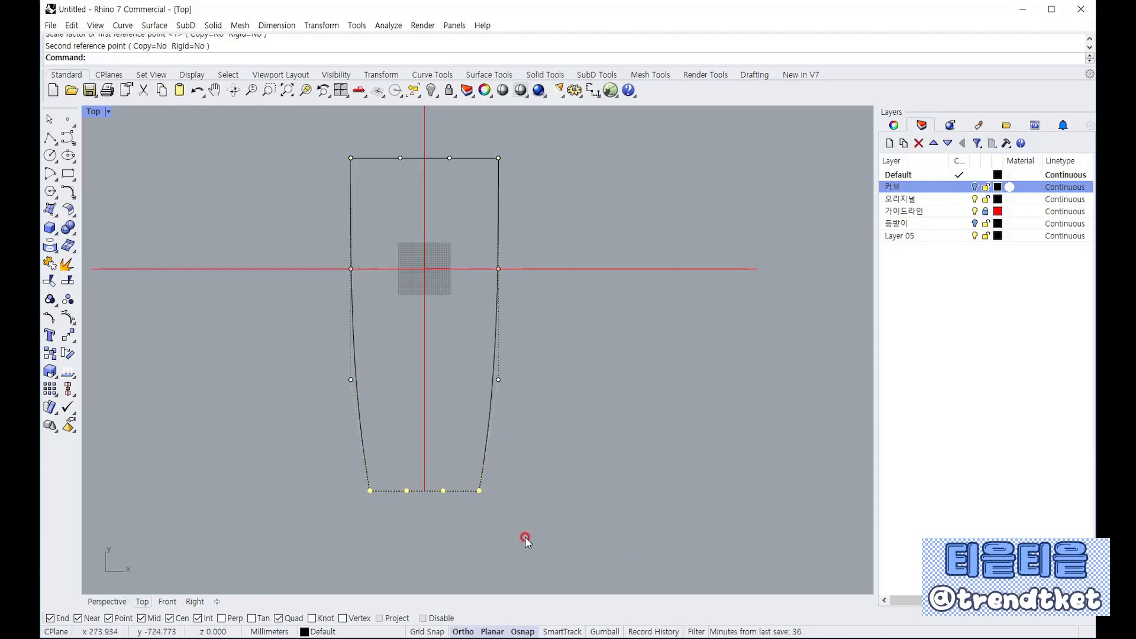
Move the lower edge's two middle control points downward so the edge bows outward
right_click(440, 519)
scroll(446, 520, "up", 5)
left_click_drag(329, 436, 436, 497)
right_click(439, 459)
scroll(541, 519, "down", 8)
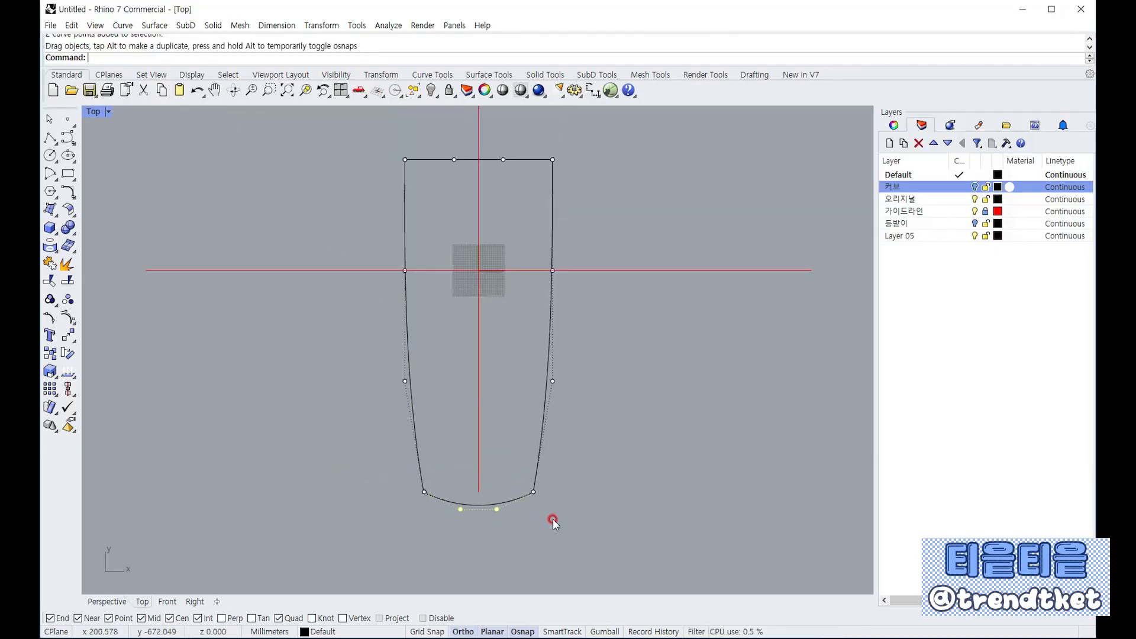
Move the upper edge's two middle control points upward so the edge bows outward
right_click_drag(586, 382, 557, 497)
scroll(409, 247, "up", 3)
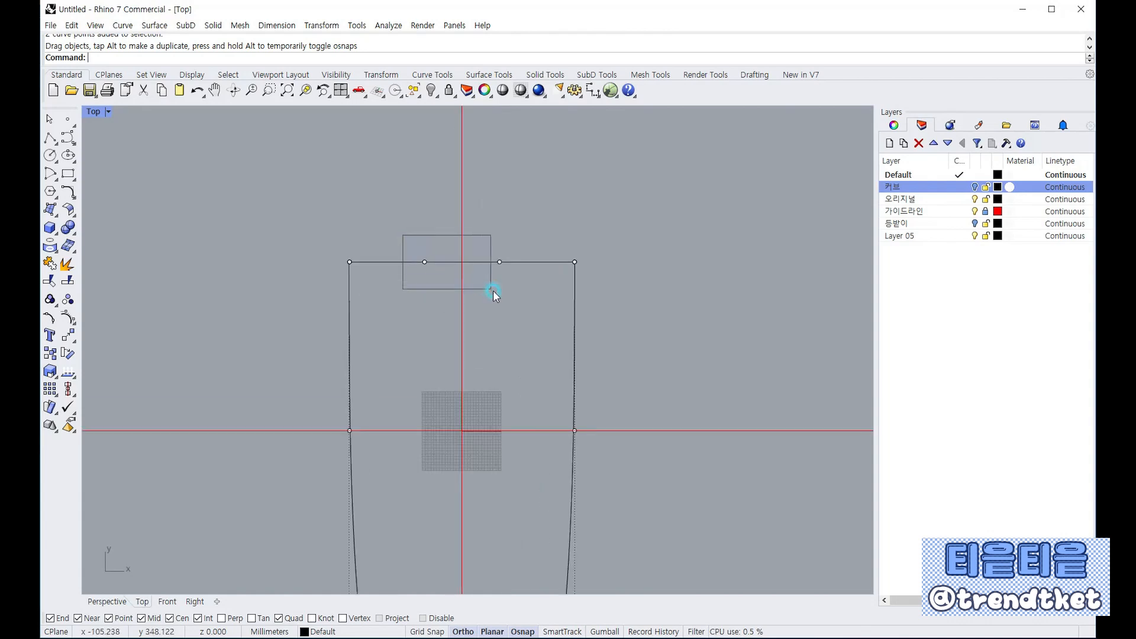
left_click_drag(492, 290, 498, 236)
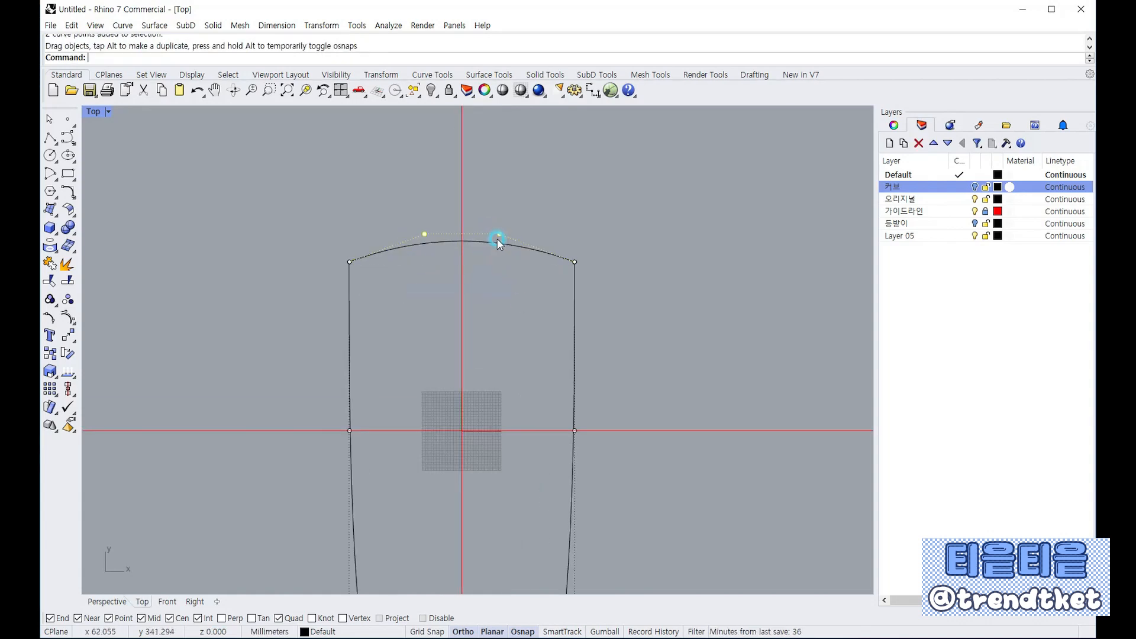
left_click(162, 363)
Try to spread the upper edge's two middle control points horizontally with Scale1D about the curve's midpoint
left_click(50, 371)
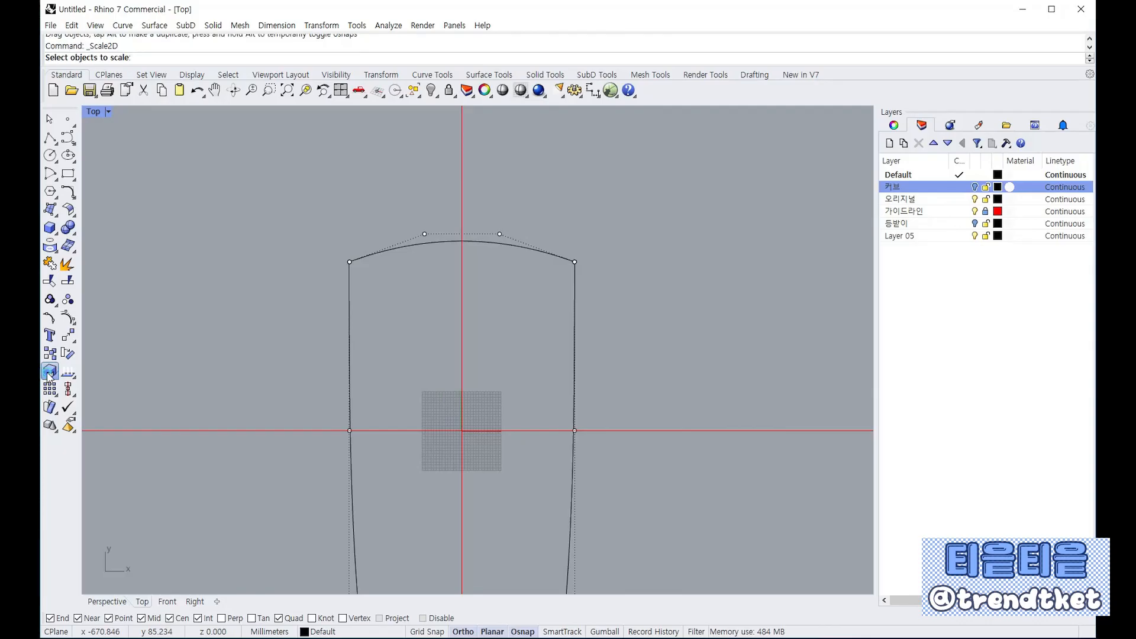
left_click(118, 377)
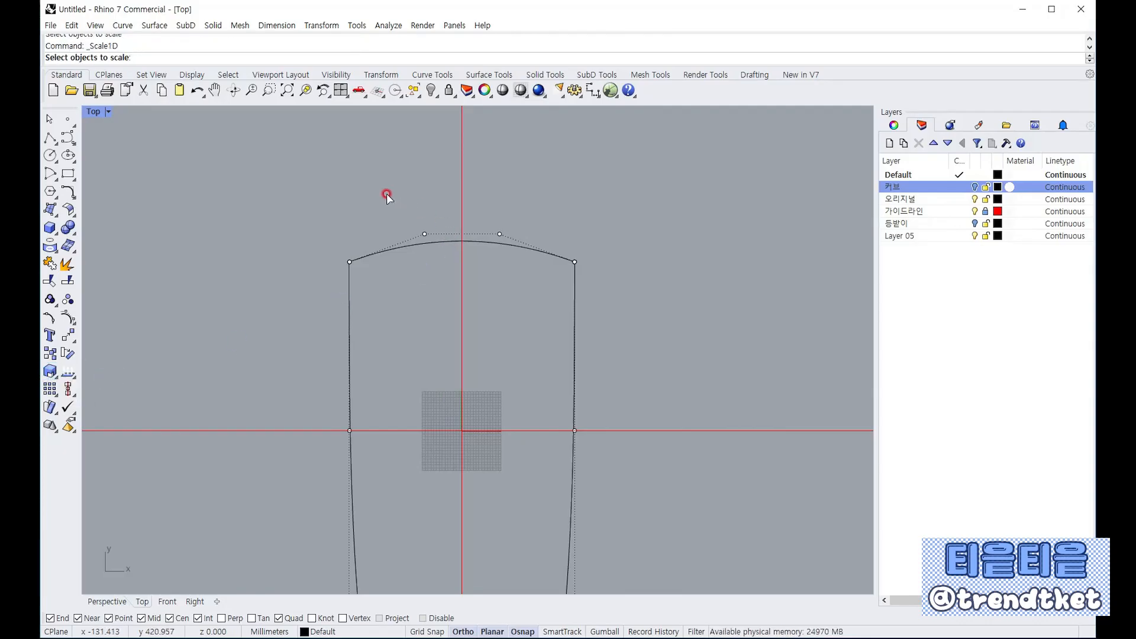
left_click_drag(516, 243, 516, 244)
key("Return")
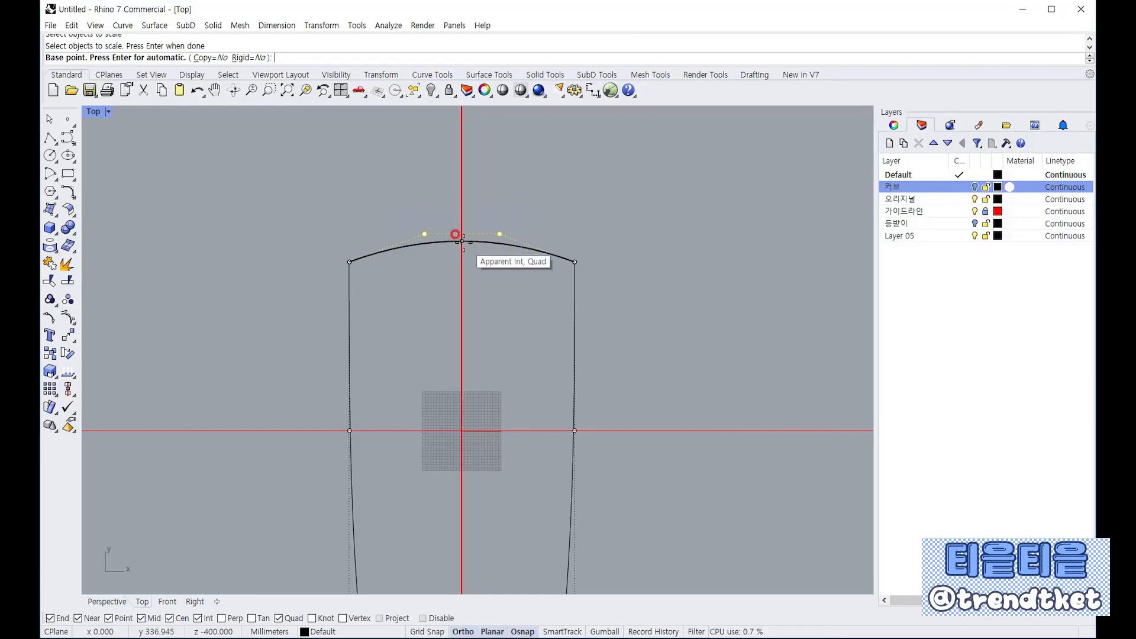
left_click(461, 240)
left_click(621, 224)
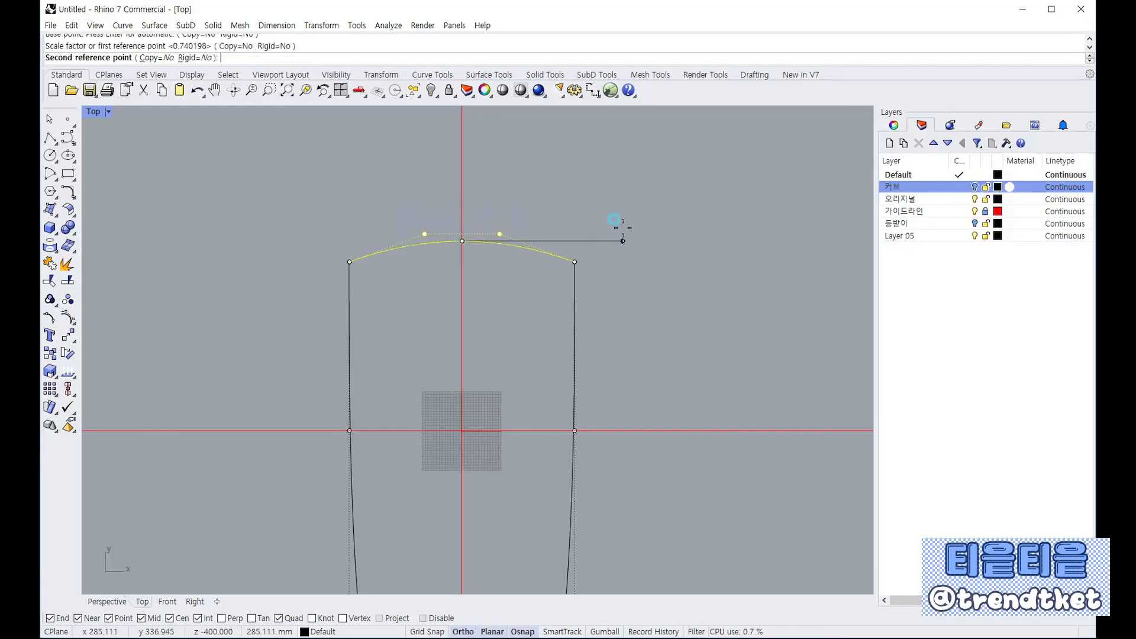
left_click(787, 231)
scroll(527, 166, "down", 5)
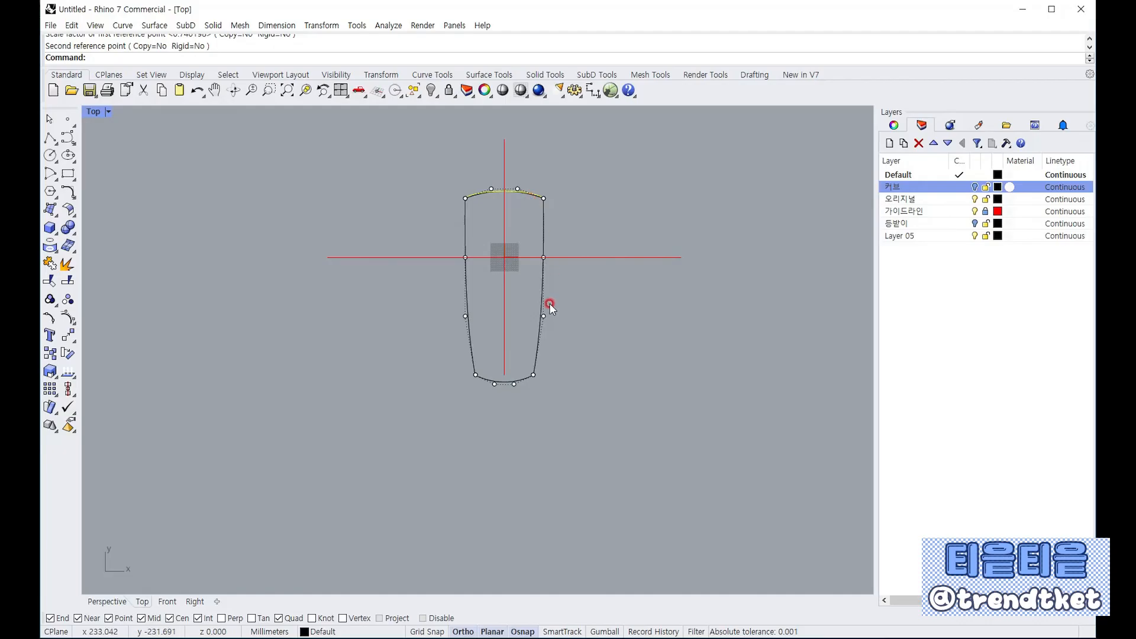
Spread the lower edge's two middle control points horizontally with Scale1D about the curve's midpoint, making its corners fuller
scroll(512, 185, "up", 5)
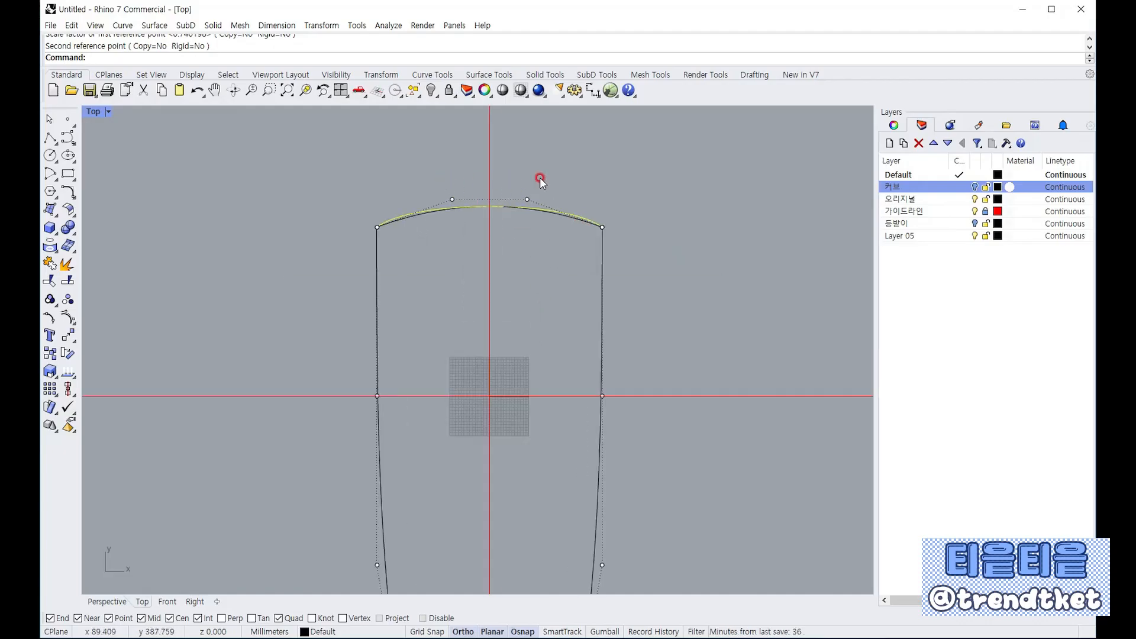
scroll(538, 177, "down", 5)
scroll(518, 407, "up", 6)
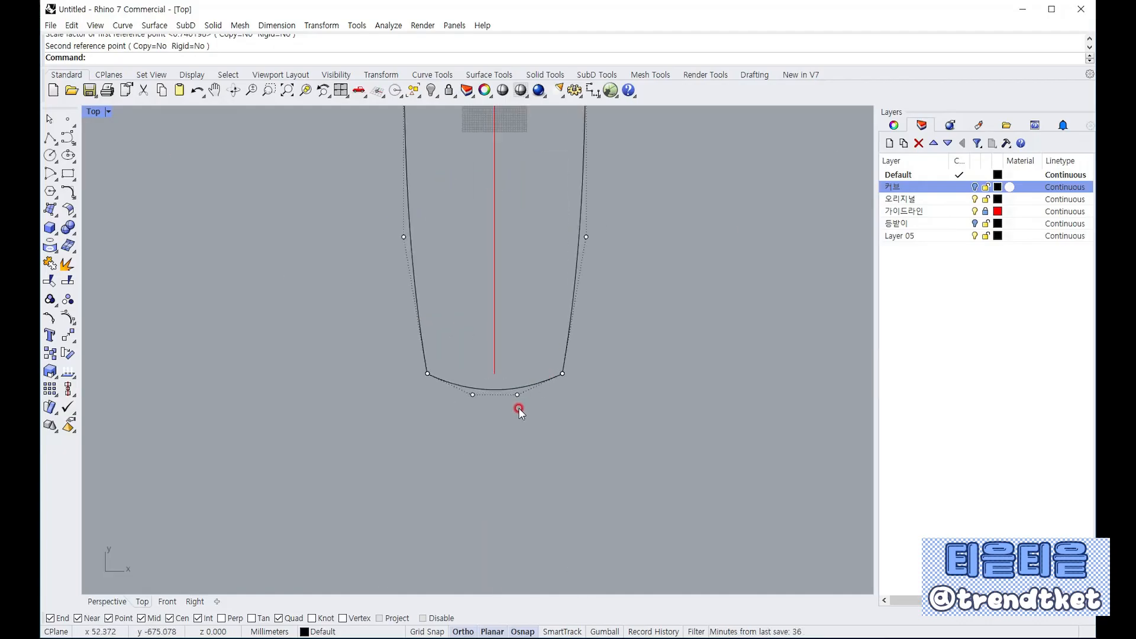
right_click(431, 413)
left_click(52, 374)
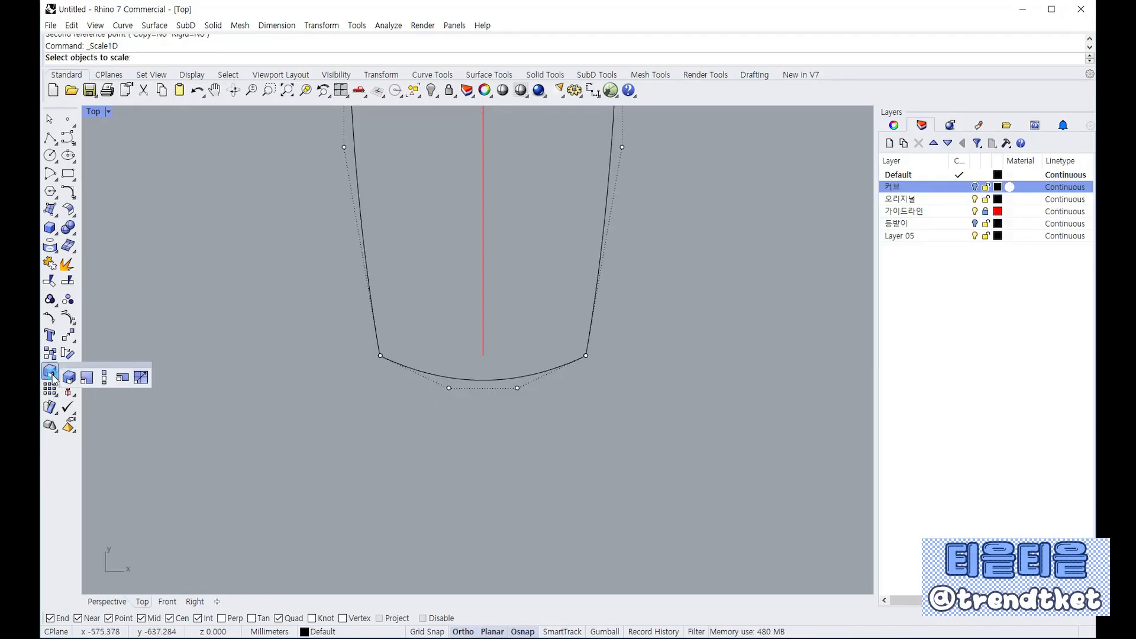
left_click(106, 377)
left_click_drag(426, 402, 545, 357)
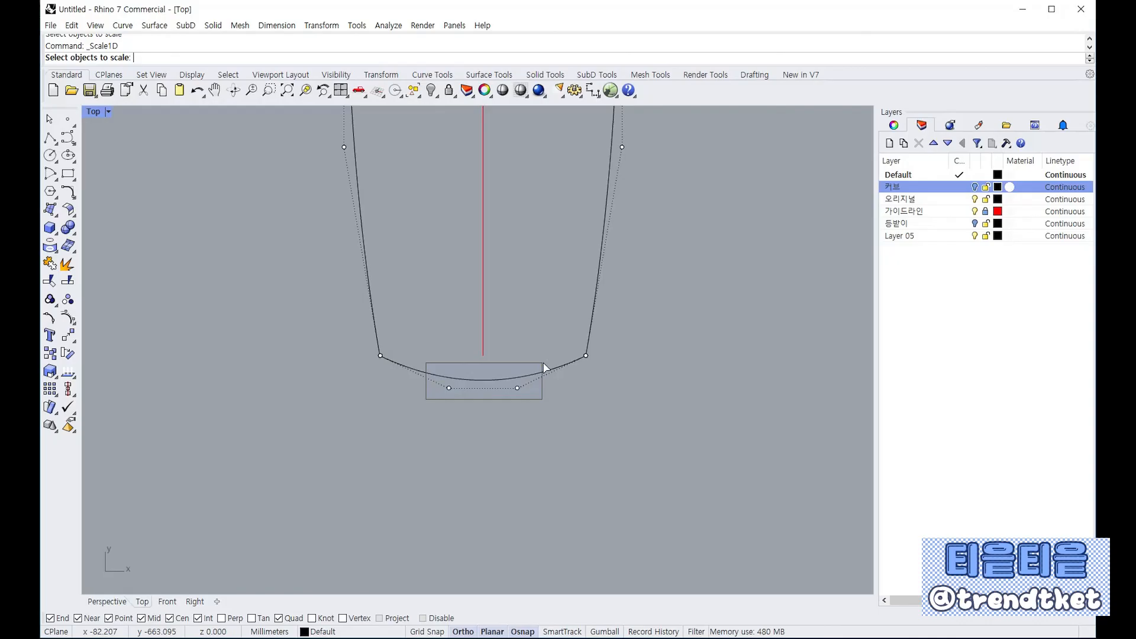
key("Return")
left_click(482, 380)
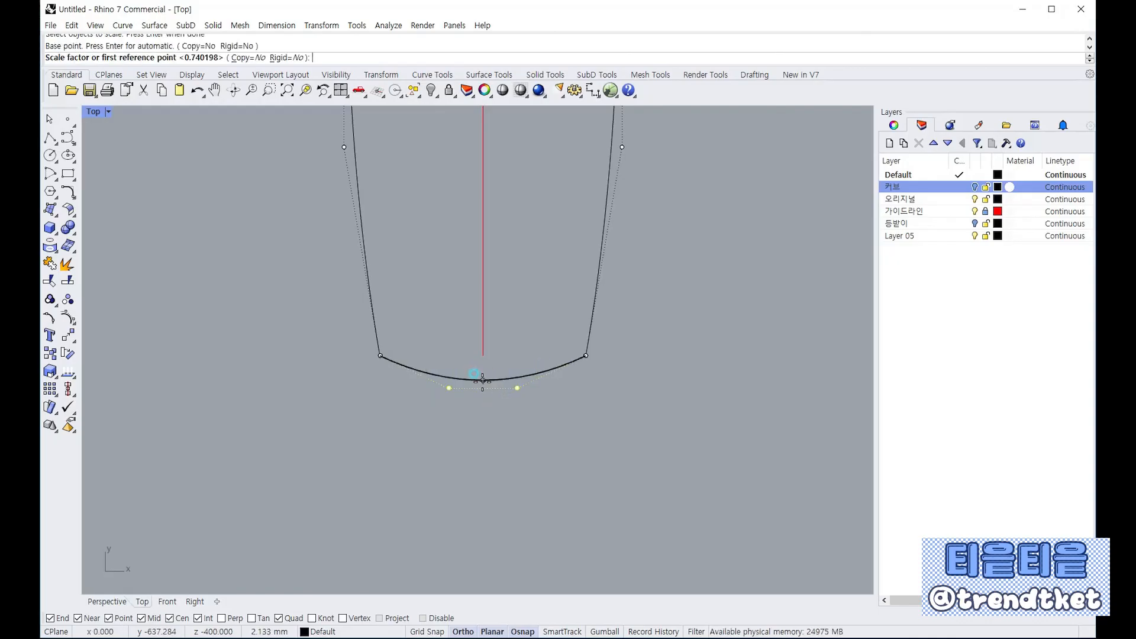
left_click(565, 385)
left_click(679, 395)
right_click(550, 440)
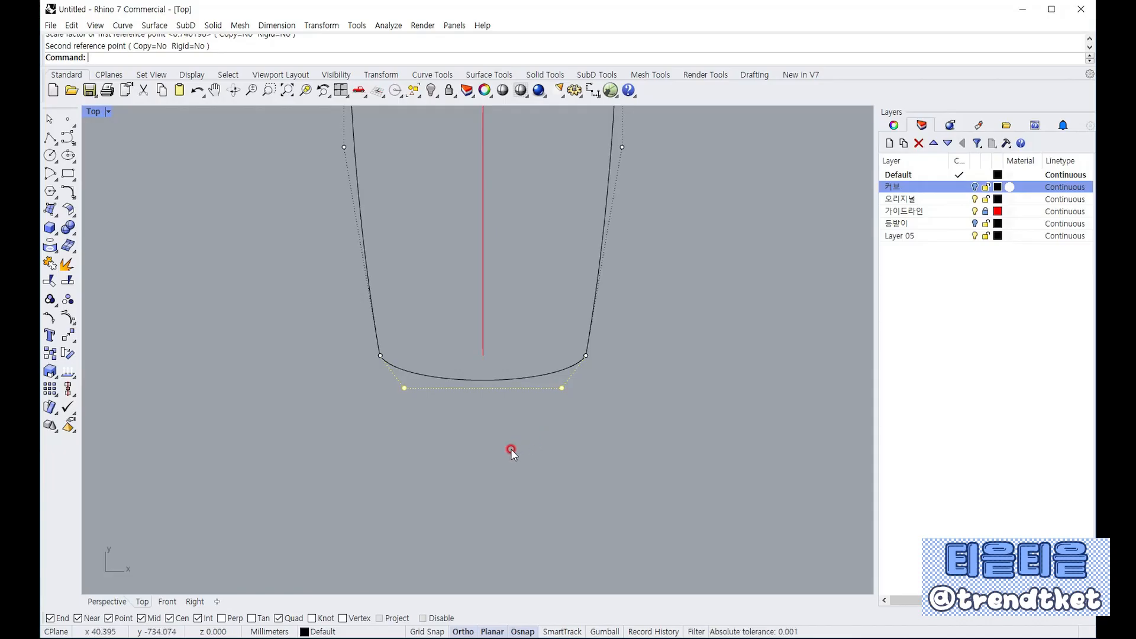
scroll(510, 448, "down", 5)
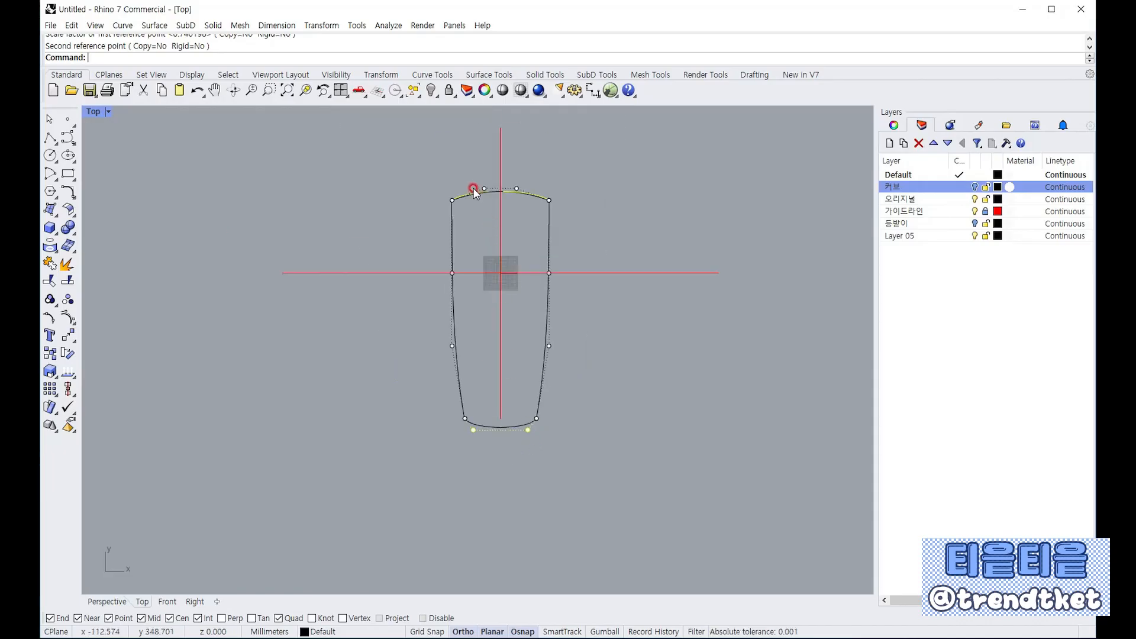
scroll(473, 192, "up", 3)
scroll(487, 211, "up", 1)
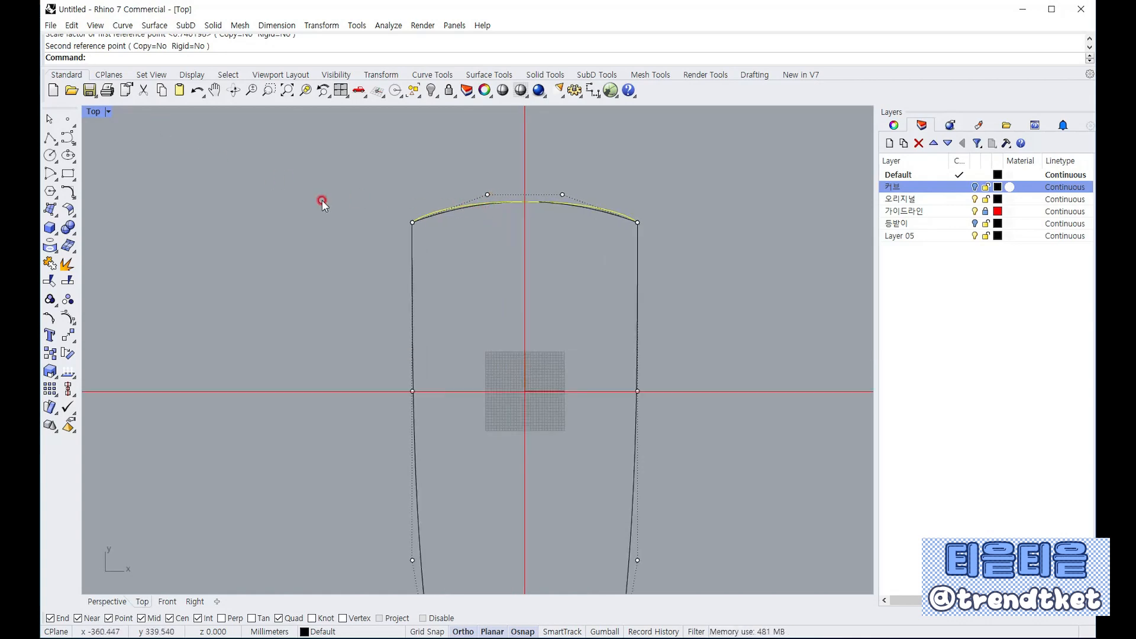
left_click(481, 219)
left_click(524, 202)
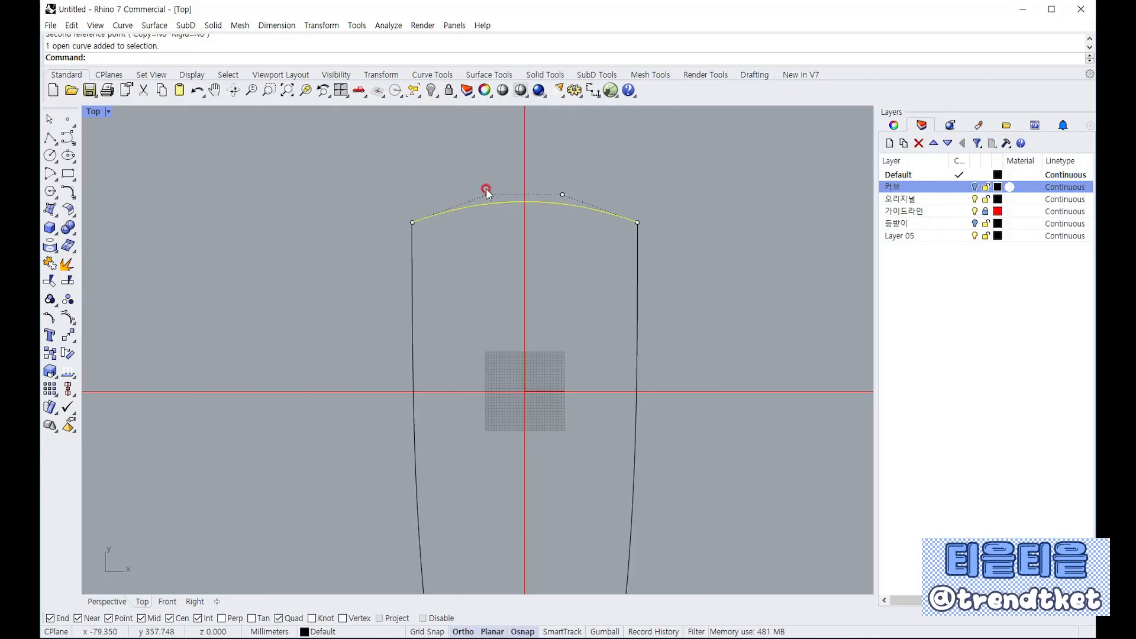
left_click(50, 371)
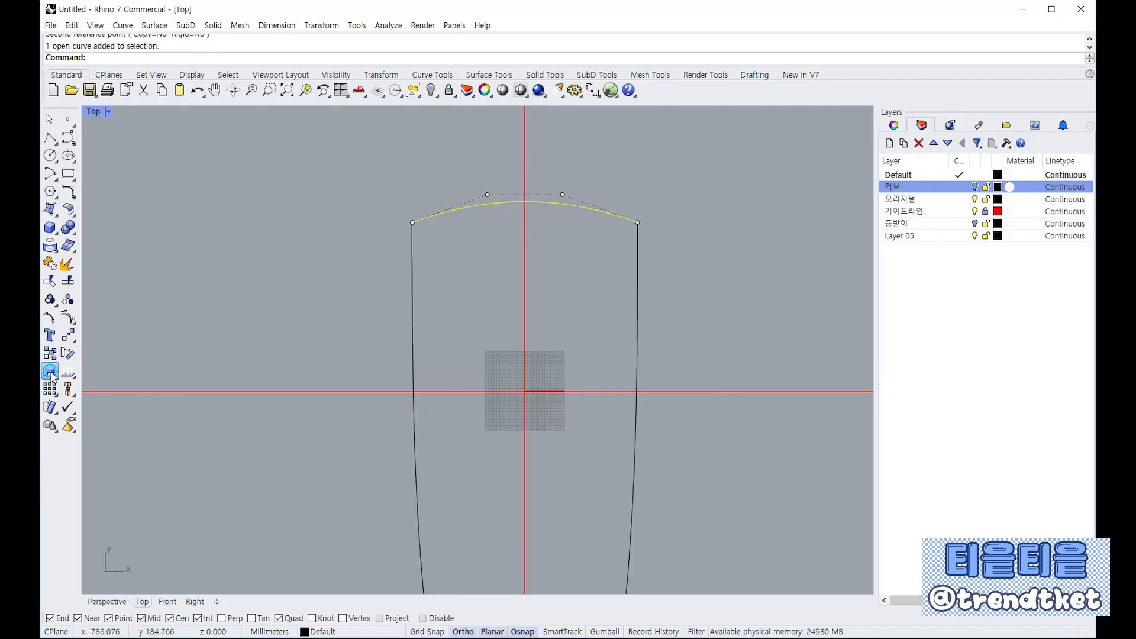
left_click(107, 381)
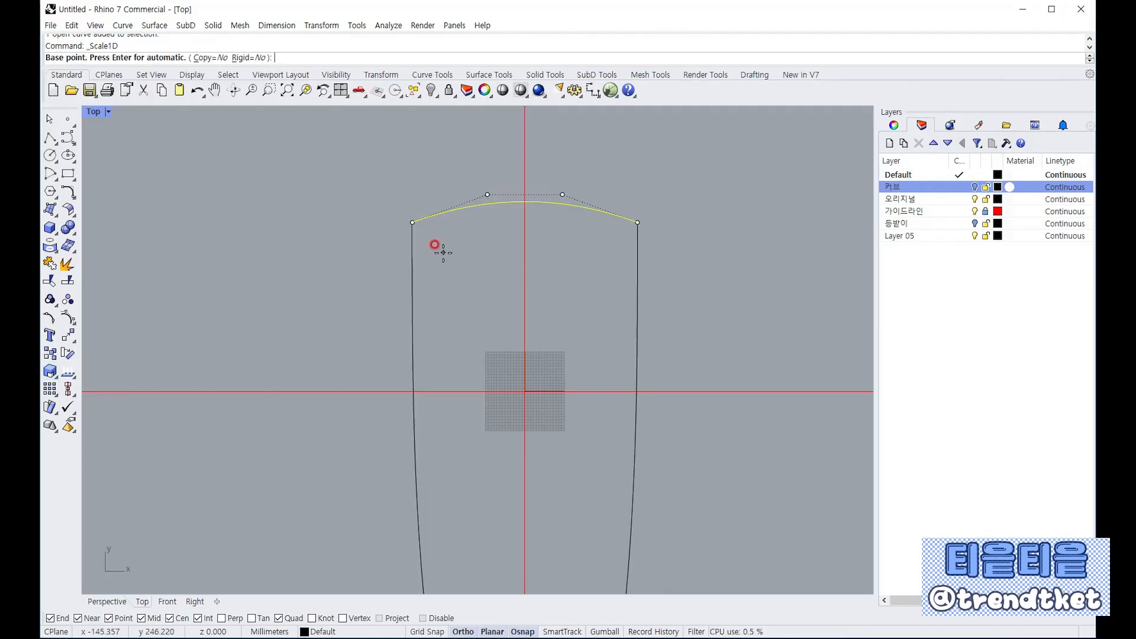
key("Escape")
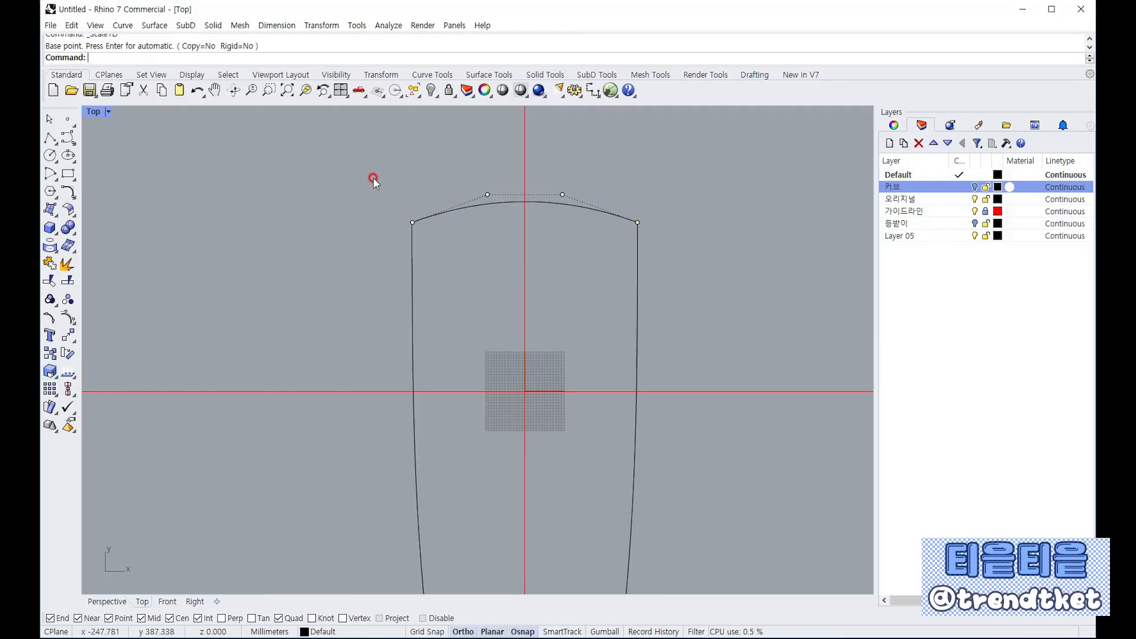
Spread the upper edge's two middle control points horizontally with Scale1D about the curve's midpoint, making its corners fuller
left_click(52, 373)
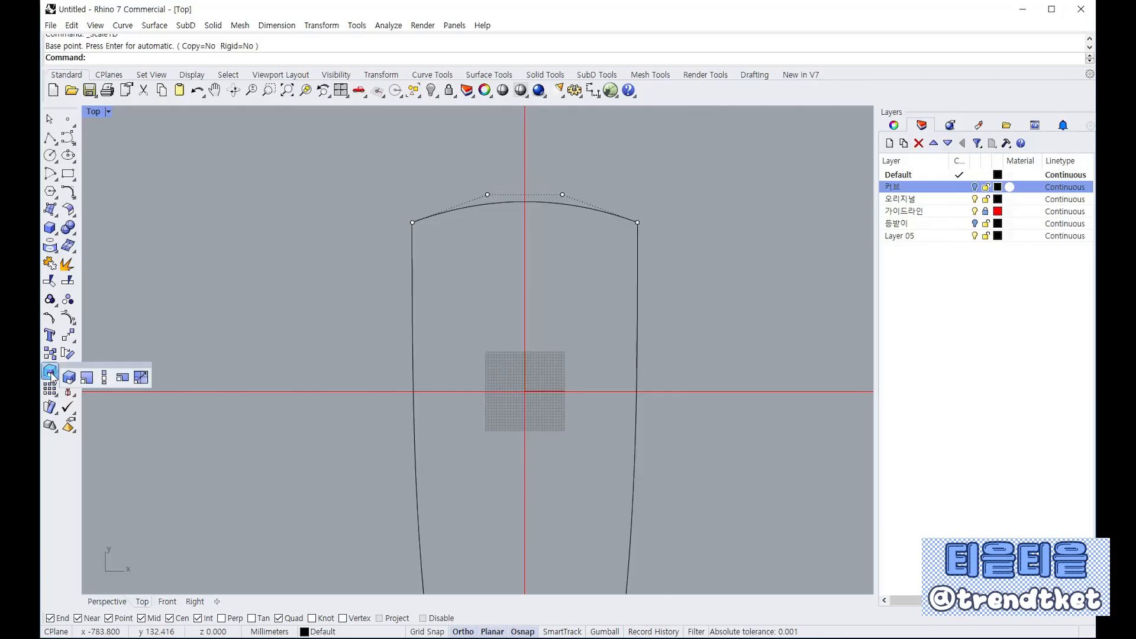
left_click(108, 381)
left_click(579, 215)
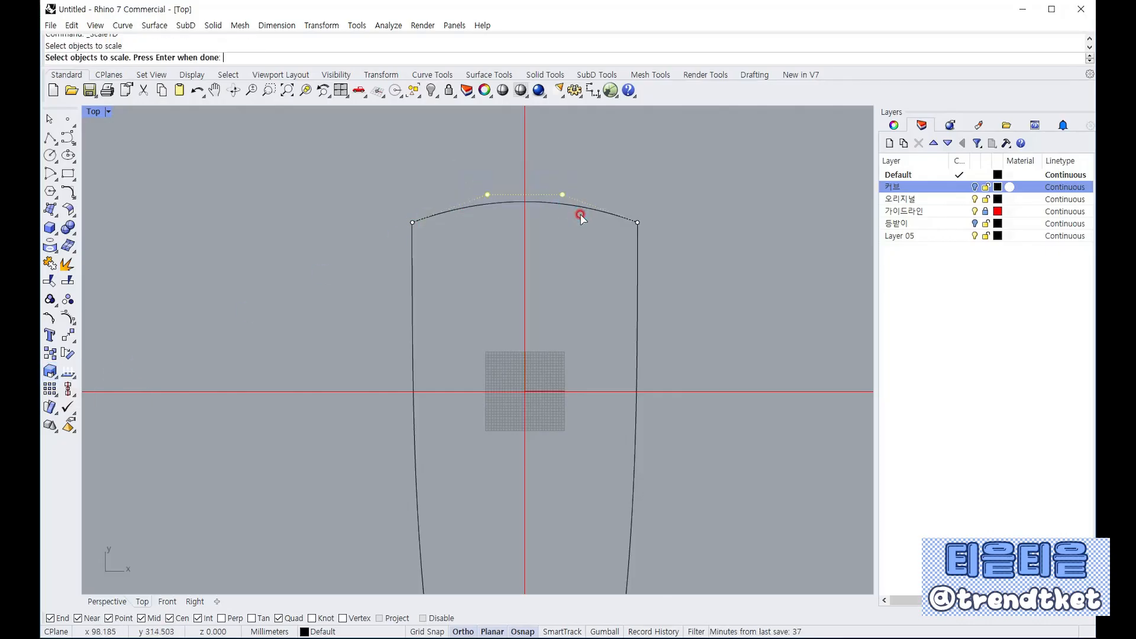
key("Return")
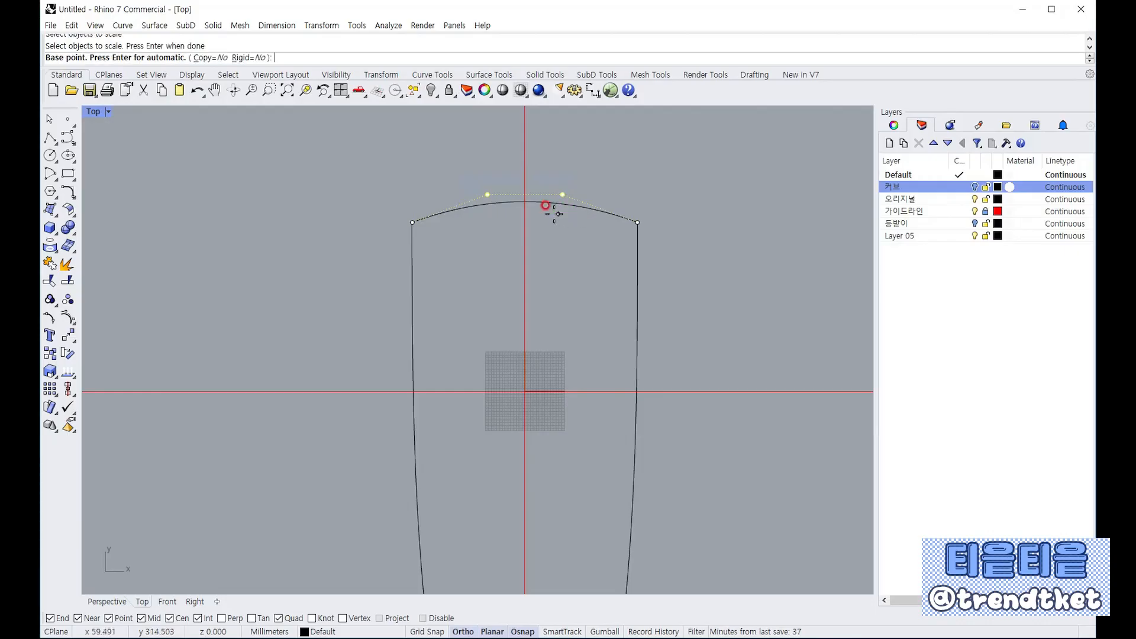
left_click(525, 202)
left_click(618, 201)
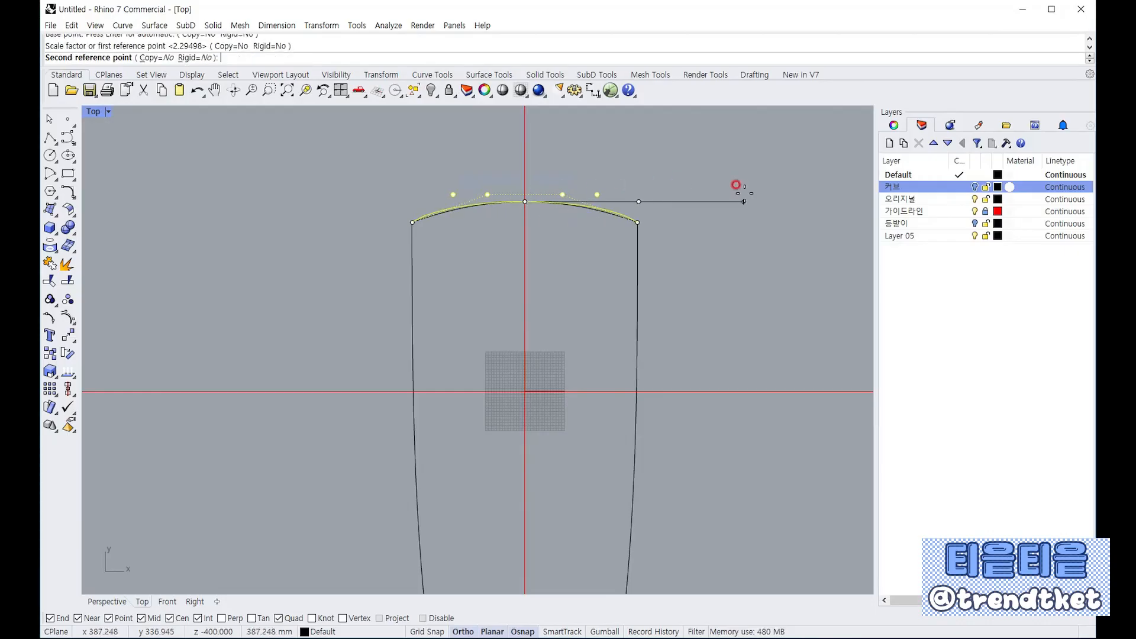
left_click(768, 195)
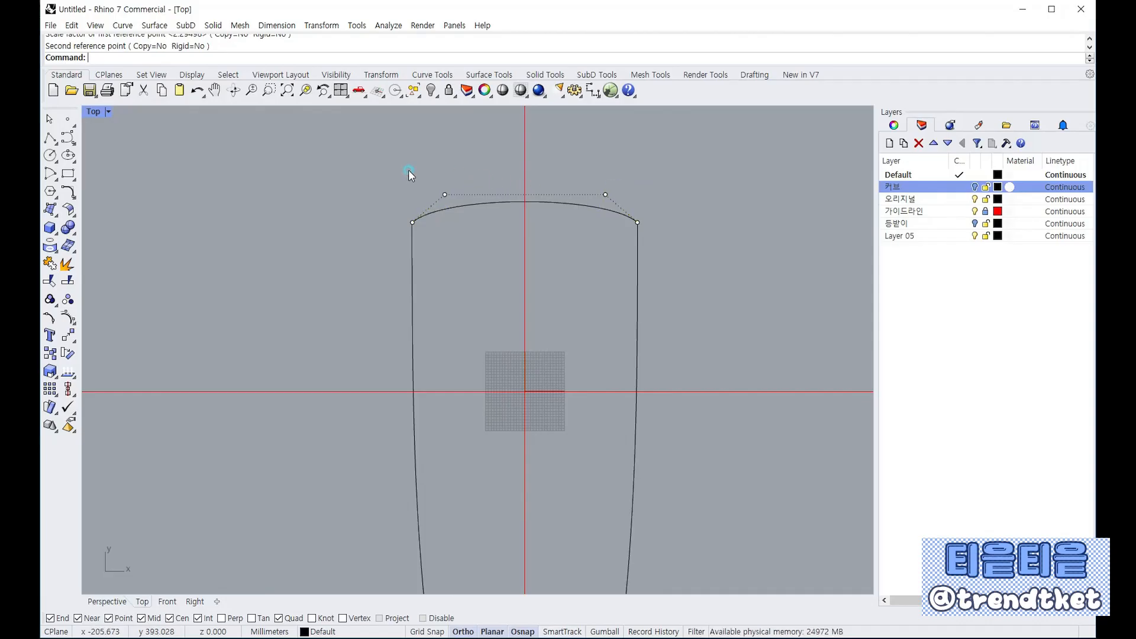
left_click_drag(408, 169, 631, 206)
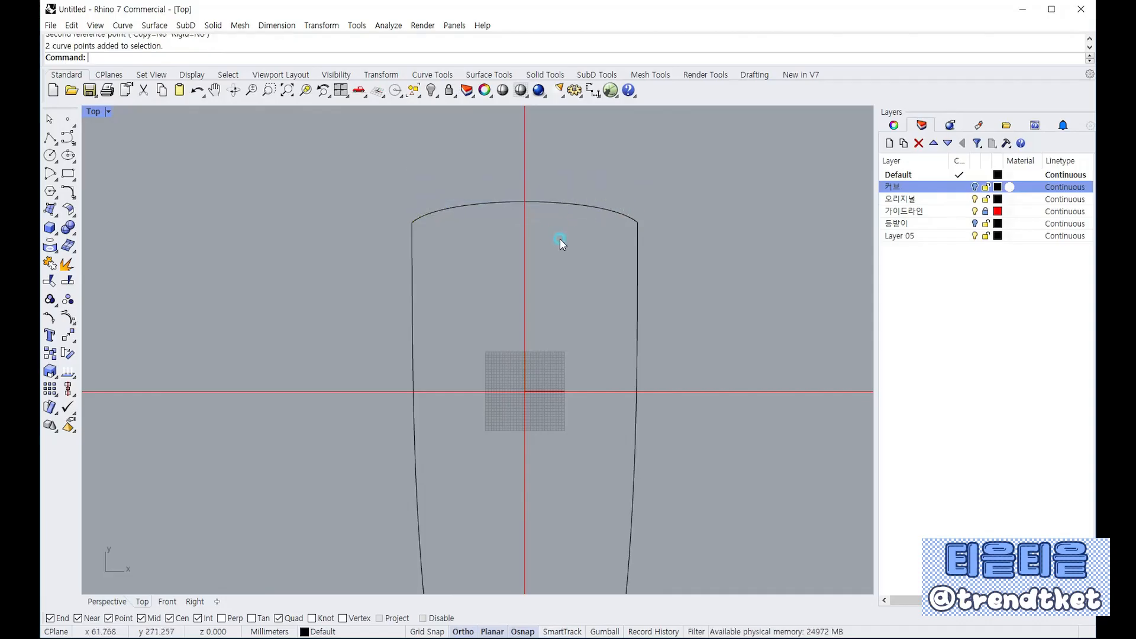
scroll(534, 153, "down", 5)
left_click(550, 176)
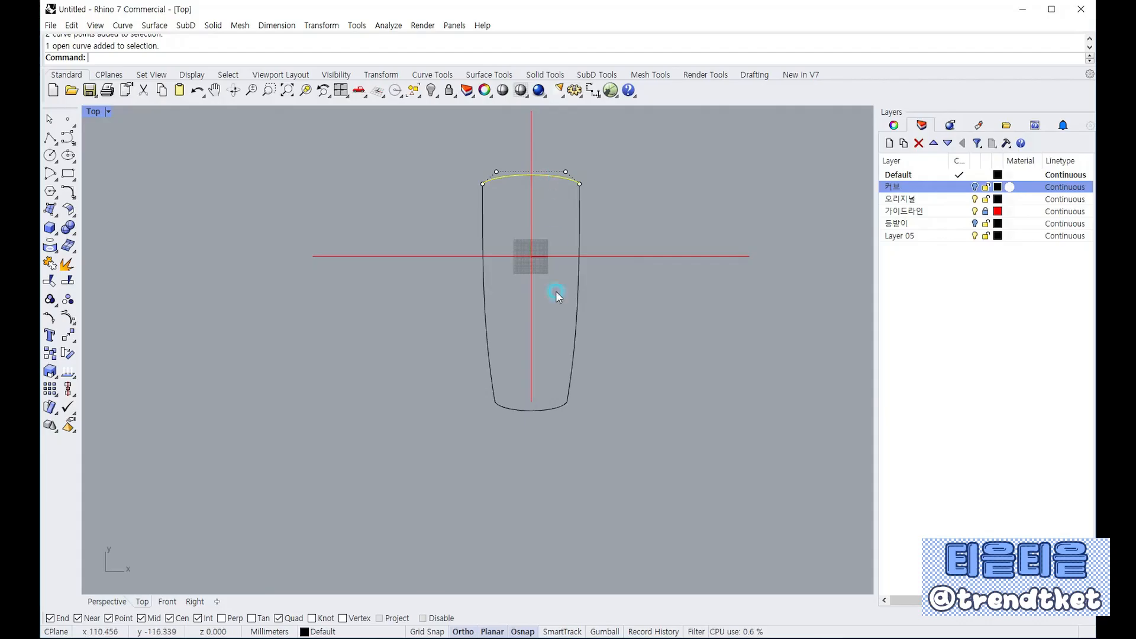
left_click(548, 409)
left_click(549, 175)
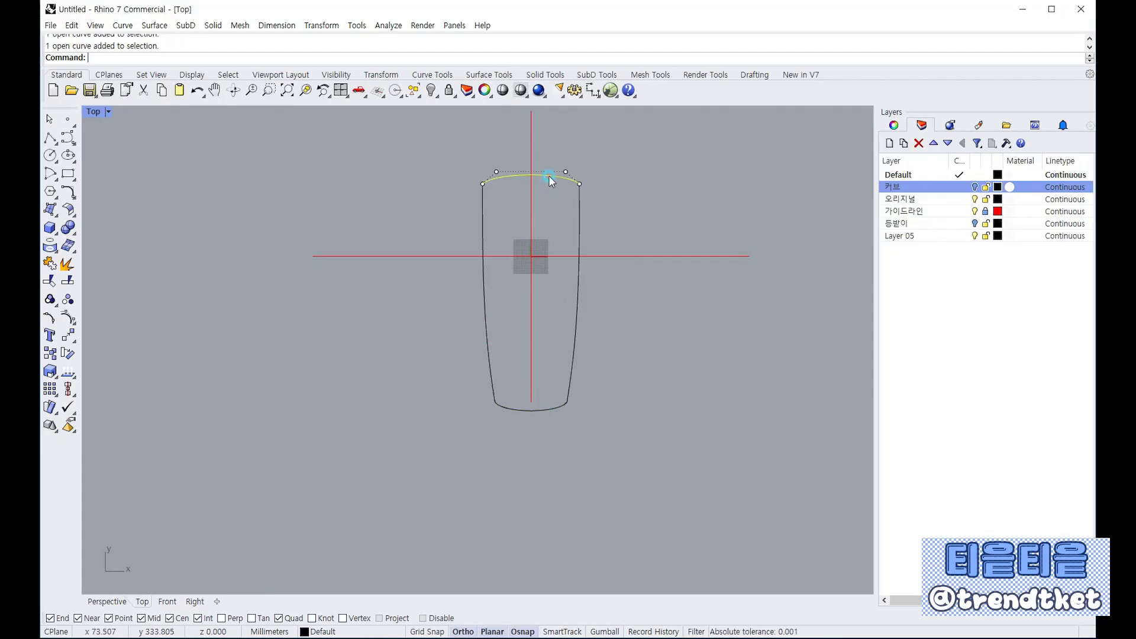
left_click(551, 408)
left_click(374, 387)
Rebuild the upper and lower end curves with 11 points at degree 3, deleting the input curves
left_click(67, 196)
left_click(229, 214)
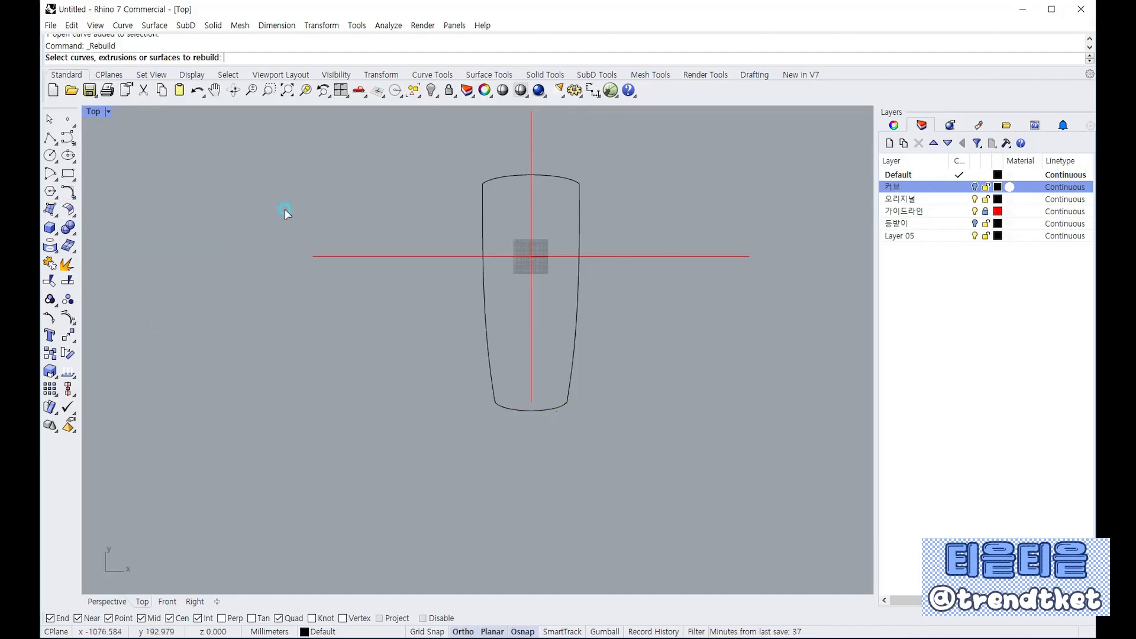
left_click(497, 179)
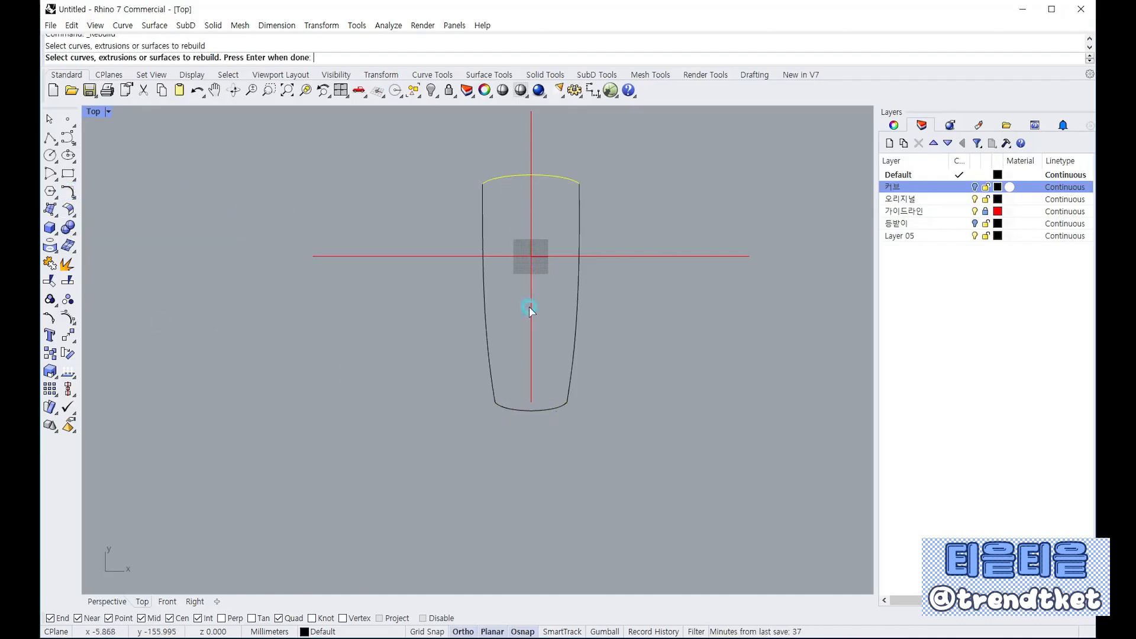
left_click(515, 410)
key("Return")
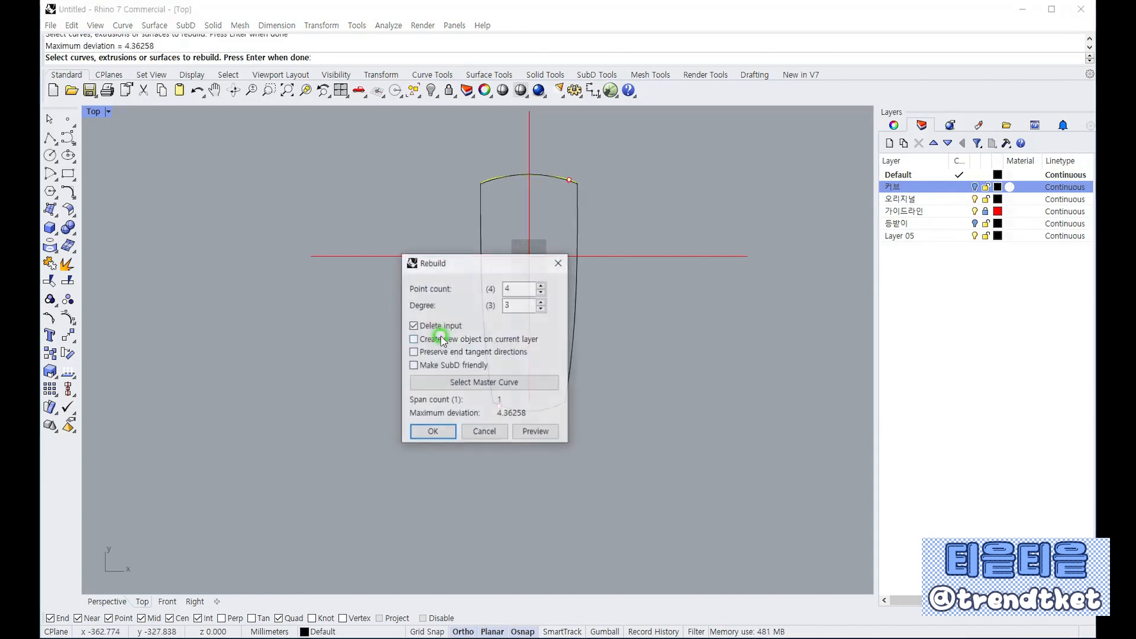
left_click(511, 295)
left_click_drag(513, 288, 498, 288)
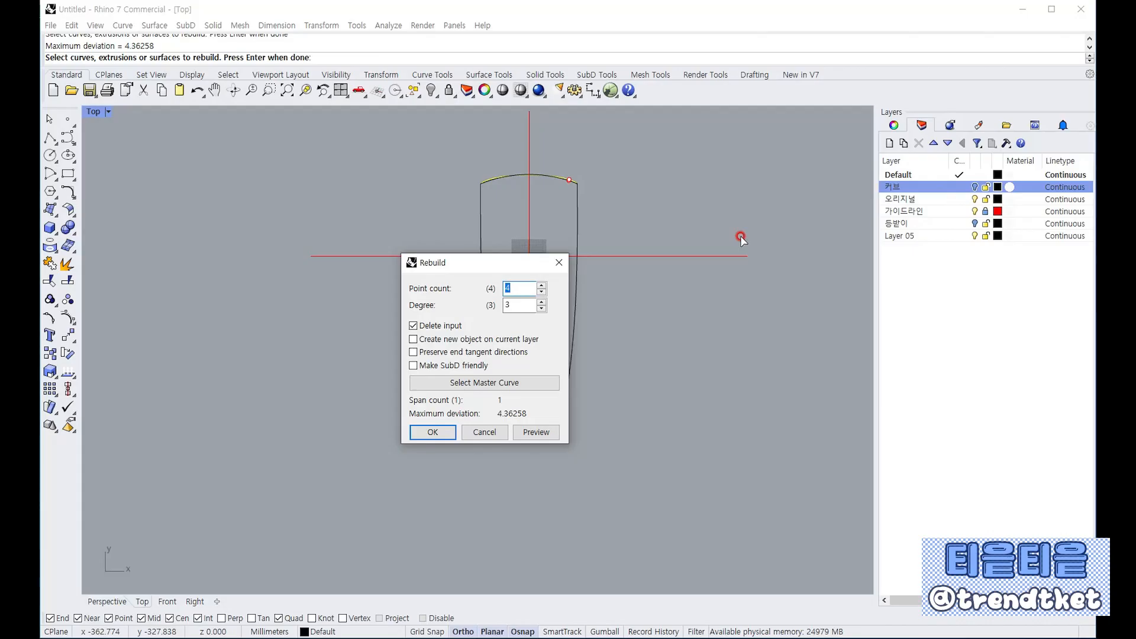
type("11")
key("Return")
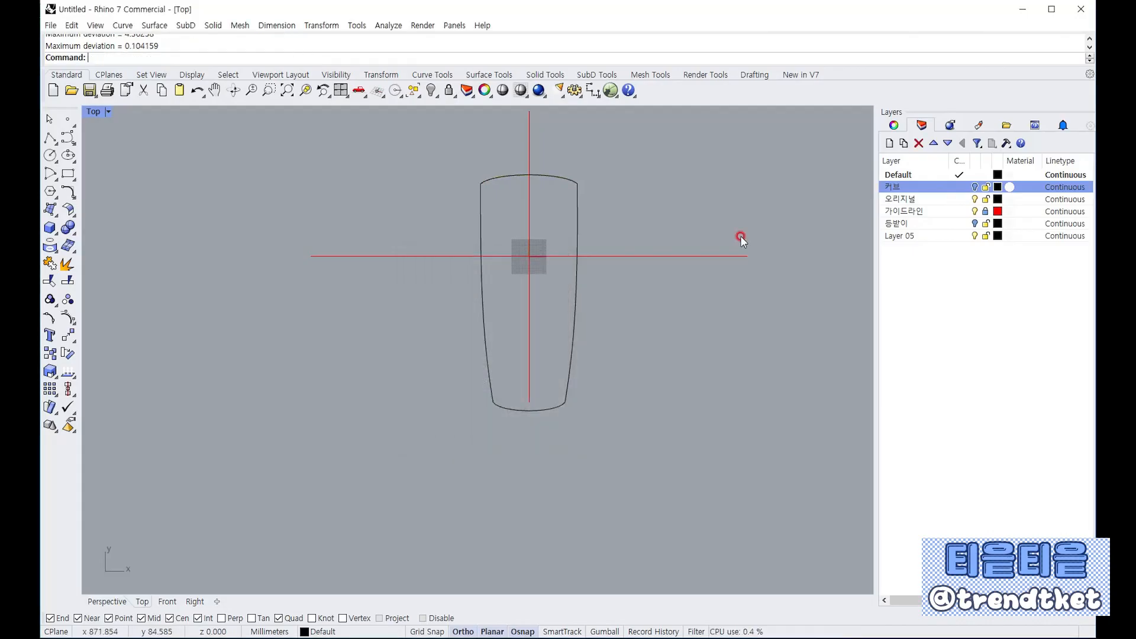
Turn on the control points of both rebuilt end curves
left_click_drag(557, 161, 513, 343)
left_click_drag(525, 419, 526, 419)
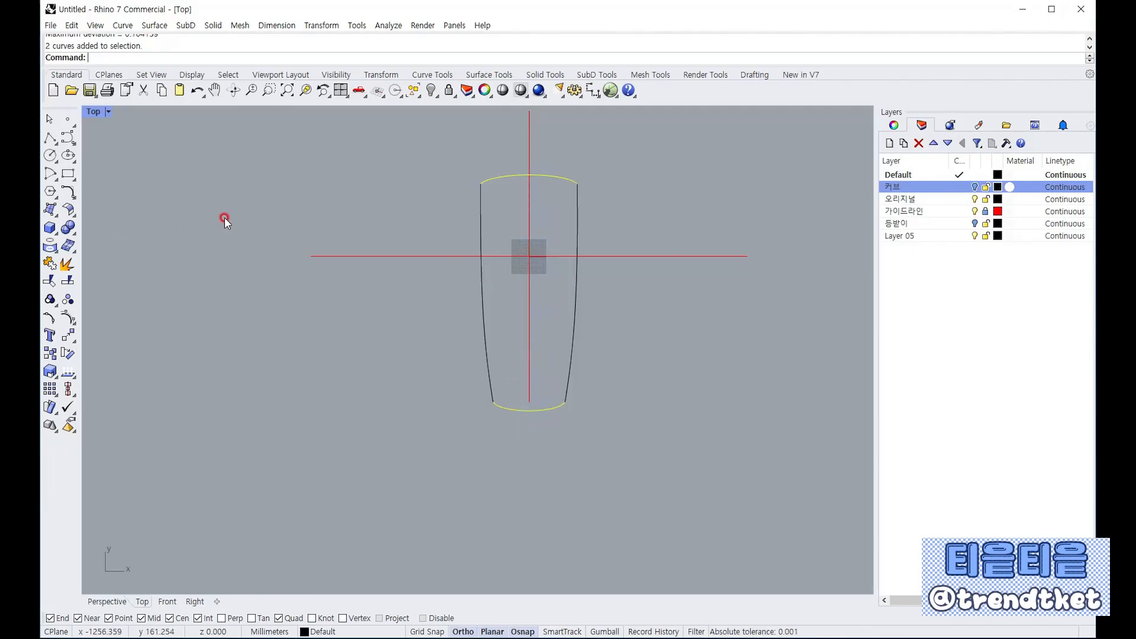
left_click(67, 318)
scroll(533, 170, "up", 5)
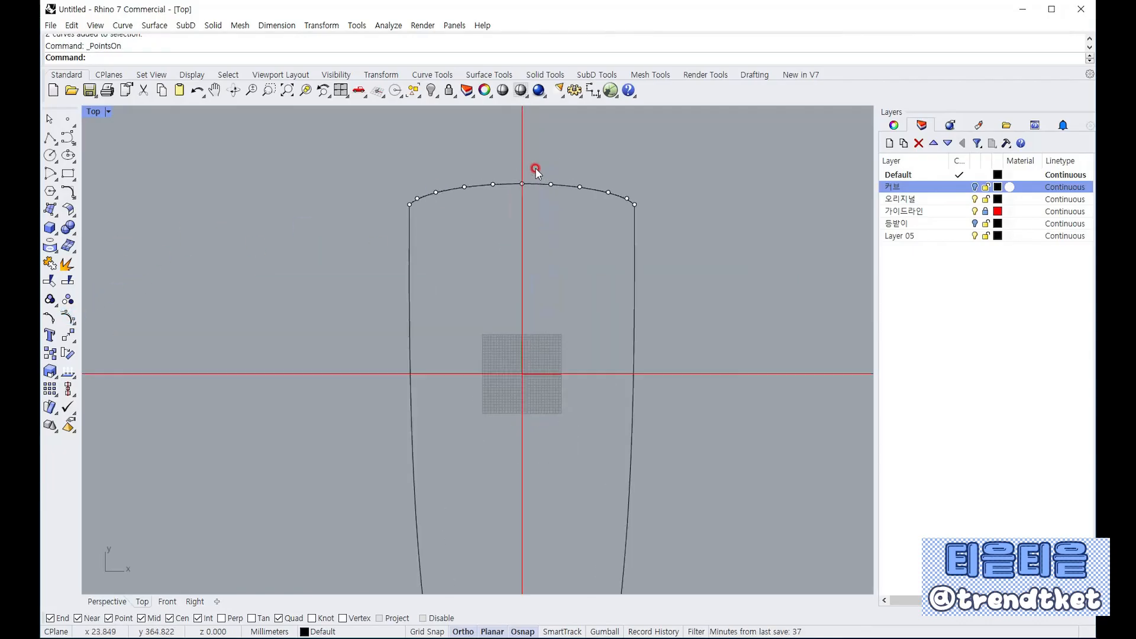
Move the upper curve's nine inner control points straight upward, leaving its two endpoints in place
left_click_drag(341, 164, 686, 218)
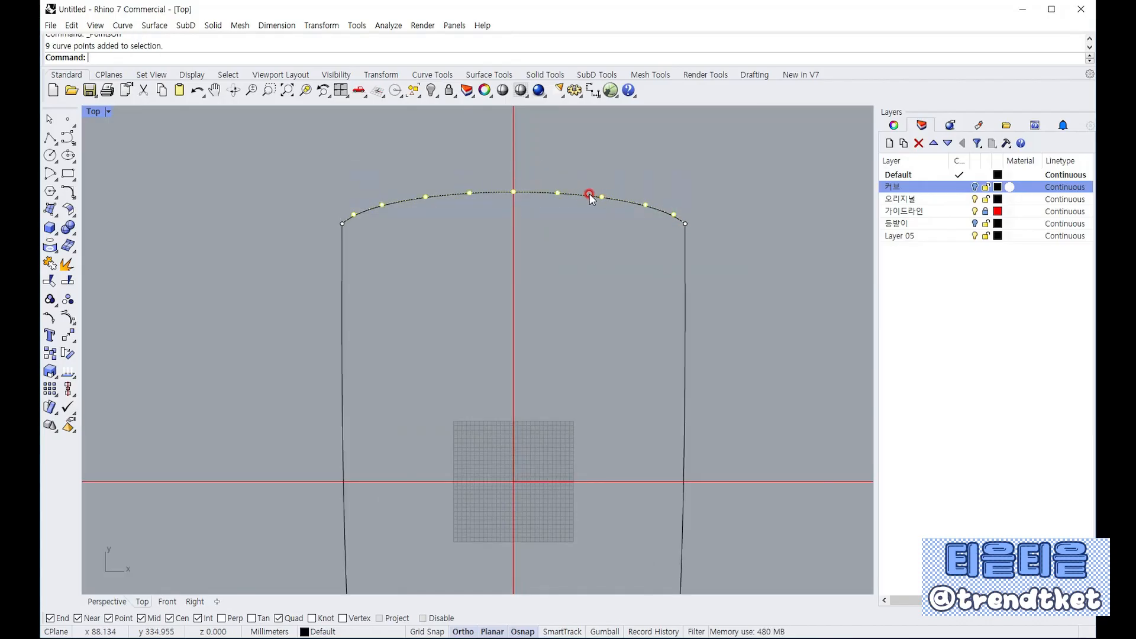
left_click_drag(601, 195, 592, 182)
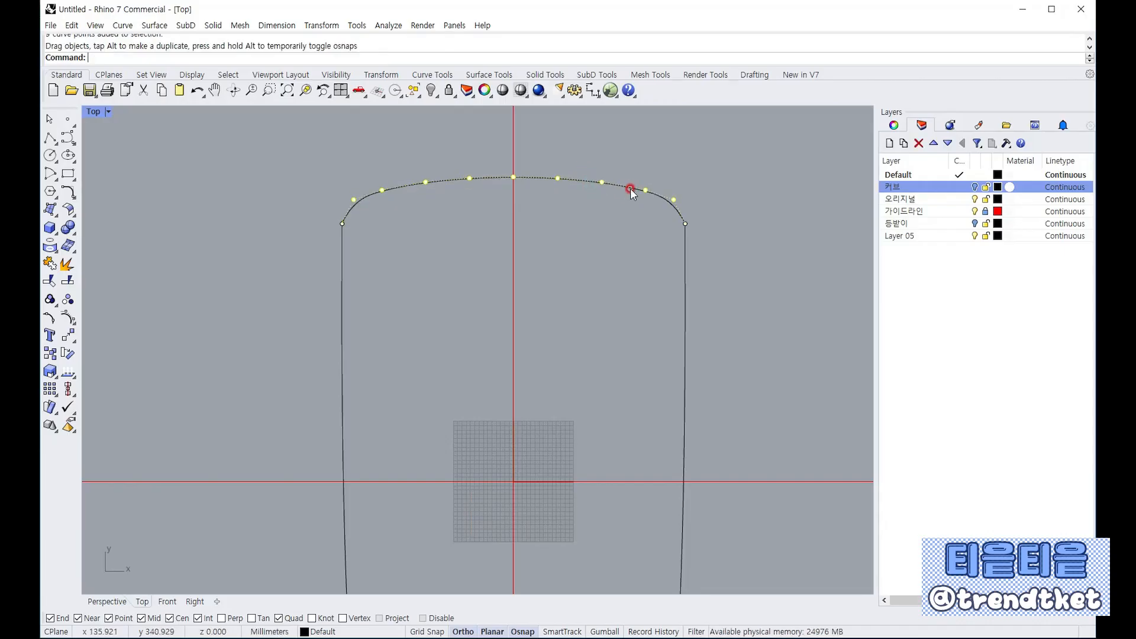
left_click(390, 212)
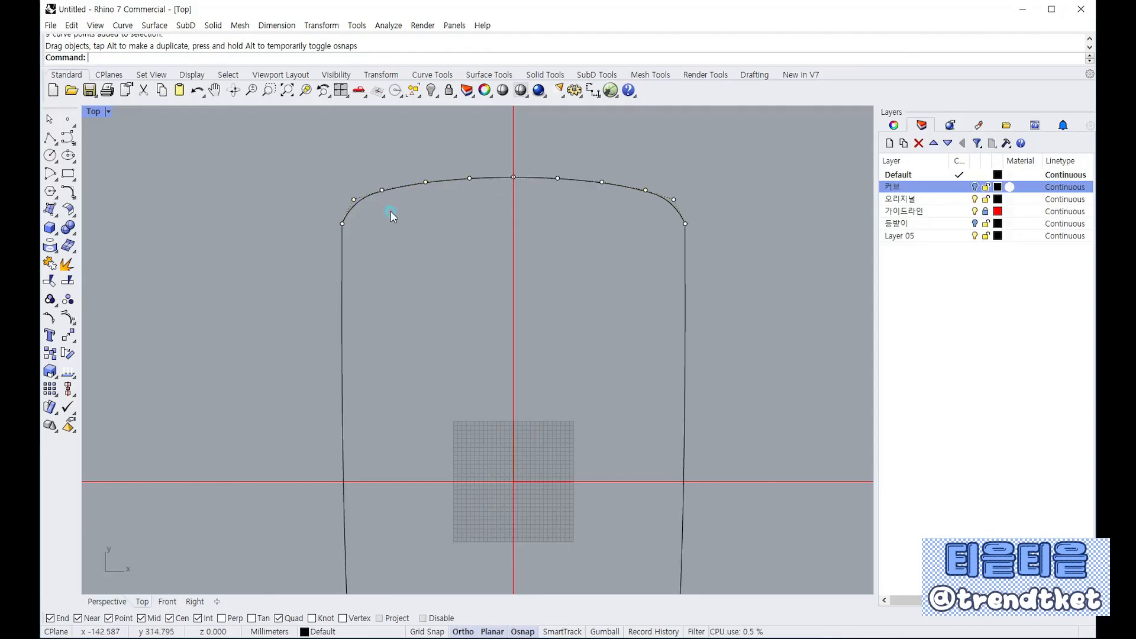
Spread the upper curve's two control points next to its endpoints horizontally with Scale1D about the curve's midpoint to round the corners
left_click(352, 200)
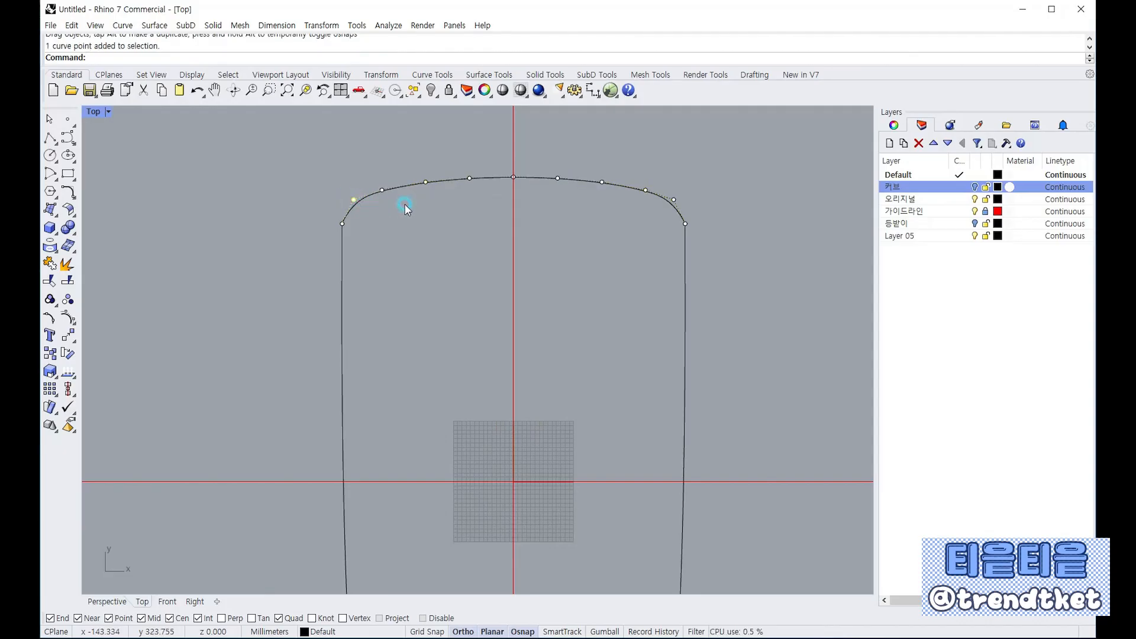
left_click(674, 200, "shift")
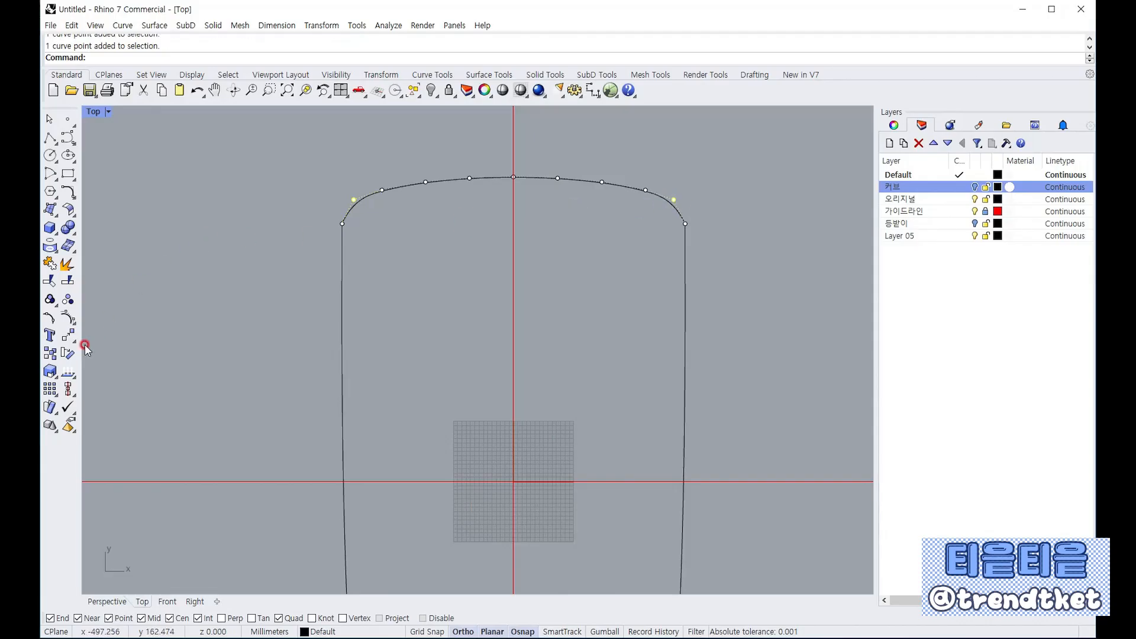
left_click(51, 372)
left_click(104, 379)
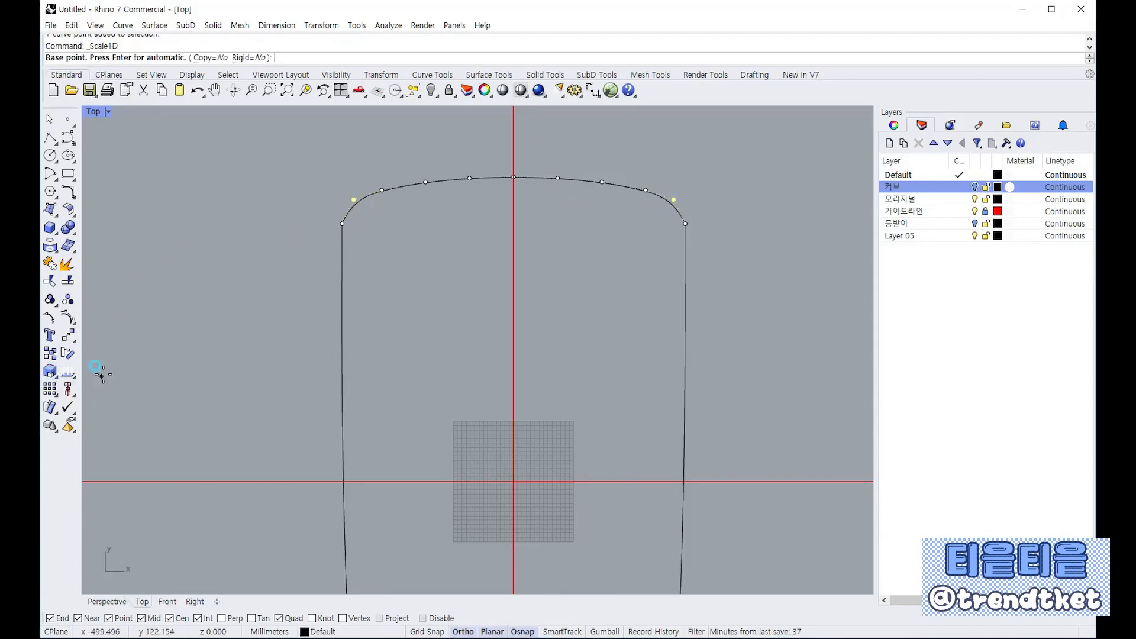
left_click(513, 177)
left_click(686, 144)
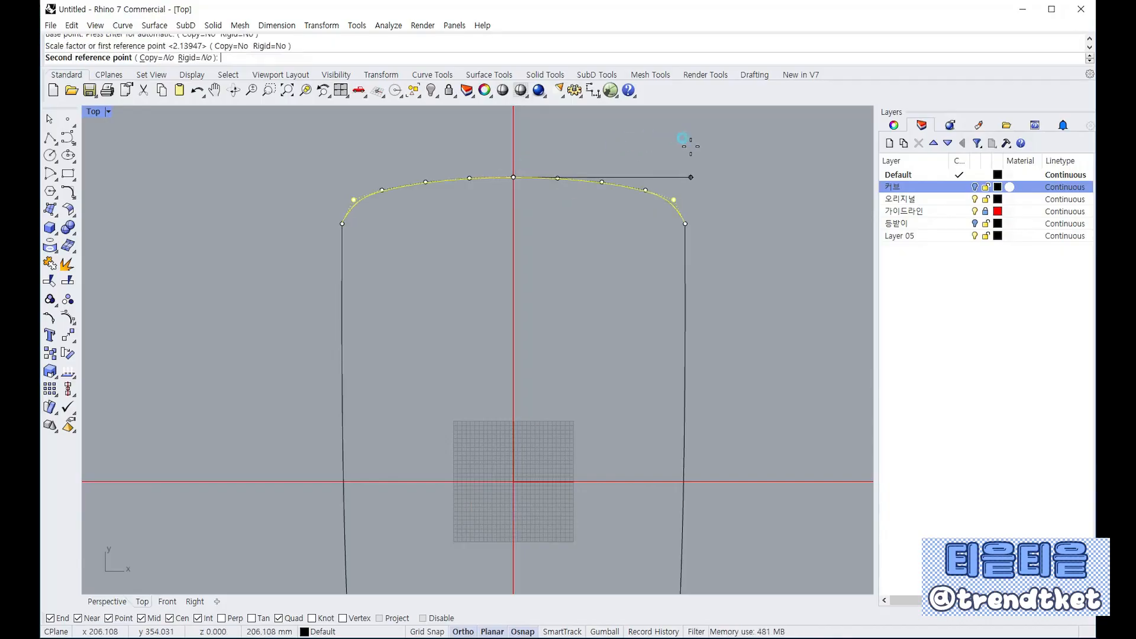
left_click(698, 149)
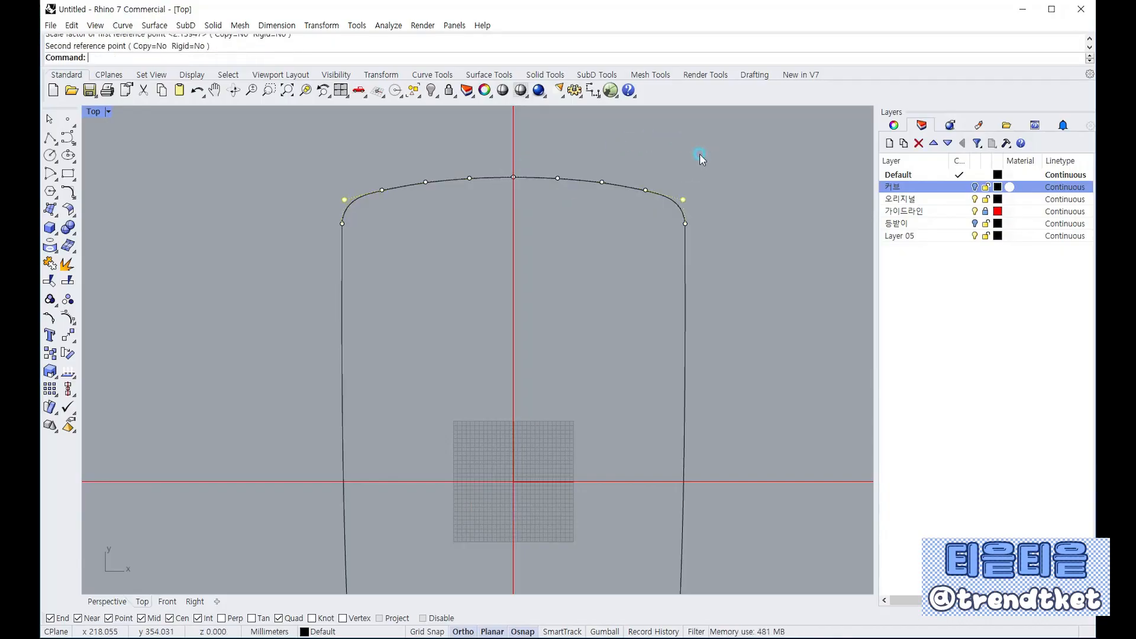
Spread the lower curve's two control points next to its endpoints horizontally with Scale1D about the lower end of the centre guide line
scroll(568, 147, "down", 5)
scroll(557, 379, "up", 4)
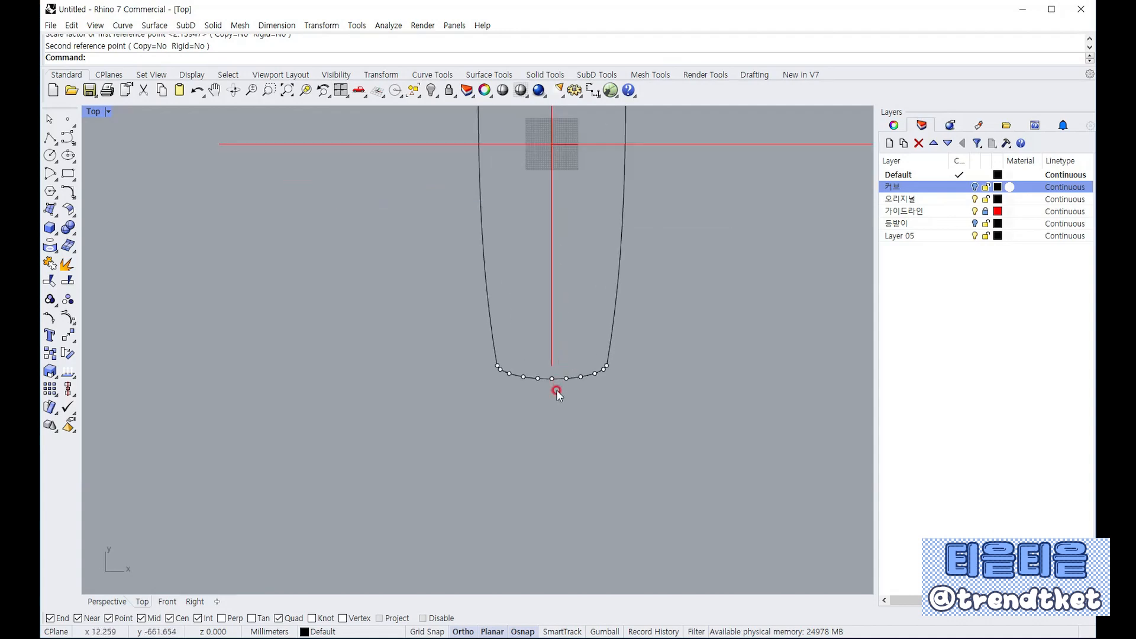
scroll(491, 367, "up", 2)
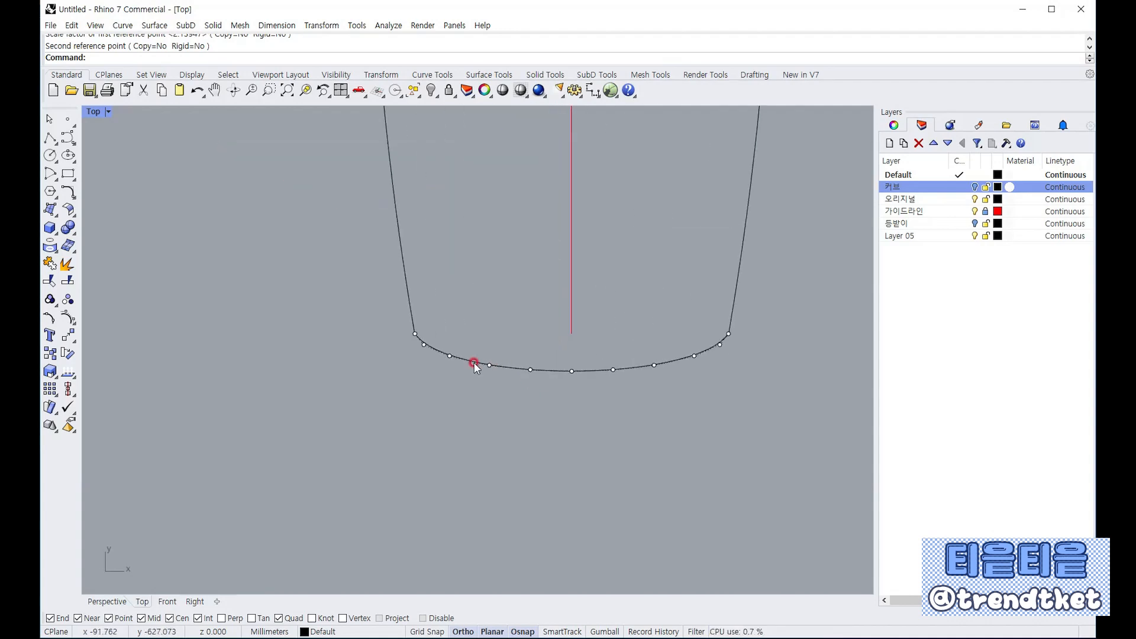
left_click_drag(408, 340, 731, 351)
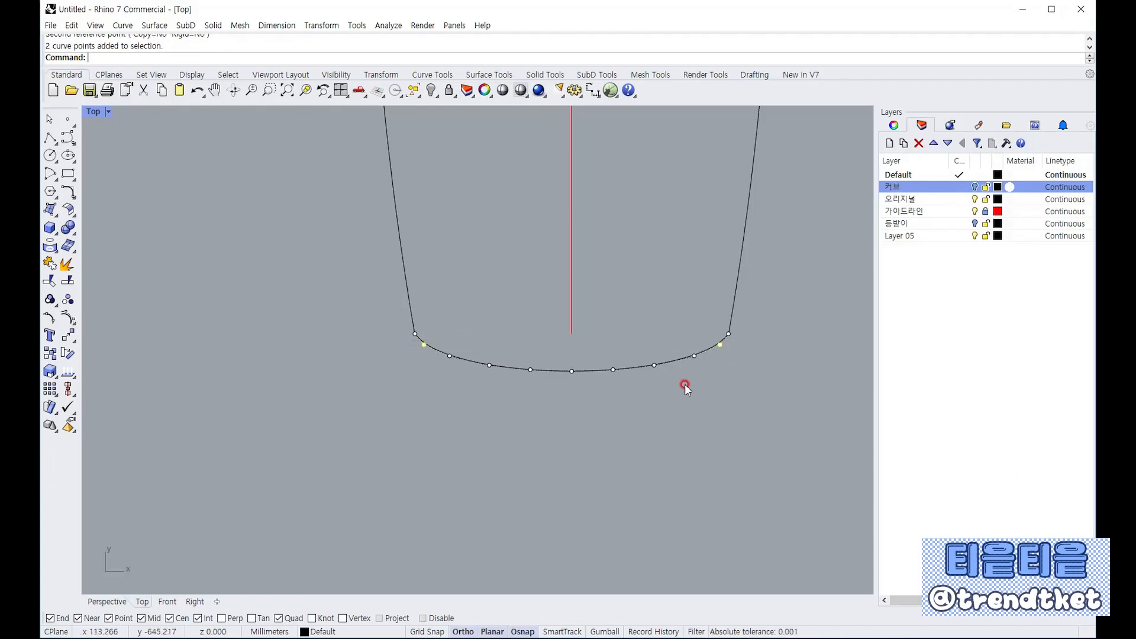
left_click(607, 406)
left_click_drag(402, 345, 737, 342)
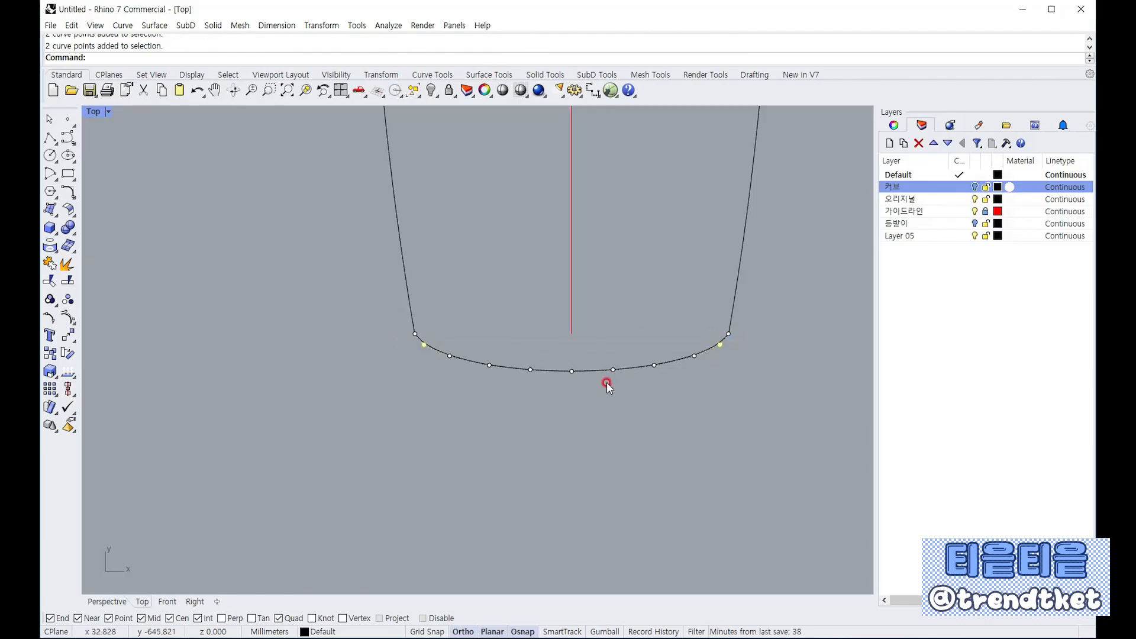
right_click(576, 390)
left_click(602, 326)
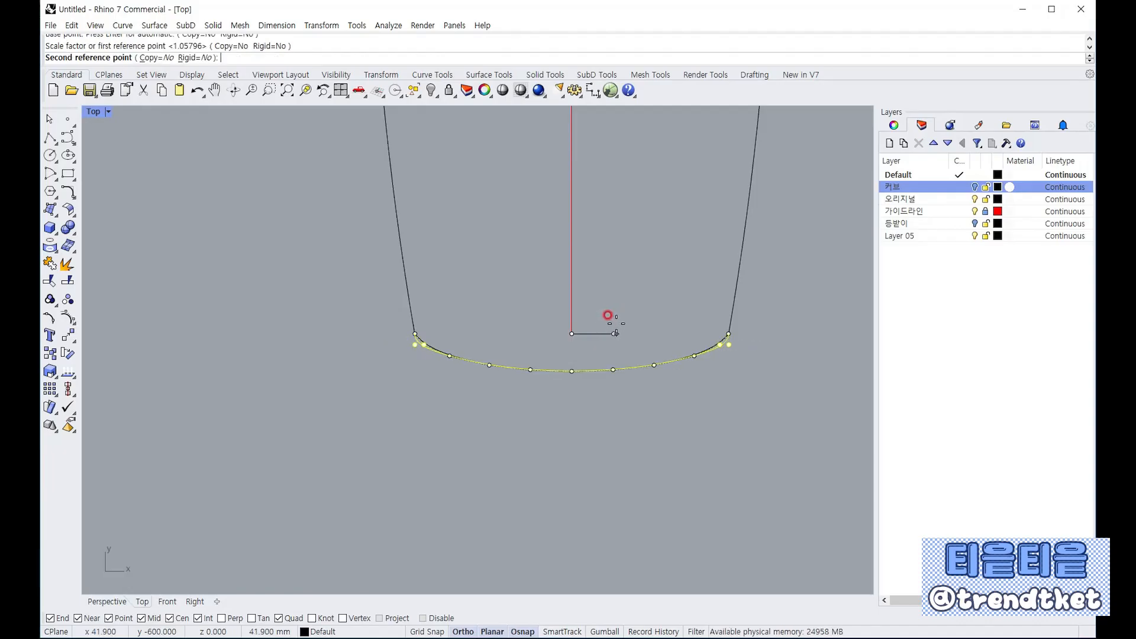
left_click(615, 324)
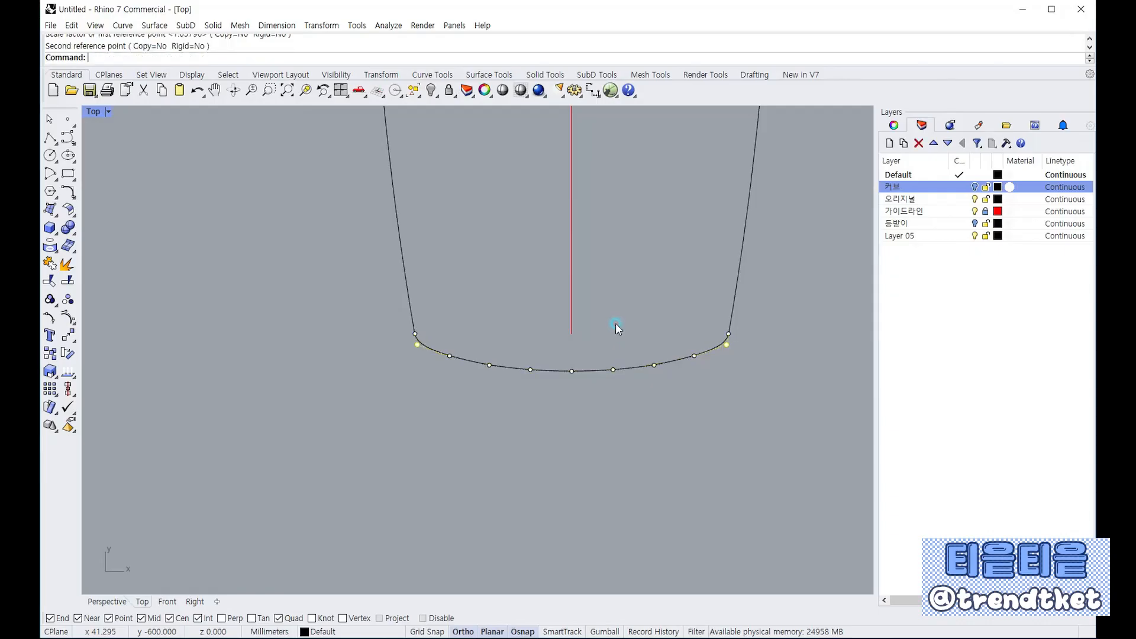
Turn off the lower curve's control points and return to the four-viewport layout to see the closed outline in perspective
key("Escape")
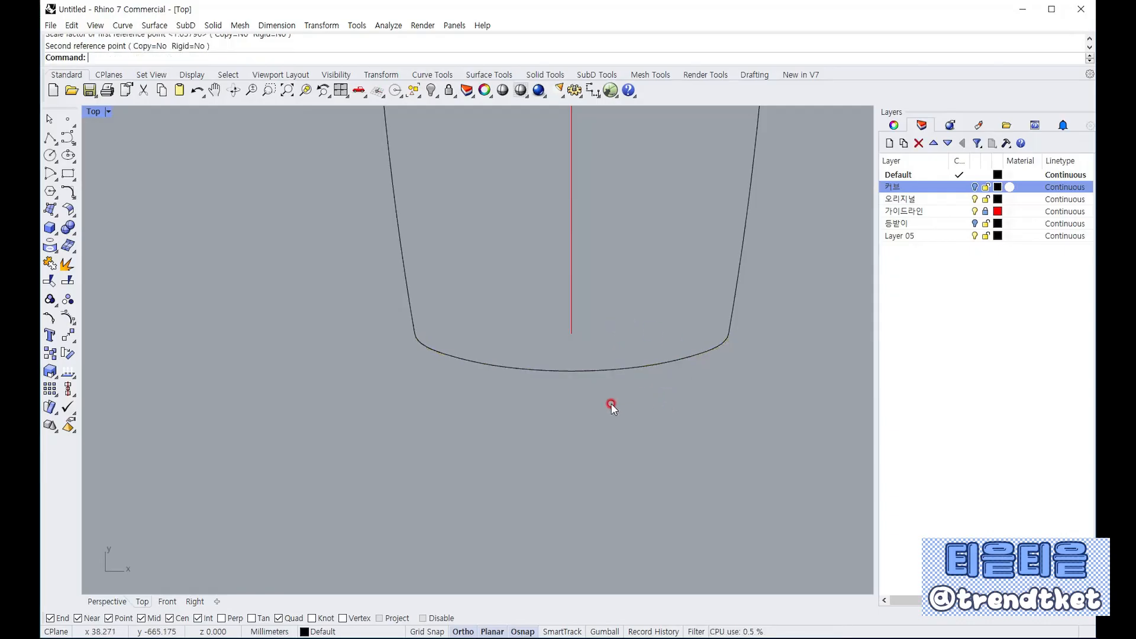
scroll(587, 470, "down", 5)
scroll(622, 452, "down", 3)
scroll(609, 461, "up", 2)
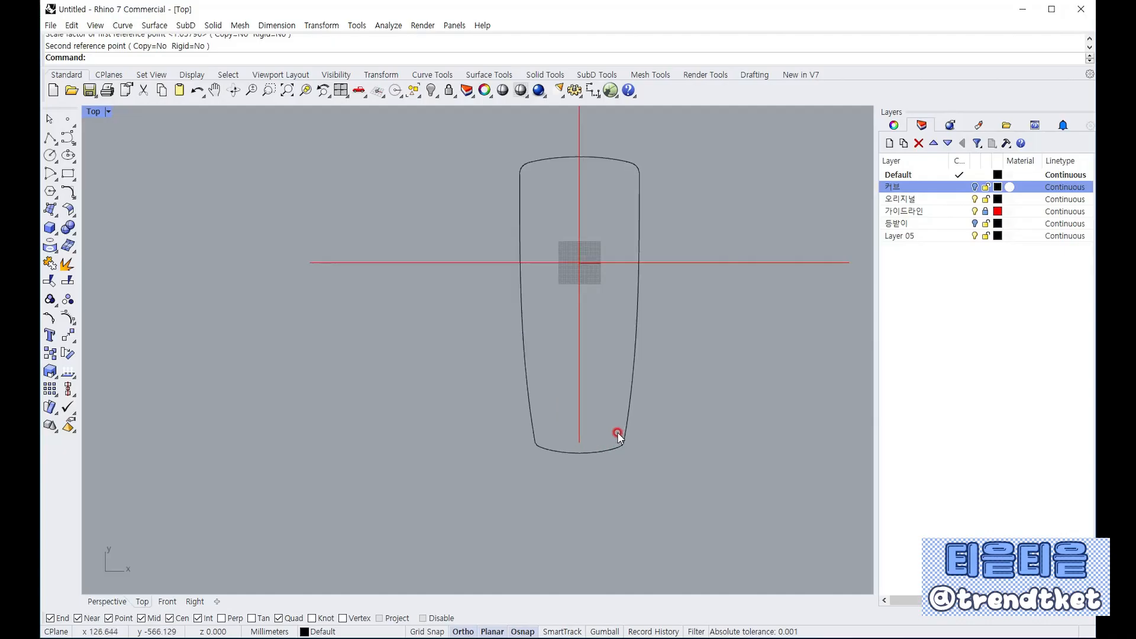
right_click_drag(712, 338, 594, 339)
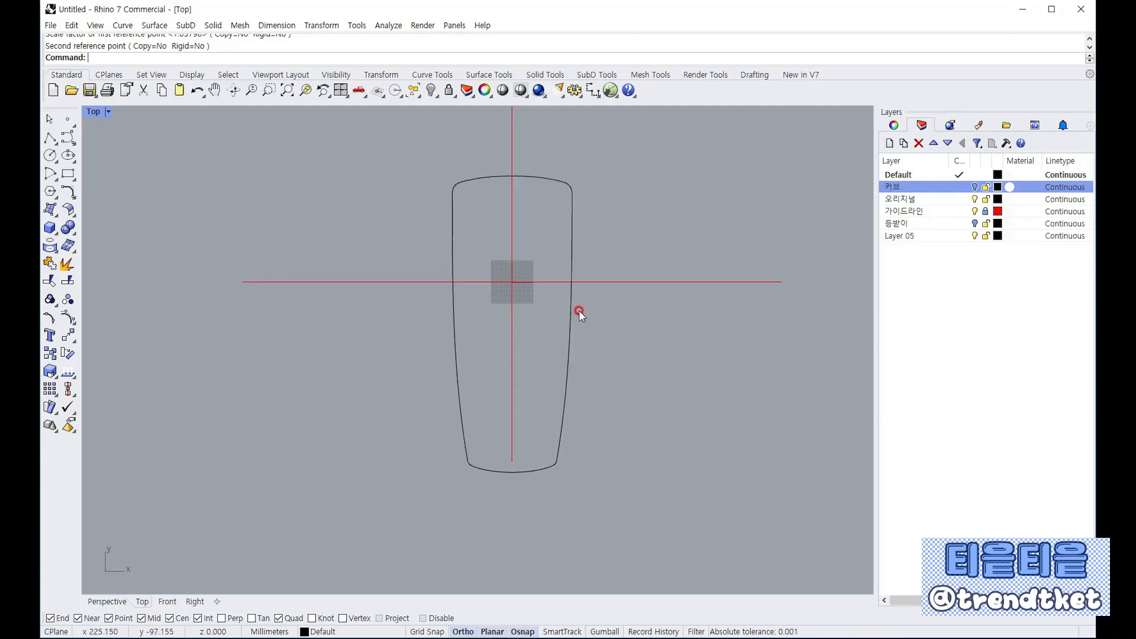
double_click(94, 111)
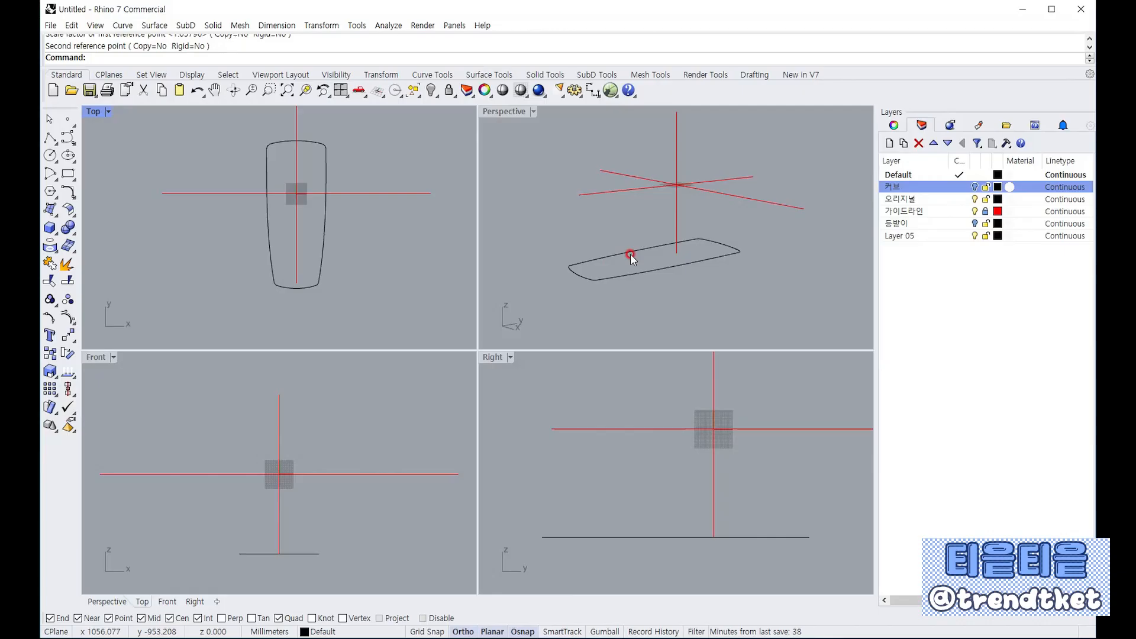
left_click(665, 265)
right_click_drag(665, 265, 679, 236)
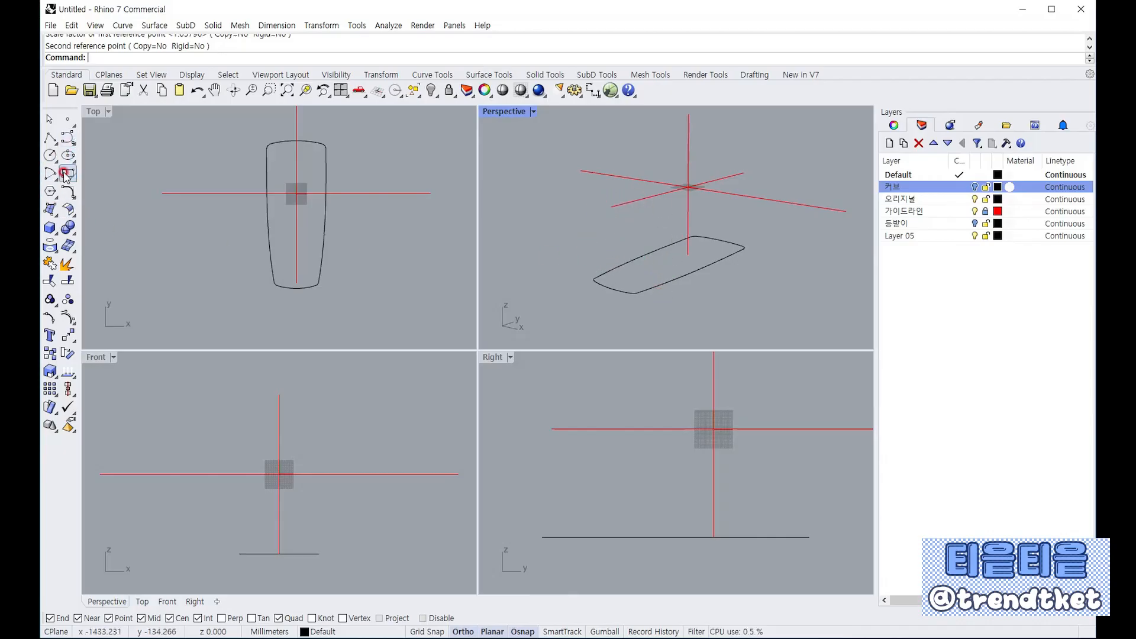
Draw a straight two-point interpolated curve across the outline near its narrow end, from one side curve to the other
left_click(73, 141)
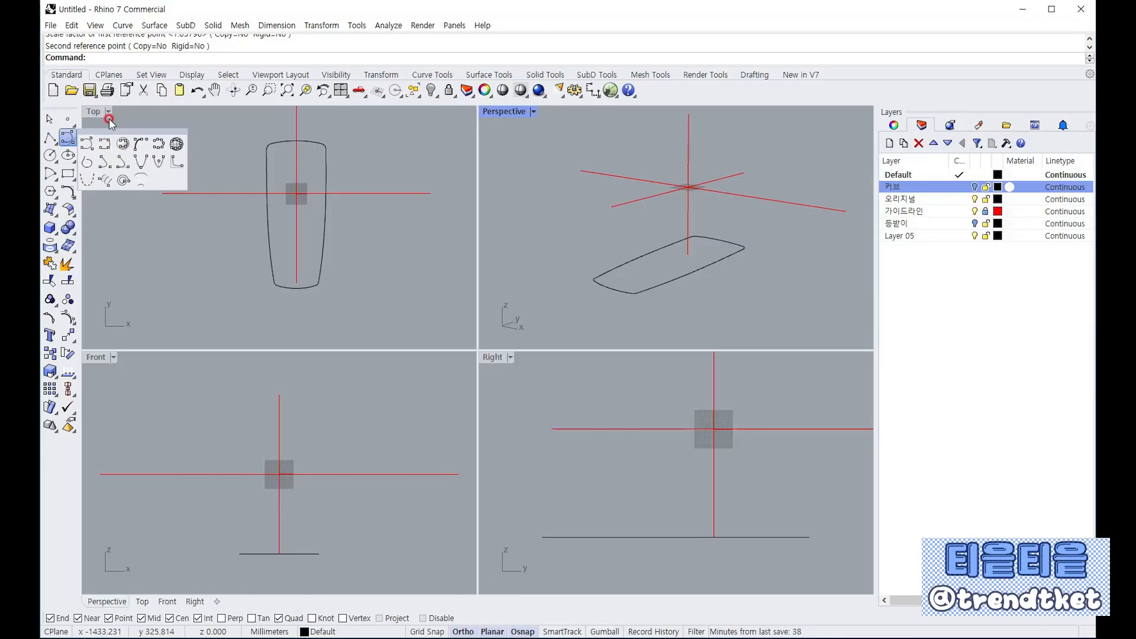
left_click(106, 144)
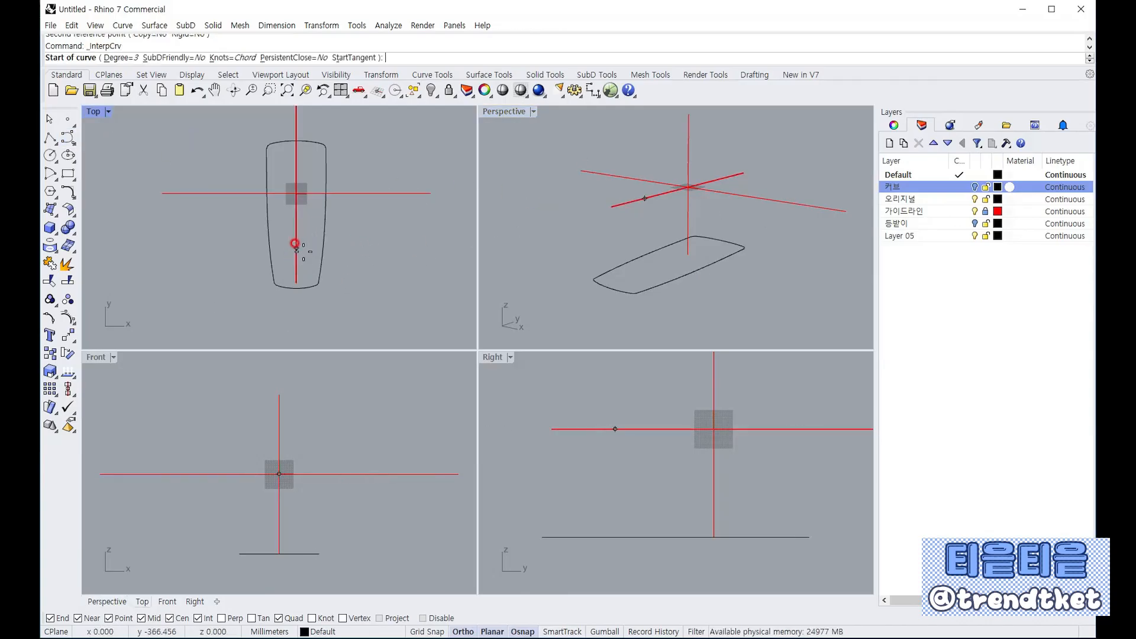
scroll(296, 249, "up", 4)
scroll(294, 269, "up", 1)
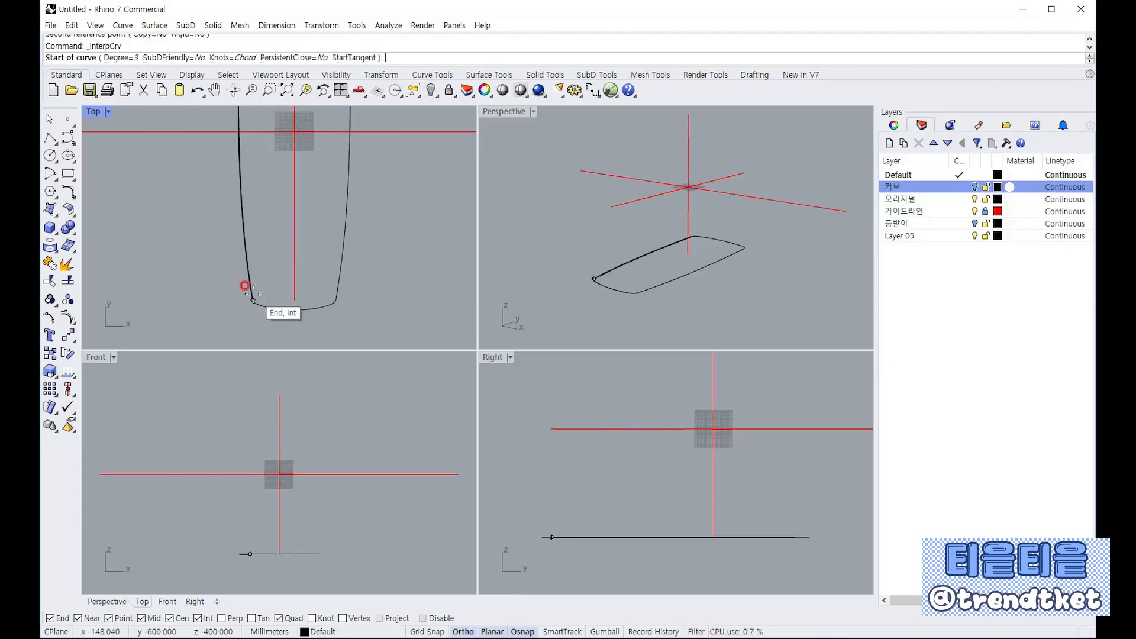
scroll(248, 290, "up", 4)
scroll(248, 290, "down", 5)
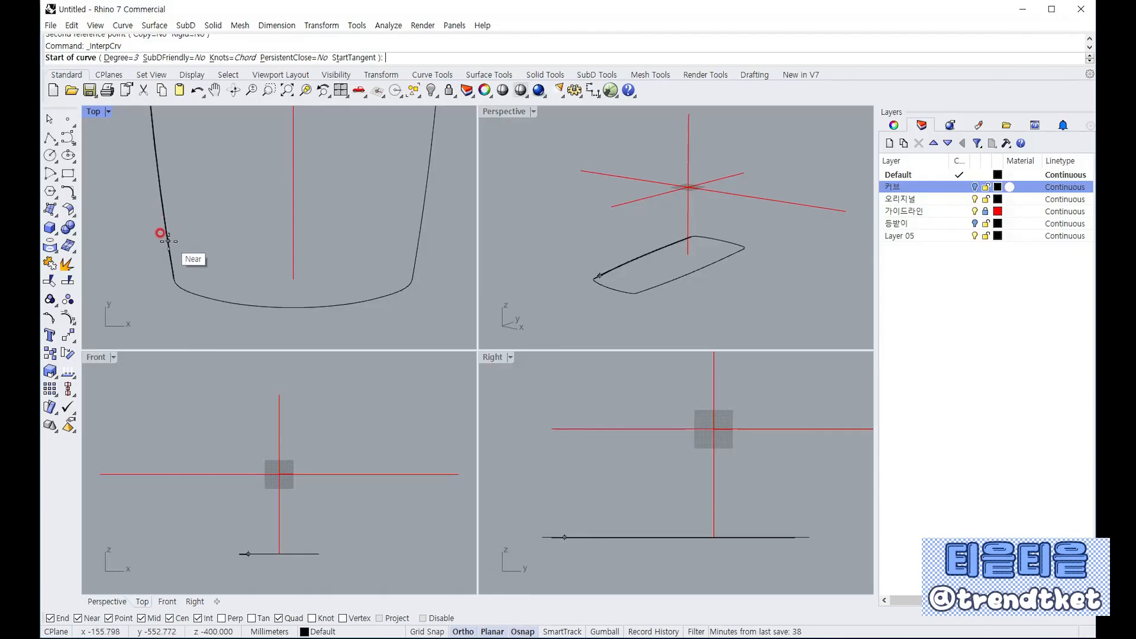
left_click(167, 236)
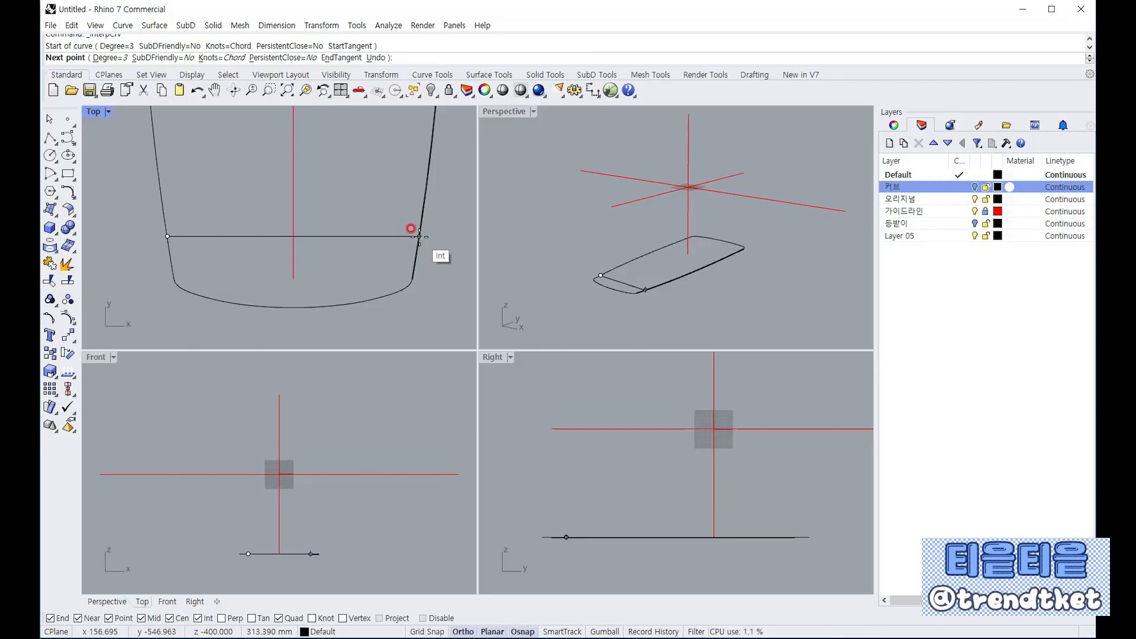
left_click(419, 236)
right_click(442, 239)
Turn on the cross curve's control points and raise its two inner points in the Front view until the arch peaks near the horizontal guide line
mouse_move(593, 264)
right_mouse_down()
mouse_move(491, 236)
mouse_move(538, 215)
mouse_move(637, 294)
right_mouse_up()
left_click(635, 295)
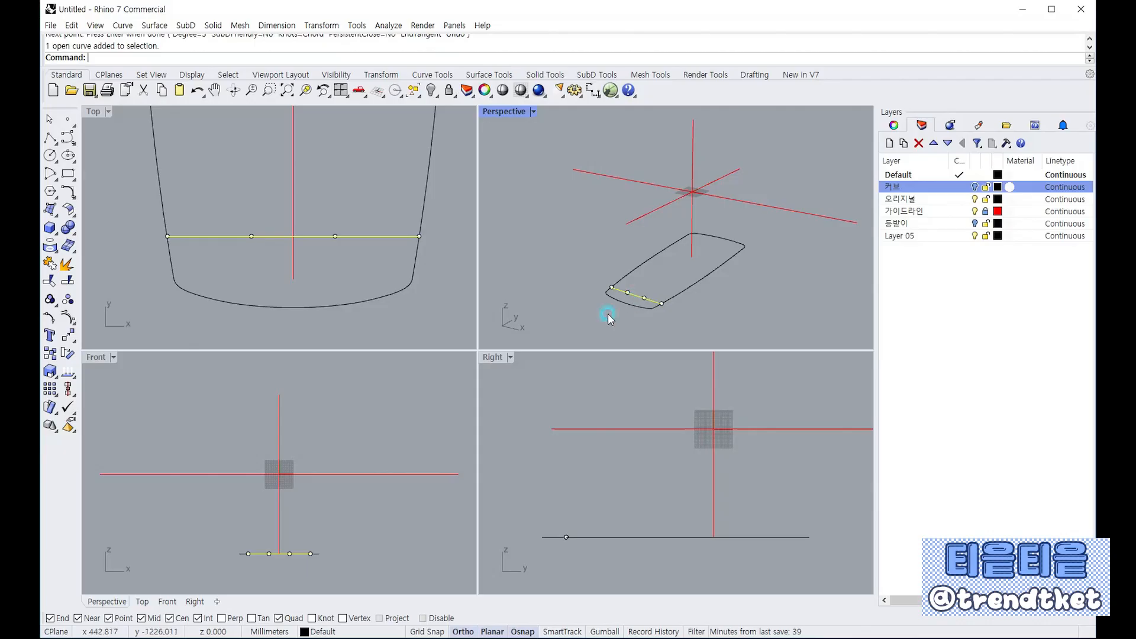
right_click_drag(196, 474, 200, 423)
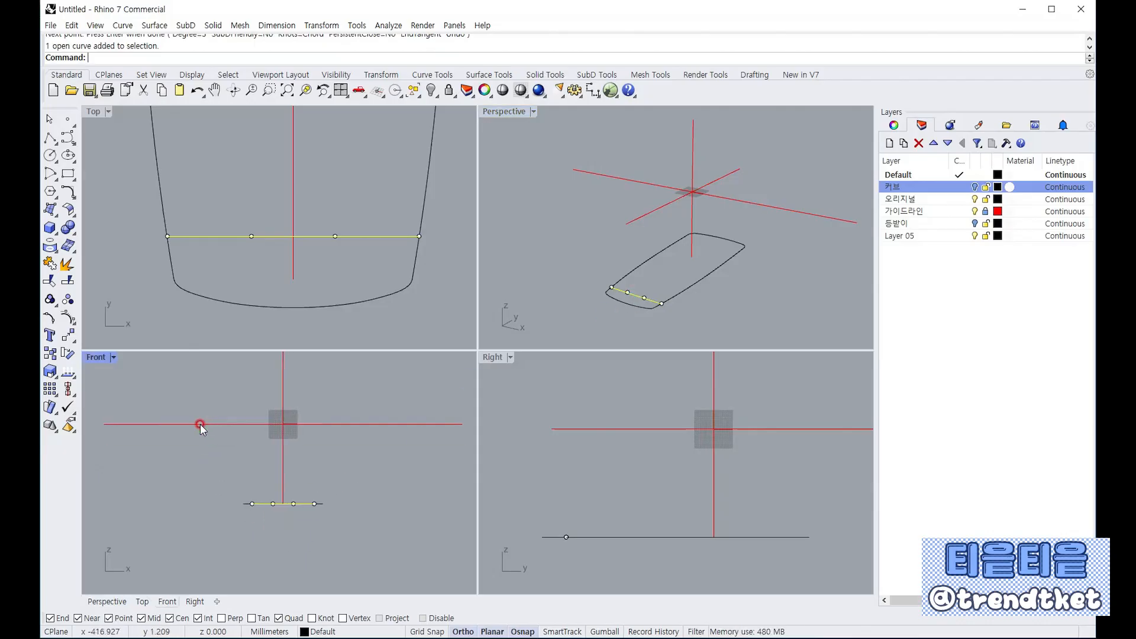
double_click(97, 358)
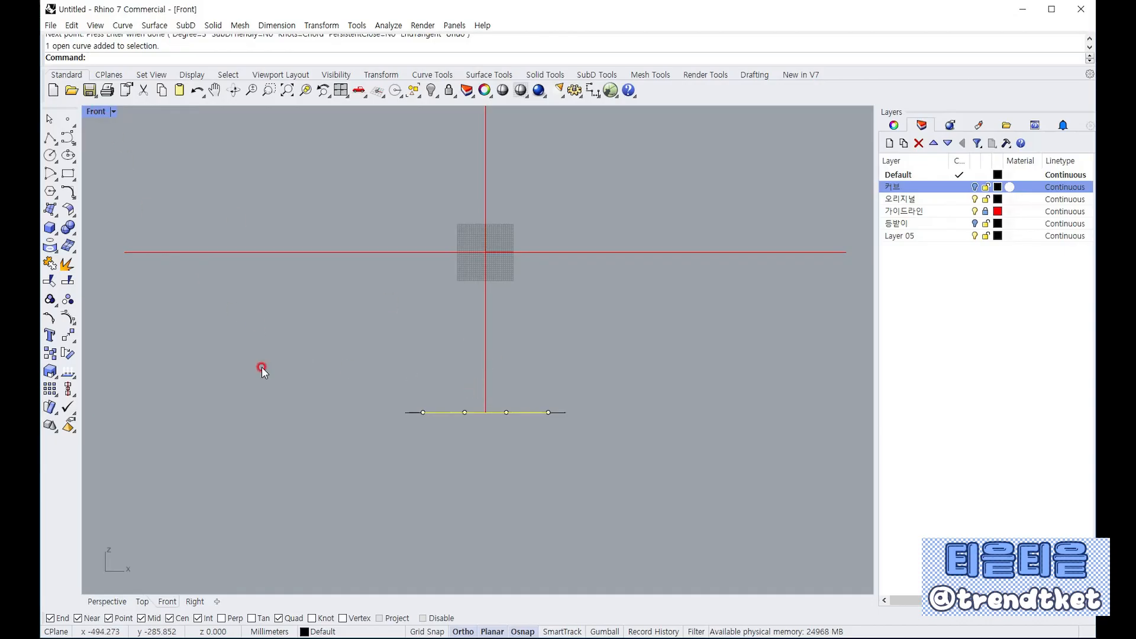
key("F10")
left_click_drag(453, 386, 537, 438)
right_click_drag(515, 427, 504, 484)
scroll(501, 483, "up", 10)
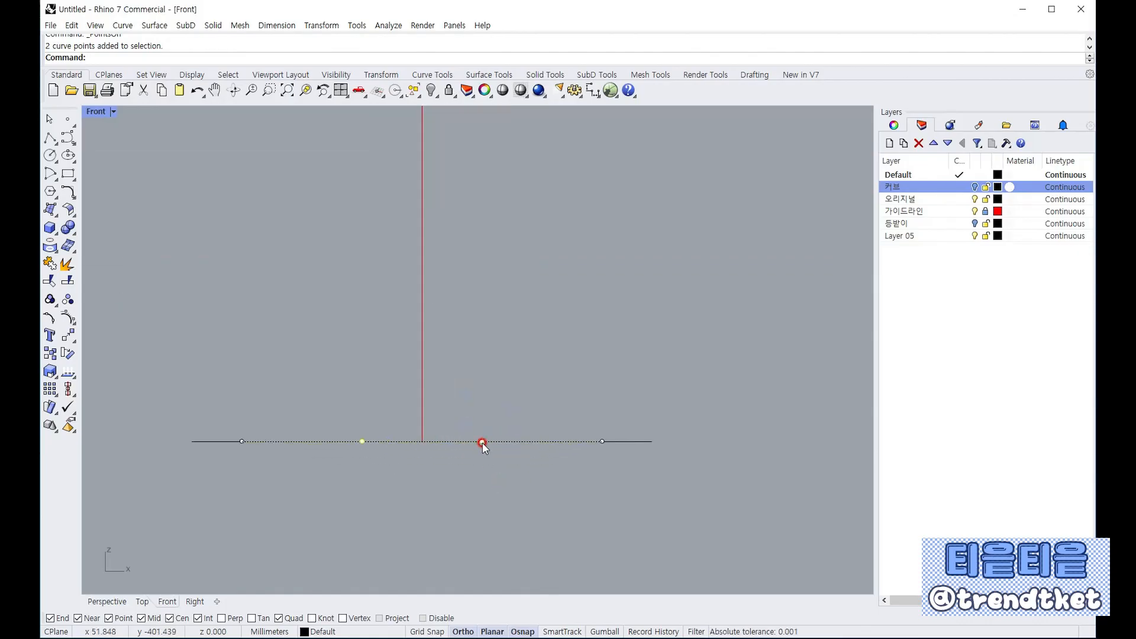
left_click_drag(481, 442, 474, 160)
scroll(507, 378, "down", 8)
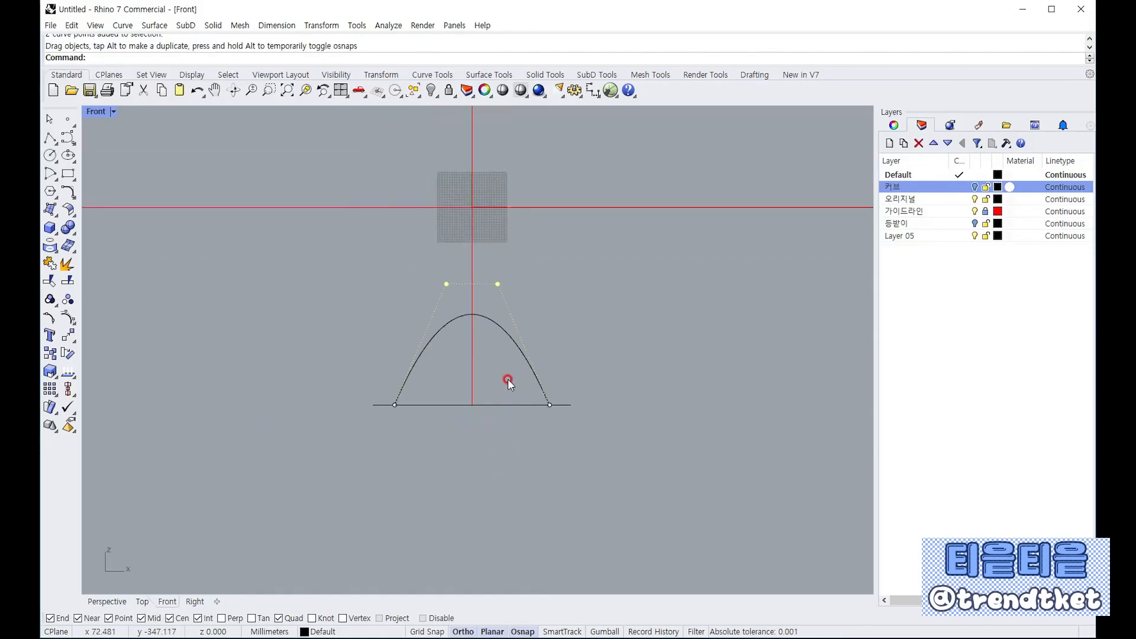
right_click_drag(508, 379, 491, 463)
left_click_drag(482, 370, 482, 228)
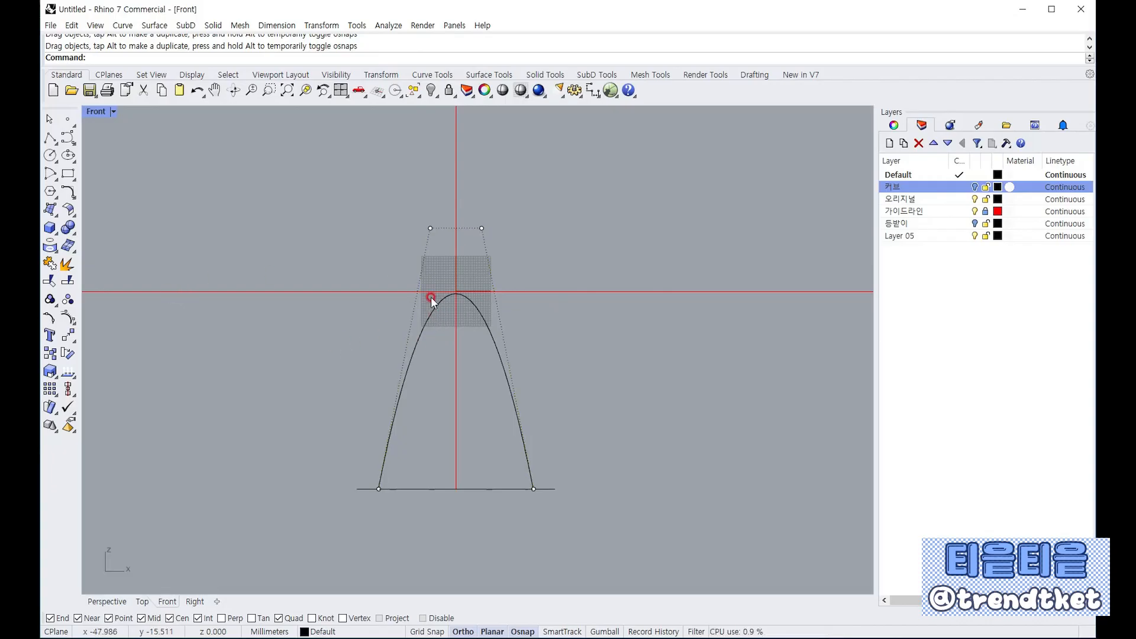
Widen the arch by spreading its two upper control points horizontally with Scale1D about a base point on the vertical guide line
left_click(50, 371)
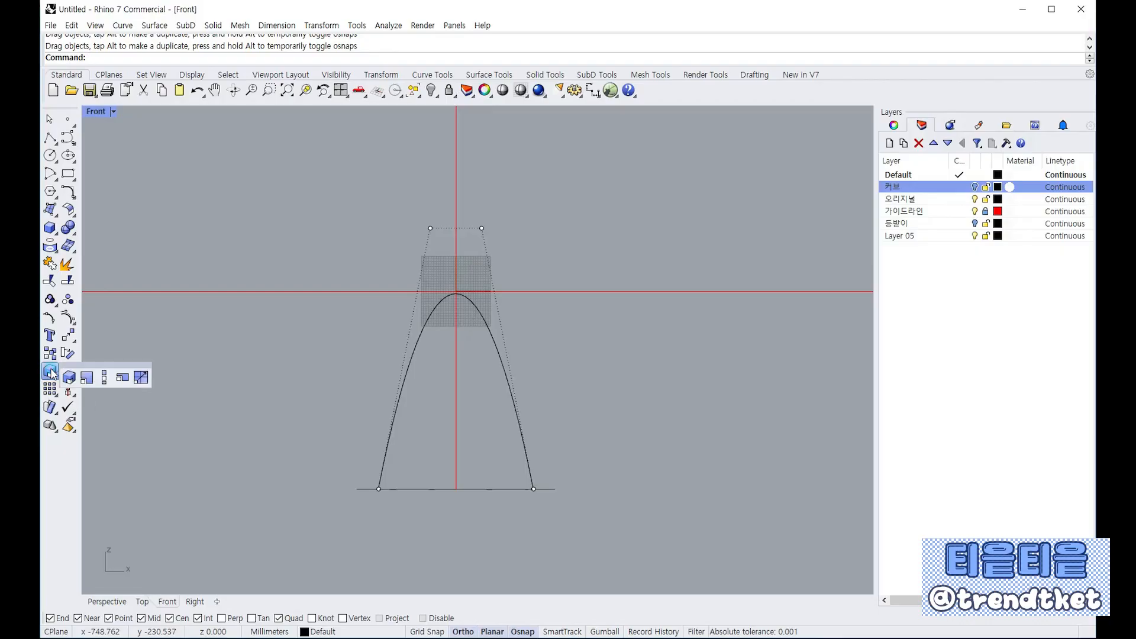
left_click(105, 375)
left_click_drag(404, 205, 532, 238)
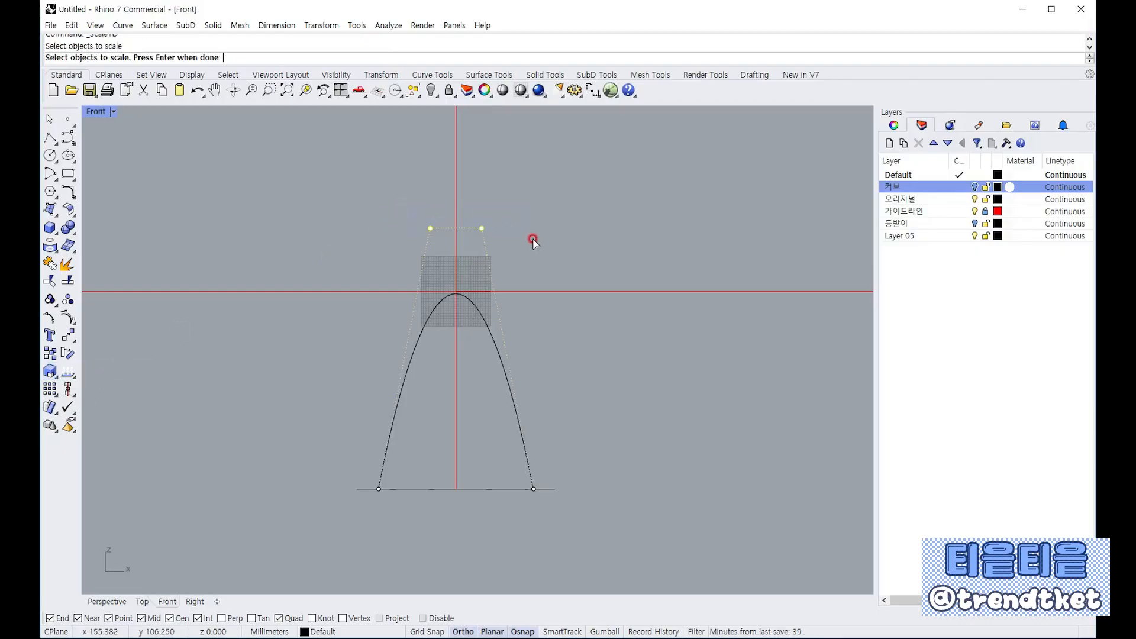
key("Return")
left_click(456, 290)
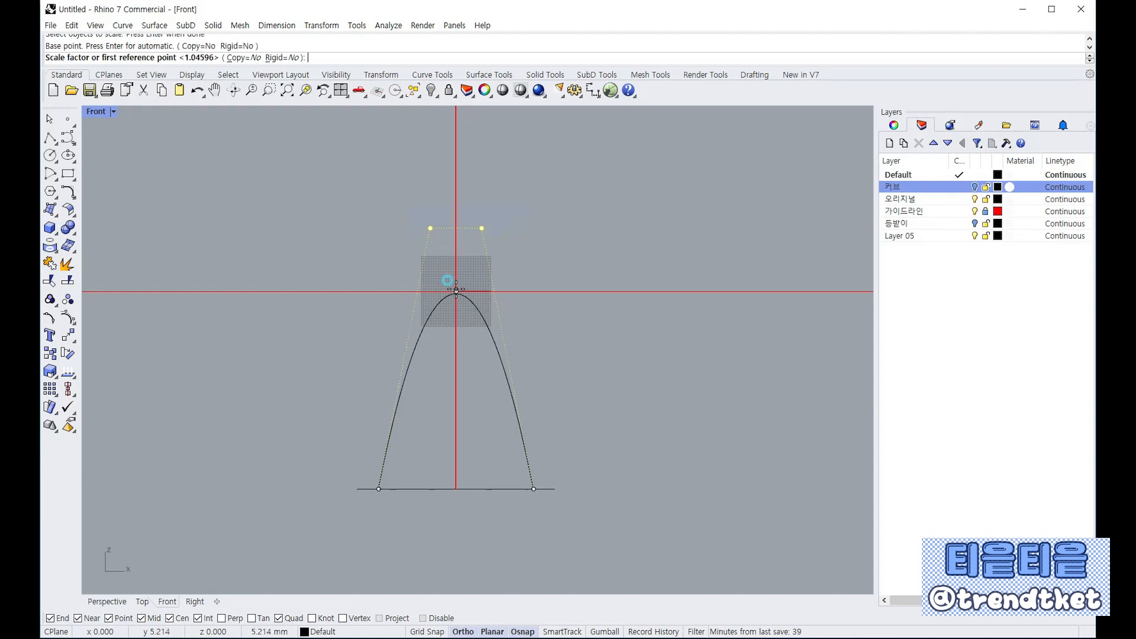
left_click(570, 262)
left_click(720, 243)
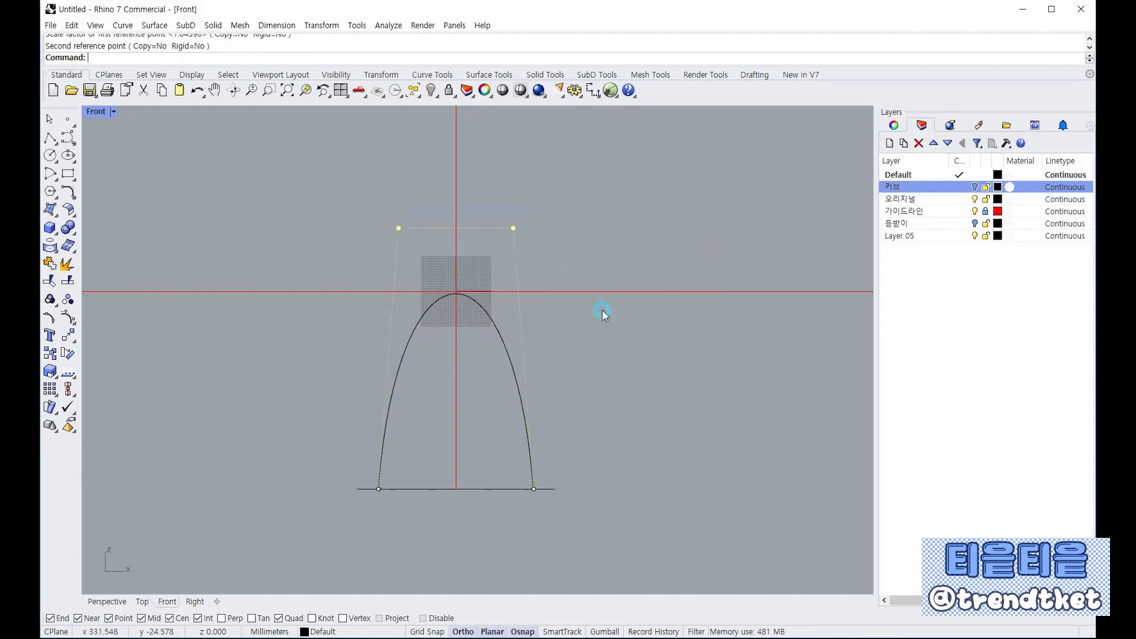
Rebuild the arch curve with a point count of 11 and degree 3, deleting the input
left_click(418, 324)
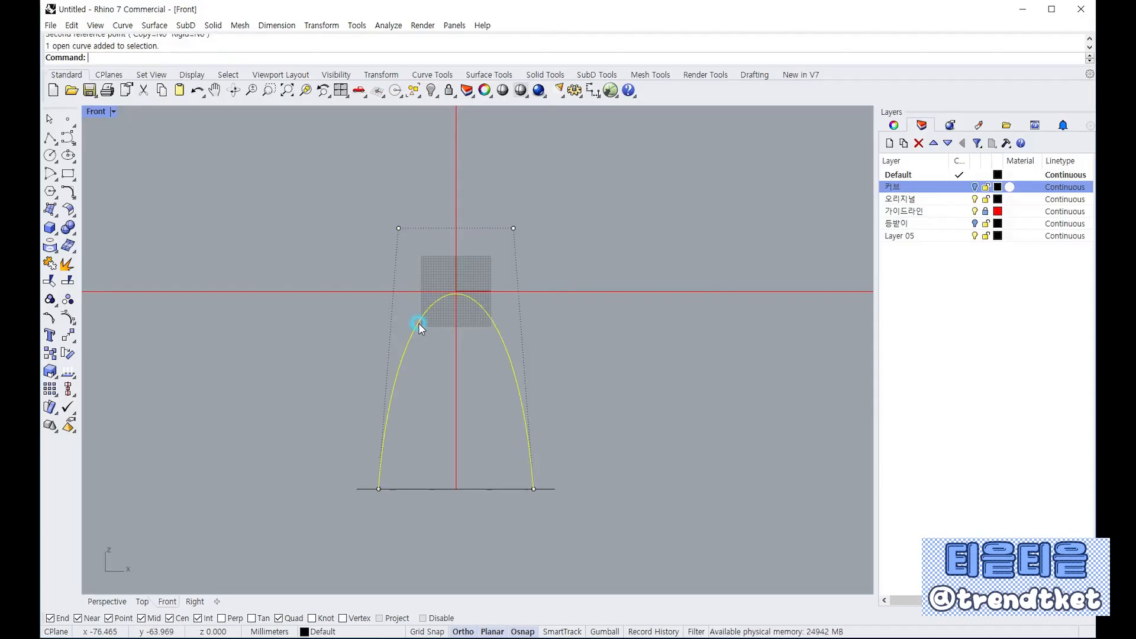
left_click(69, 192)
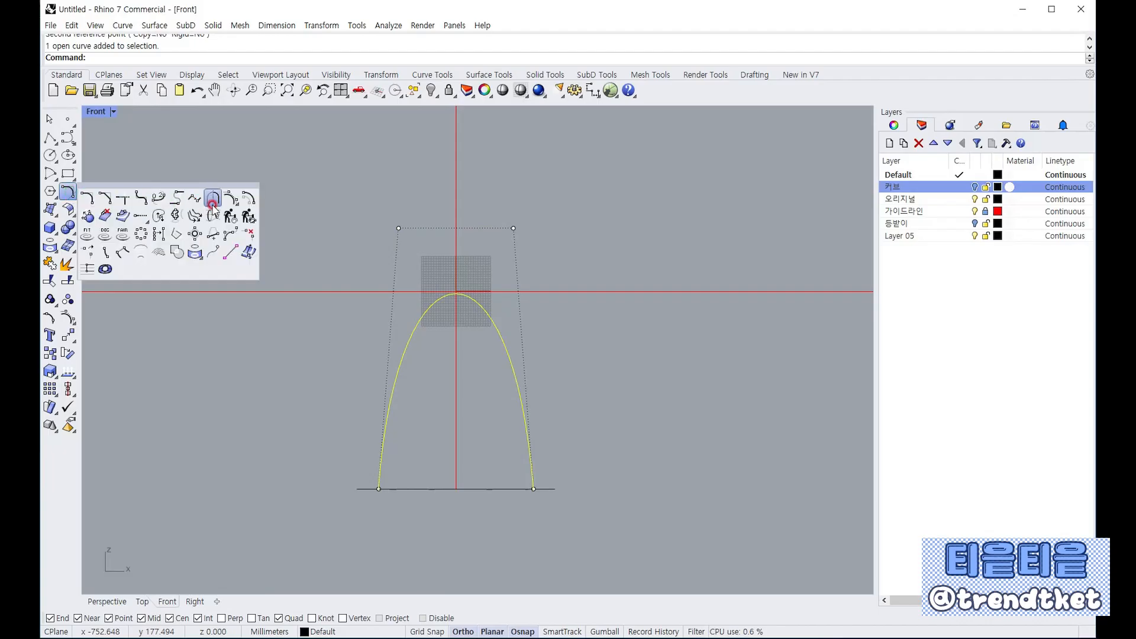
left_click(232, 216)
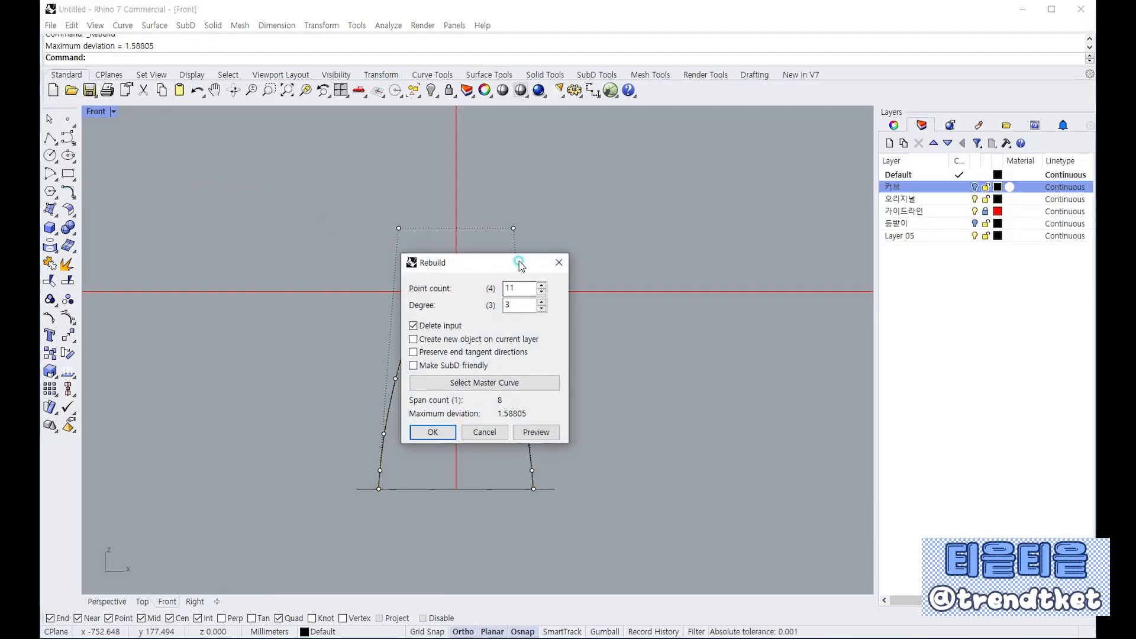
left_click_drag(520, 261, 736, 164)
left_click(662, 335)
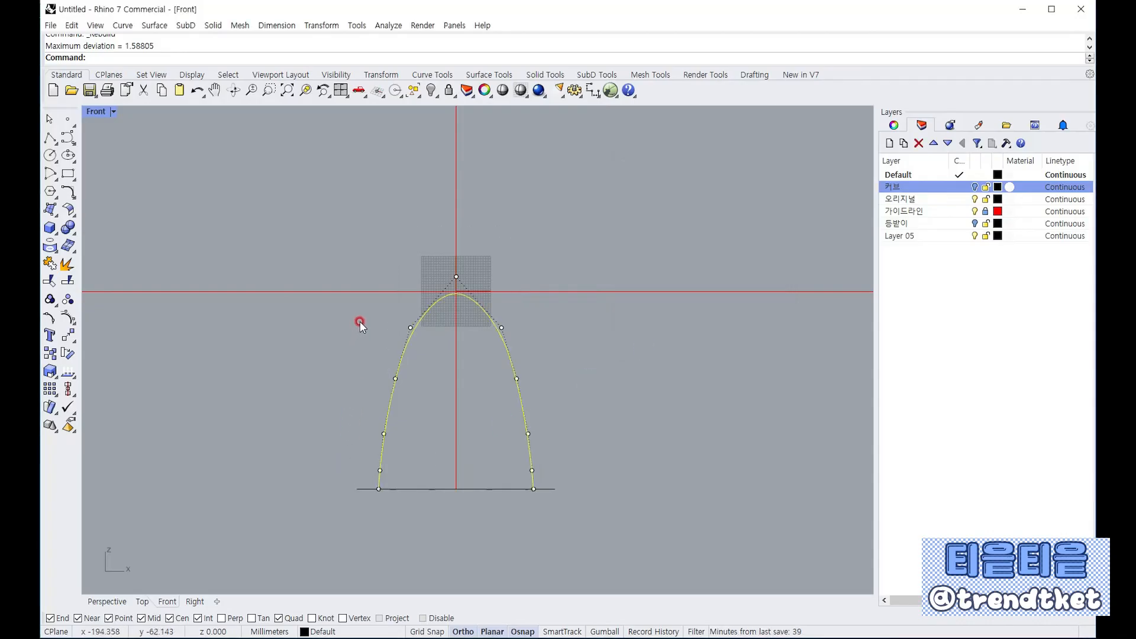
Move the two control points on either side of the arch's top point straight upward to broaden its crown
left_click_drag(360, 322, 516, 330)
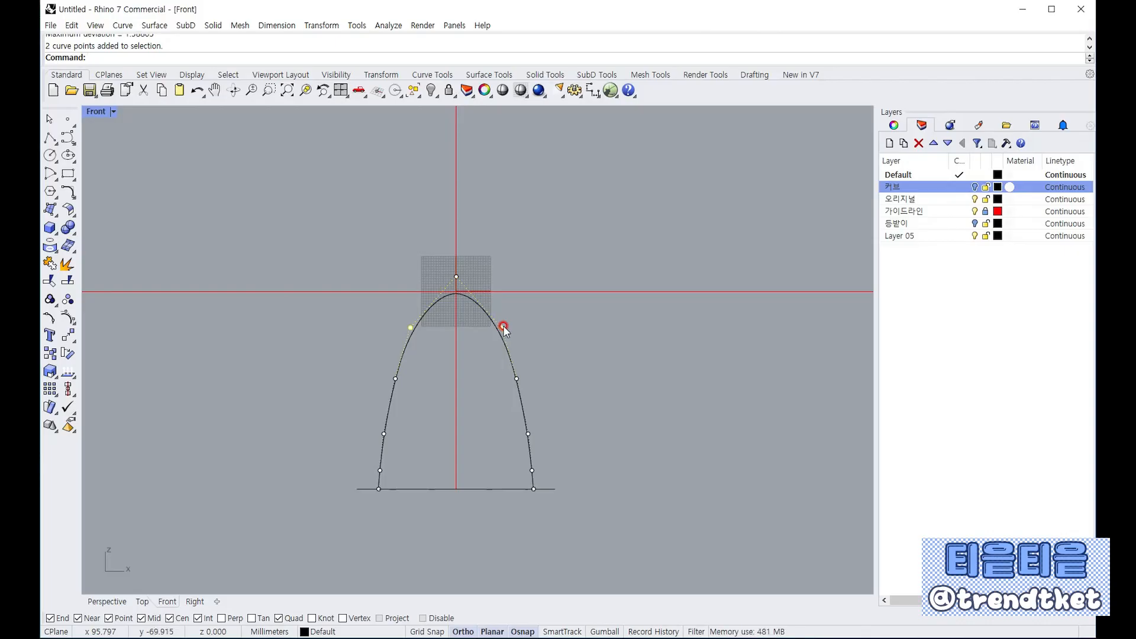
scroll(500, 330, "up", 6)
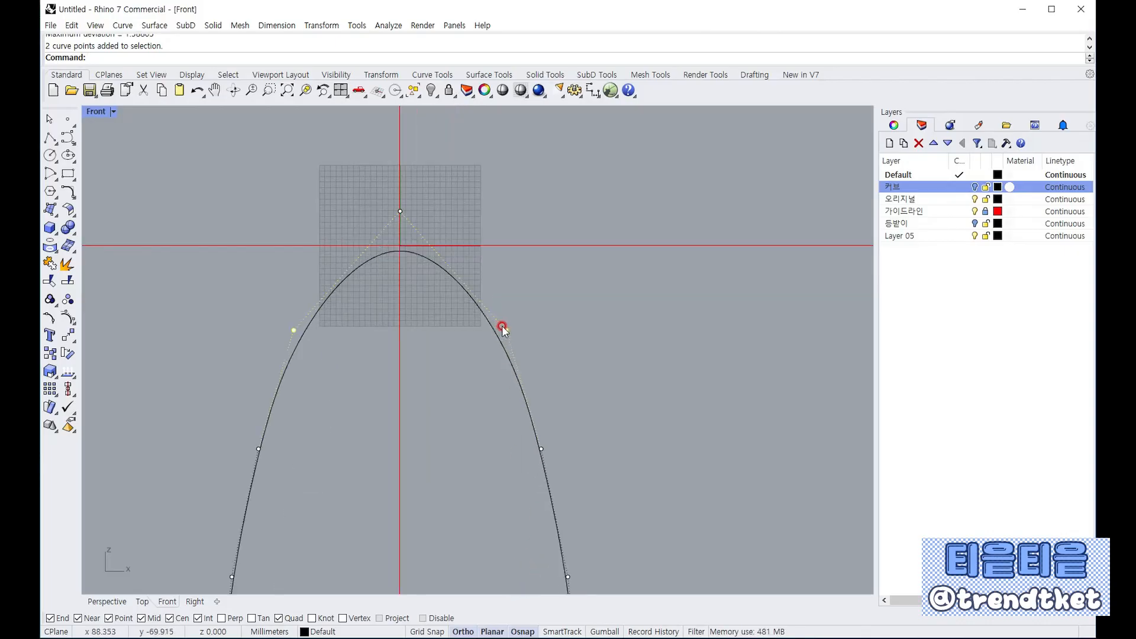
left_click_drag(506, 329, 506, 269)
Try moving the arch's top control point far sideways, and undo the move in the four-viewport layout
left_click_drag(402, 213, 155, 211)
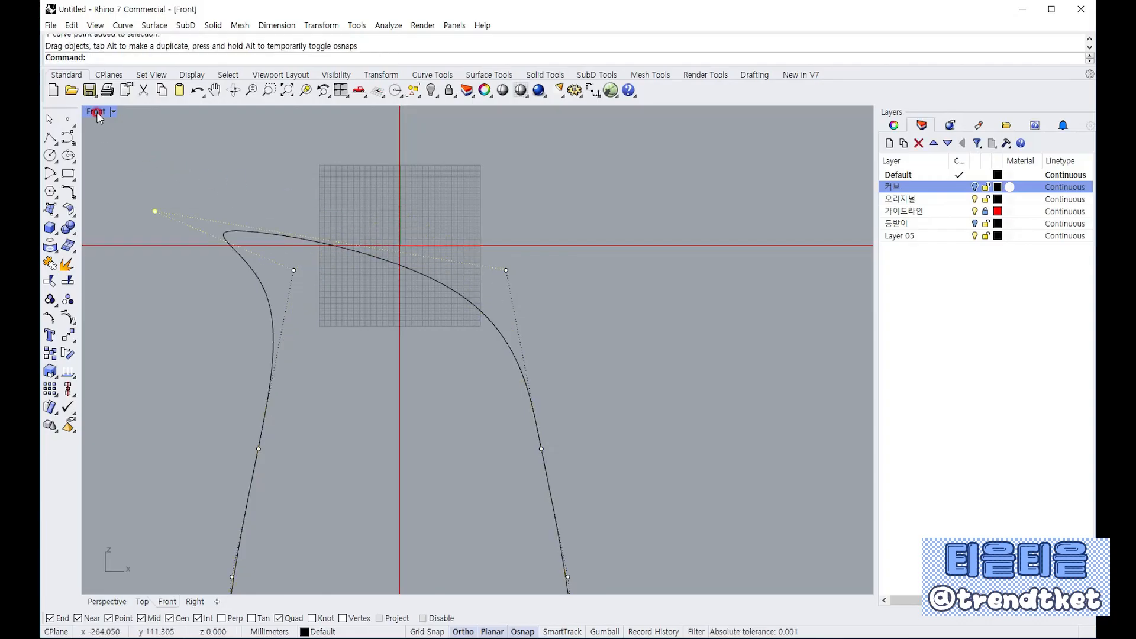
double_click(97, 112)
key("ctrl+z")
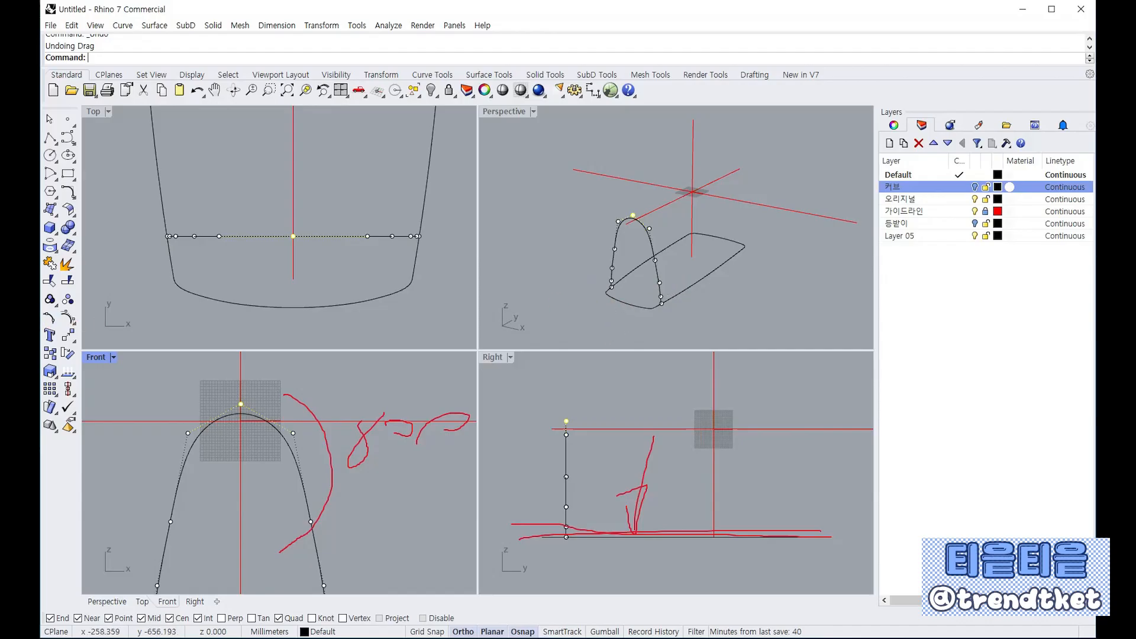
Try nudging the arch's top control point upward, and undo back past the raising of its two neighbouring points
left_click(253, 409)
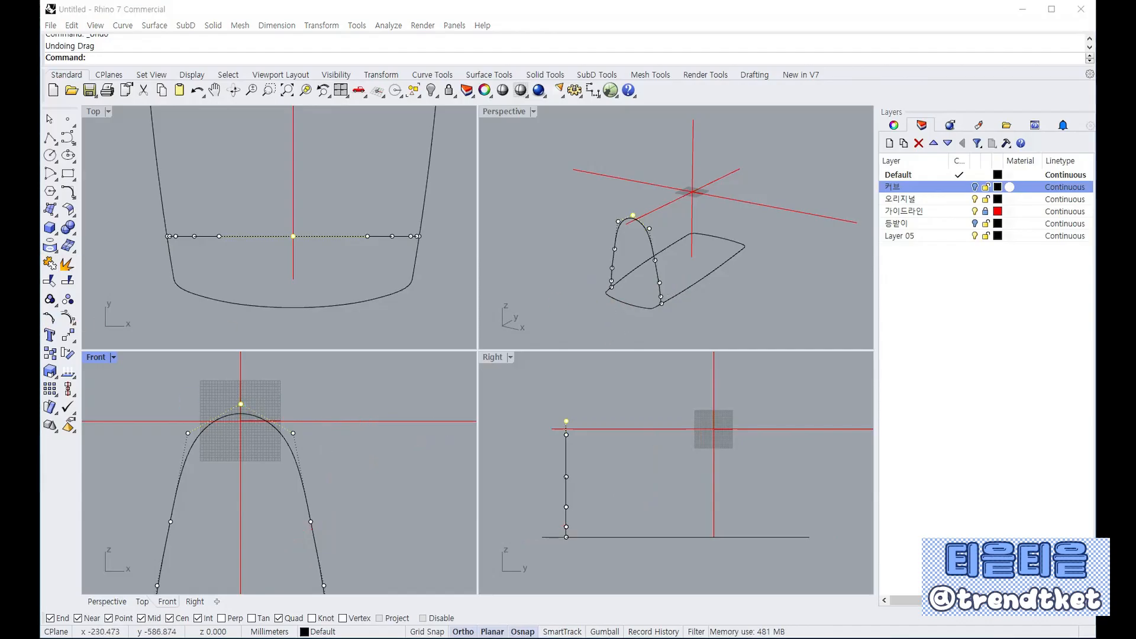
right_click_drag(708, 219, 680, 235)
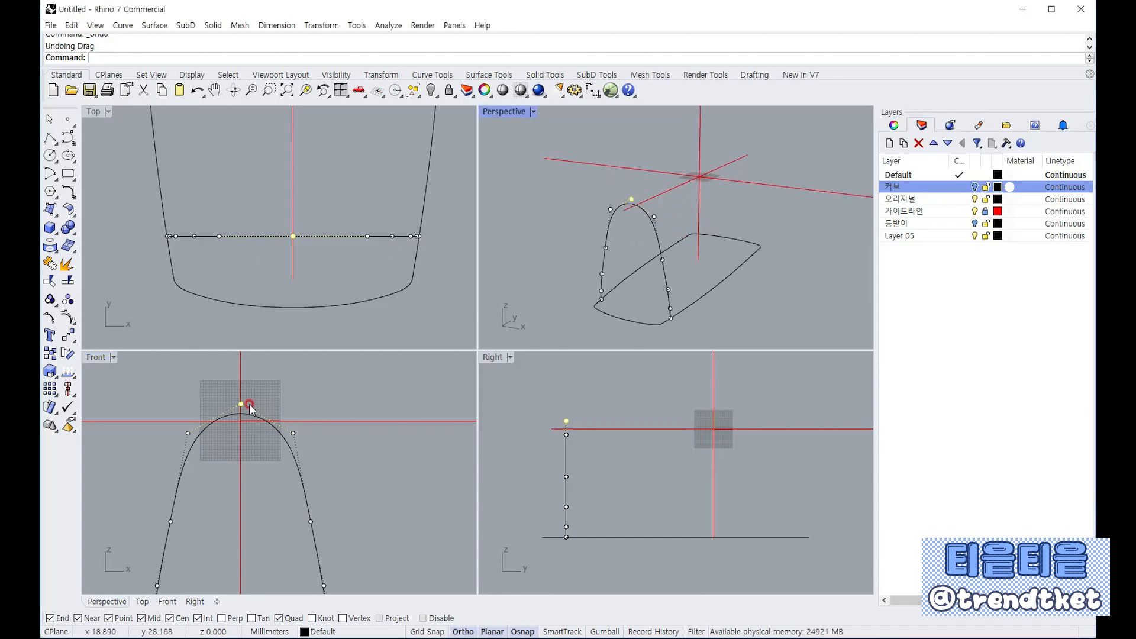
scroll(250, 408, "up", 2)
mouse_move(237, 404)
left_mouse_down()
mouse_move(231, 426)
mouse_move(237, 389)
left_mouse_up()
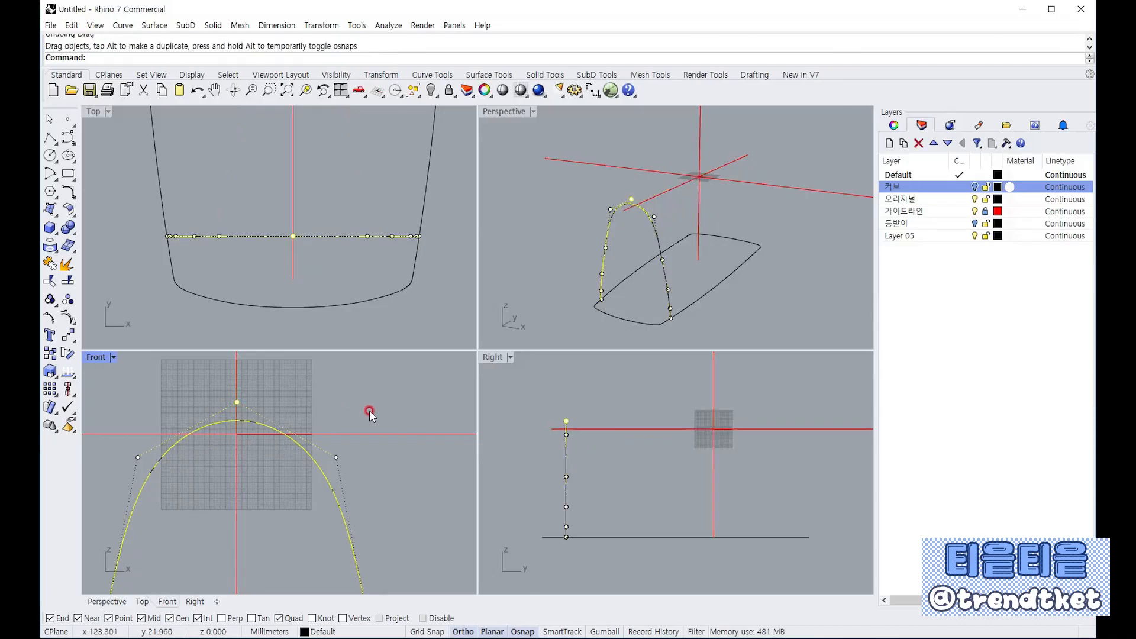
key("ctrl+z")
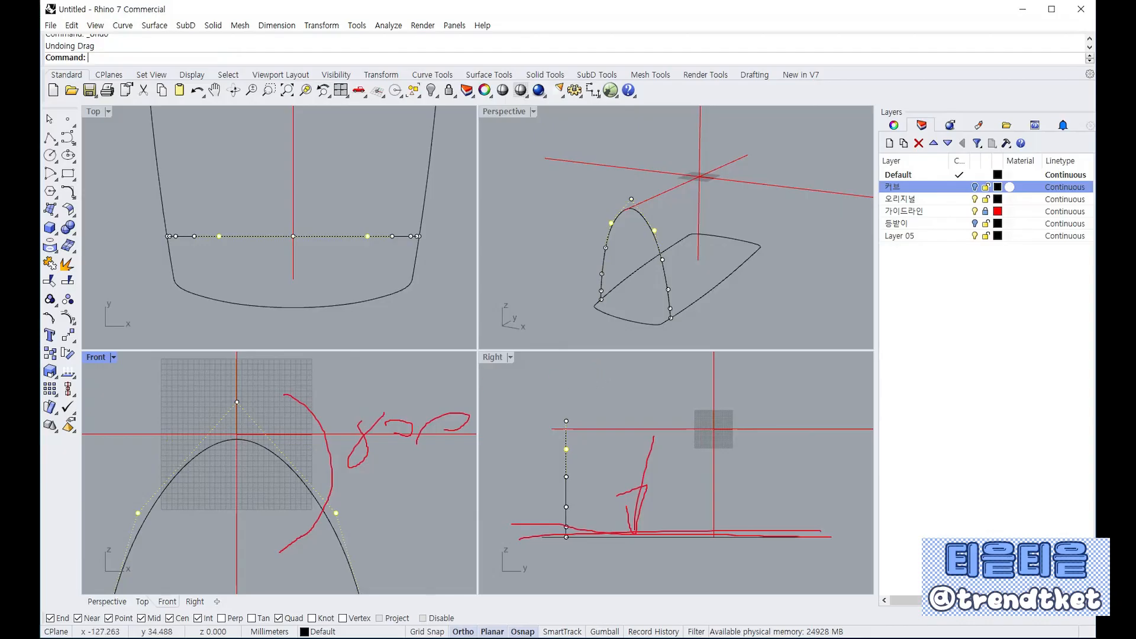
Raise the two control points beside the arch's top point slightly in the Front view, and turn off object snapping
right_click(348, 341)
left_click(723, 239)
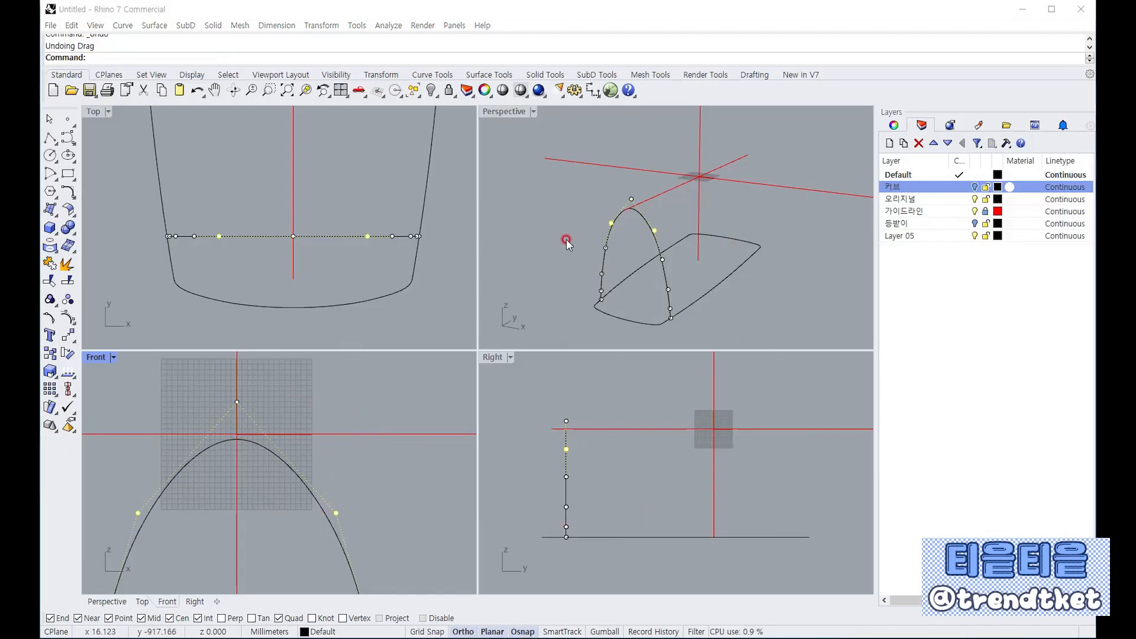
left_click(487, 319)
left_click_drag(111, 492, 346, 483)
left_click(655, 600)
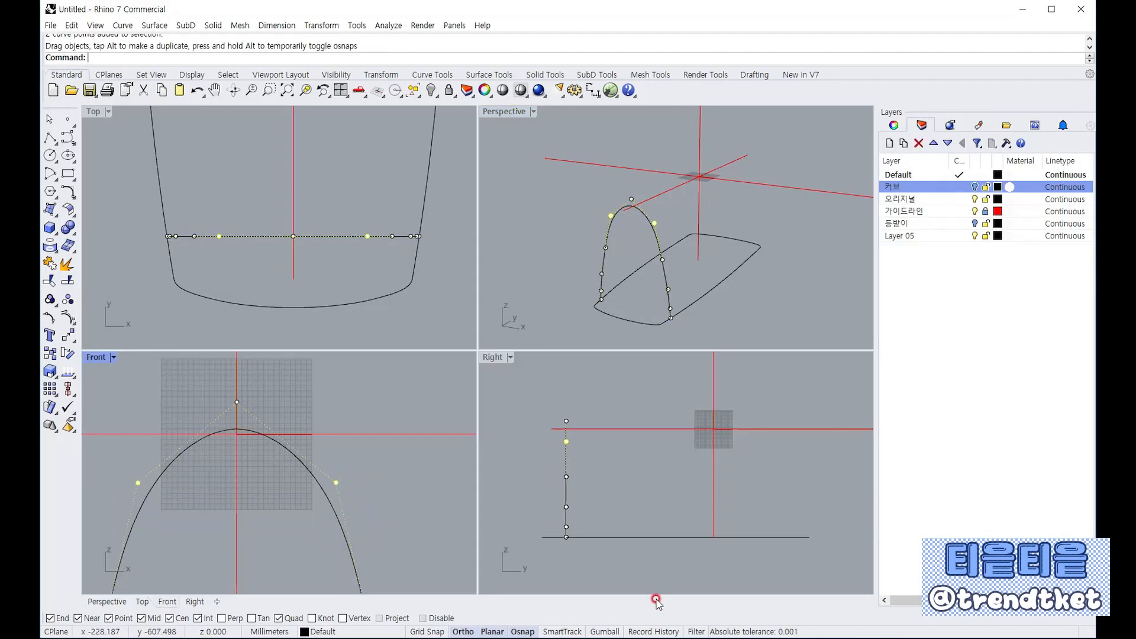
left_click(523, 631)
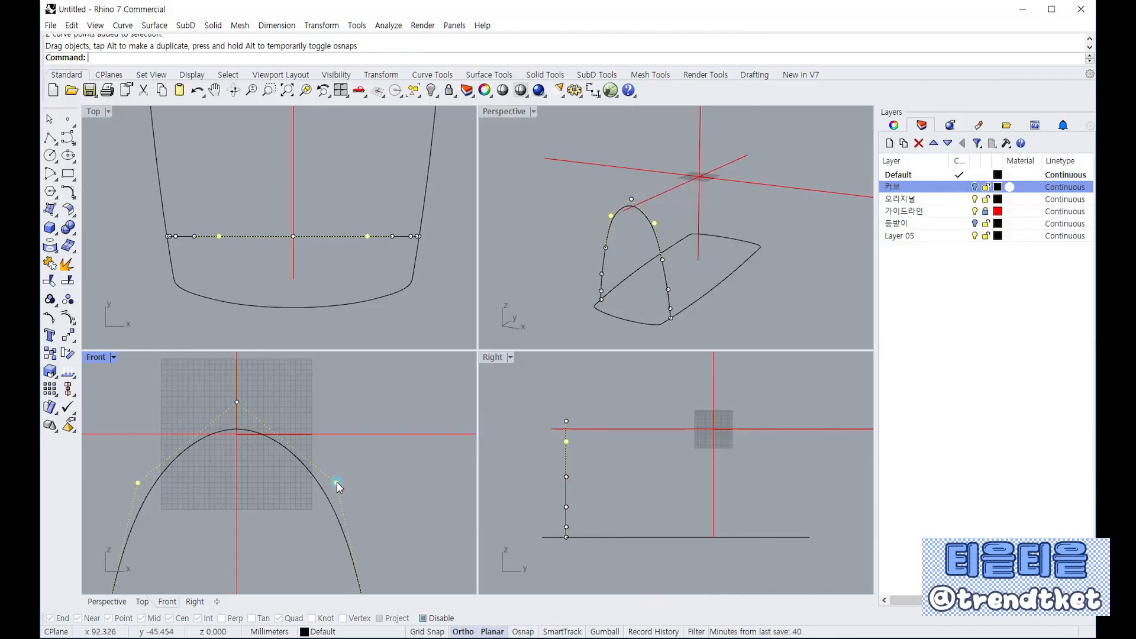
Raise the two control points beside the arch's top point and lower the top point to flatten the crown
left_click_drag(336, 482, 297, 426)
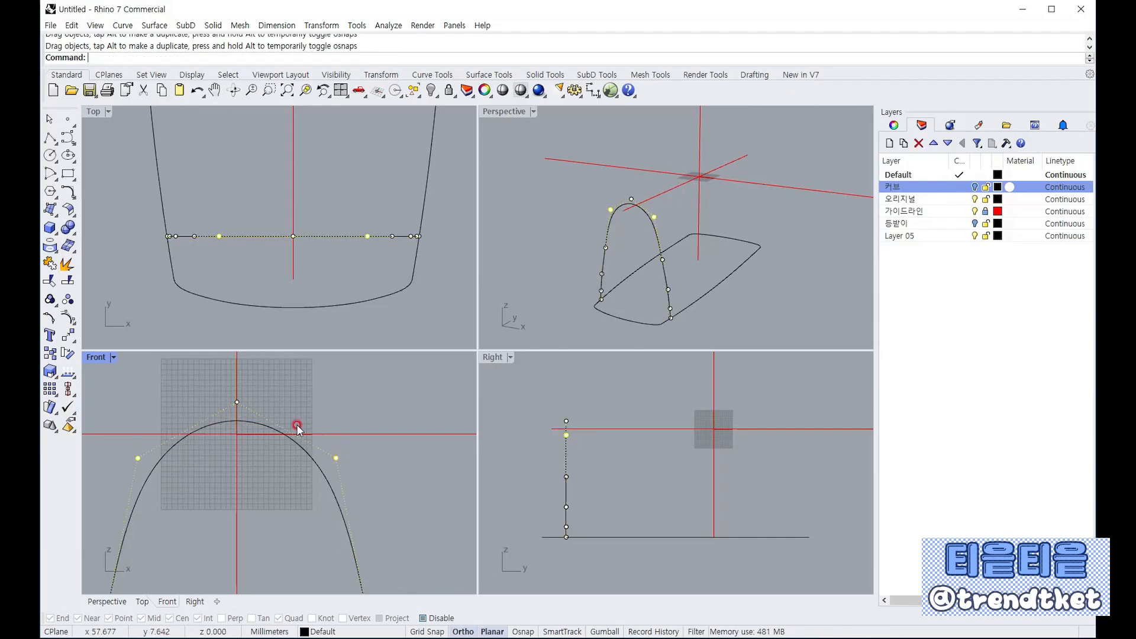
left_click_drag(235, 404, 229, 462)
scroll(360, 386, "down", 6)
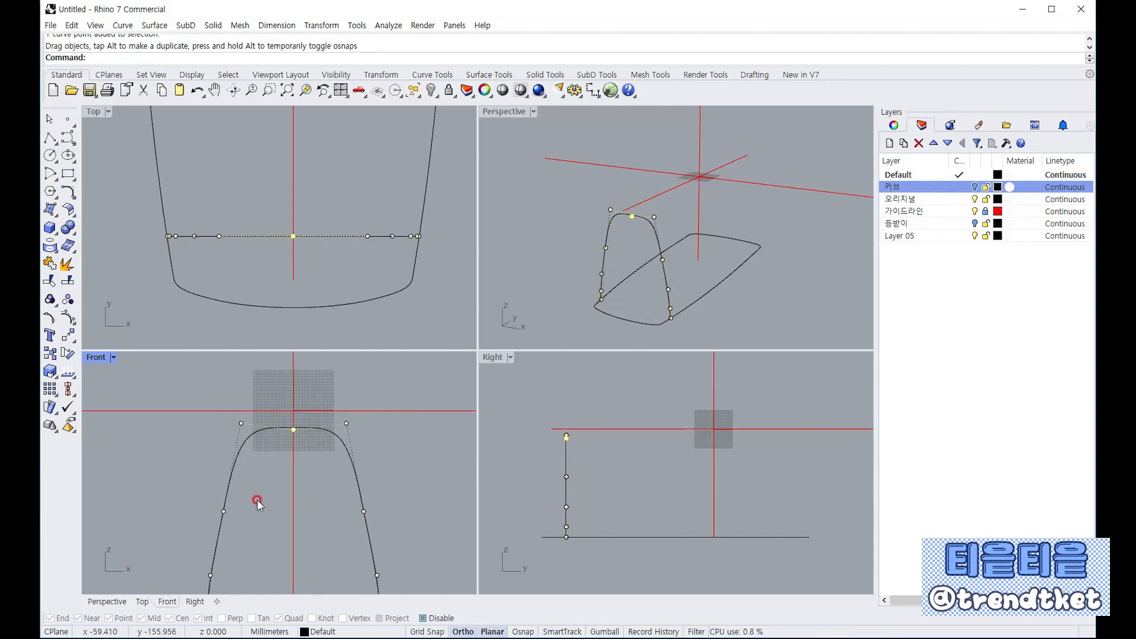
Raise the three symmetric pairs of side control points, one pair after another, to square up the arch's shoulders and sides
left_click_drag(175, 499, 380, 448)
scroll(337, 427, "down", 6)
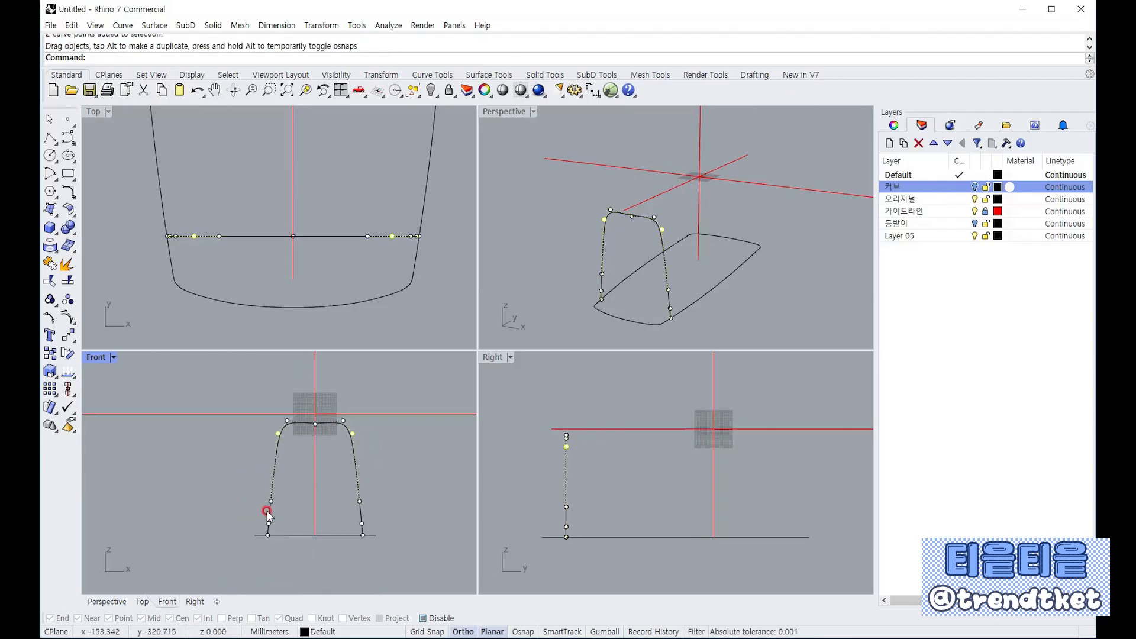
scroll(255, 502, "up", 2)
left_click_drag(248, 478, 388, 436)
left_click_drag(256, 512, 385, 499)
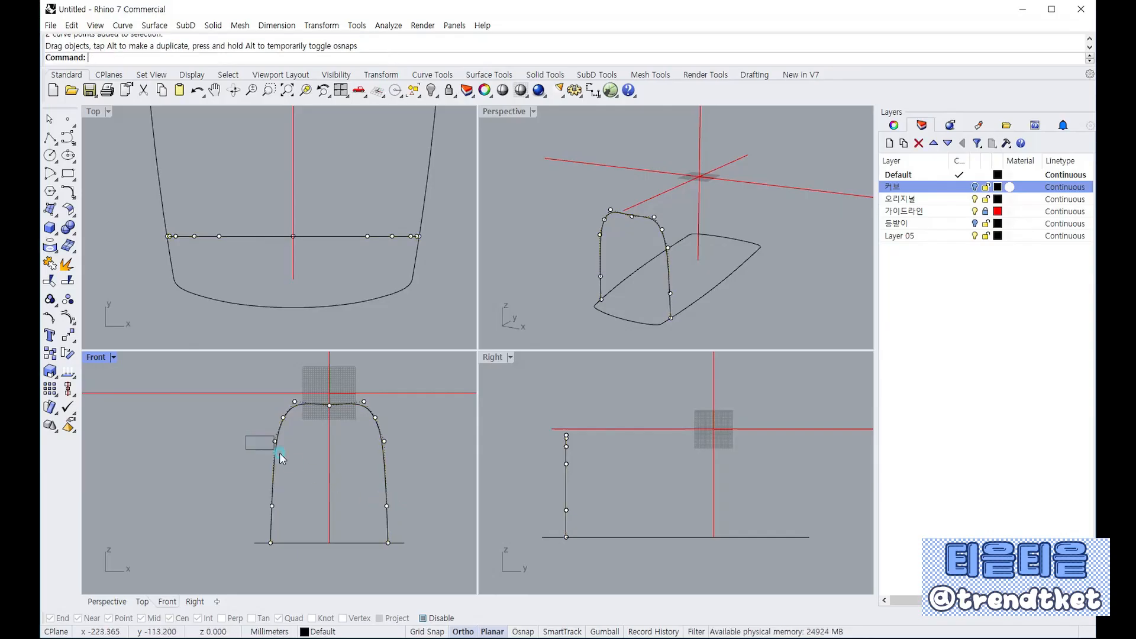
Widen the arch's sides by scaling the four lower side control points outward with Scale1D from base point 0
left_click_drag(279, 452, 423, 527)
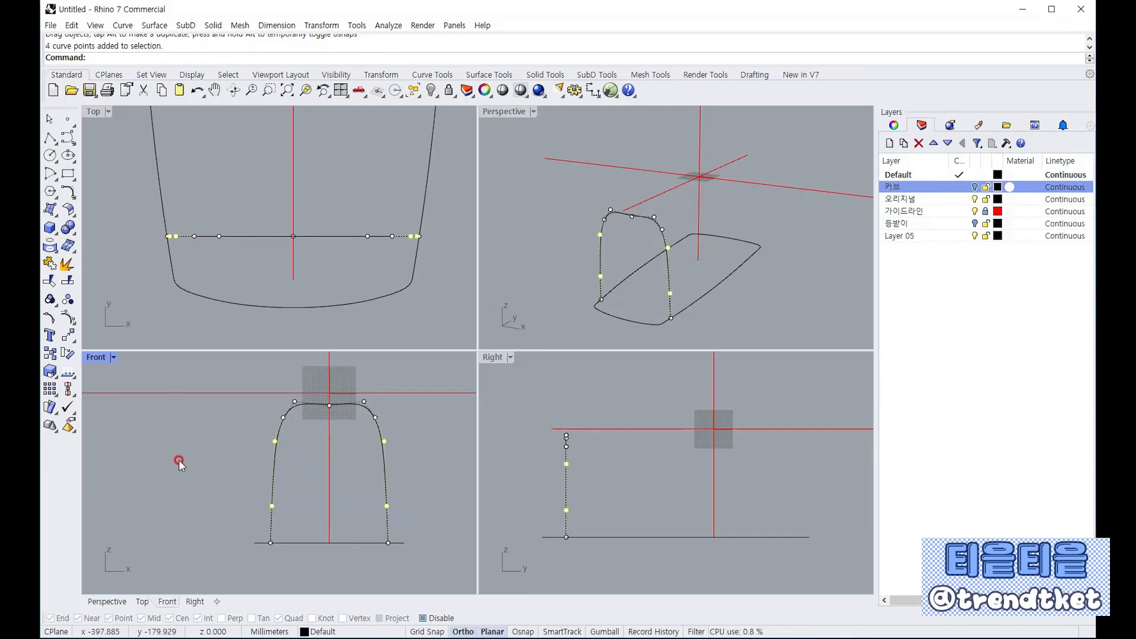
left_click(54, 375)
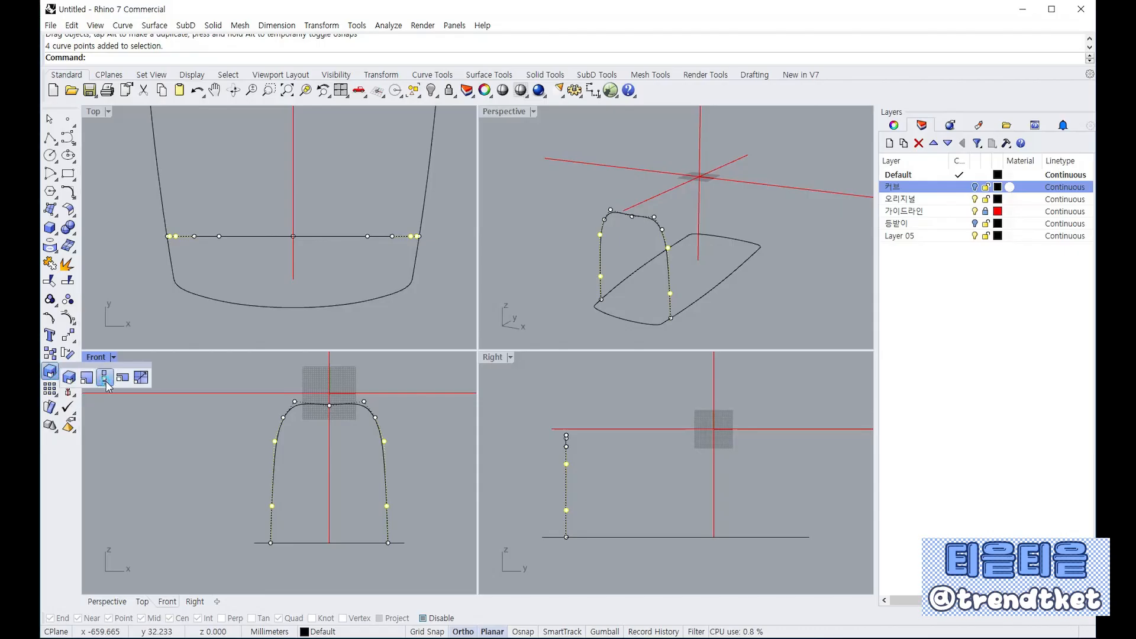
left_click(105, 381)
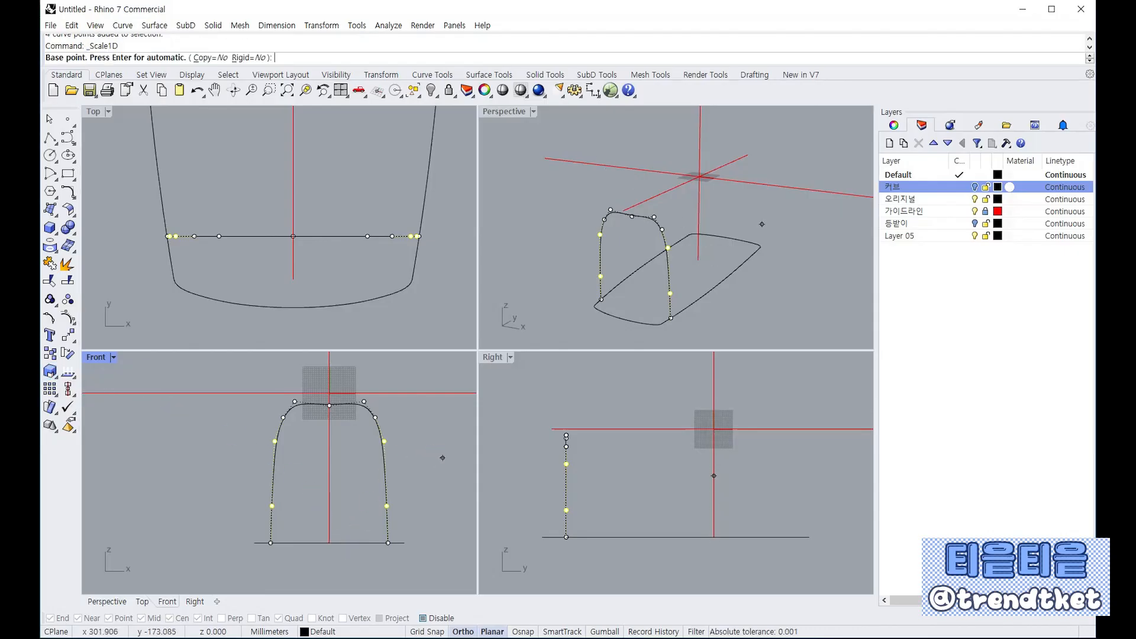
type("0")
key("Return")
scroll(413, 440, "down", 2)
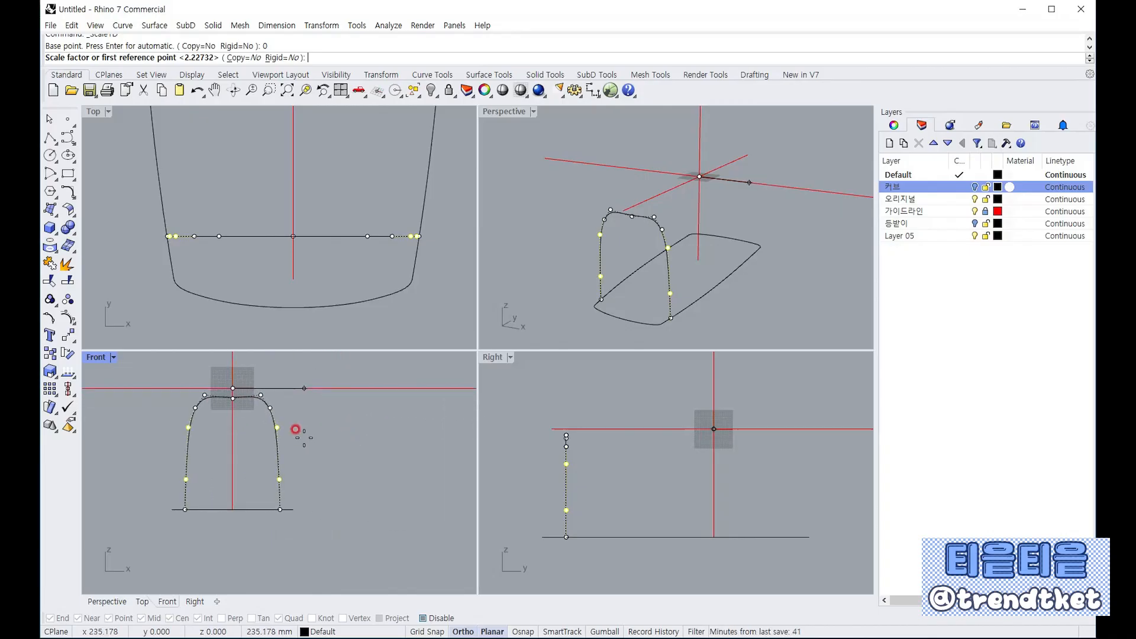
left_click(312, 407)
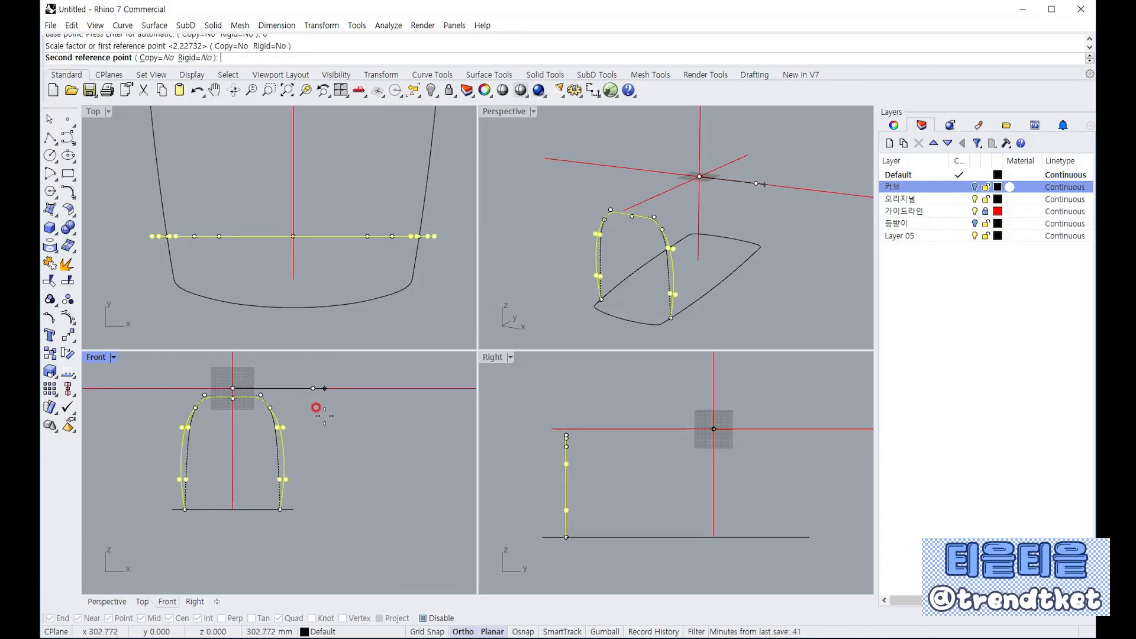
left_click(316, 408)
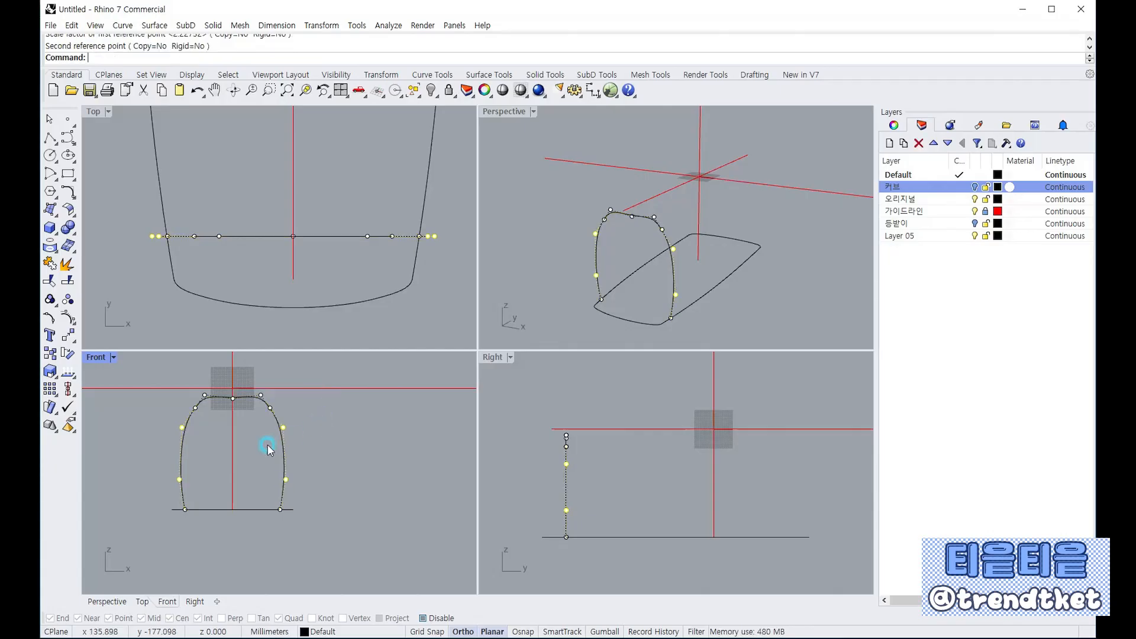
Move the lowest pair of side control points down close to the arch's base ends
scroll(178, 474, "up", 1)
left_click_drag(155, 471, 308, 502)
scroll(309, 483, "up", 1)
right_click_drag(287, 435, 325, 469)
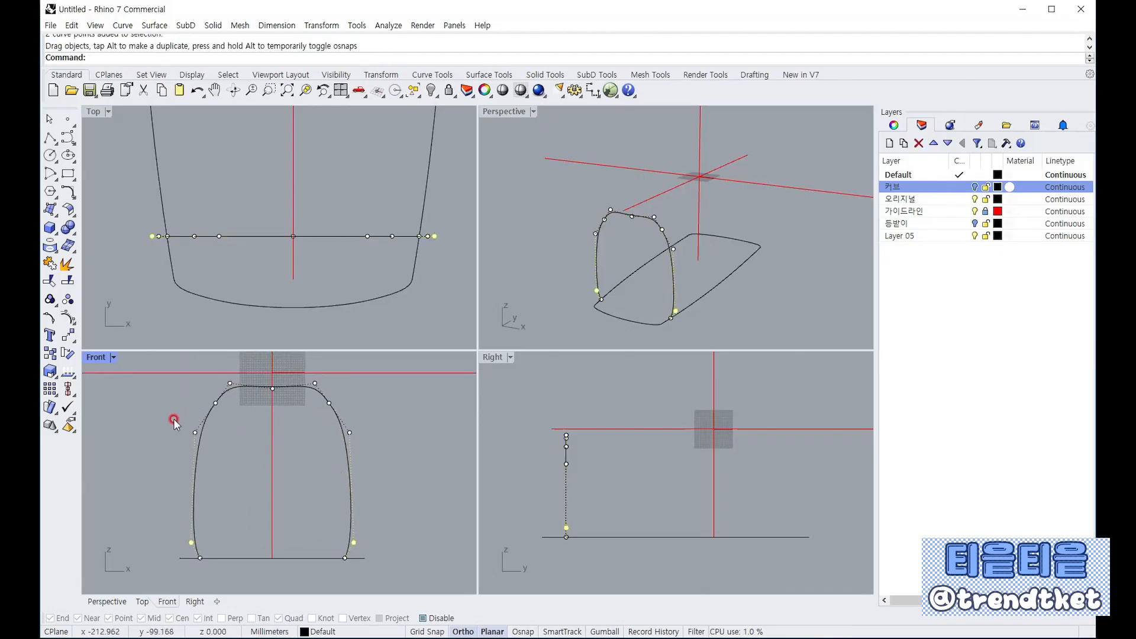
Scale the pair of shoulder control points slightly outward with Scale1D from base point 0
left_click_drag(195, 403, 360, 407)
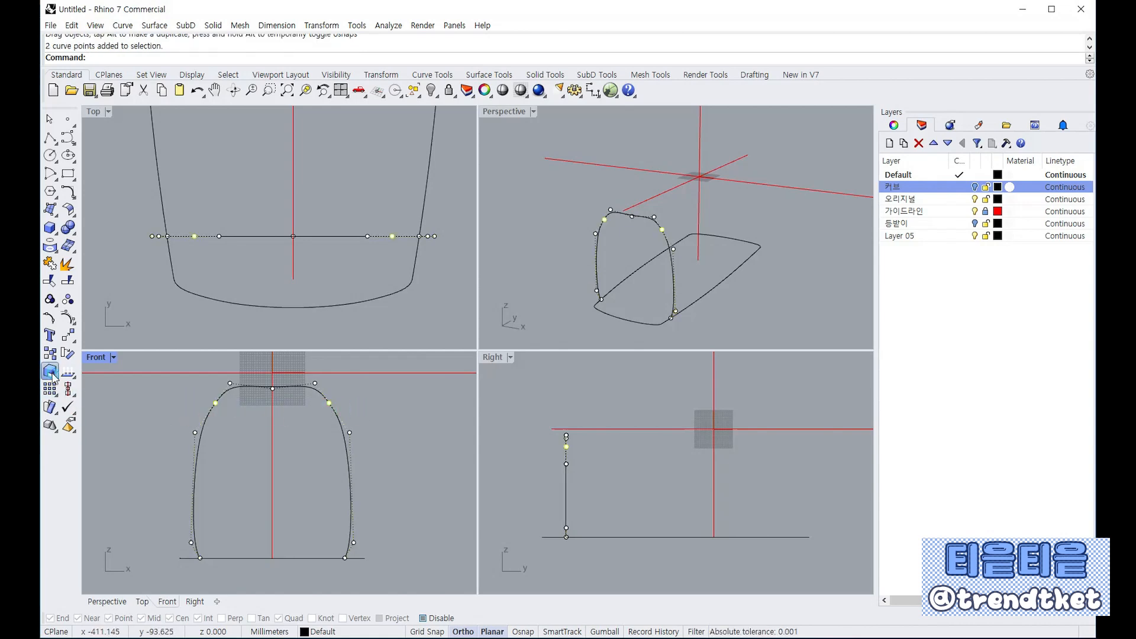
left_click(61, 392)
left_click(99, 378)
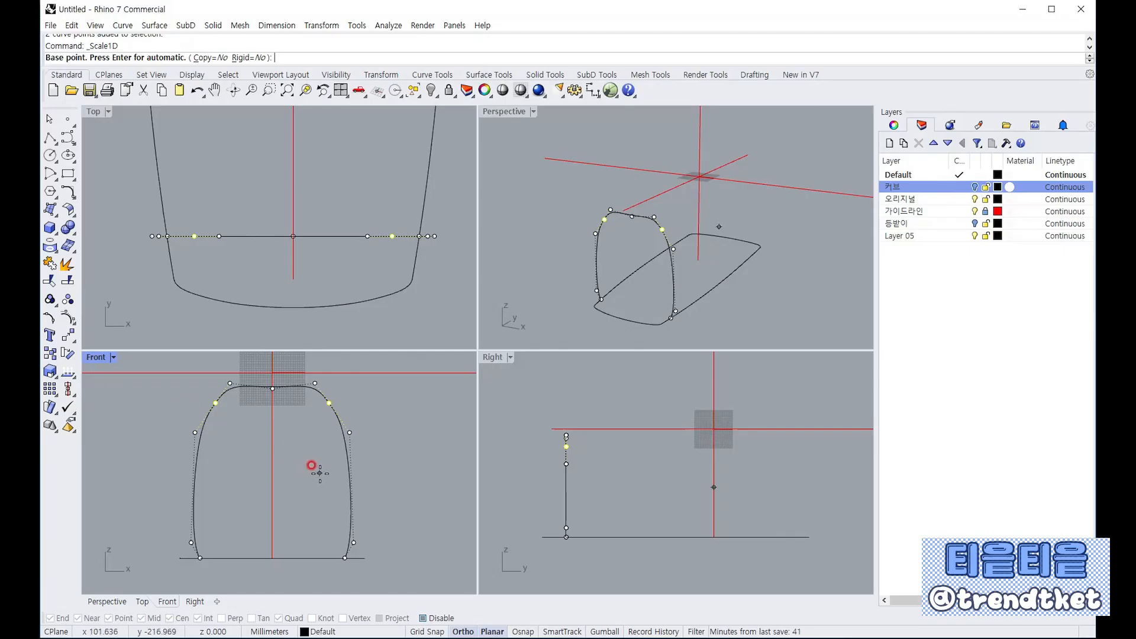
type("0")
key("Return")
left_click(372, 422)
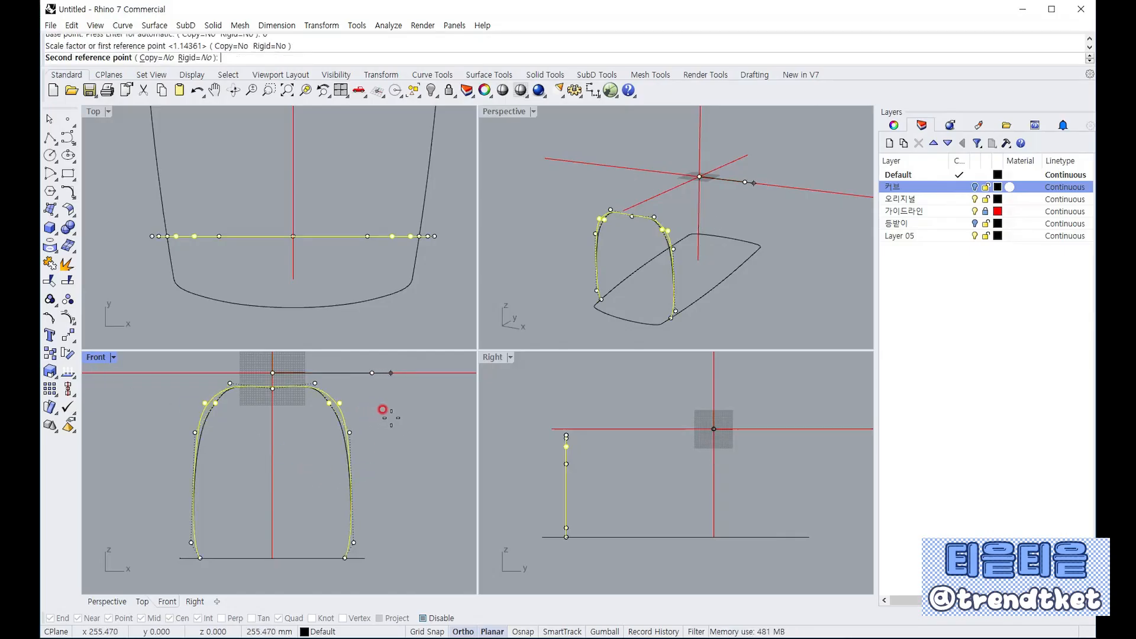
left_click(384, 409)
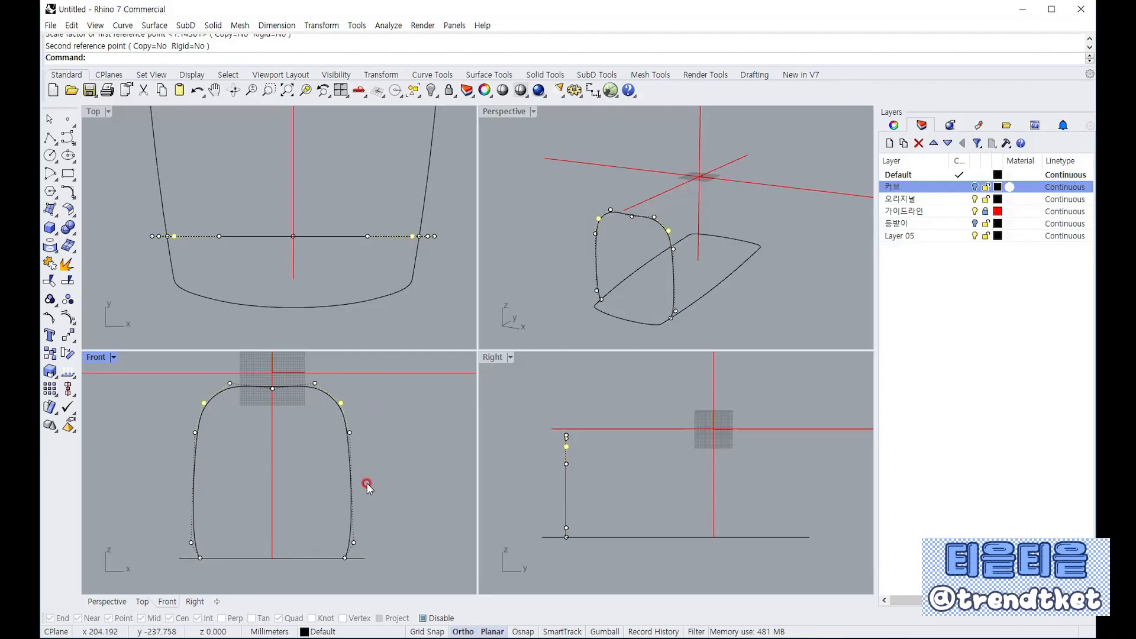
Lower the pair of side points below the shoulders, and raise the arch's top point level with its two neighbours
left_click_drag(159, 424, 355, 455)
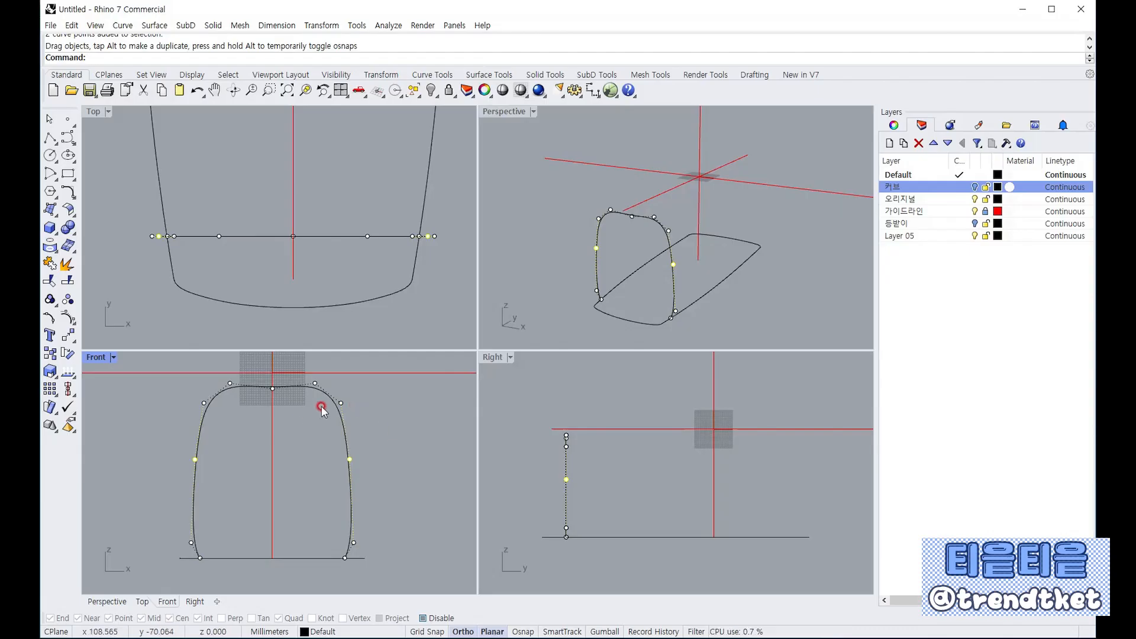
scroll(322, 405, "up", 5)
mouse_move(296, 432)
left_mouse_down()
mouse_move(288, 411)
mouse_move(297, 419)
left_mouse_up()
Spread the two control points beside the top point horizontally with Scale1D, using the automatic base point and the default factor 1.20601
left_click(198, 418)
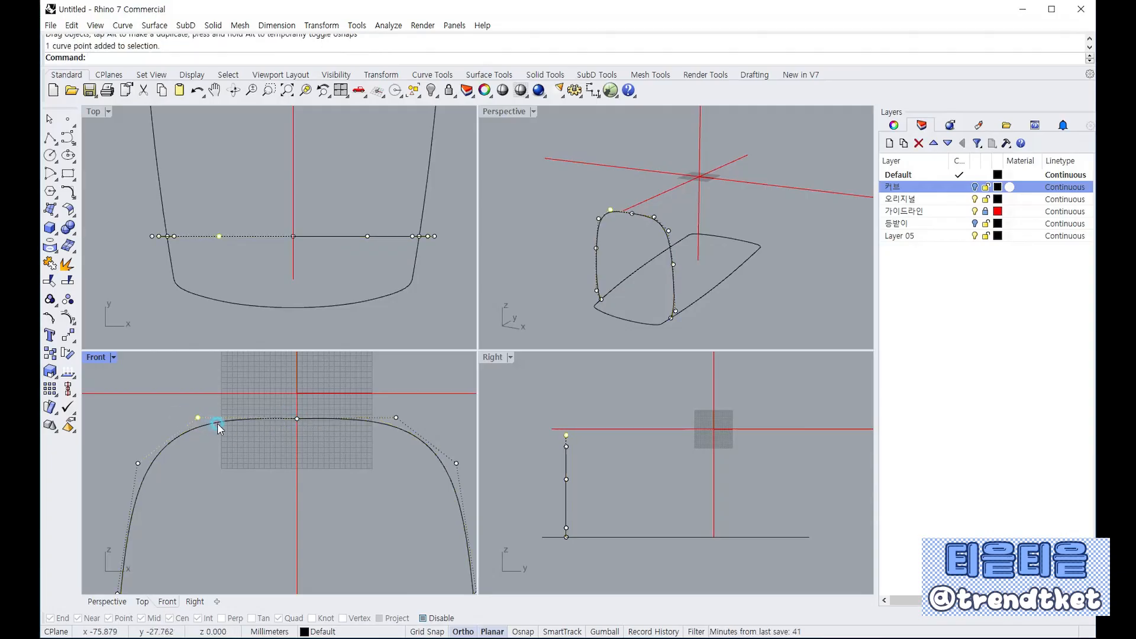
left_click_drag(386, 404, 407, 432, "shift")
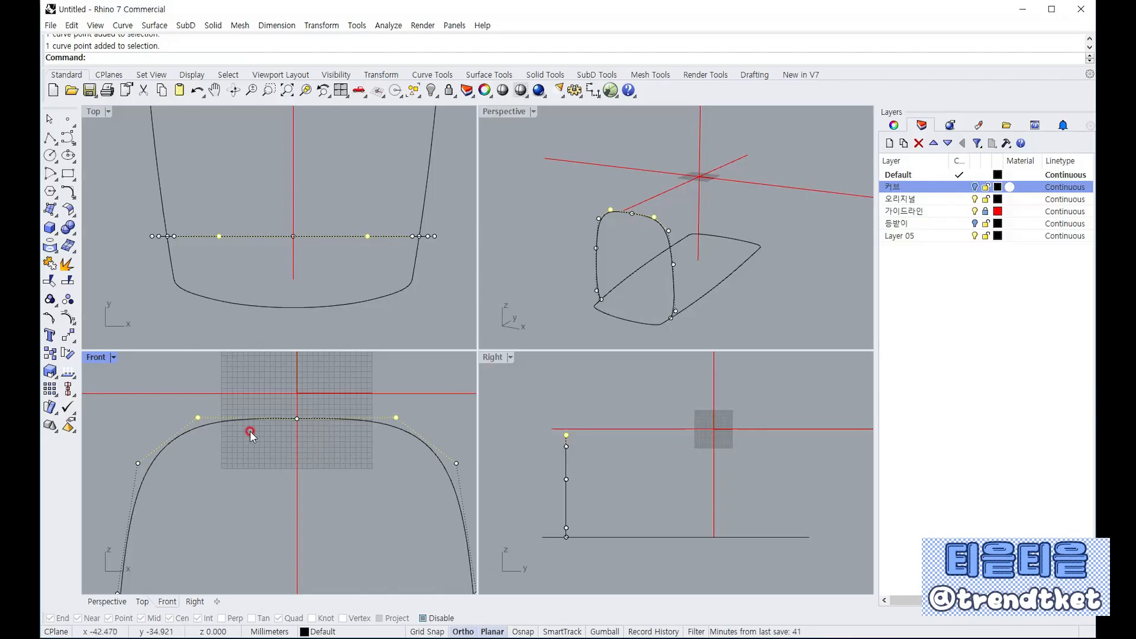
scroll(254, 440, "down", 3)
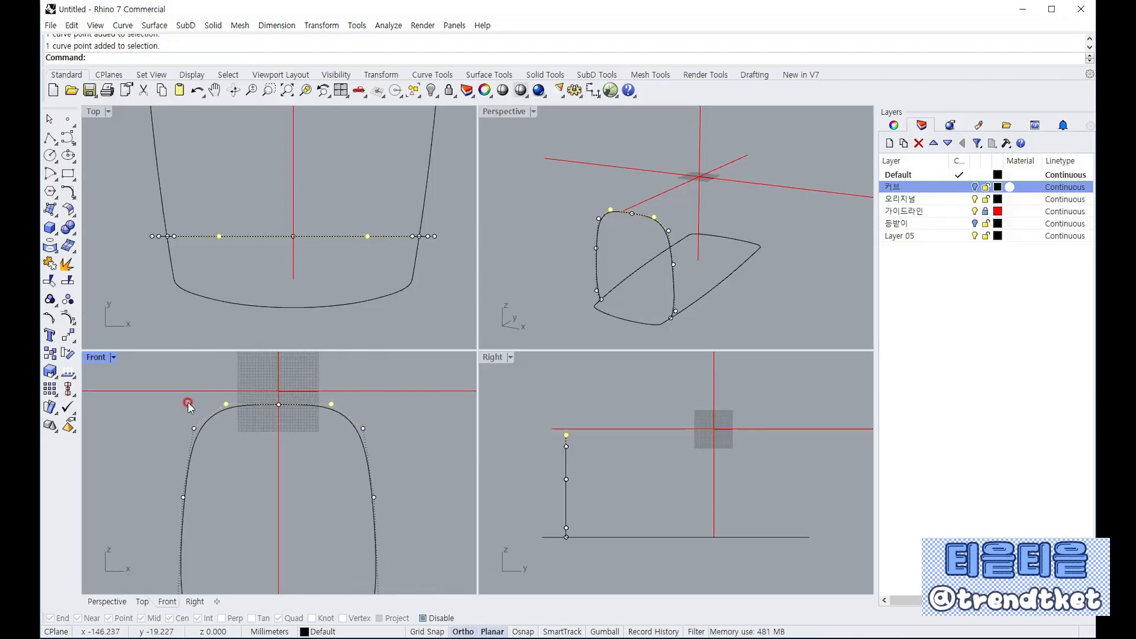
left_click(53, 374)
left_click(104, 377)
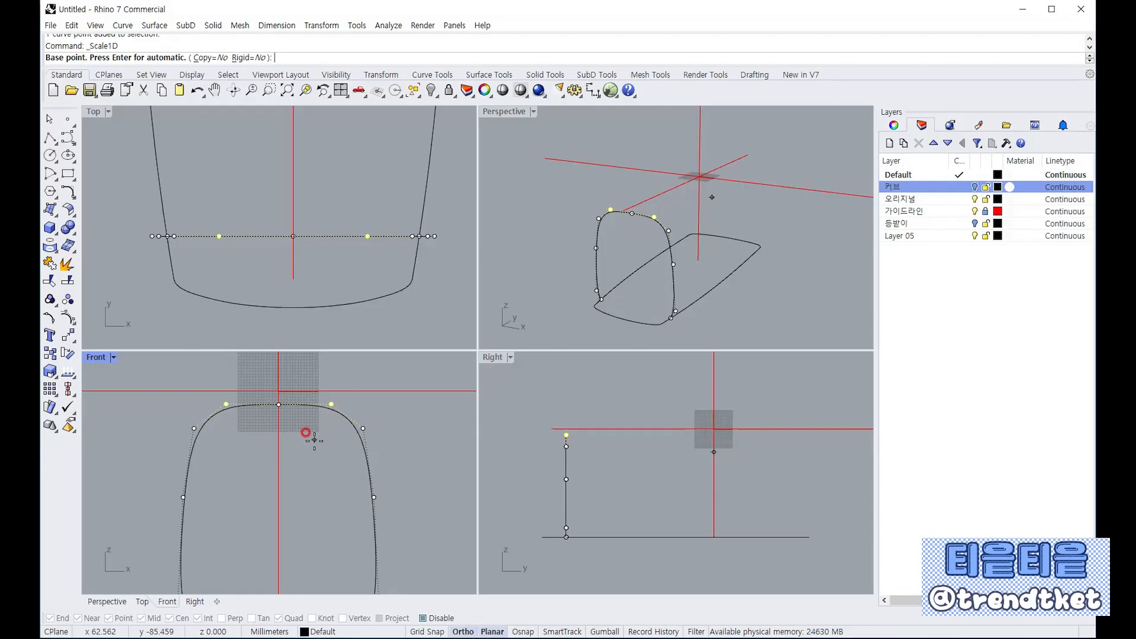
key("Return")
key("Return")
left_click(394, 432)
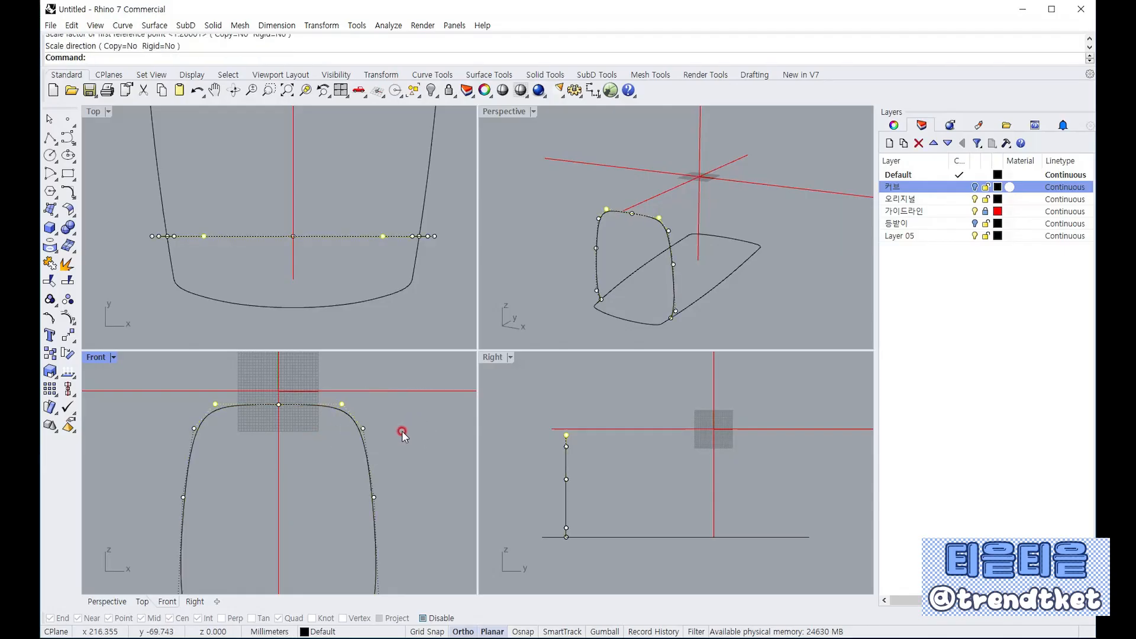
Scale the two points beside the top point further outward from base point 0, and raise the top point slightly
key("Return")
type("0")
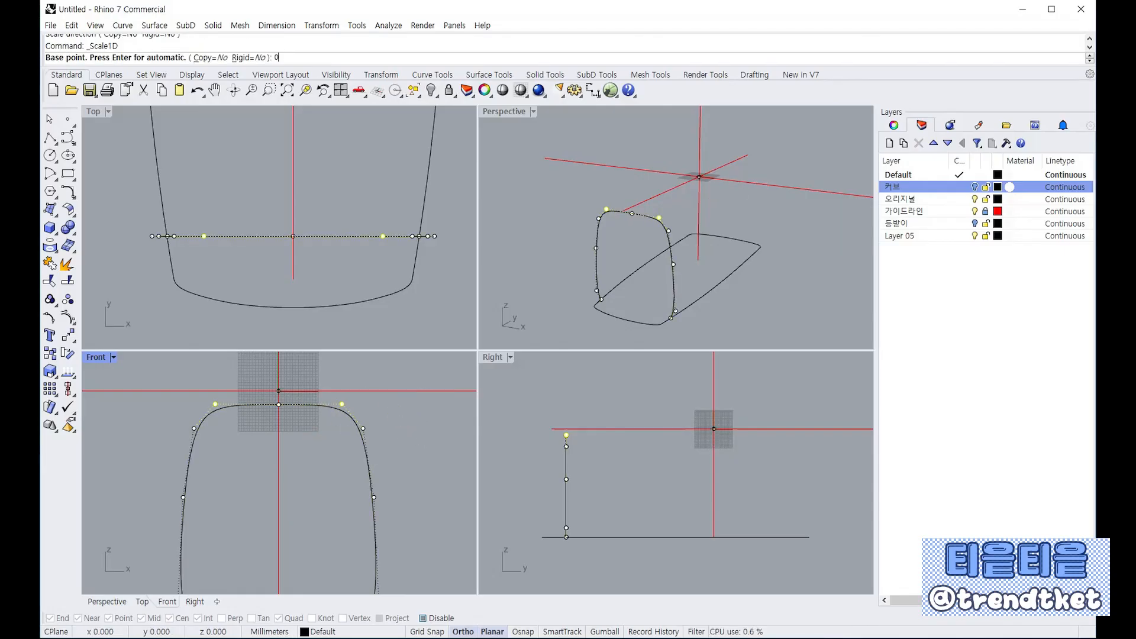
key("Return")
left_click(400, 408)
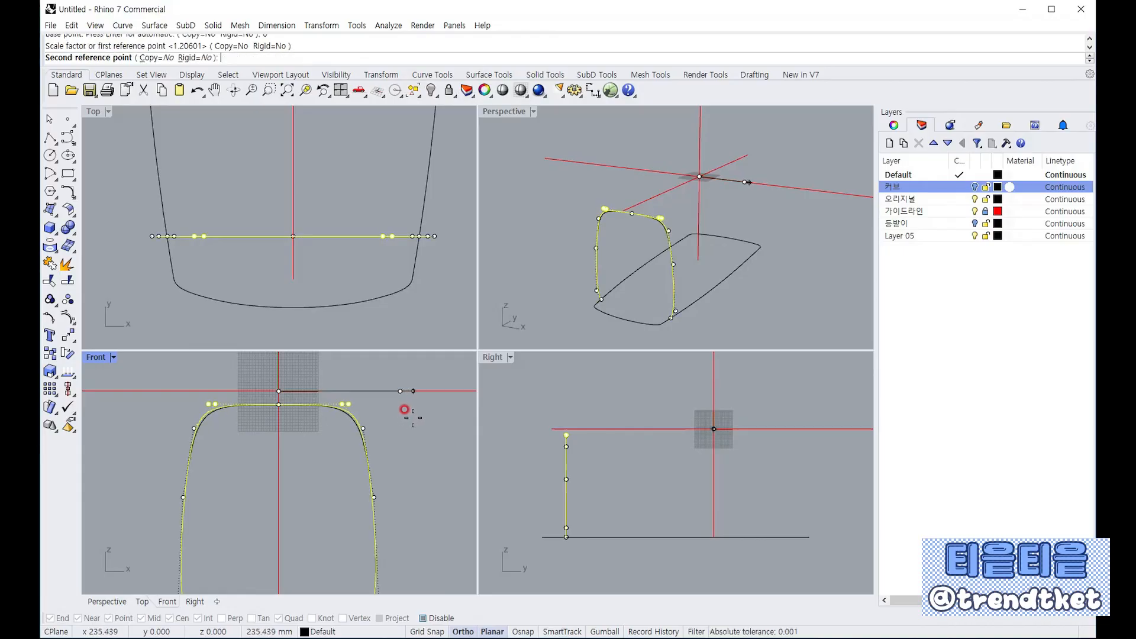
left_click(407, 411)
scroll(275, 428, "up", 3)
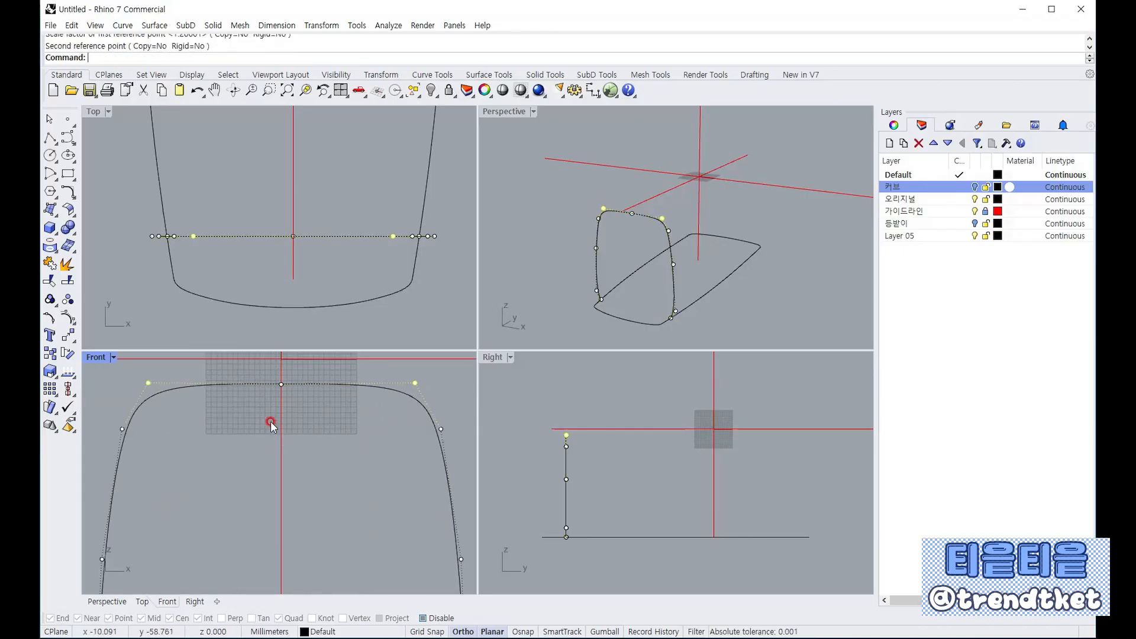
left_click_drag(281, 385, 281, 372)
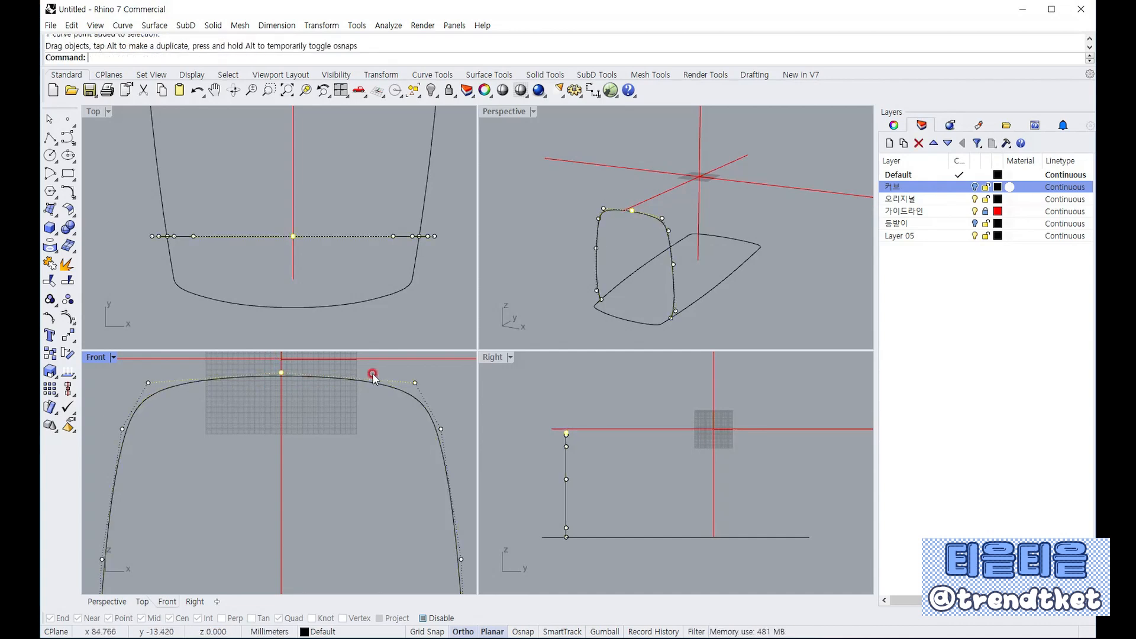
Turn off the arch's control points and inspect its shape against the outline in the Perspective view
left_click(552, 262)
right_click_drag(548, 252, 567, 291)
left_click(597, 254)
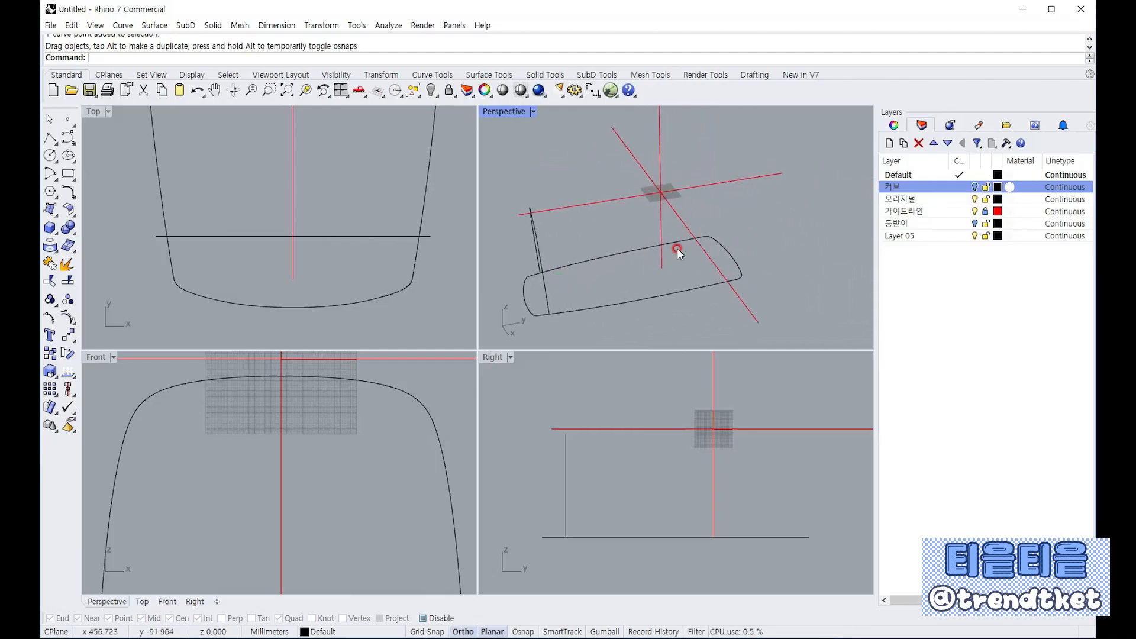
Show the control points of the curved cap at the outline's wide end, opposite the arch, in the Top view
scroll(410, 282, "down", 5)
scroll(415, 232, "up", 3)
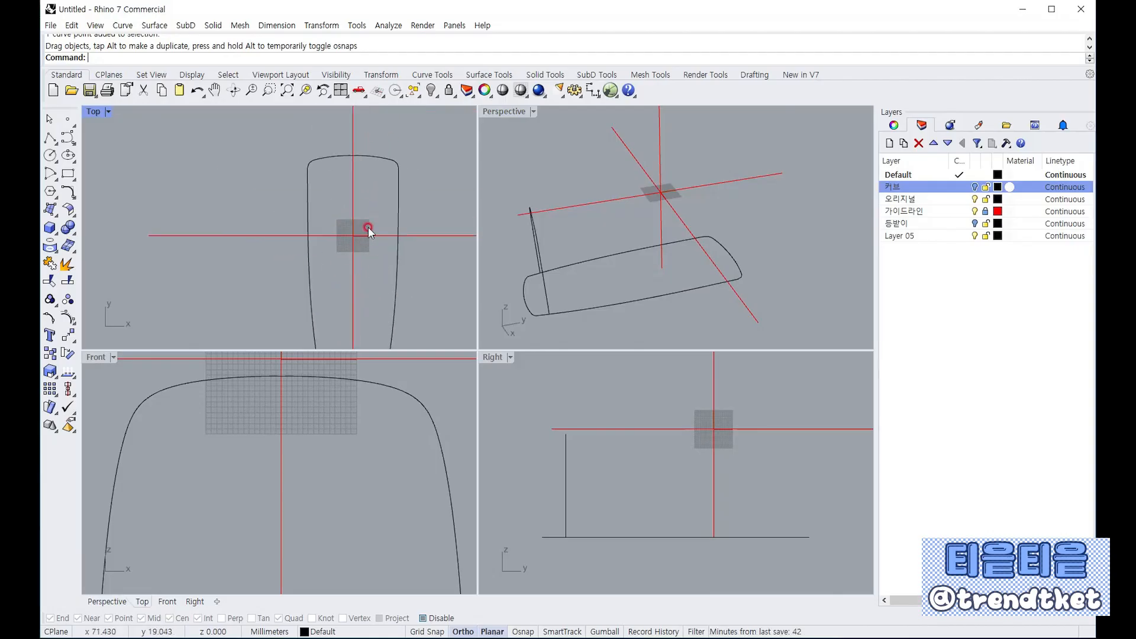
scroll(322, 179, "down", 3)
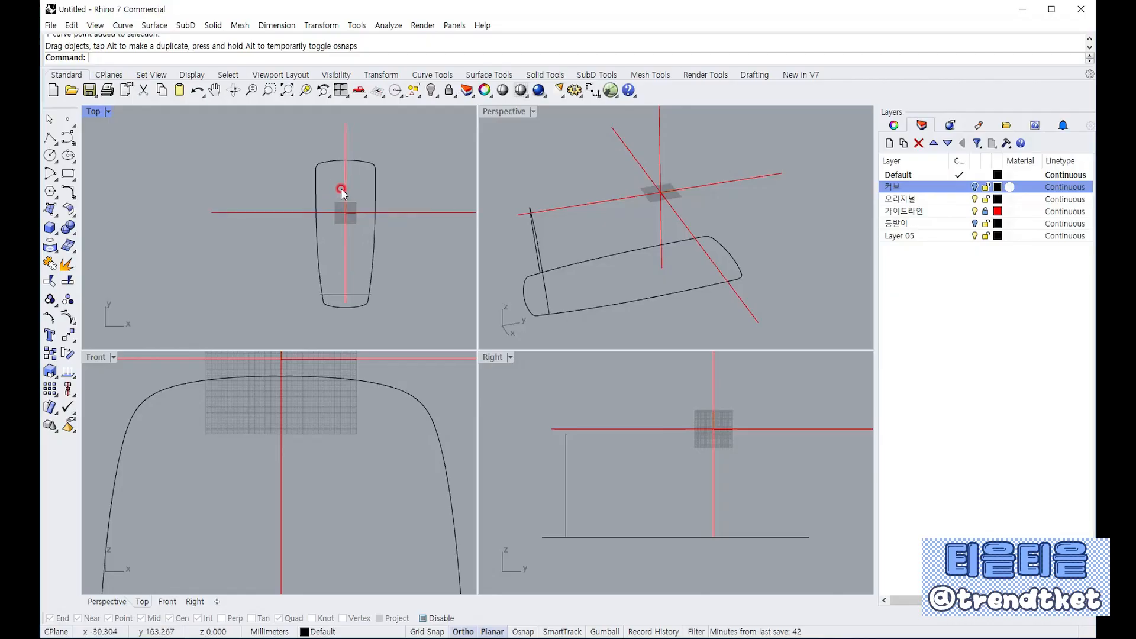
scroll(342, 188, "up", 2)
right_click_drag(279, 189, 248, 190)
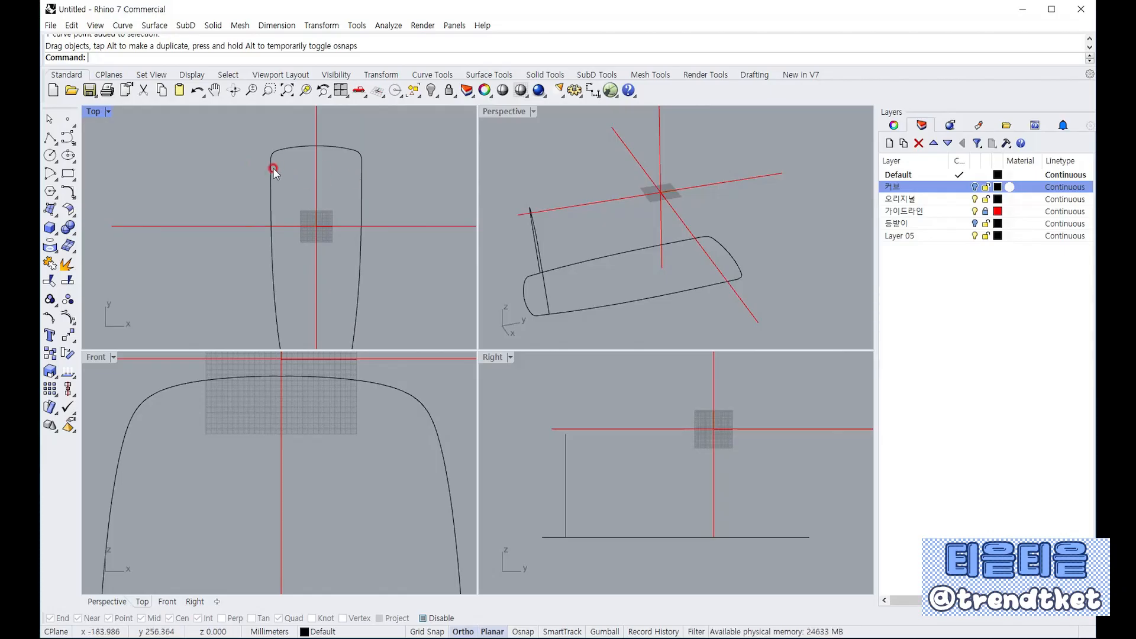
scroll(313, 150, "up", 5)
left_click(248, 130)
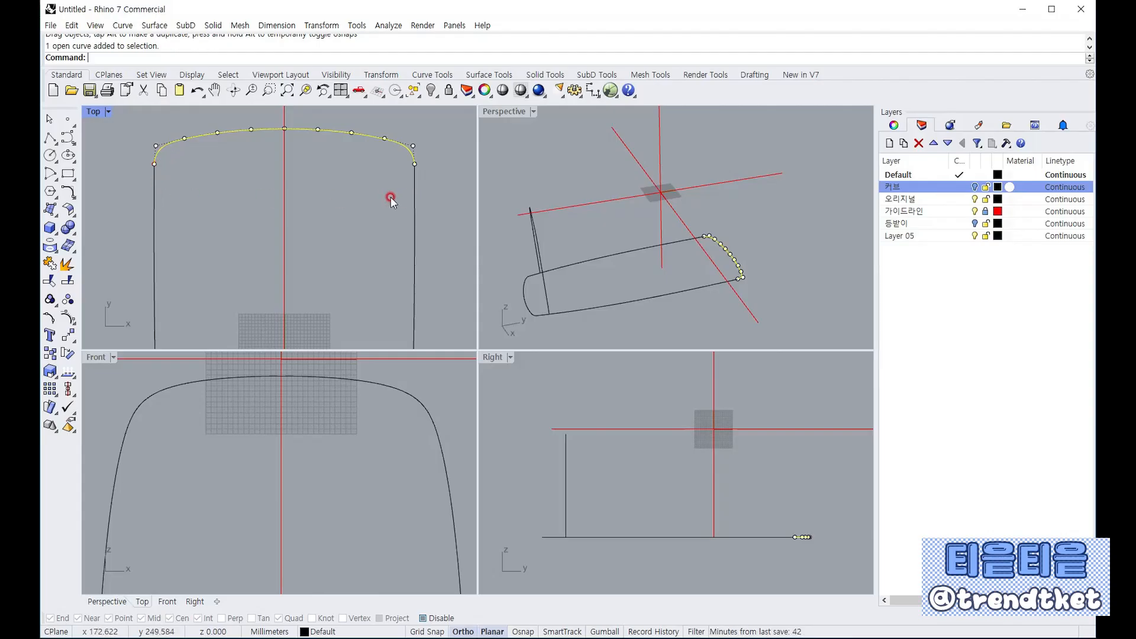
Draw a straight two-point interpolated curve across the outline just below its wide-end cap, snapping both ends to the side curves
left_click(80, 146)
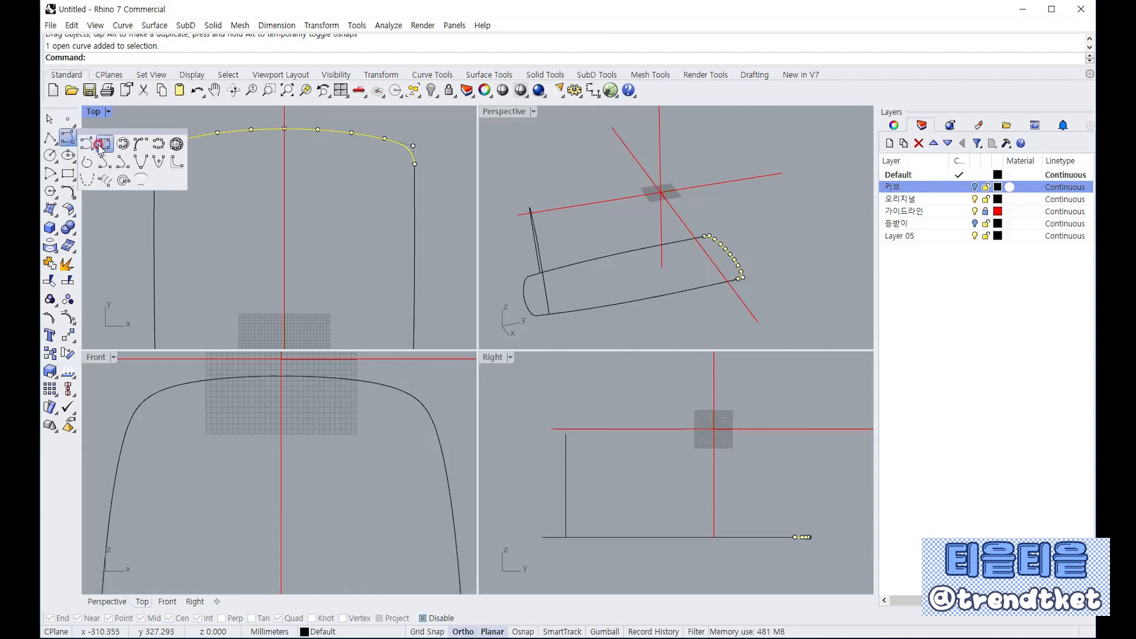
left_click(101, 144)
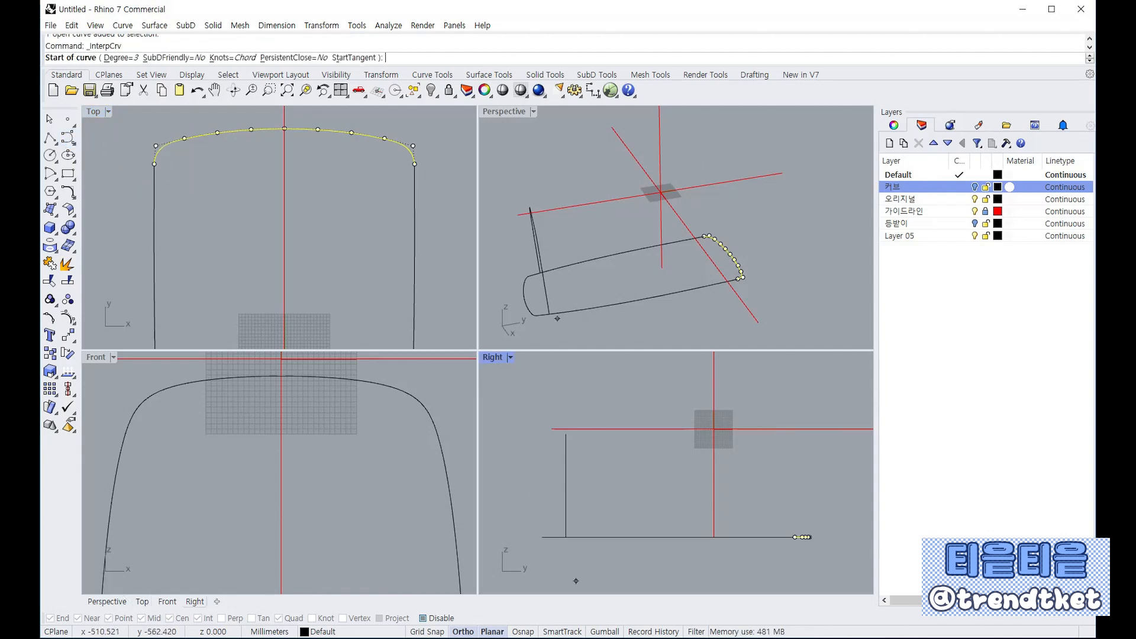
left_click(522, 631)
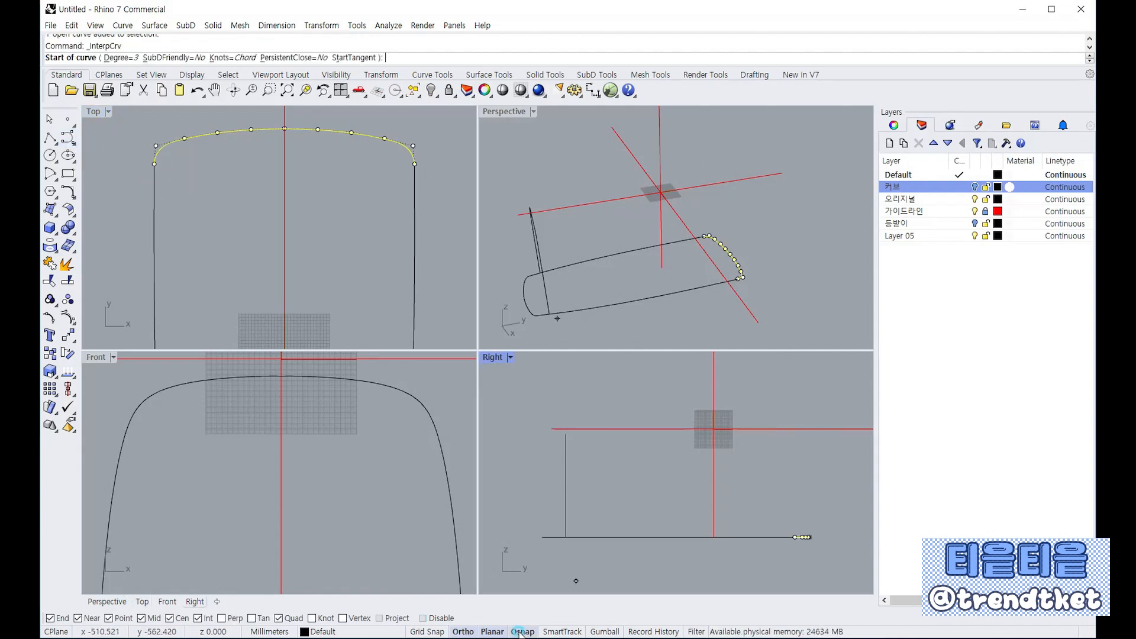
left_click(153, 196)
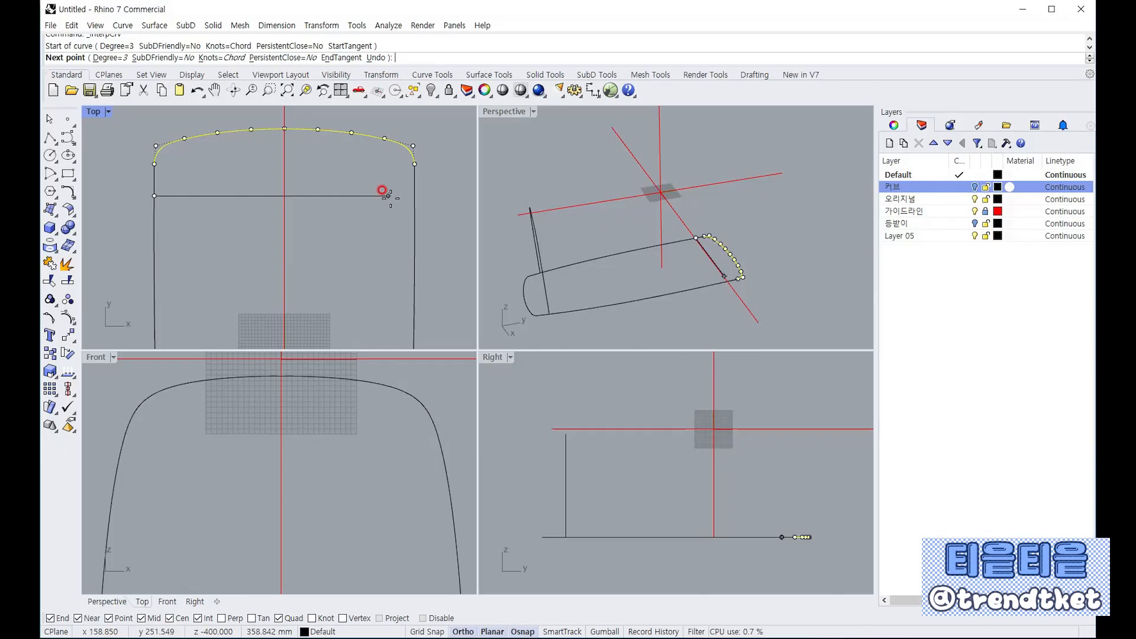
left_click(414, 196)
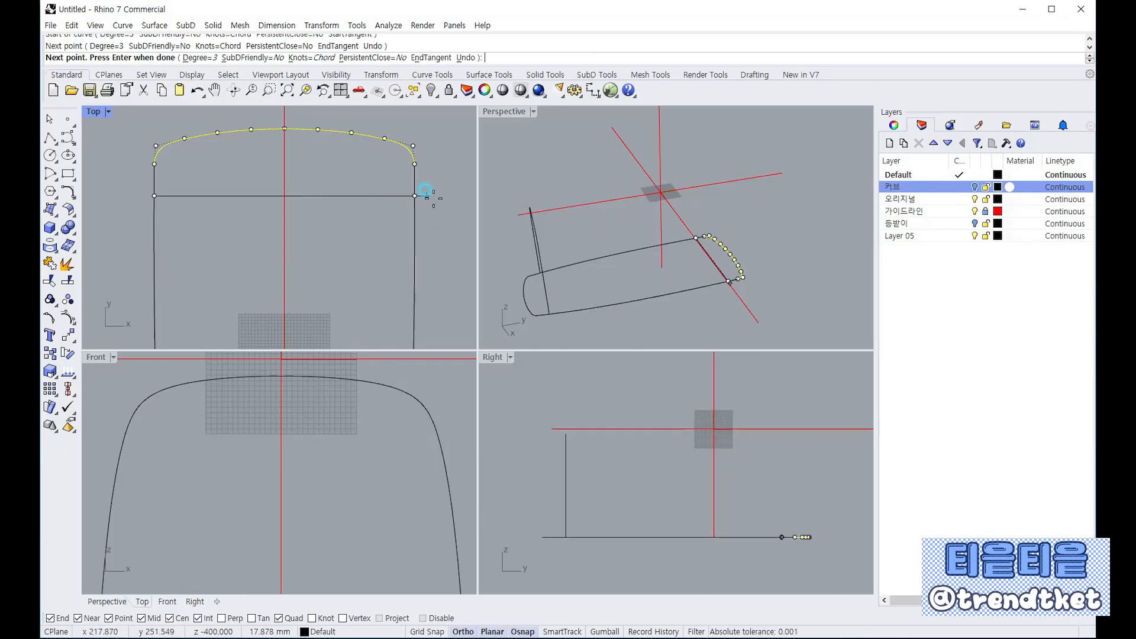
right_click(451, 197)
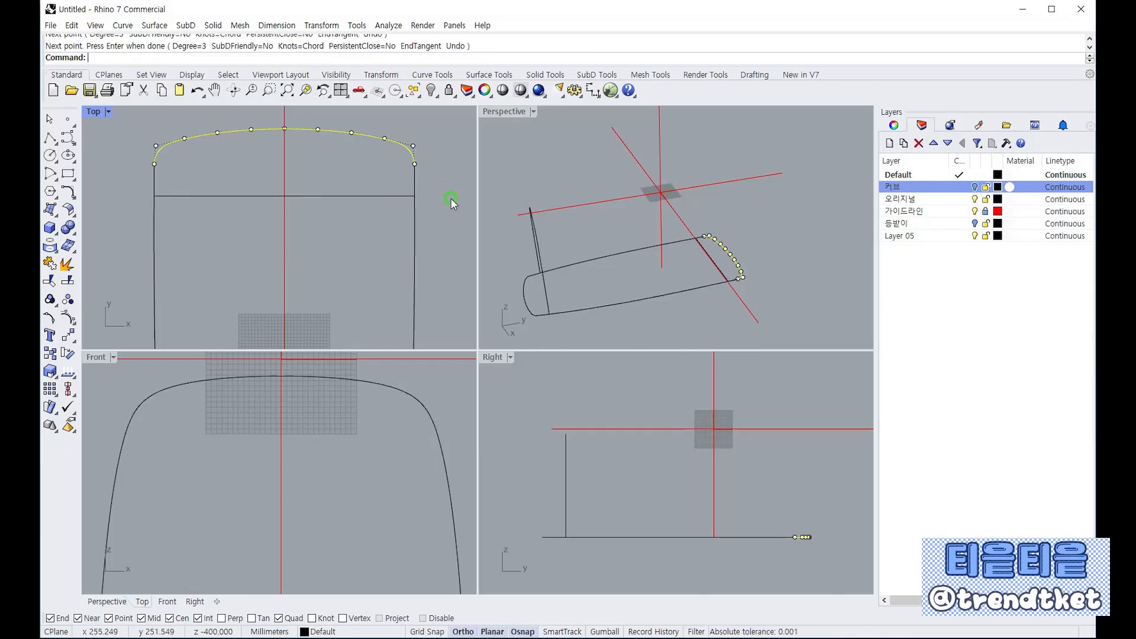
Raise the two middle control points of the new cross curve in the Front view until its peak nearly reaches the first arch's top
left_click(362, 196)
left_click_drag(207, 182, 353, 236)
scroll(287, 400, "down", 5)
scroll(287, 400, "down", 6)
scroll(309, 457, "up", 6)
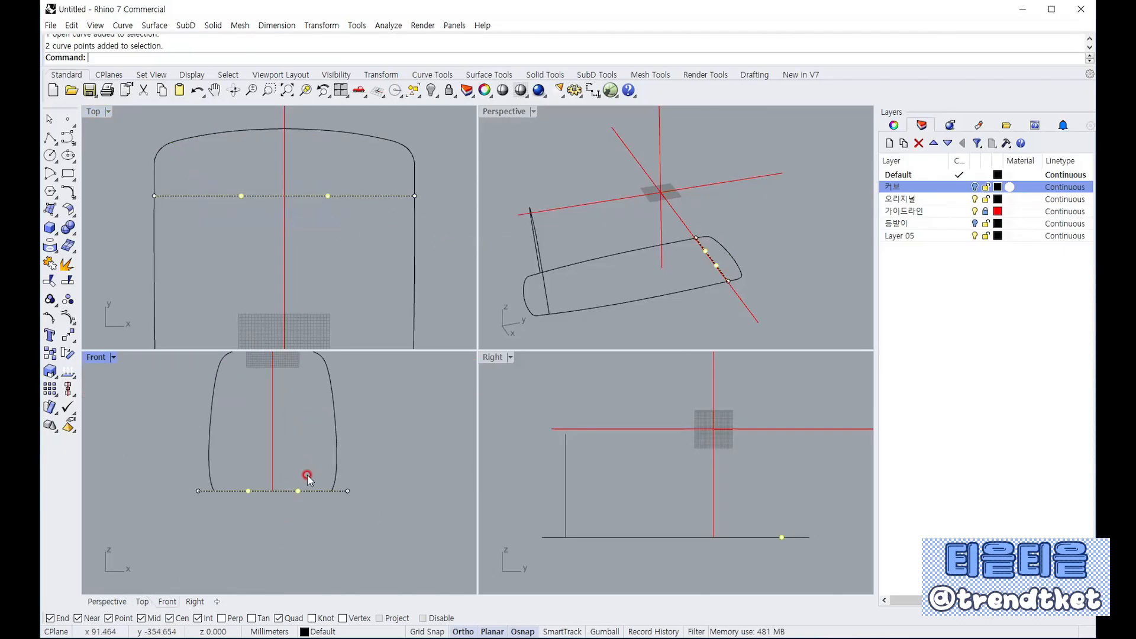
right_click_drag(309, 489, 330, 543)
left_click_drag(319, 543, 313, 411)
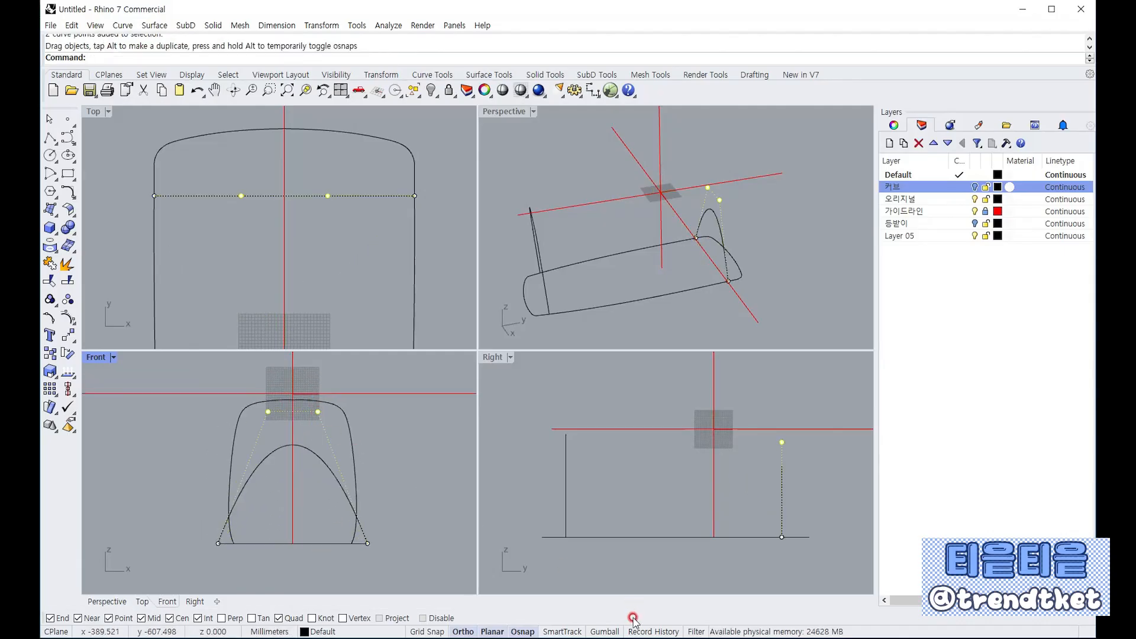
left_click(523, 632)
right_click_drag(335, 474, 356, 501)
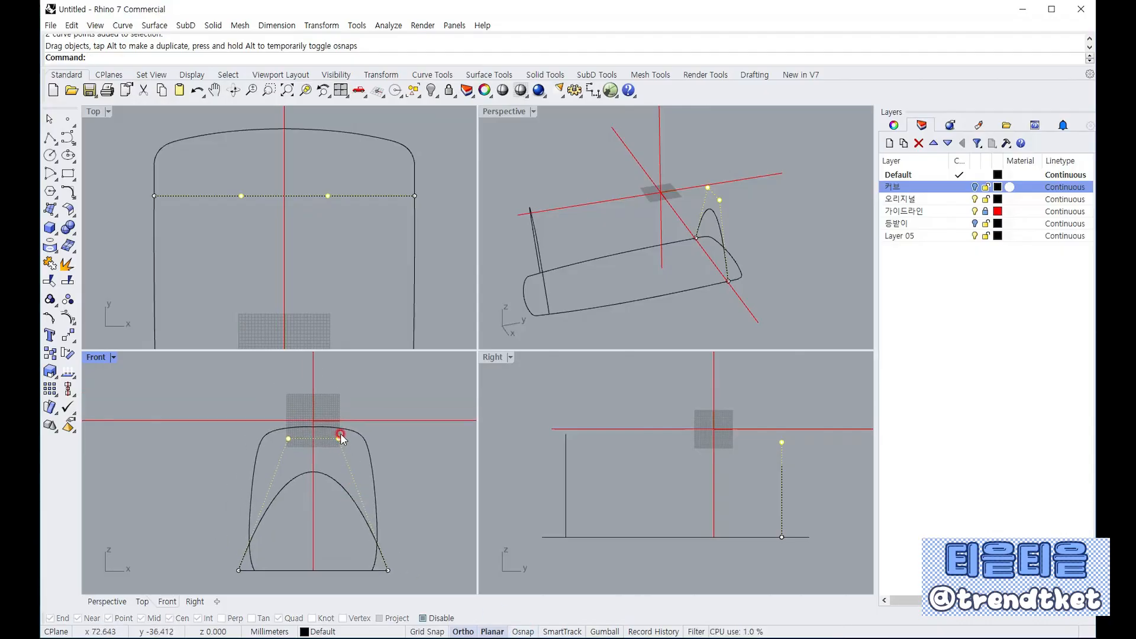
left_click_drag(336, 443, 337, 395)
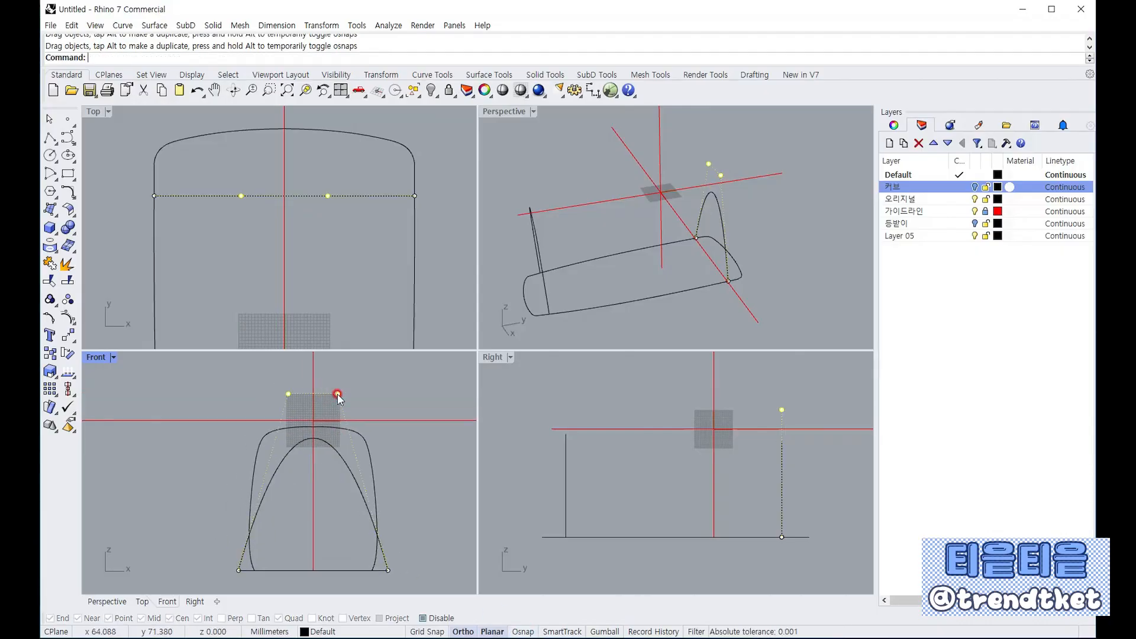
Rebuild the new arch curve with more control points, accepting the settings in the Rebuild dialog
left_click(332, 449)
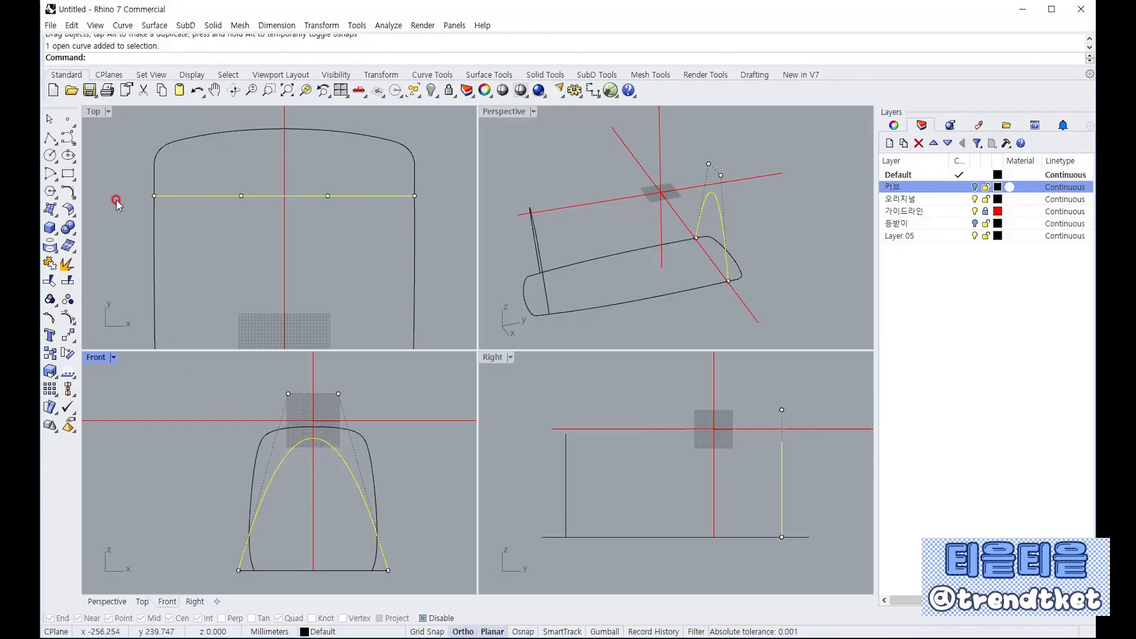
left_click(81, 184)
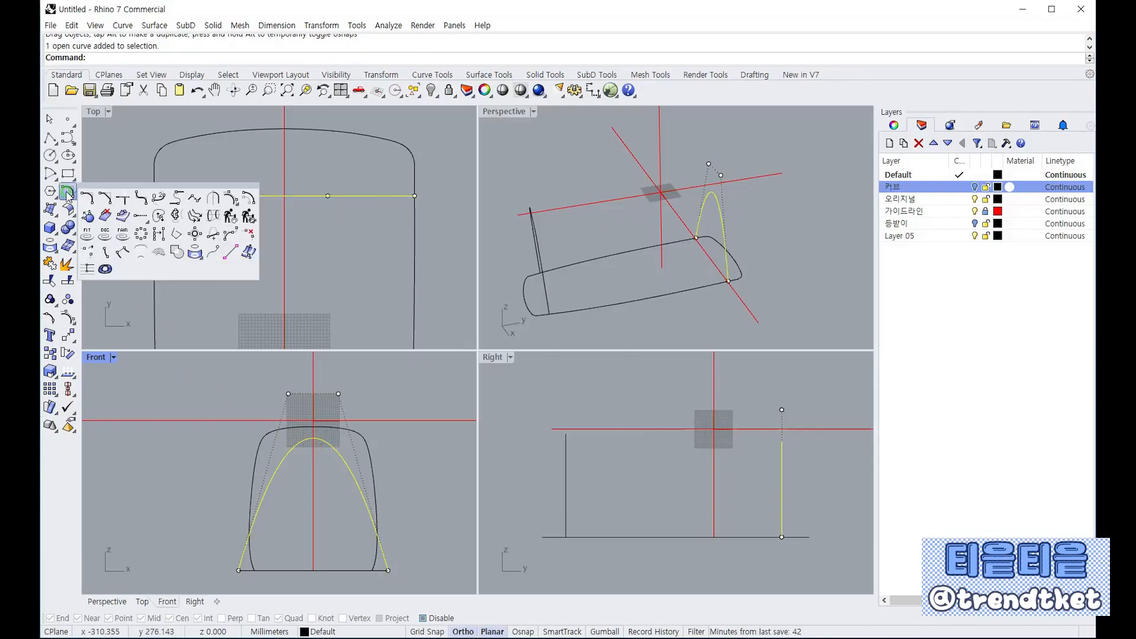
left_click(232, 218)
left_click(650, 335)
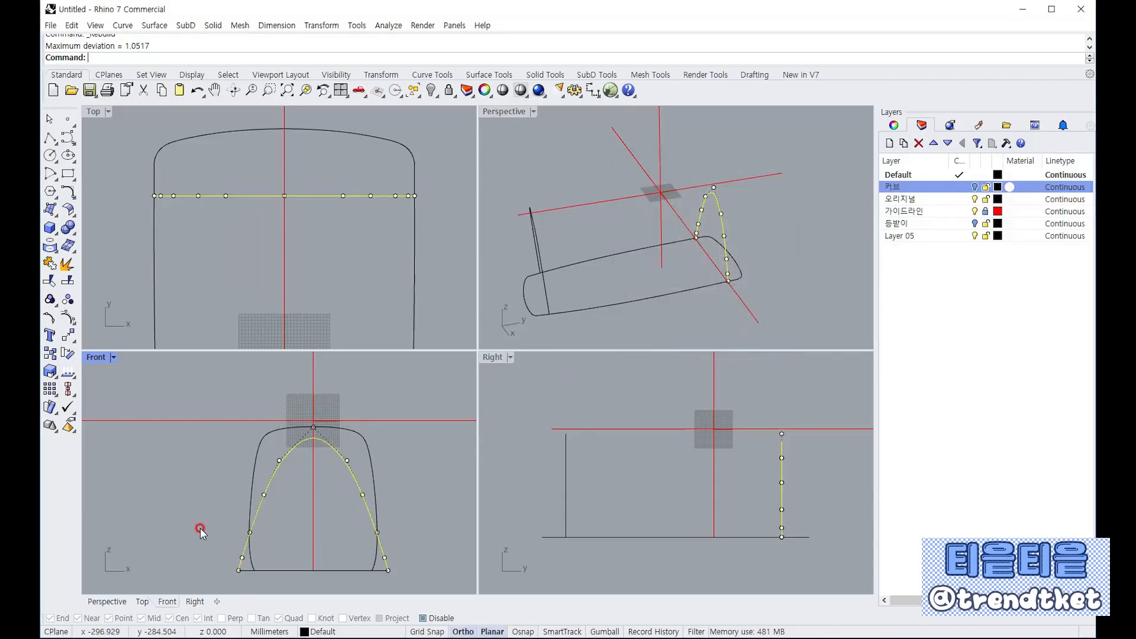
Raise the three symmetric pairs of control points below the new arch's top point, pair by pair, to make the arch fuller
scroll(288, 490, "up", 3)
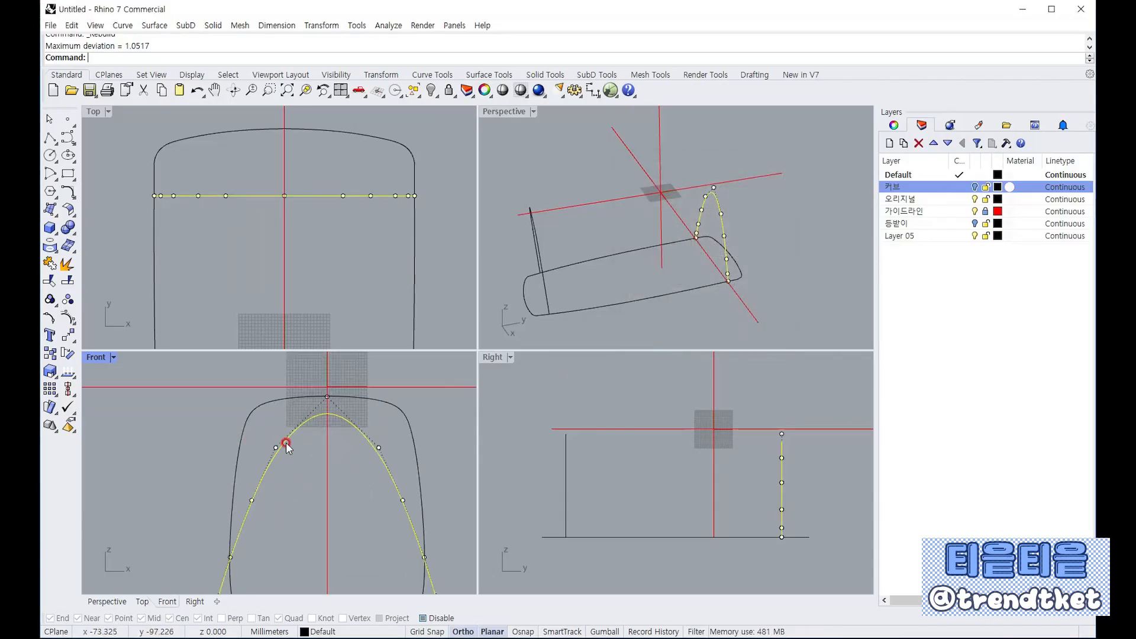
double_click(86, 355)
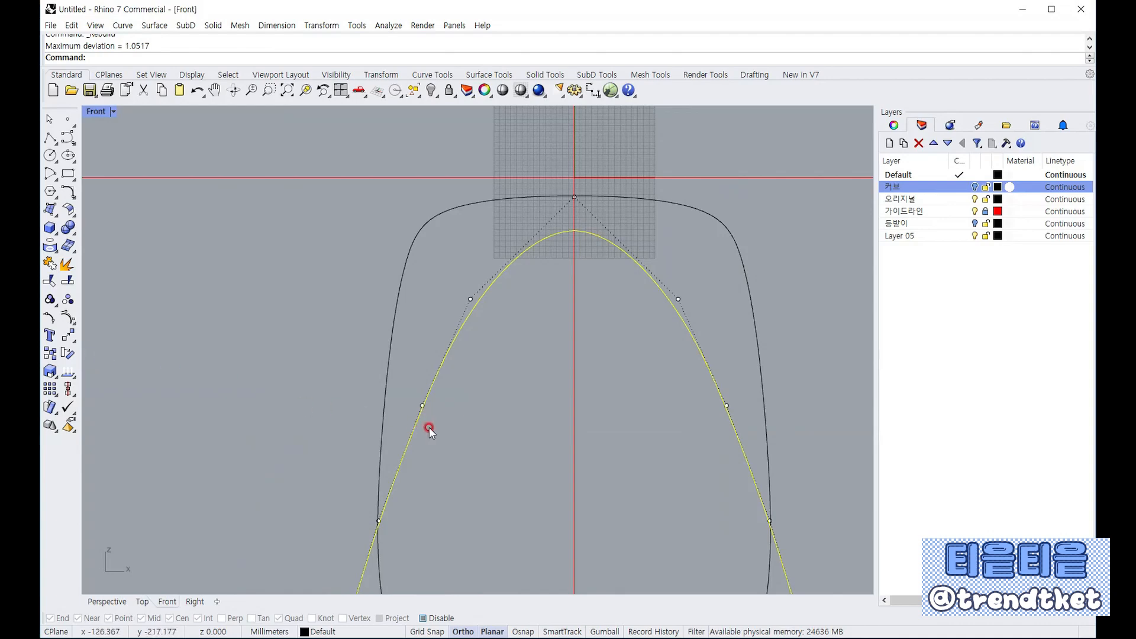
right_click_drag(431, 426, 373, 401)
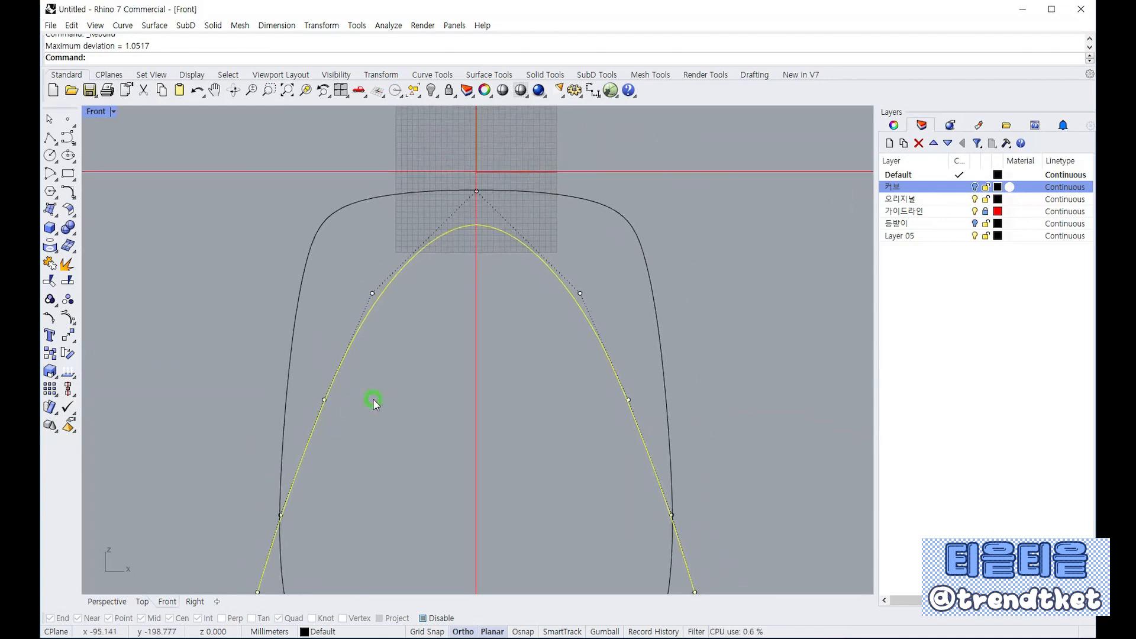
left_click_drag(340, 270, 603, 314)
left_click_drag(580, 293, 580, 208)
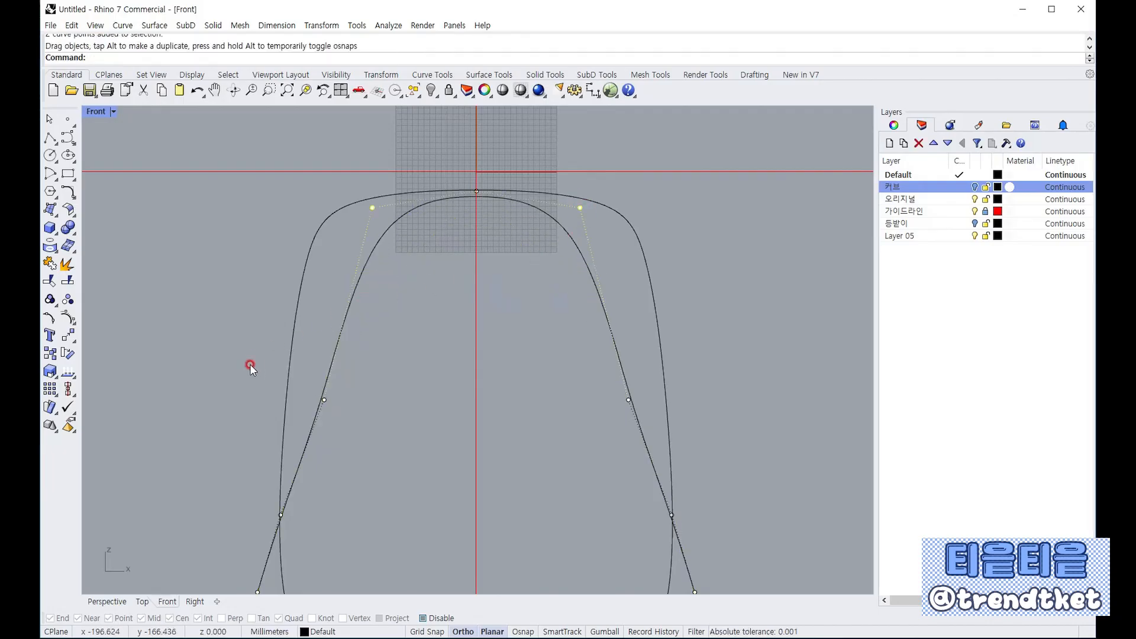
left_click_drag(250, 366, 638, 257)
scroll(558, 236, "down", 3)
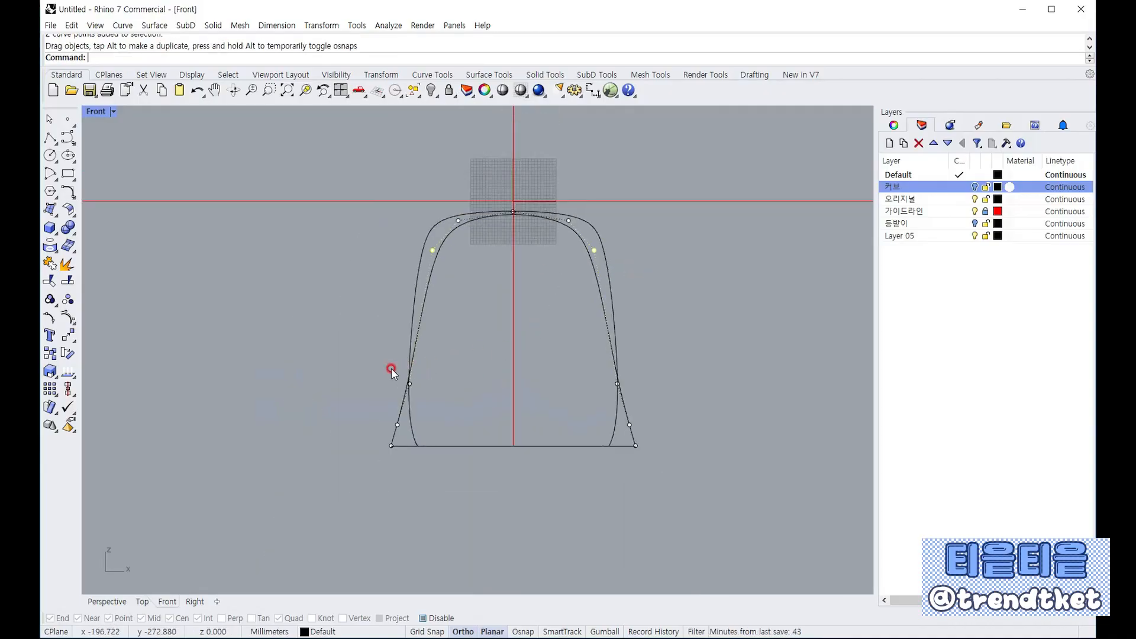
left_click_drag(390, 368, 642, 302)
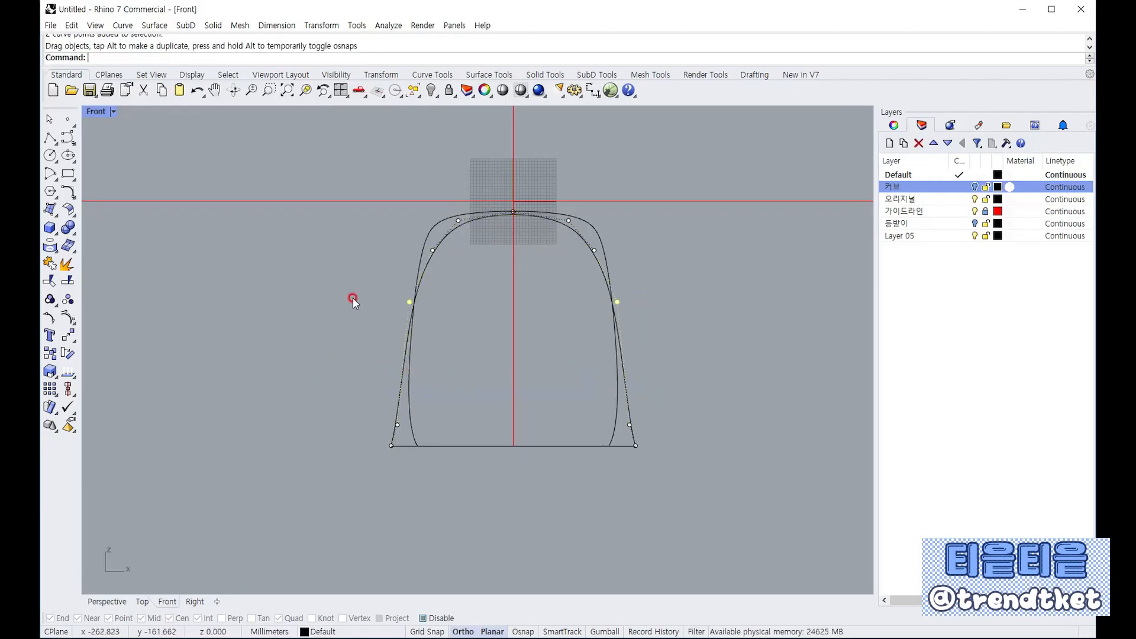
Scale the three lower pairs of control points, excluding the end points, horizontally outward from base point 0 by about 1.09 with Scale1D
left_click_drag(359, 279, 688, 437)
left_click_drag(349, 243, 678, 428)
left_click(50, 371)
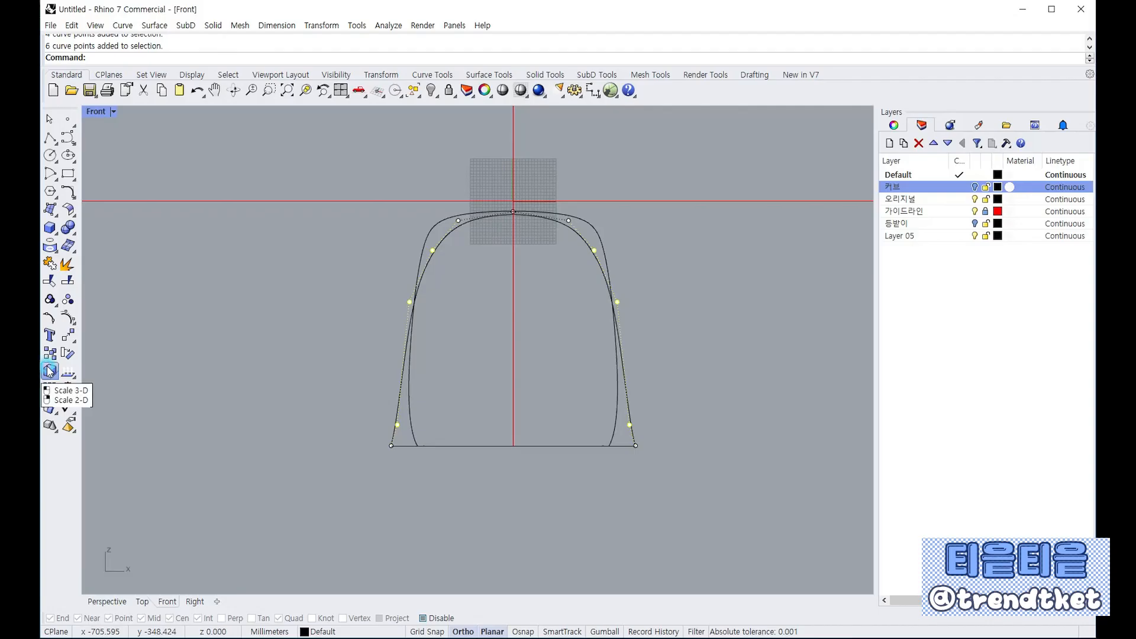
left_click(102, 375)
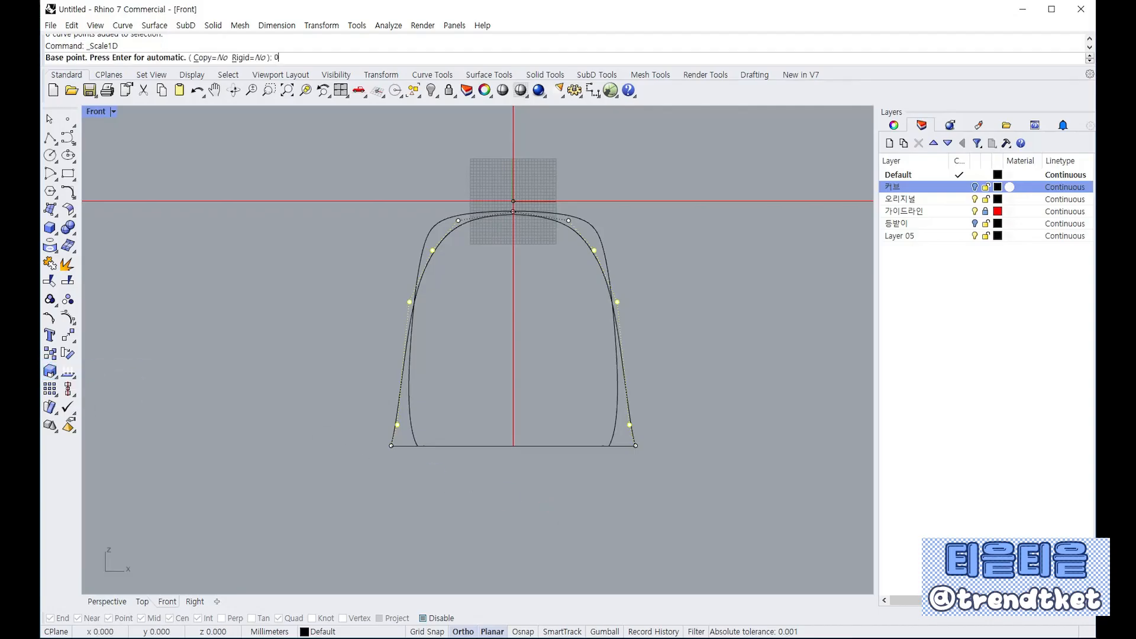
type("0")
key("Return")
left_click(648, 253)
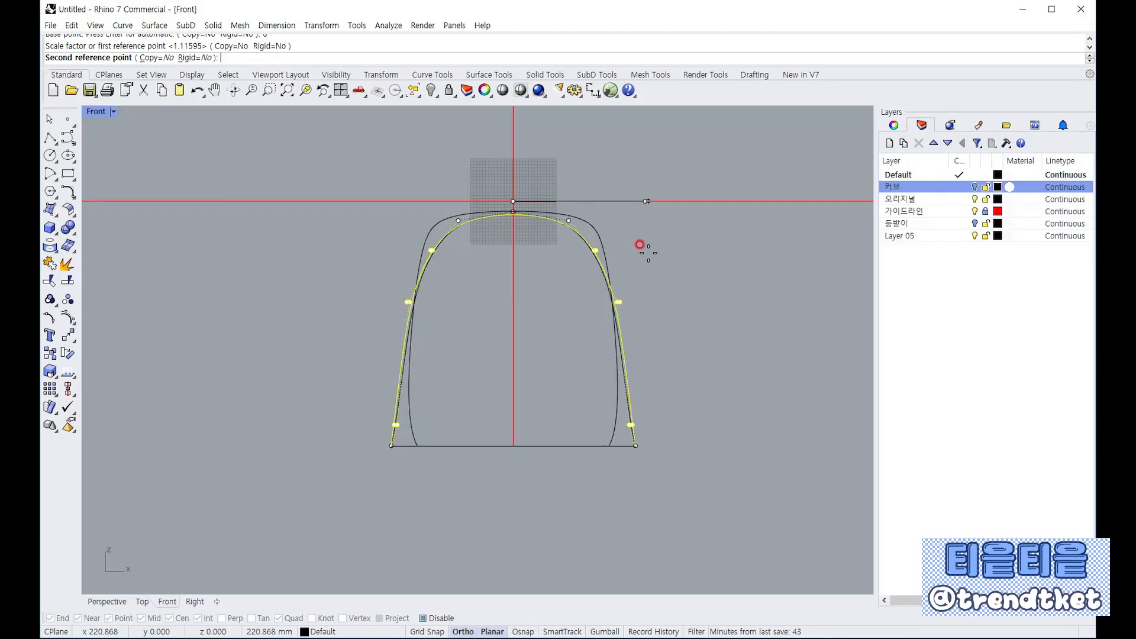
left_click(648, 245)
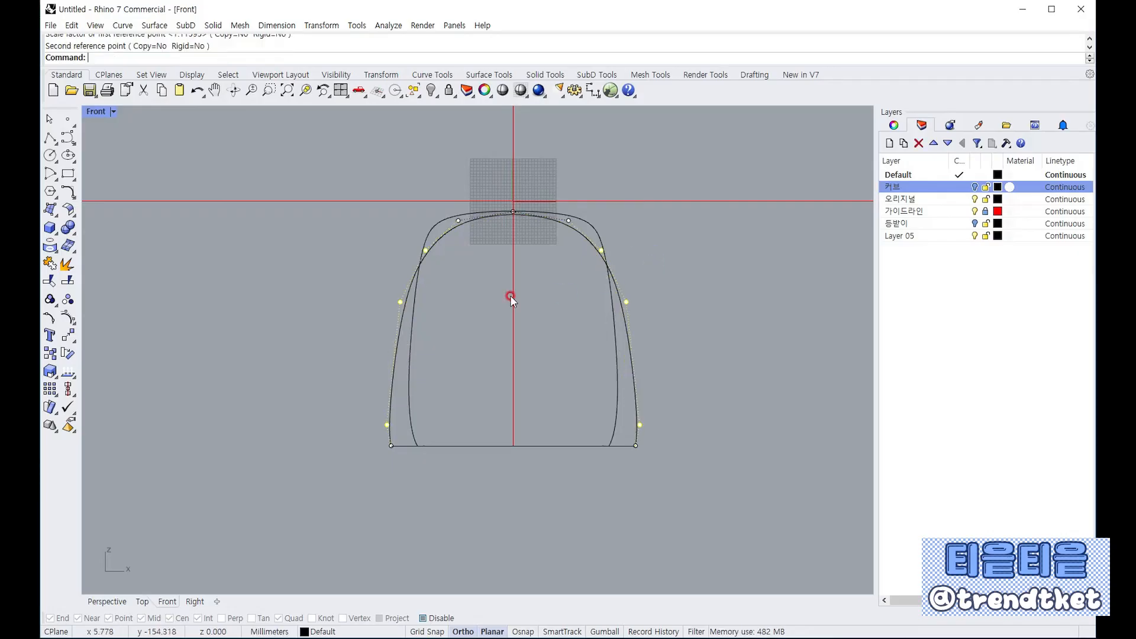
Scale the third pair of control points below the top horizontally outward from base point 0 by about 1.13
left_click_drag(375, 296, 663, 318)
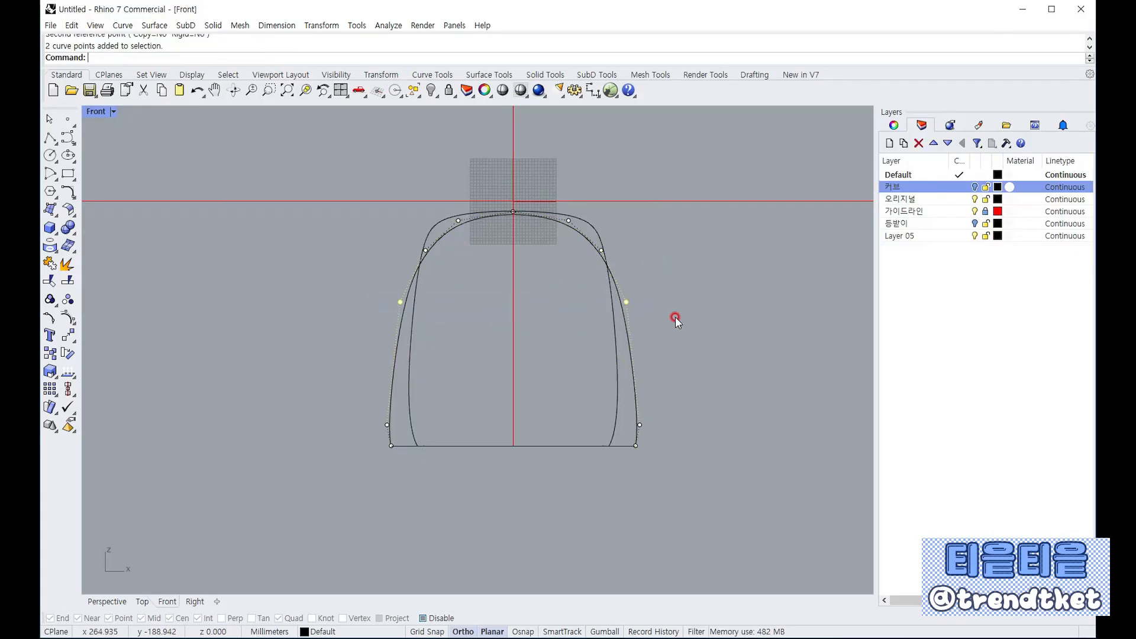
right_click(675, 317)
type("0")
key("Return")
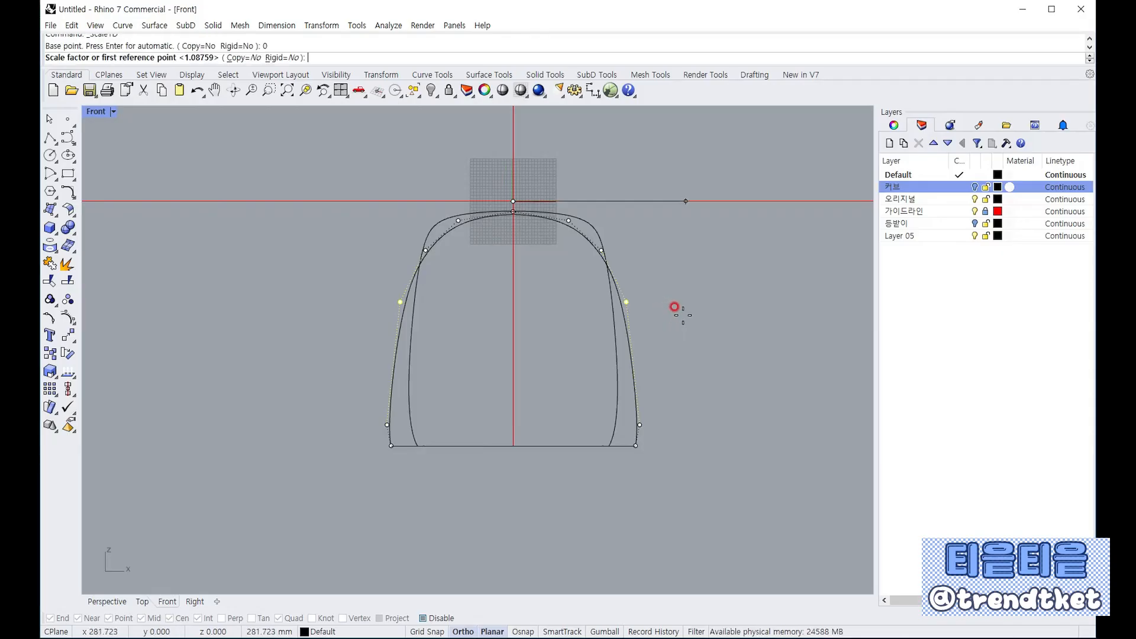
left_click(673, 295)
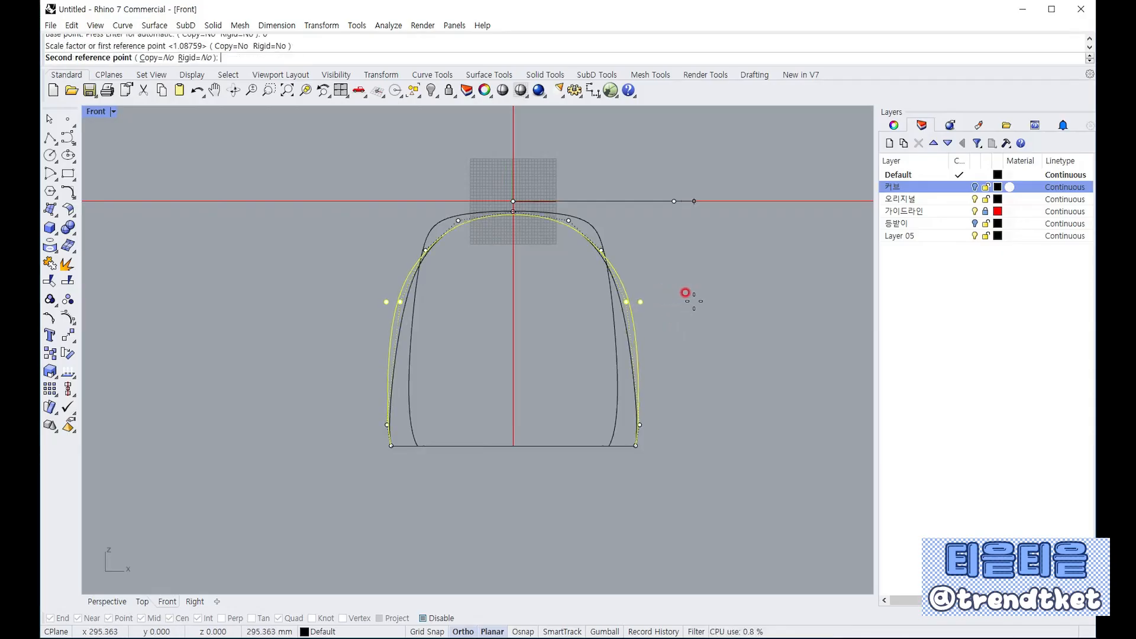
left_click(692, 303)
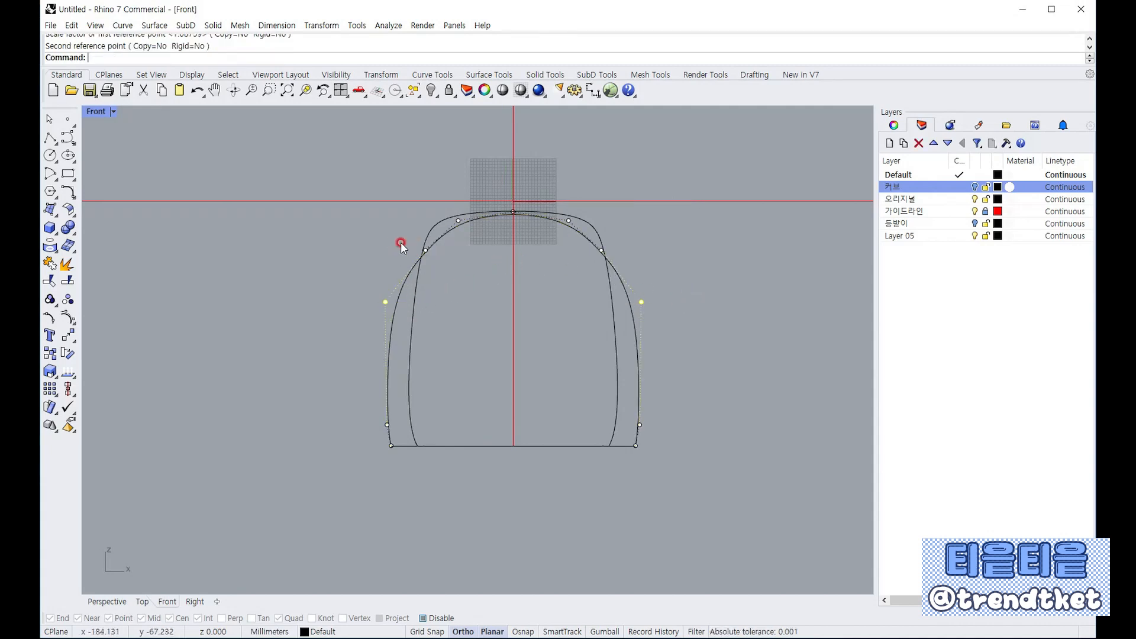
Scale the second pair of control points below the top horizontally outward from base point 0 by about 1.2 with Scale1D
left_click(432, 241)
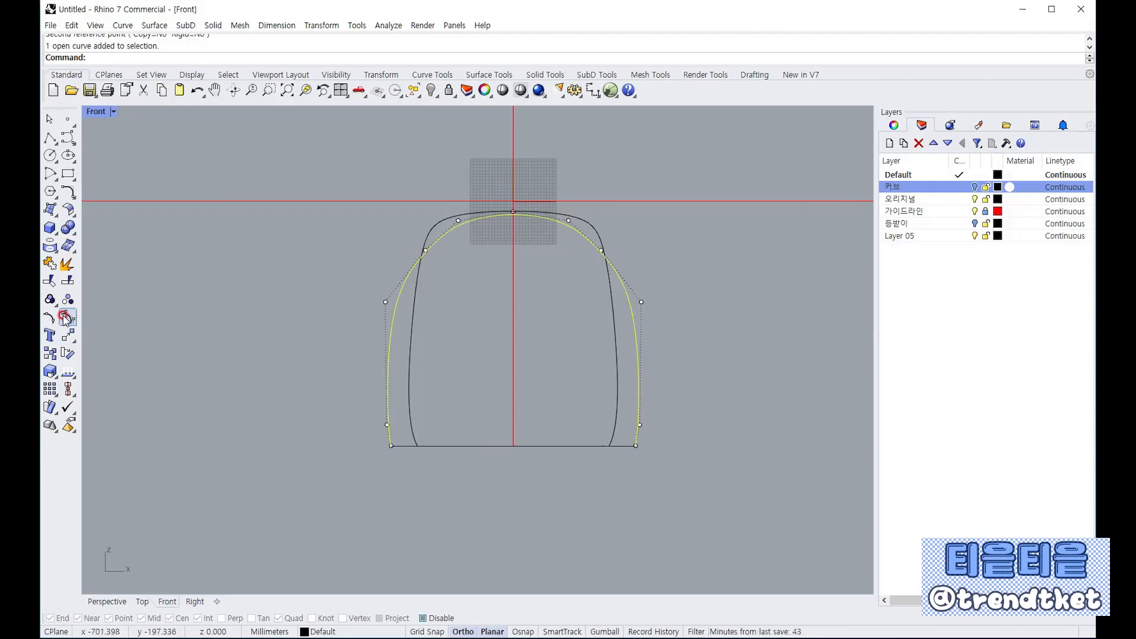
left_click(68, 317)
left_click_drag(375, 238, 618, 266)
left_click(53, 370)
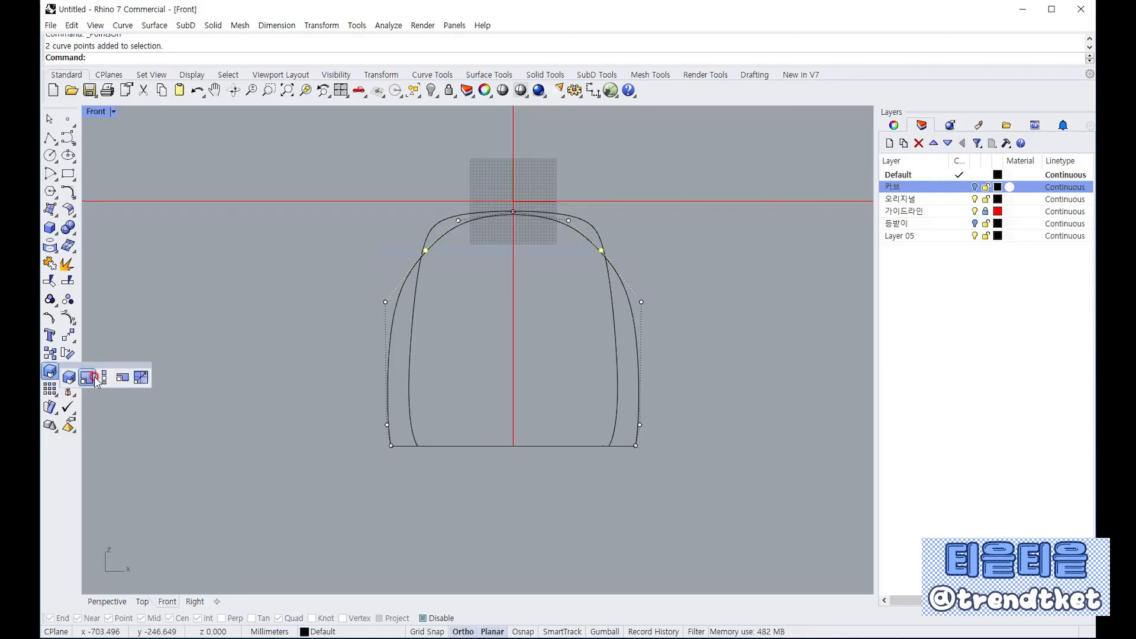
left_click(95, 378)
type("0")
key("Return")
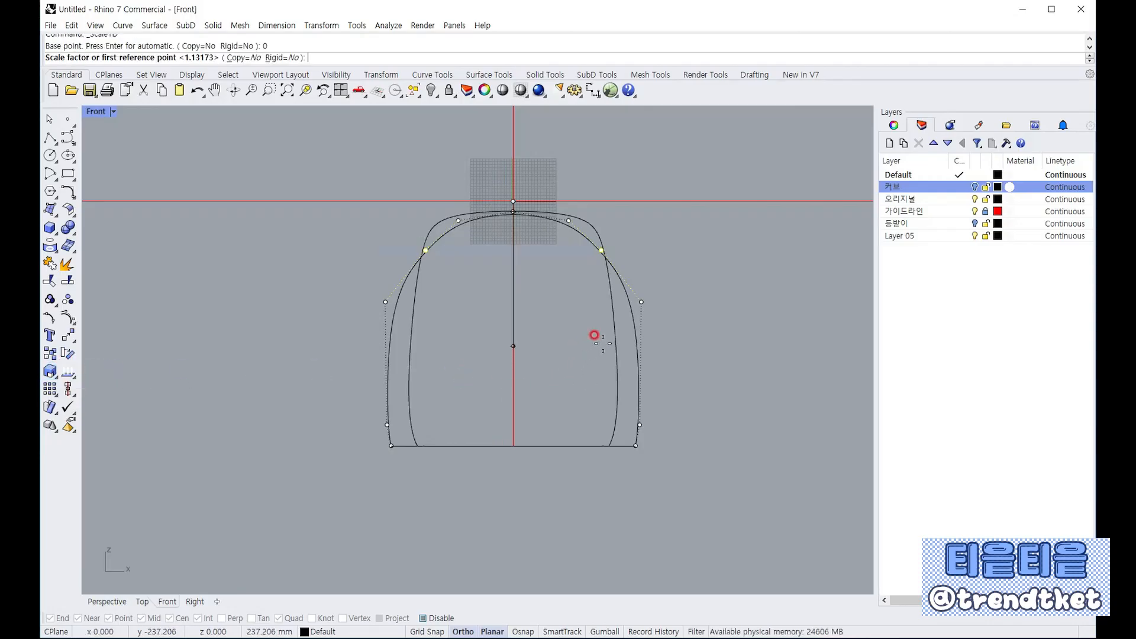
left_click(674, 259)
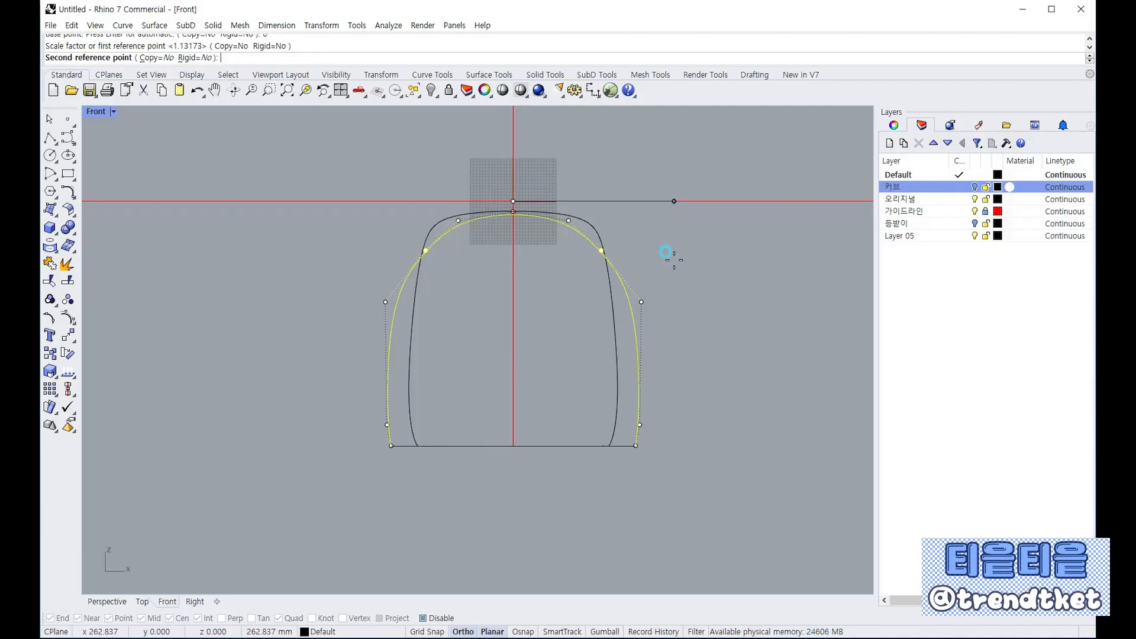
left_click(704, 256)
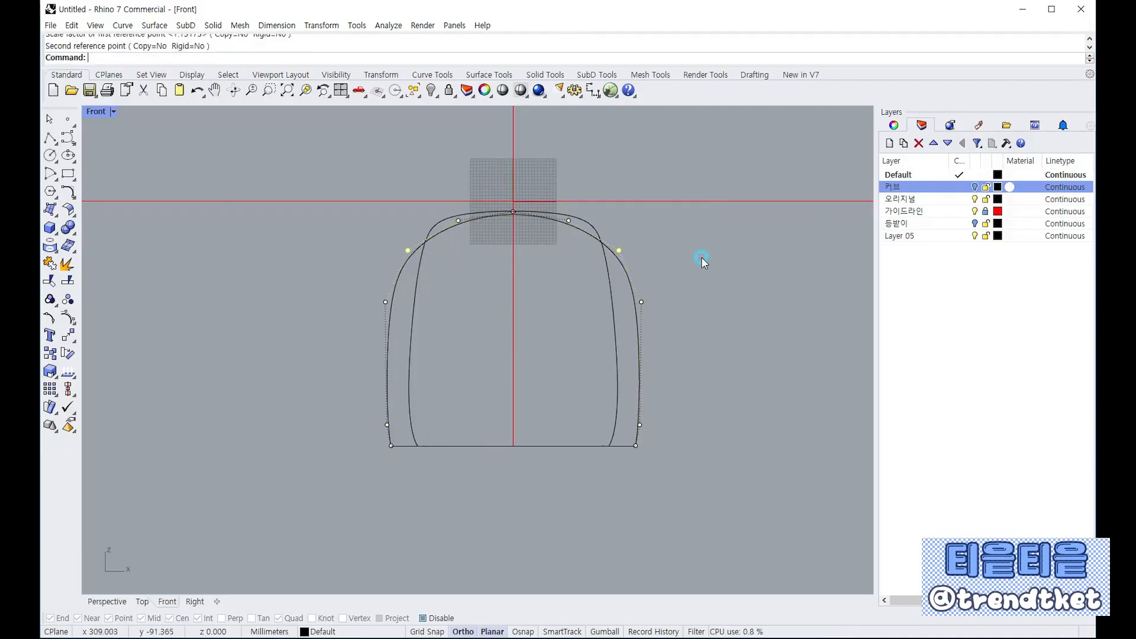
Scale the pair of control points nearest the top horizontally outward from base point 0 by about 1.64 with Scale1D
right_click_drag(471, 228, 477, 274)
scroll(470, 268, "up", 5)
left_click_drag(382, 255, 686, 282)
right_click(630, 308)
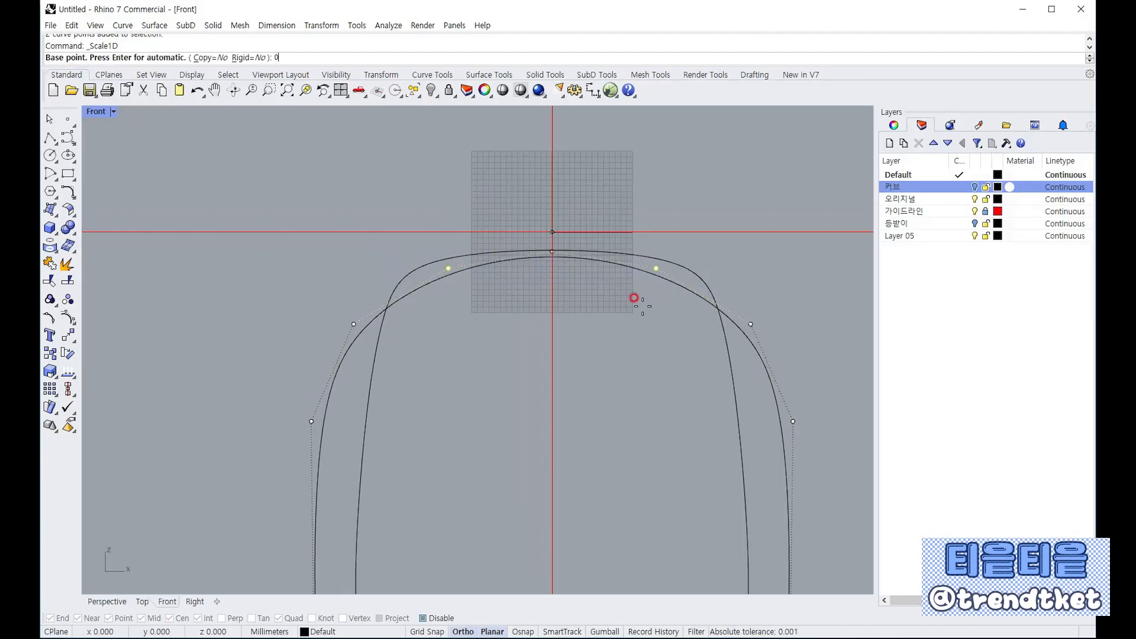
type("0")
key("Return")
left_click(769, 265)
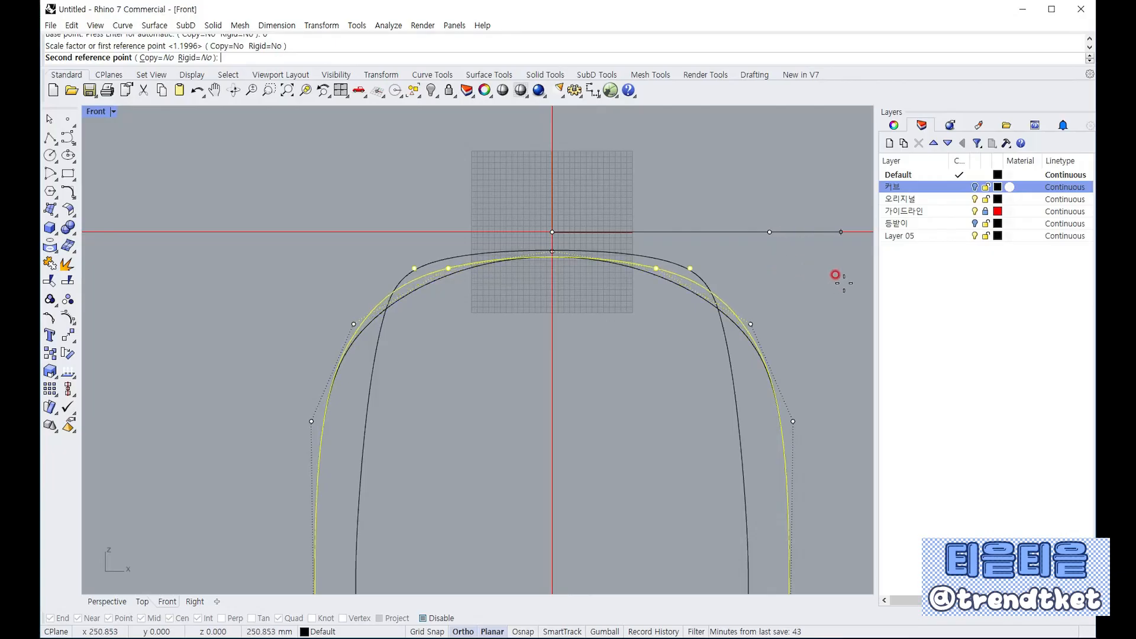
right_click_drag(851, 278, 774, 275)
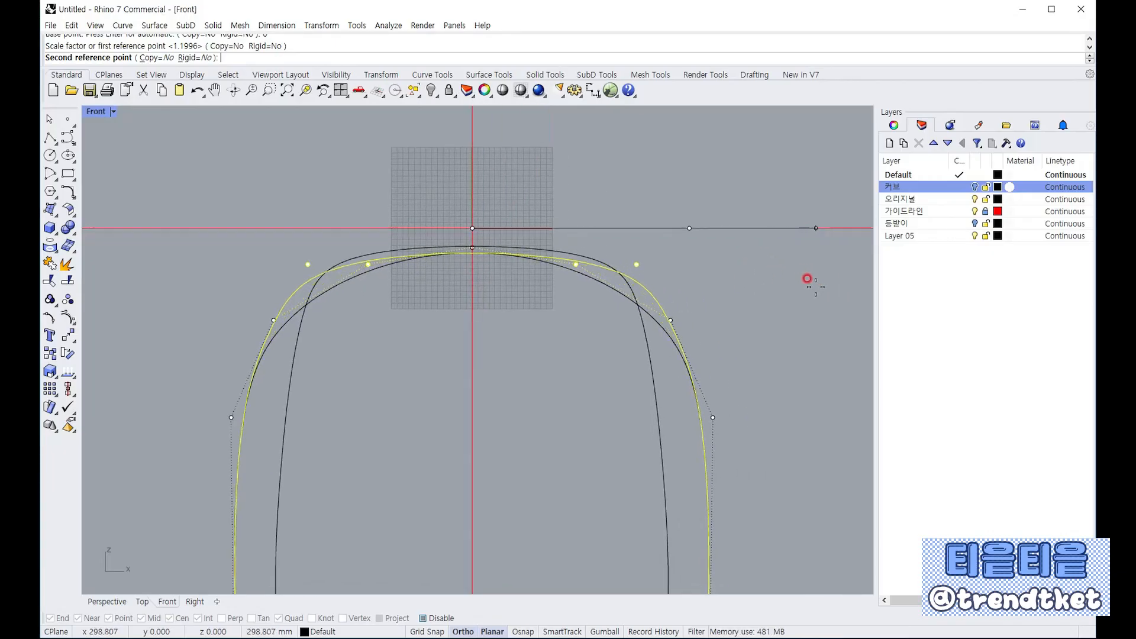
left_click(819, 278)
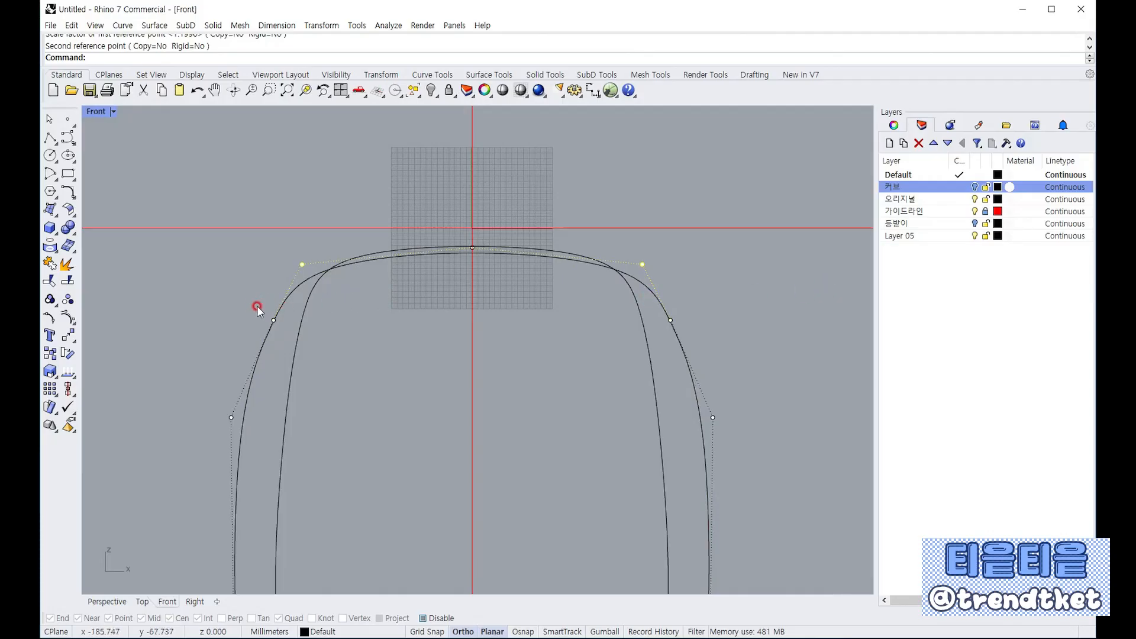
Scale the second pair of control points below the top horizontally outward from base point 0 by about 1.1 with Scale1D
left_click_drag(229, 306, 644, 340)
right_click(705, 328)
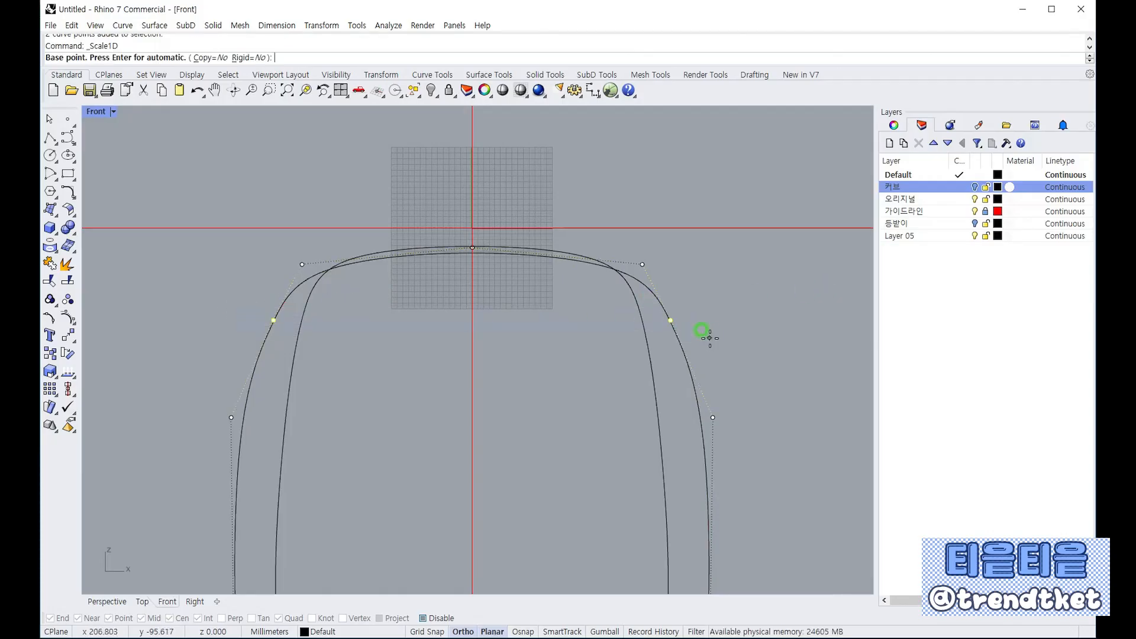
type("0")
key("Return")
left_click(726, 330)
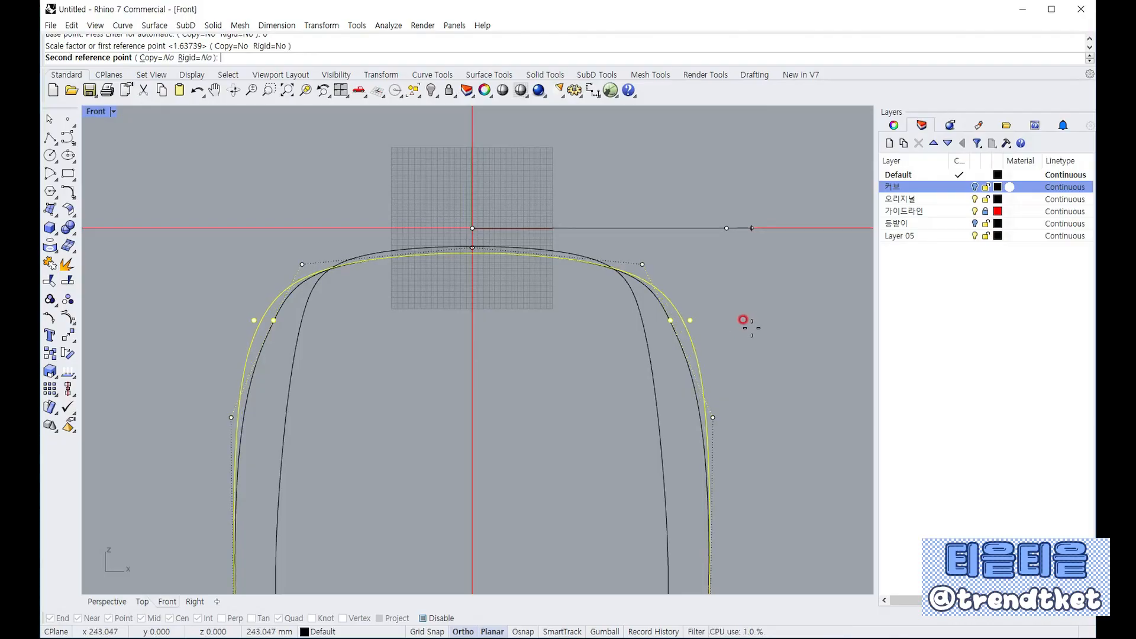
left_click(743, 320)
Raise the top point and the two upper pairs of control points together above the first arch, and turn the control points off
scroll(635, 285, "down", 5)
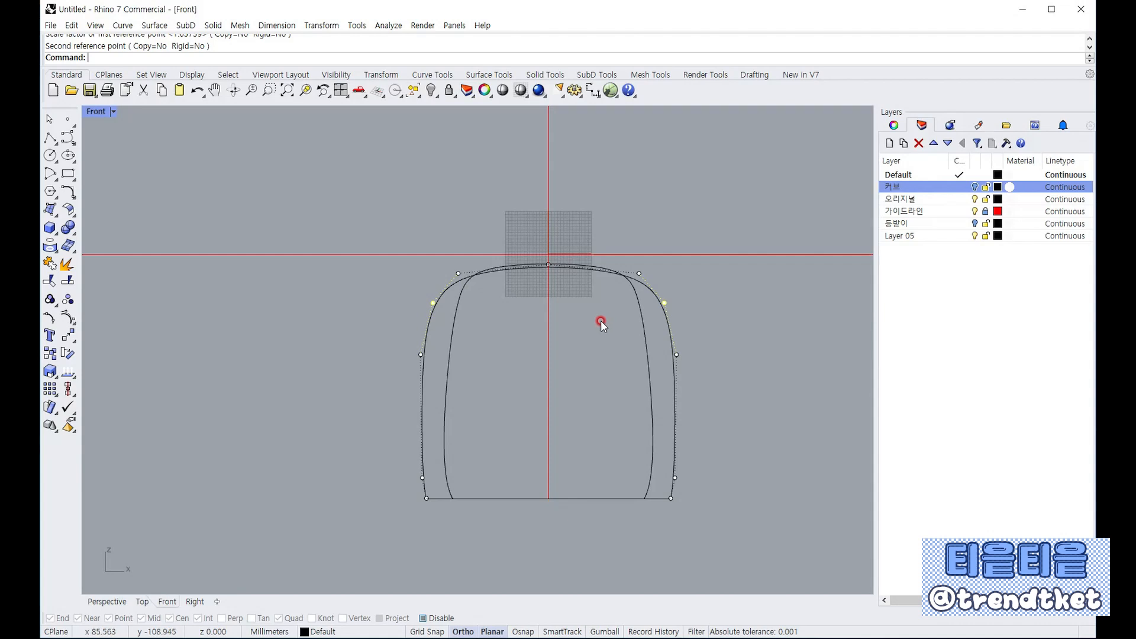
scroll(549, 258, "up", 2)
left_click_drag(392, 266, 713, 317)
left_click_drag(363, 234, 752, 325)
scroll(600, 268, "up", 3)
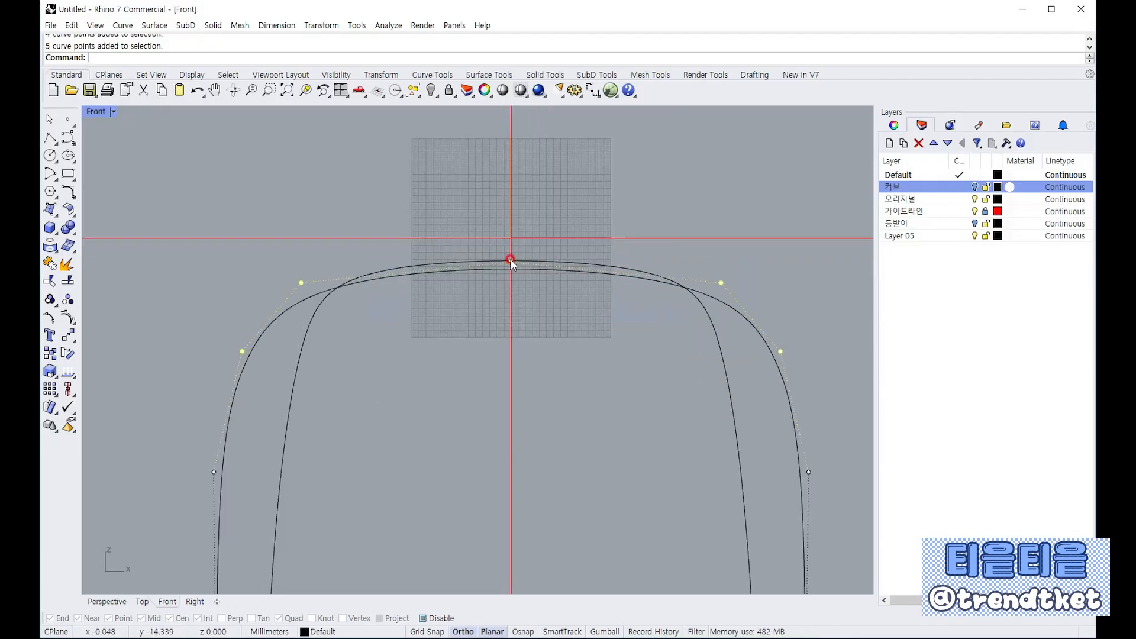
left_click_drag(511, 262, 512, 241)
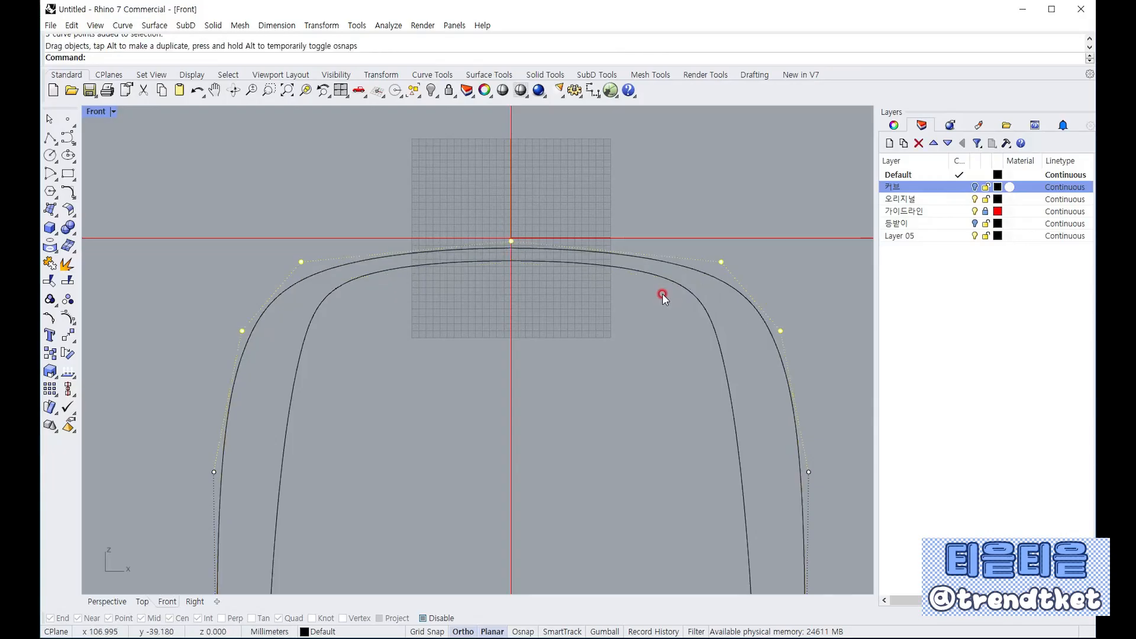
scroll(585, 279, "down", 3)
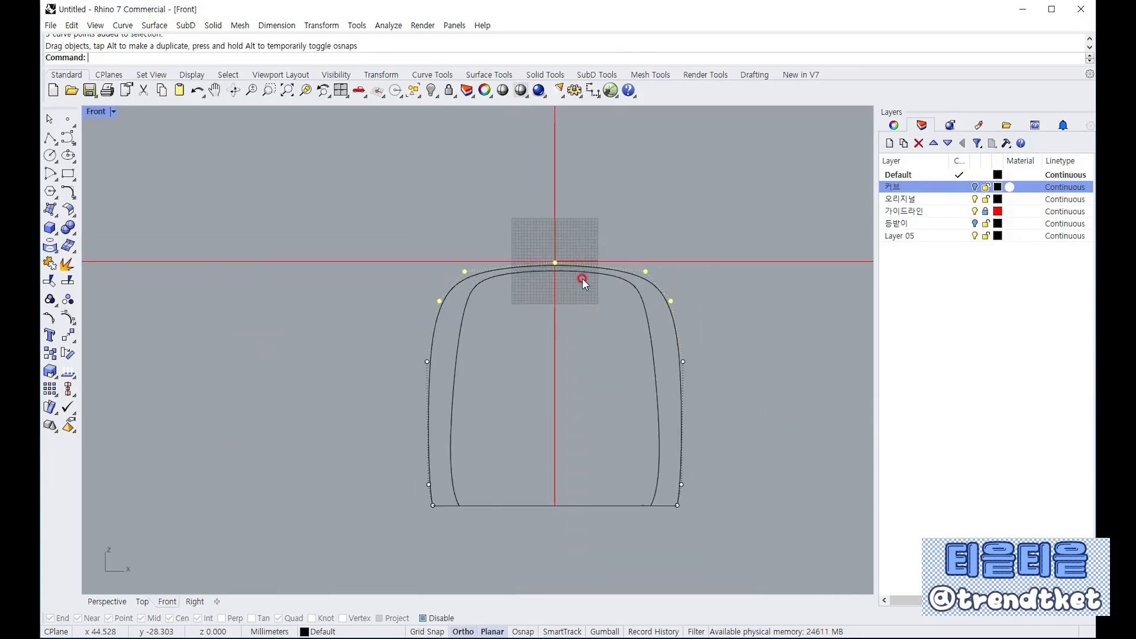
left_click(623, 378)
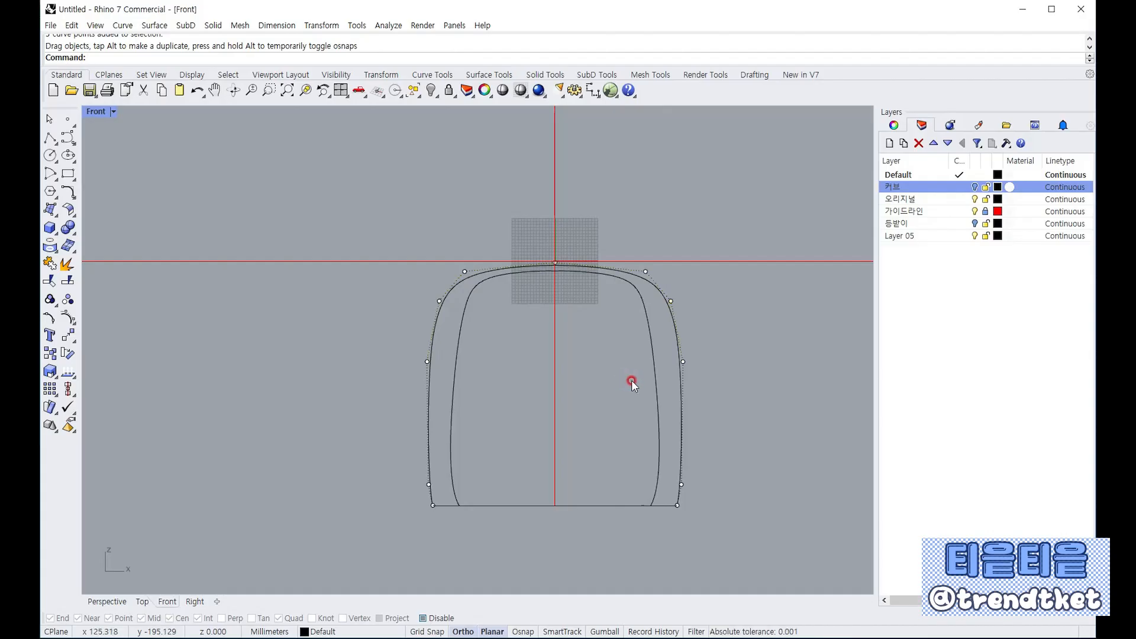
key("Escape")
Examine the two arches and the base outline curves in a maximized perspective view
double_click(92, 112)
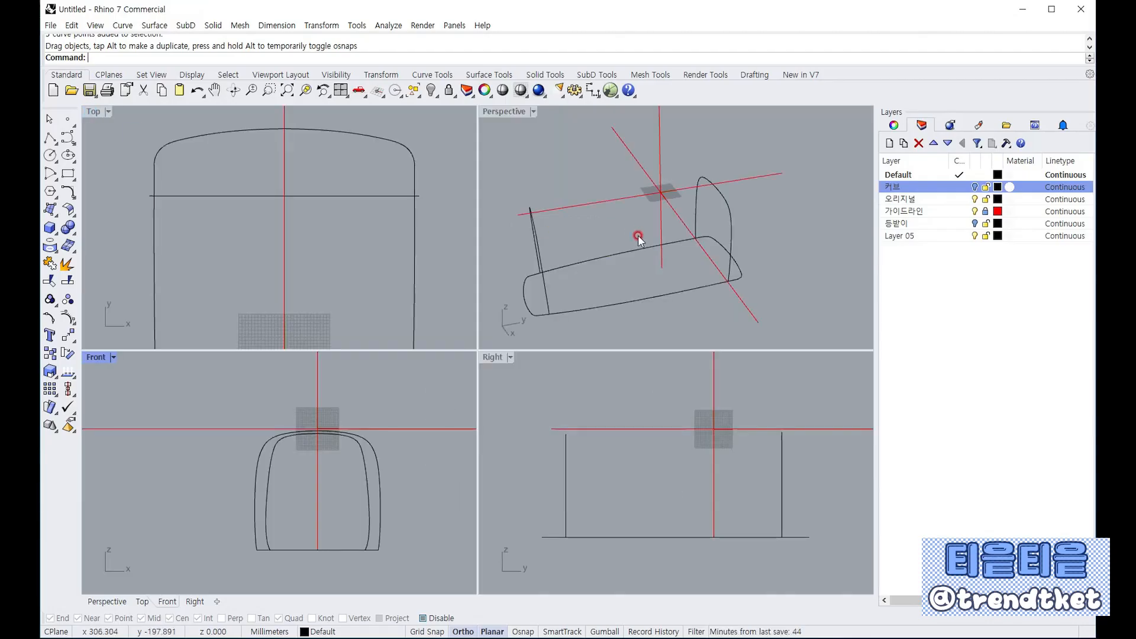
right_click_drag(645, 162, 719, 200)
double_click(502, 112)
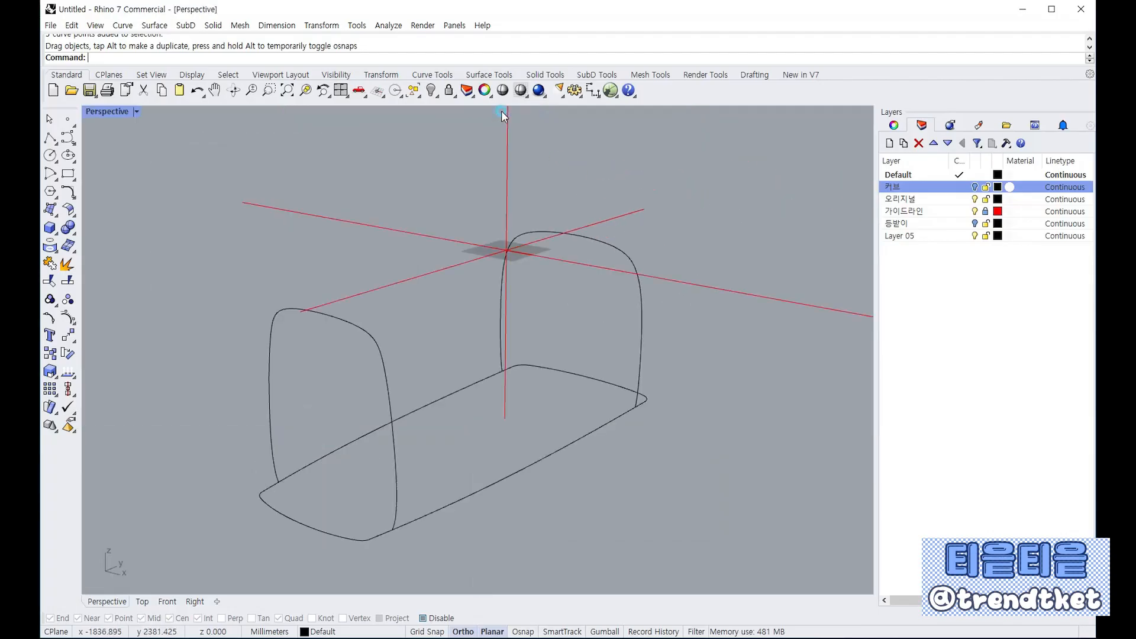
right_click_drag(463, 181, 430, 212)
left_click(373, 378)
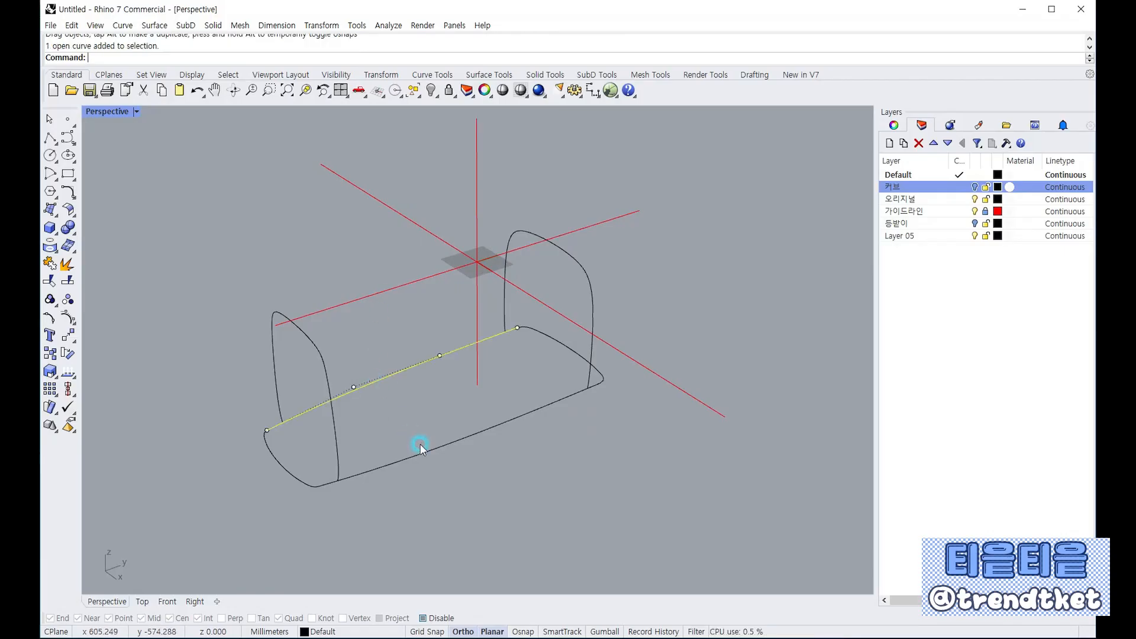
left_click(421, 449)
left_click(285, 464)
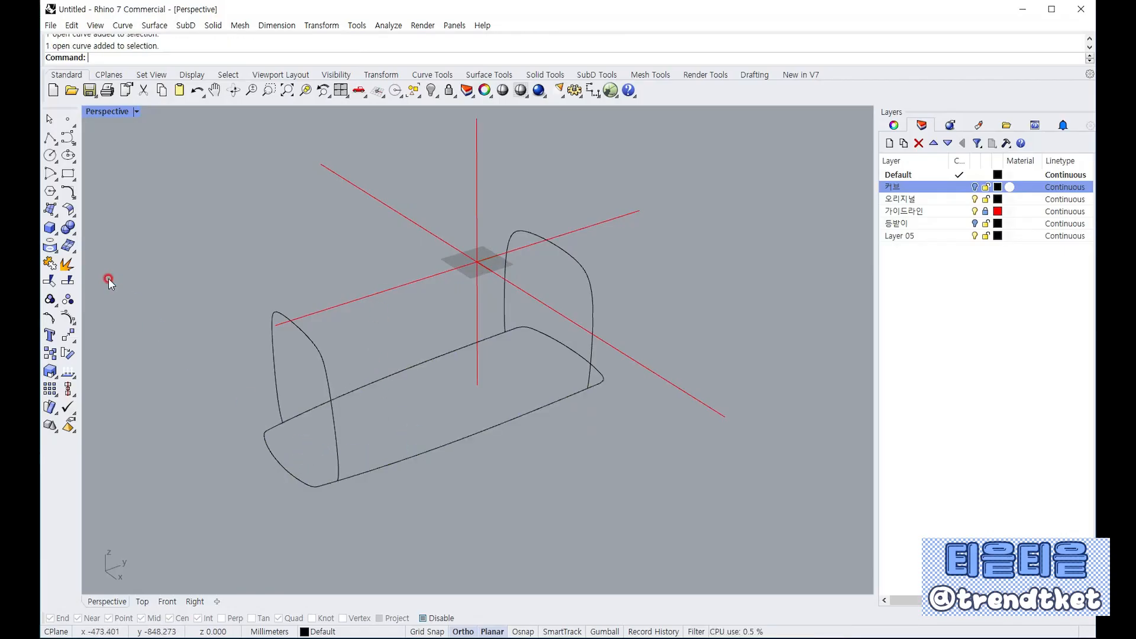
Try to build a network surface from the four outline curves and both arches, with position matching on all edges
left_click(56, 214)
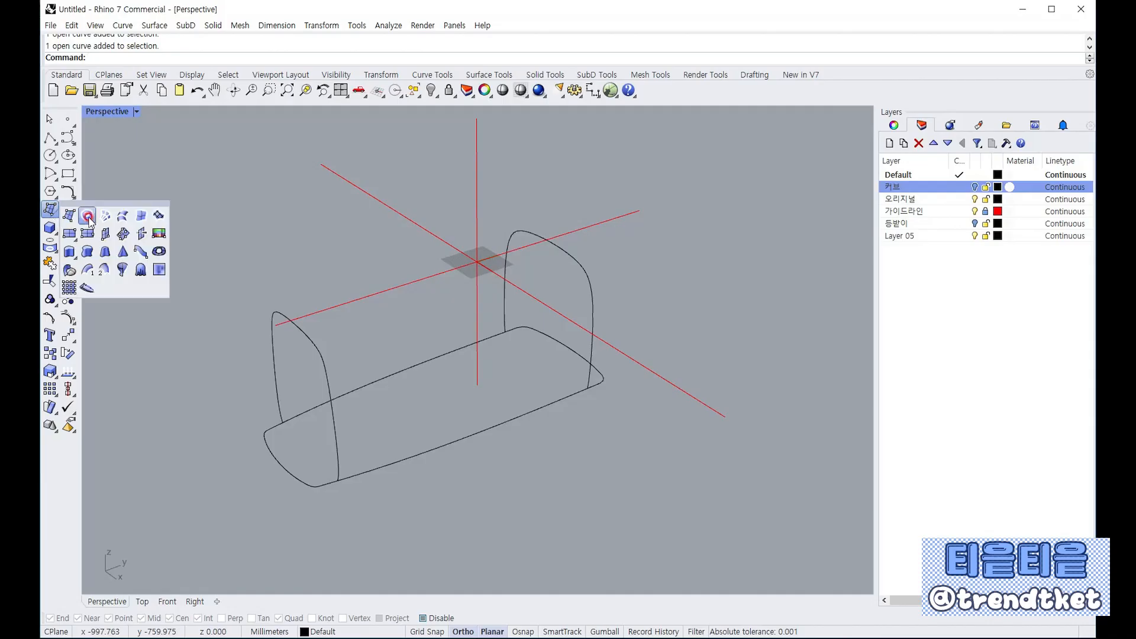
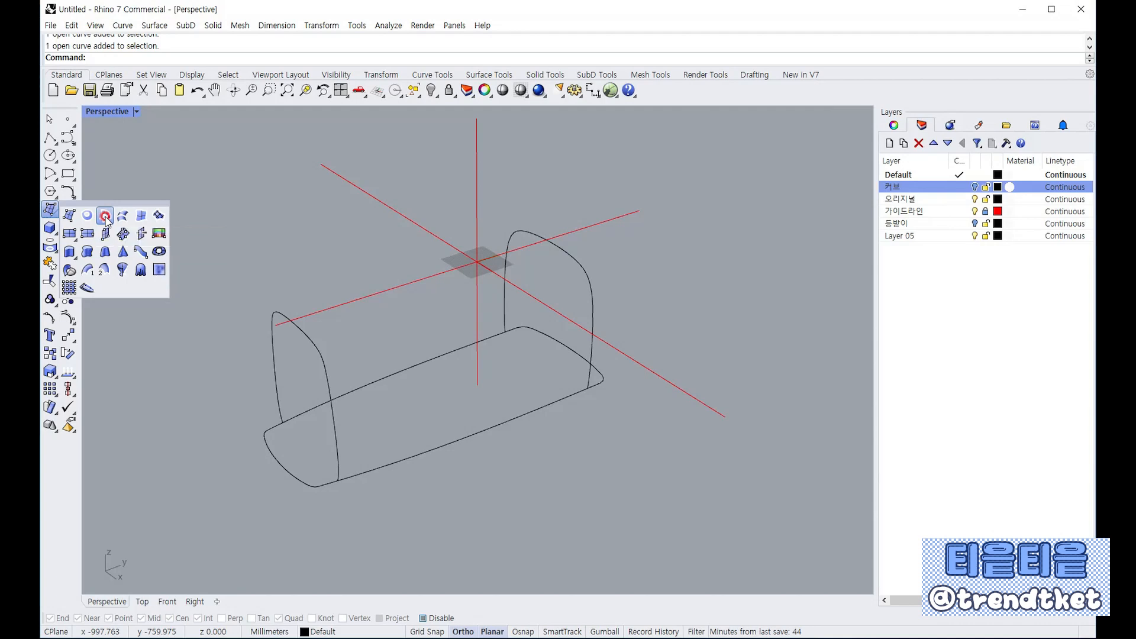
left_click(105, 216)
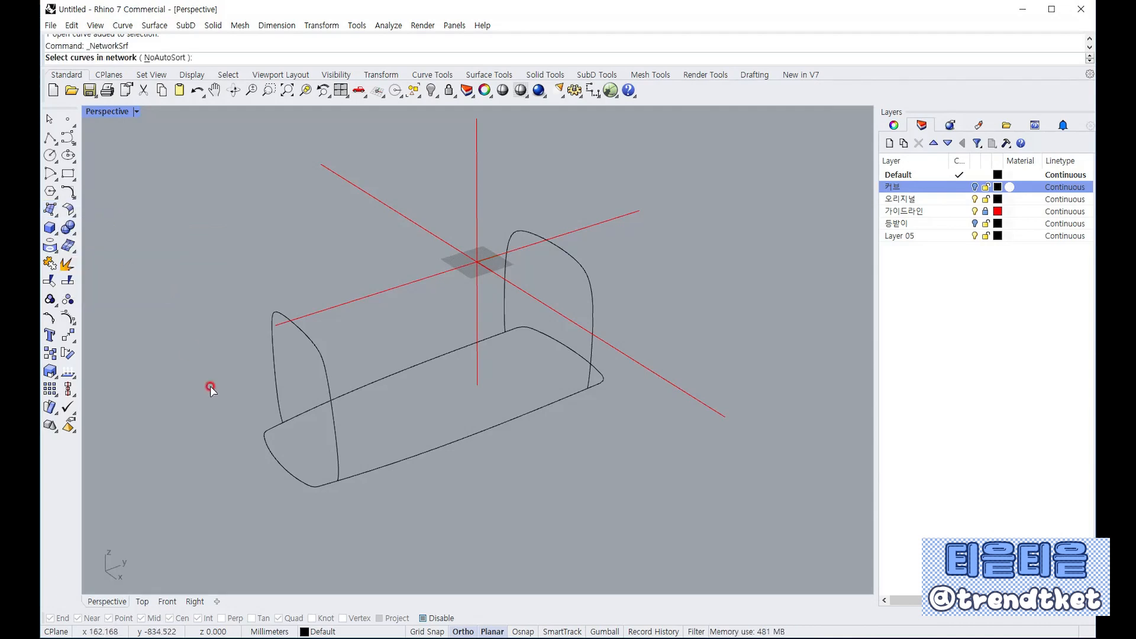
left_click(281, 470)
left_click(319, 352)
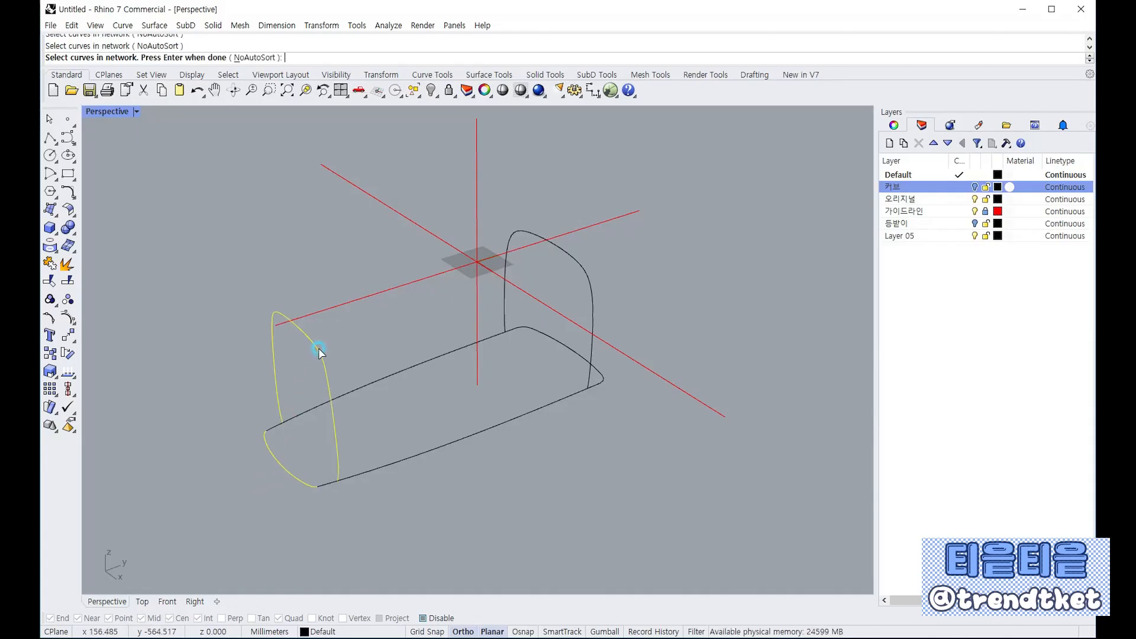
left_click(580, 267)
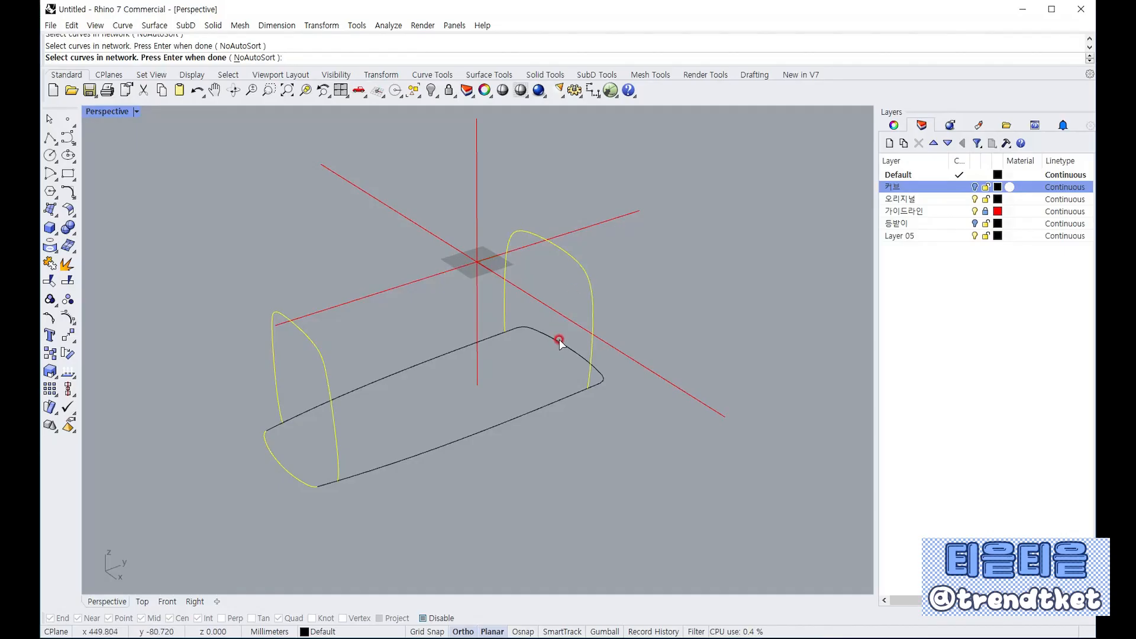
left_click(559, 341)
left_click(511, 422)
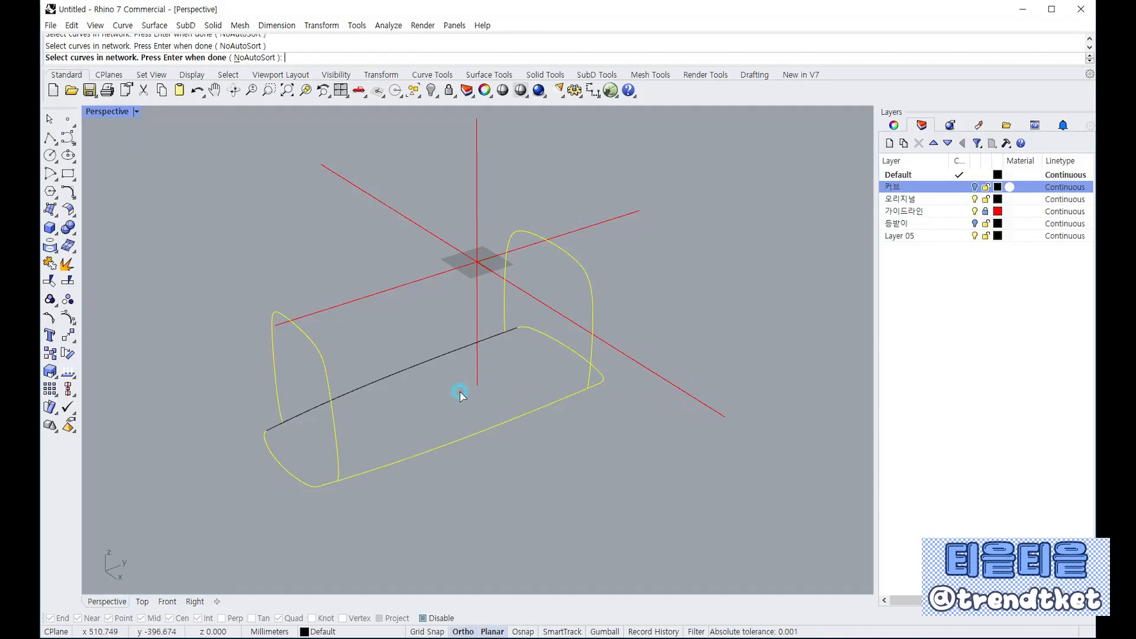
left_click(409, 370)
key("Return")
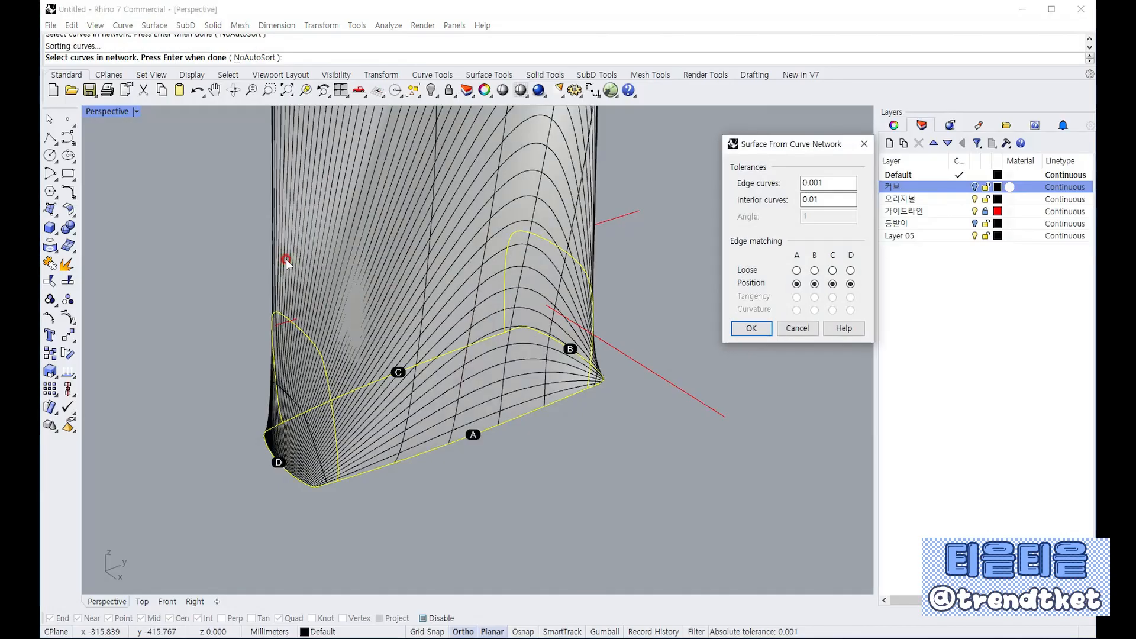
left_click(739, 330)
Inspect the shape of the network surface and delete it
scroll(539, 445, "down", 8)
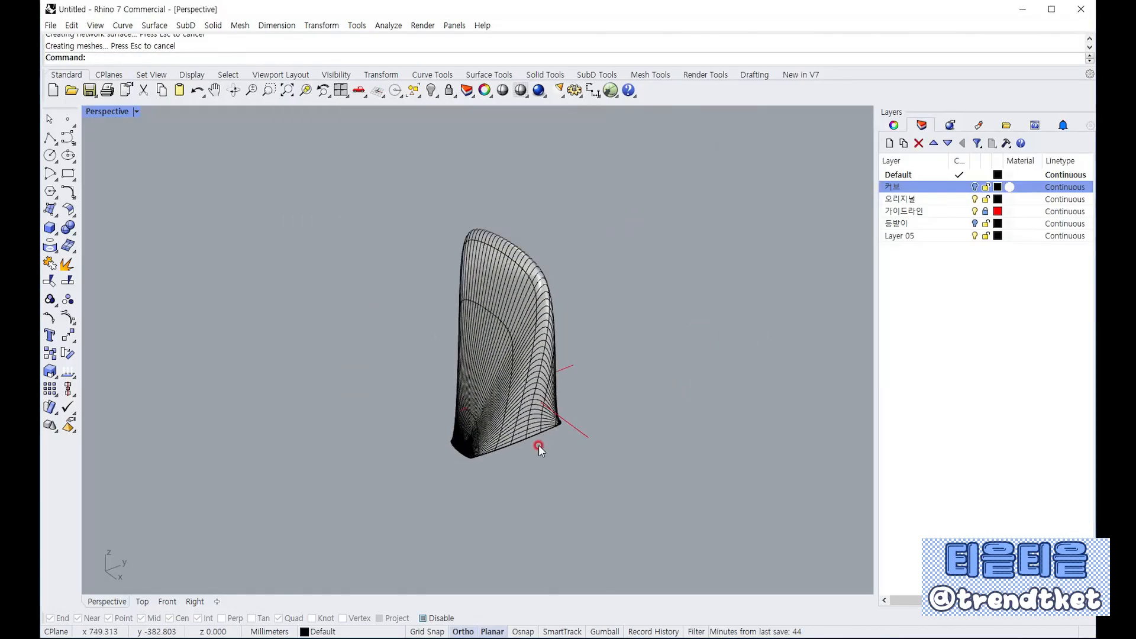
right_click_drag(537, 444, 517, 421)
right_click_drag(504, 368, 503, 365)
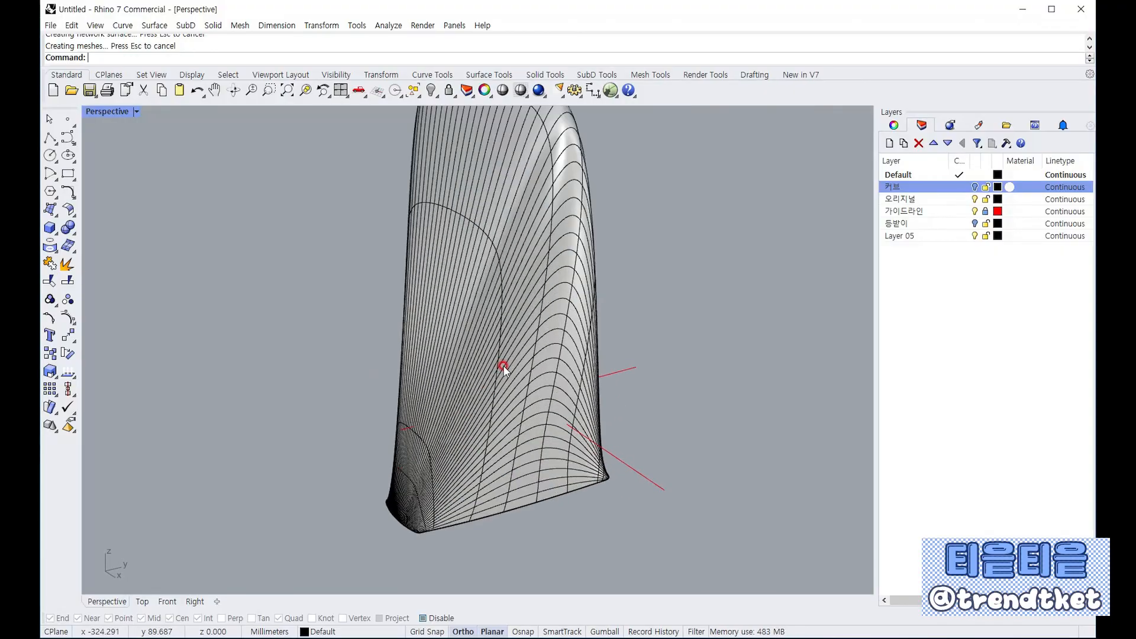
left_click(478, 354)
key("Delete")
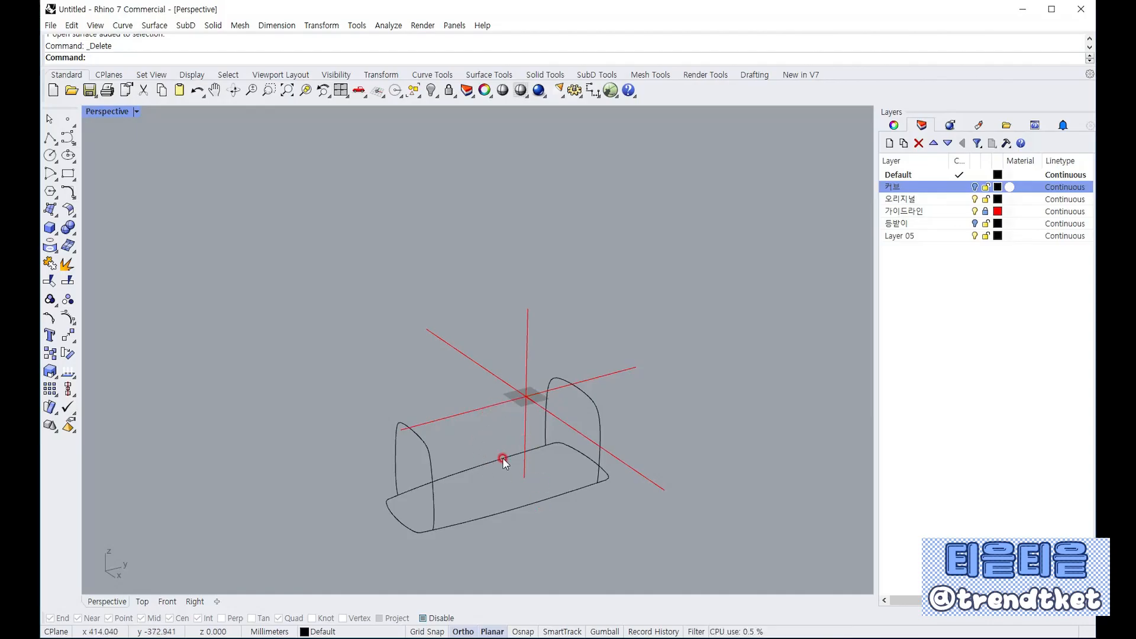
right_click_drag(505, 459, 423, 484)
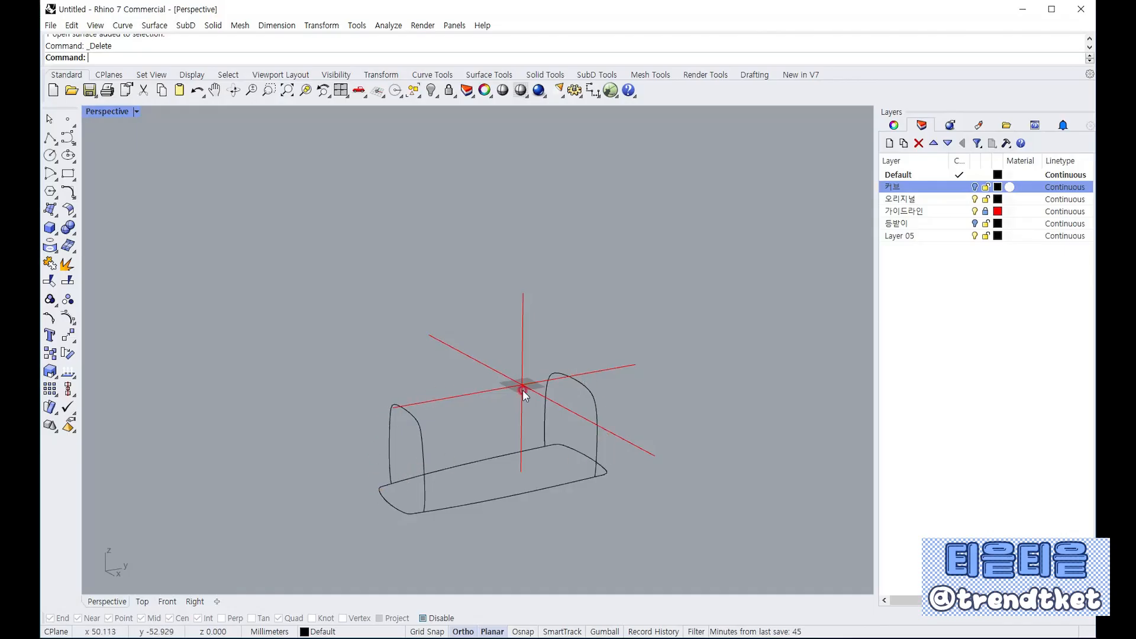
double_click(112, 111)
right_click_drag(555, 246, 593, 255)
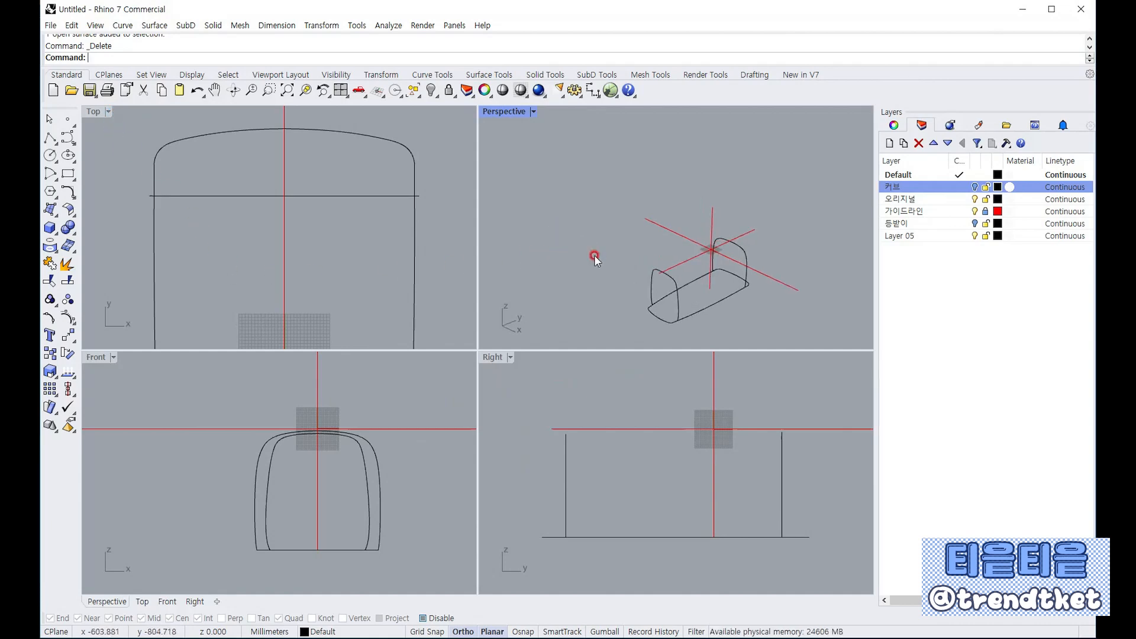
double_click(515, 111)
right_click_drag(590, 397, 536, 495)
scroll(526, 473, "down", 2)
scroll(341, 312, "up", 5)
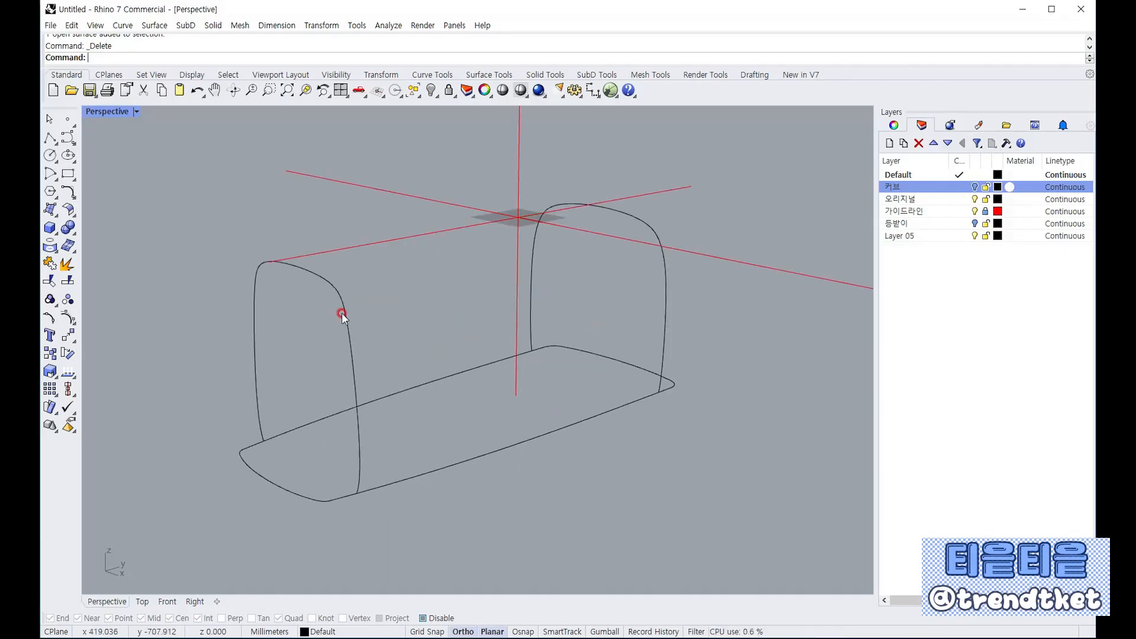
With object snaps on, draw an interpolated curve from the middle of one outline end over both arch tops to the opposite end's middle
left_click(76, 143)
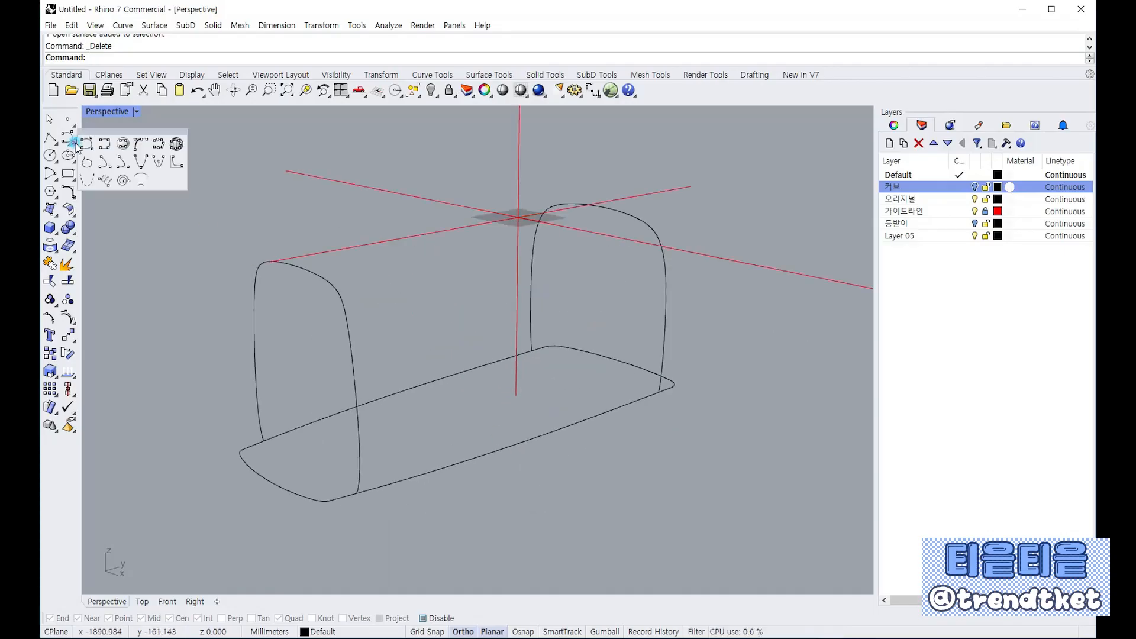
left_click(106, 139)
scroll(208, 239, "down", 2)
right_click_drag(209, 240, 266, 270)
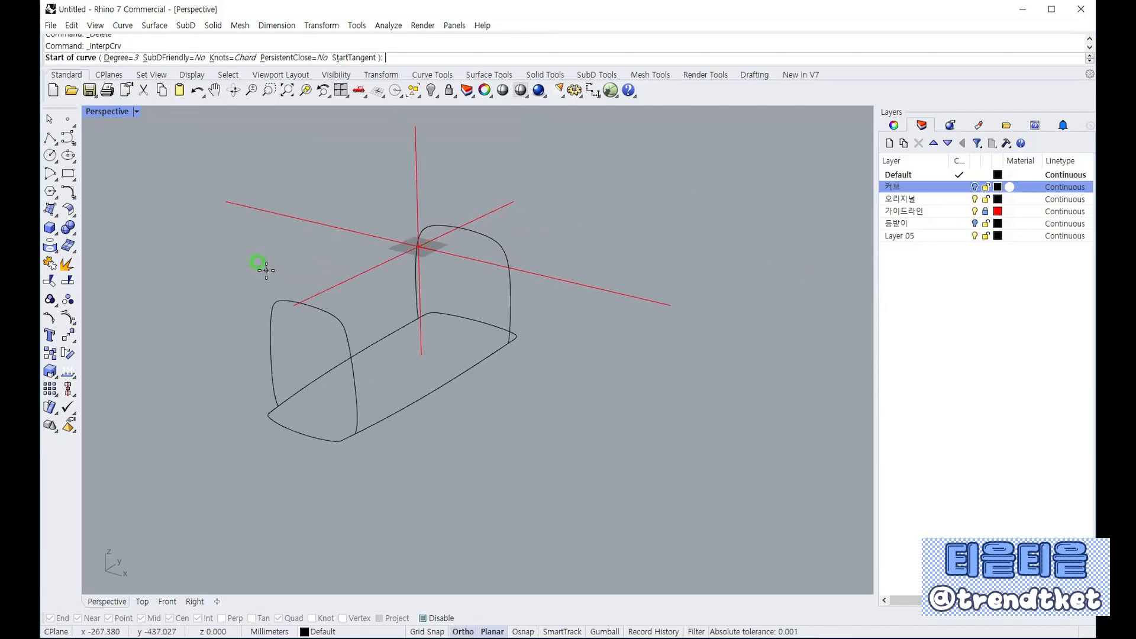
left_click(522, 632)
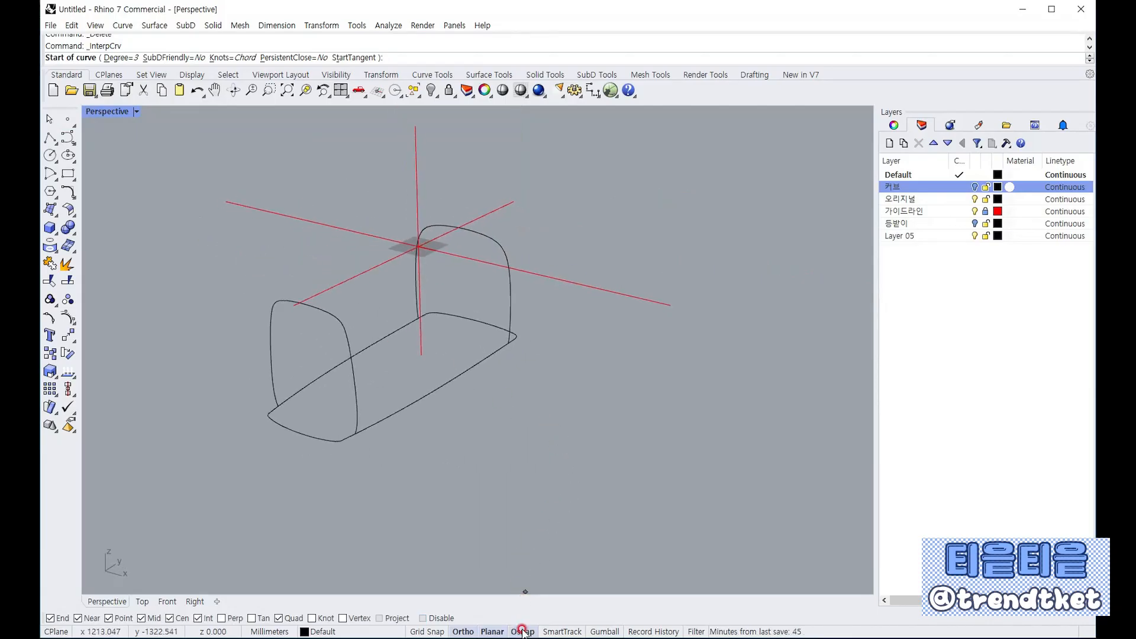
left_click(293, 431)
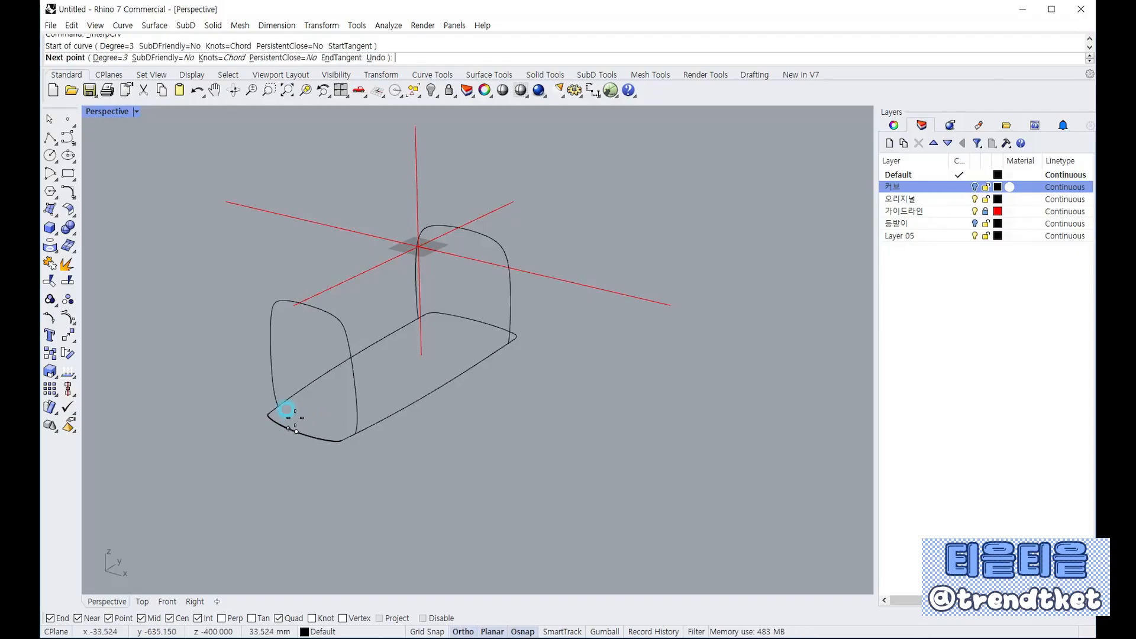
left_click(297, 301)
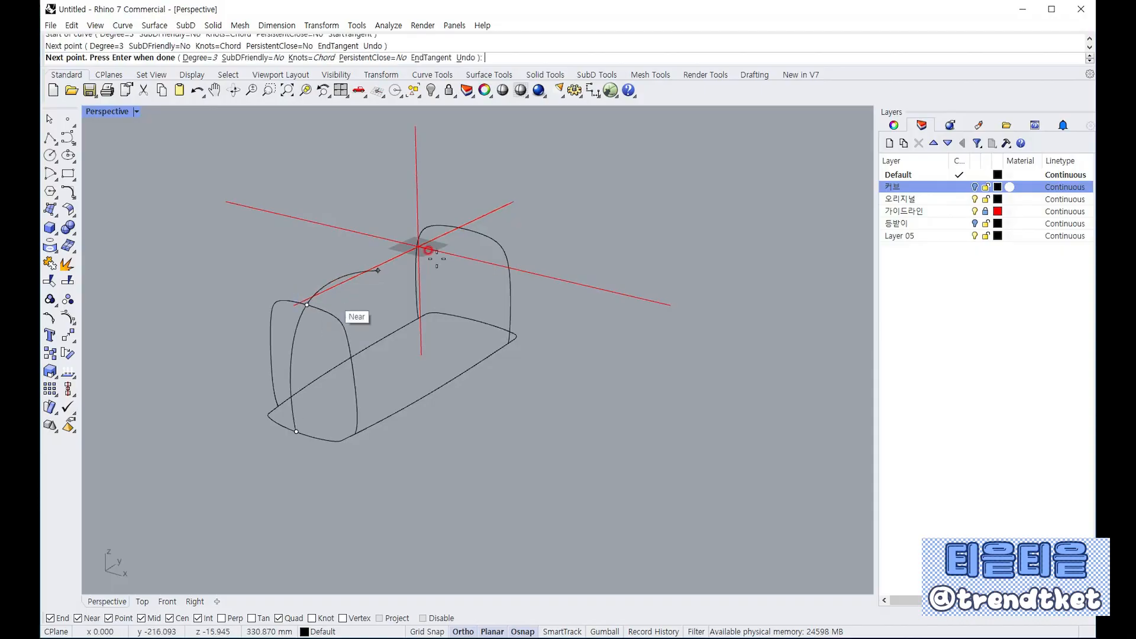
left_click(462, 228)
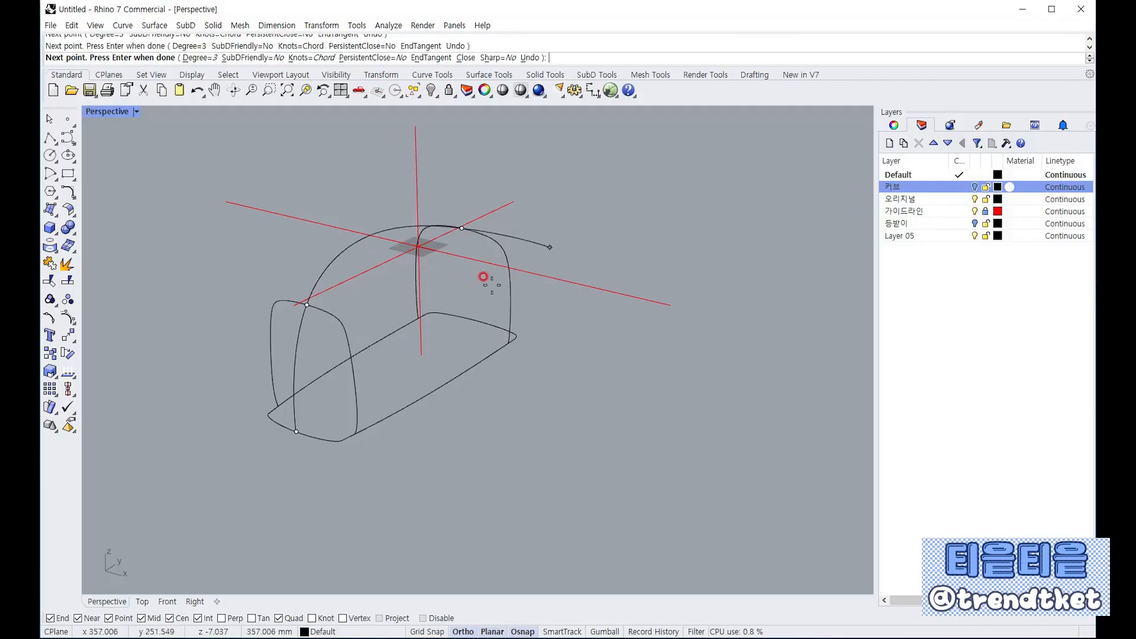
left_click(483, 322)
right_click(484, 322)
right_click_drag(484, 323, 265, 192)
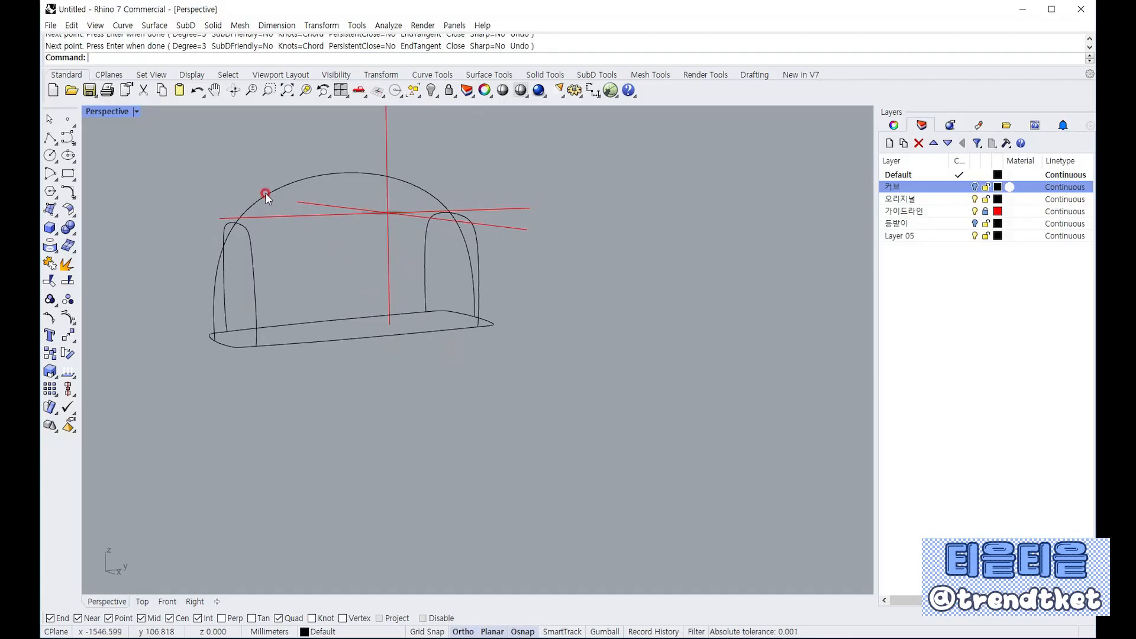
In the maximized Right view, rebuild the lengthwise profile curve with 11 points and degree 3, and show its control points
double_click(108, 111)
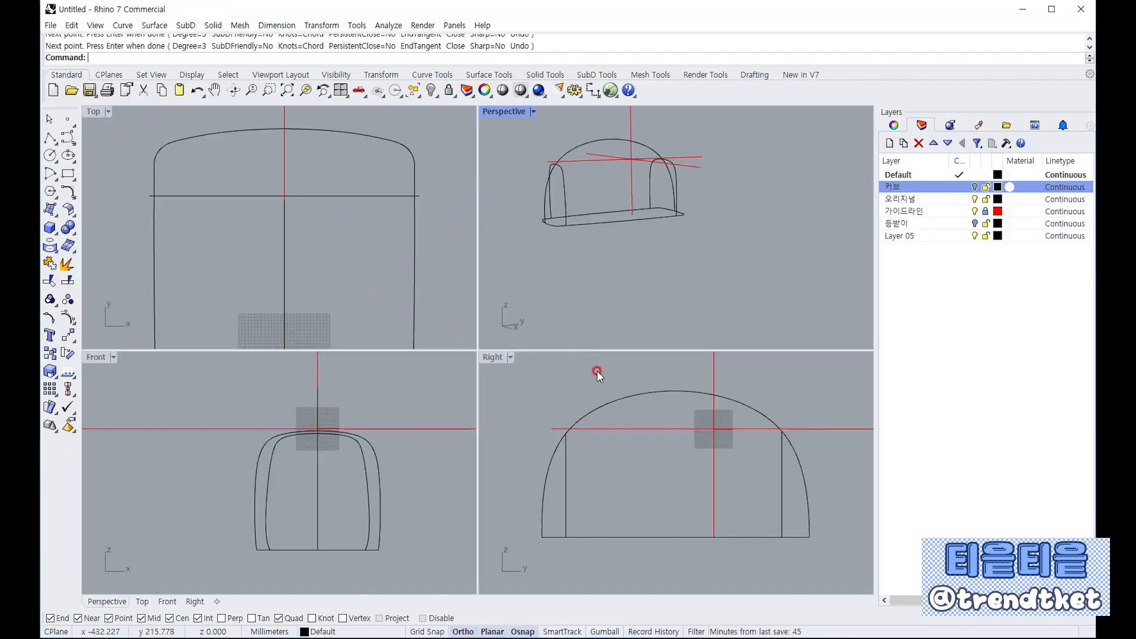
double_click(496, 358)
left_click(444, 190)
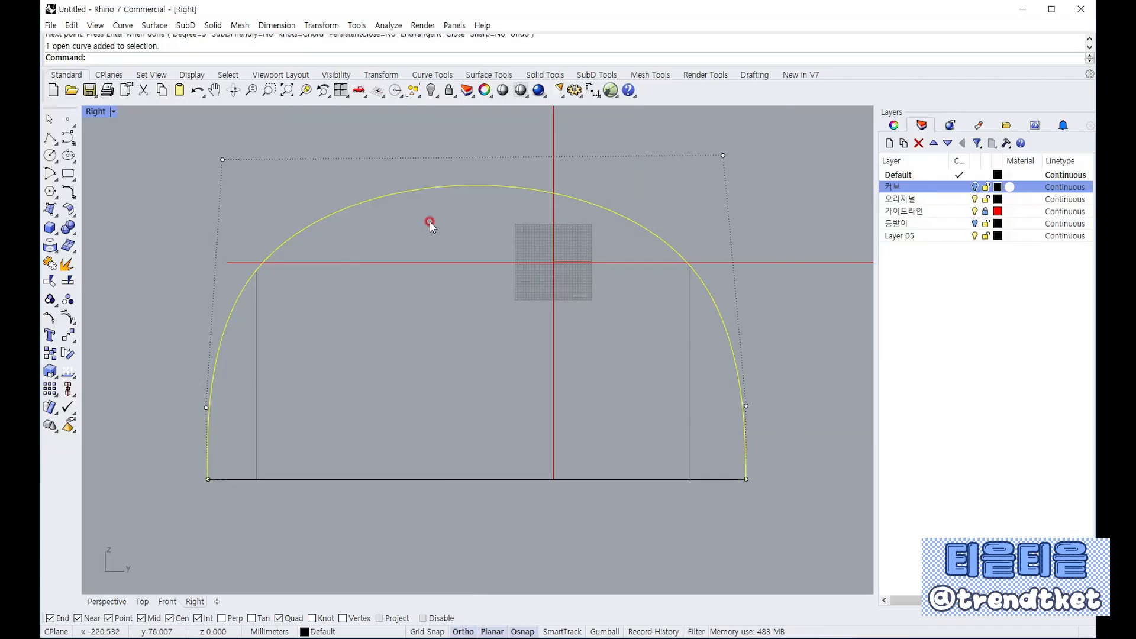
left_click(69, 192)
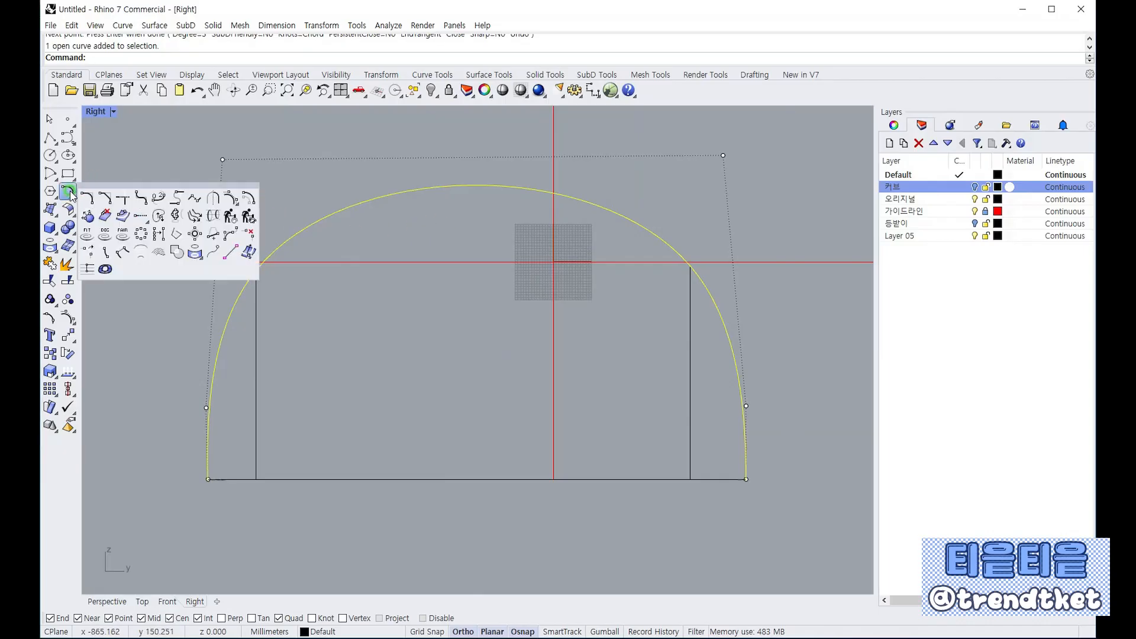
left_click(211, 216)
left_click(729, 204)
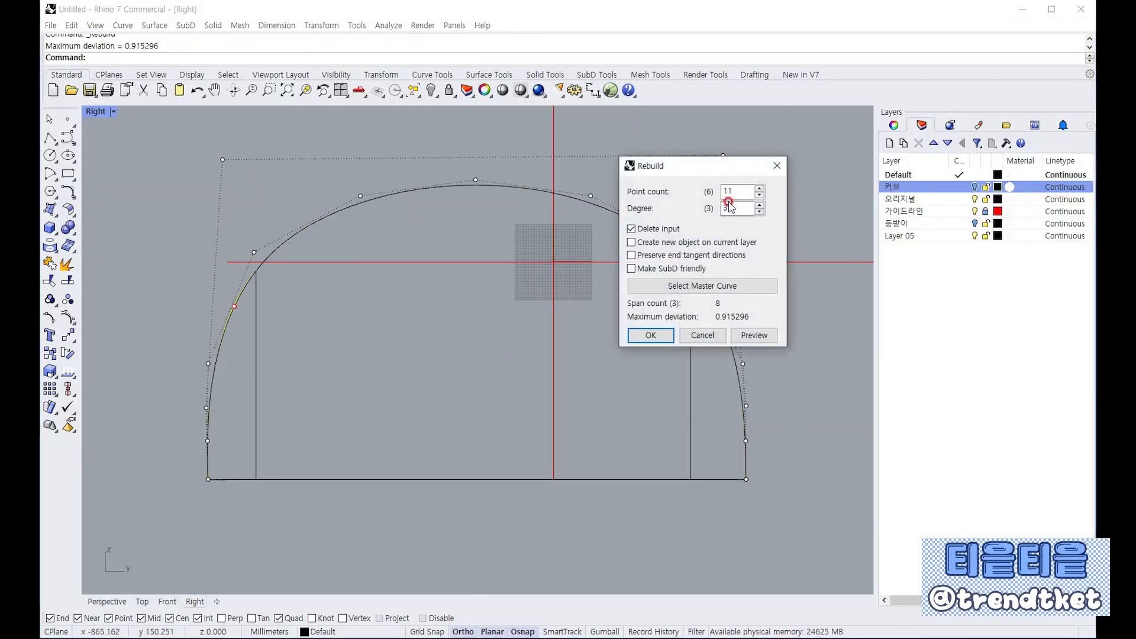
left_click(651, 335)
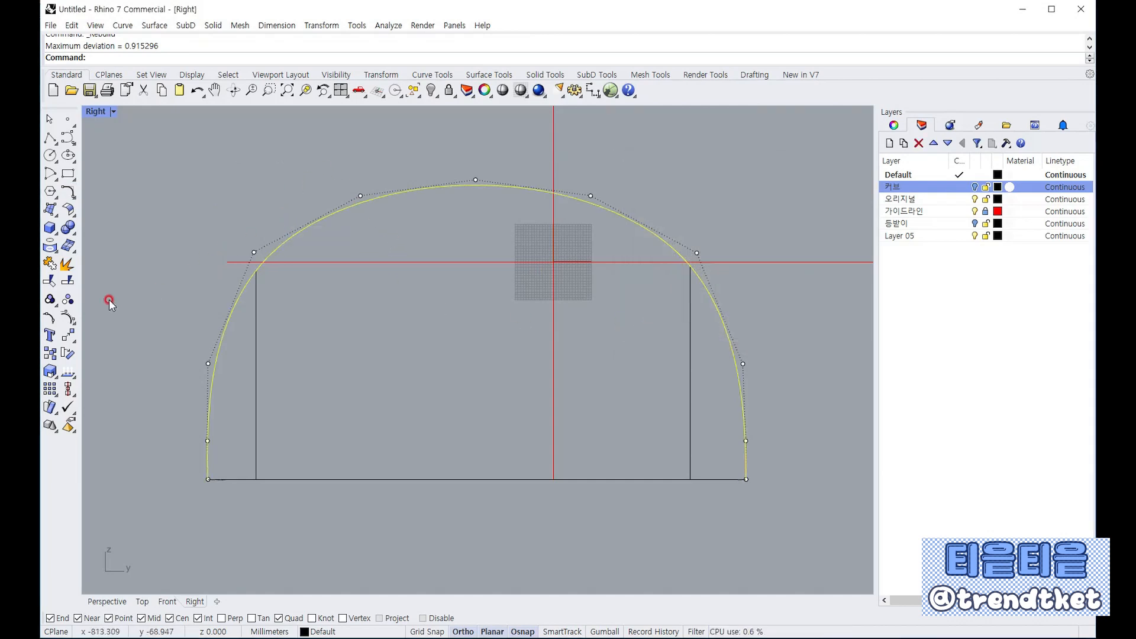
left_click(495, 214)
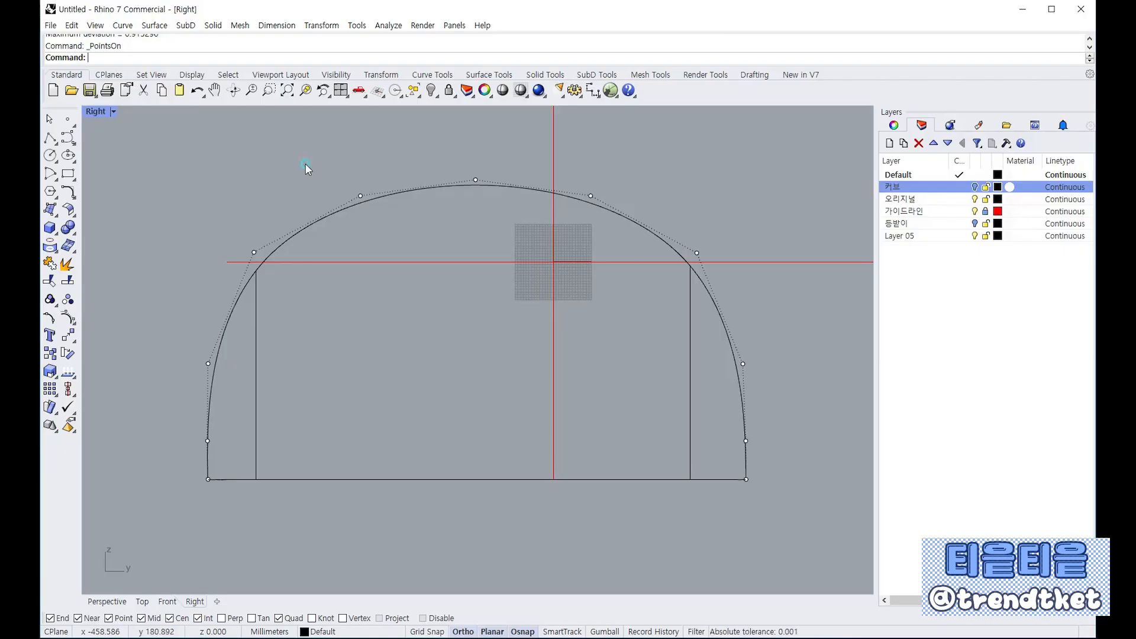
Flatten the profile curve's top by lowering its three middle control points near the horizontal guideline, with object snaps off for fine adjustment
left_click_drag(306, 167, 619, 199)
left_click_drag(476, 177, 476, 249)
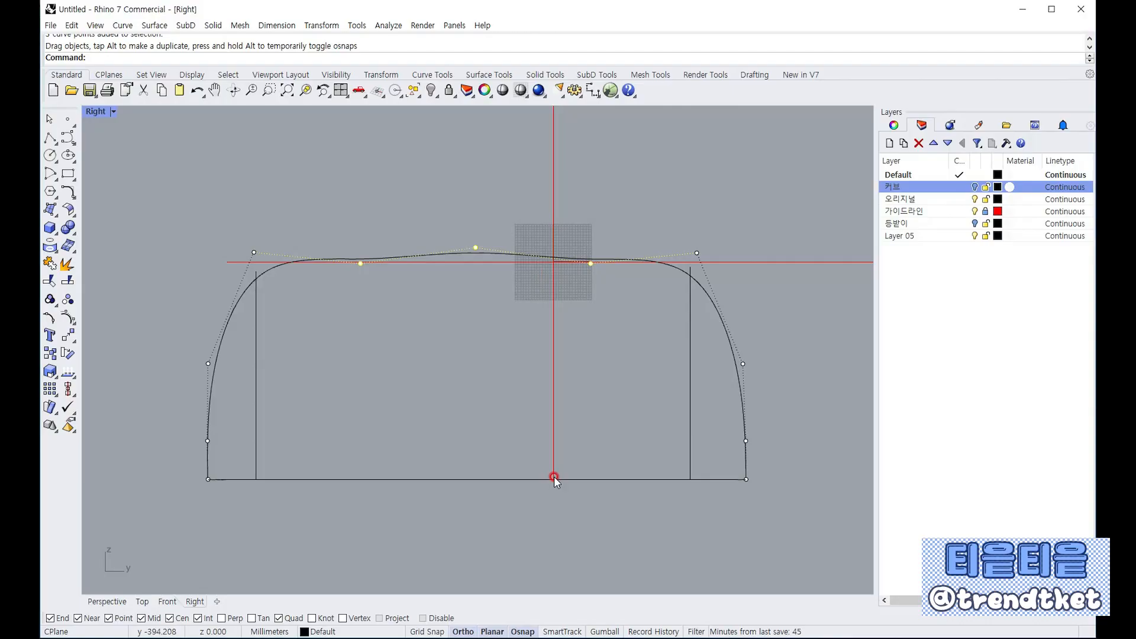
left_click(523, 631)
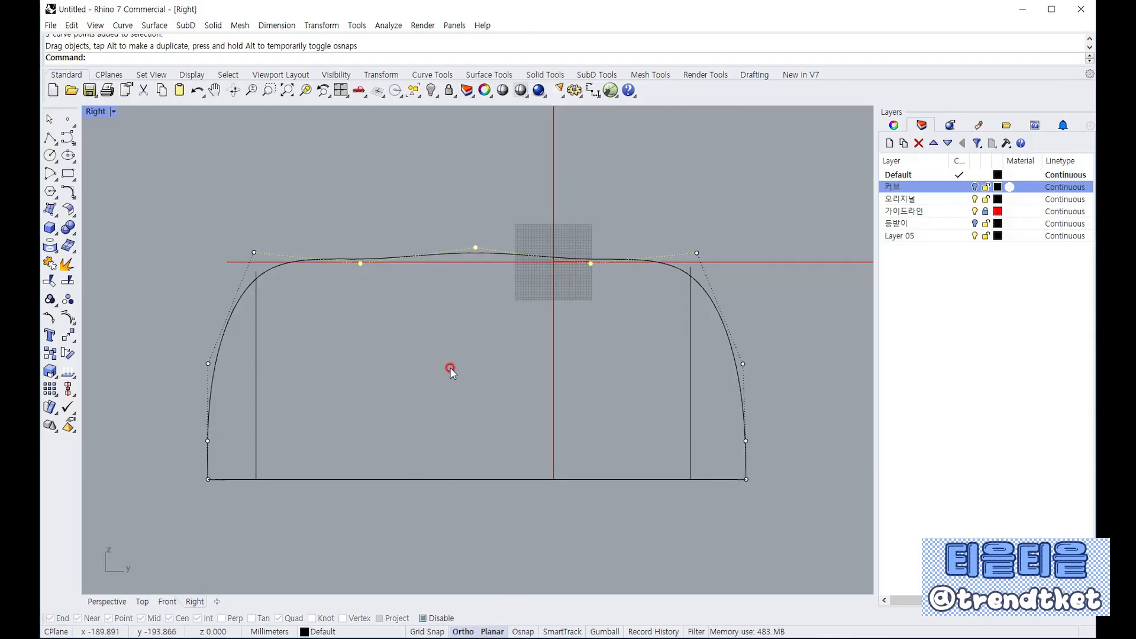
left_click(476, 247)
left_click_drag(478, 249, 476, 257)
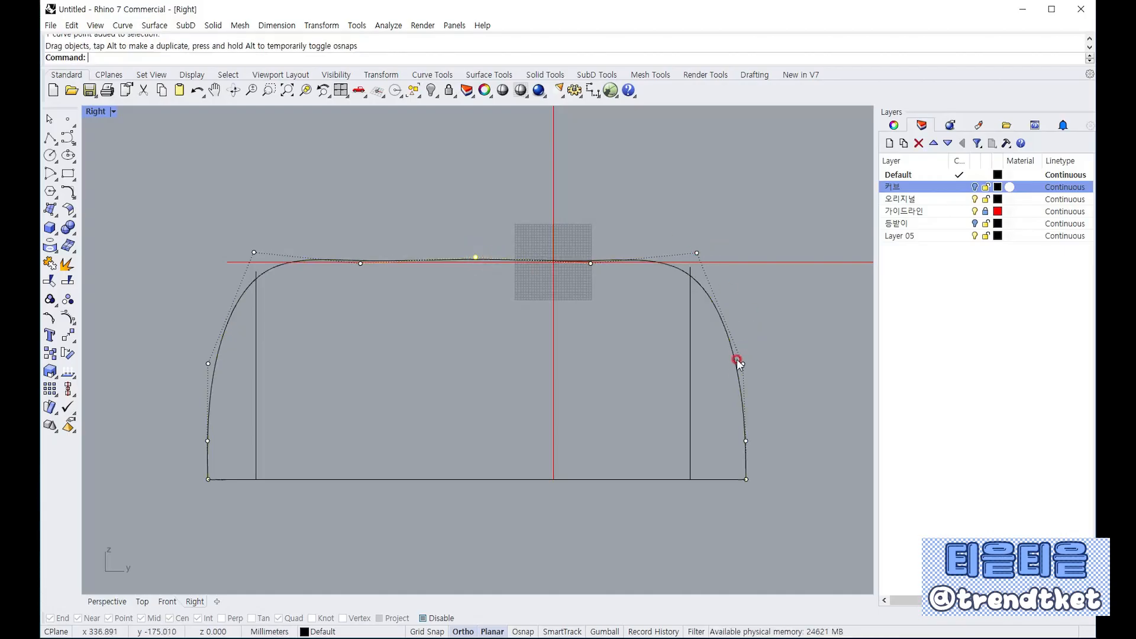
Tighten both shoulders of the profile curve by raising the side control points and moving the upper corner points outward
left_click_drag(745, 364, 746, 294)
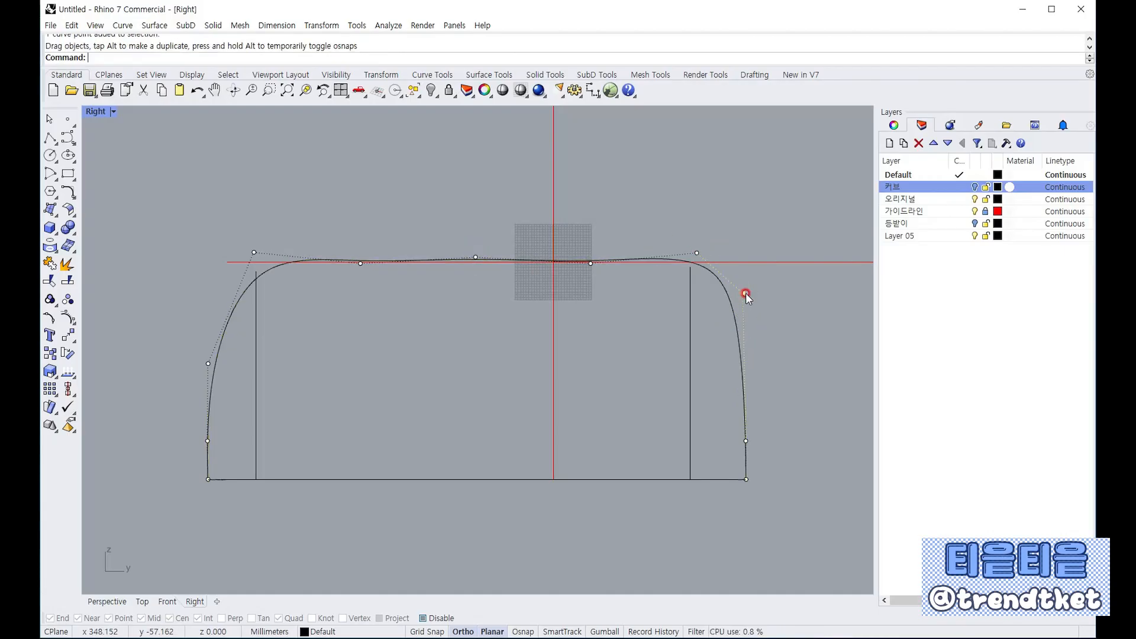
left_click_drag(694, 254, 712, 262)
left_click_drag(255, 253, 235, 266)
left_click_drag(202, 363, 201, 327)
Level the profile's centre control point, slightly lower the two upper points toward the lower arch, and hide the control points
left_click(361, 263)
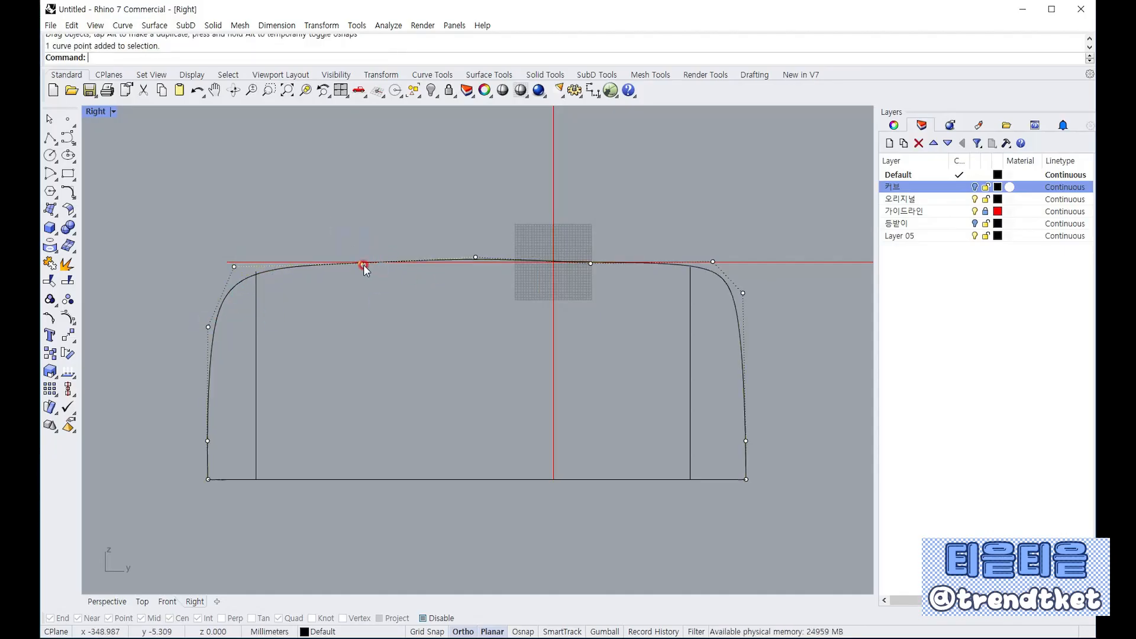
left_click_drag(477, 257, 476, 263)
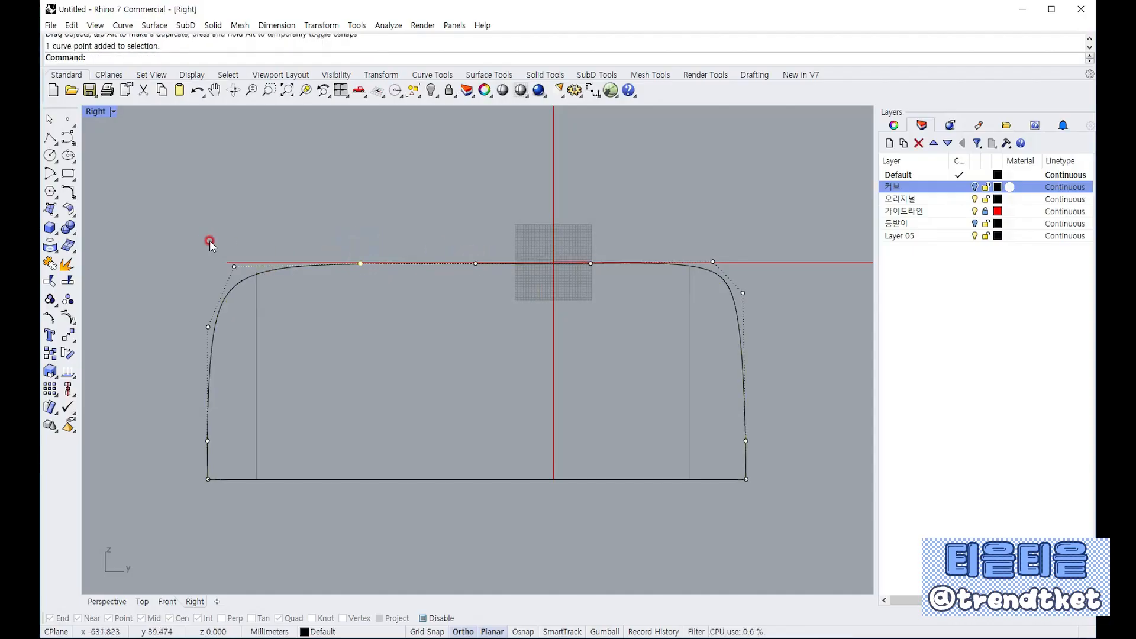
left_click_drag(204, 240, 356, 268)
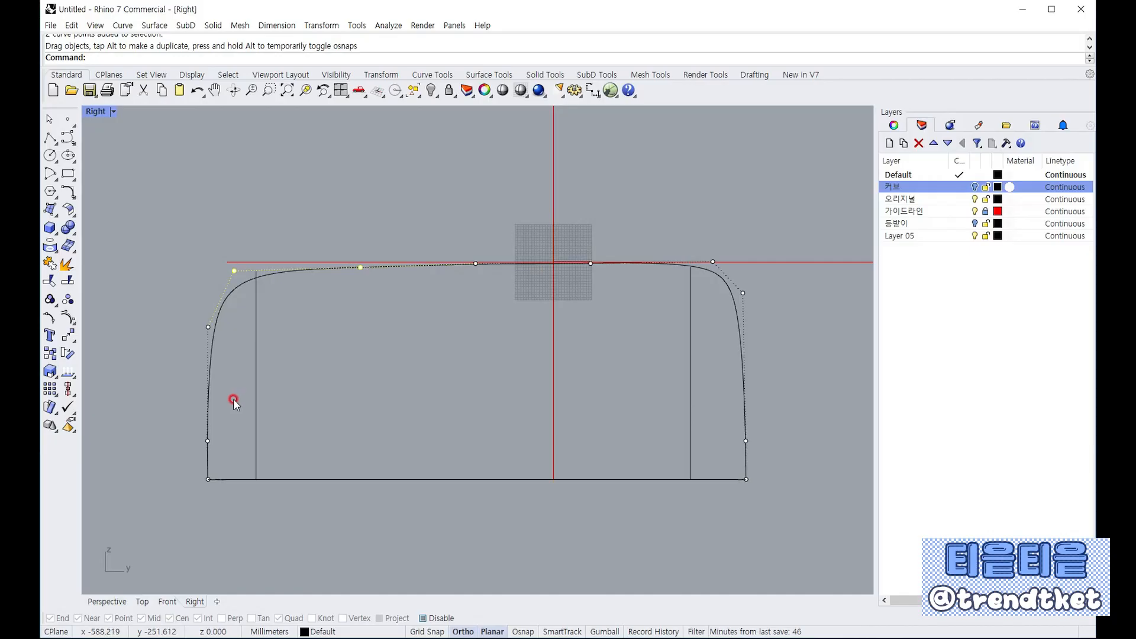
left_click(459, 368)
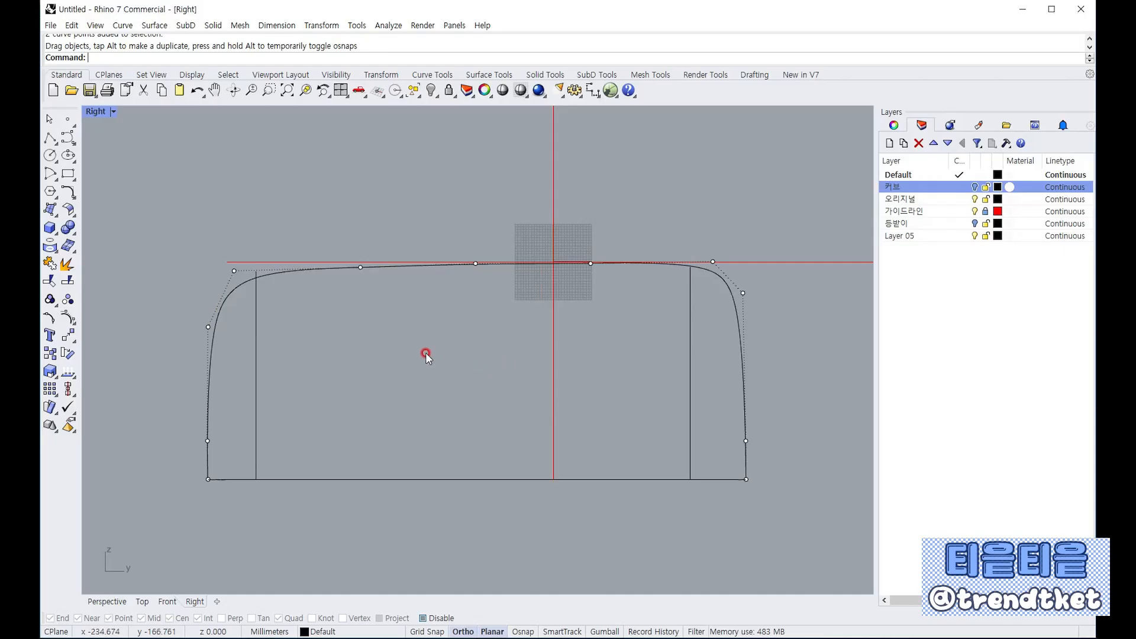
key("Escape")
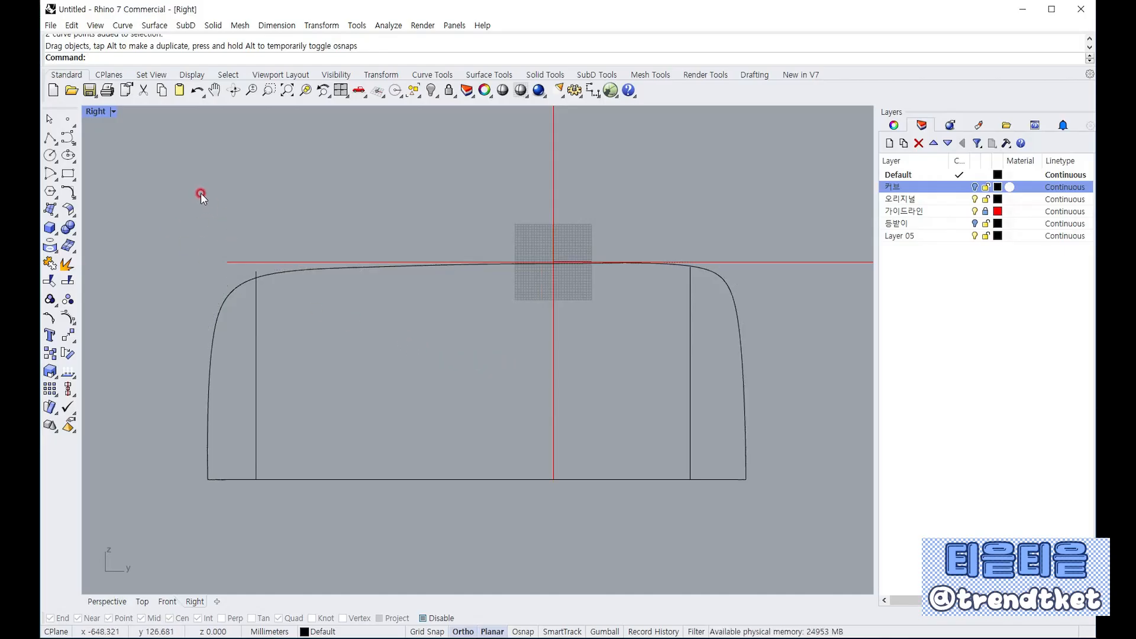
Try to build a network surface from the four base outline curves, both arches and the lengthwise profile, with position matching on all edges
double_click(96, 112)
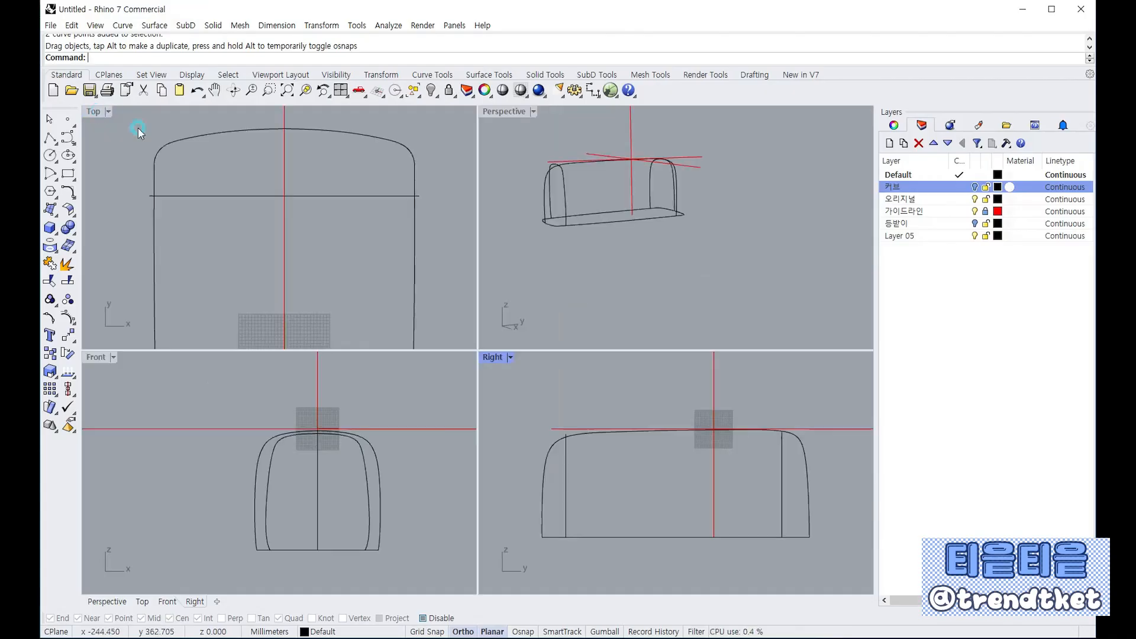
right_click_drag(619, 206, 580, 176)
double_click(520, 112)
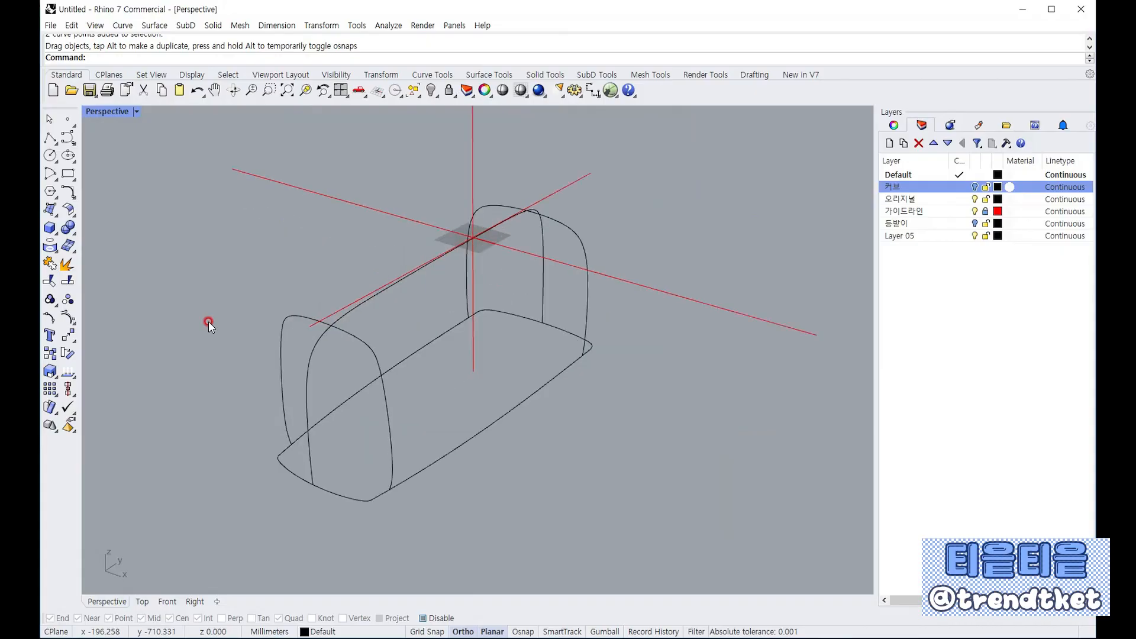
left_click(49, 208)
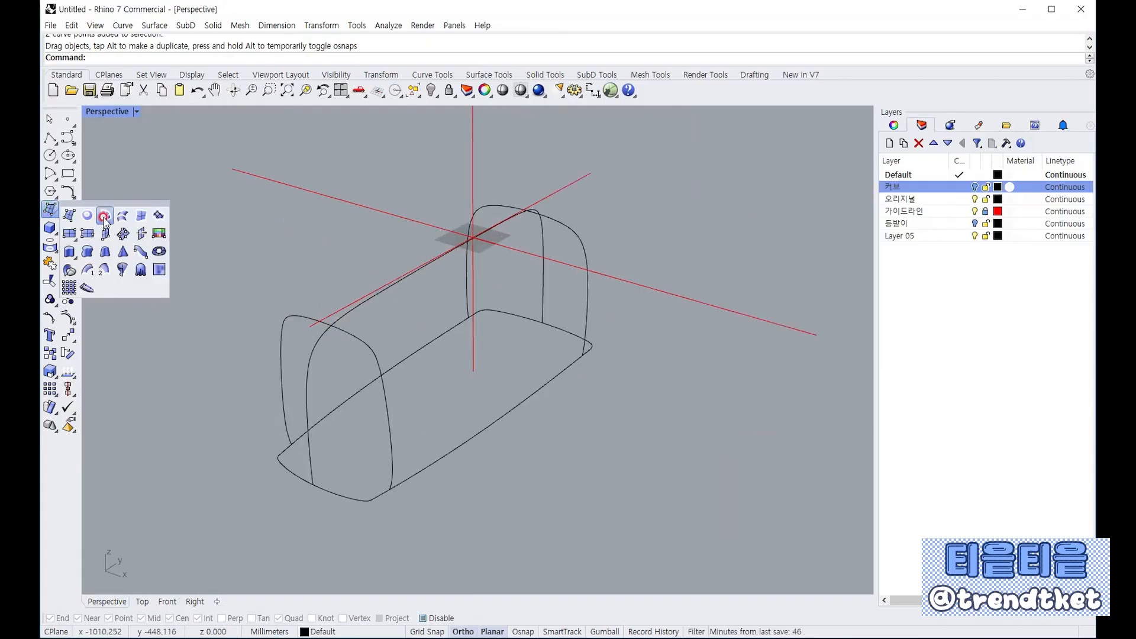
left_click(104, 215)
left_click(486, 430)
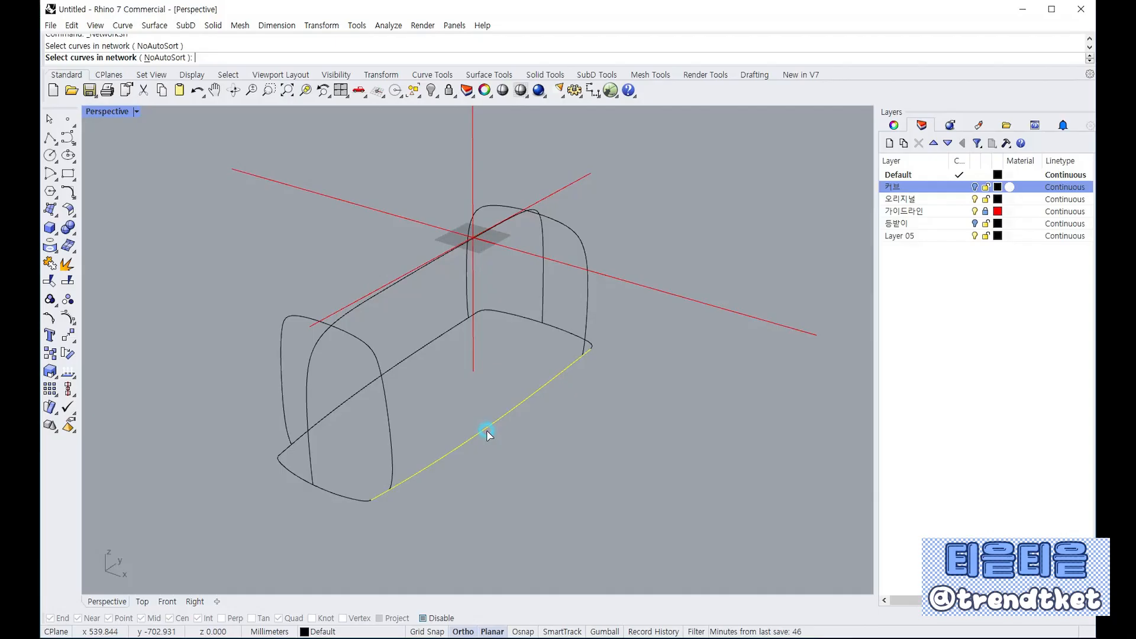
left_click(414, 274)
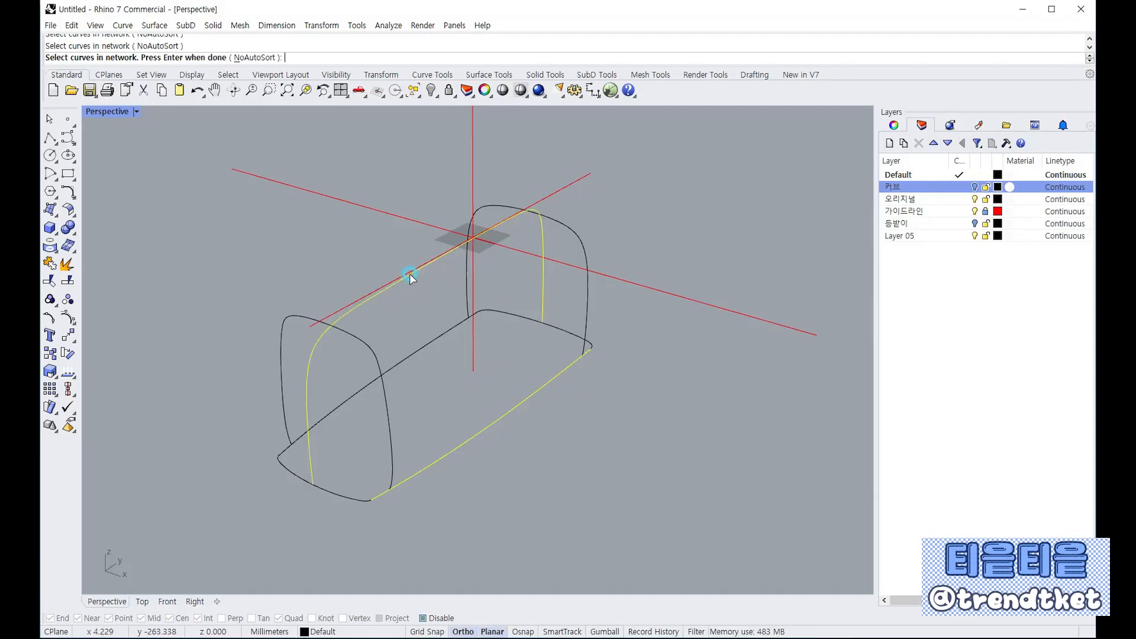
left_click(395, 362)
left_click(330, 491)
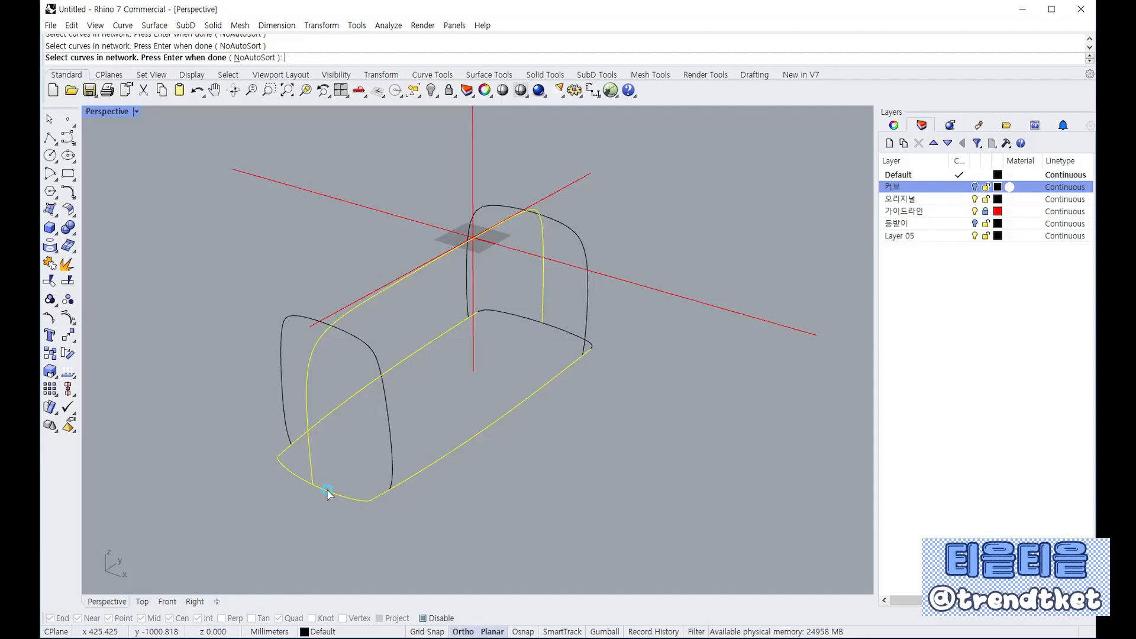
left_click(379, 360)
left_click(558, 220)
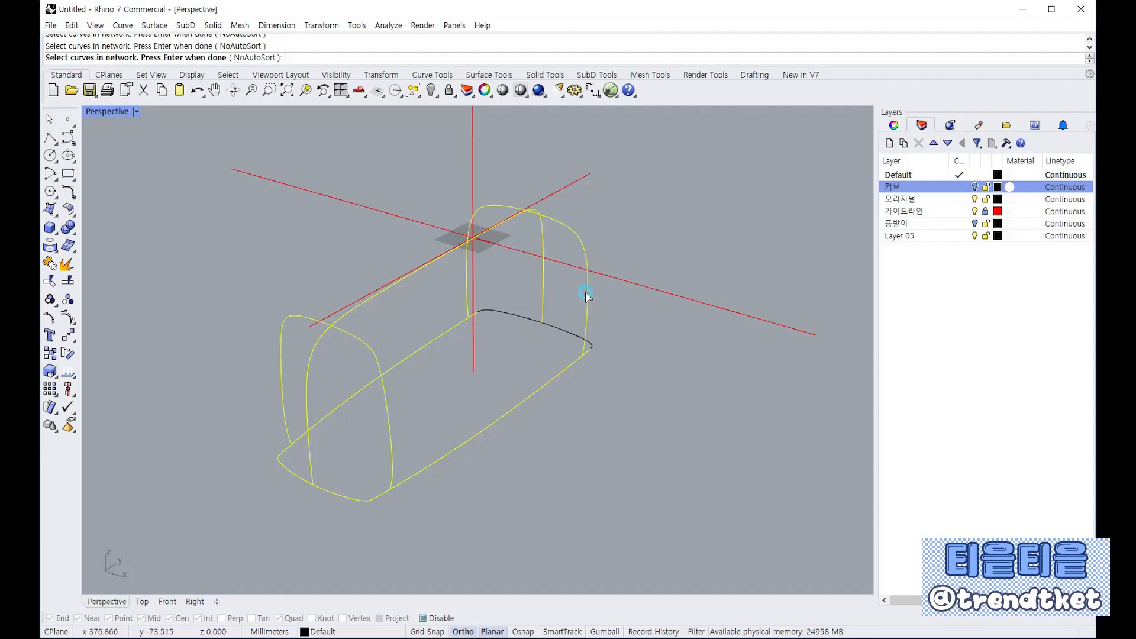
left_click(579, 340)
right_click(664, 353)
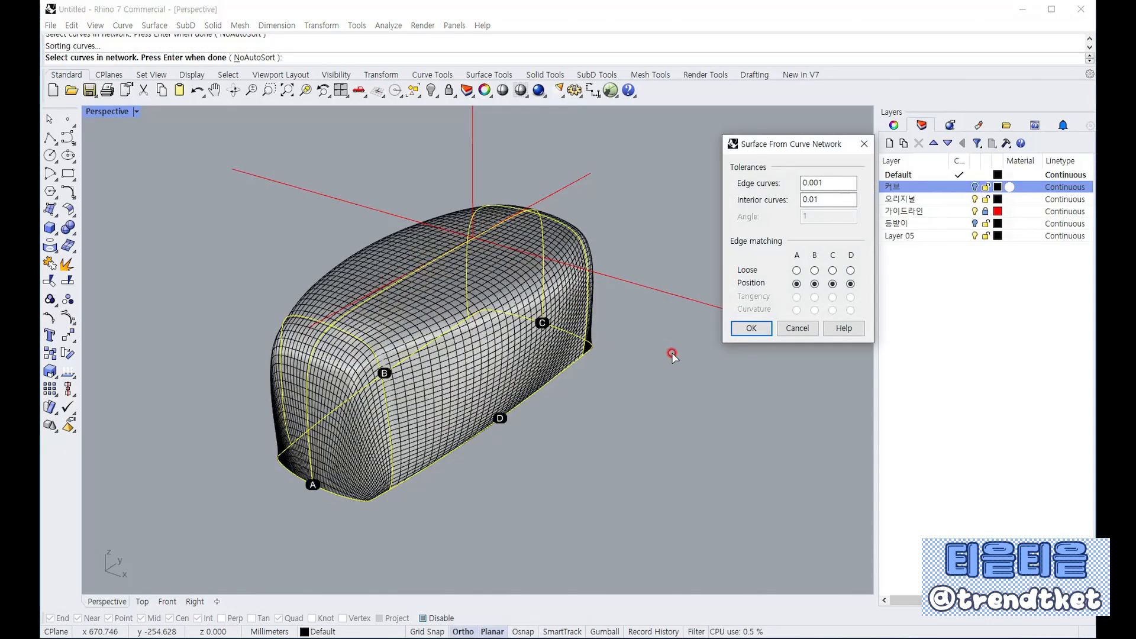
left_click(751, 328)
Inspect the sides of the new network surface from above and at an angle, and delete the surface
right_click_drag(646, 406, 545, 380)
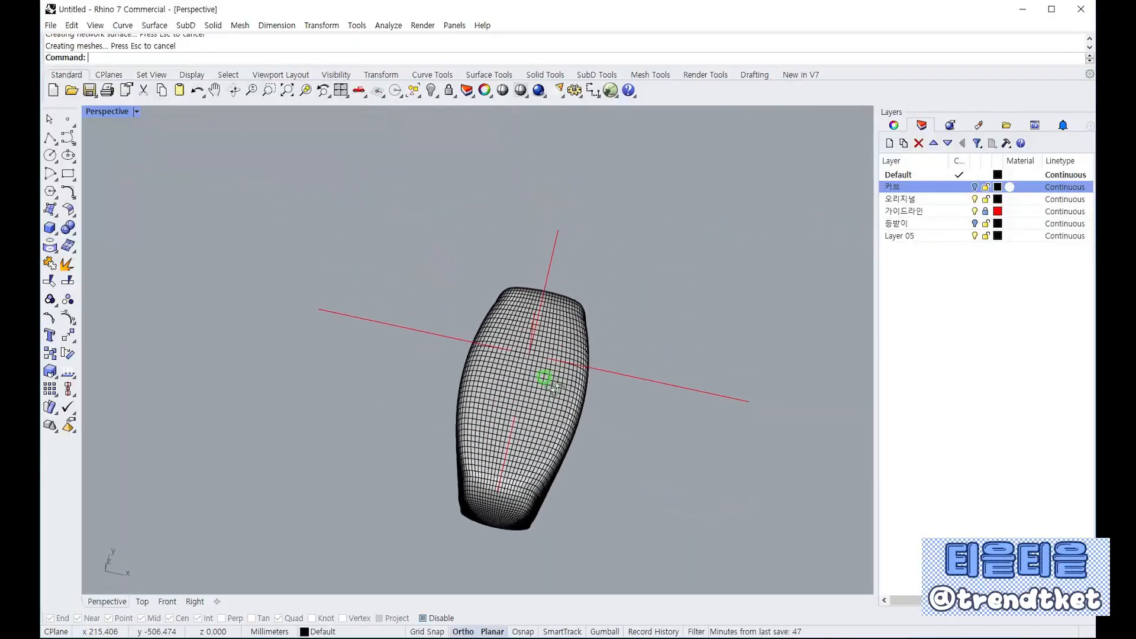
right_click_drag(563, 424, 411, 383)
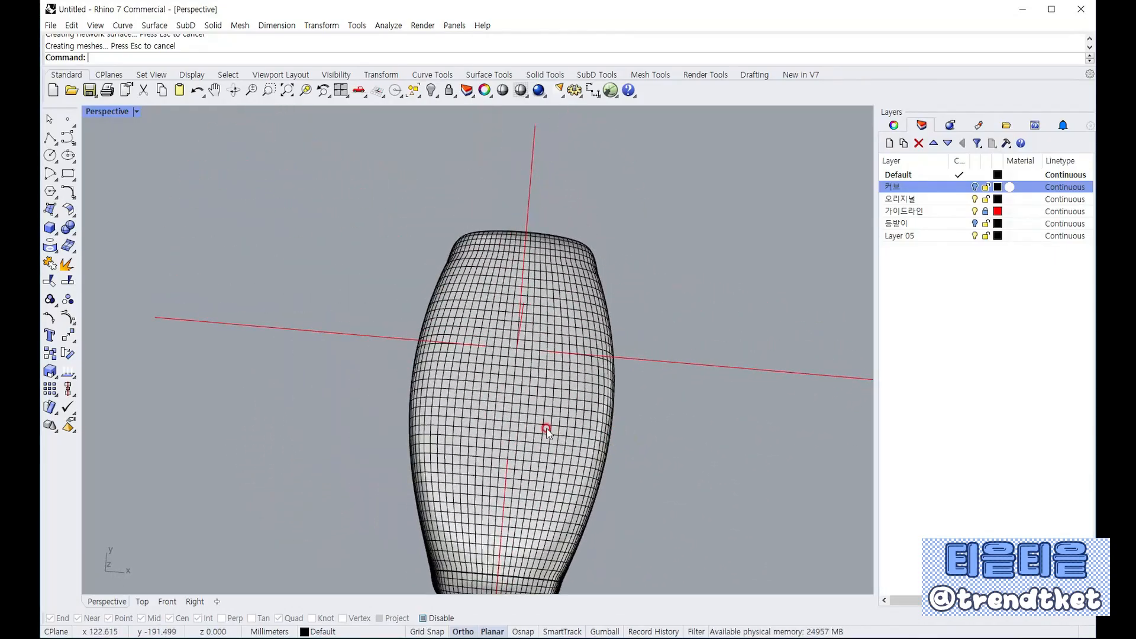
scroll(364, 388, "down", 5)
scroll(396, 341, "up", 3)
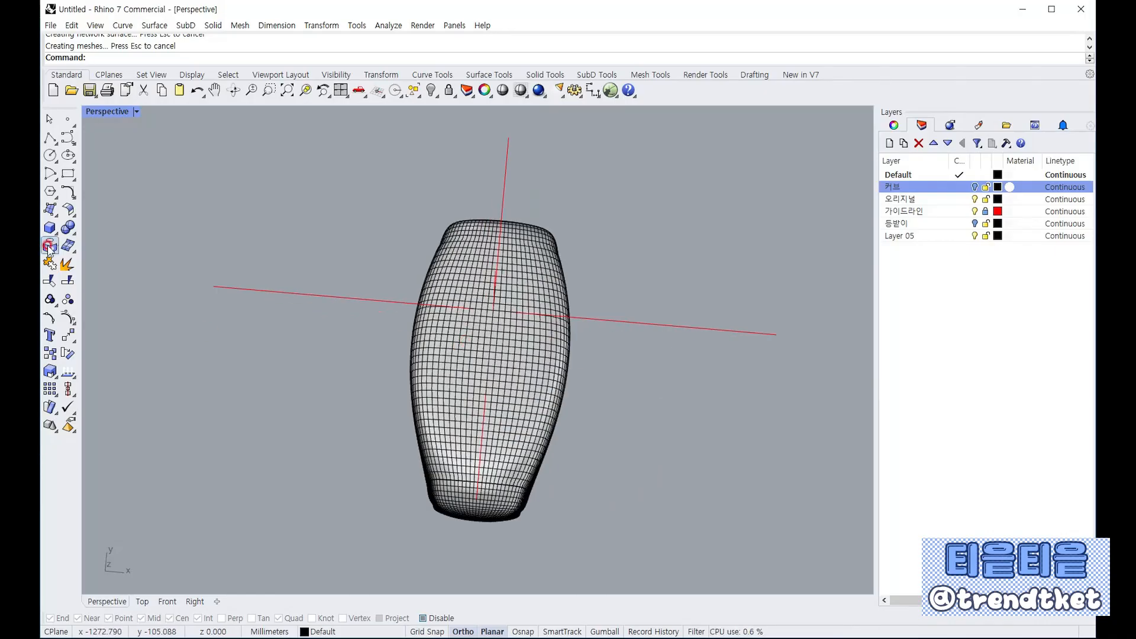
mouse_move(382, 378)
left_mouse_down()
mouse_move(398, 288)
mouse_move(388, 382)
left_mouse_up()
mouse_move(582, 407)
left_mouse_down()
mouse_move(537, 299)
mouse_move(393, 329)
mouse_move(375, 380)
mouse_move(599, 355)
left_mouse_up()
mouse_move(717, 360)
left_mouse_down()
mouse_move(628, 353)
mouse_move(683, 391)
left_mouse_up()
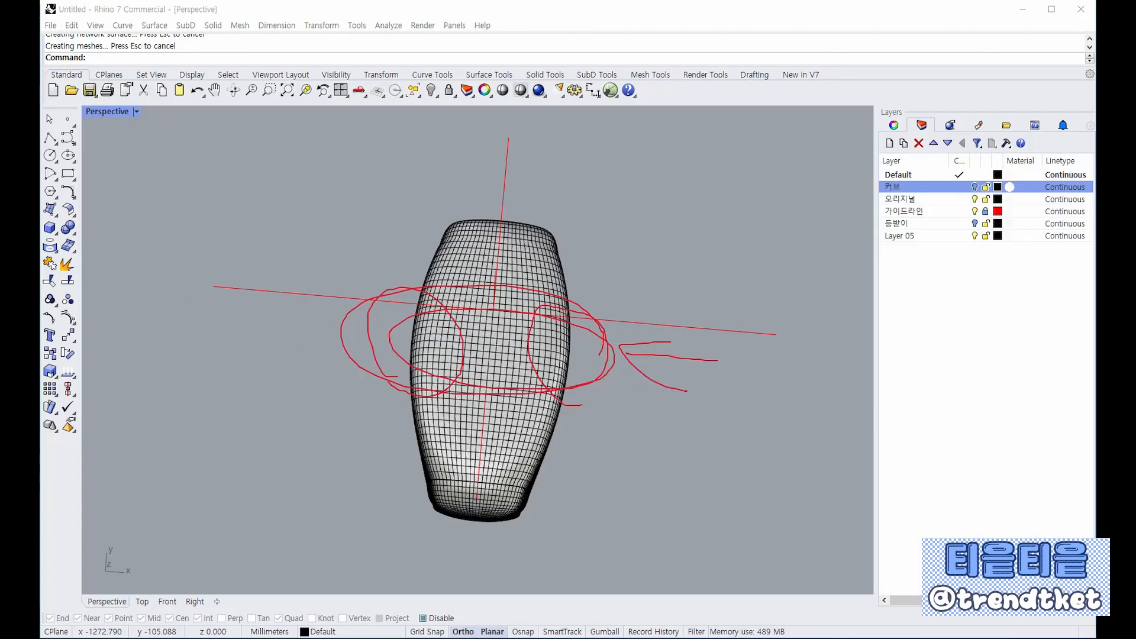
key("Escape")
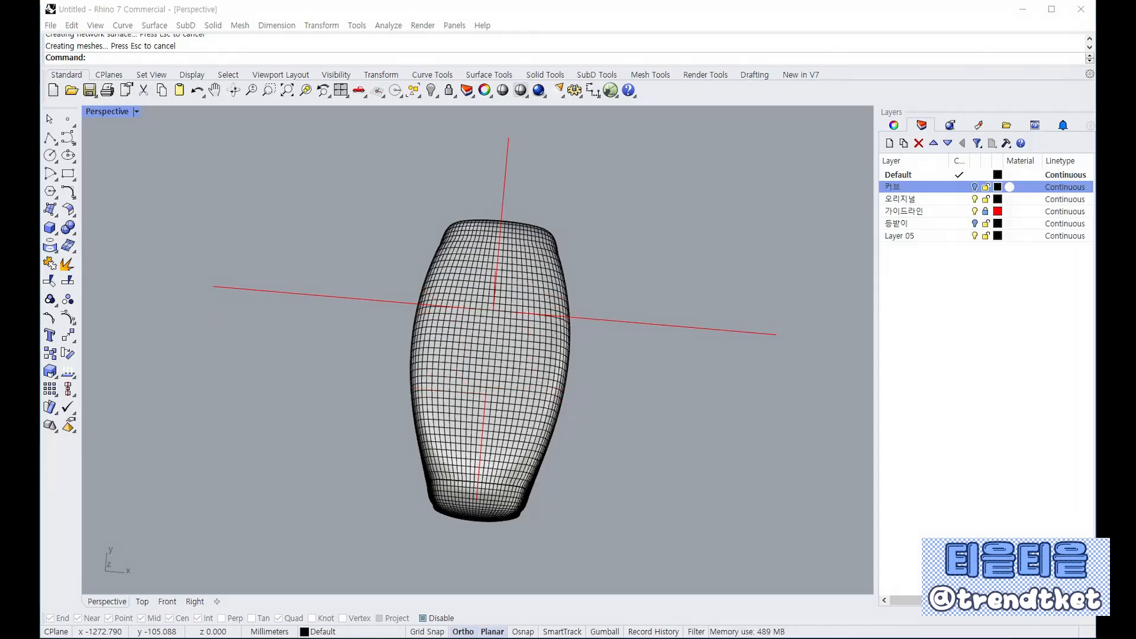
right_click_drag(356, 393, 499, 215)
scroll(499, 216, "up", 3)
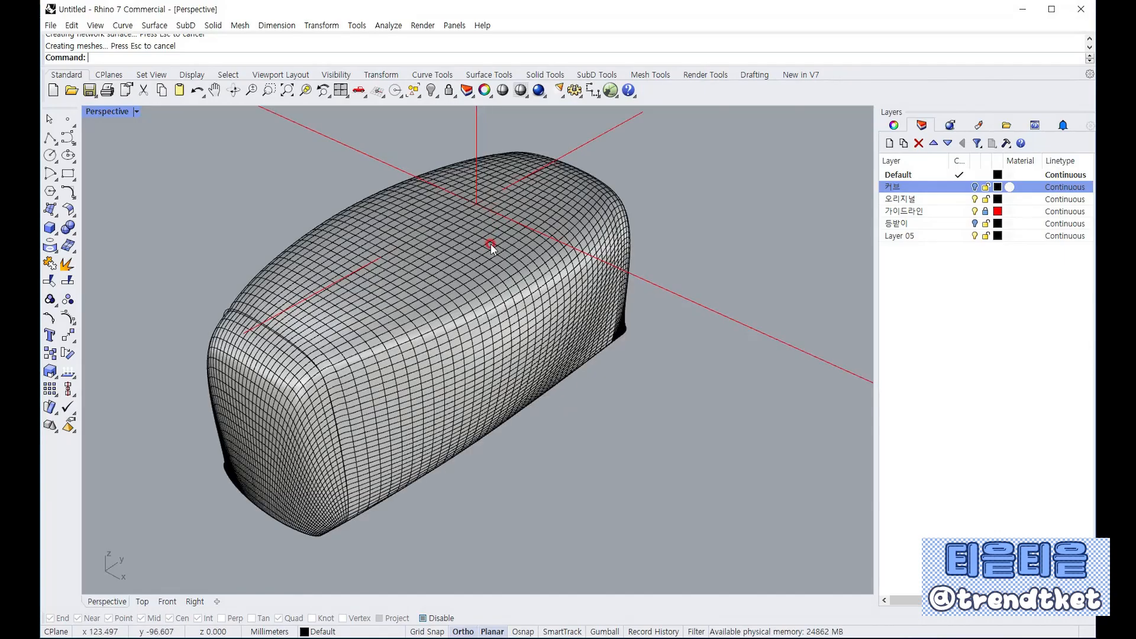
left_click(491, 243)
key("Delete")
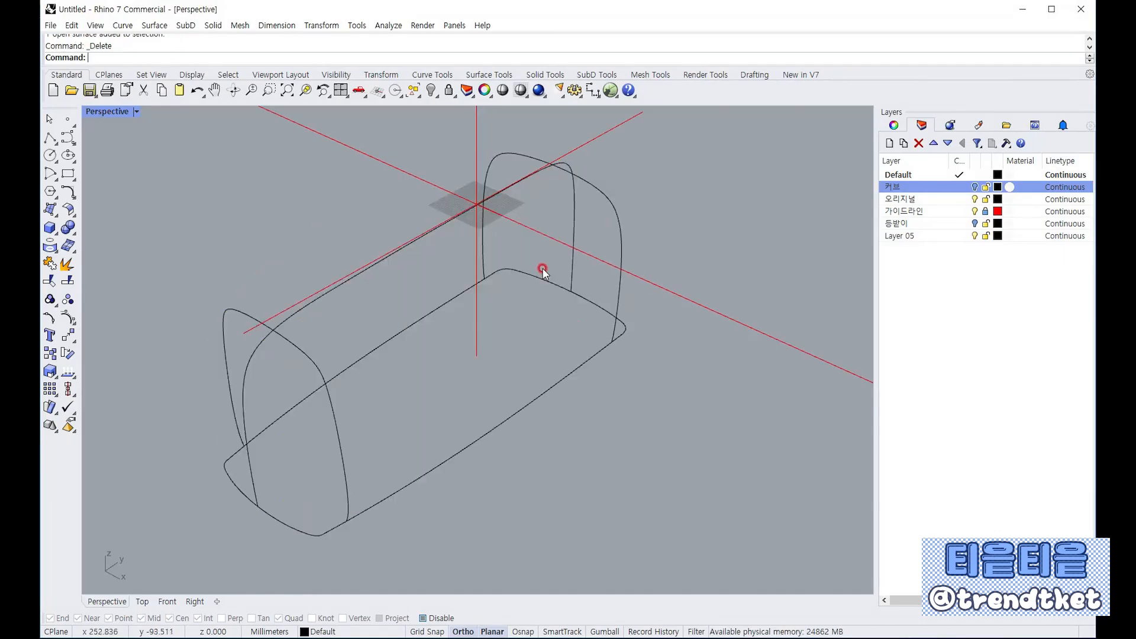
Examine the near arch's control points and its relation to the other curves from several angles
left_click(302, 354)
right_click_drag(415, 346, 461, 377)
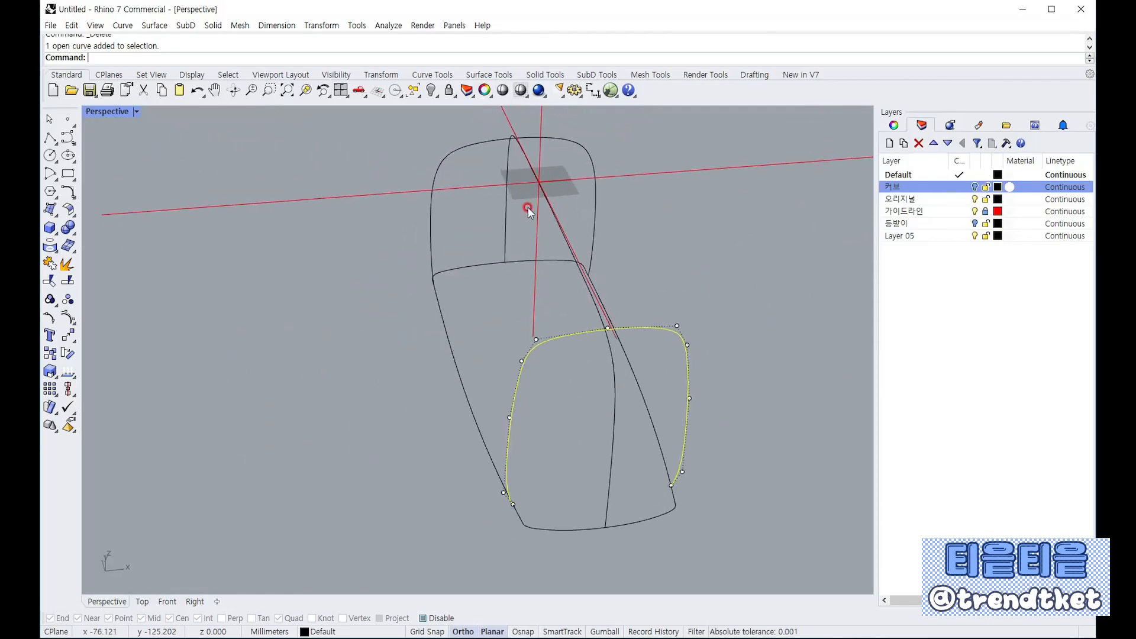
left_click(233, 168)
right_click_drag(202, 294, 84, 115)
With object snaps enabled, draw an interpolated curve straight across the base outline, joining its two long sides near mid-length
double_click(118, 111)
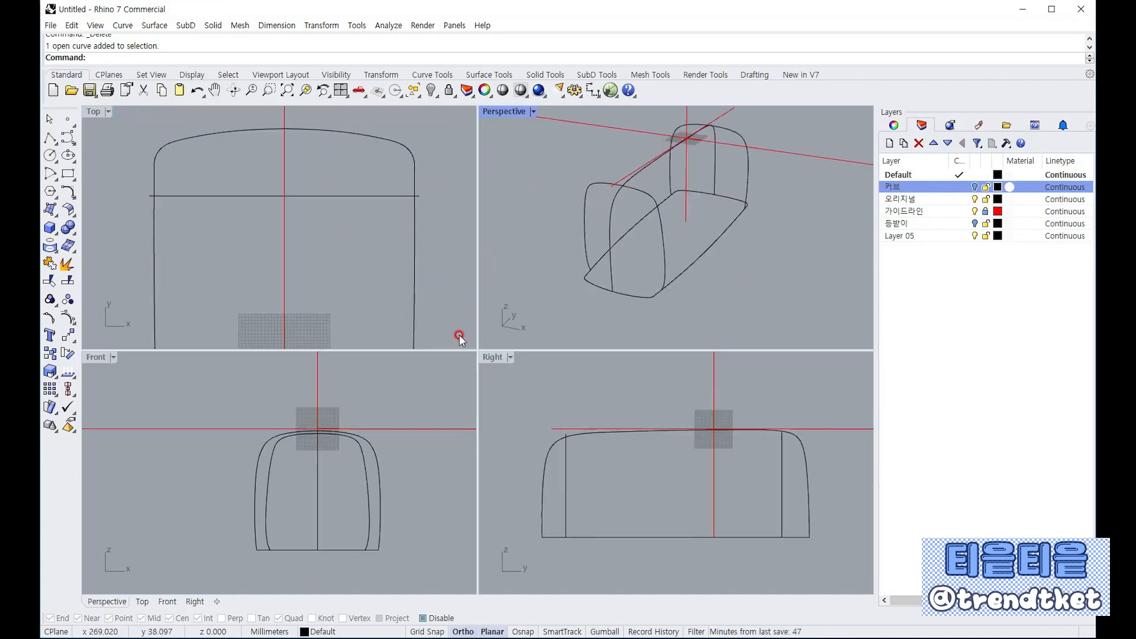
scroll(334, 231, "down", 5)
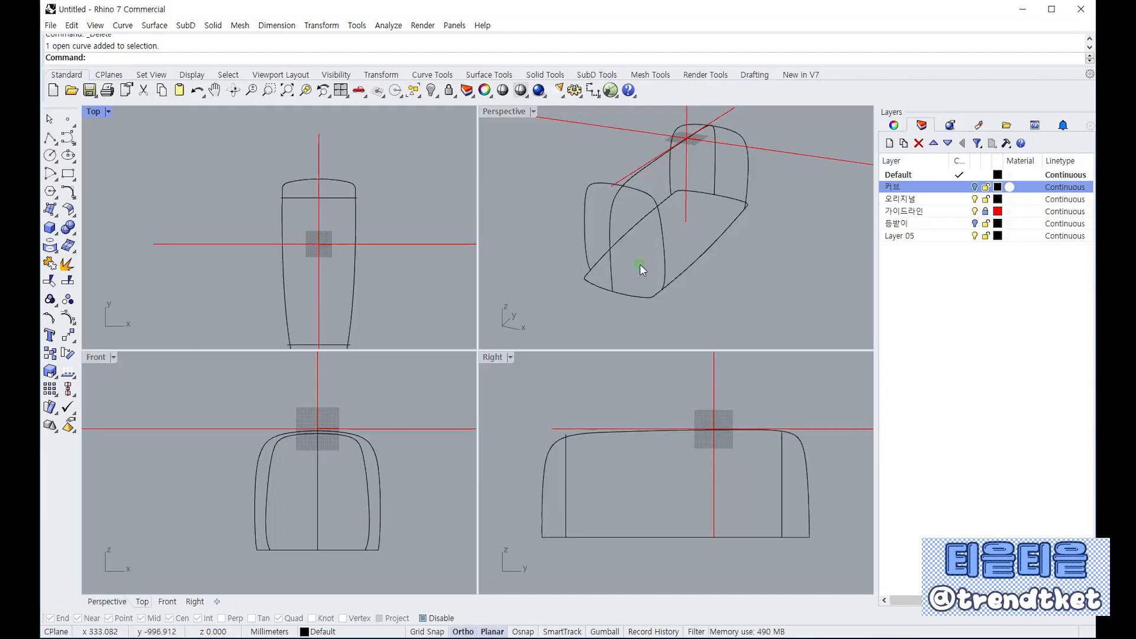
right_click_drag(640, 264, 560, 271)
scroll(604, 208, "up", 5)
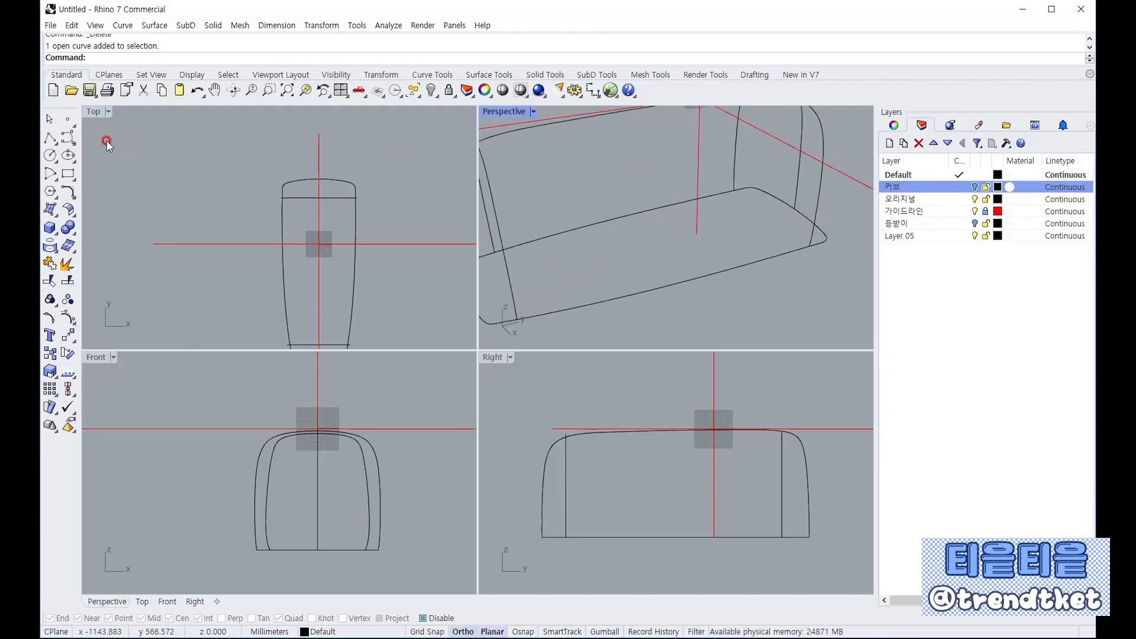
left_click(75, 144)
left_click(100, 149)
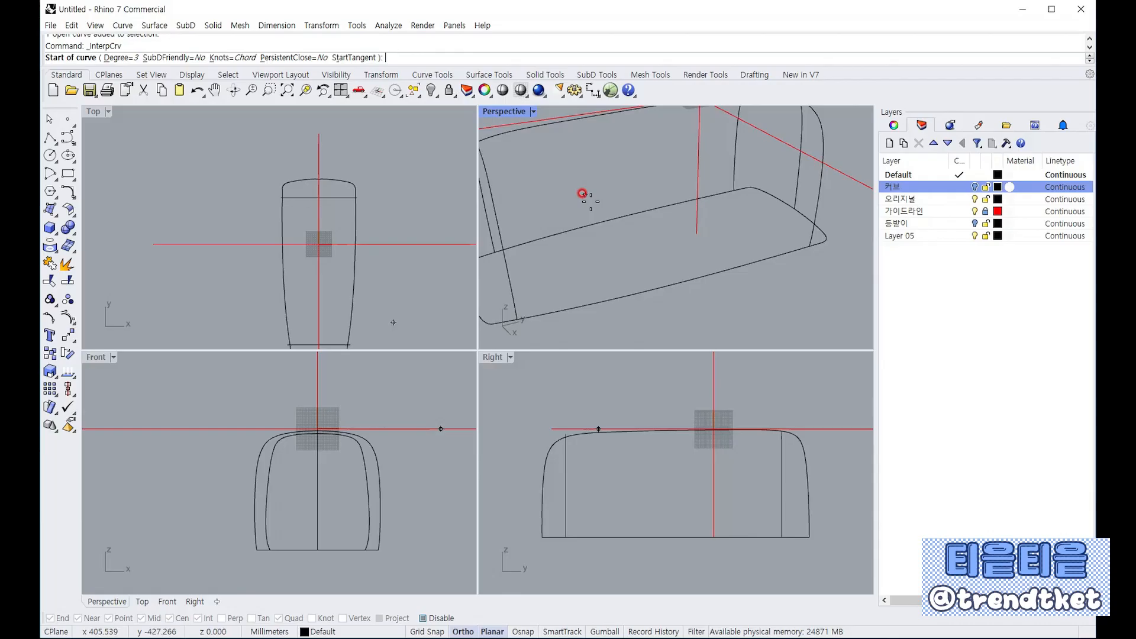
left_click(523, 631)
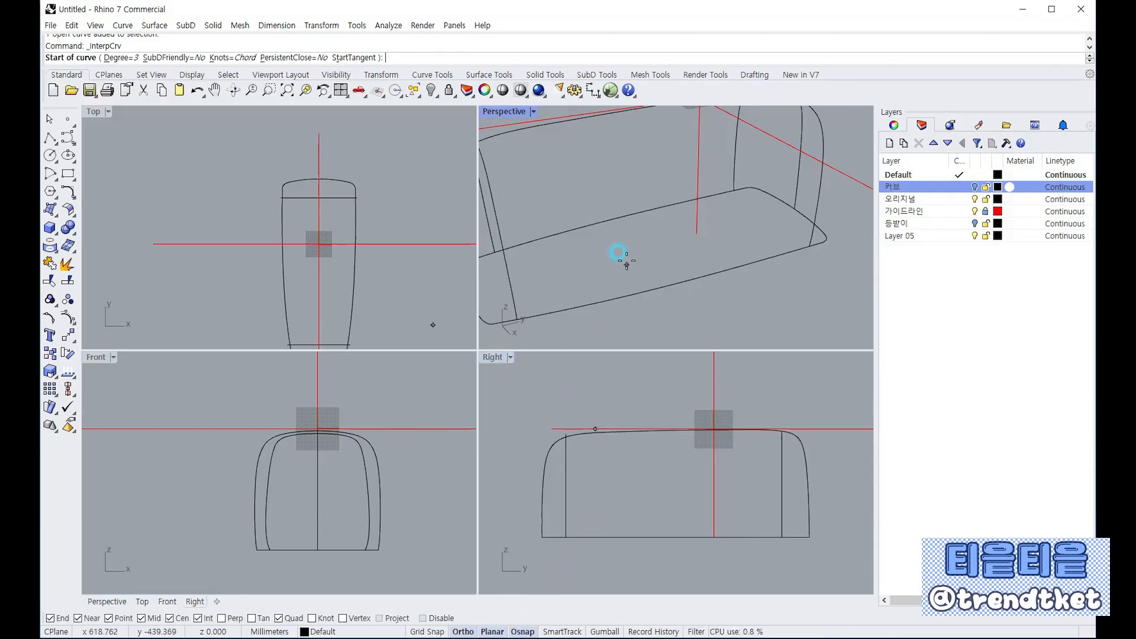
left_click(624, 216)
left_click(678, 281)
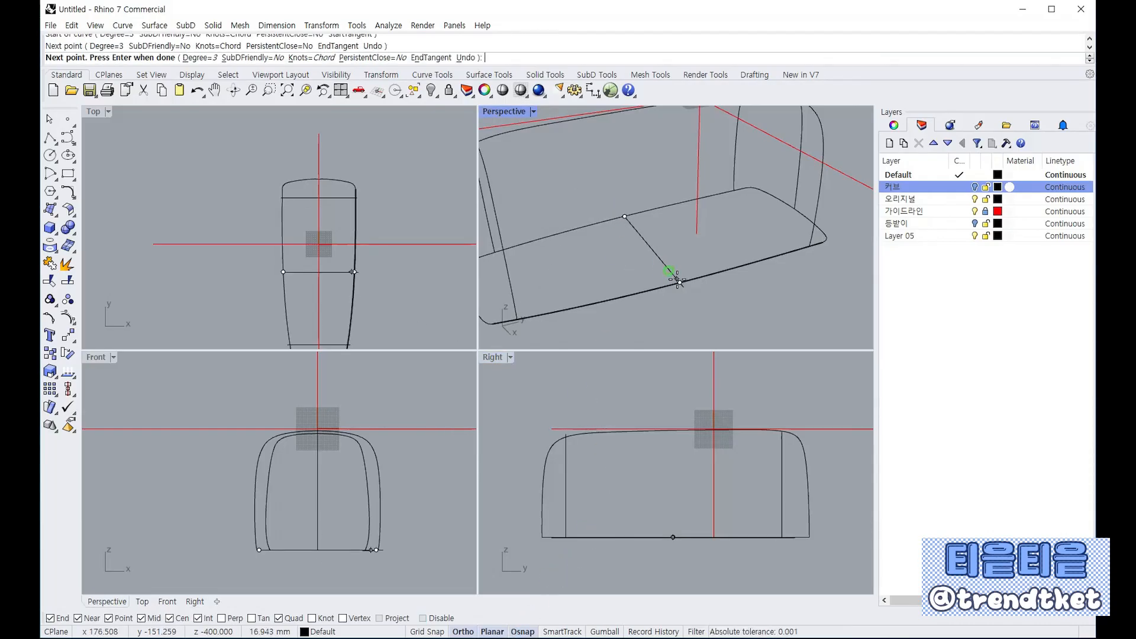
key("Return")
Show the new cross curve's control points, raise its two inner points to just below the existing arch tops, and disable object snaps
left_click(661, 256)
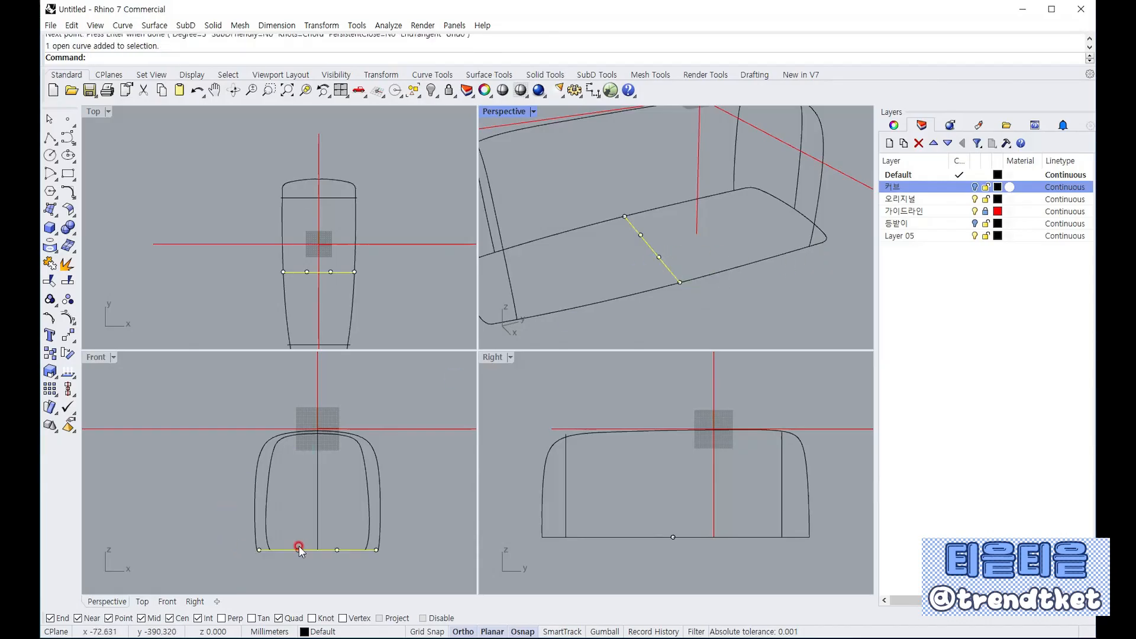
left_click(71, 352)
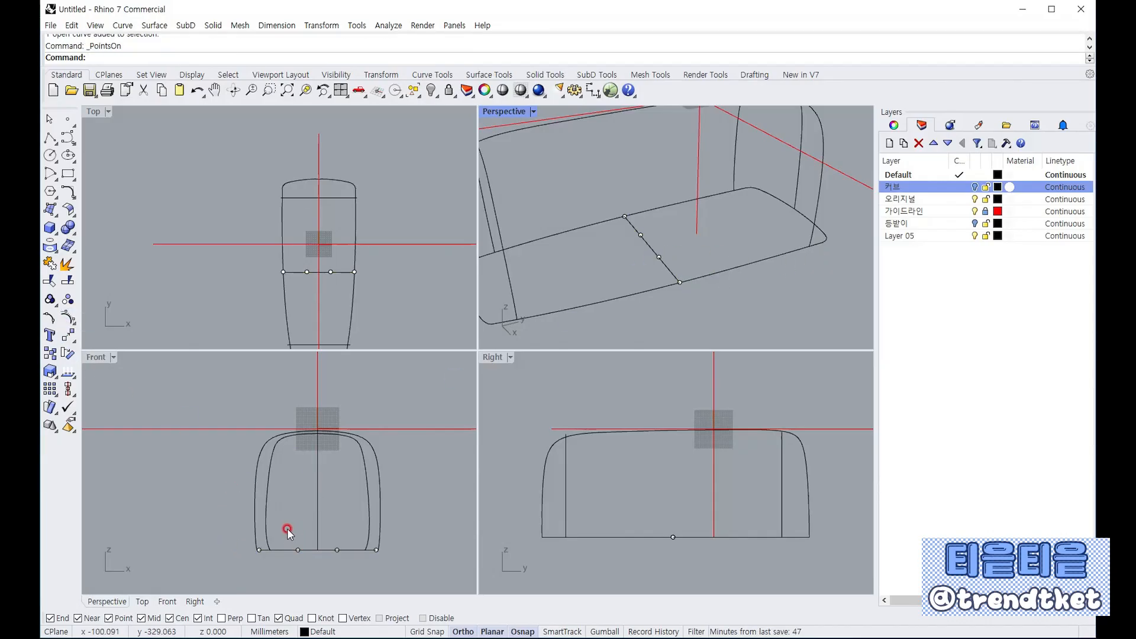
left_click_drag(287, 529, 344, 411)
scroll(342, 562, "up", 3)
right_click_drag(344, 411, 376, 474)
left_click_drag(359, 480, 359, 402)
left_click(523, 630)
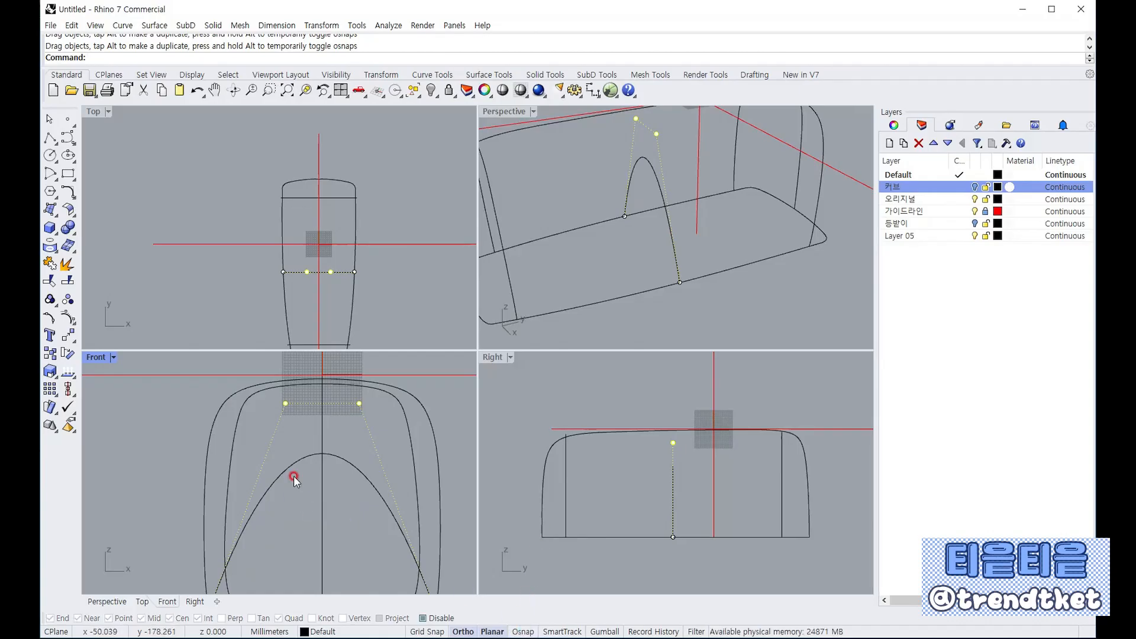
Raise the middle arch's two upper control points further, to above the tops of the existing arches
right_click_drag(343, 473, 317, 440)
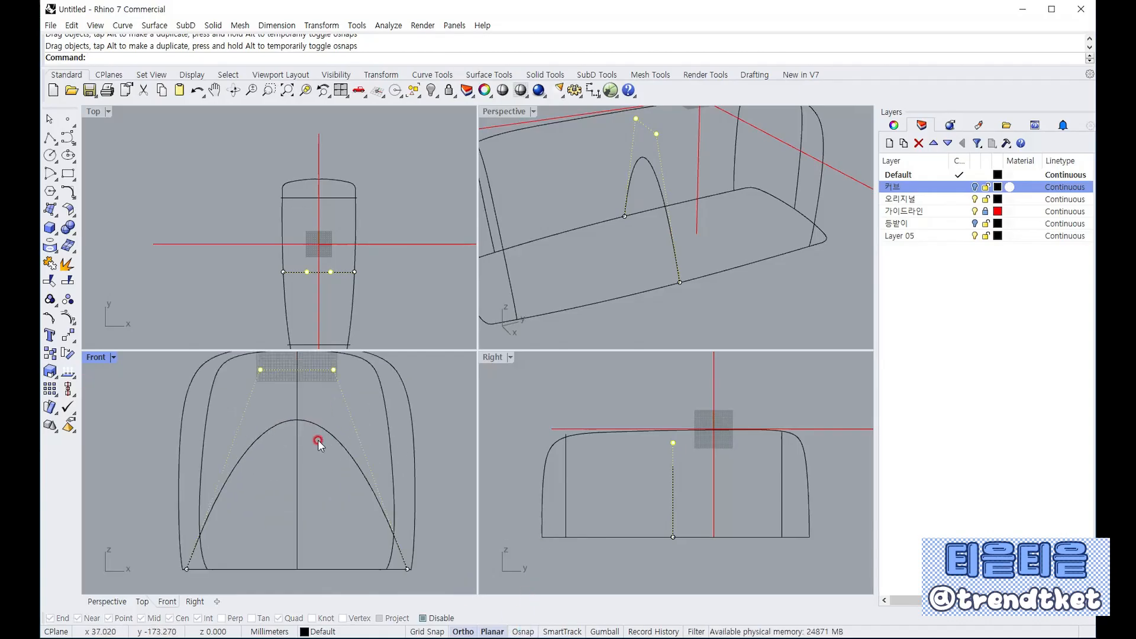
double_click(101, 357)
scroll(438, 423, "down", 3)
left_click(462, 264)
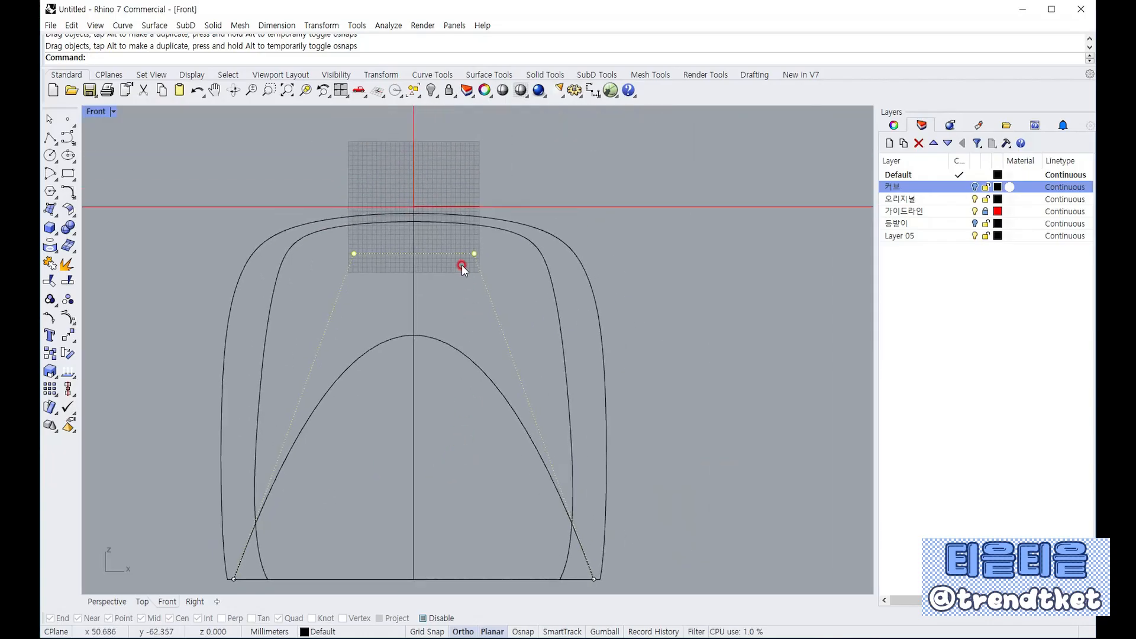
left_click_drag(475, 255, 475, 170)
Open the Rebuild settings for the new middle arch curve
left_click(455, 292)
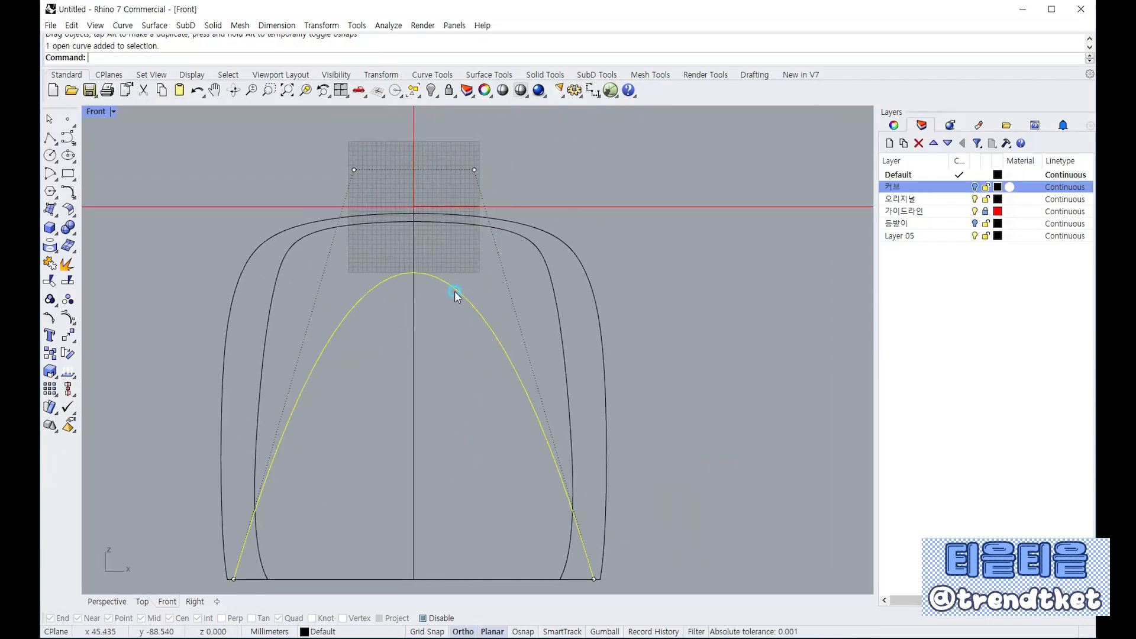
left_click(69, 193)
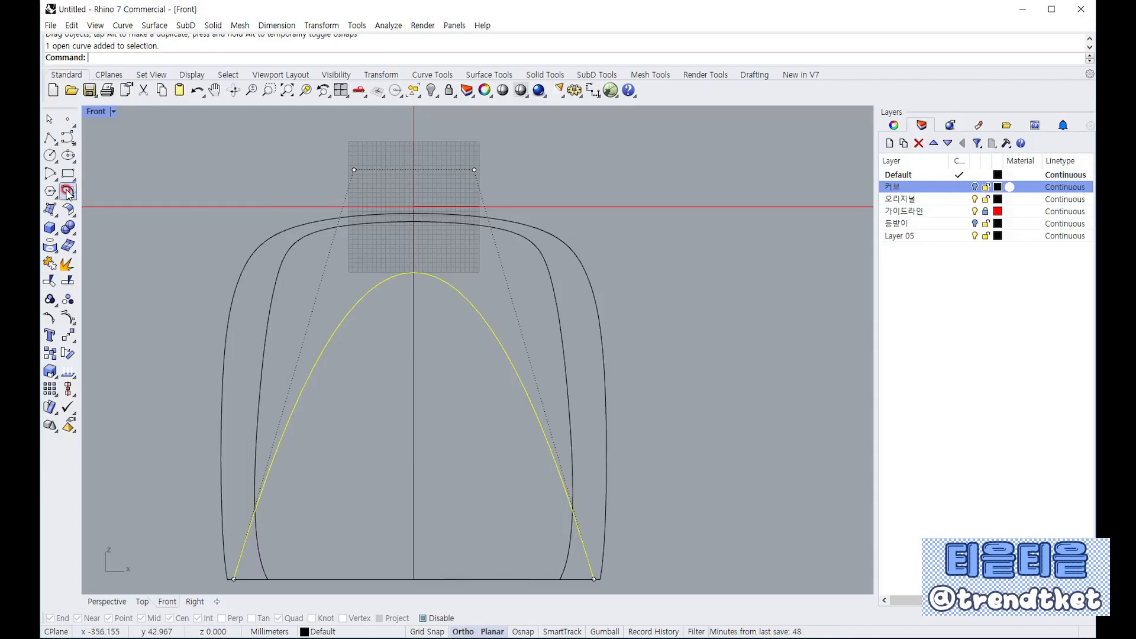
left_click(230, 216)
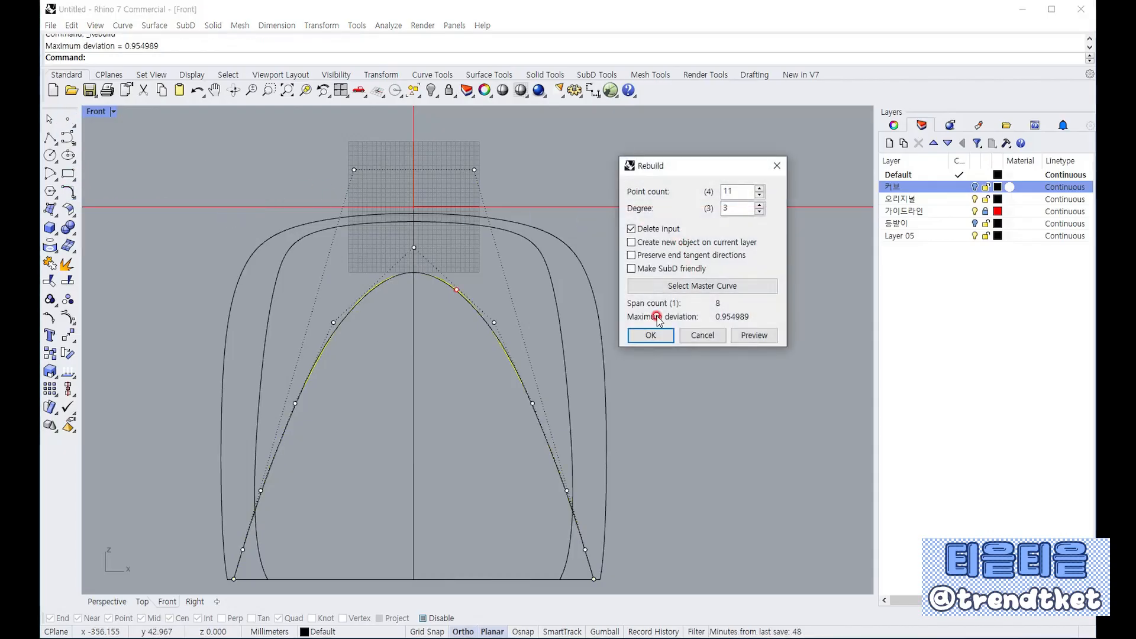
Rebuild the middle section curve with 11 points at degree 3 and raise its shoulder and side control-point pairs to round the arch
left_click(650, 336)
left_click_drag(313, 308, 496, 246)
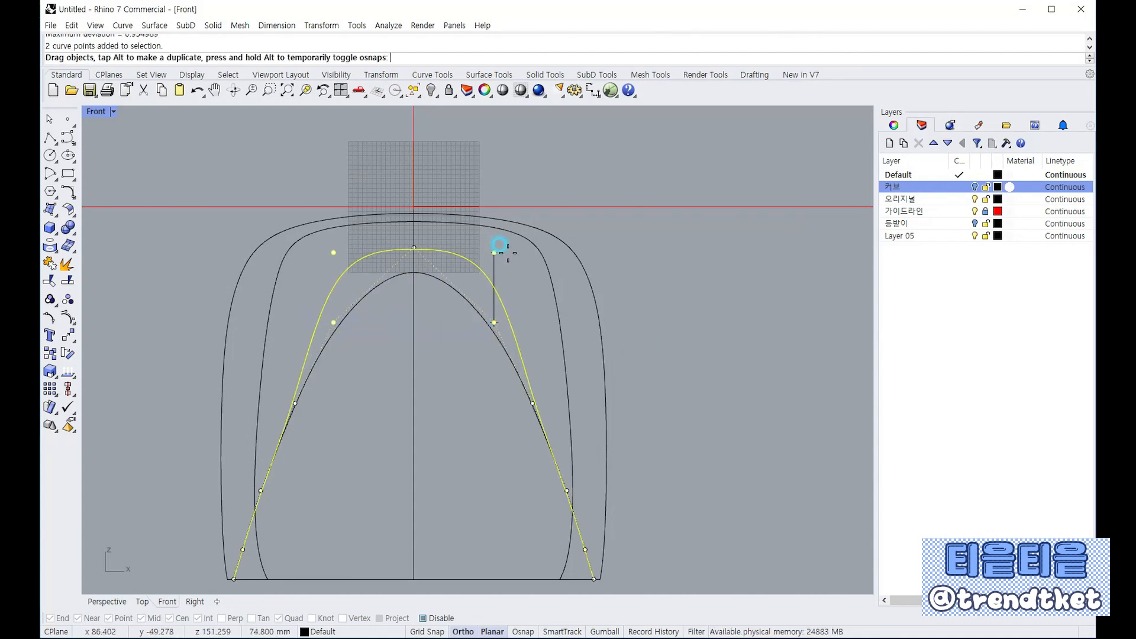
left_click(382, 317)
left_click_drag(234, 369, 534, 313)
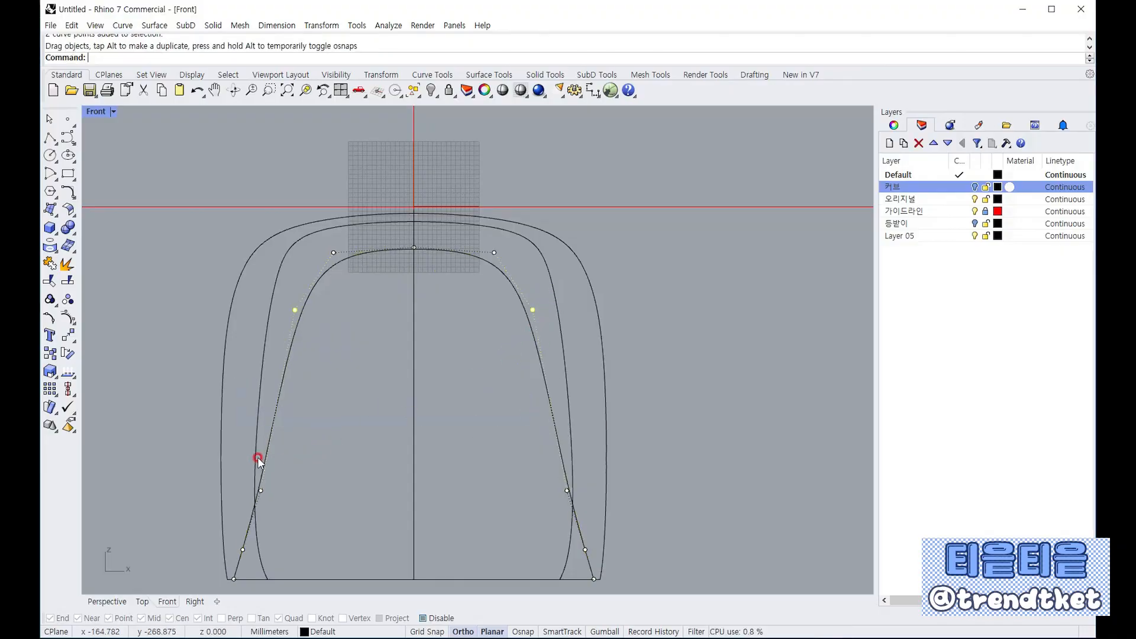
left_click_drag(237, 457, 567, 347)
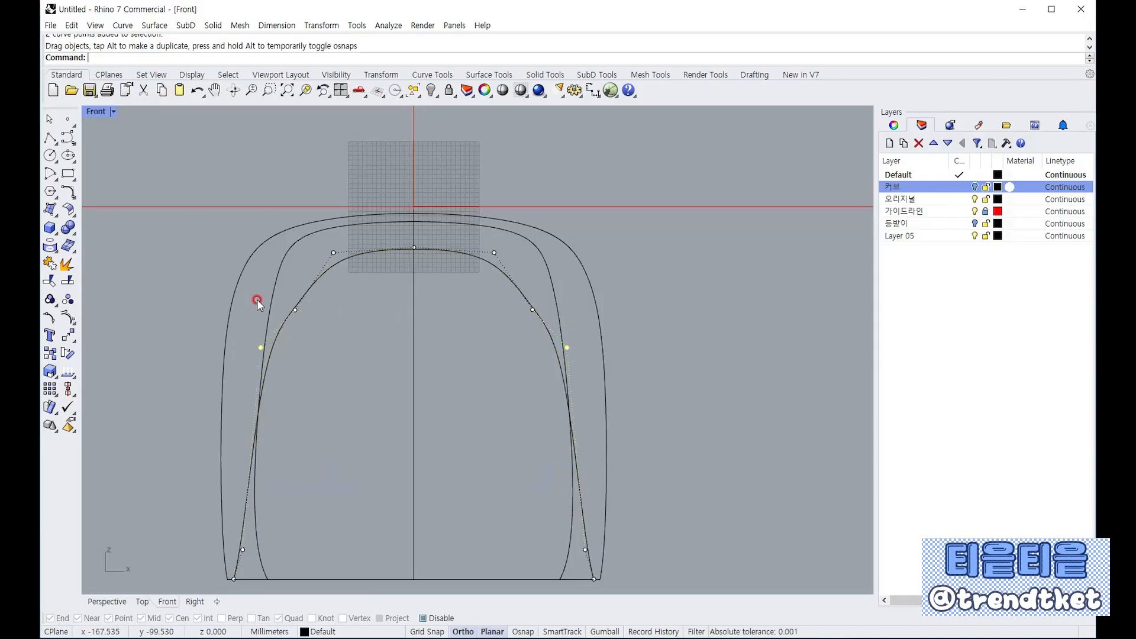
Undo the stray drag and raise the rebuilt arch's shoulder control-point pair closer to its top points
left_click_drag(235, 294, 542, 320)
key("ctrl+z")
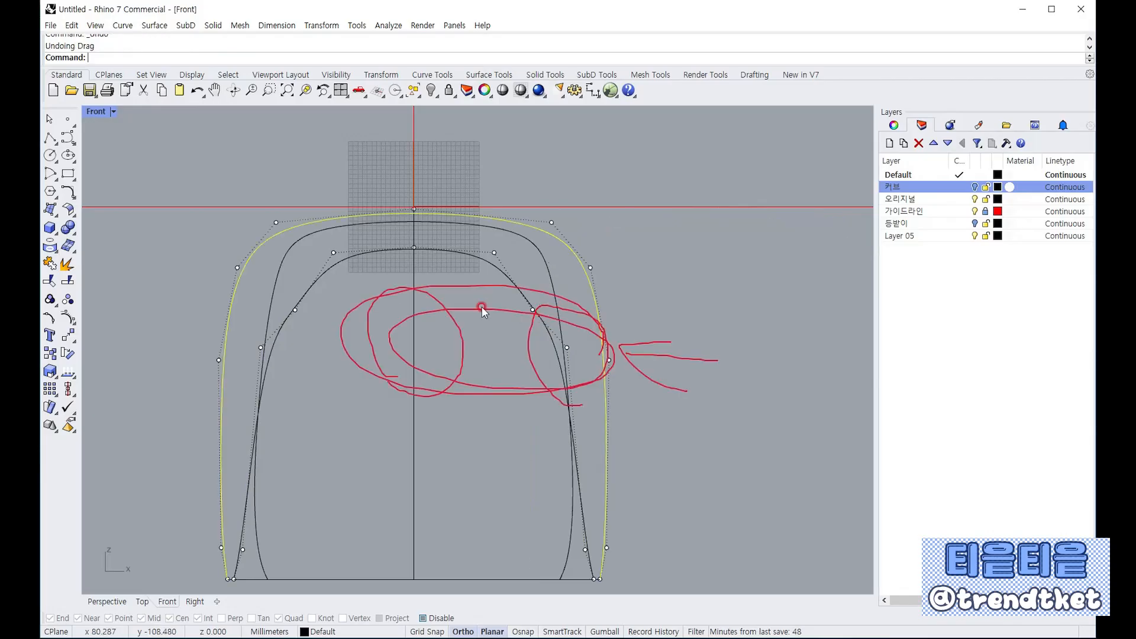
key("Escape")
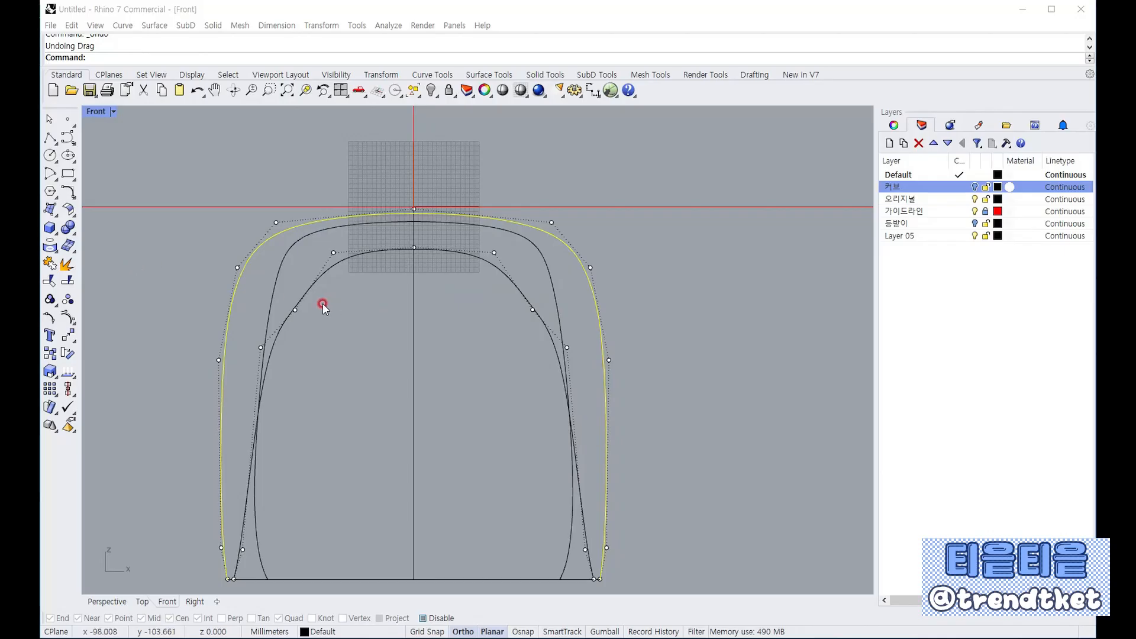
left_click(249, 293)
left_click_drag(245, 291, 536, 270)
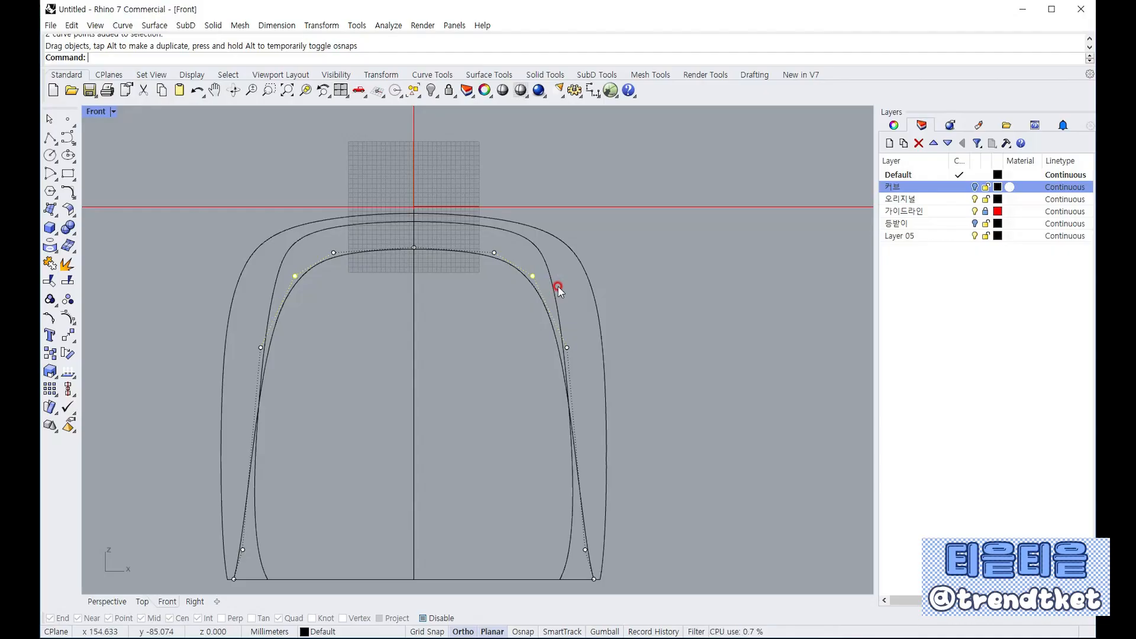
Widen the arch's four upper control points horizontally with Scale 1D from base point 0
left_click_drag(176, 247, 575, 294)
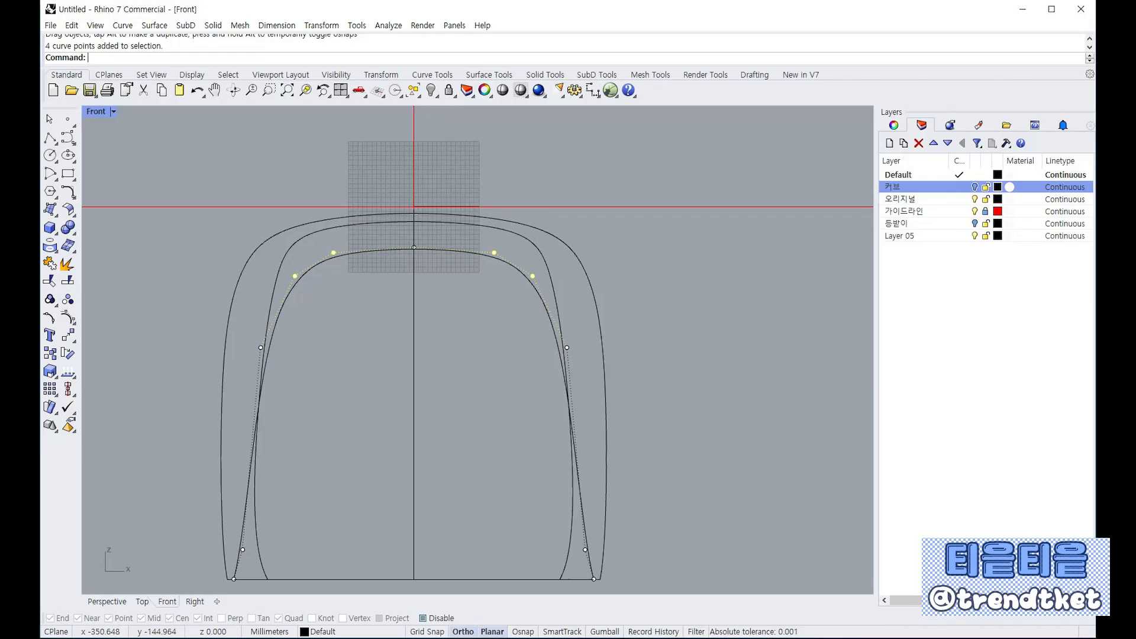
left_click(56, 376)
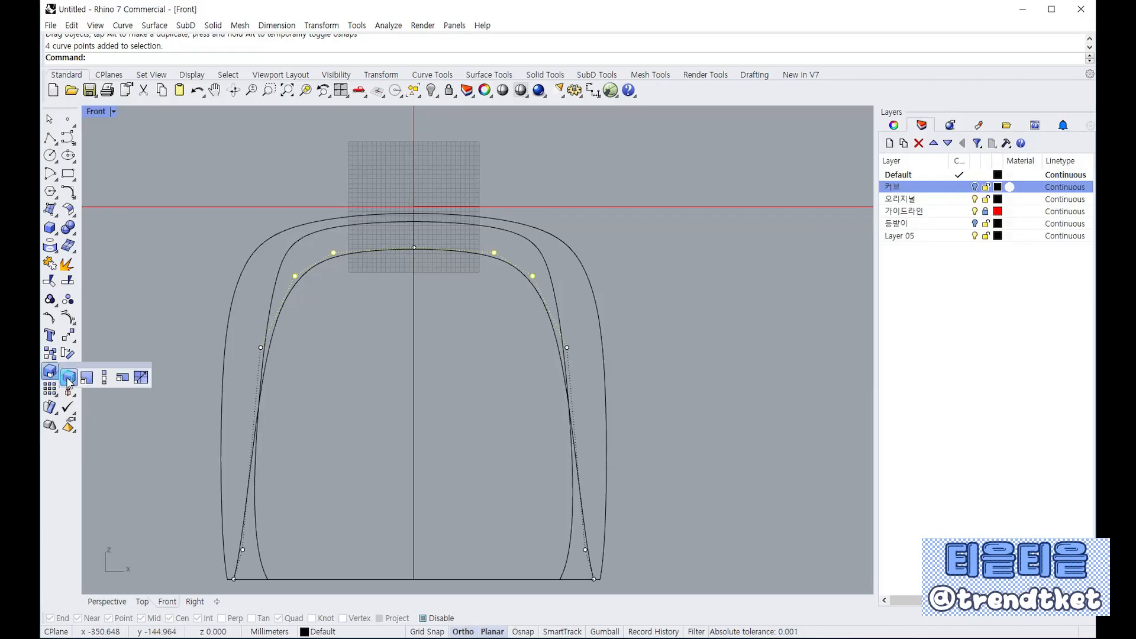
left_click(104, 378)
type("0")
key("Return")
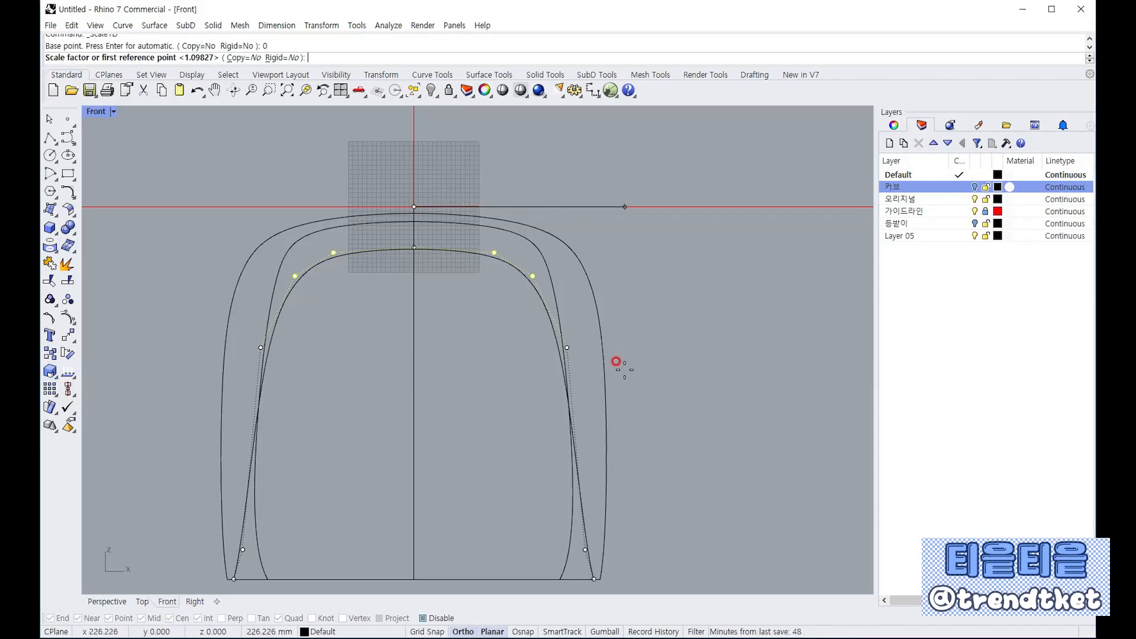
left_click(628, 312)
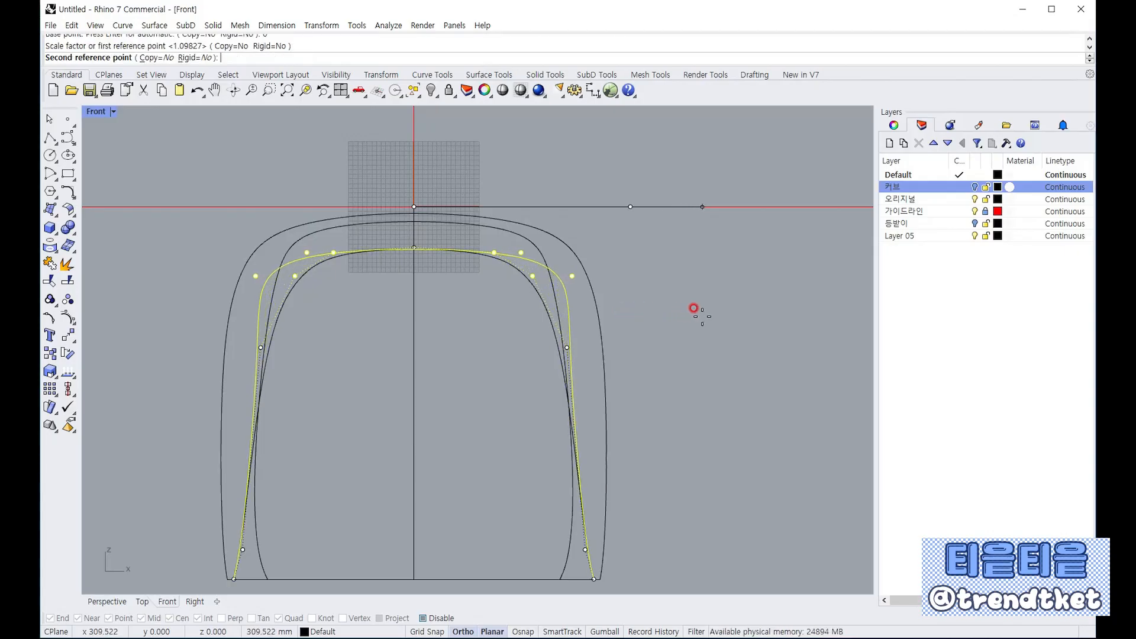
left_click(693, 308)
Widen the arch's middle pair of side control points horizontally with Scale 1D from base point 0
left_click_drag(199, 339, 604, 379)
key("Return")
type("0")
key("Return")
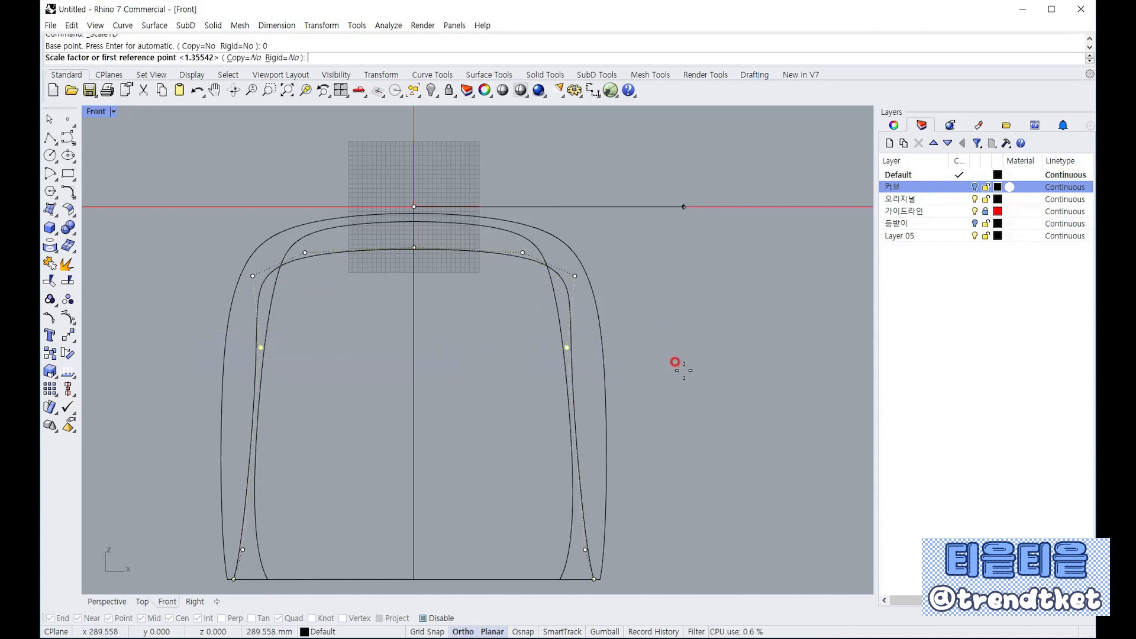
left_click(666, 362)
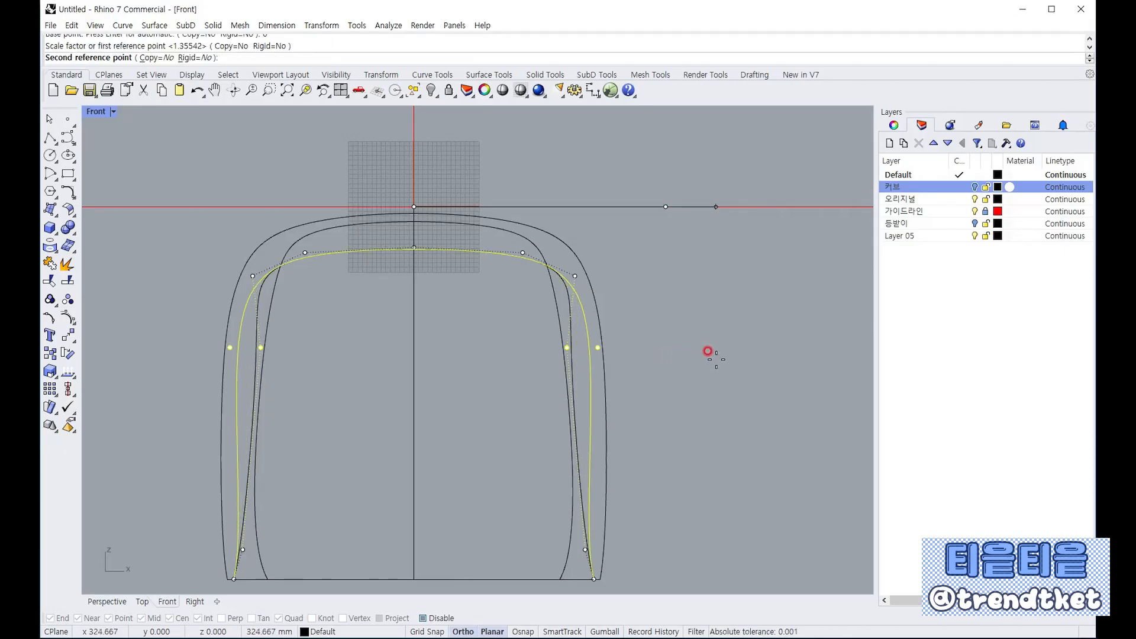
left_click(708, 352)
Widen the arch's lowest side control points above the base slightly with Scale 1D from base point 0
left_click_drag(187, 534, 632, 561)
right_click(661, 520)
key("Return")
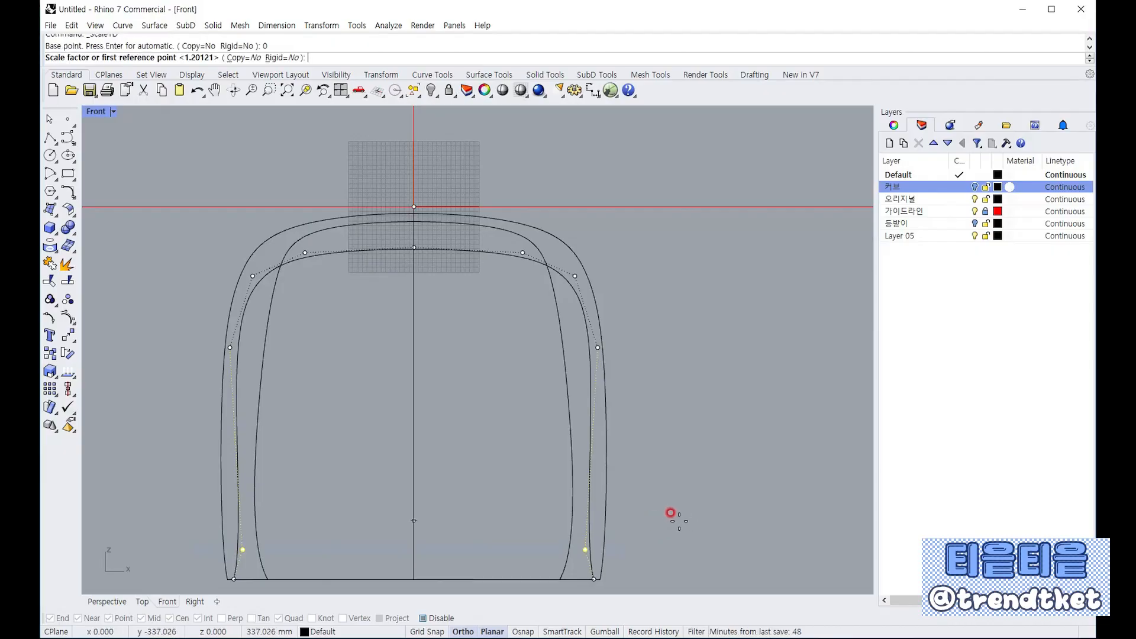
left_click(658, 420)
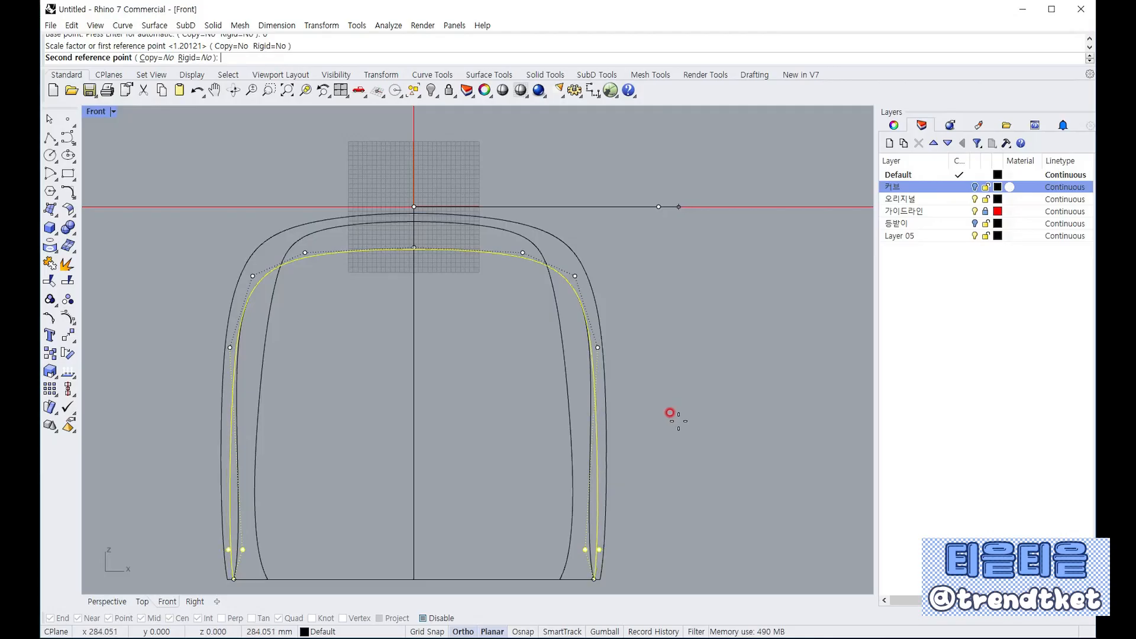
left_click(671, 413)
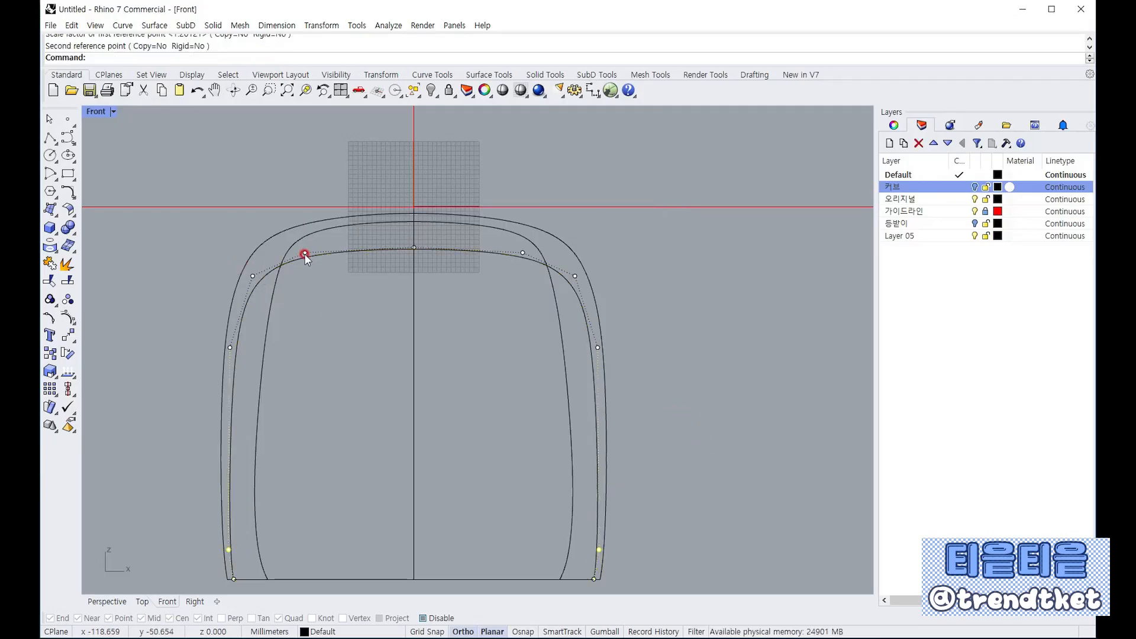
Raise the middle arch's five top control points together to just below the top of the outermost arch
left_click(311, 233)
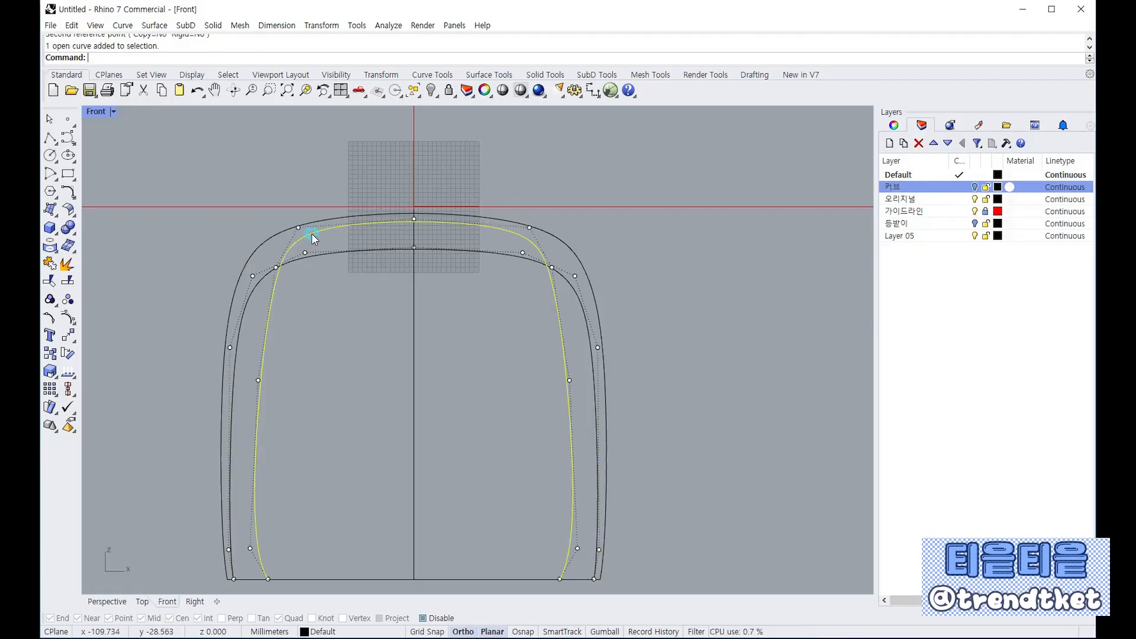
key("Escape")
left_click(271, 237)
key("Escape")
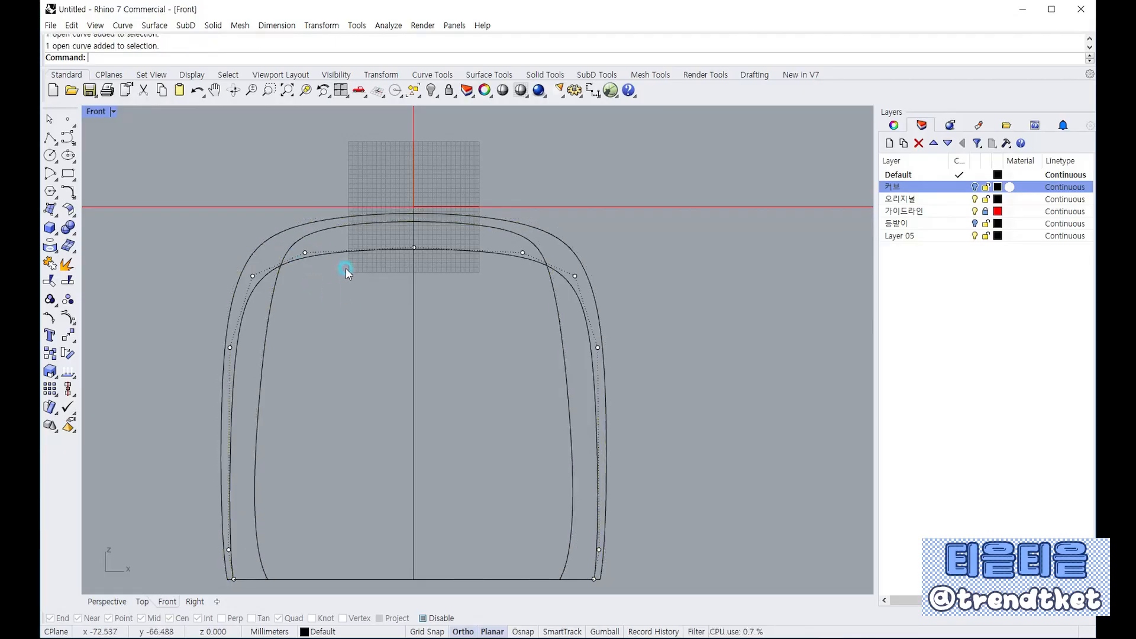
left_click_drag(182, 240, 602, 279)
left_click_drag(523, 249, 523, 221)
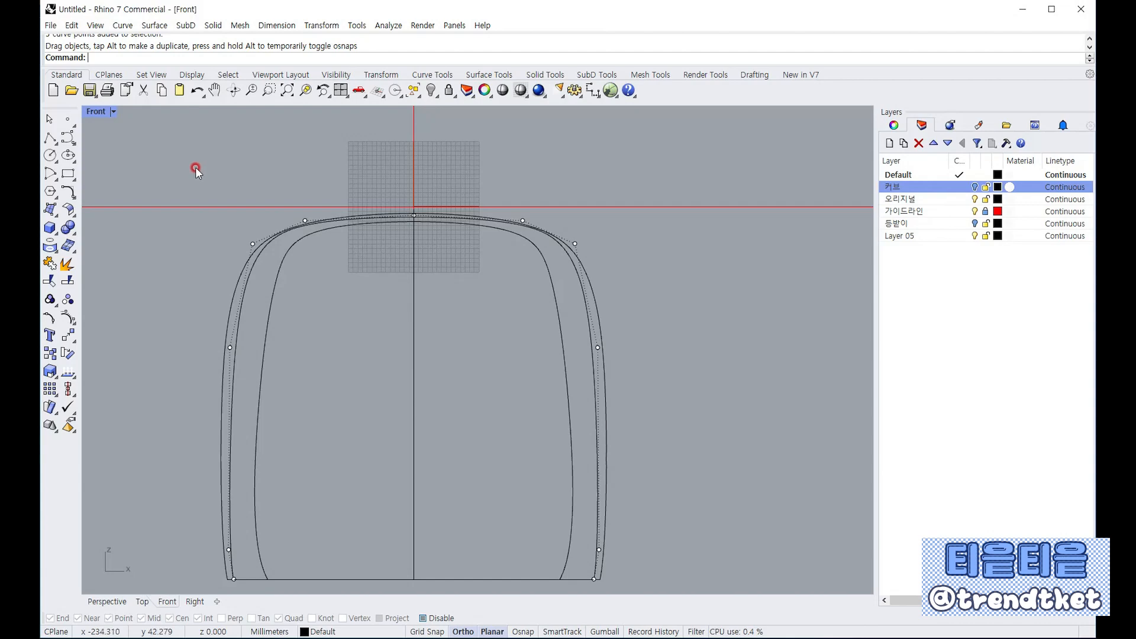
Start a curve network surface in the Perspective view and select the three arch sections and both curved base ends
double_click(96, 111)
right_click_drag(647, 179, 515, 118)
double_click(513, 112)
right_click_drag(474, 289, 524, 312)
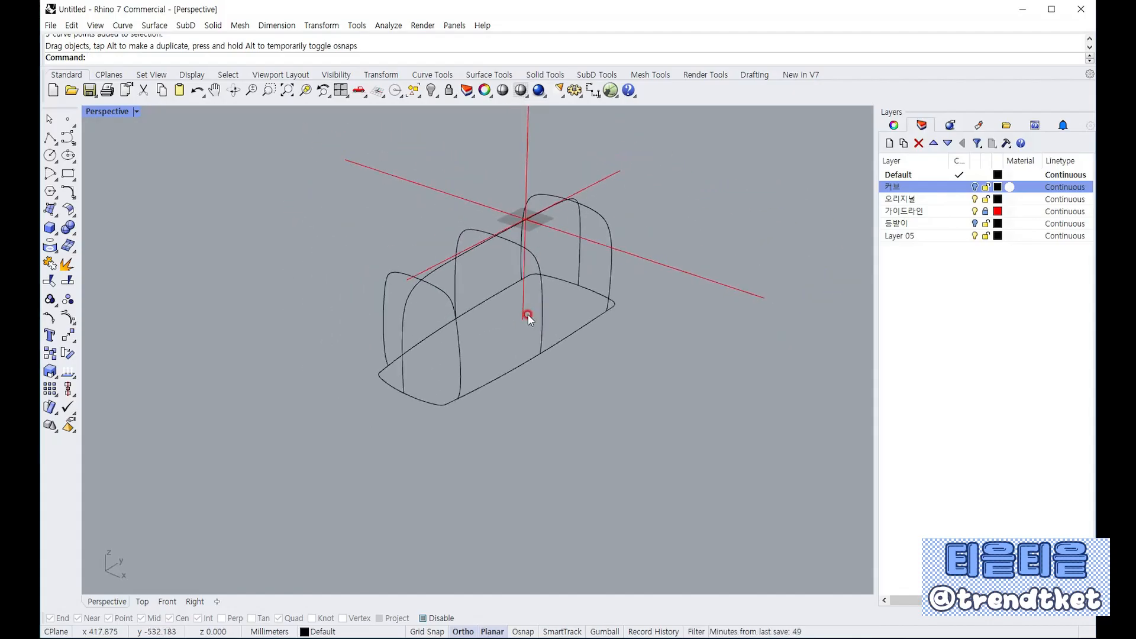
scroll(535, 257, "up", 1)
left_click(50, 210)
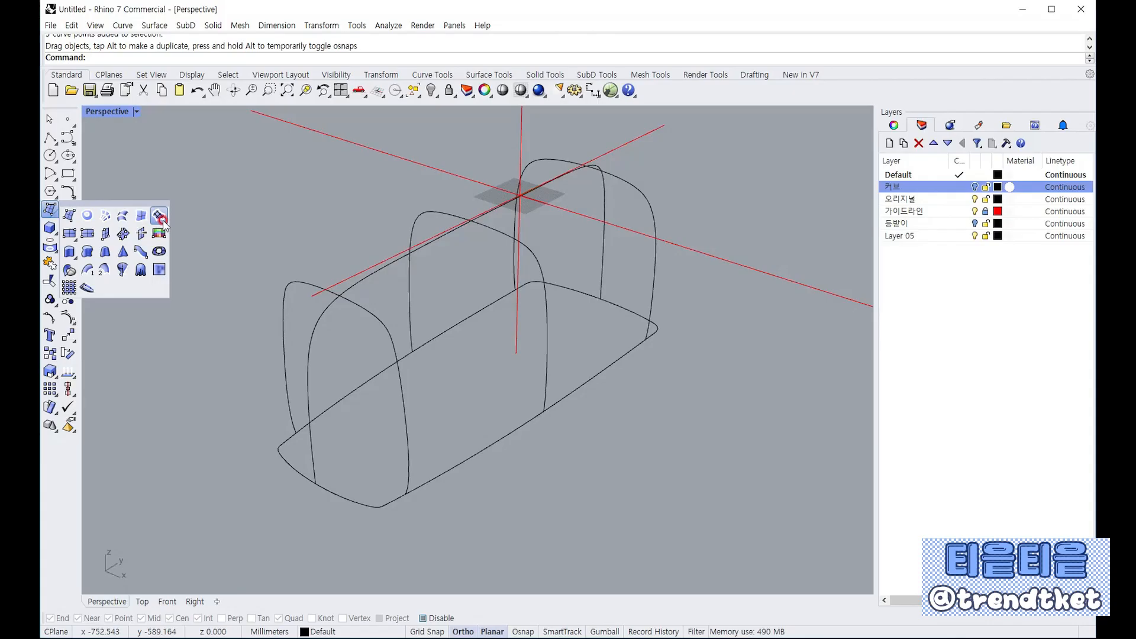
left_click(99, 221)
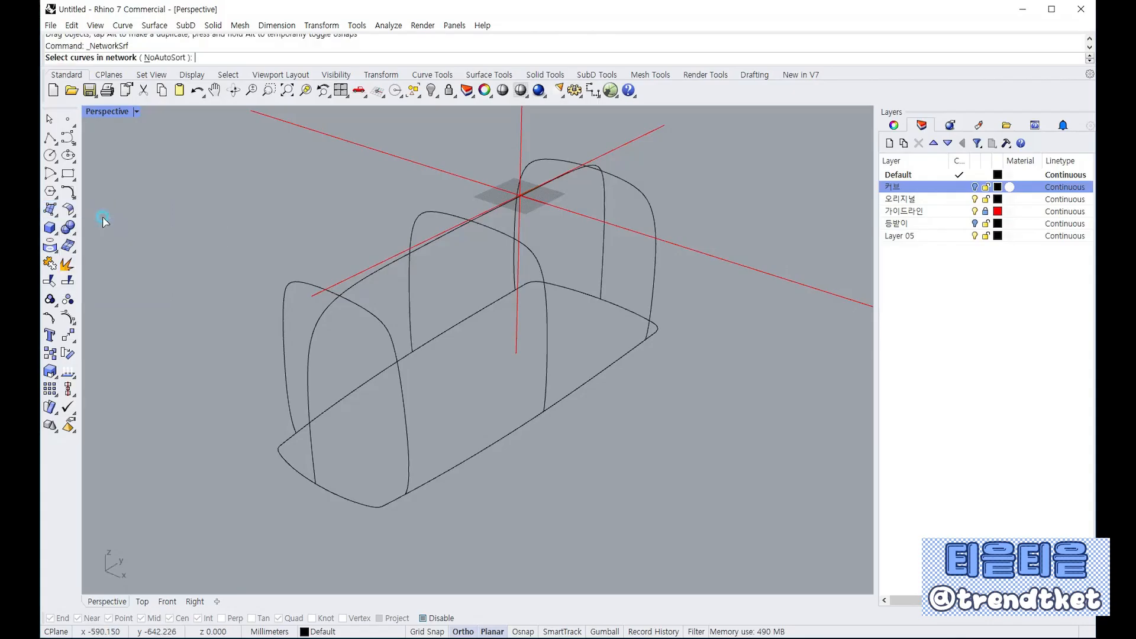
left_click(330, 494)
left_click(393, 338)
left_click(521, 251)
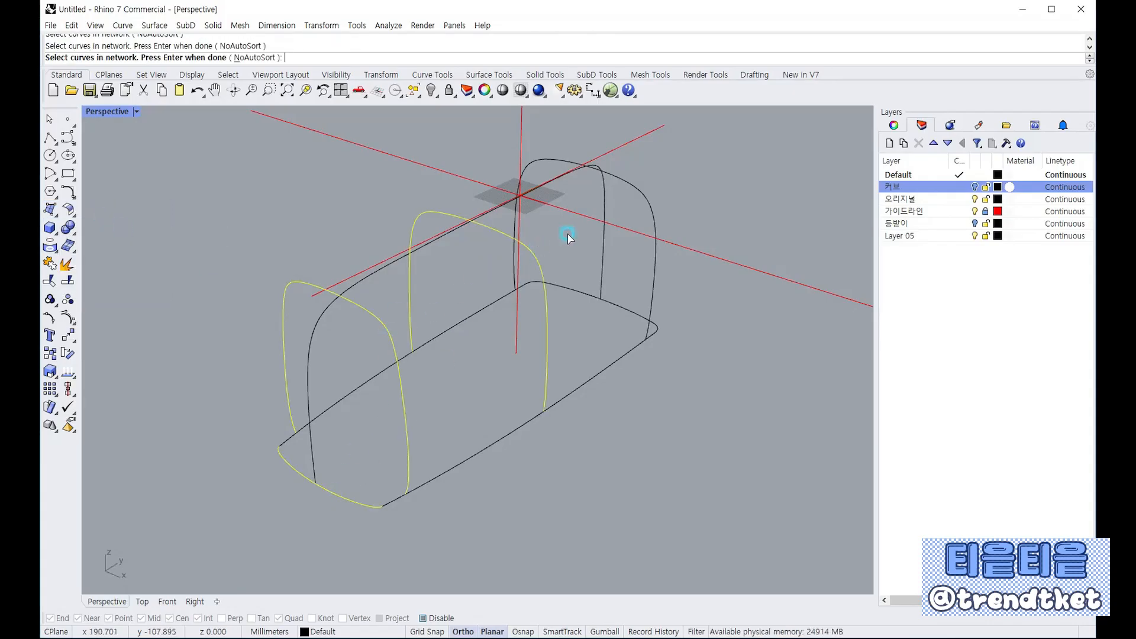
left_click(648, 196)
left_click(632, 311)
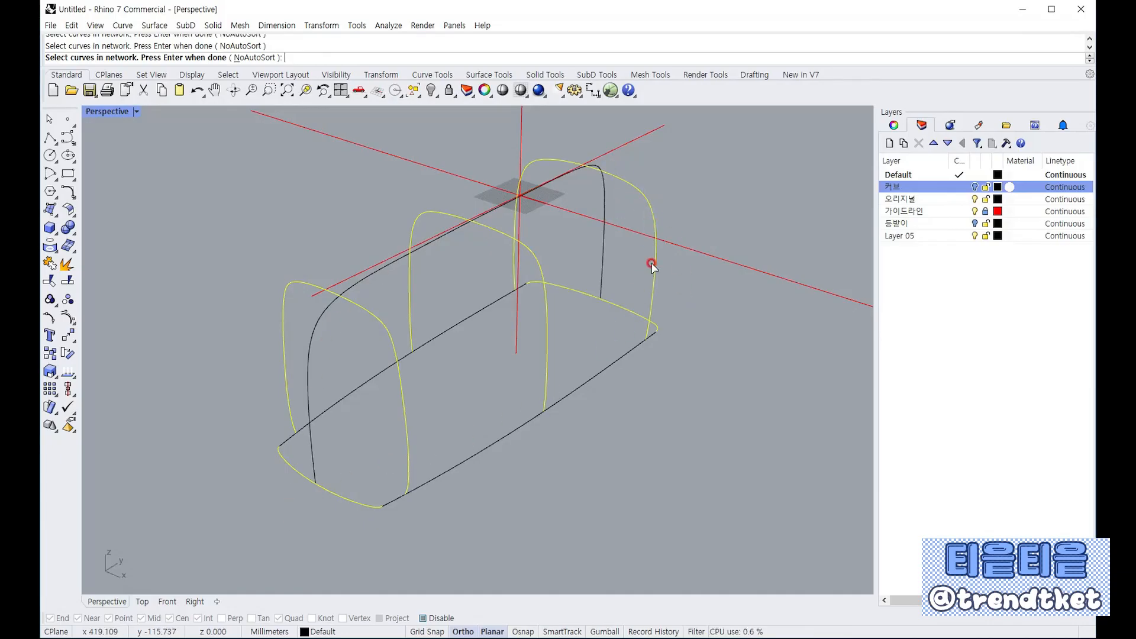
Add the two long base curves and the central lengthwise curve, and create the network surface with Position edge matching
left_click(478, 445)
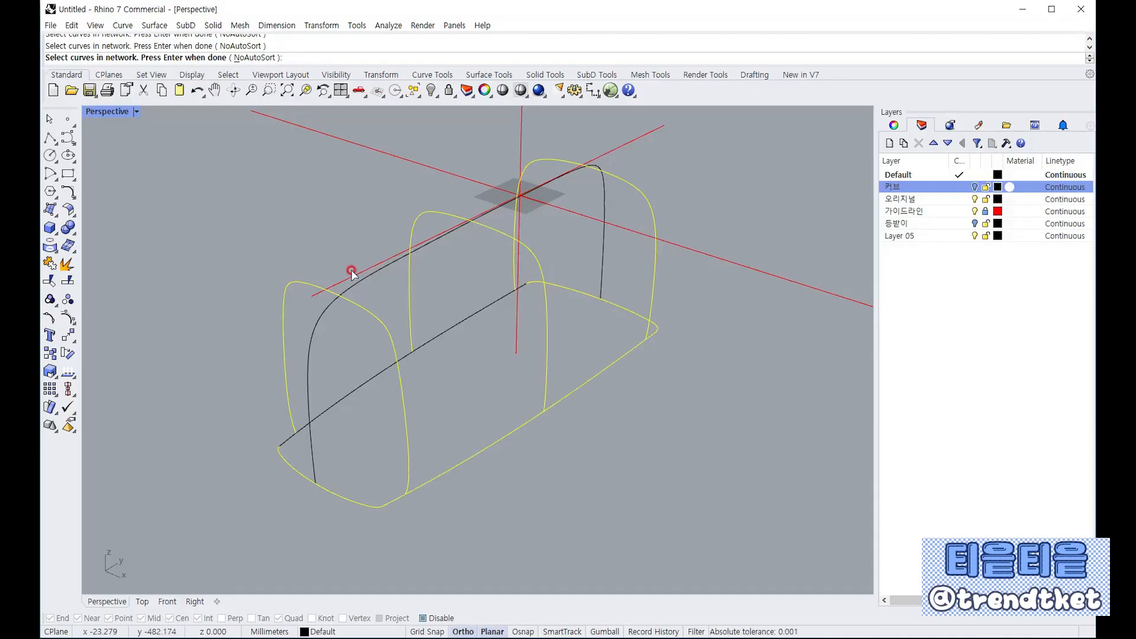
left_click(360, 292)
left_click(339, 406)
key("Return")
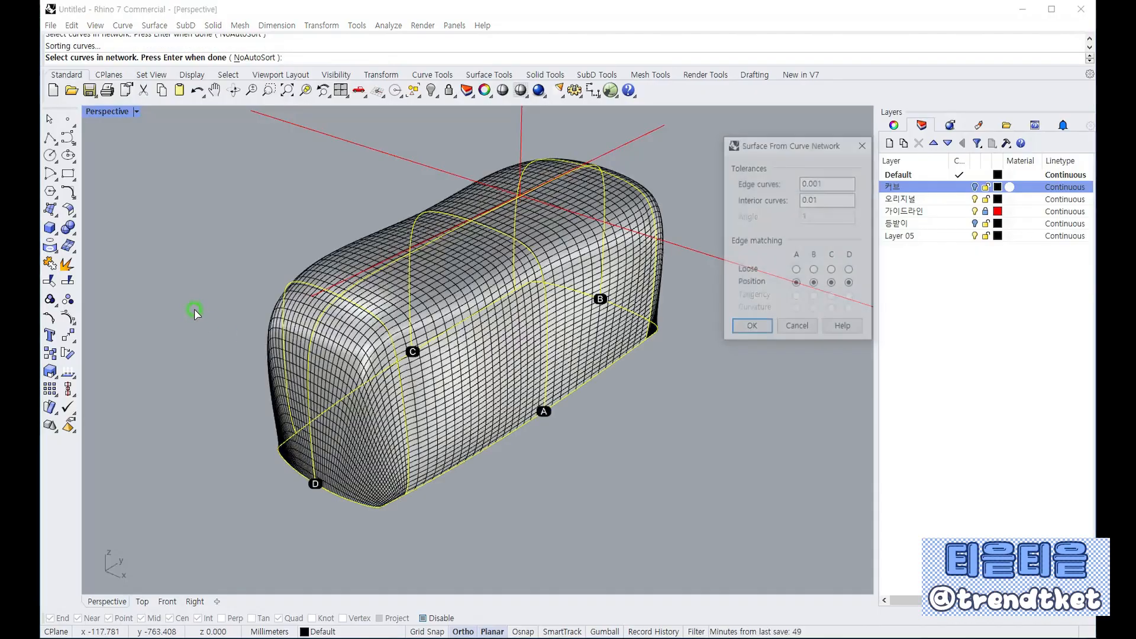
right_click_drag(618, 304, 583, 365)
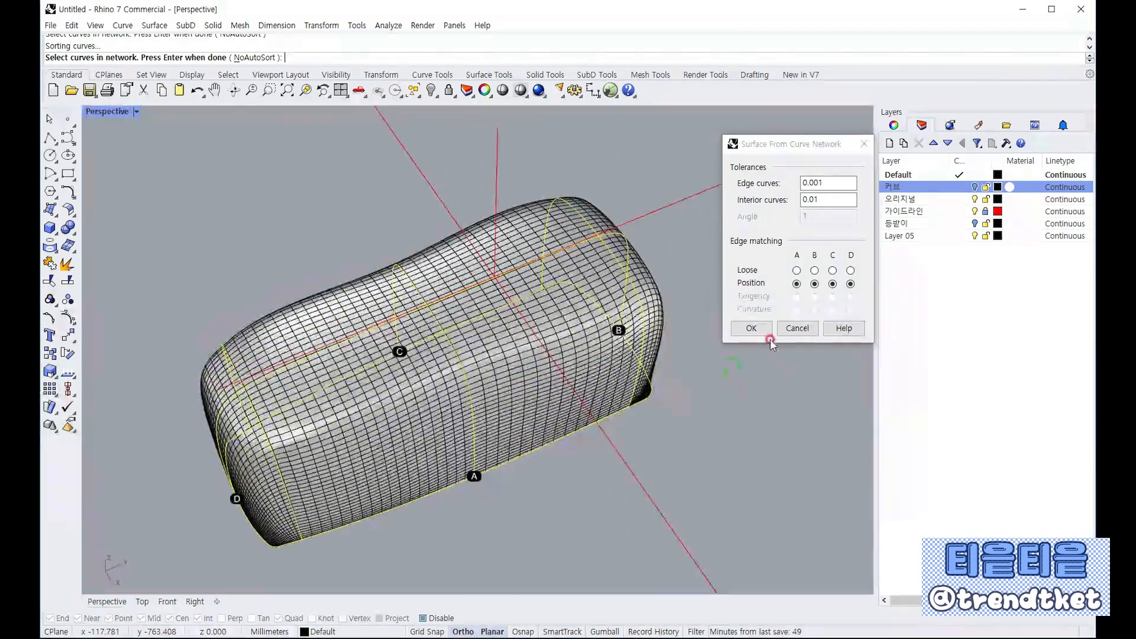
left_click(750, 330)
Inspect the network surface from another angle and delete it, keeping the curves
right_click_drag(750, 334, 414, 278)
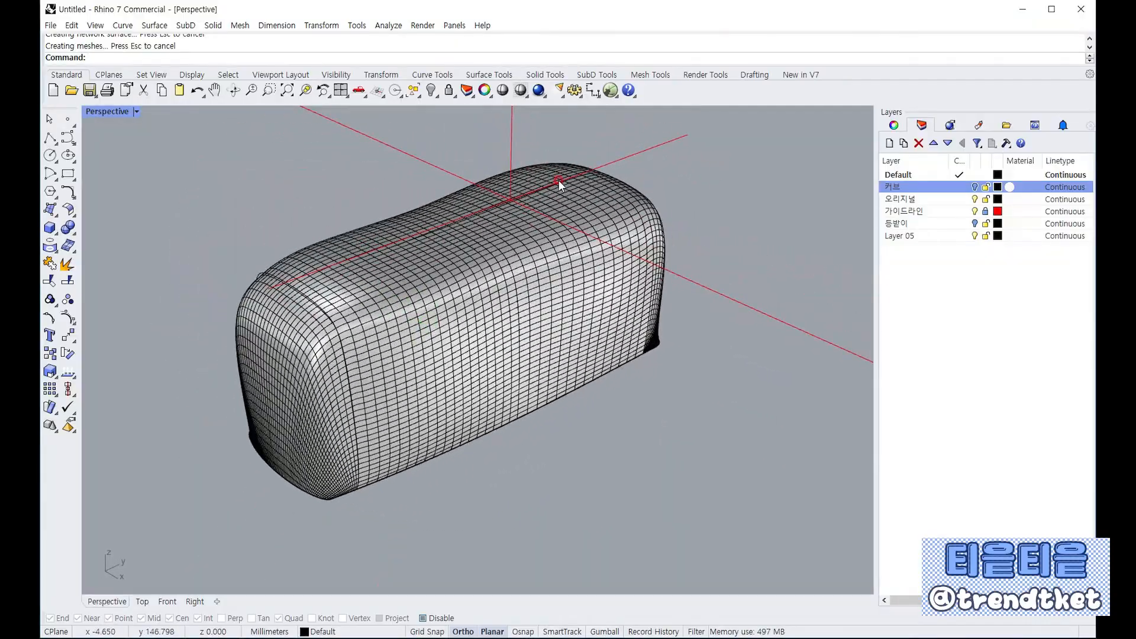
left_click(421, 301)
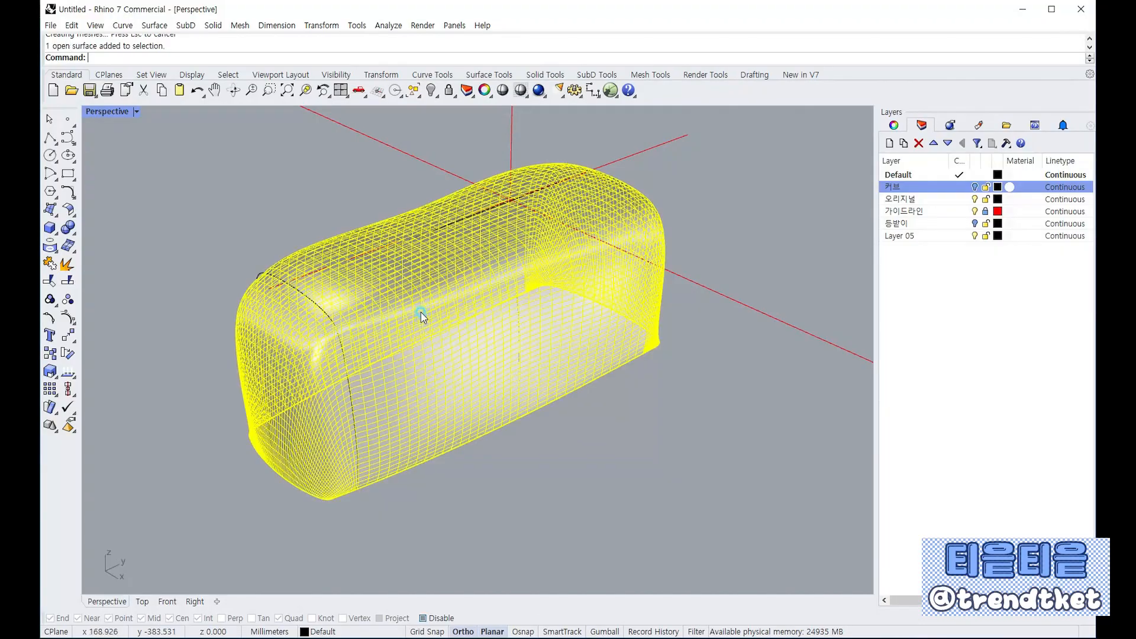
key("Delete")
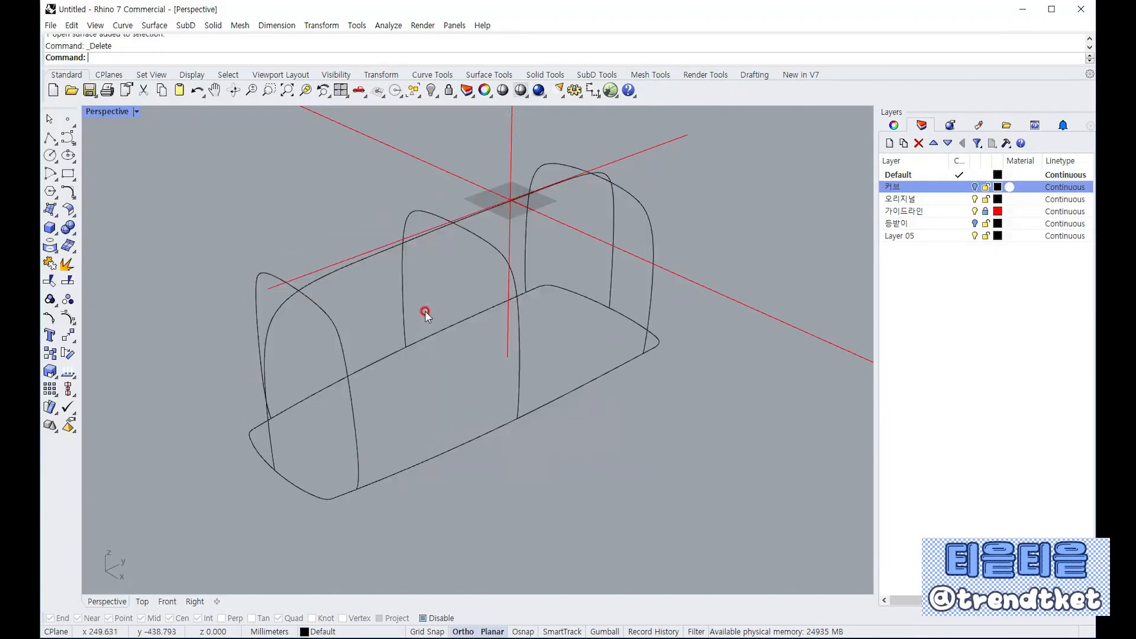
Show the middle arch's control points and lower its top center point in the Front view to form a central dip
left_click(471, 248)
double_click(106, 113)
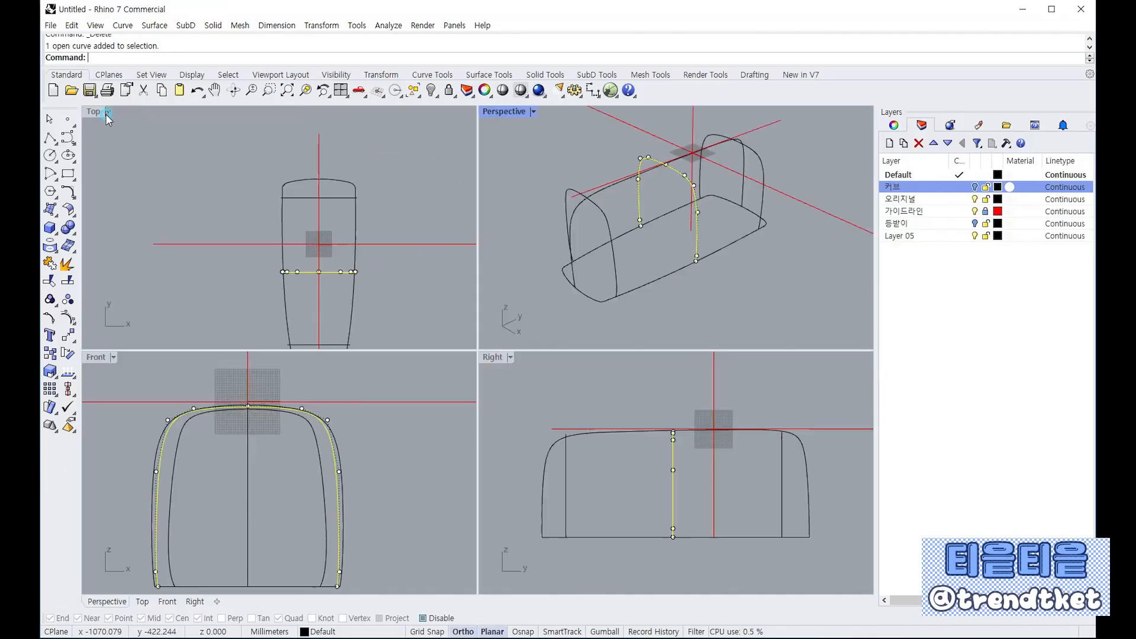
scroll(230, 418, "up", 5)
key("Escape")
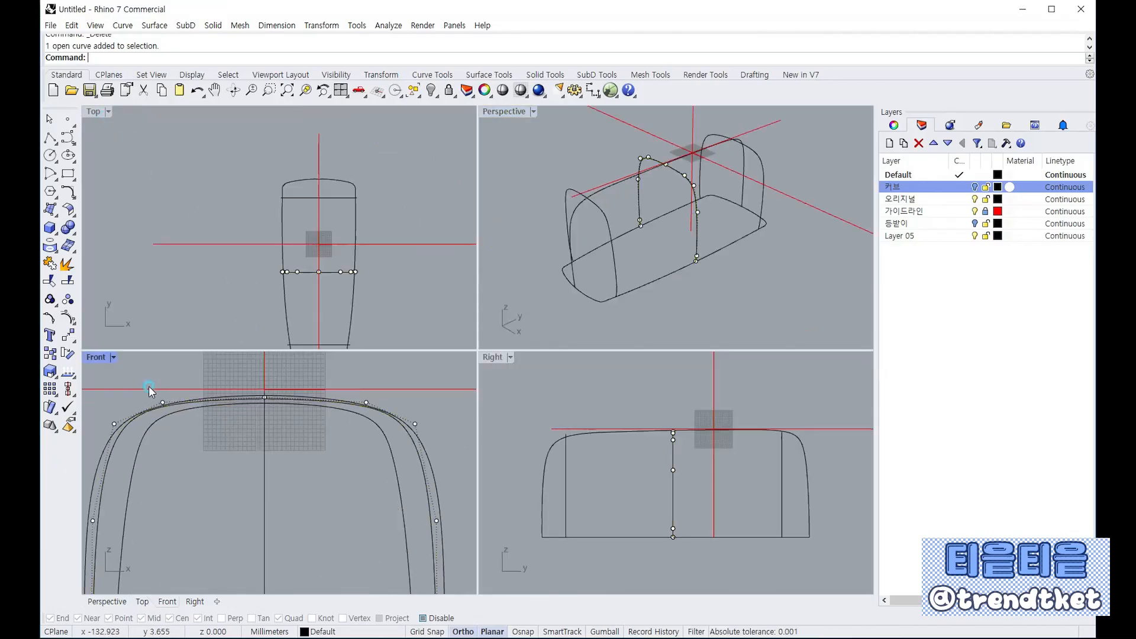
left_click(134, 421)
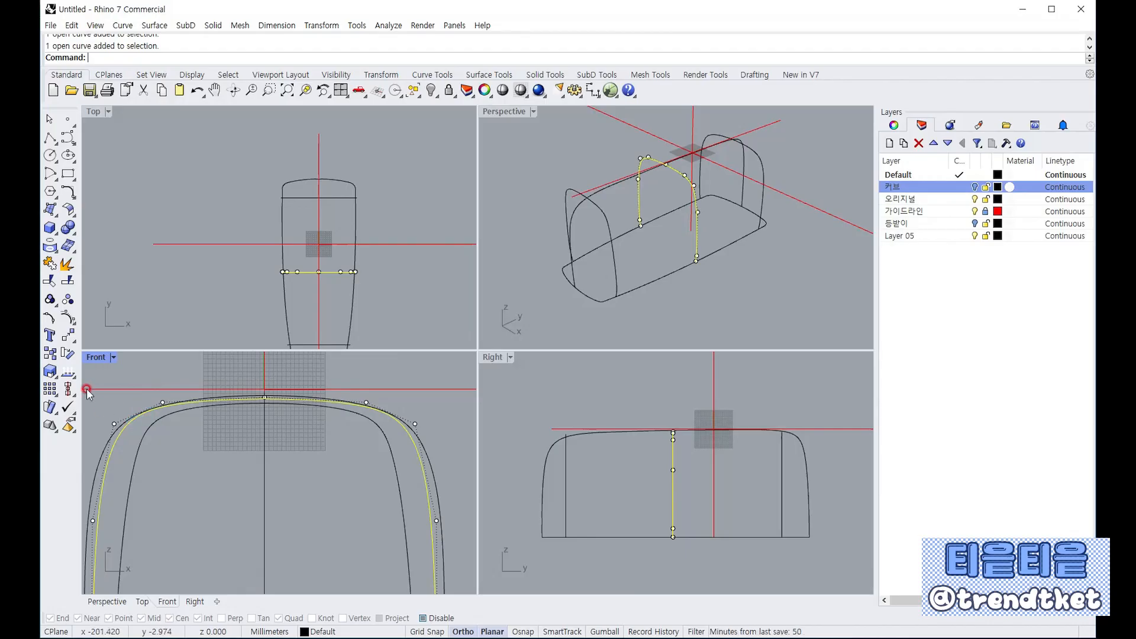
left_click(68, 317)
right_click_drag(209, 431, 243, 422)
scroll(222, 412, "down", 2)
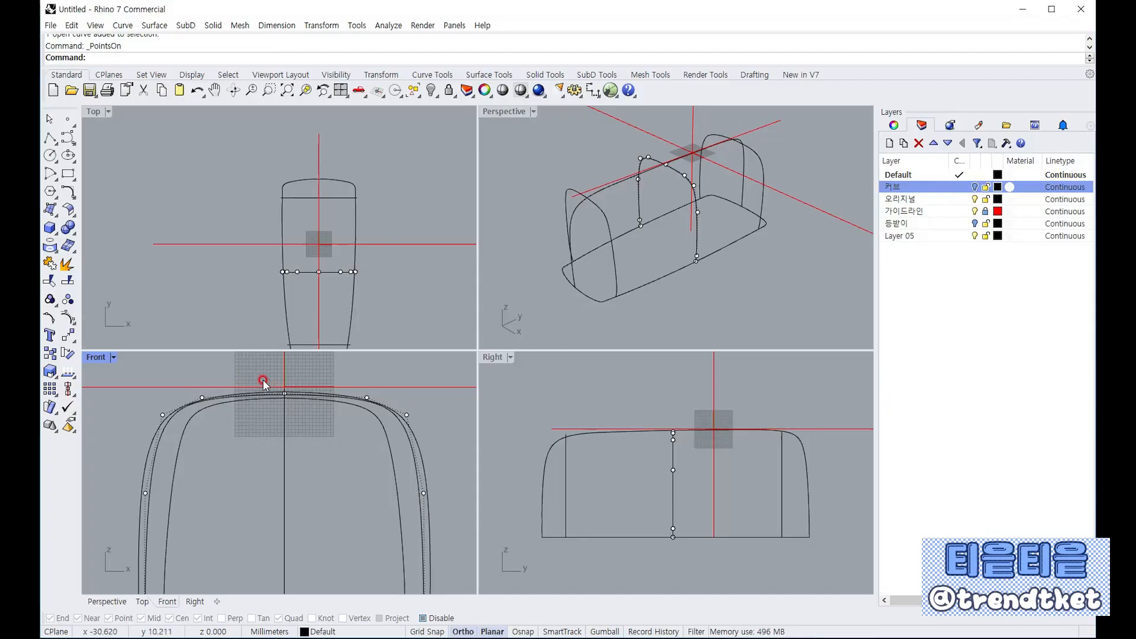
left_click(285, 394)
left_click_drag(286, 398, 285, 433)
left_click(346, 449)
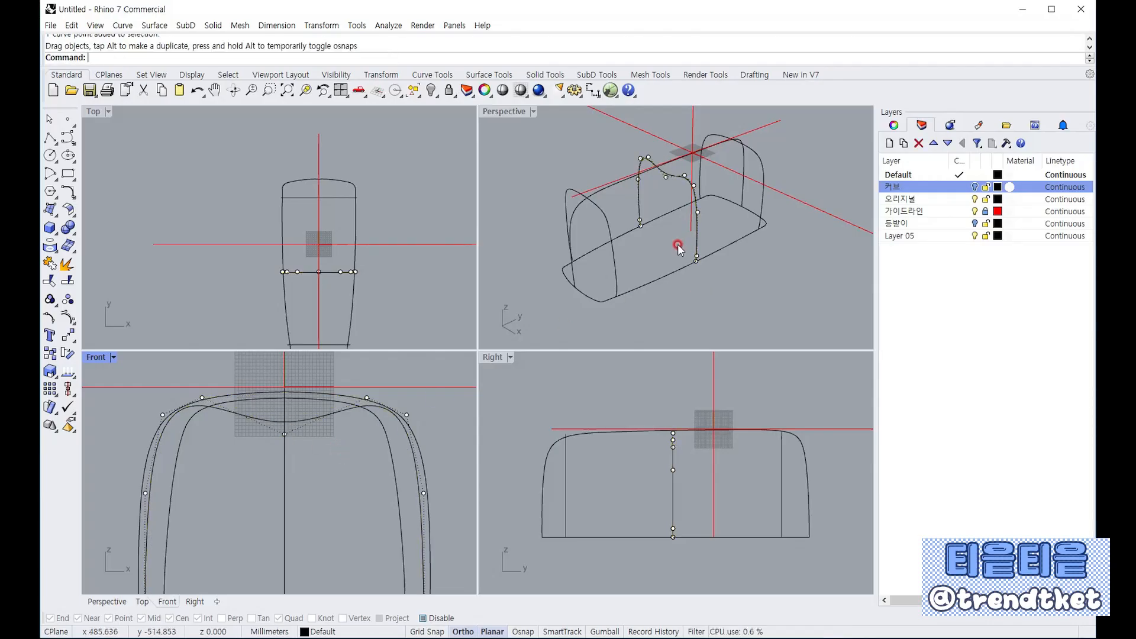
right_click_drag(677, 246, 632, 190)
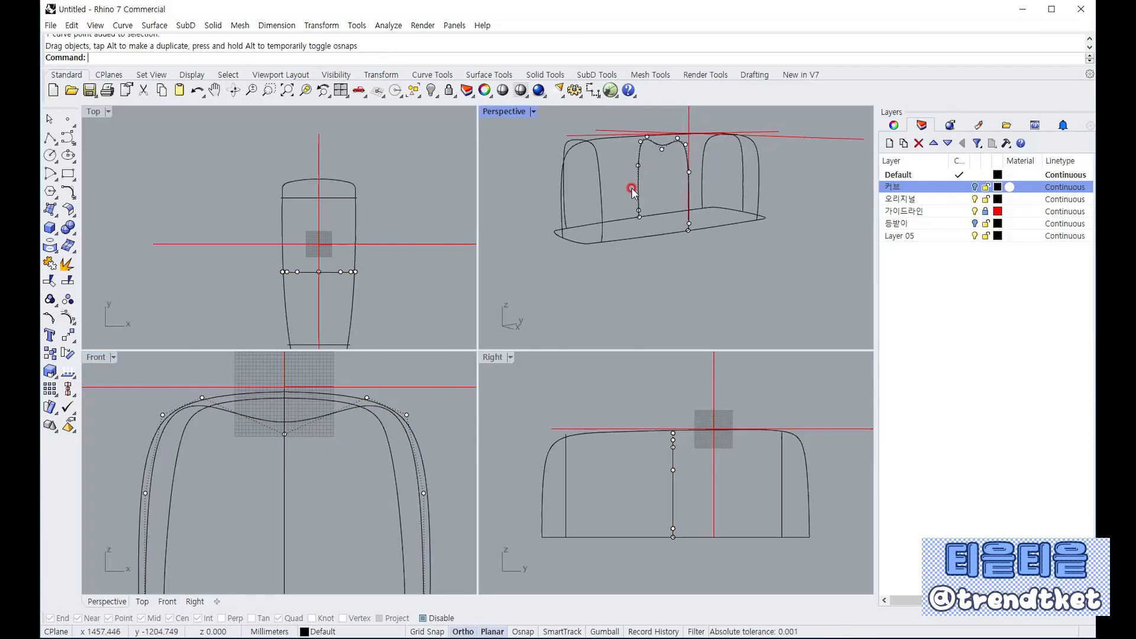
Maximize the Perspective view and examine how the central lengthwise curve relates to the dipped middle arch
key("Escape")
double_click(514, 112)
right_click_drag(515, 173, 471, 274)
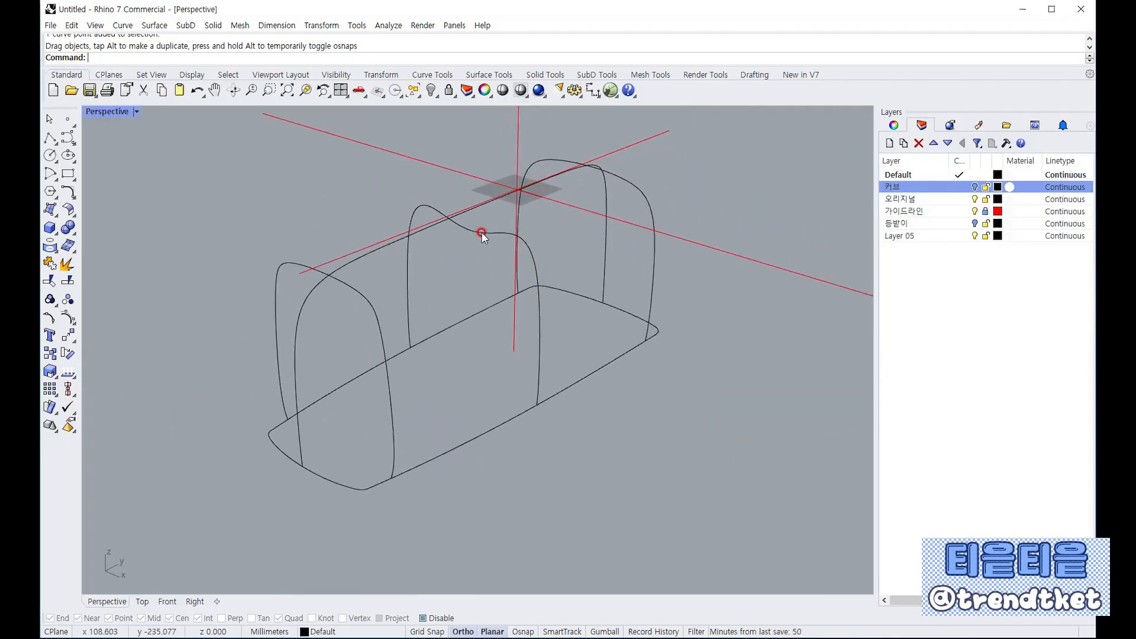
left_click(482, 232)
left_click(460, 255)
left_click(377, 249)
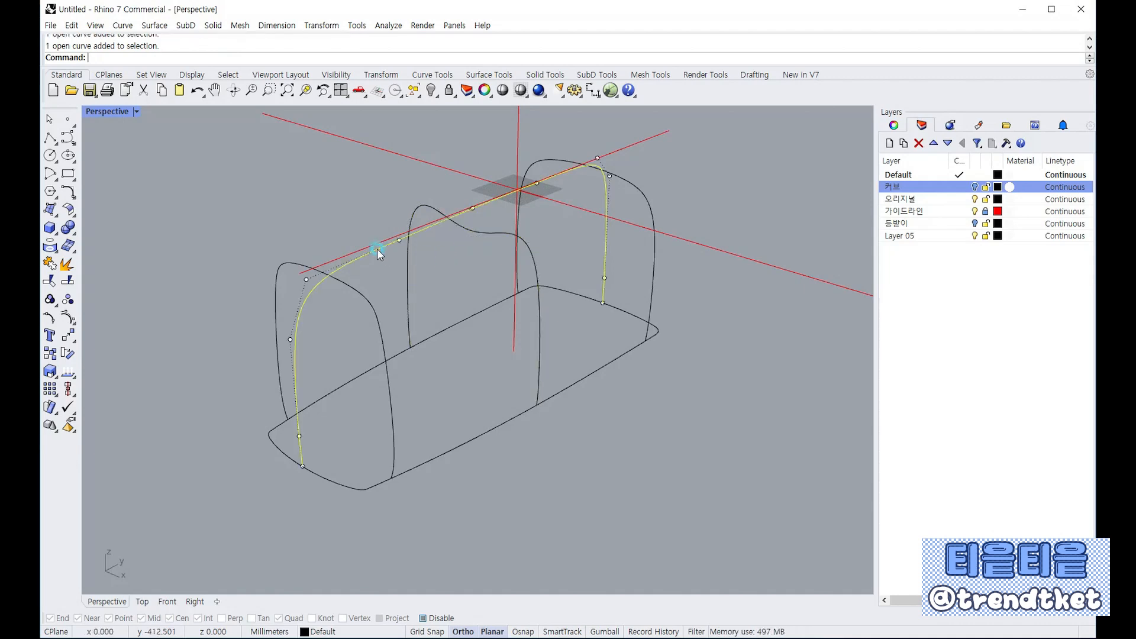
right_click_drag(378, 248, 473, 271)
left_click(235, 262)
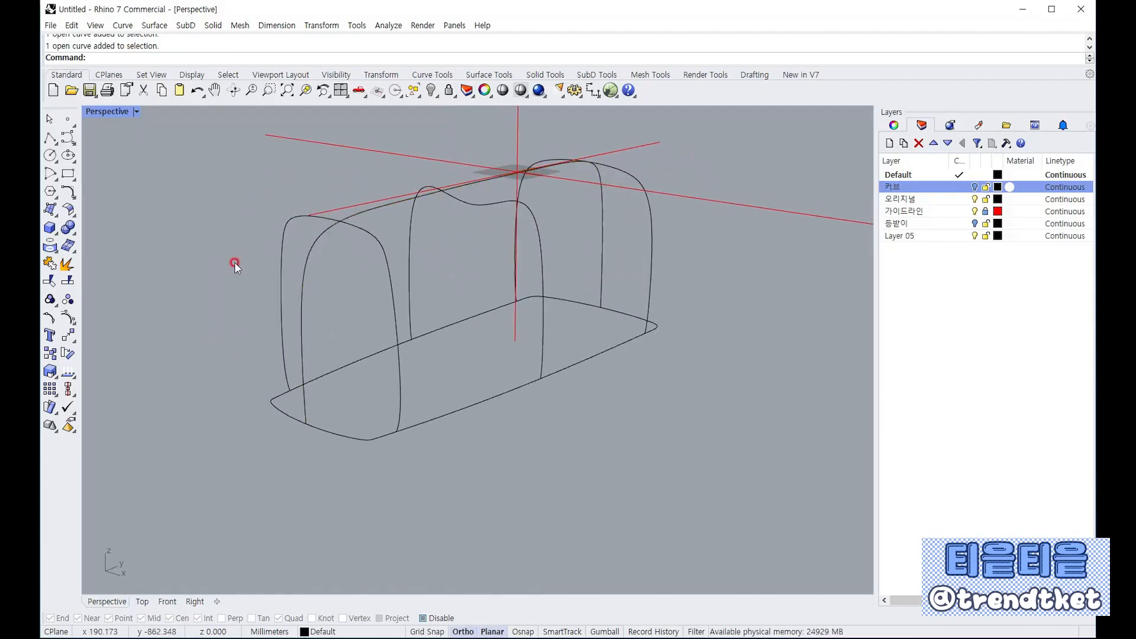
left_click(51, 210)
left_click(106, 217)
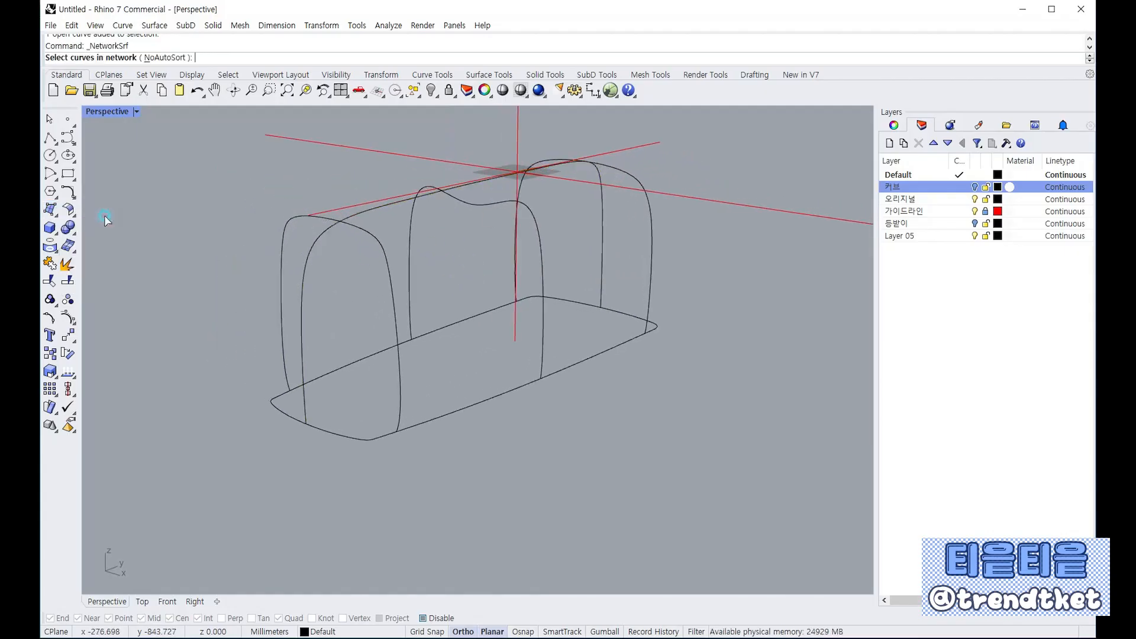
left_click(323, 426)
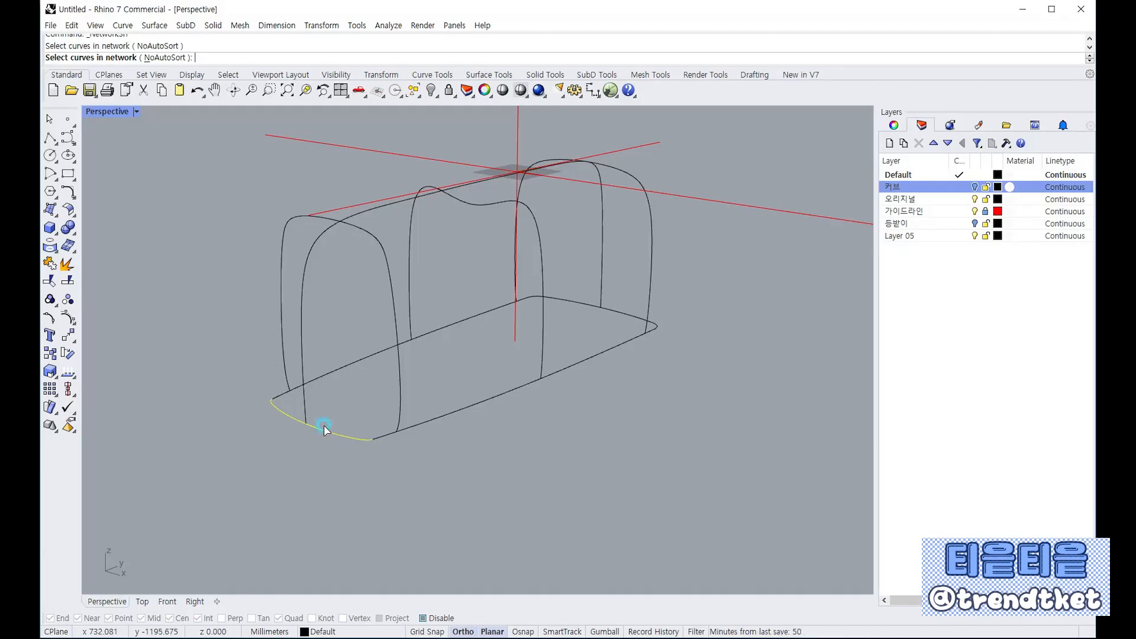
left_click(387, 262)
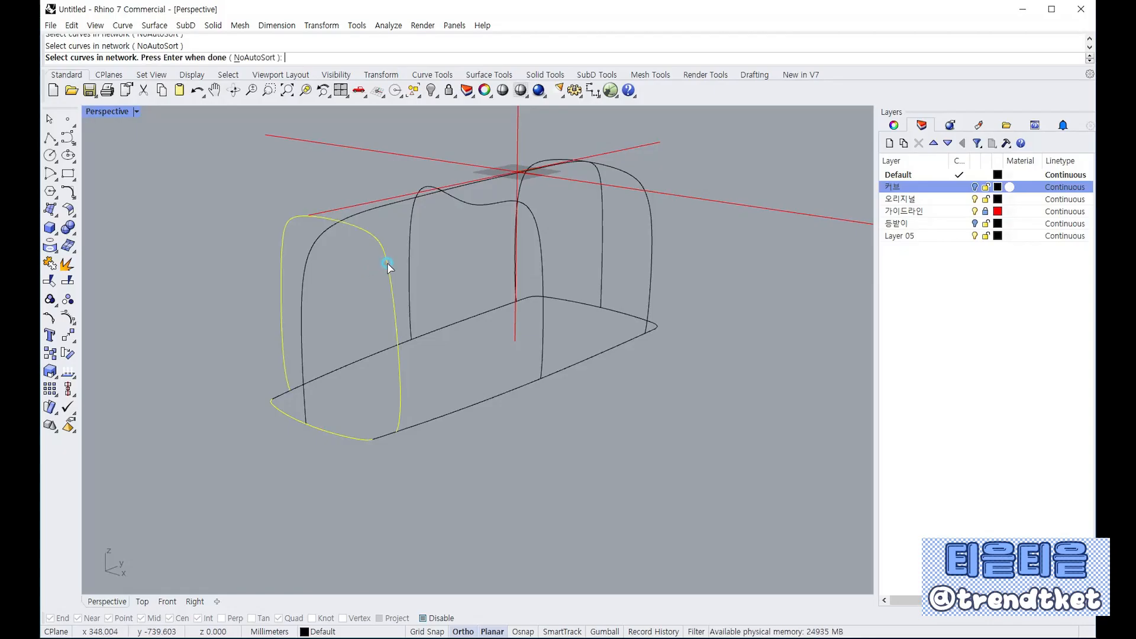
left_click(541, 230)
left_click(650, 231)
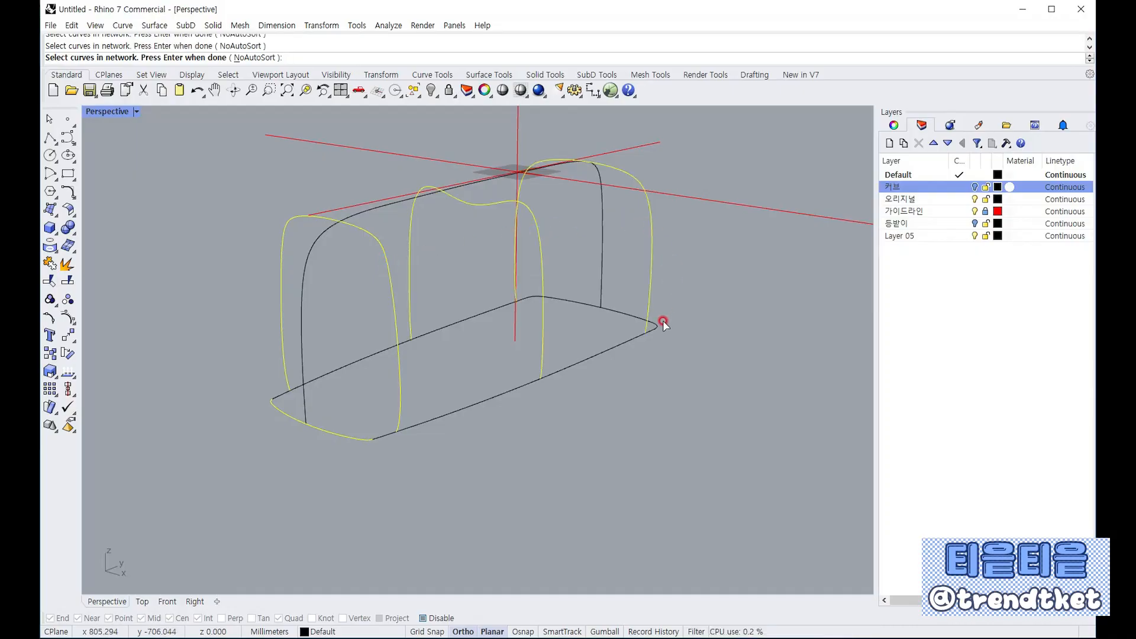
right_click(744, 305)
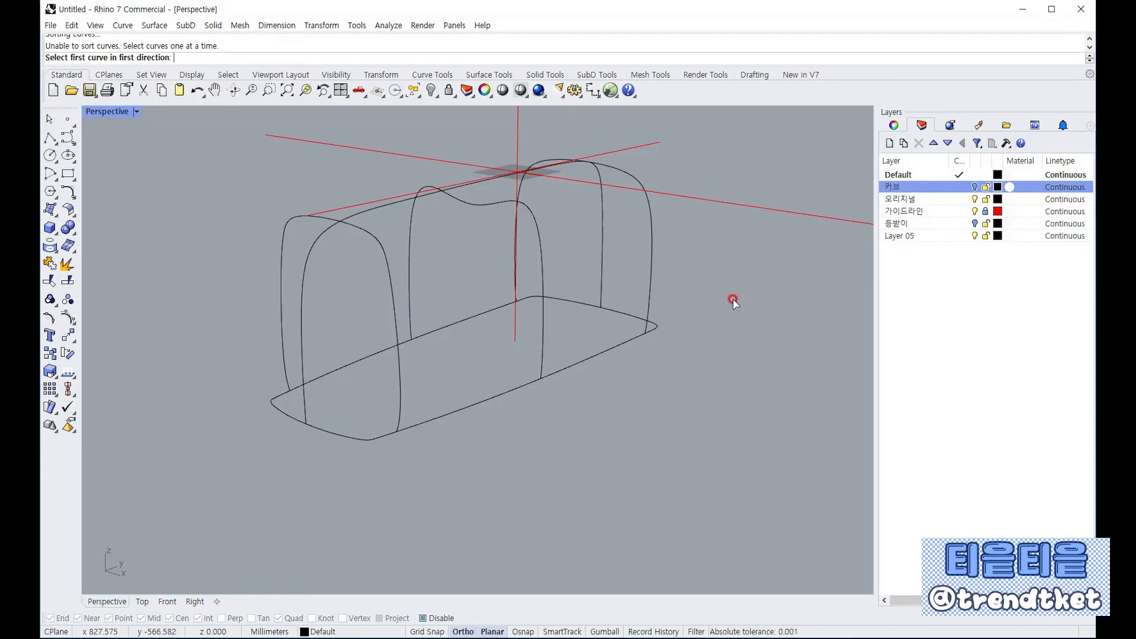
key("Escape")
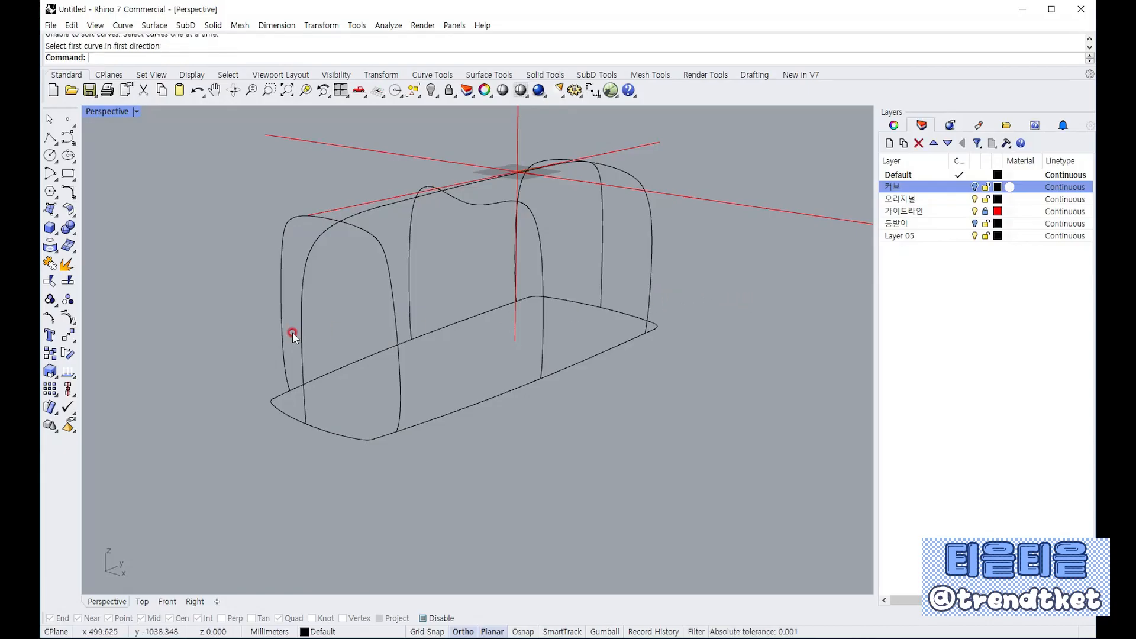
Try a network surface from the near base end, three arches, both long base curves and the central lengthwise curve, omitting the far base end
right_click(233, 285)
left_click(331, 431)
left_click(393, 295)
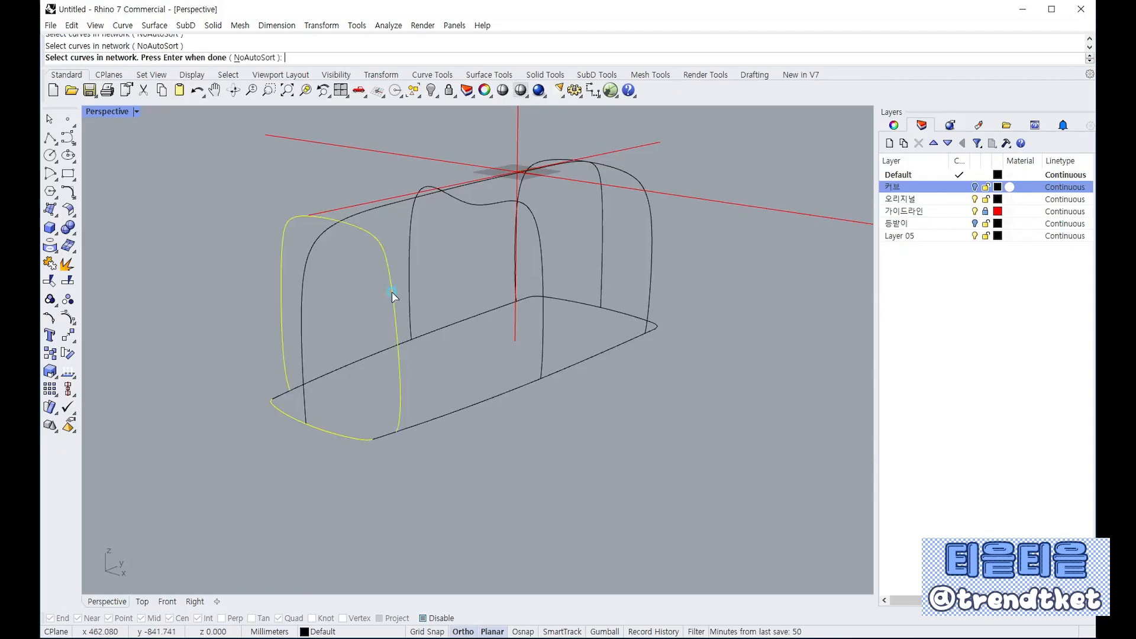
left_click(540, 245)
left_click(652, 232)
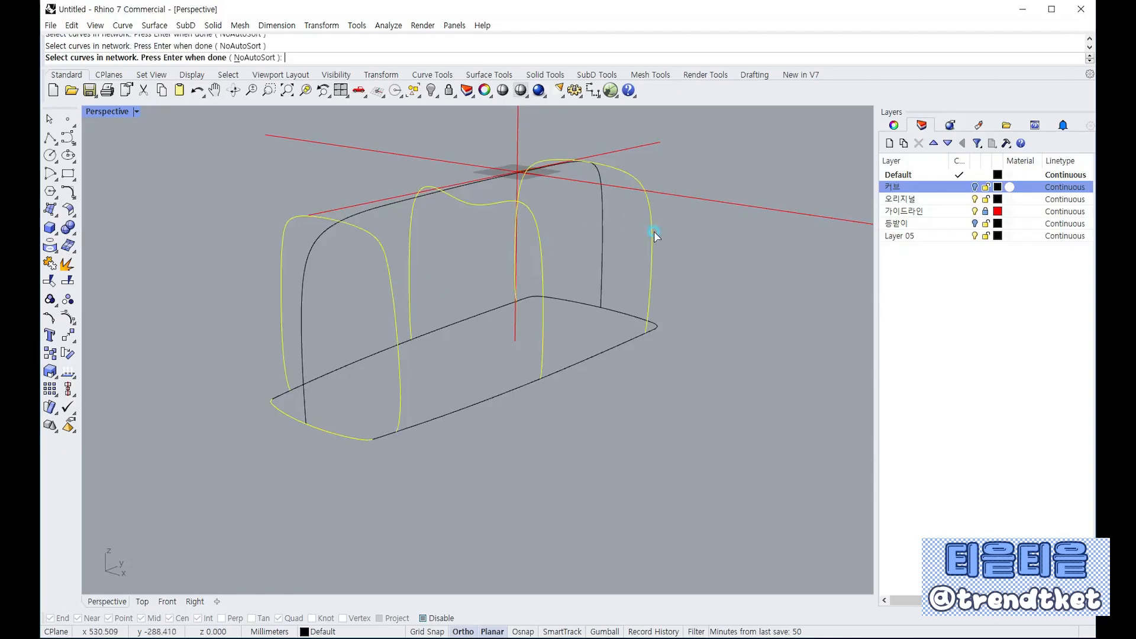
left_click(497, 391)
left_click(380, 209)
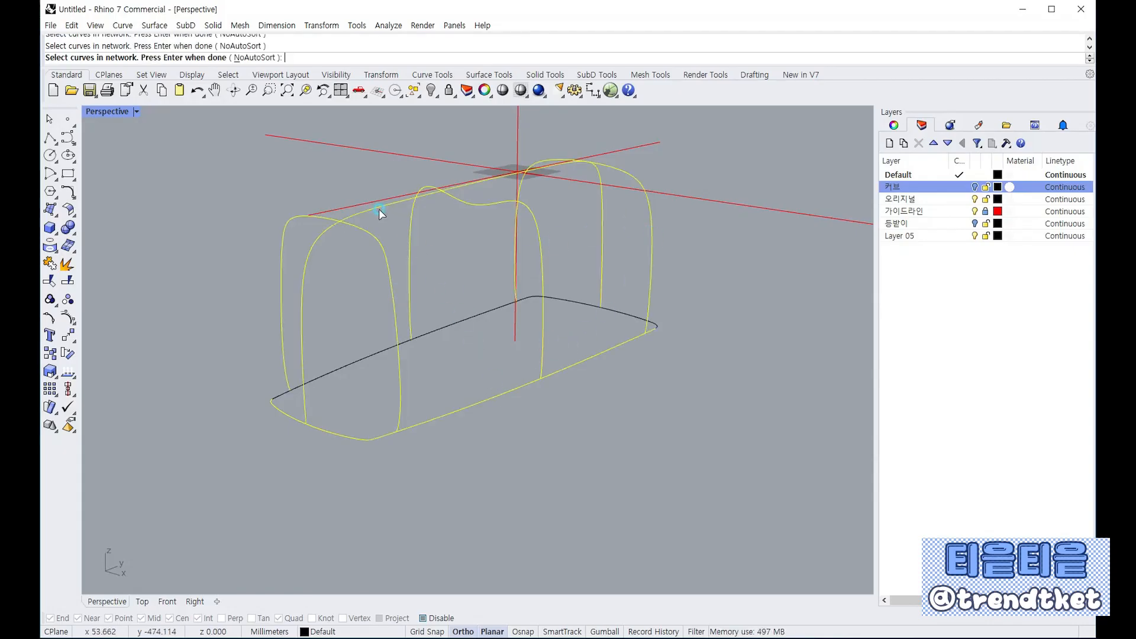
left_click(338, 365)
key("Return")
key("Return")
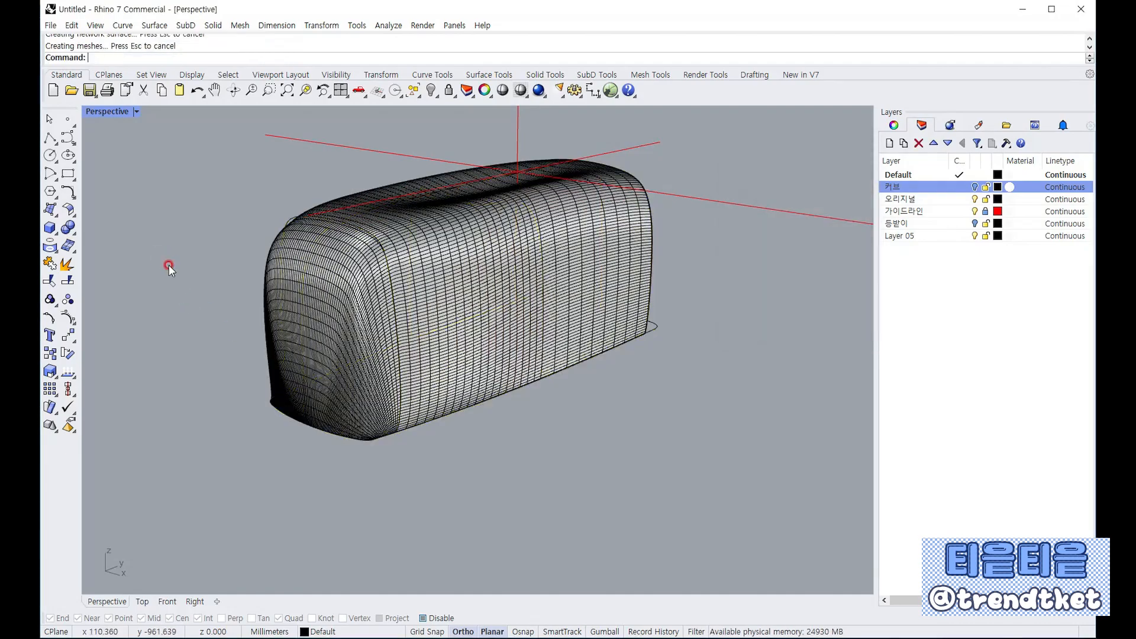
Inspect the body's open far end and the omitted base end curve, and undo the network surface
right_click_drag(168, 264, 568, 253)
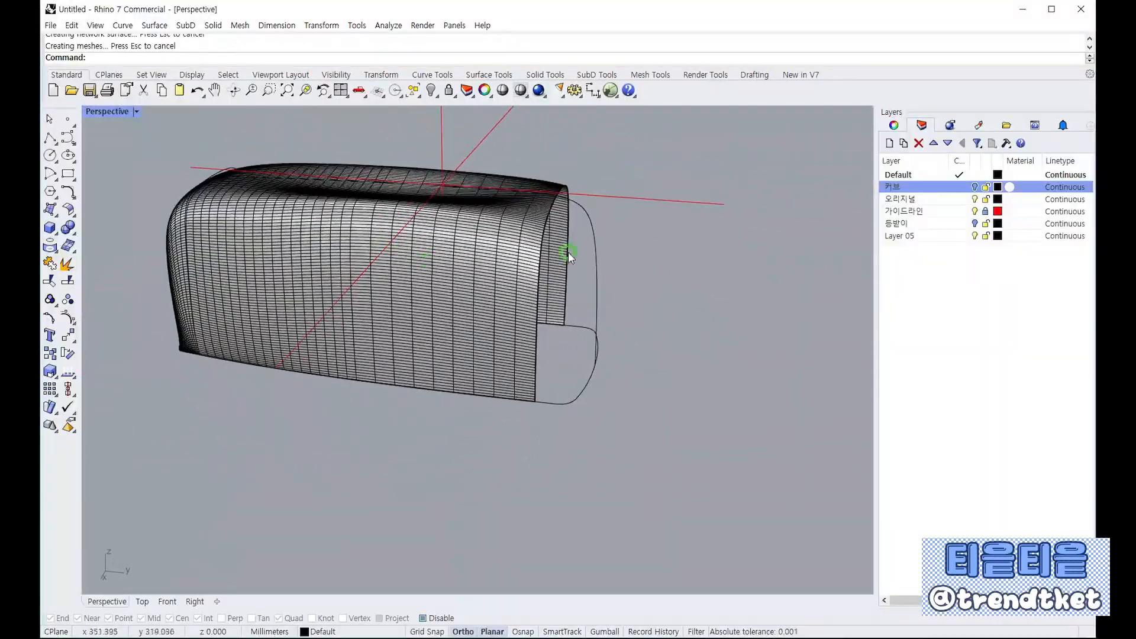
left_click(597, 250)
left_click(717, 255)
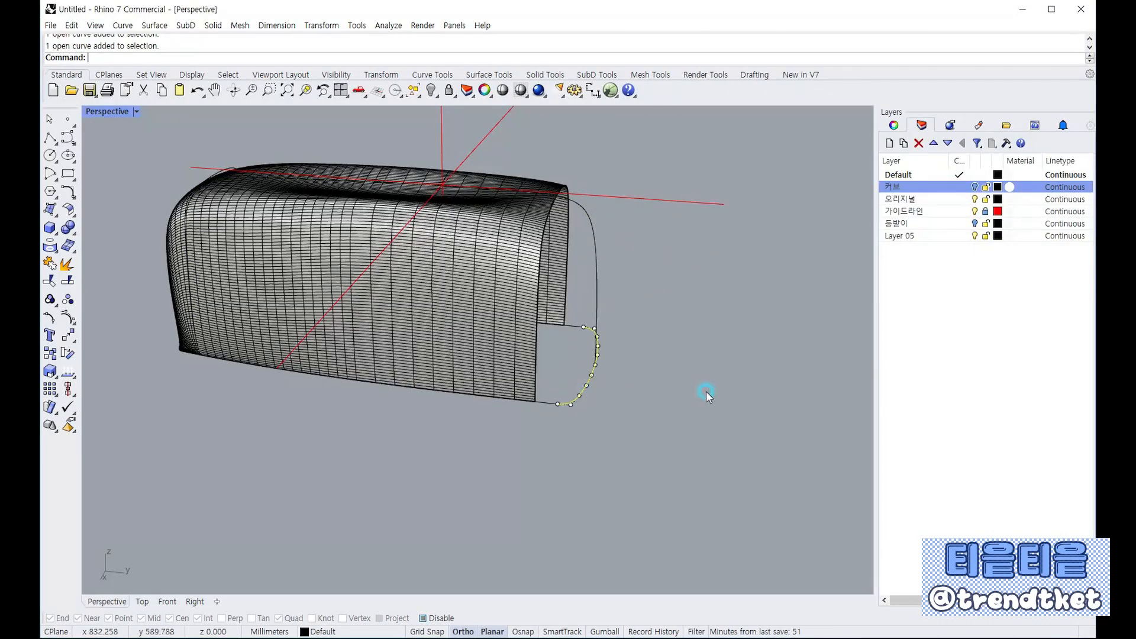
key("ctrl+z")
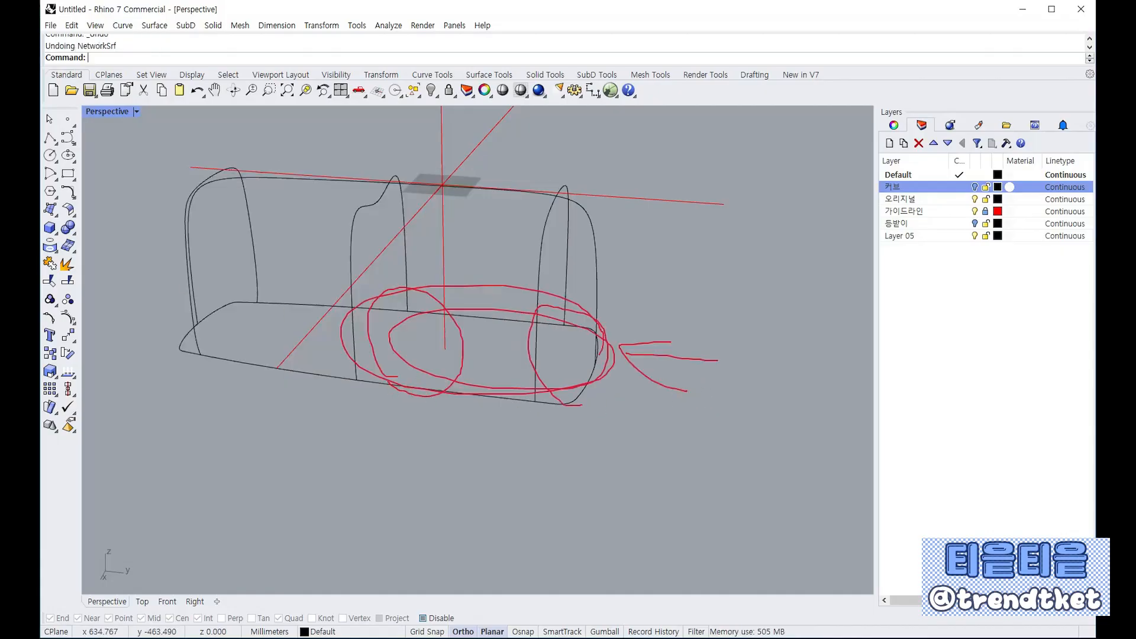
key("Escape")
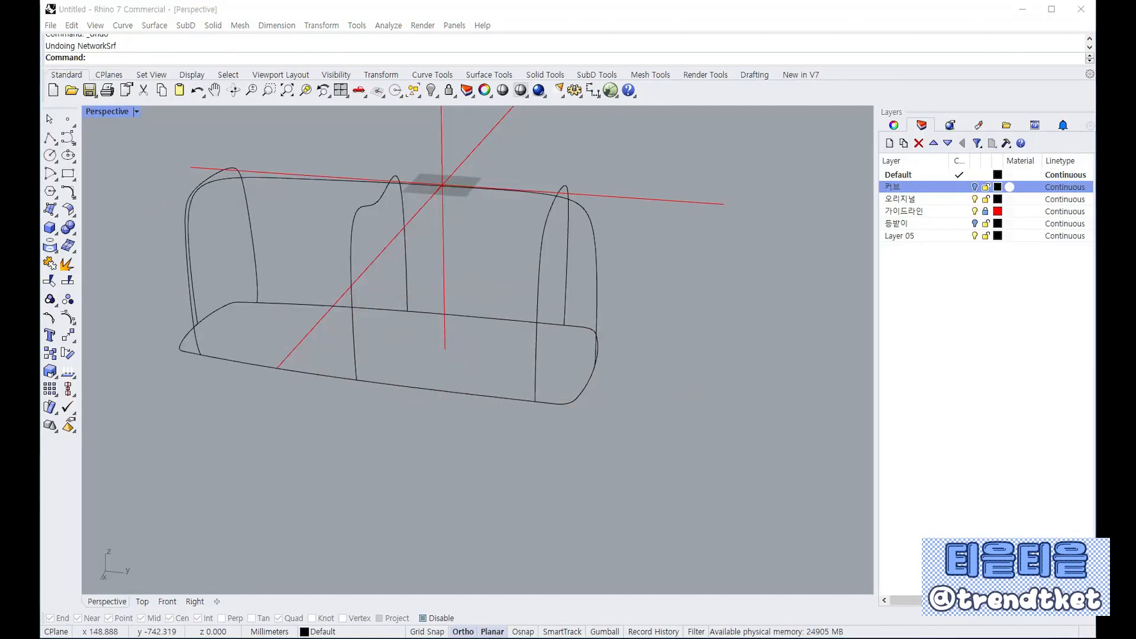
Restart the curve network surface and select the near base end, the three arches and the far base end
right_click_drag(266, 178, 148, 186)
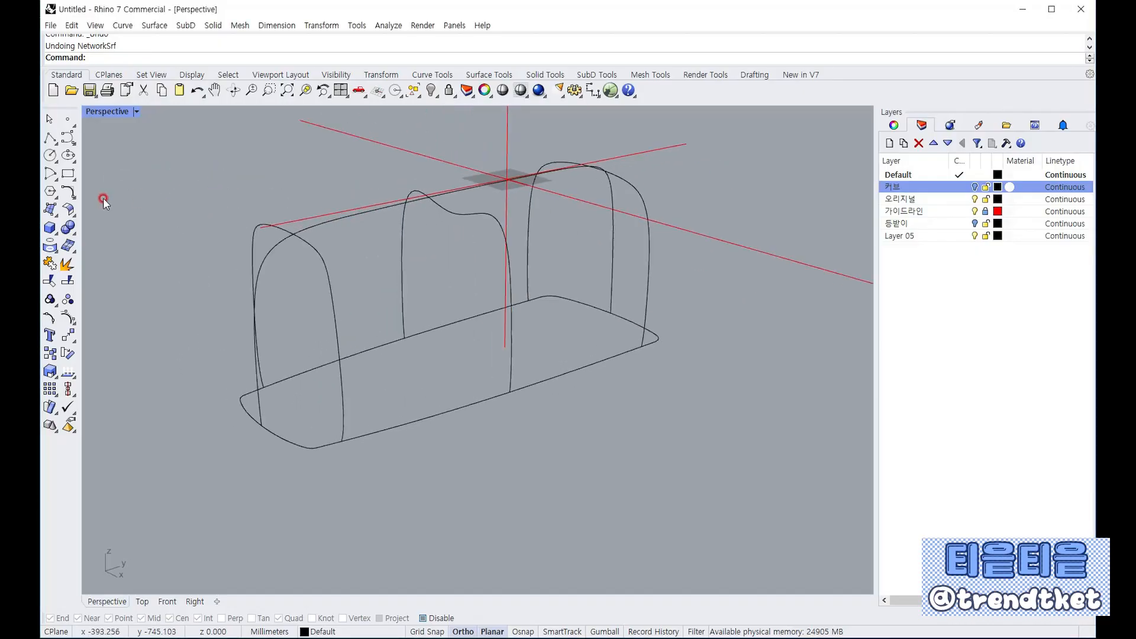
left_click(49, 209)
left_click(118, 218)
right_click_drag(474, 389, 385, 450)
left_click(352, 477)
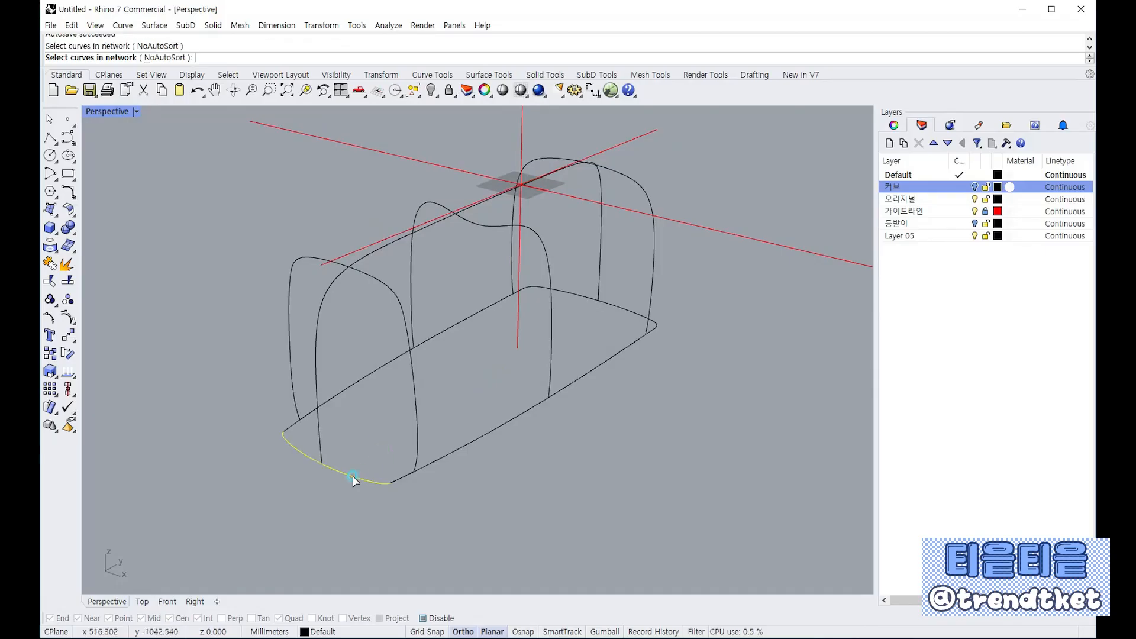
left_click(402, 313)
left_click(543, 239)
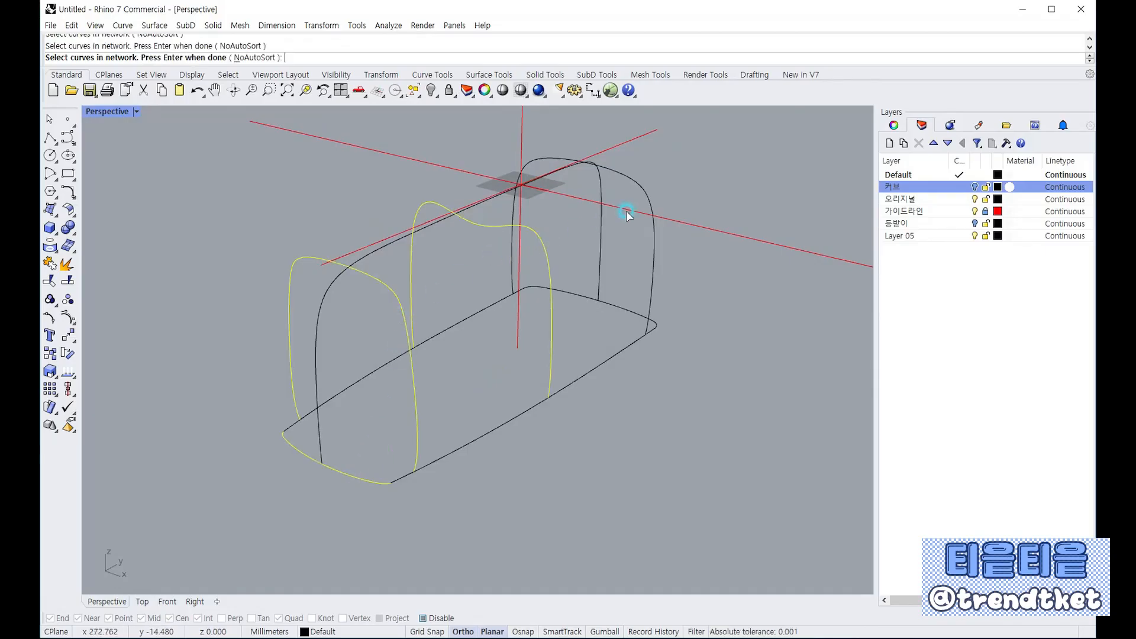
left_click(650, 196)
left_click(636, 313)
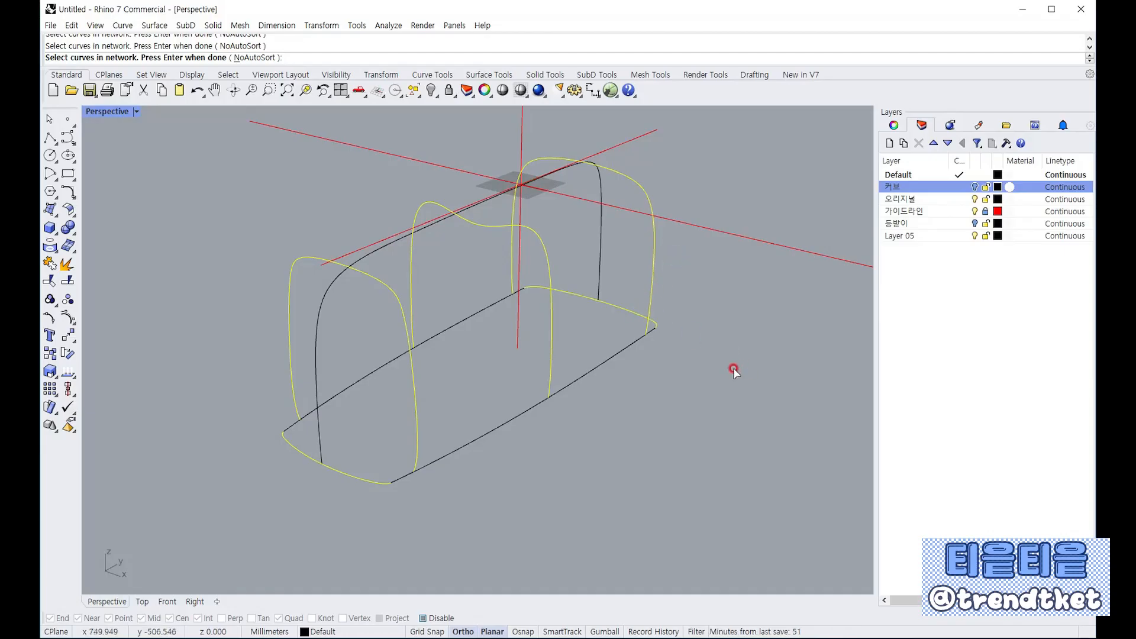
Add both long base curves and the central lengthwise curve, and create the network surface with Position edge matching
left_click(461, 434)
left_click(388, 248)
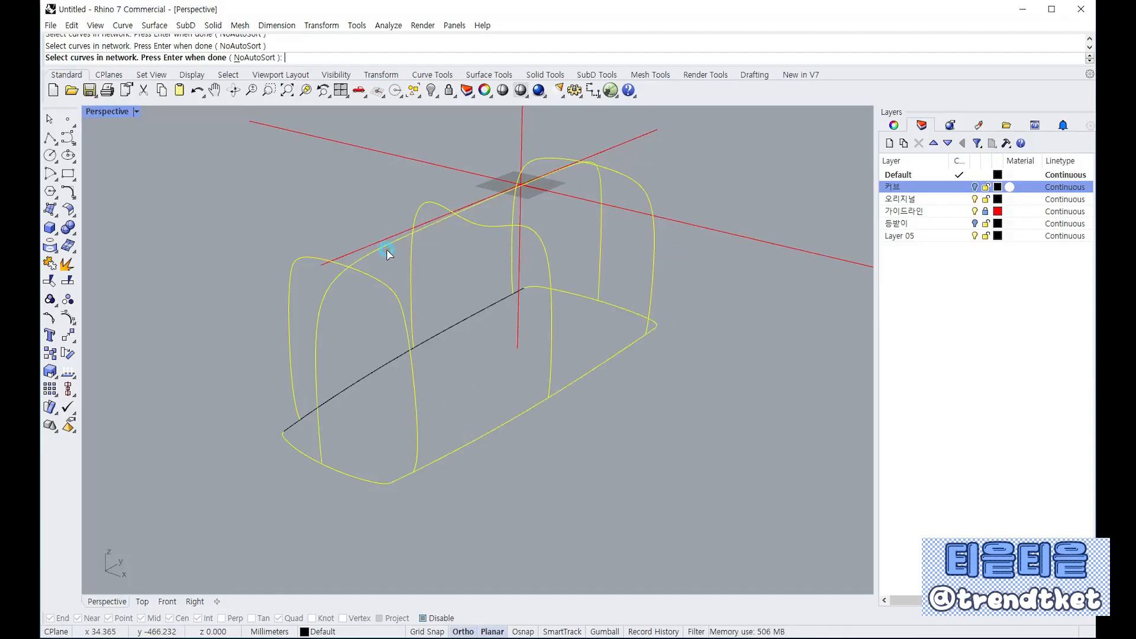
left_click(360, 373)
key("Return")
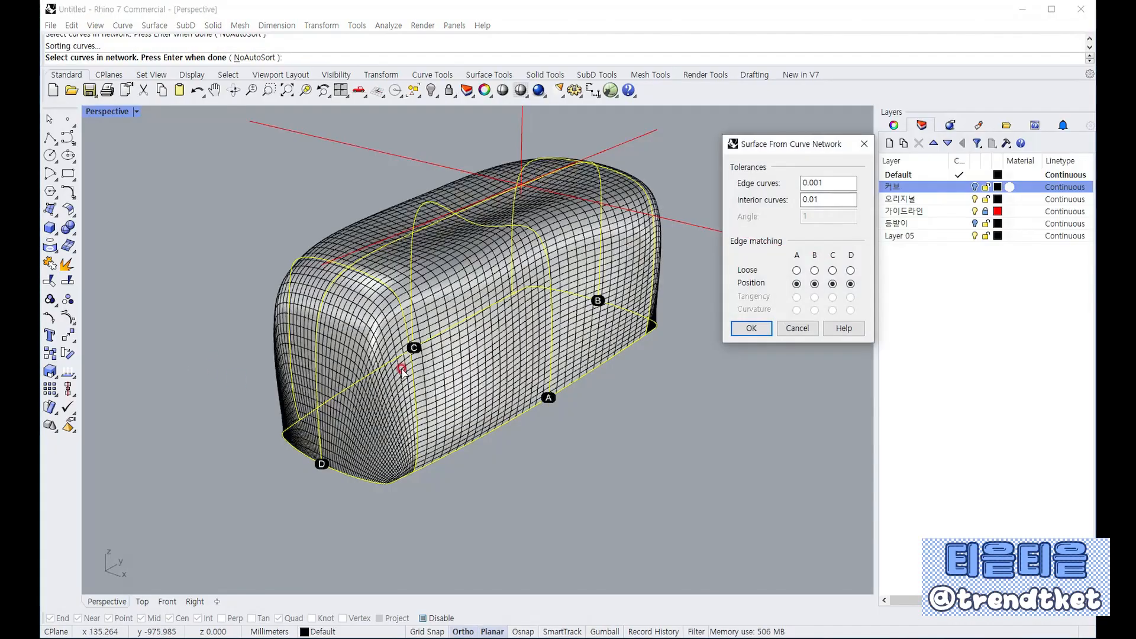
right_click_drag(197, 363, 565, 367)
left_click(760, 328)
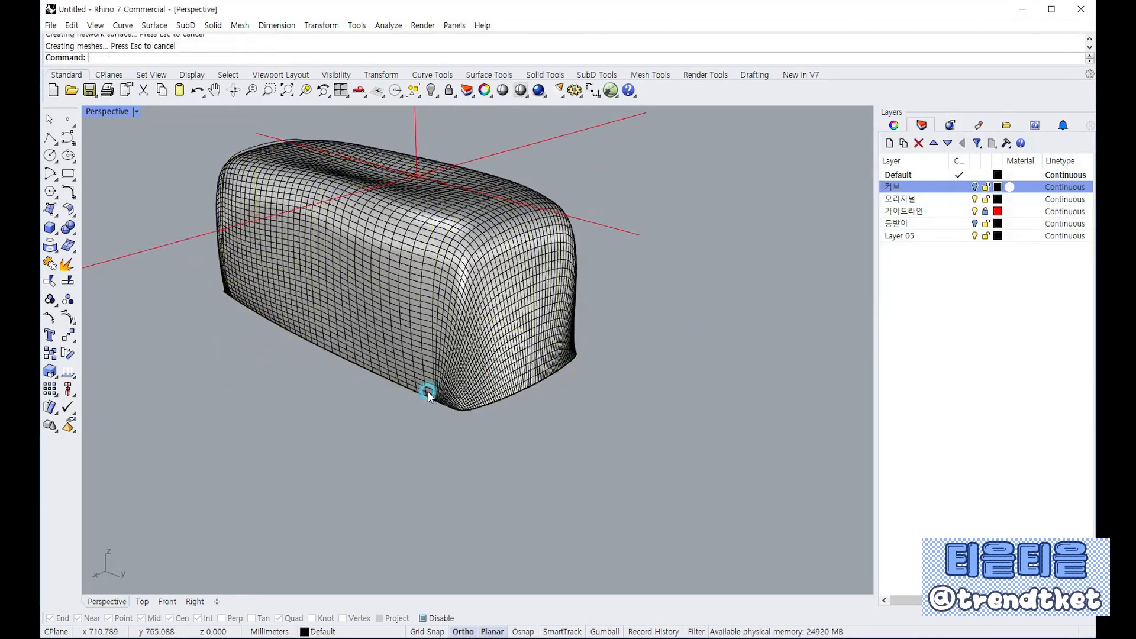
Inspect the closed network surface from several angles and delete it, keeping the curves
right_click_drag(426, 393, 450, 191)
right_click_drag(567, 193, 633, 303)
left_click(550, 310)
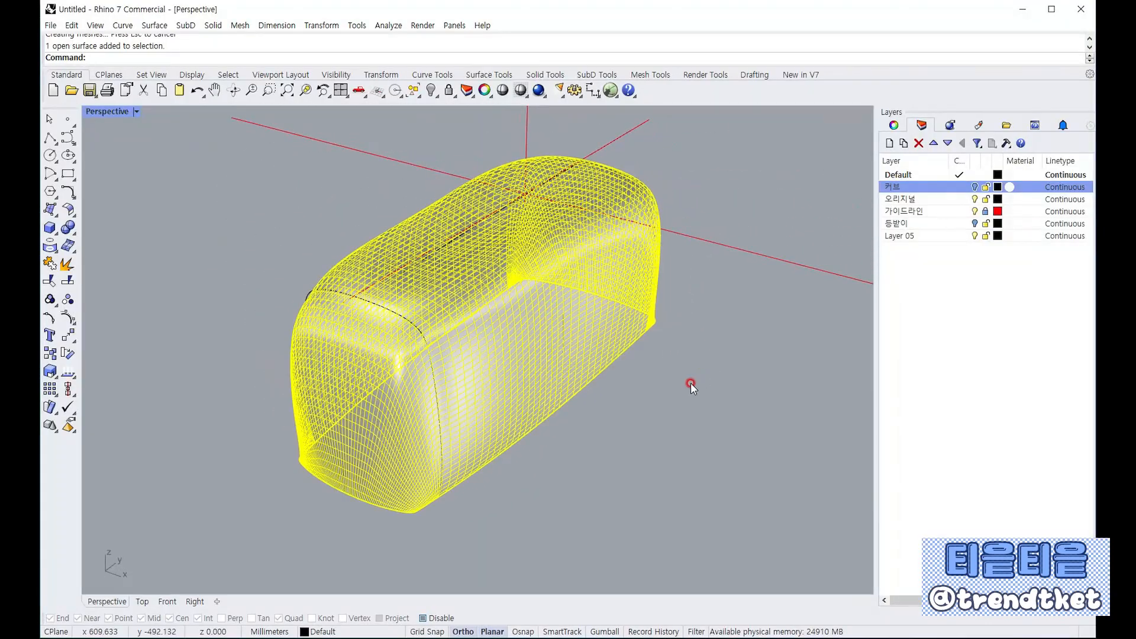
key("Delete")
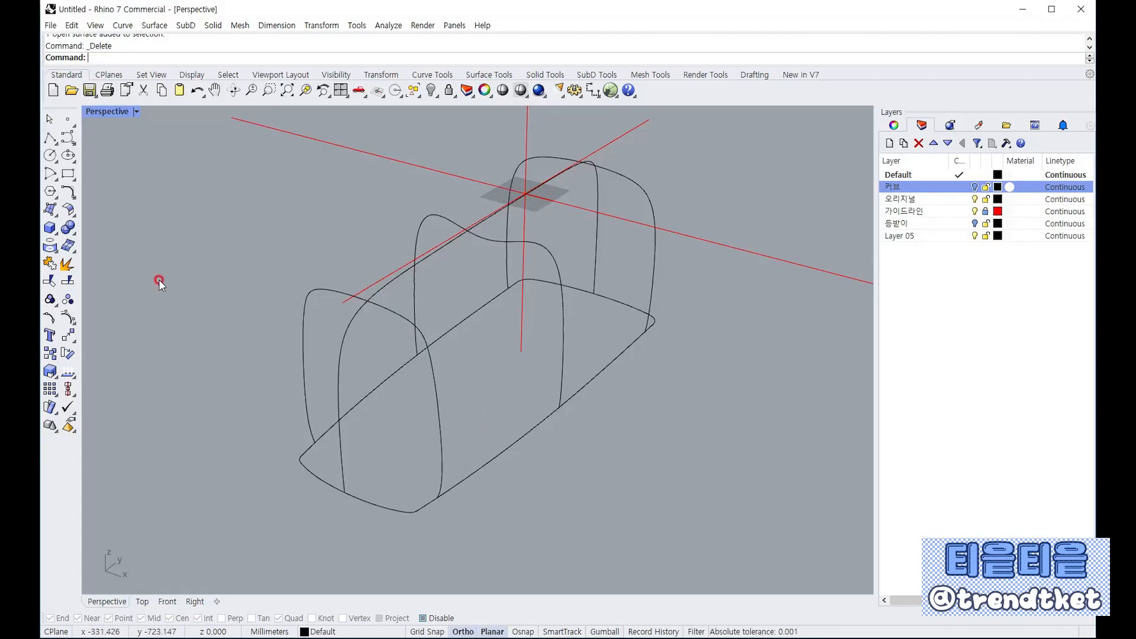
Examine the crosswise section curves one by one, from the near base end through the three arches to the far base end
left_click(50, 213)
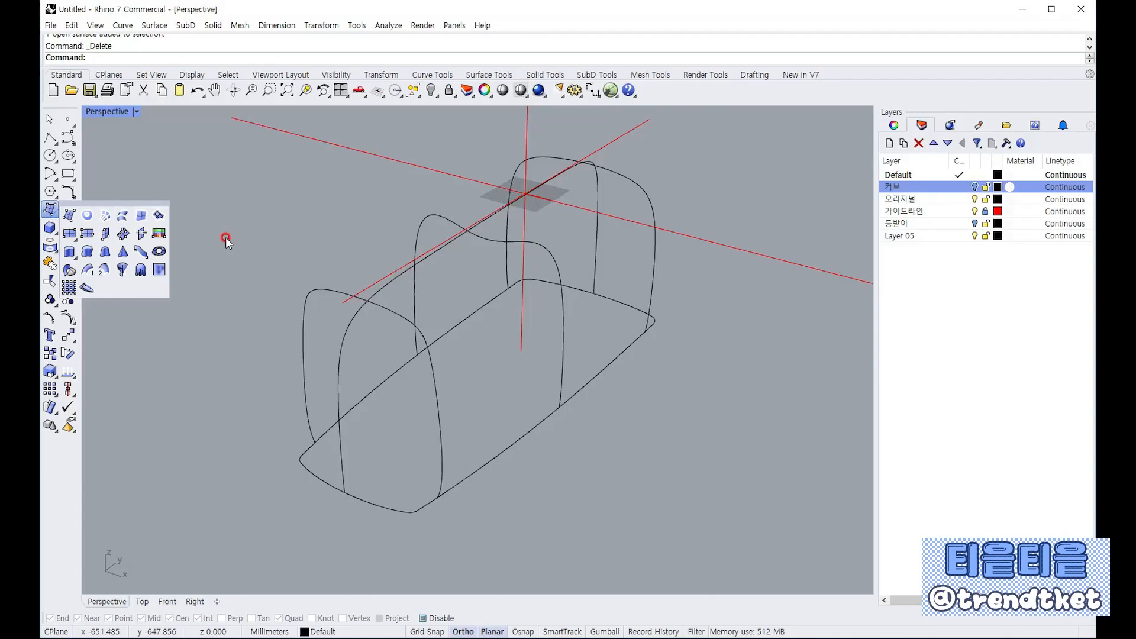
left_click(376, 503)
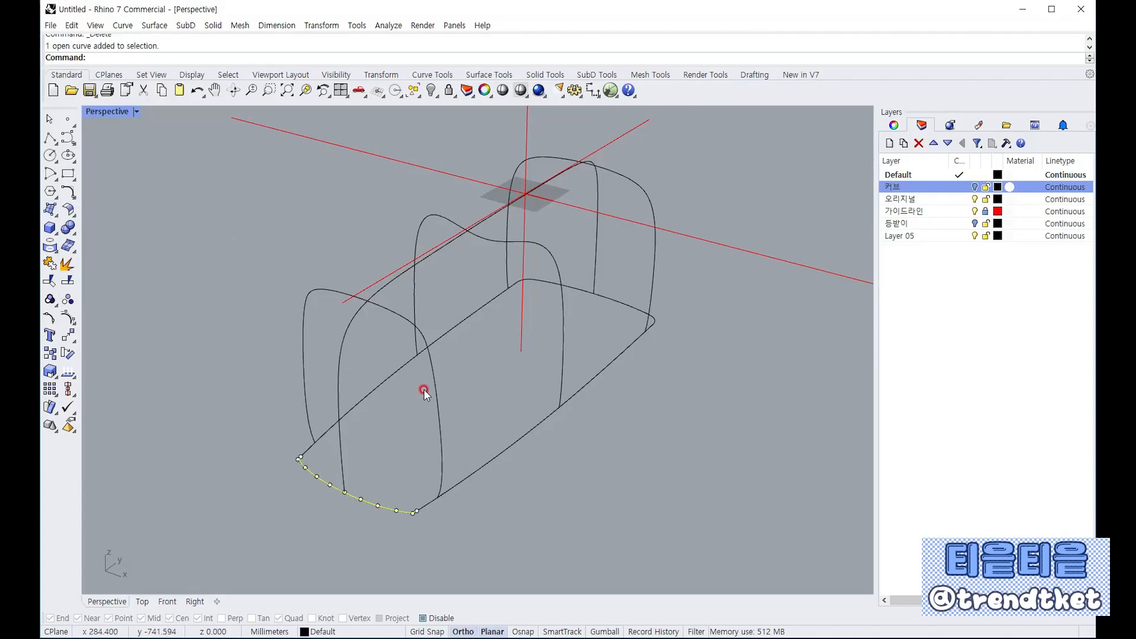
left_click(433, 376)
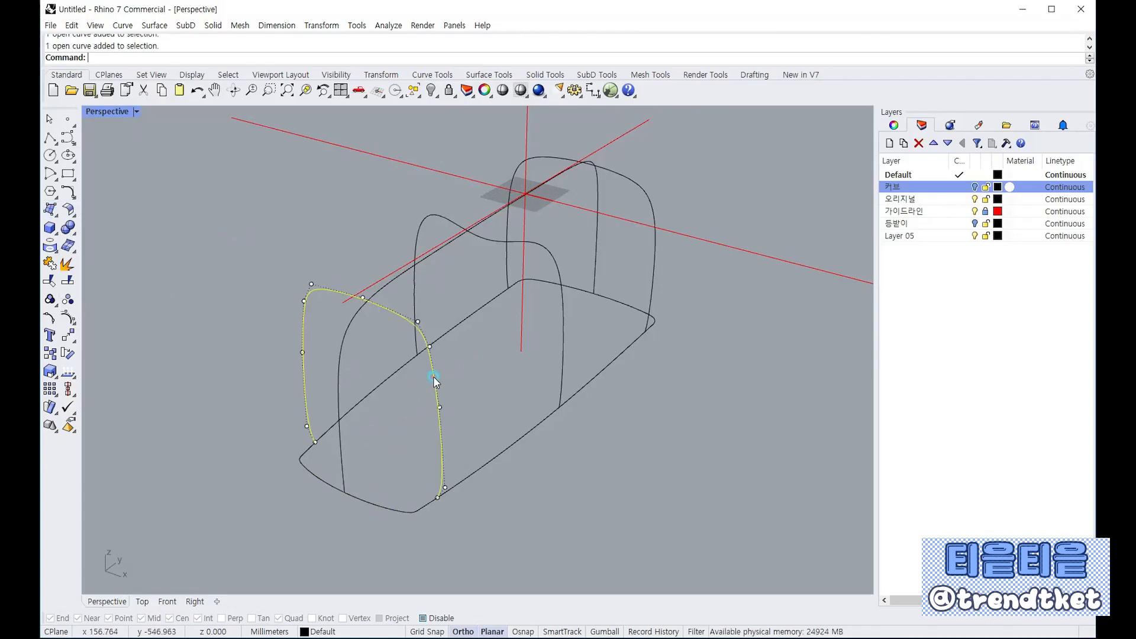
left_click(562, 320)
left_click(657, 251)
right_click(633, 294)
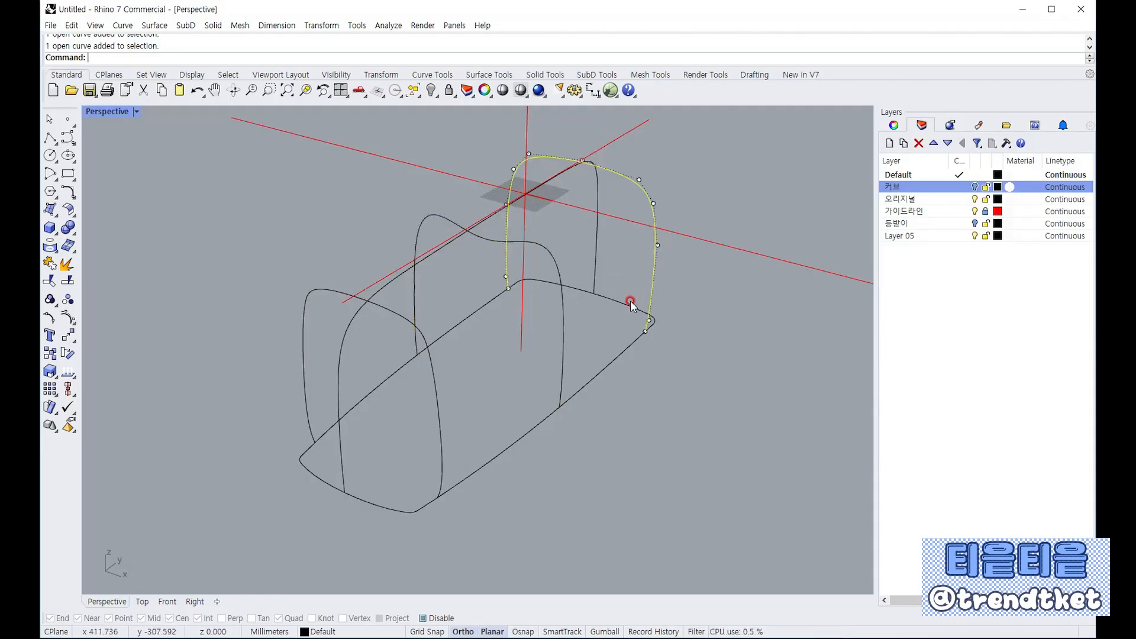
left_click(630, 304)
left_click(691, 360)
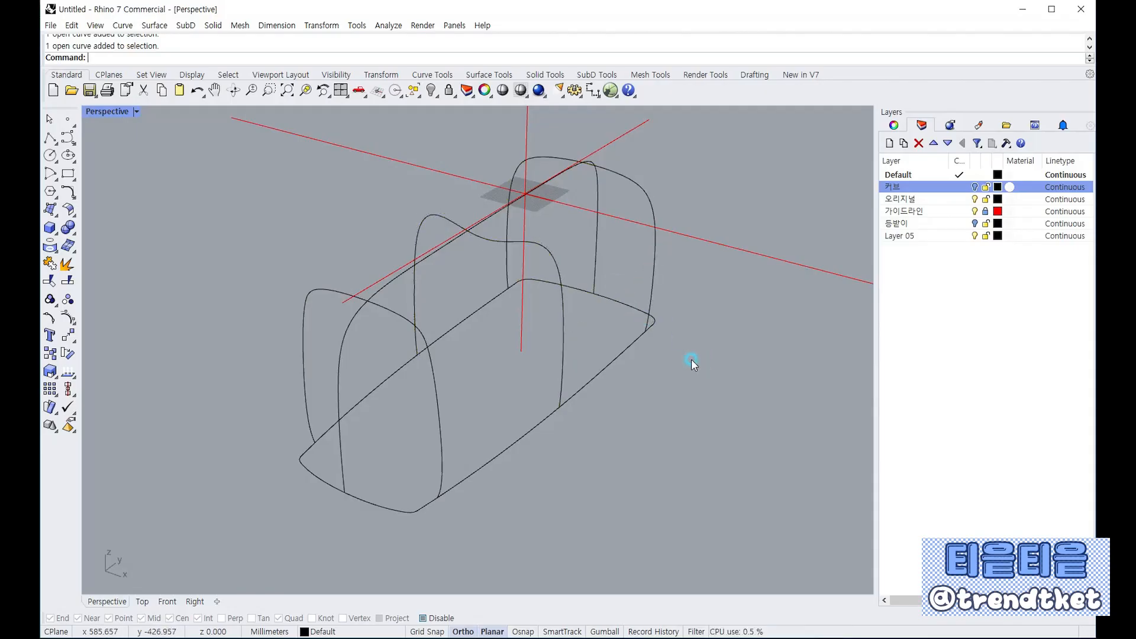
left_click(52, 209)
left_click(126, 218)
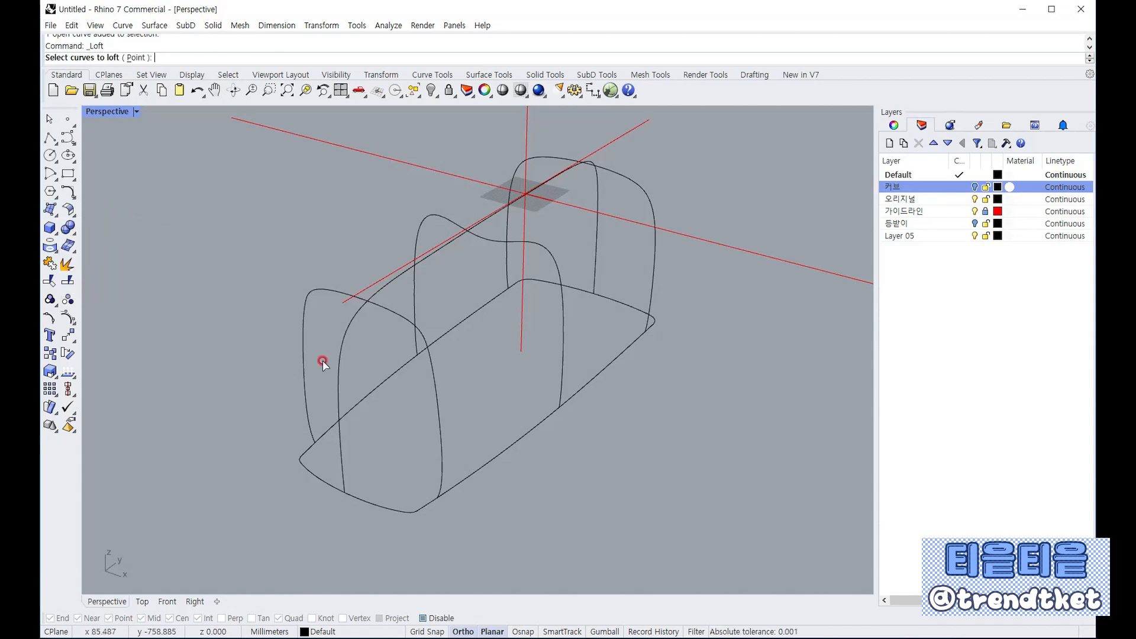
left_click(362, 499)
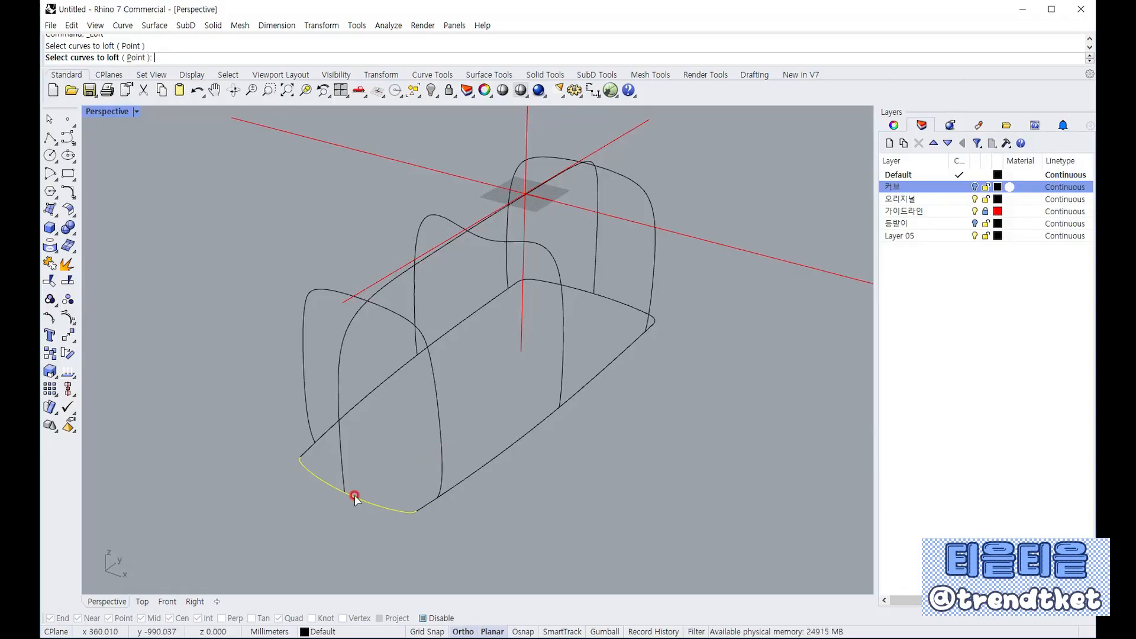
key("Escape")
left_click(51, 210)
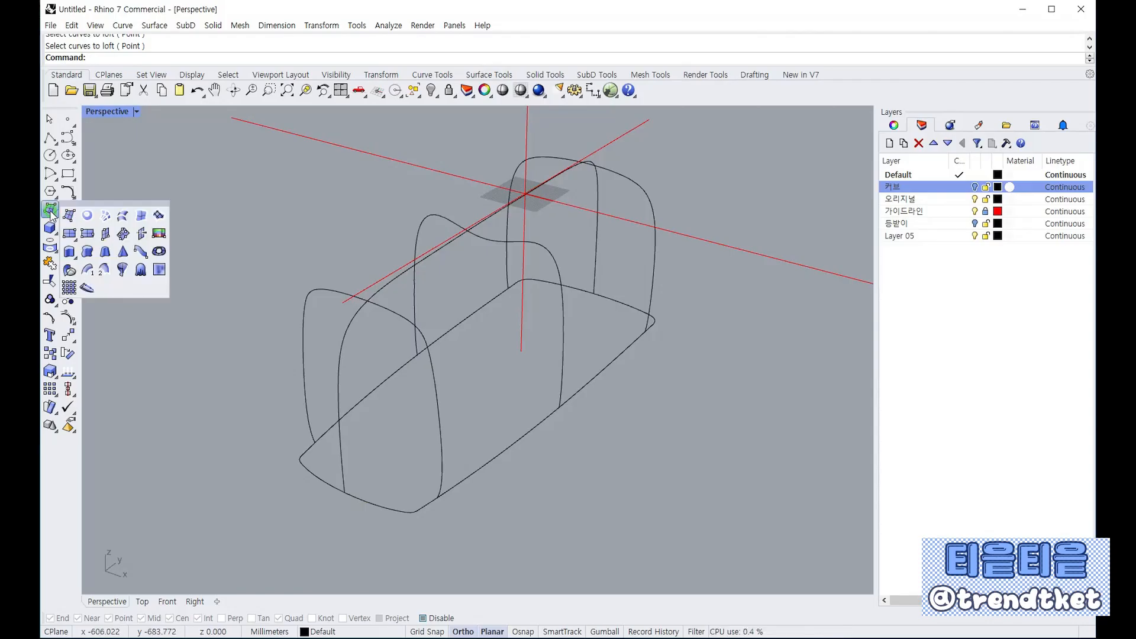
left_click(398, 507)
left_click(413, 507)
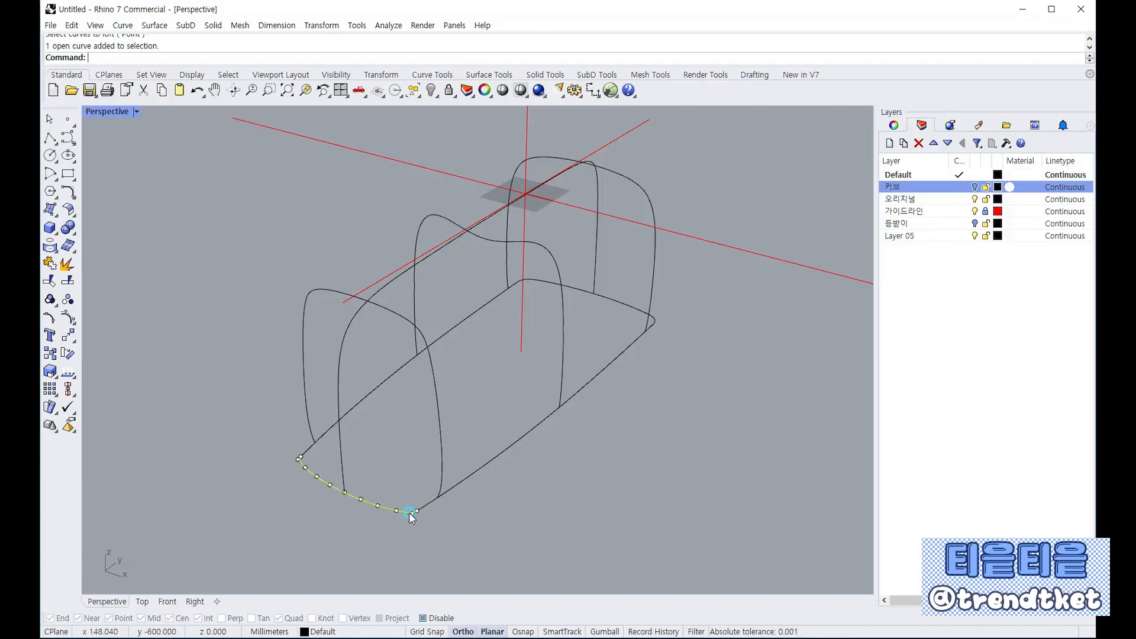
left_click(443, 478)
right_click(470, 505)
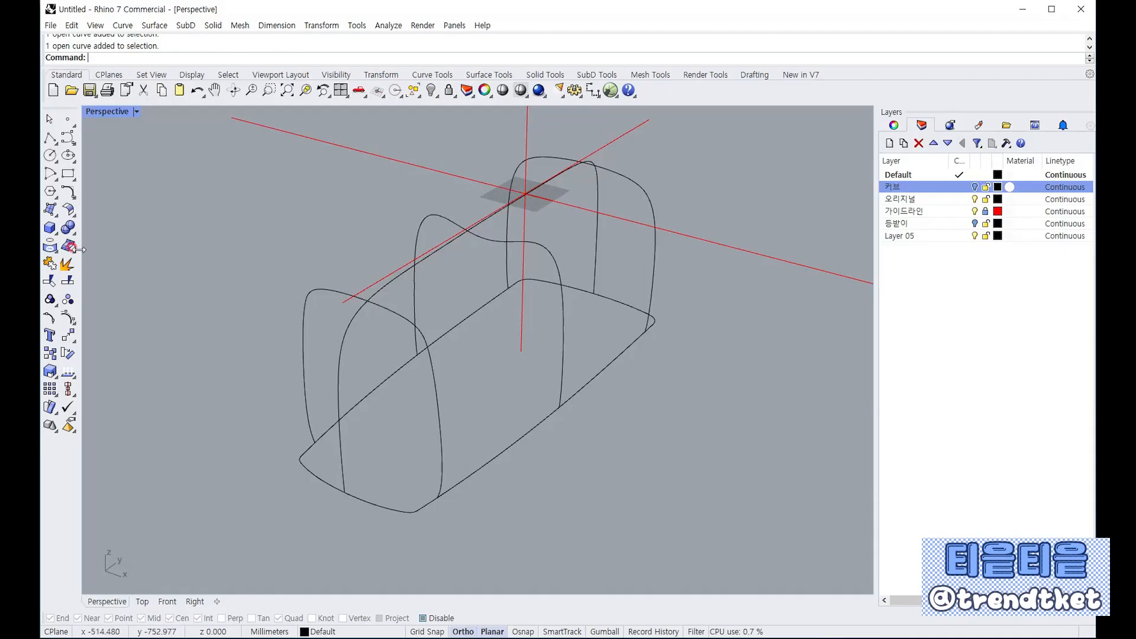
Start a loft through the near base end, the three arches and the far base end, previewing it in Normal style
left_click(51, 210)
left_click(121, 216)
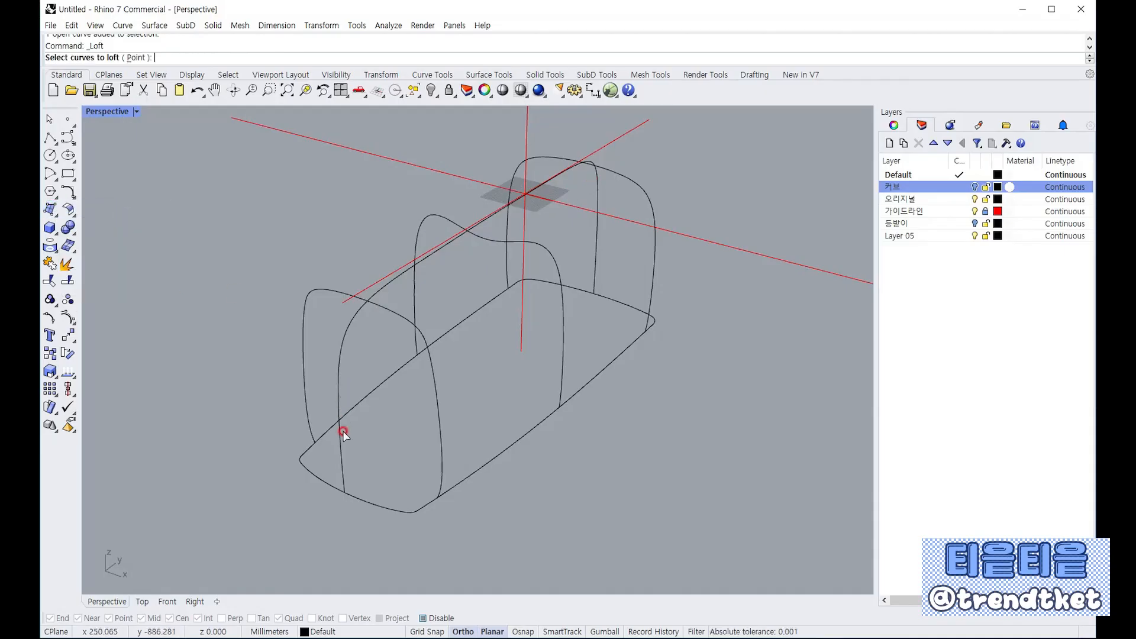
left_click(349, 495)
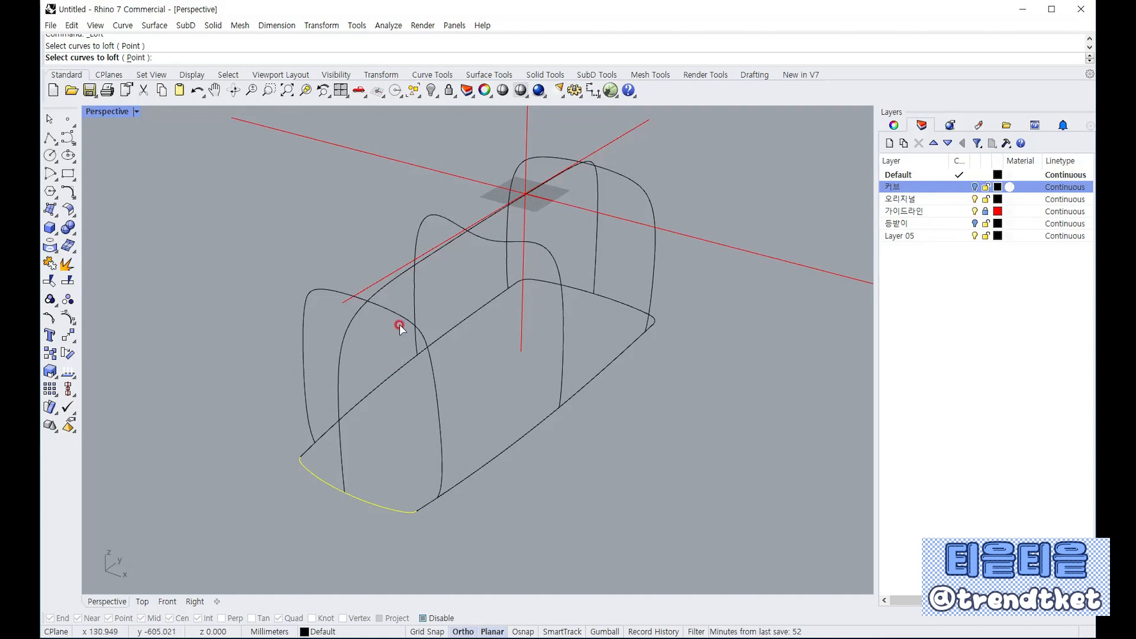
left_click(376, 304)
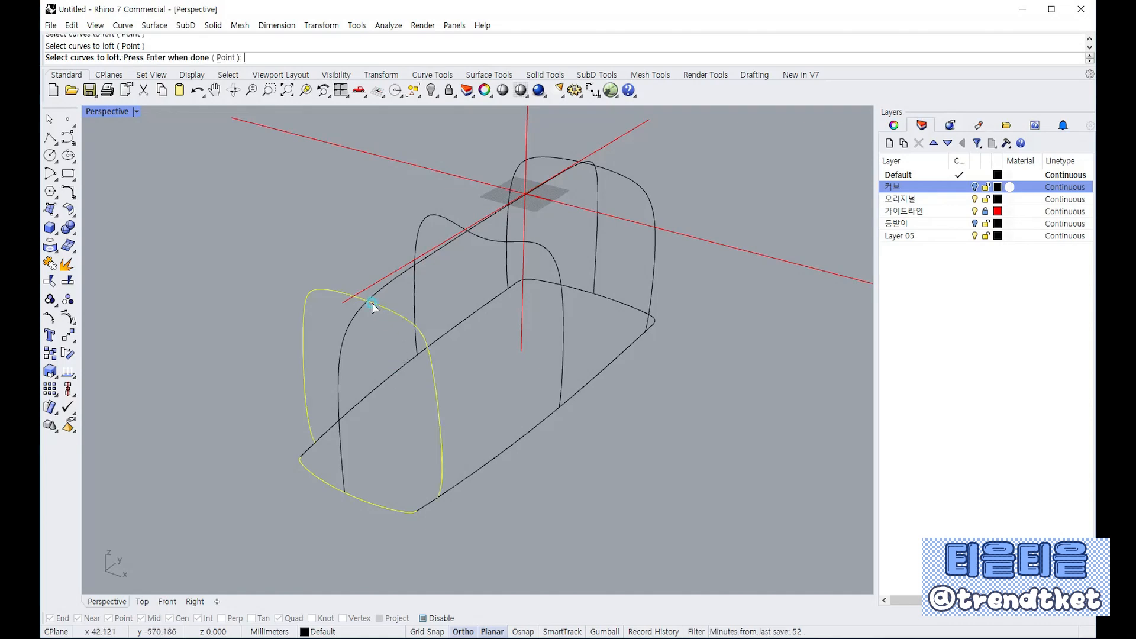
left_click(487, 240)
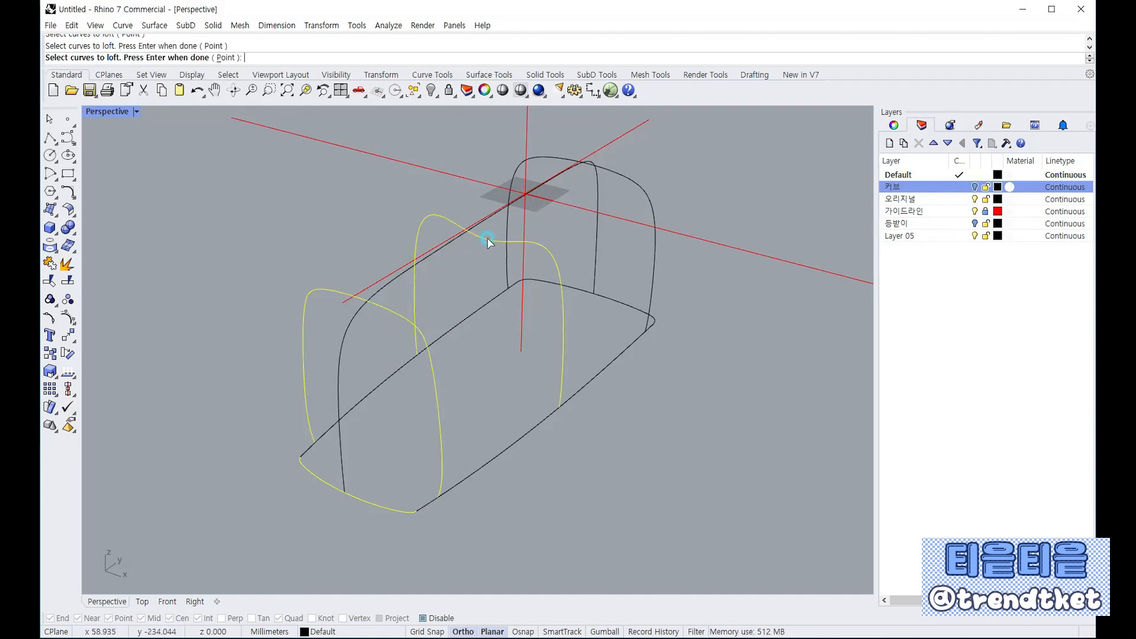
left_click(595, 165)
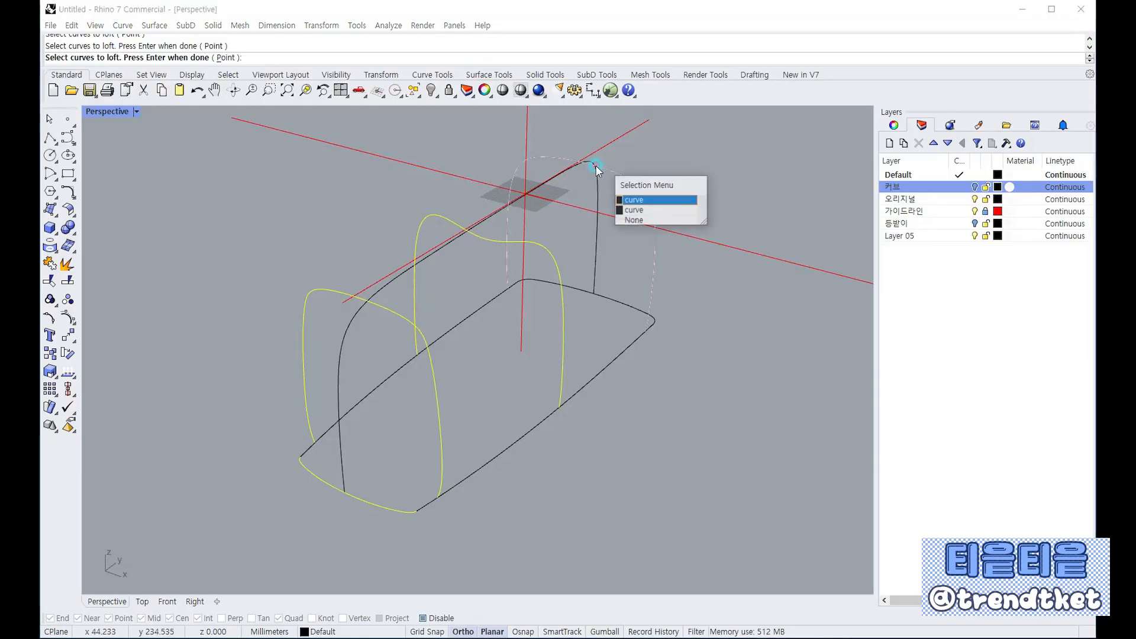
left_click(634, 200)
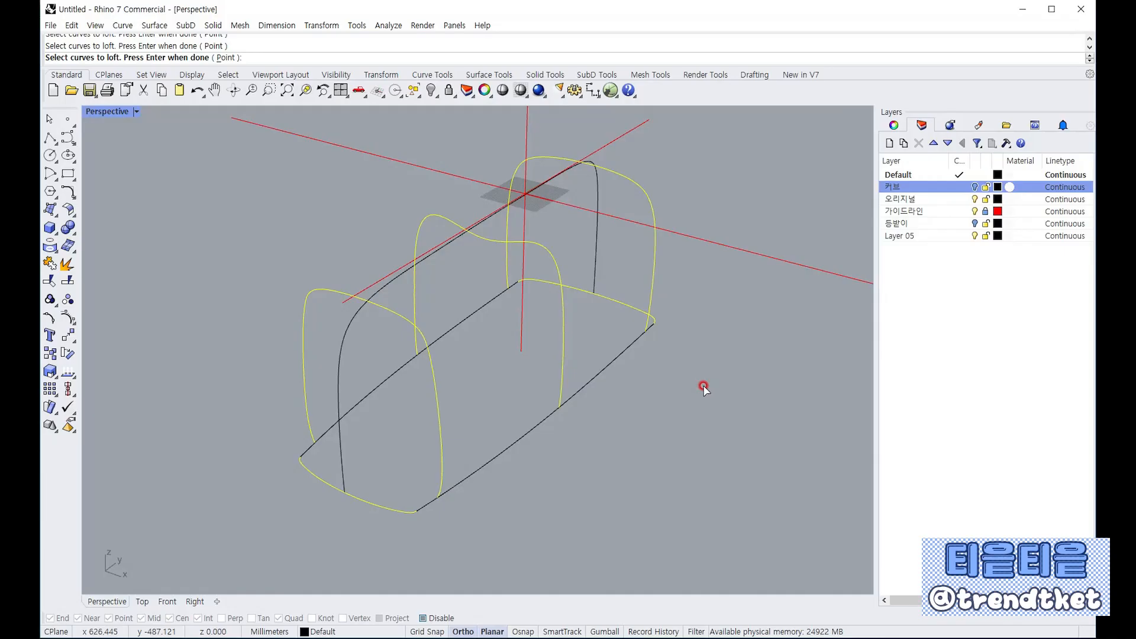
key("Return")
right_click_drag(515, 317, 416, 392)
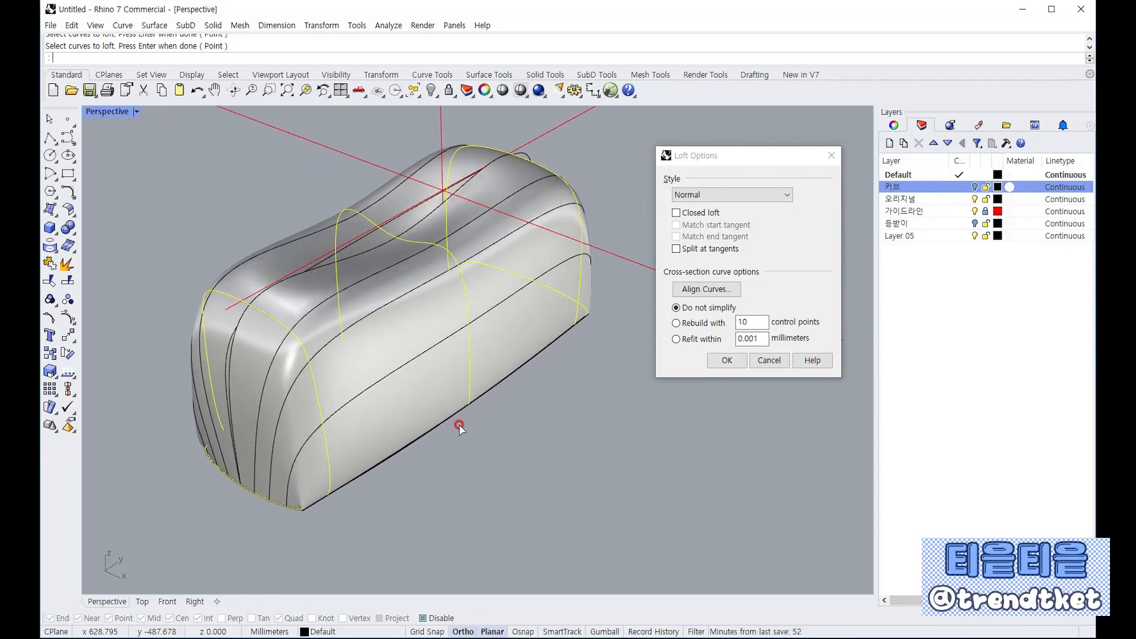
Preview the loft in the Loose and Tight styles to compare how closely each follows the section curves
left_click_drag(742, 156, 734, 148)
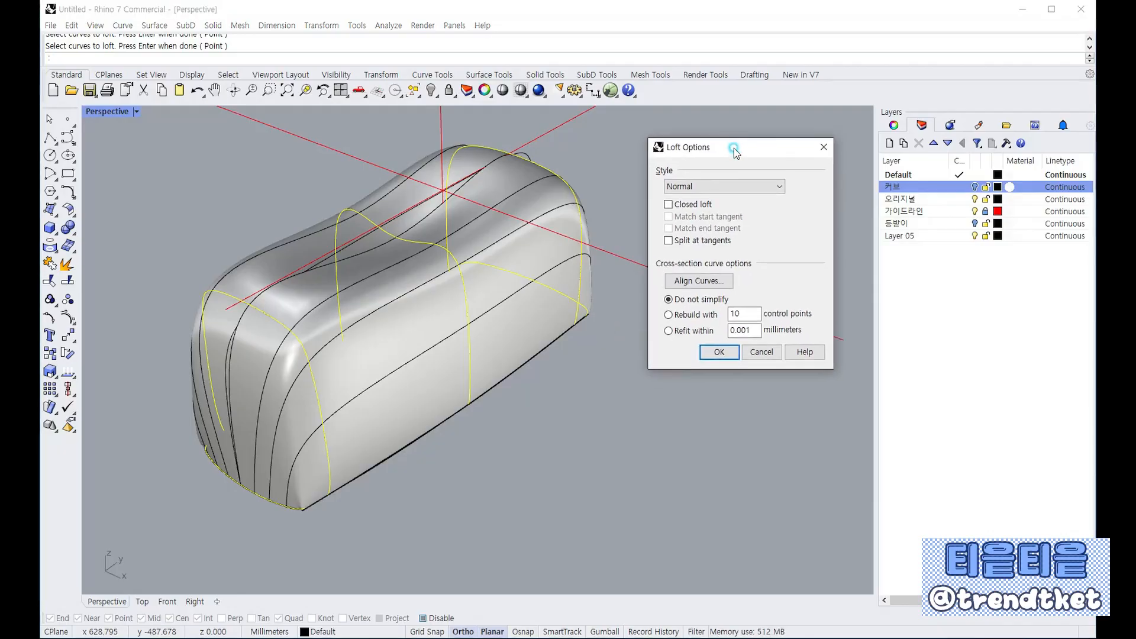
left_click(784, 187)
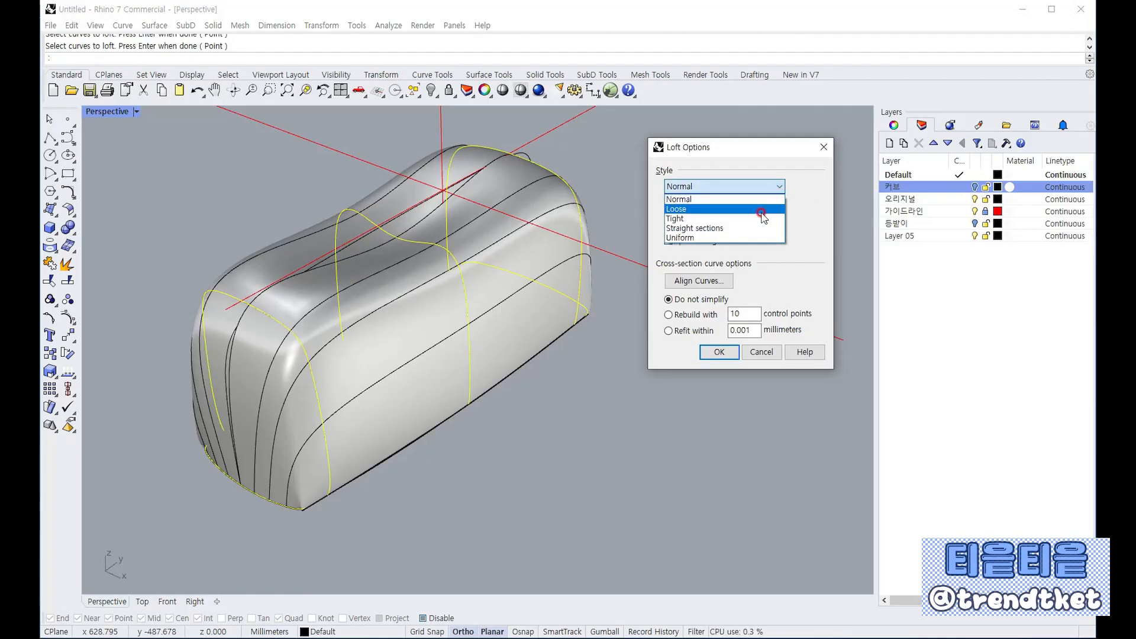
left_click(775, 208)
right_click_drag(591, 318, 509, 345)
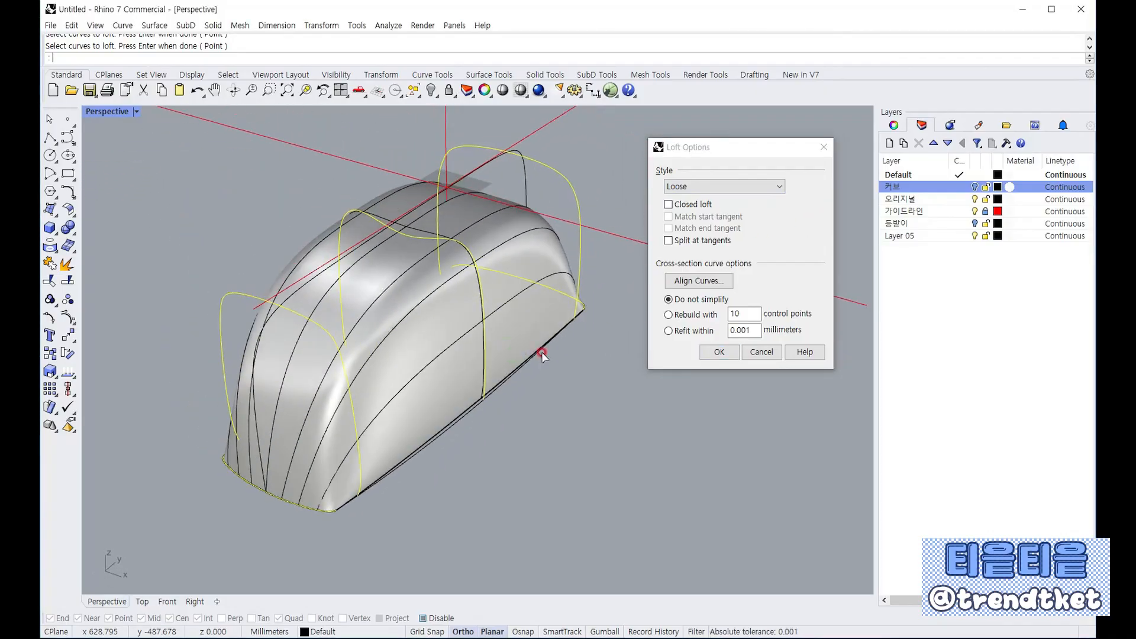
left_click(769, 187)
left_click(765, 218)
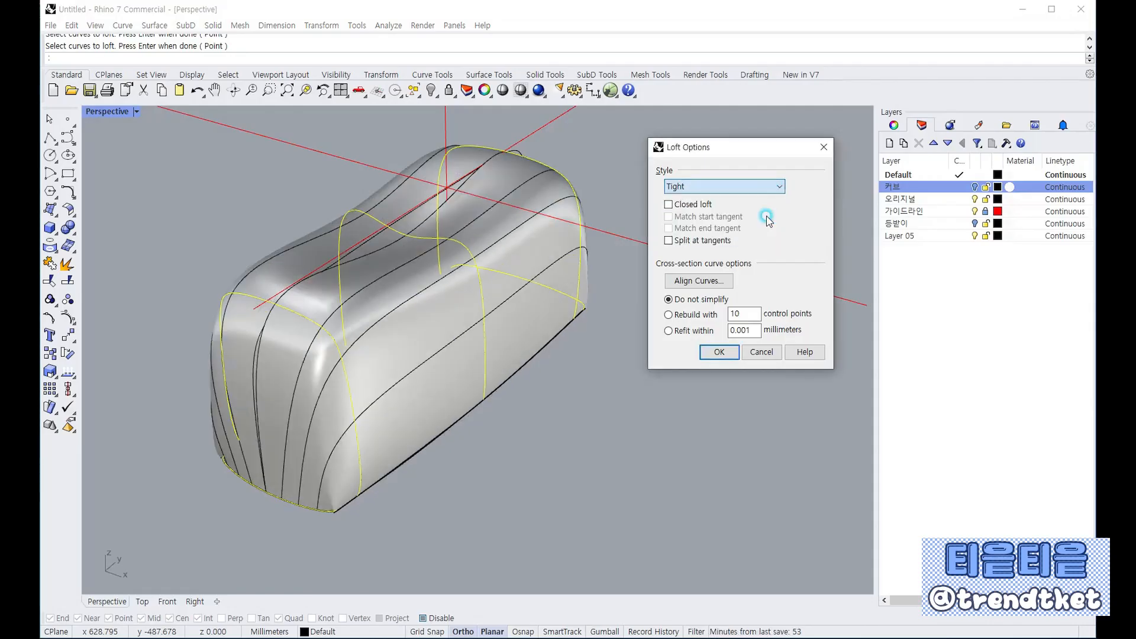
right_click_drag(627, 354, 668, 323)
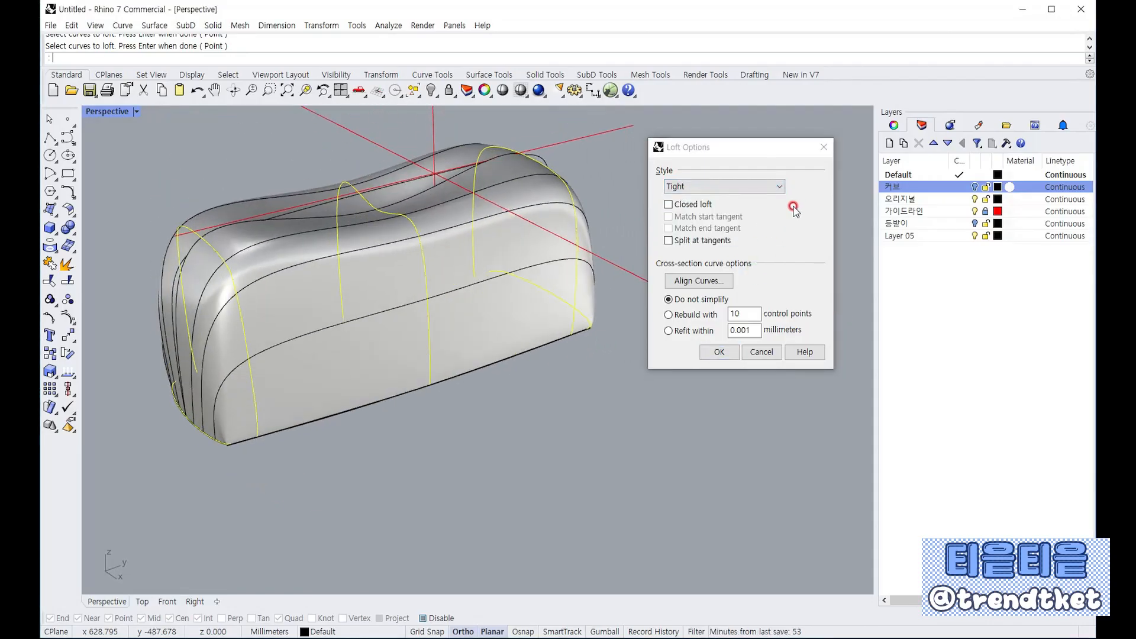
Preview the loft in the Straight sections, Uniform and Normal styles, and cancel it without creating a surface
left_click(780, 187)
left_click(757, 229)
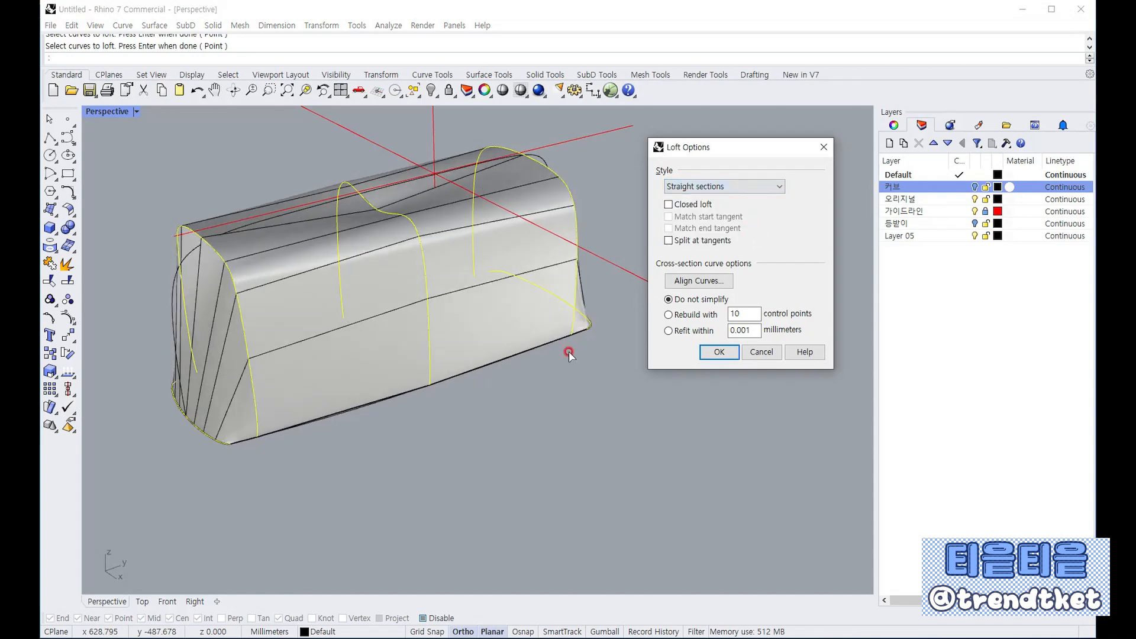
right_click_drag(571, 350, 540, 385)
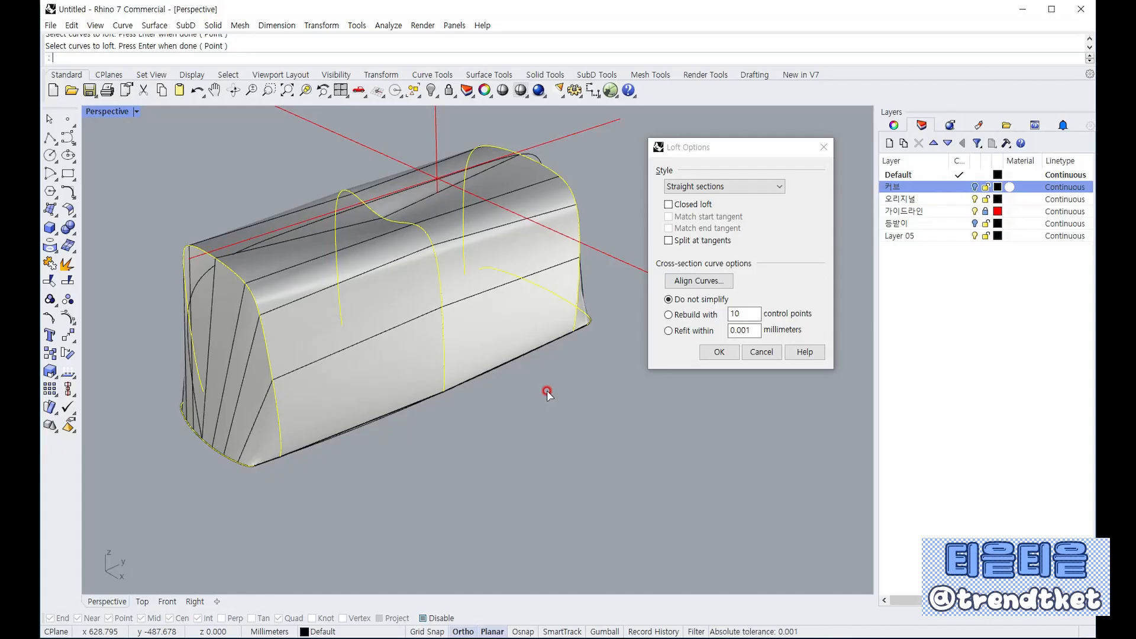
left_click(779, 187)
left_click(754, 236)
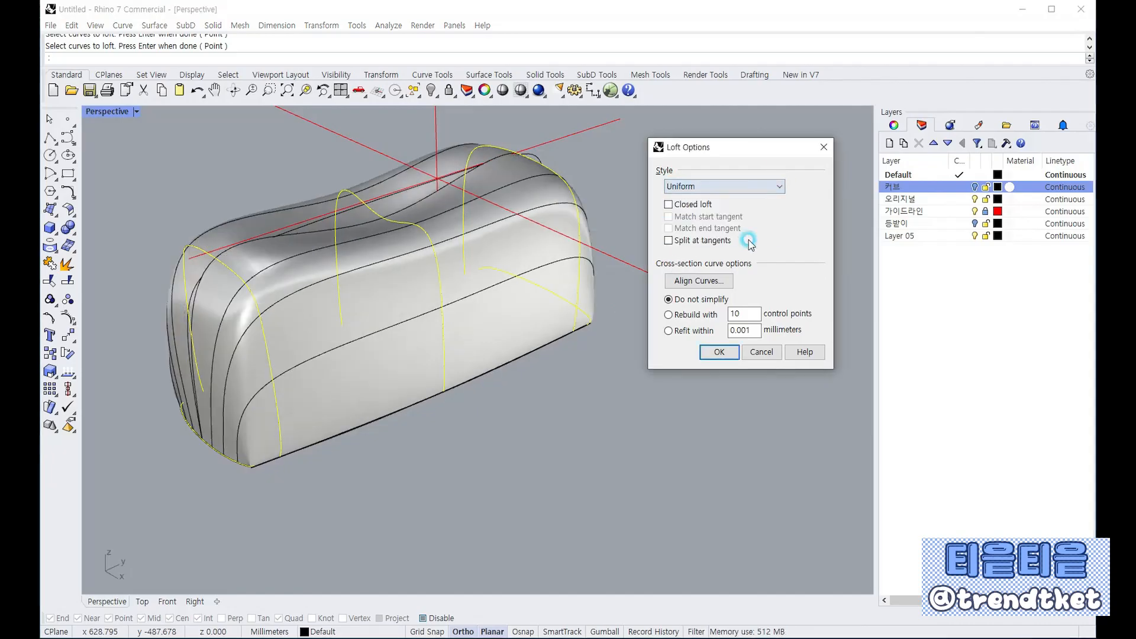
mouse_move(476, 381)
right_mouse_down()
mouse_move(345, 357)
mouse_move(467, 367)
right_mouse_up()
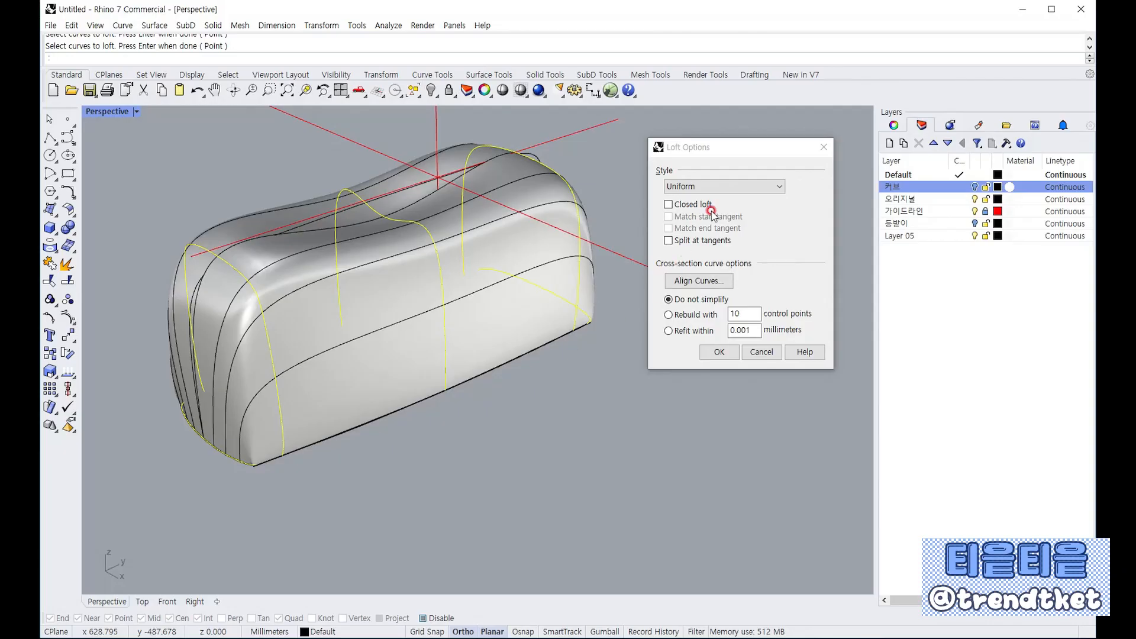
left_click(779, 187)
left_click(777, 200)
right_click_drag(499, 330, 521, 375)
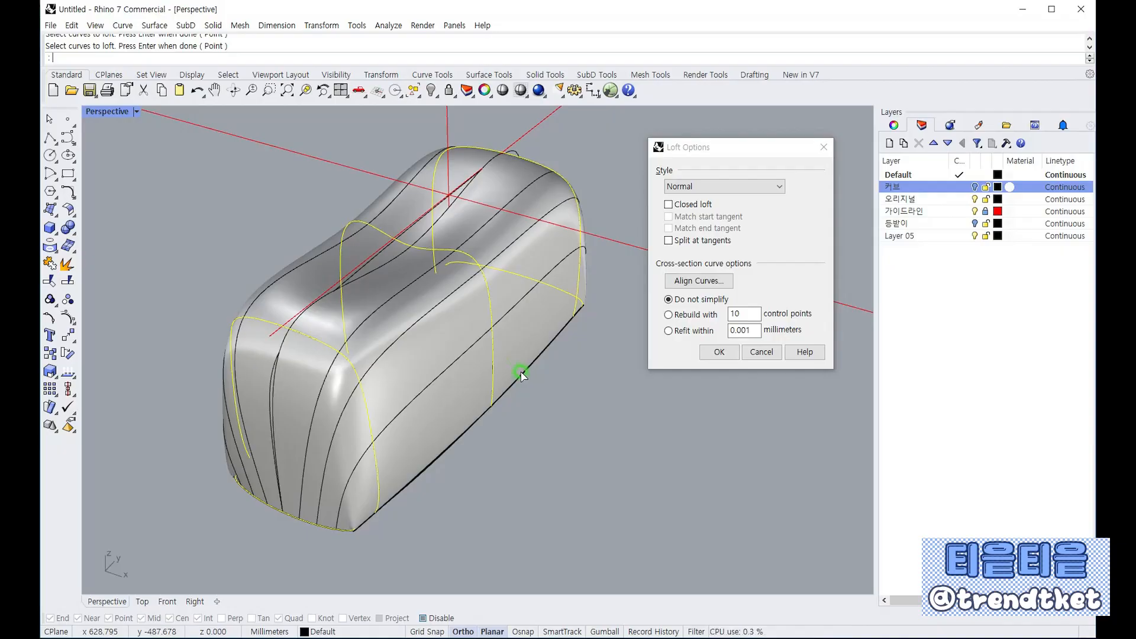
left_click(760, 353)
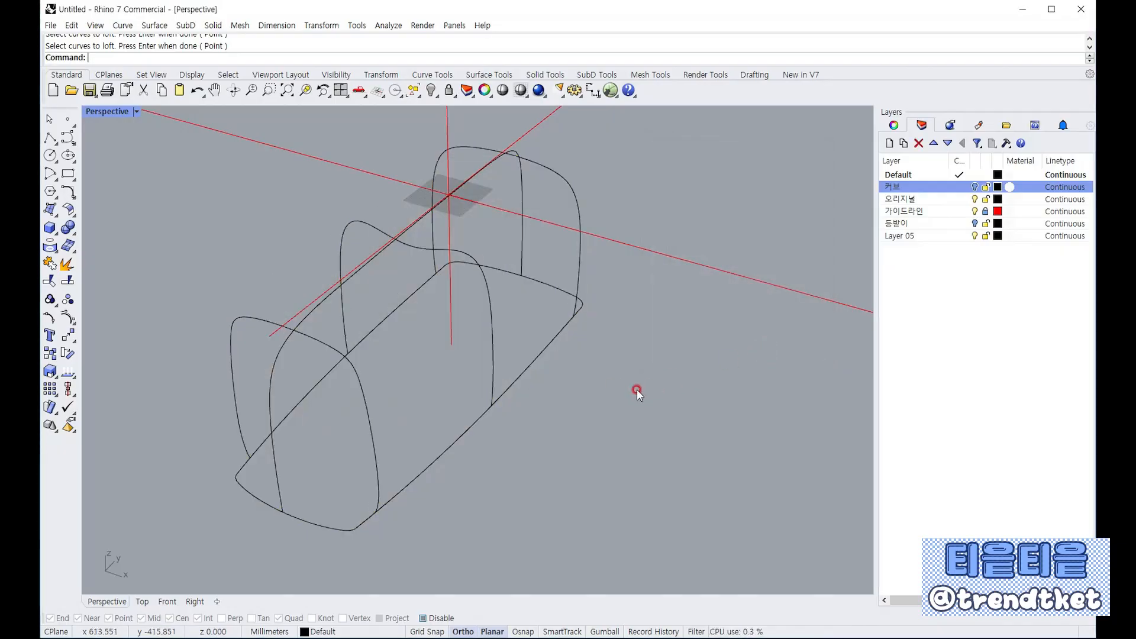
Start a surface from a curve network and select the near base end, the three arches and the far base end
right_click_drag(637, 388, 604, 387)
scroll(680, 361, "down", 5)
scroll(577, 361, "up", 8)
scroll(578, 361, "down", 6)
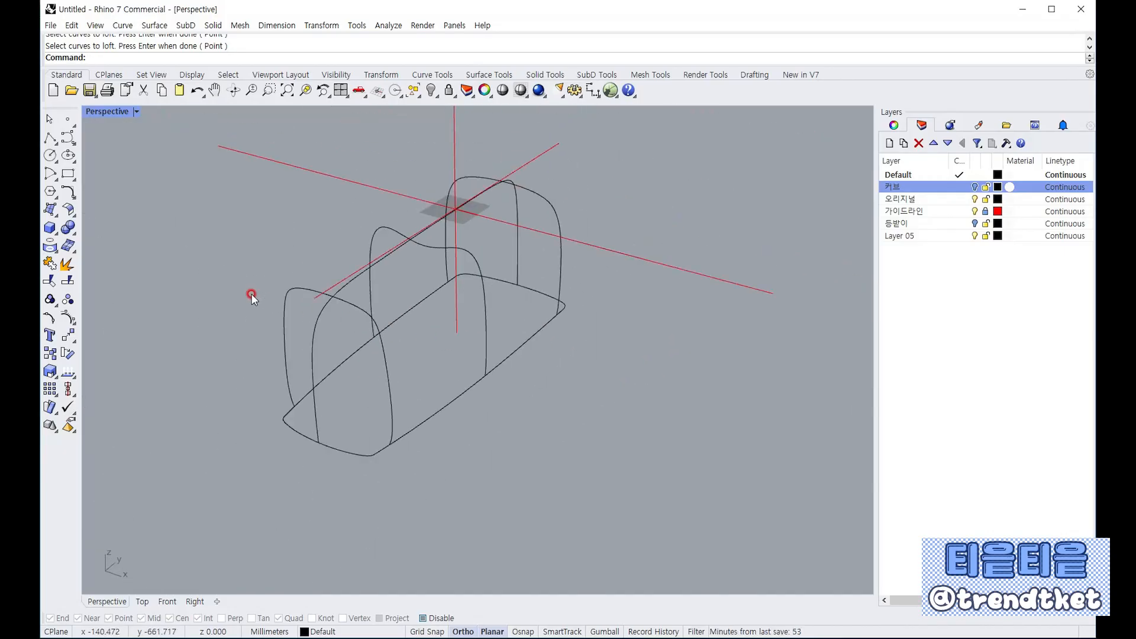
scroll(251, 294, "up", 2)
left_click(50, 209)
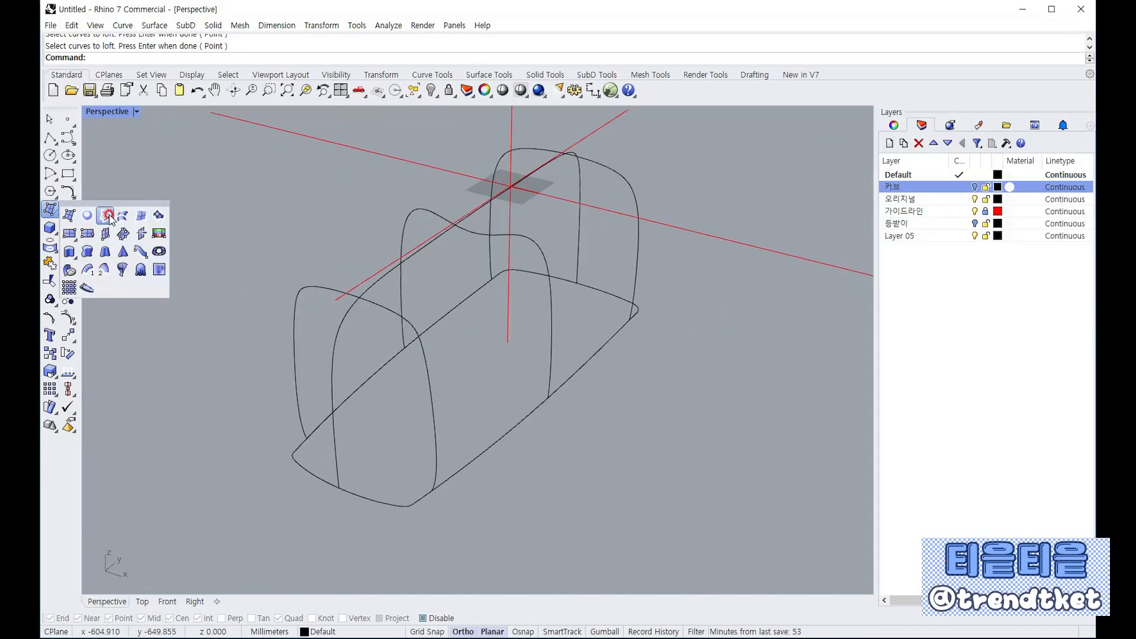
left_click(120, 223)
left_click(377, 499)
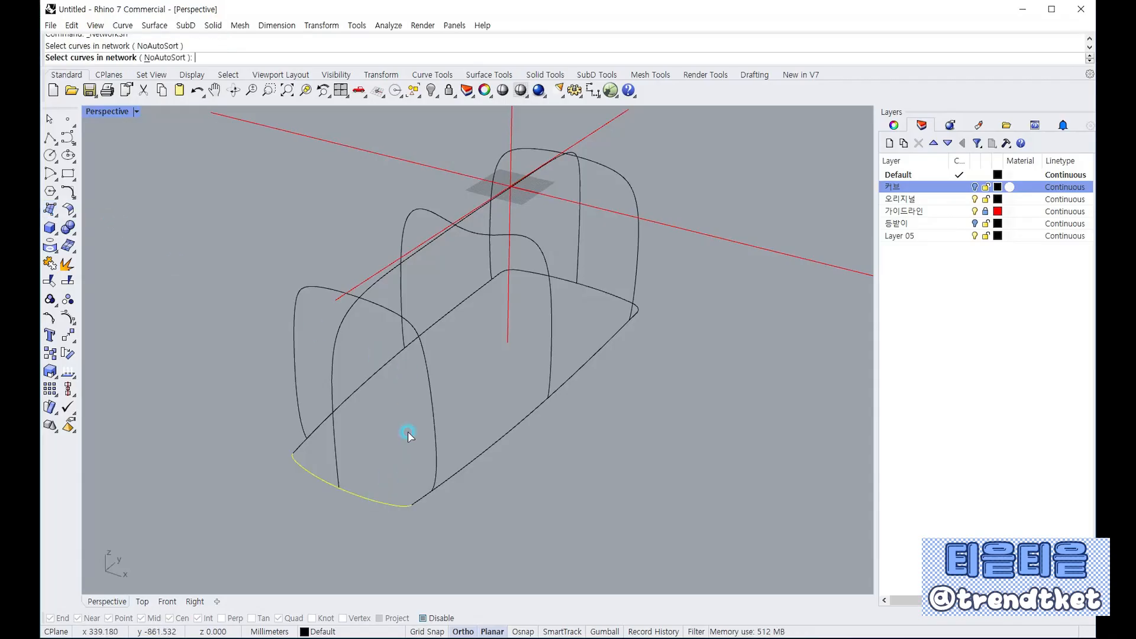
left_click(420, 353)
left_click(552, 295)
left_click(631, 260)
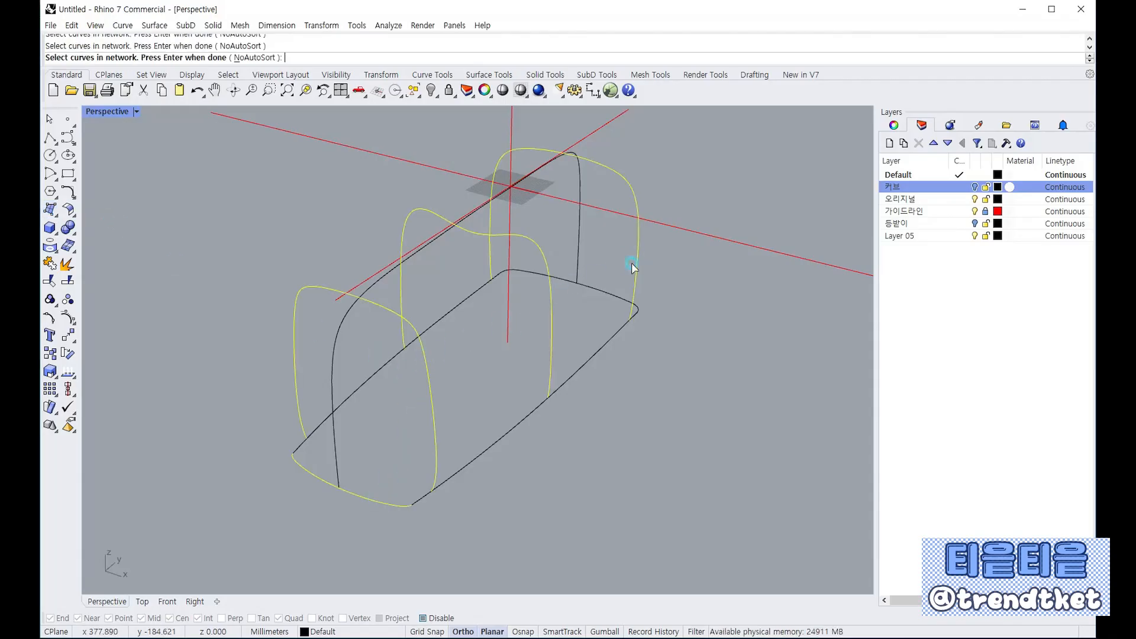
left_click(610, 298)
Add both long base curves and the central lengthwise curve, and create the network surface with Position matching on all four edges
left_click(518, 421)
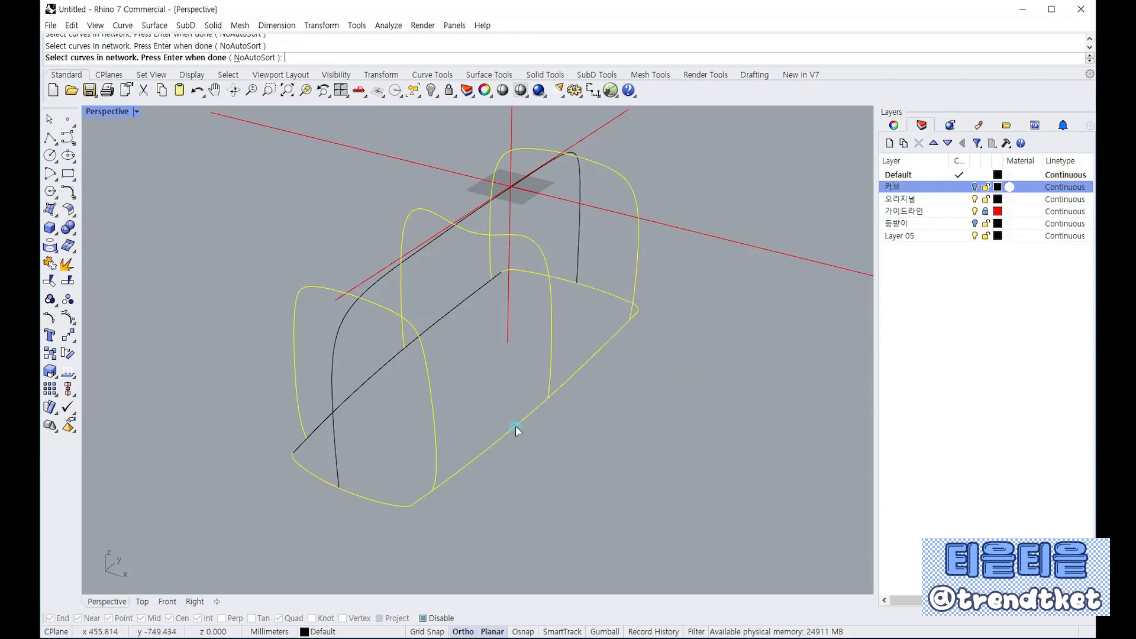
left_click(378, 282)
left_click(354, 392)
key("Return")
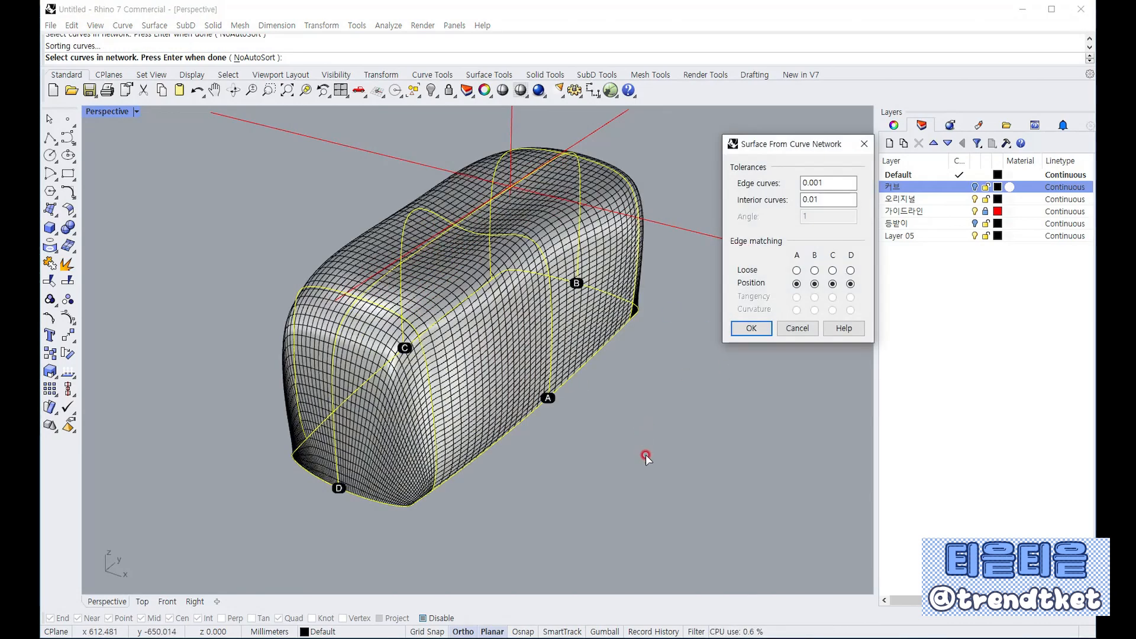
key("Return")
Cap the open base of the network surface to form a closed solid and check it by selecting it
right_click_drag(704, 392, 671, 198)
right_click_drag(368, 216, 467, 243)
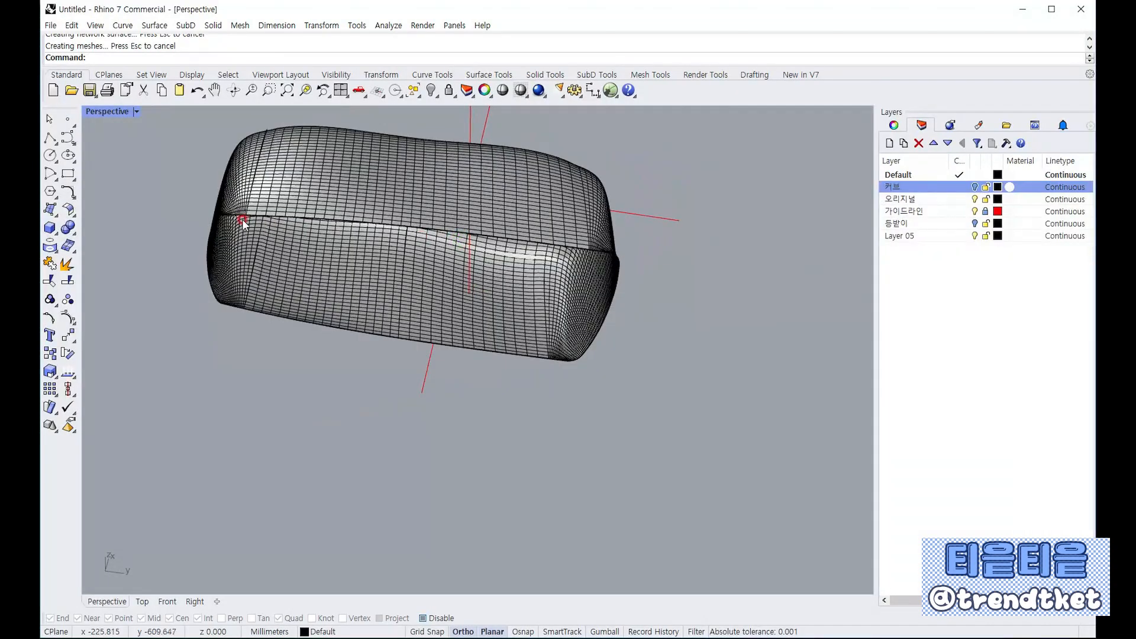
right_click_drag(242, 219, 481, 421)
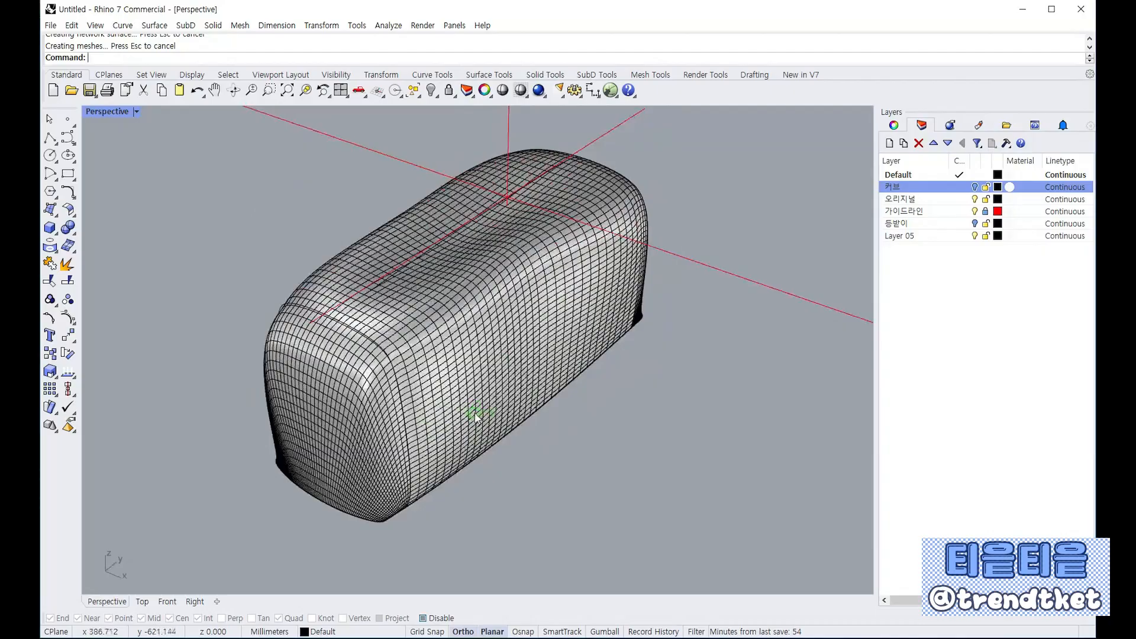
left_click(68, 227)
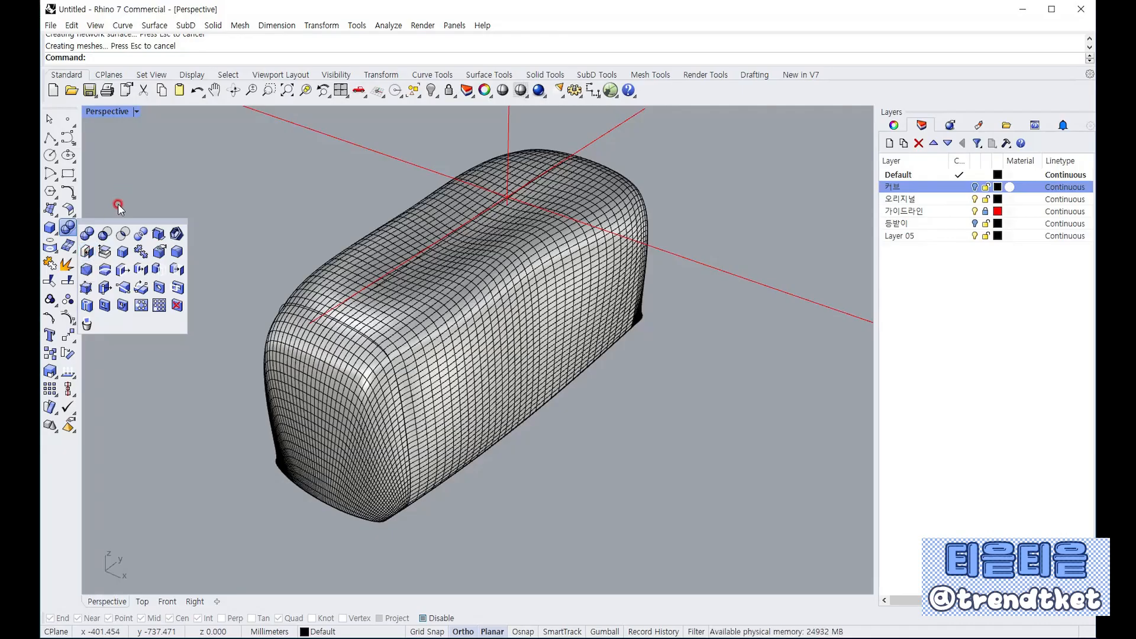
left_click(87, 251)
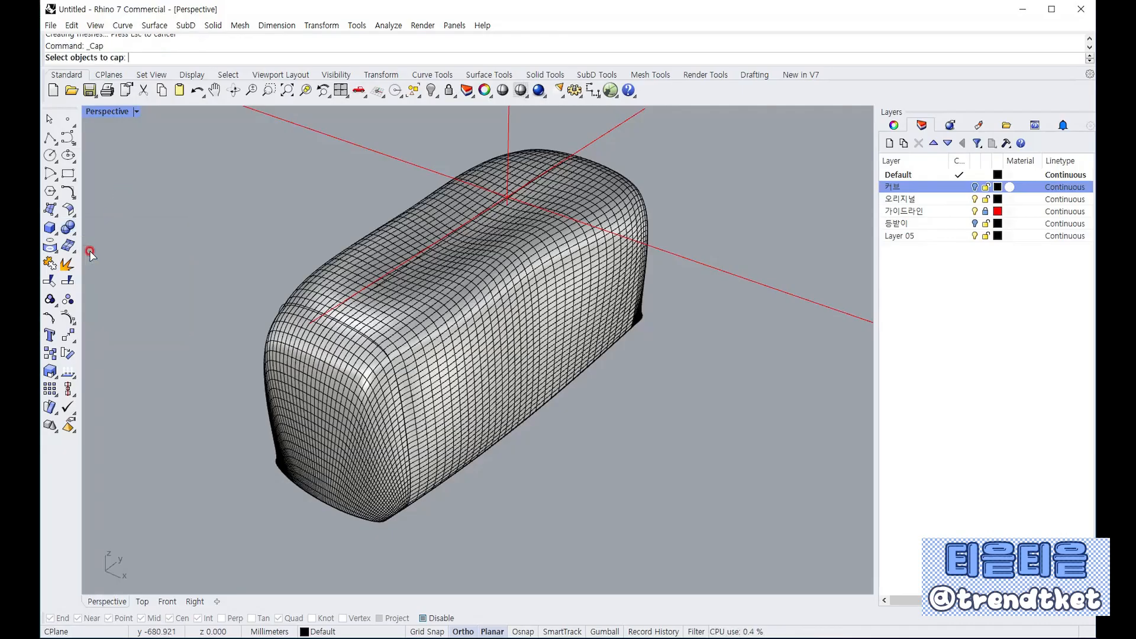
left_click(495, 312)
right_click(699, 353)
mouse_move(699, 353)
right_mouse_down()
mouse_move(507, 375)
mouse_move(468, 214)
mouse_move(385, 355)
mouse_move(333, 381)
mouse_move(299, 306)
mouse_move(522, 283)
mouse_move(521, 306)
mouse_move(609, 419)
mouse_move(520, 406)
mouse_move(540, 432)
mouse_move(585, 363)
mouse_move(543, 419)
mouse_move(604, 395)
mouse_move(446, 251)
mouse_move(326, 331)
mouse_move(471, 350)
mouse_move(467, 385)
mouse_move(425, 382)
right_mouse_up()
left_click(420, 254)
left_click(609, 419)
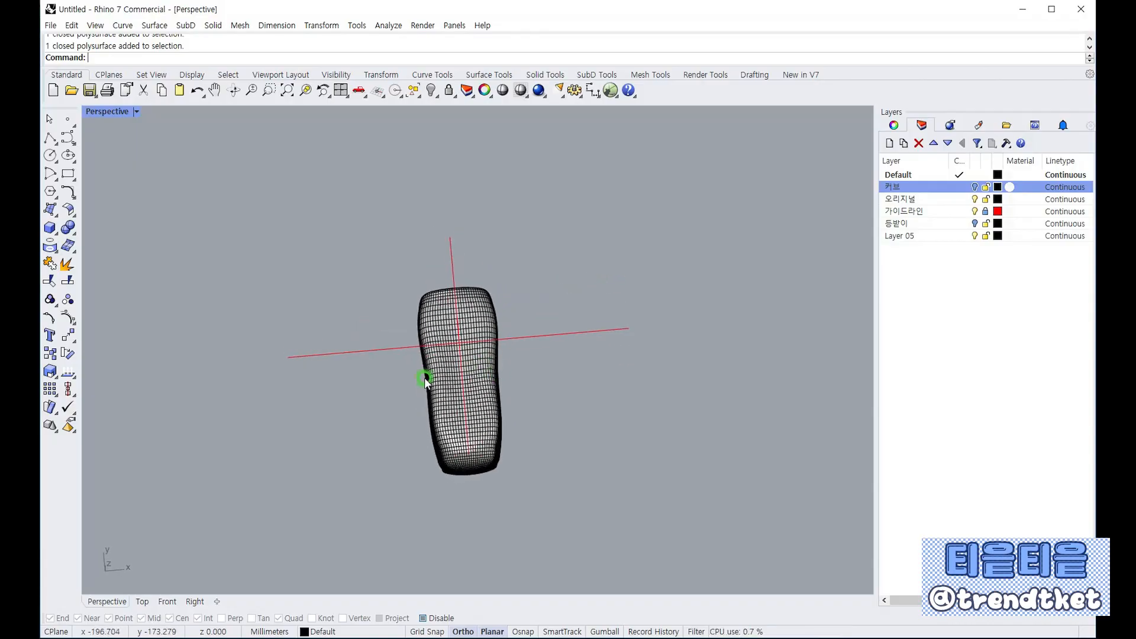
Copy the closed polysurface about 693 mm sideways in the negative X direction in the Top view
right_click_drag(294, 353, 307, 326)
double_click(114, 112)
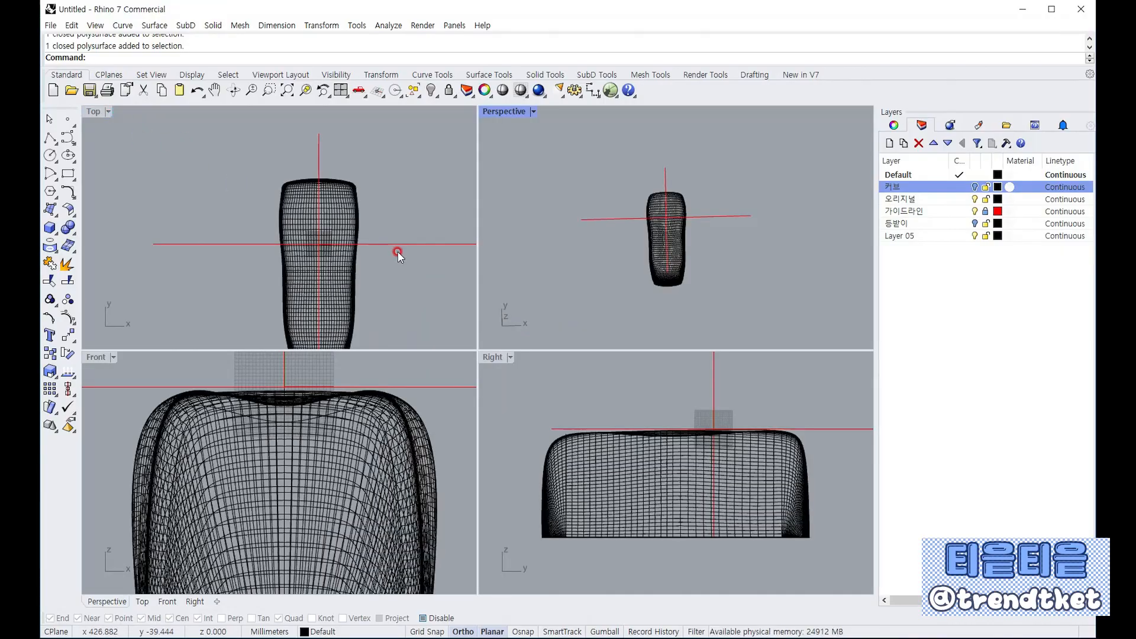
right_click_drag(253, 235, 283, 218)
mouse_move(213, 212)
right_mouse_down()
mouse_move(226, 241)
mouse_move(221, 225)
mouse_move(212, 234)
right_mouse_up()
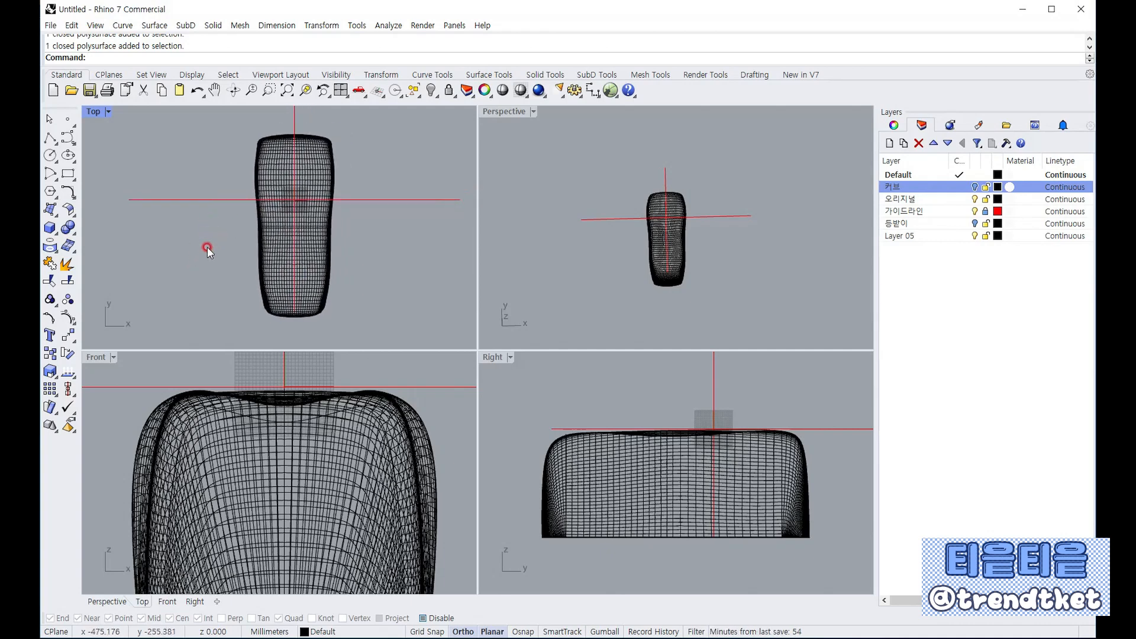
left_click(49, 356)
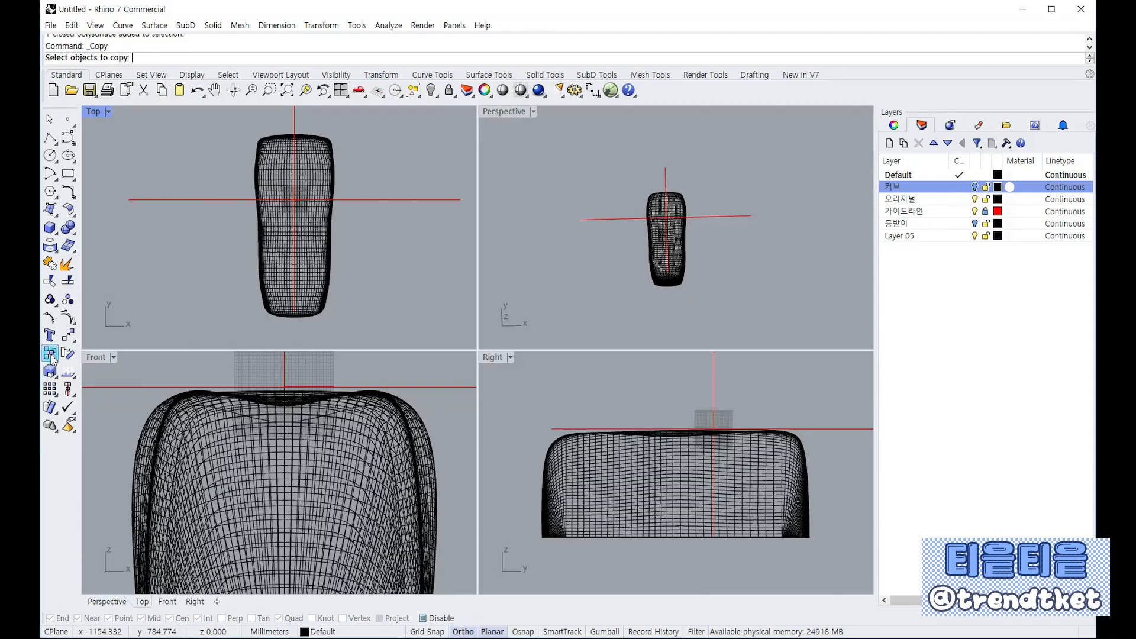
left_click(274, 314)
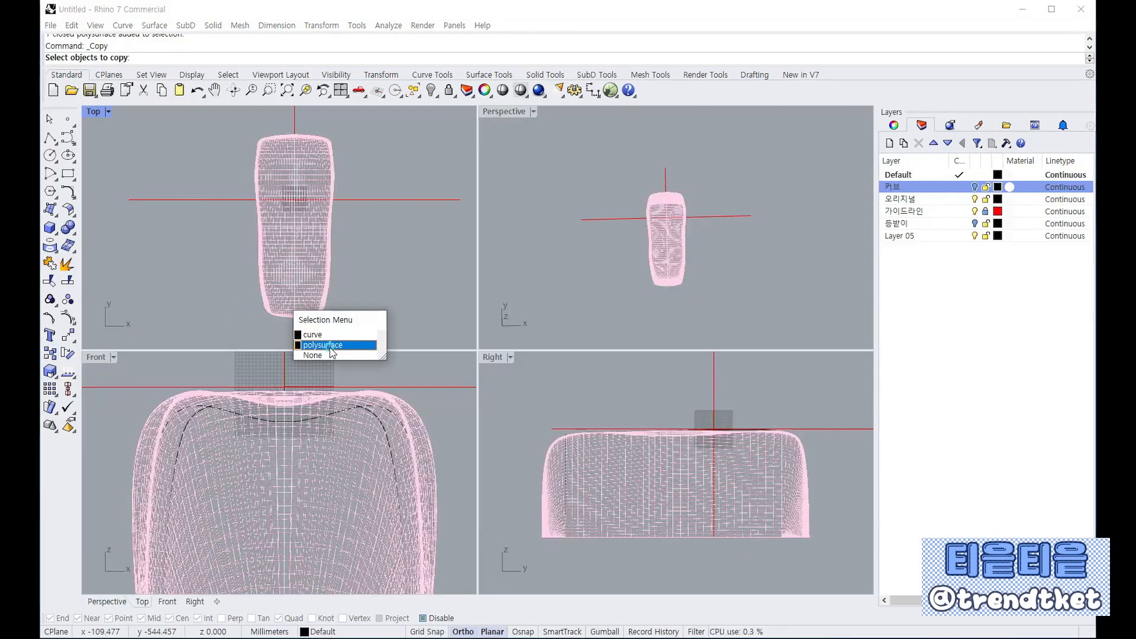
left_click(322, 345)
key("Return")
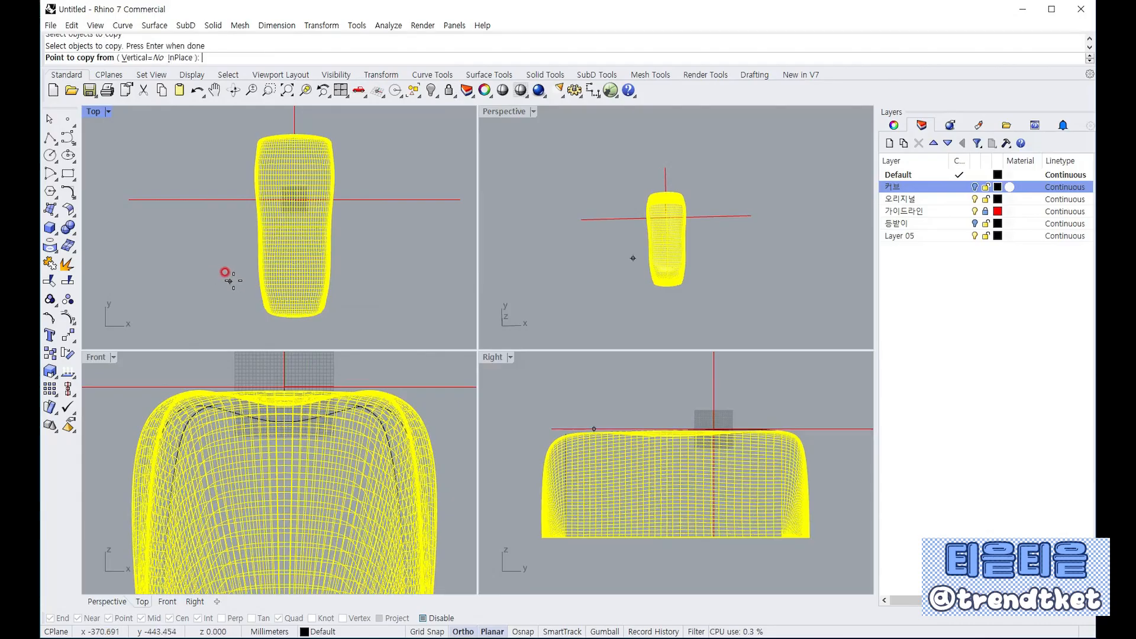
left_click(290, 318)
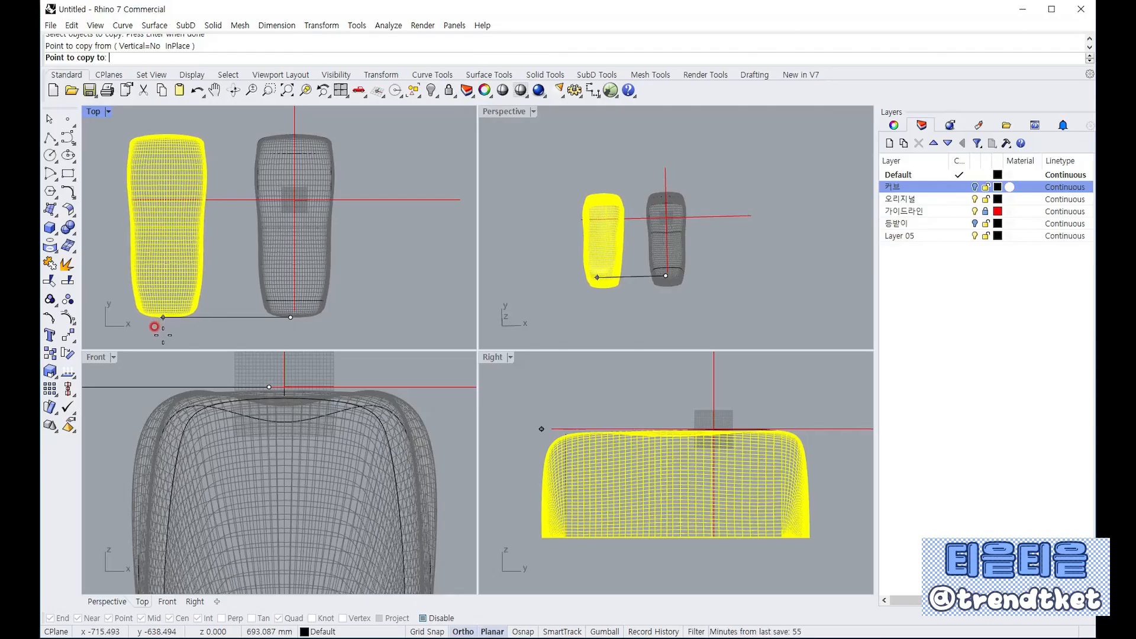
left_click(155, 324)
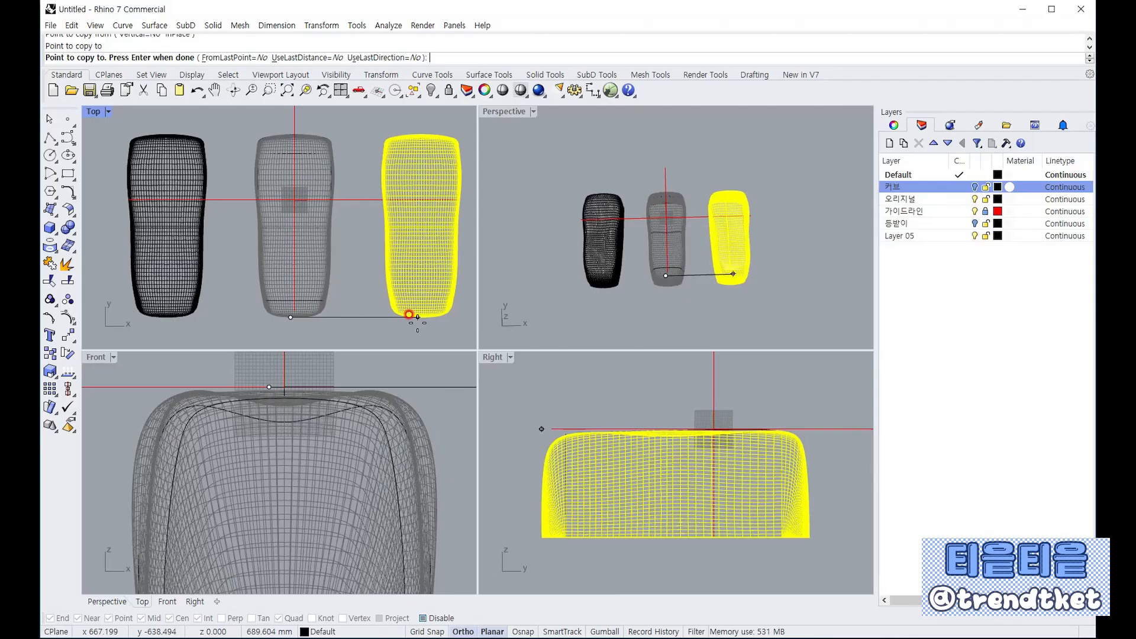
key("Return")
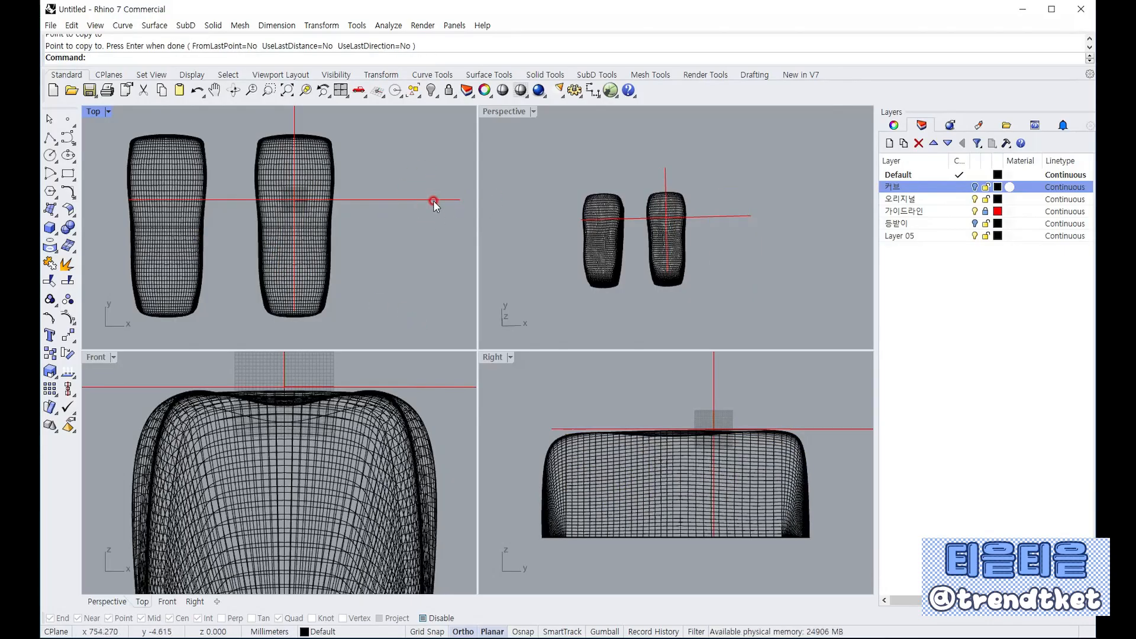
Mirror the copied body across the Y axis through the origin, keeping the original, to place a third body on the positive X side
left_click(190, 257)
scroll(177, 172, "down", 3)
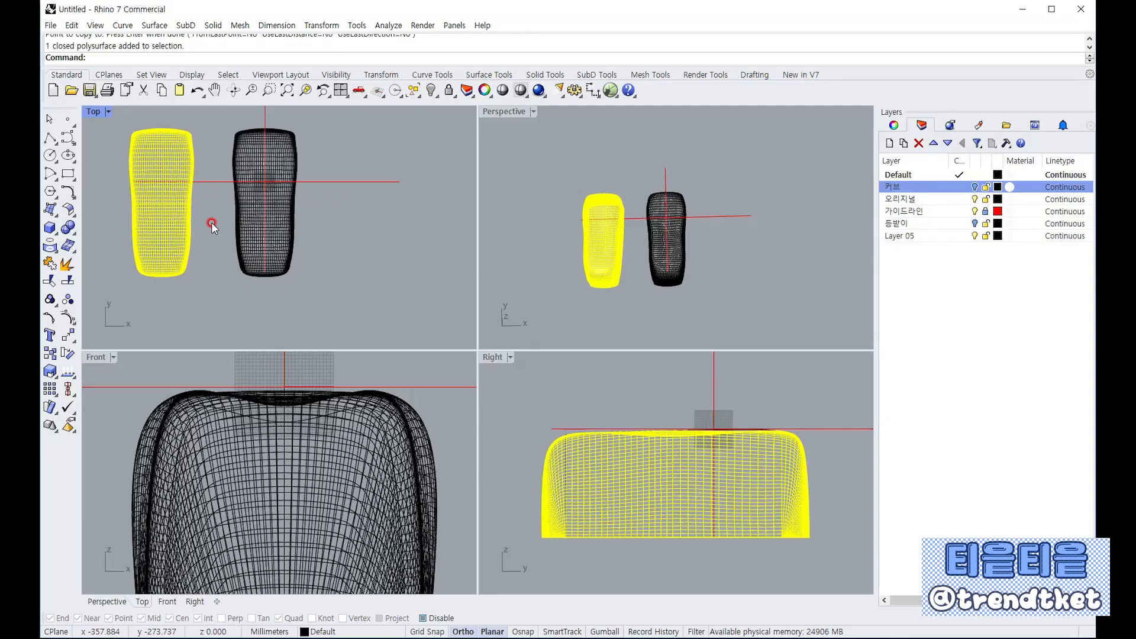
right_click_drag(228, 253, 256, 288)
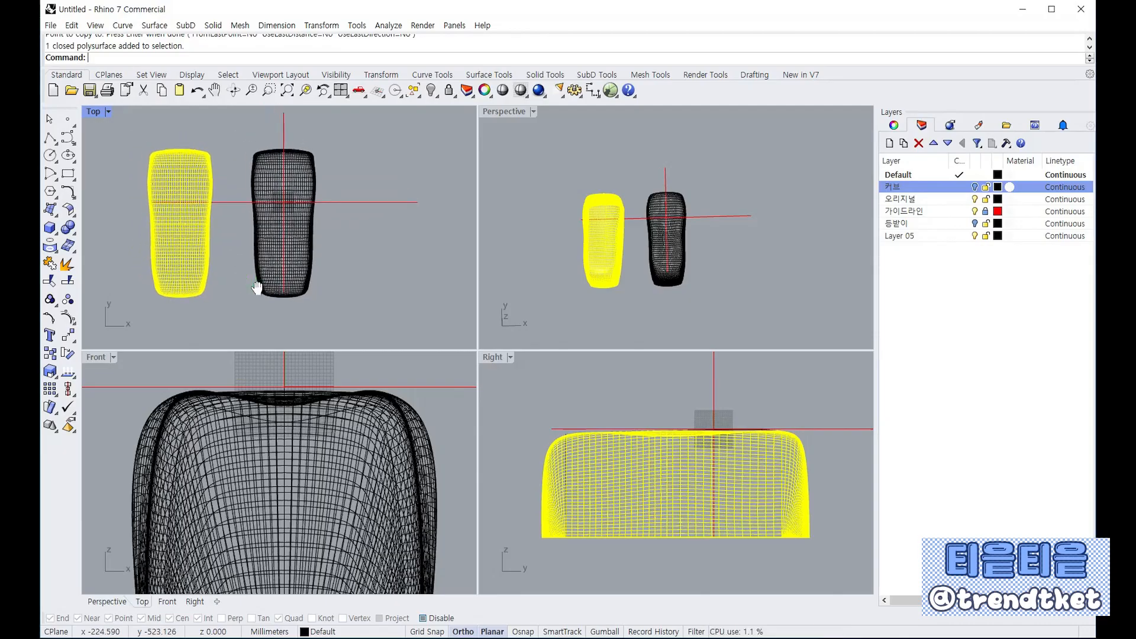
left_click(69, 336)
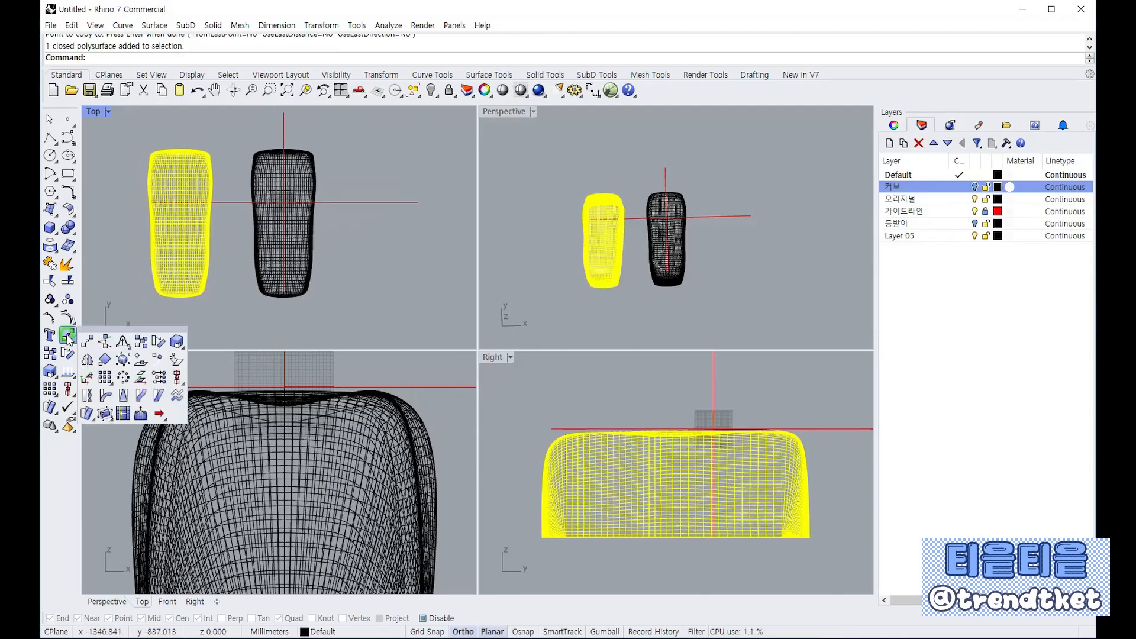
left_click(87, 359)
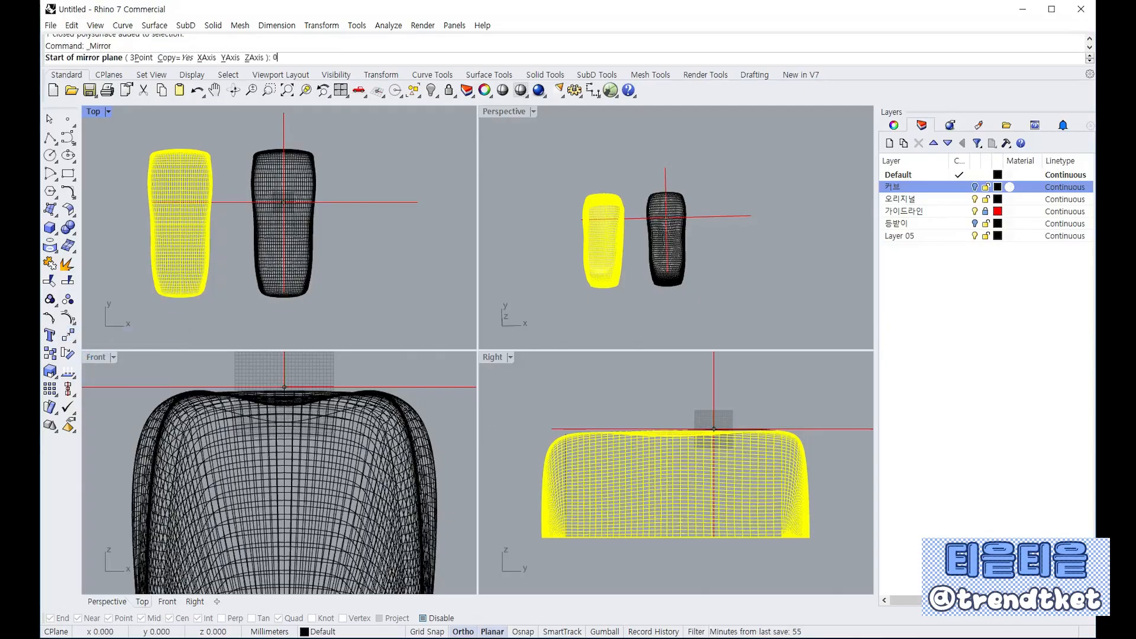
type("0")
key("Return")
left_click(287, 324)
left_click(342, 321)
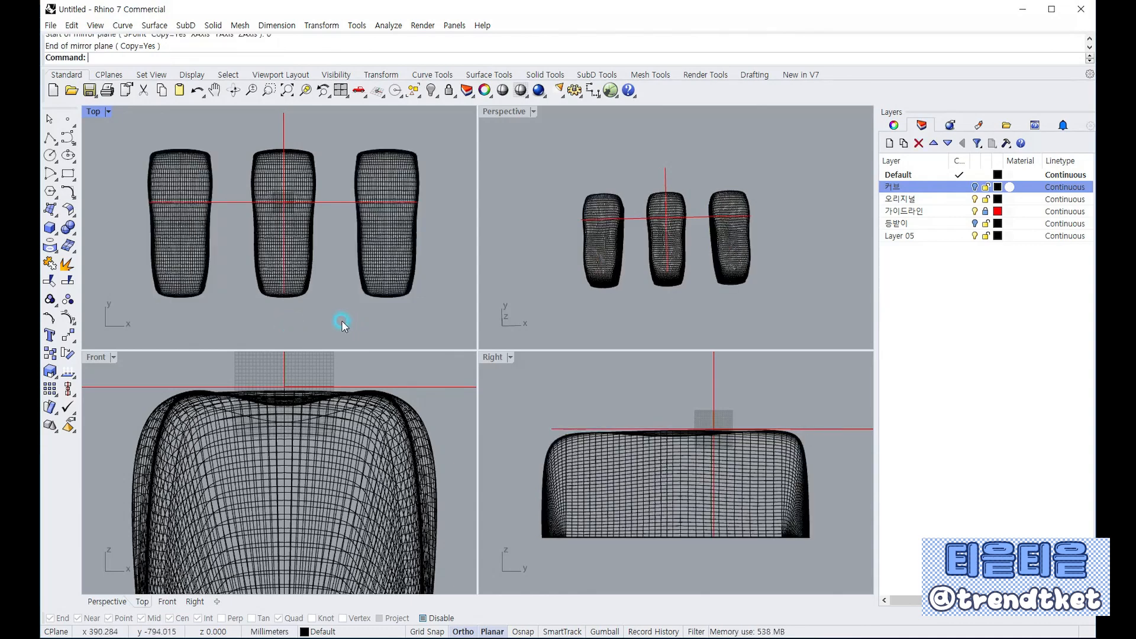
Rename Layer 05 as 시트1
right_click_drag(543, 275, 506, 124)
double_click(506, 112)
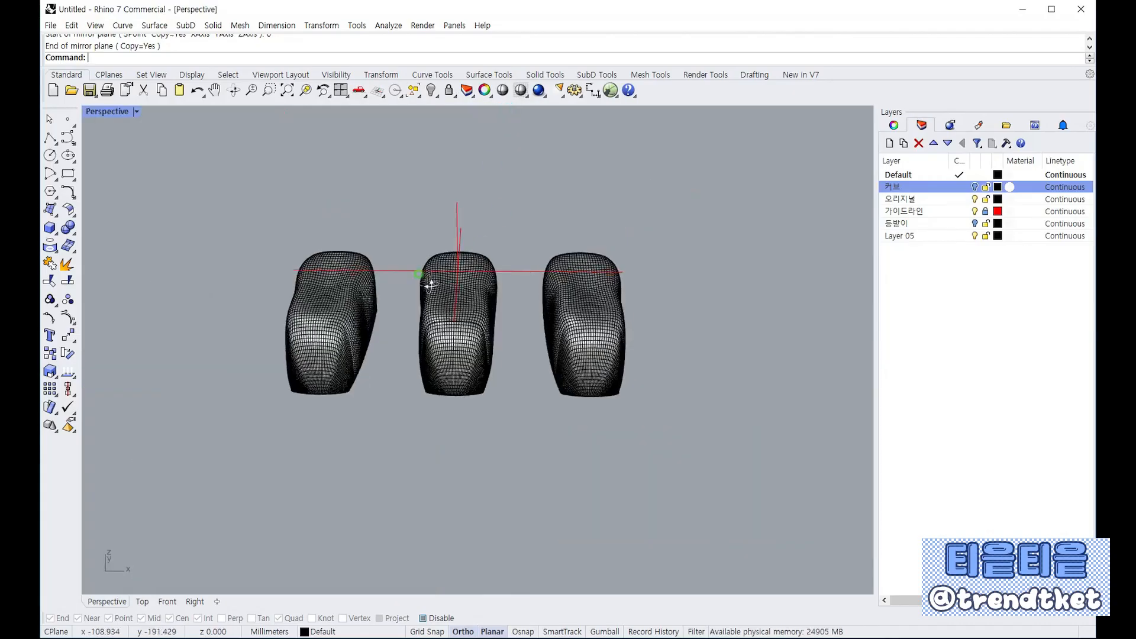
right_click_drag(429, 284, 307, 289)
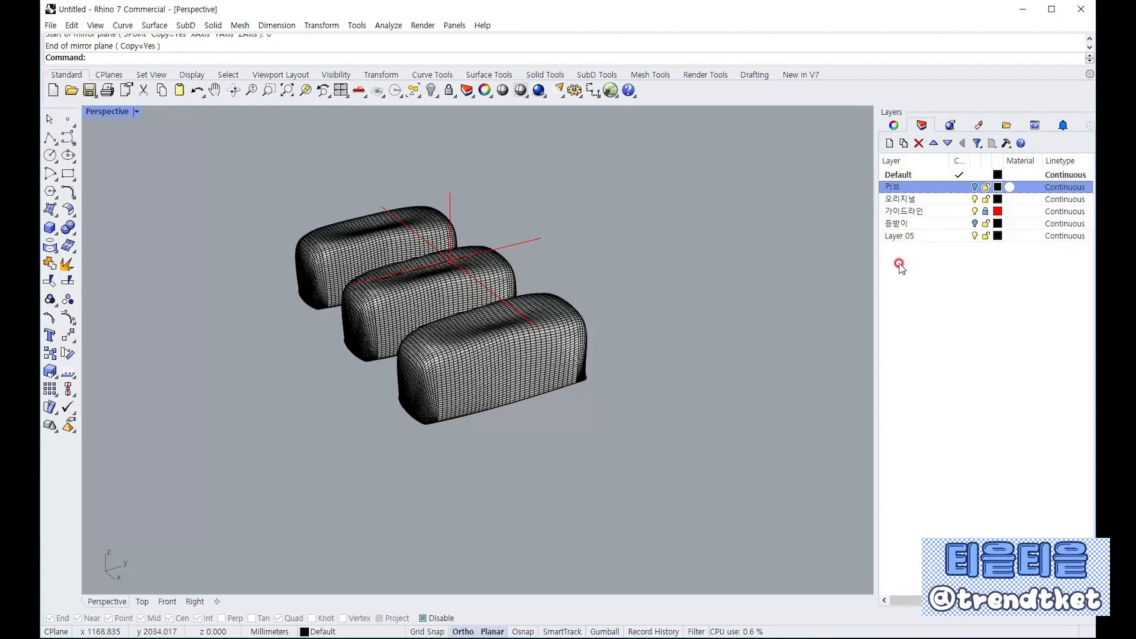
right_click(899, 236)
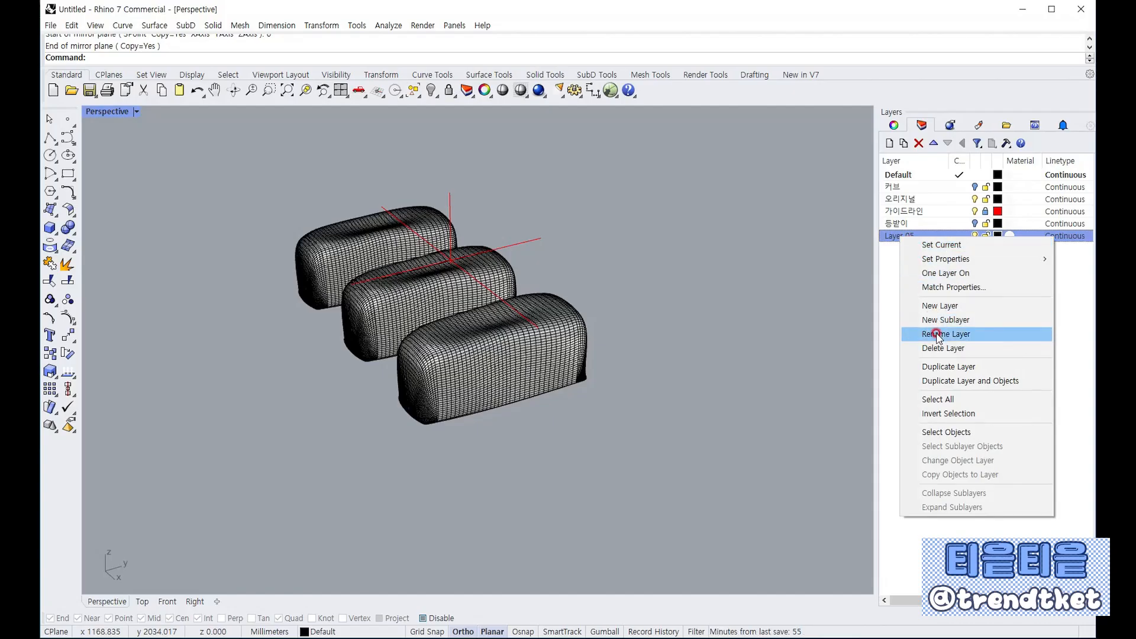
left_click(934, 334)
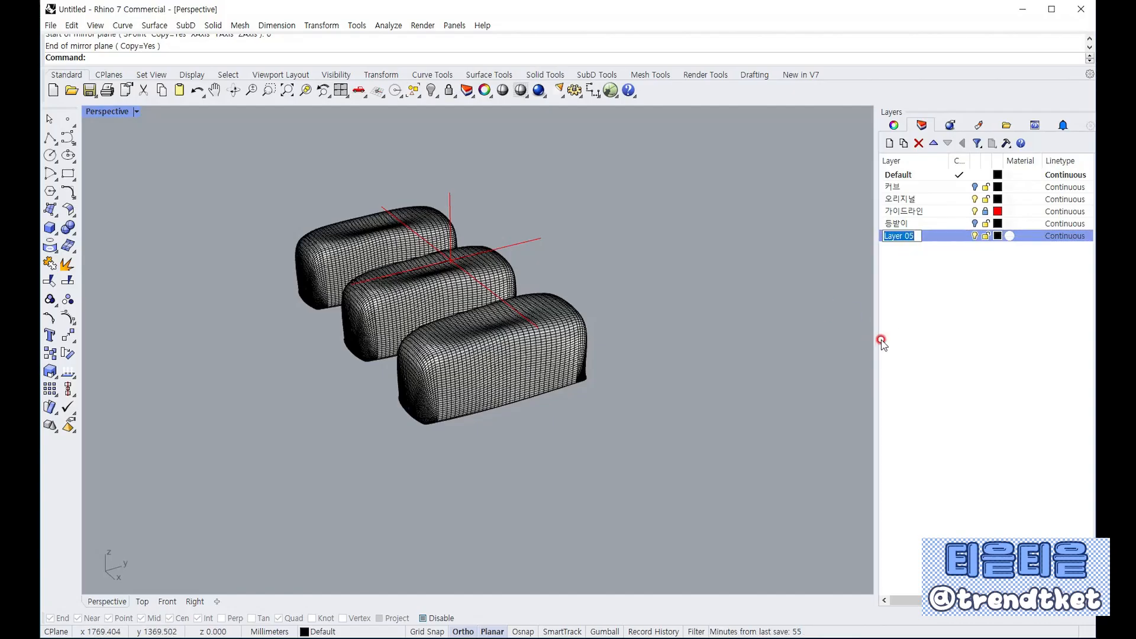
type("ㅅ")
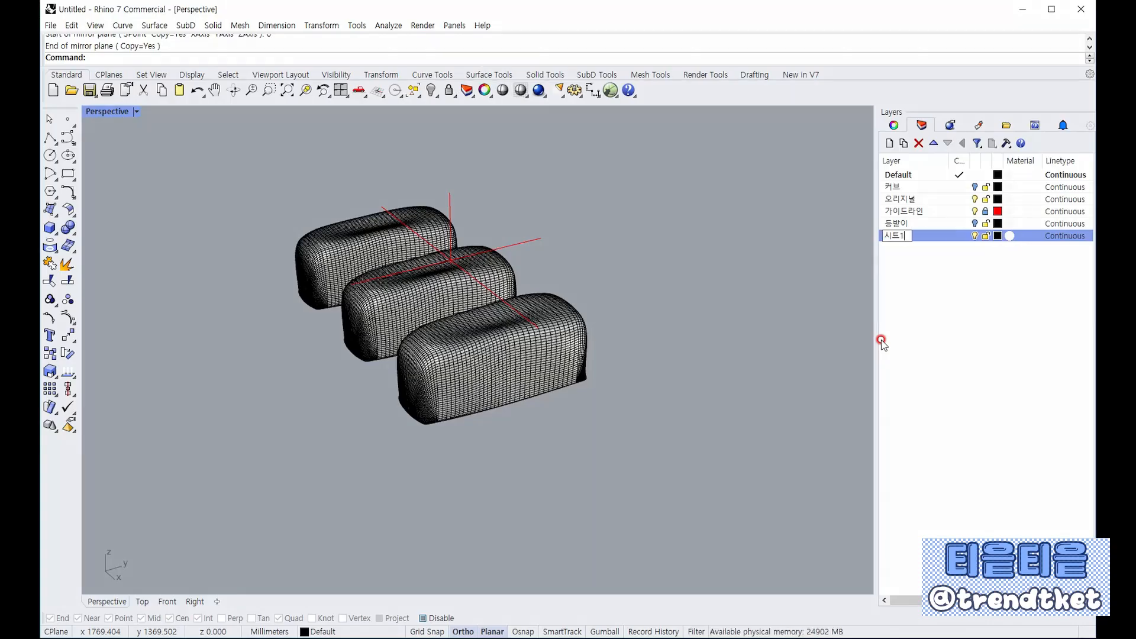
left_click(912, 333)
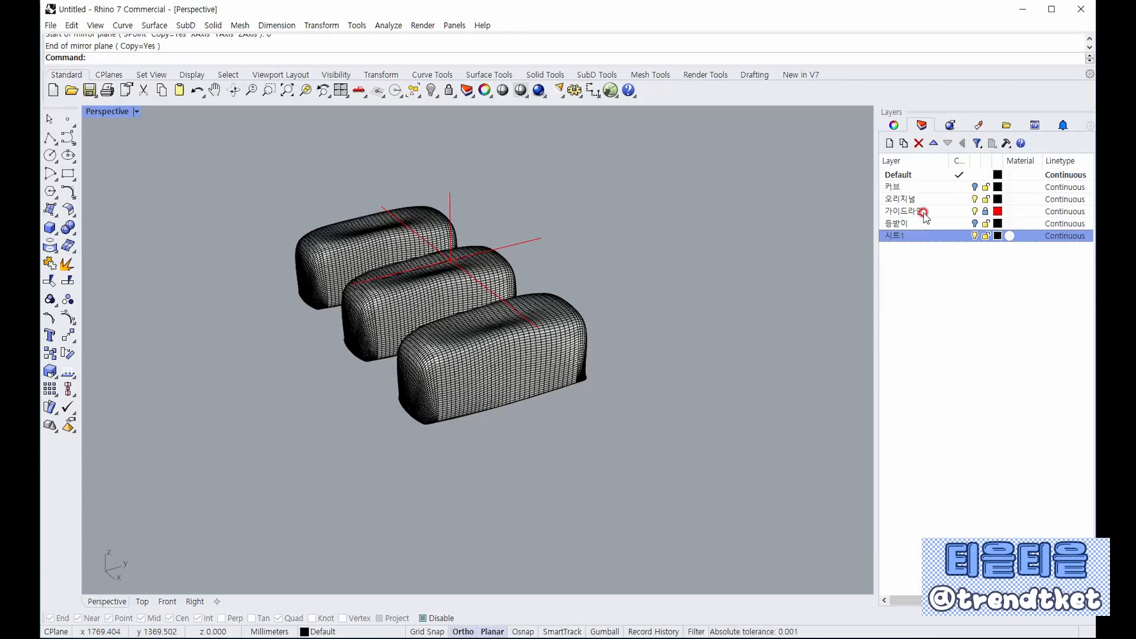
Add two new layers and rename the first of them 시트2
left_click(887, 142)
left_click(887, 142)
left_click(887, 142)
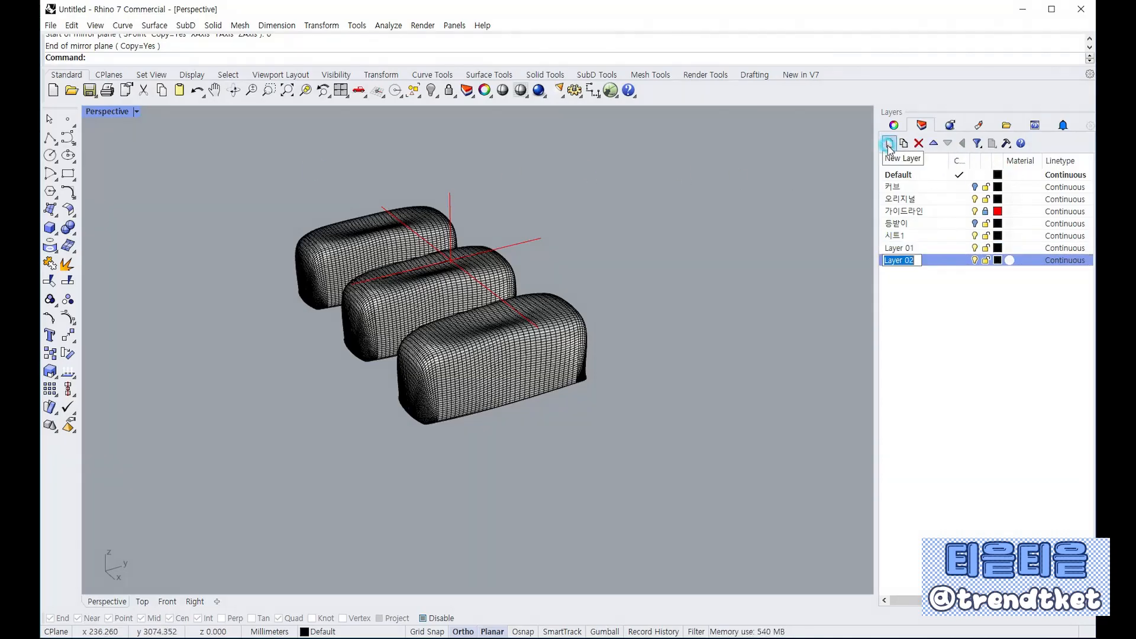
left_click(907, 249)
right_click(907, 249)
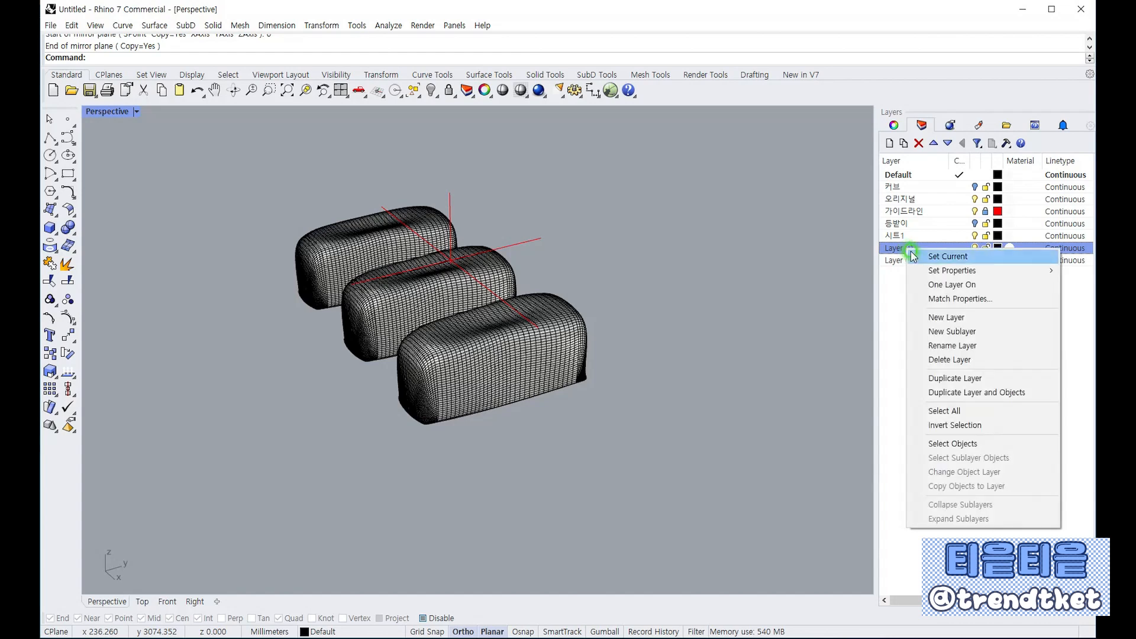
left_click(946, 347)
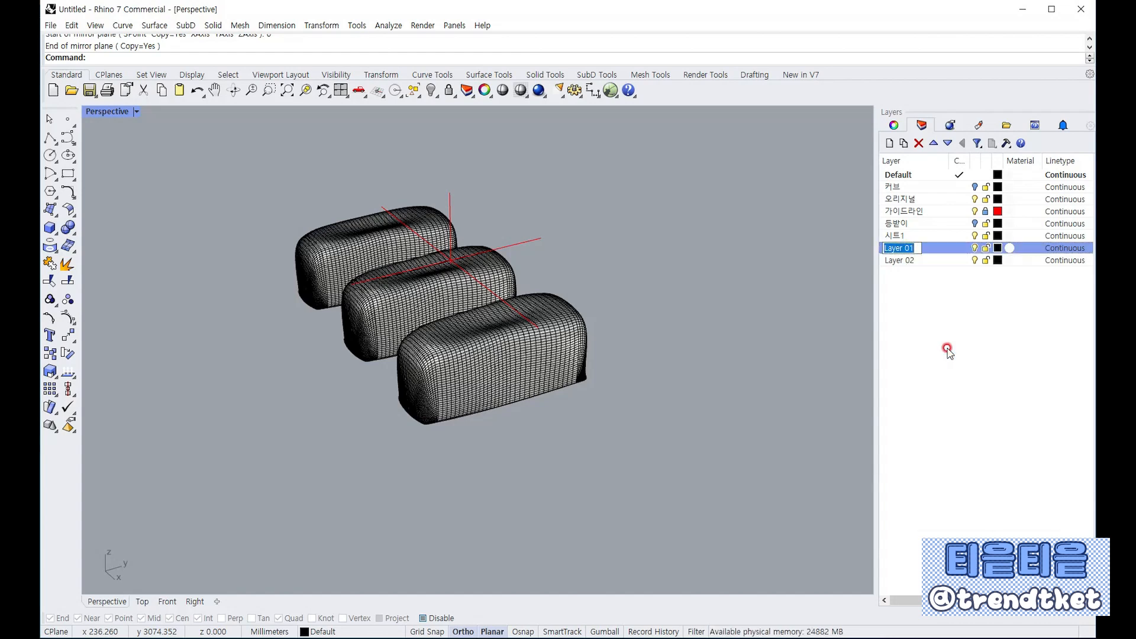
type("시트2")
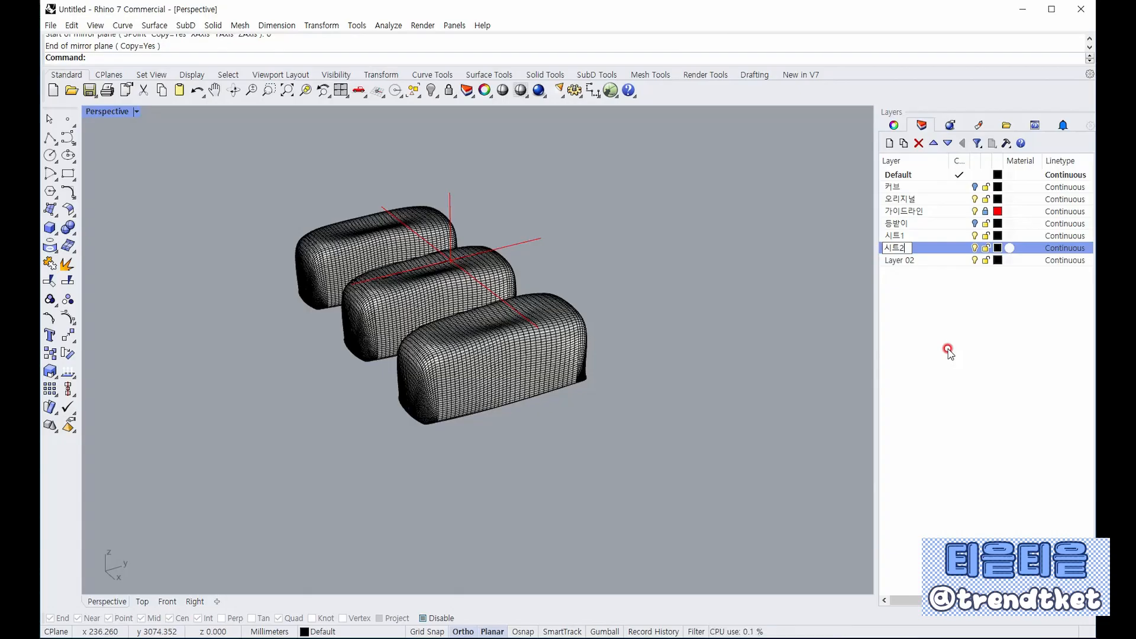
Rename Layer 02 as 시트3 and clear the layer selection
left_click(907, 261)
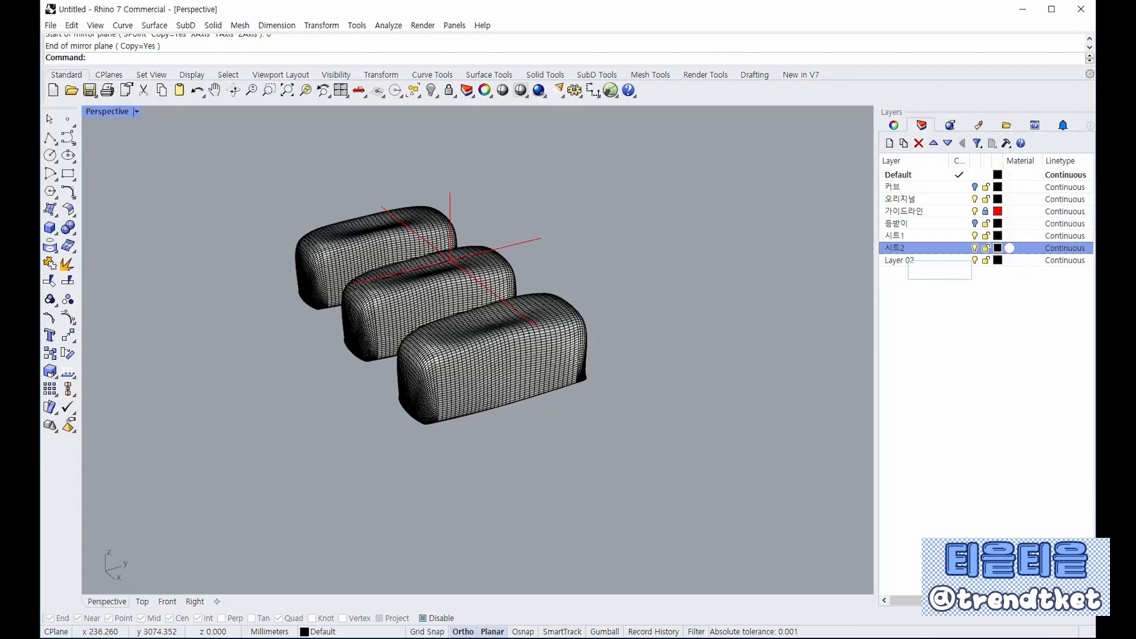
right_click(907, 261)
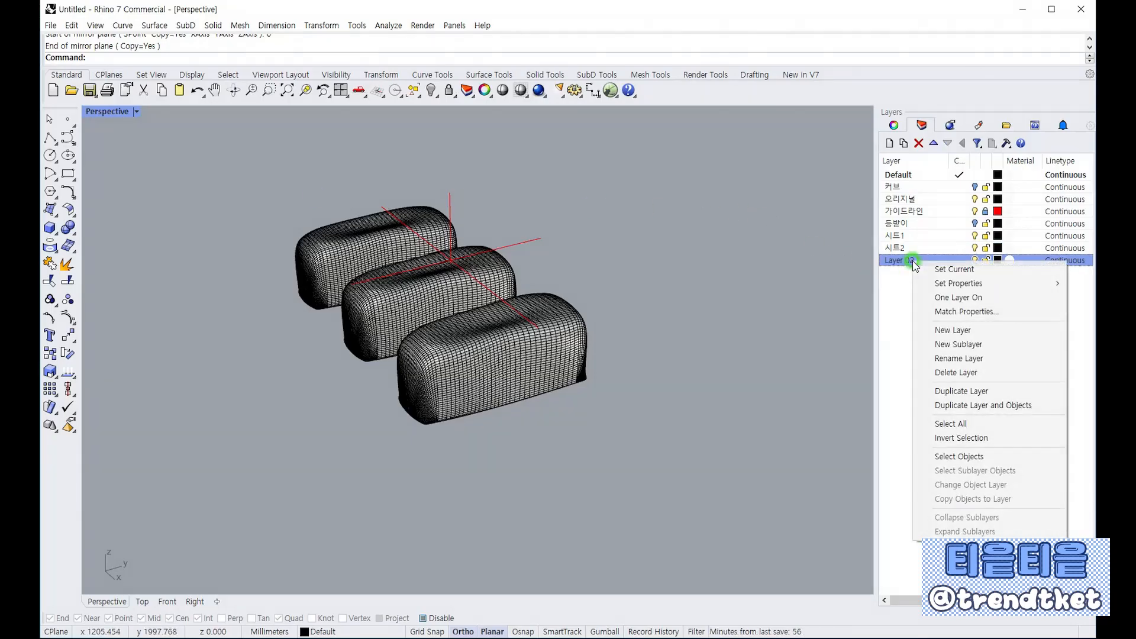
left_click(960, 358)
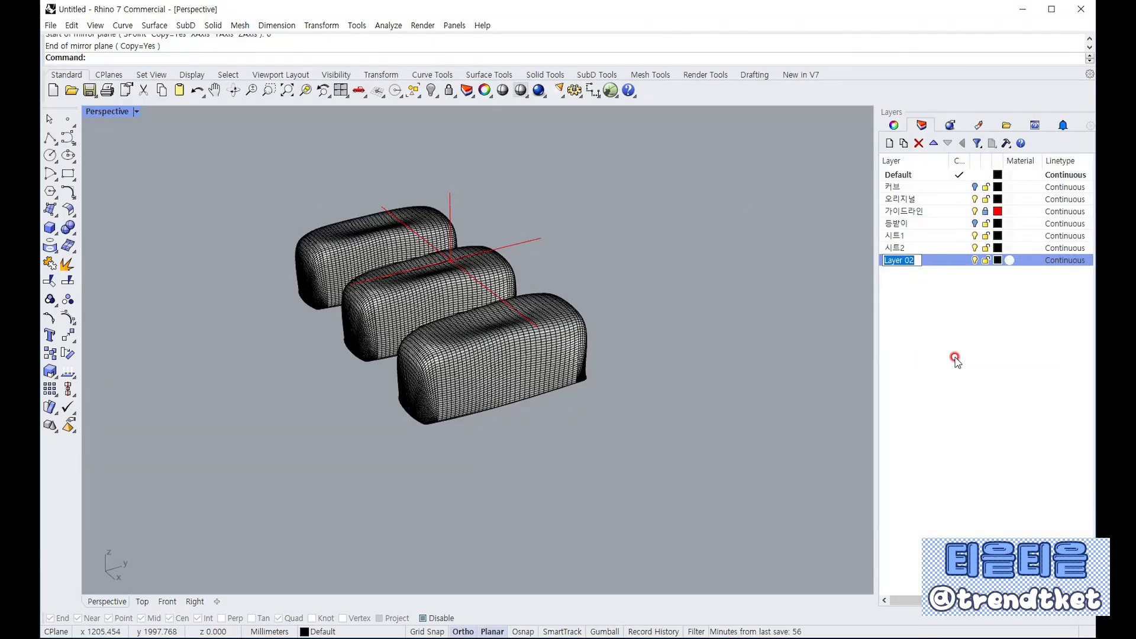
type("시트3")
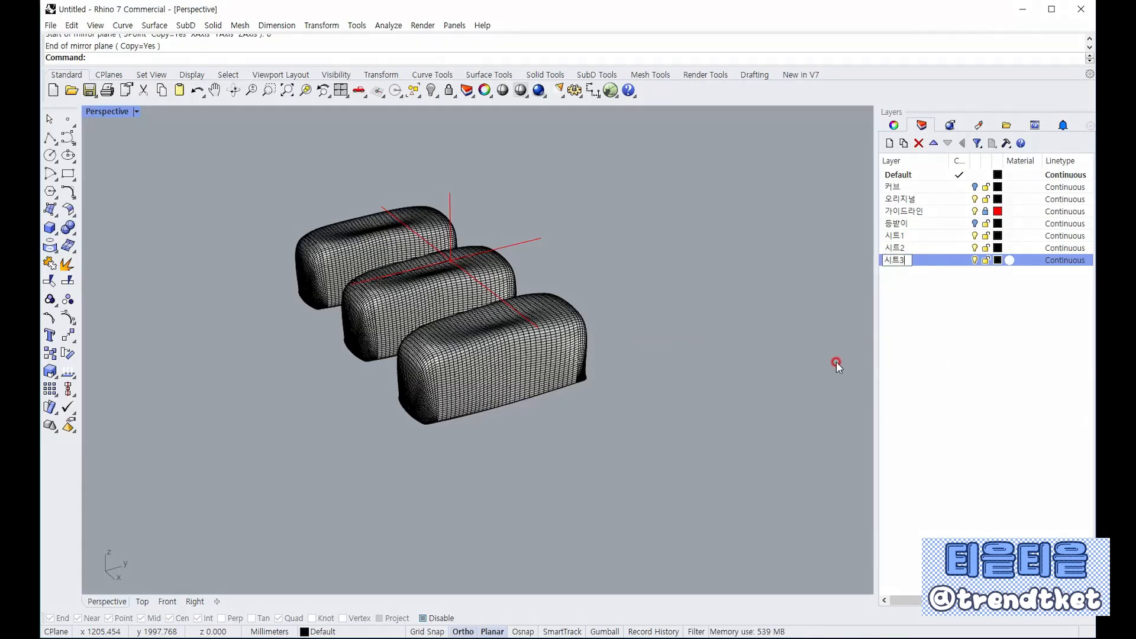
left_click(835, 362)
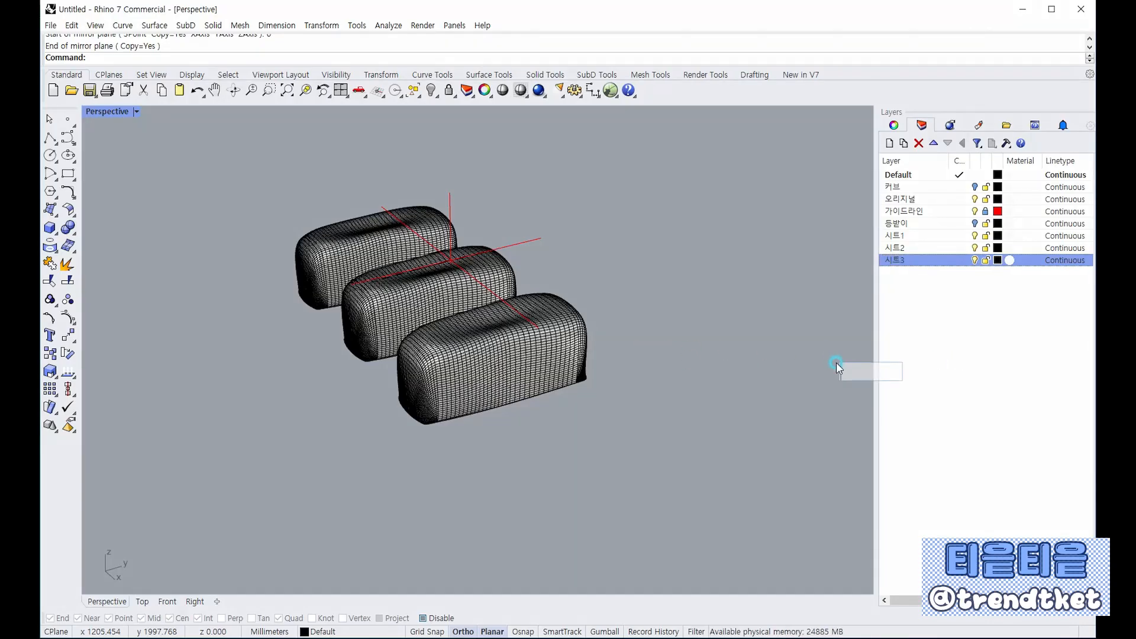
left_click(933, 278)
Assign the body on the negative X side to layer 시트1
right_click_drag(414, 271, 398, 366)
left_click(398, 366)
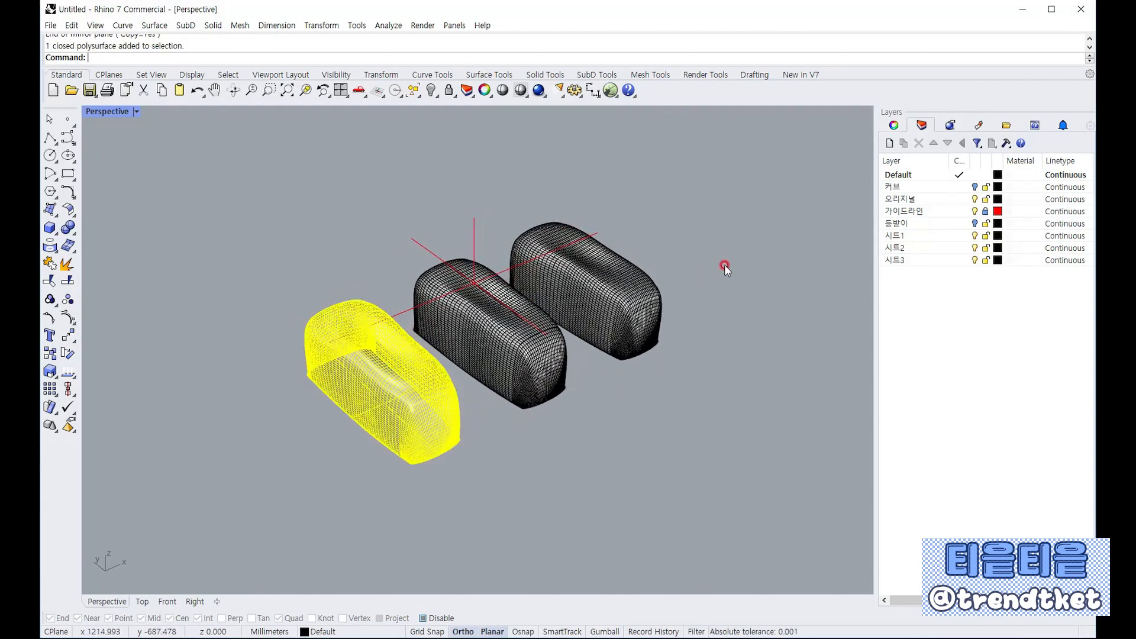
left_click(905, 128)
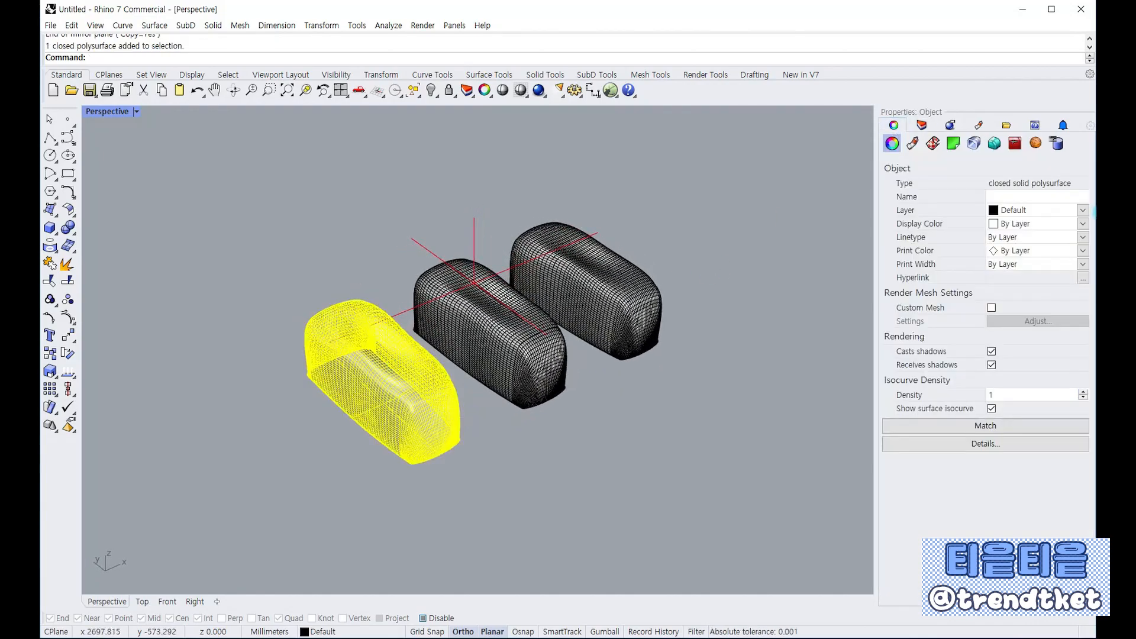
left_click(1084, 210)
left_click(1029, 283)
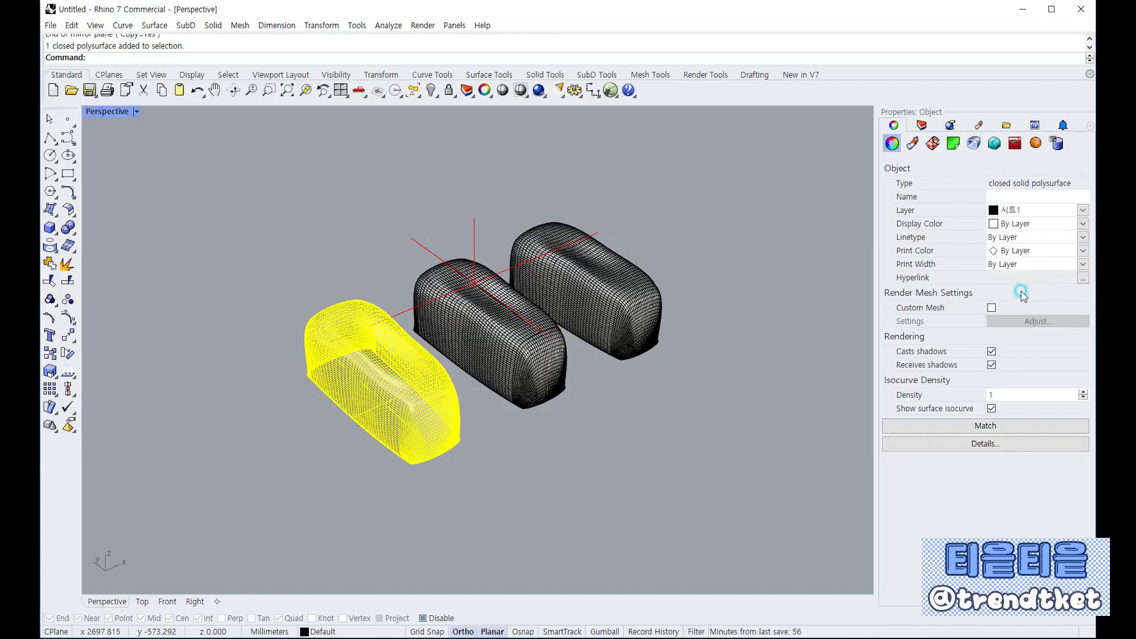
Assign the middle body to layer 시트2 and the body on the positive X side to layer 시트3, and return to the layer list
left_click(522, 357)
left_click(1070, 211)
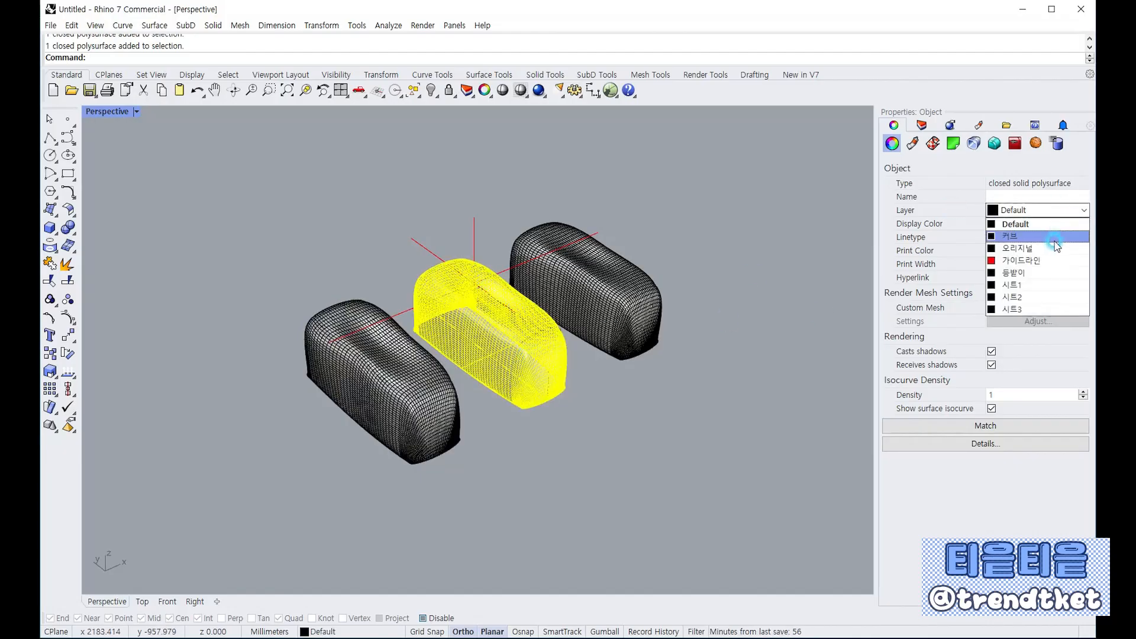
left_click(1034, 298)
left_click(645, 303)
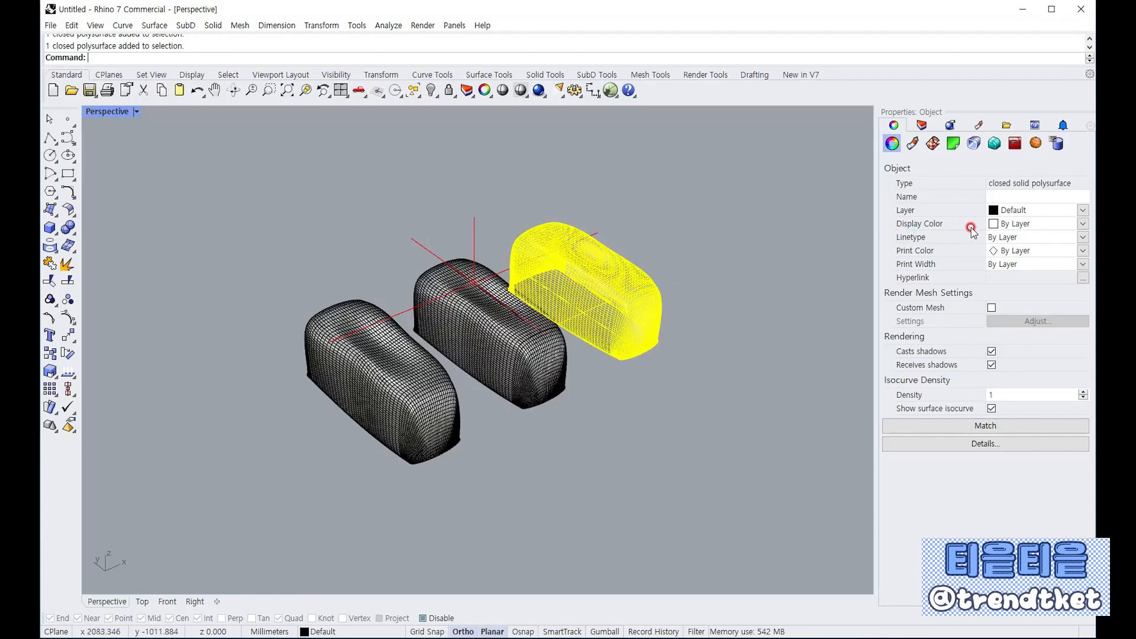
left_click(1074, 211)
left_click(1035, 307)
left_click(790, 291)
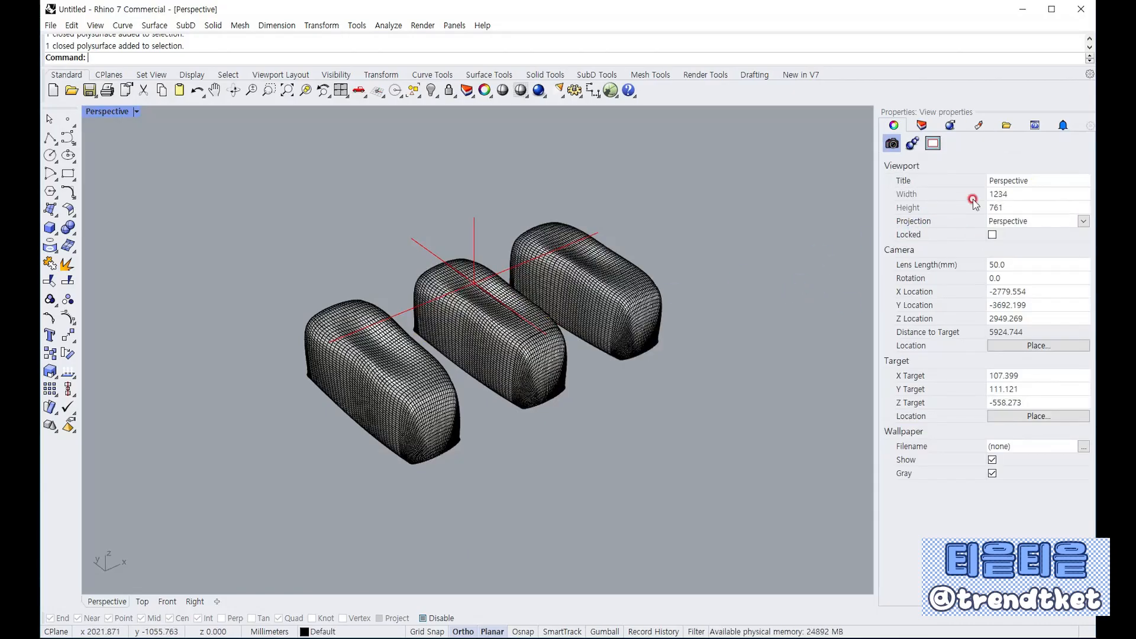
left_click(926, 129)
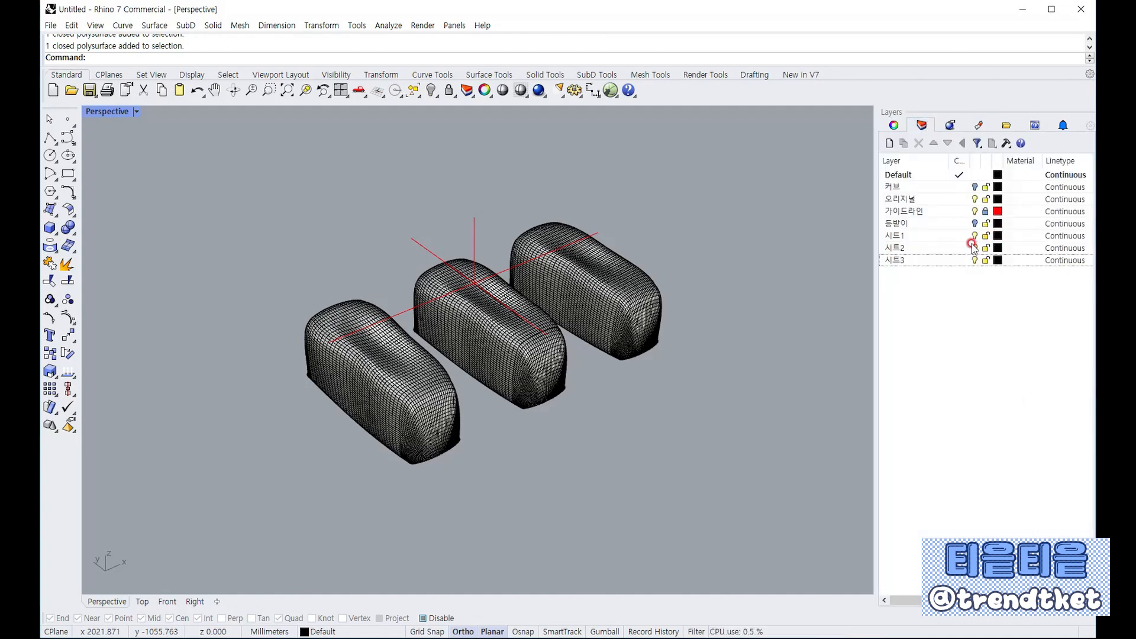
Show the 등받이 layer and hide the 가이드라인 layer
left_click(973, 223)
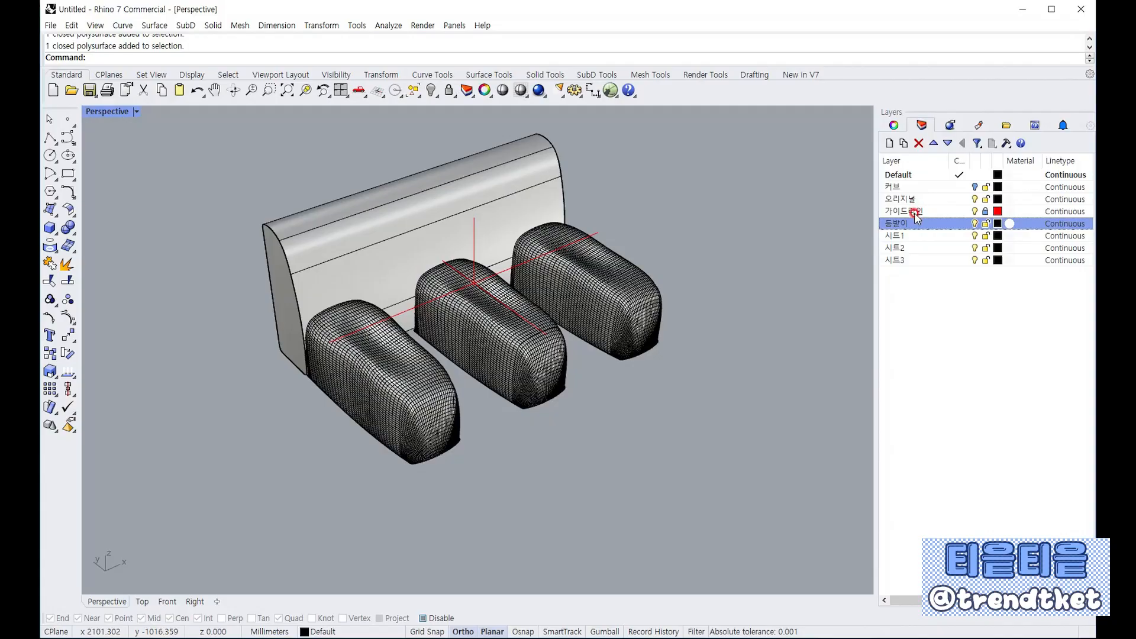
left_click(973, 211)
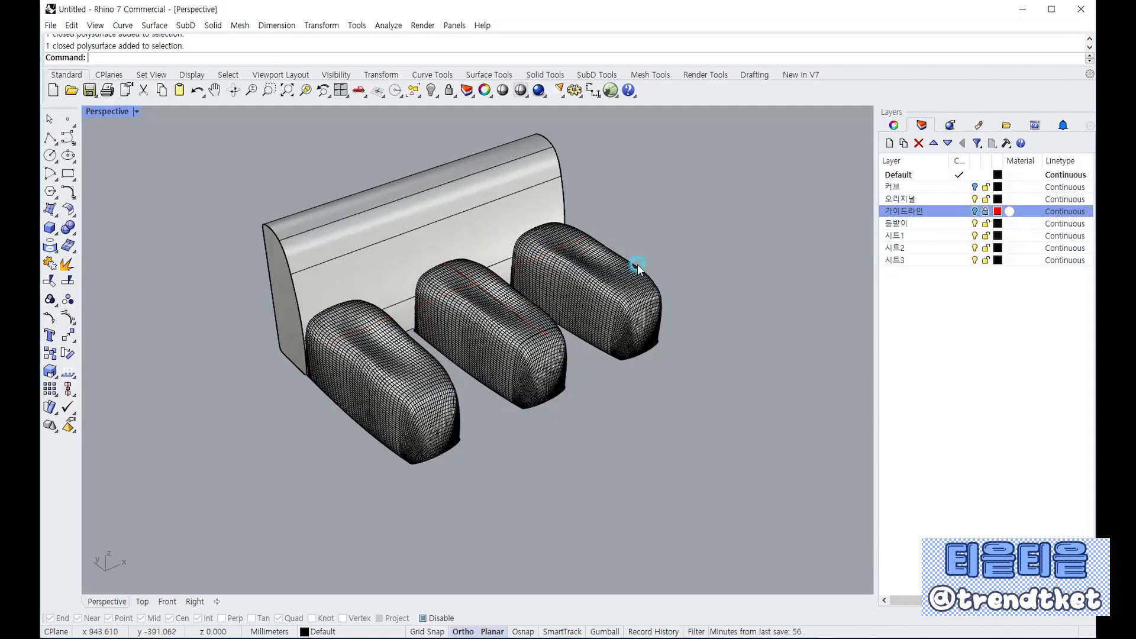
right_click_drag(701, 244, 576, 237)
scroll(577, 237, "up", 8)
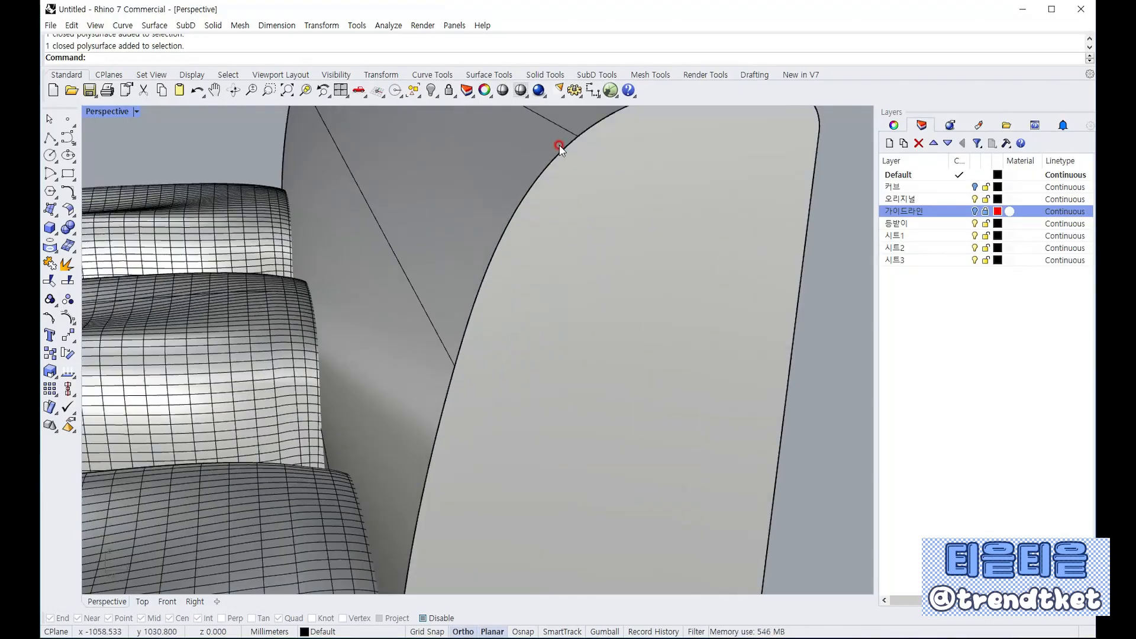
scroll(512, 254, "down", 6)
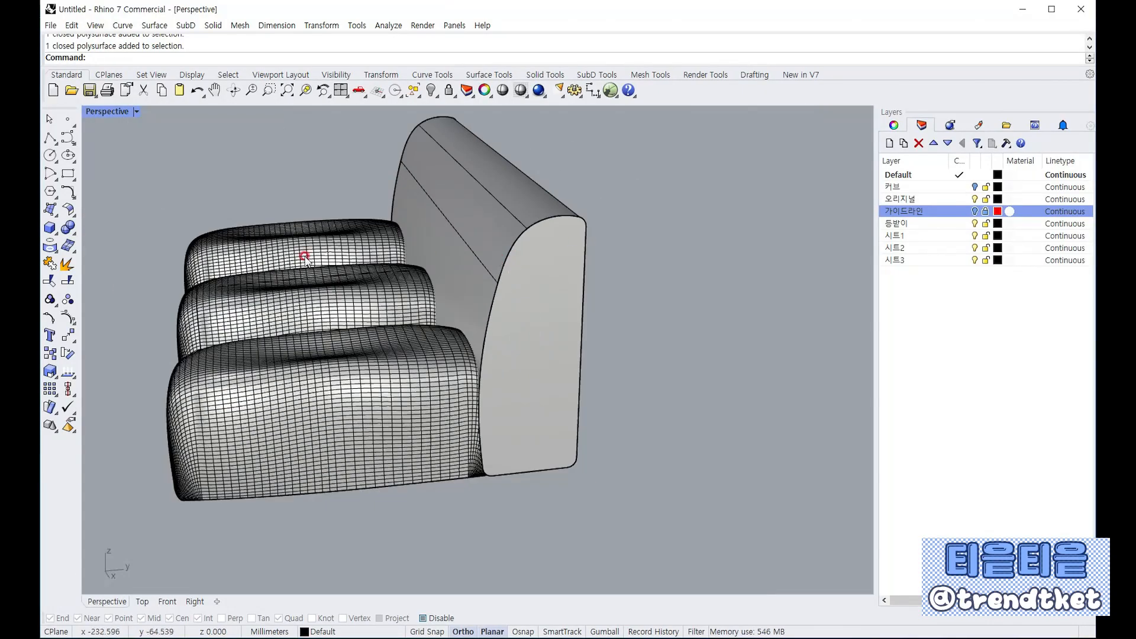
Try to fillet the edges around the backrest's positive X end face with radius 30, and undo the attempt
left_click(64, 227)
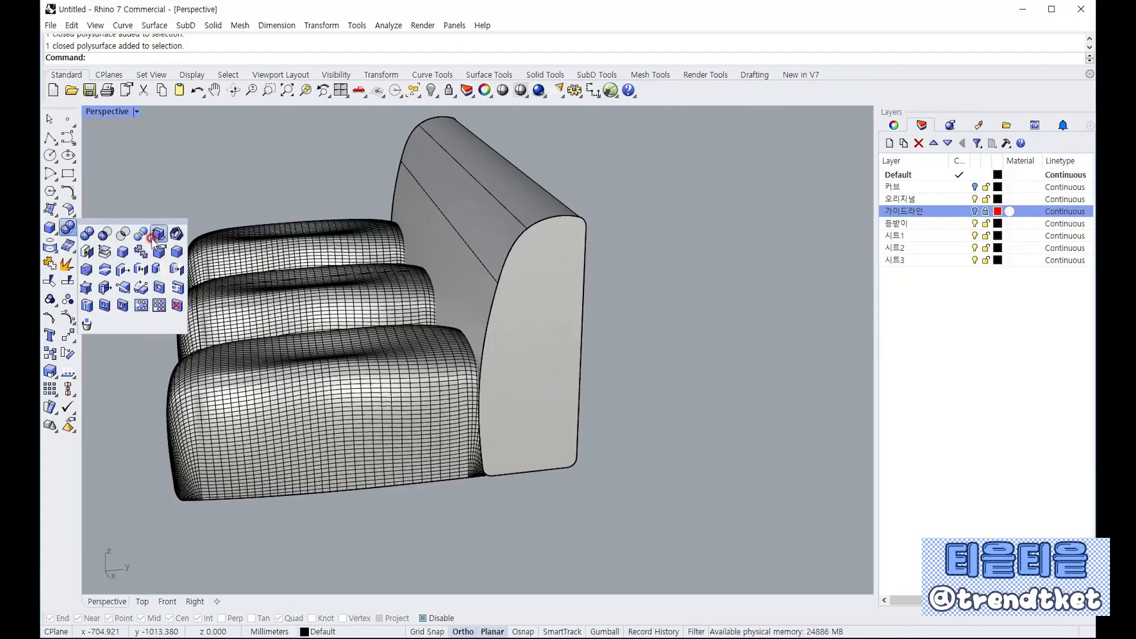
left_click(177, 251)
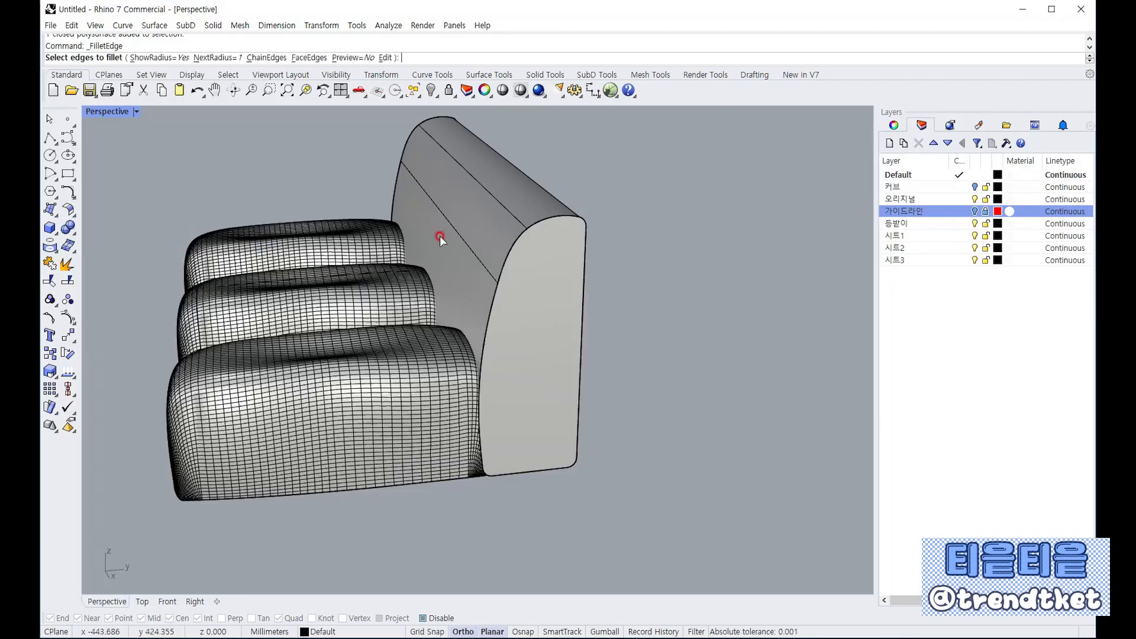
type("30")
key("Return")
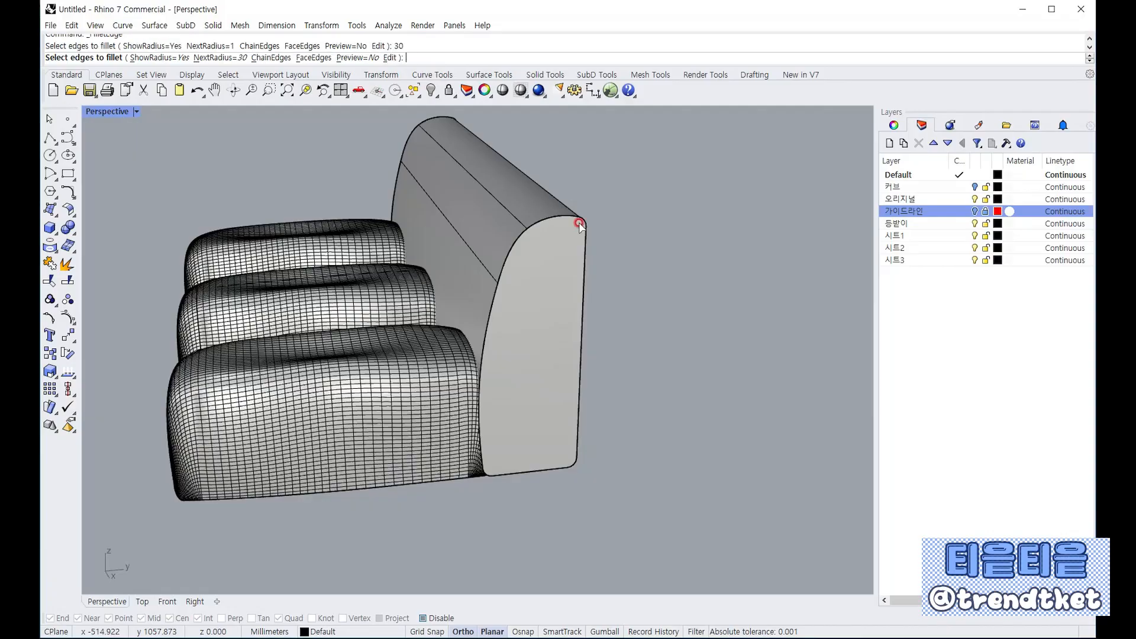
left_click(574, 219)
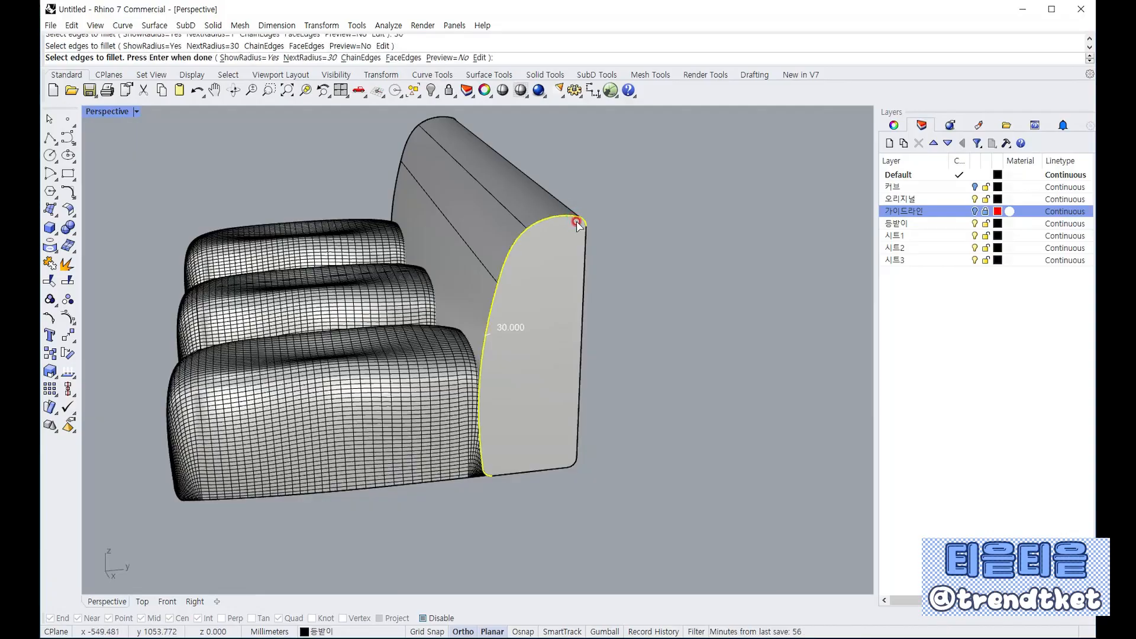
left_click(586, 247)
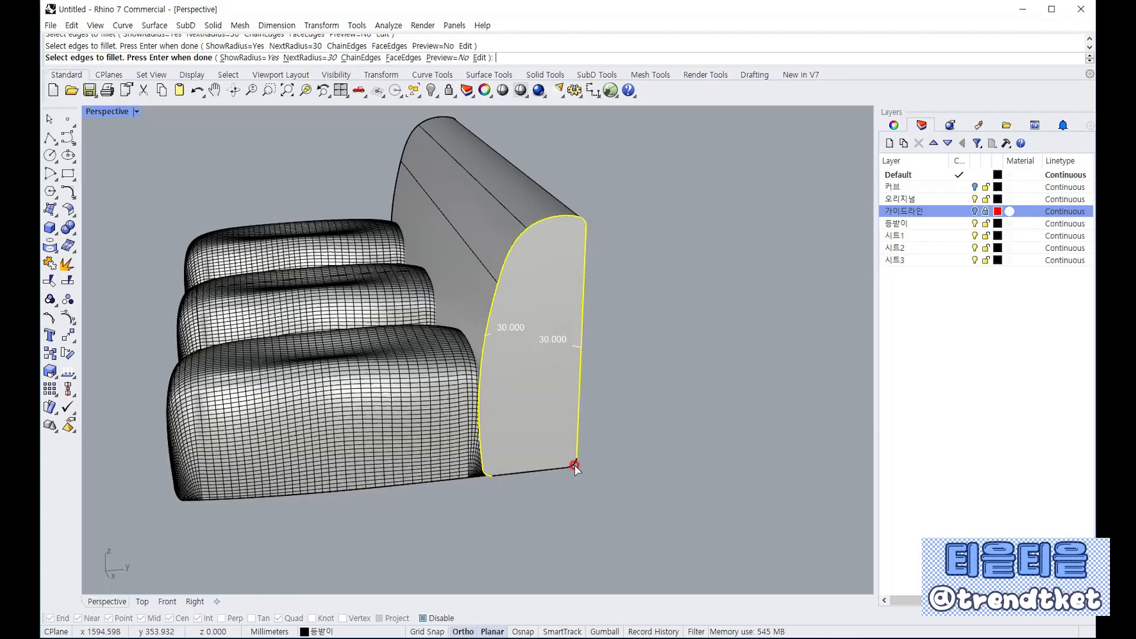
left_click(576, 465)
right_click(637, 452)
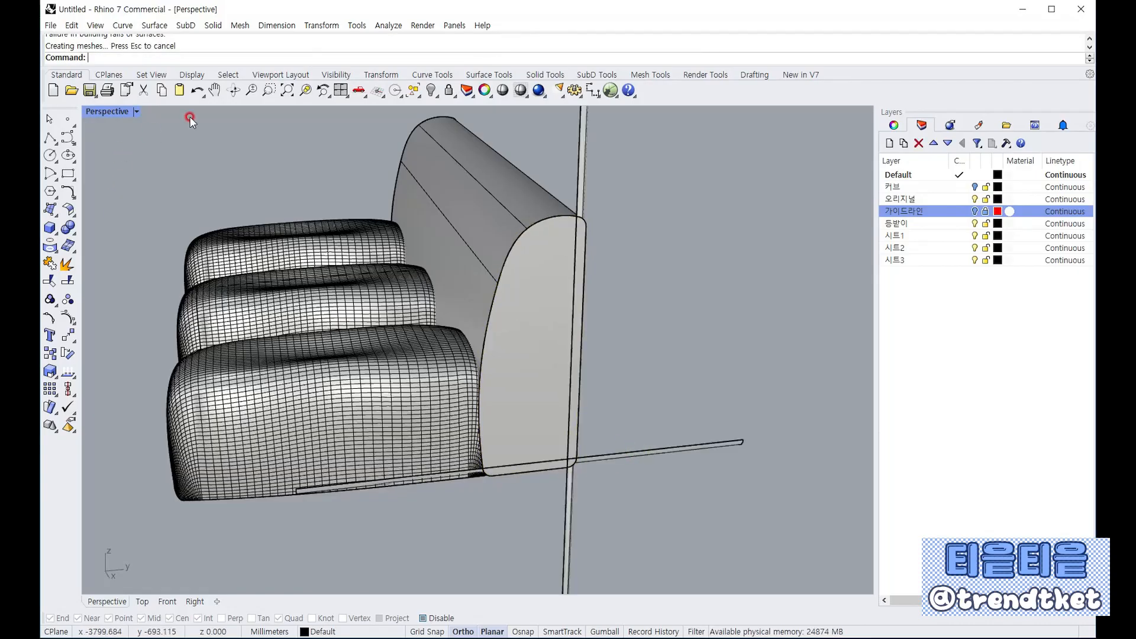
left_click(197, 89)
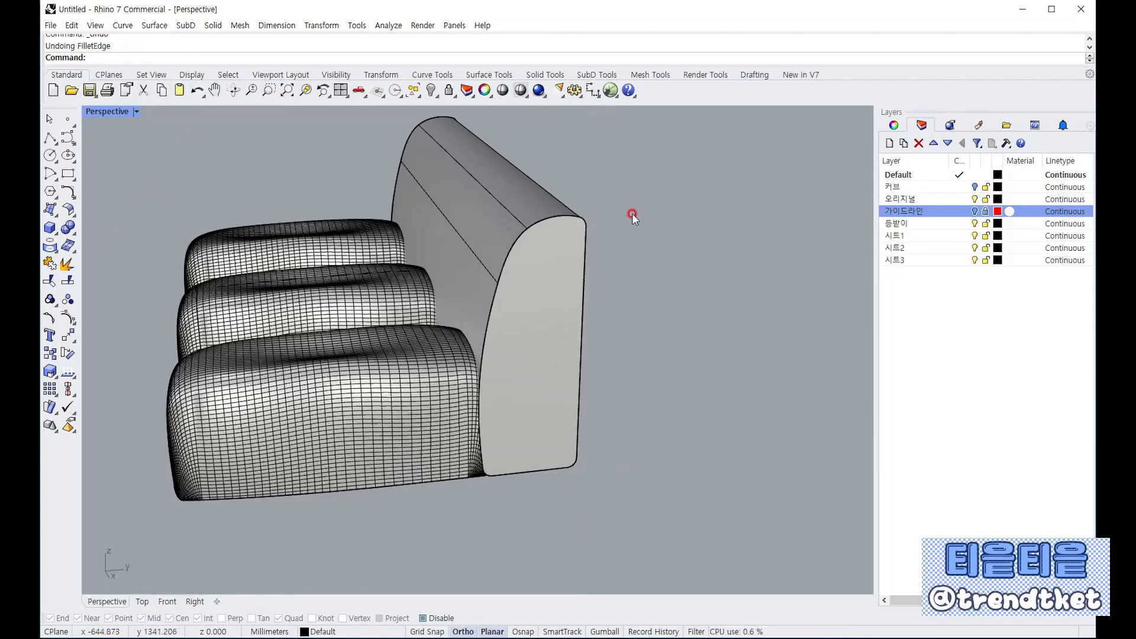
Examine the backrest's positive X end face and its rounded upper and lower back edges
right_click_drag(632, 213, 444, 223)
scroll(424, 196, "up", 5)
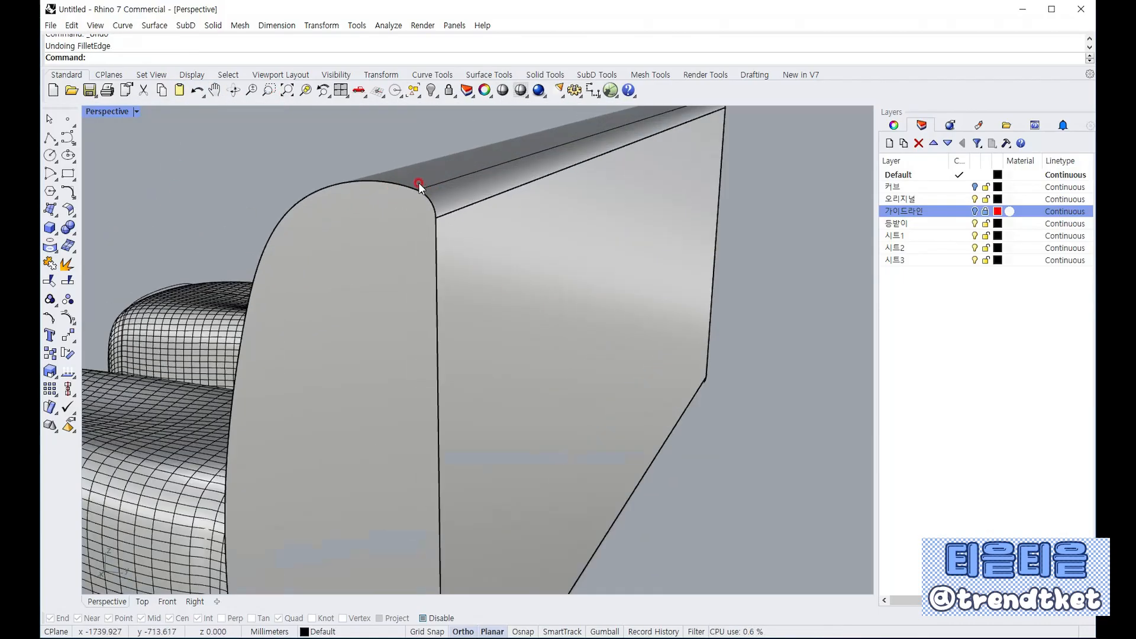
scroll(448, 222, "down", 5)
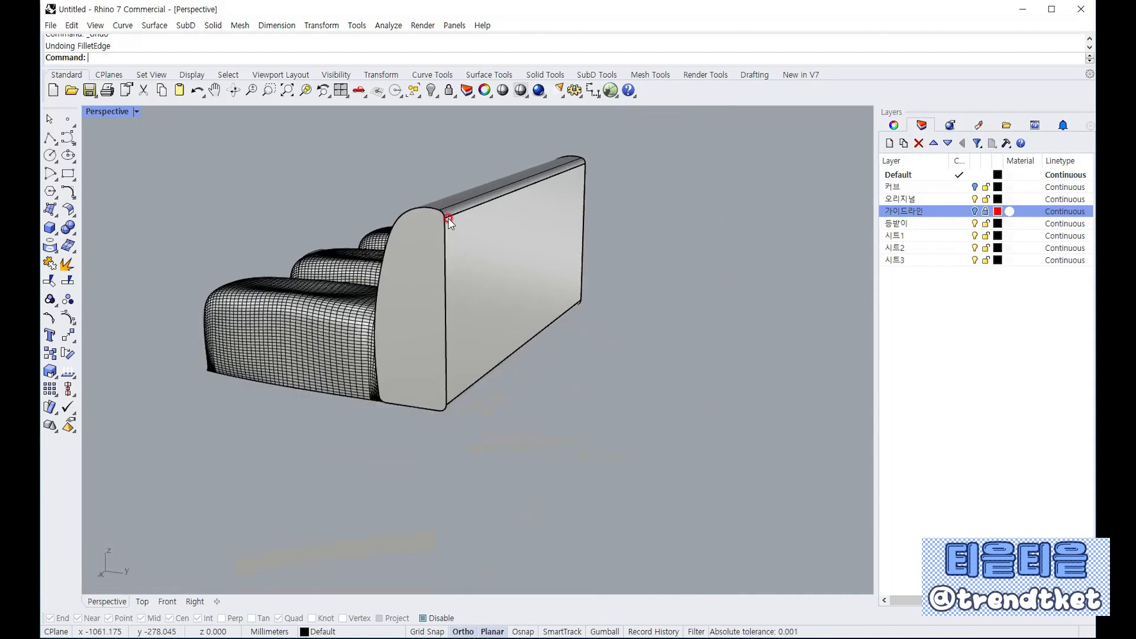
right_click_drag(378, 289, 438, 296)
scroll(520, 398, "up", 5)
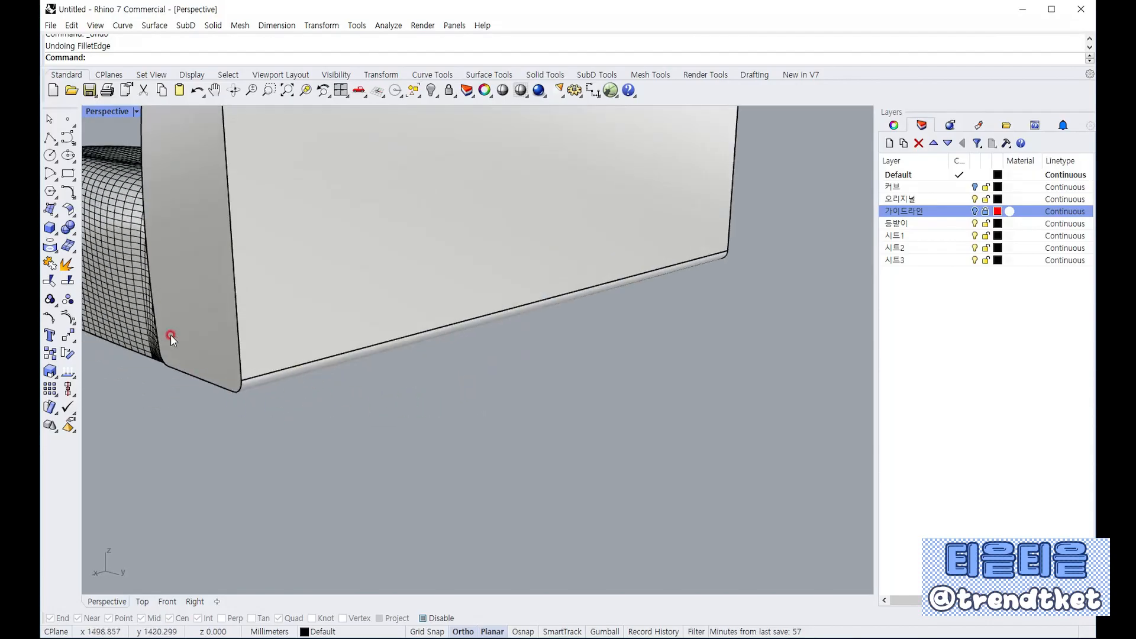
scroll(314, 370, "down", 5)
mouse_move(314, 370)
right_mouse_down()
mouse_move(355, 368)
mouse_move(311, 356)
right_mouse_up()
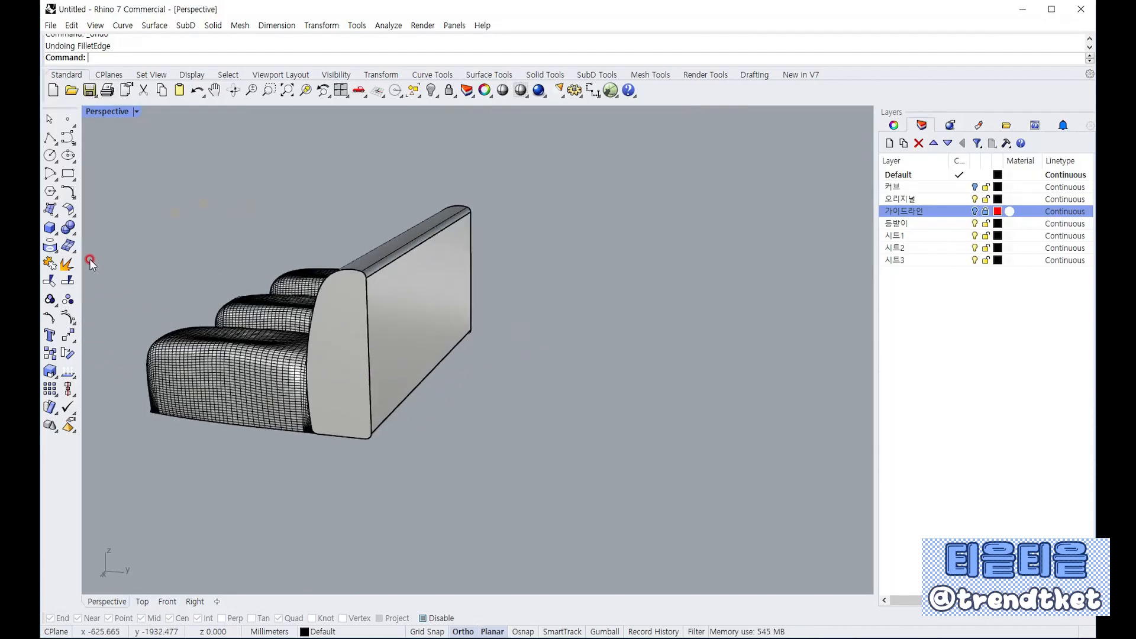
Fillet the edges around the backrest's positive X end face with radius 20
left_click(72, 233)
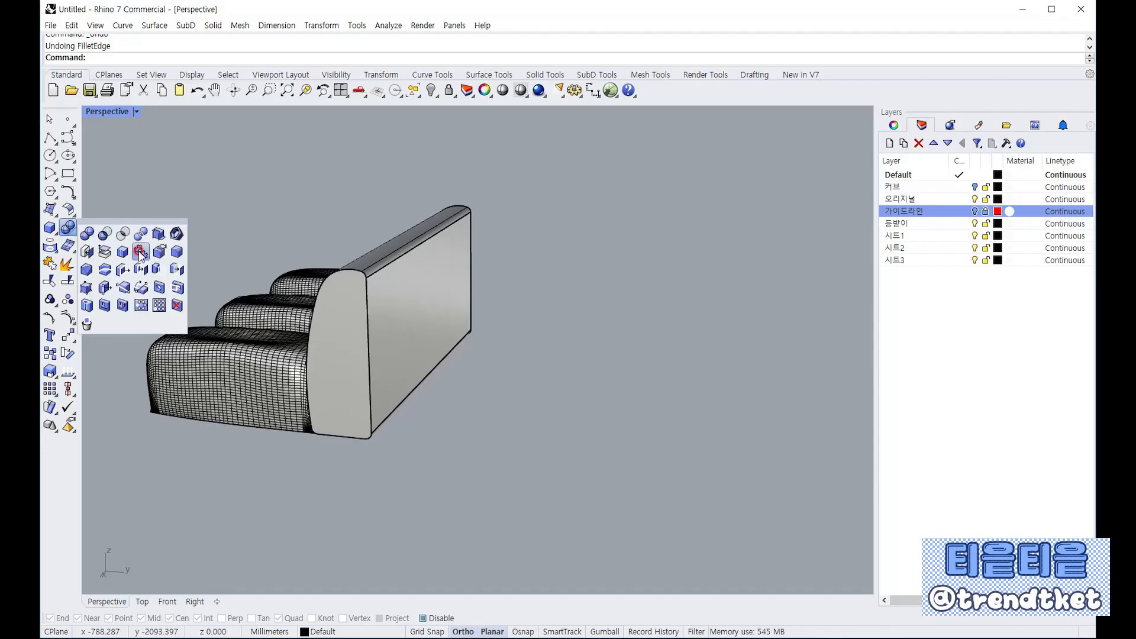
left_click(178, 250)
scroll(353, 272, "up", 1)
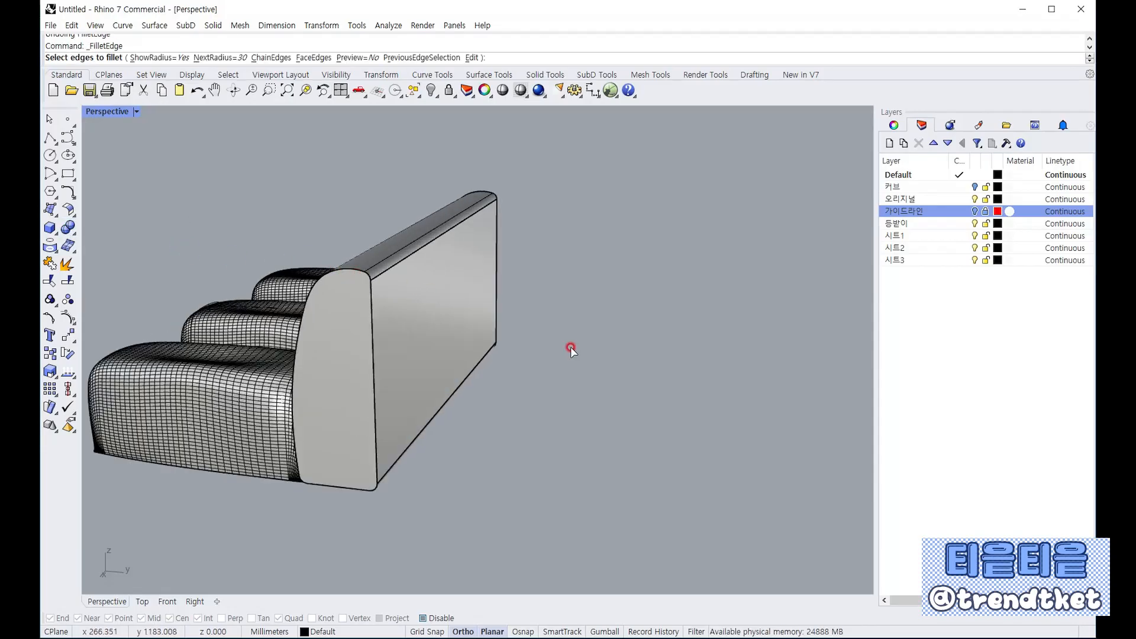
type("20")
key("Return")
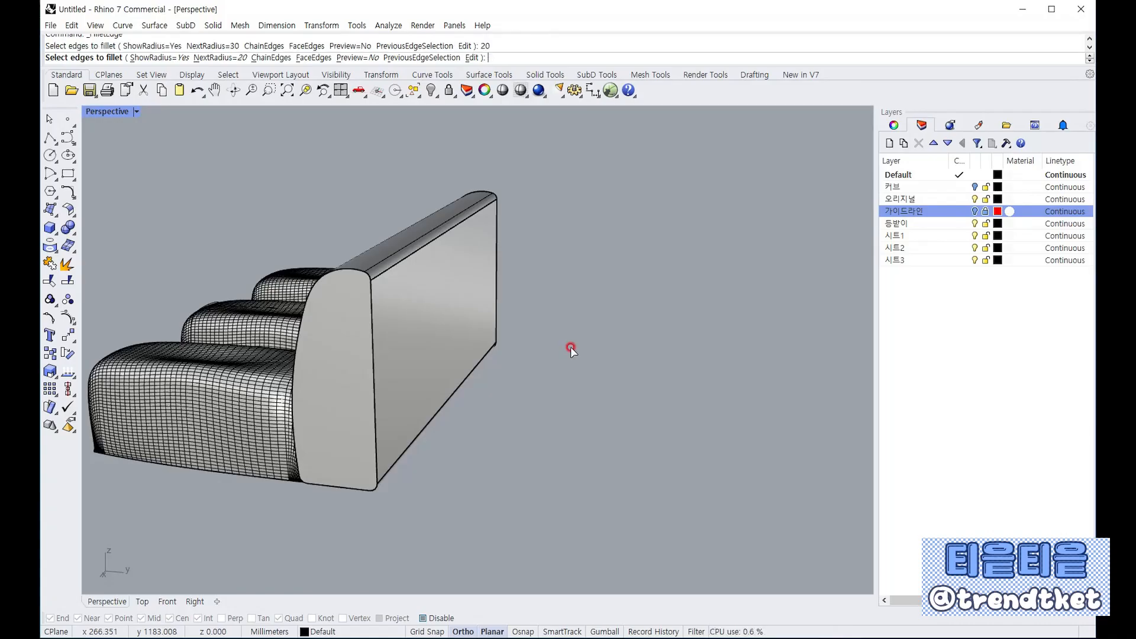
left_click(346, 267)
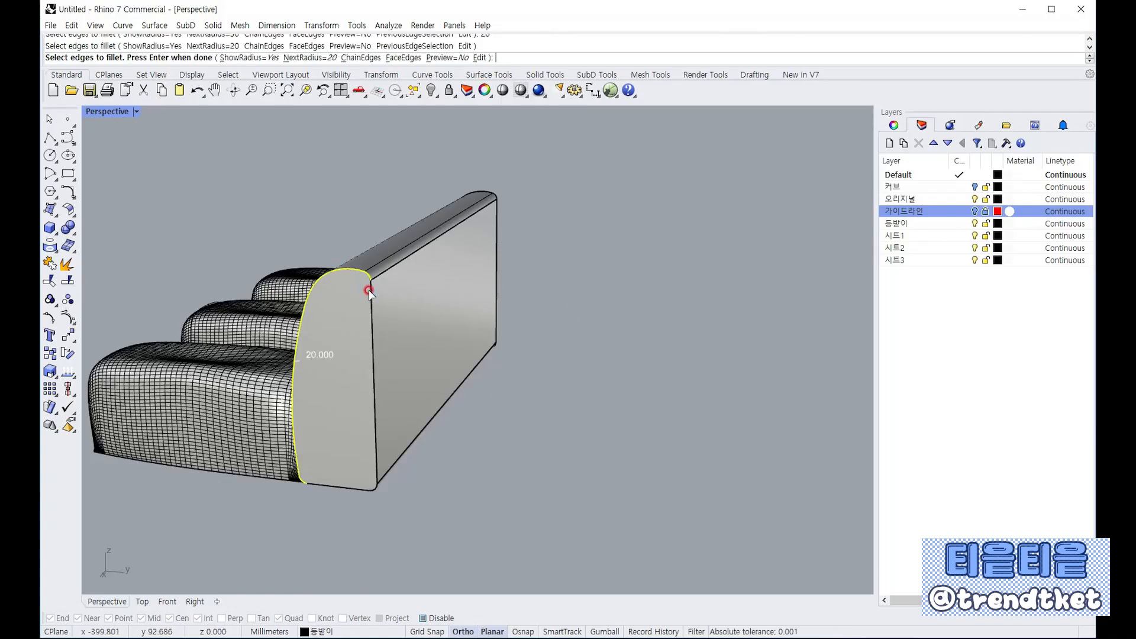
left_click(372, 305)
scroll(364, 531, "up", 3)
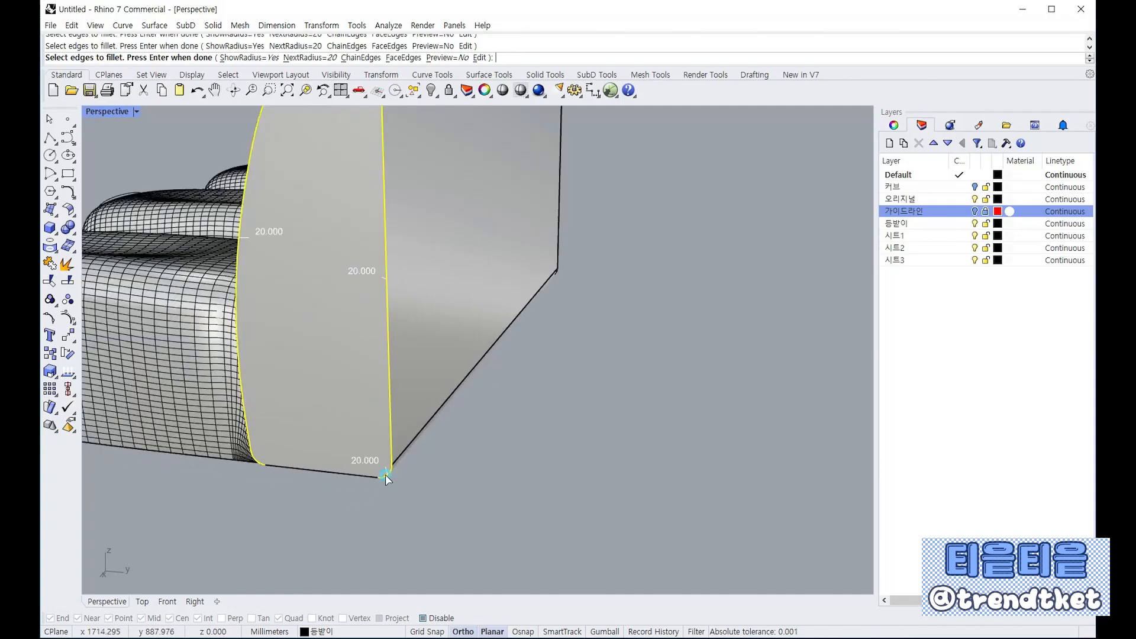
left_click(380, 475)
key("Return")
key("Return")
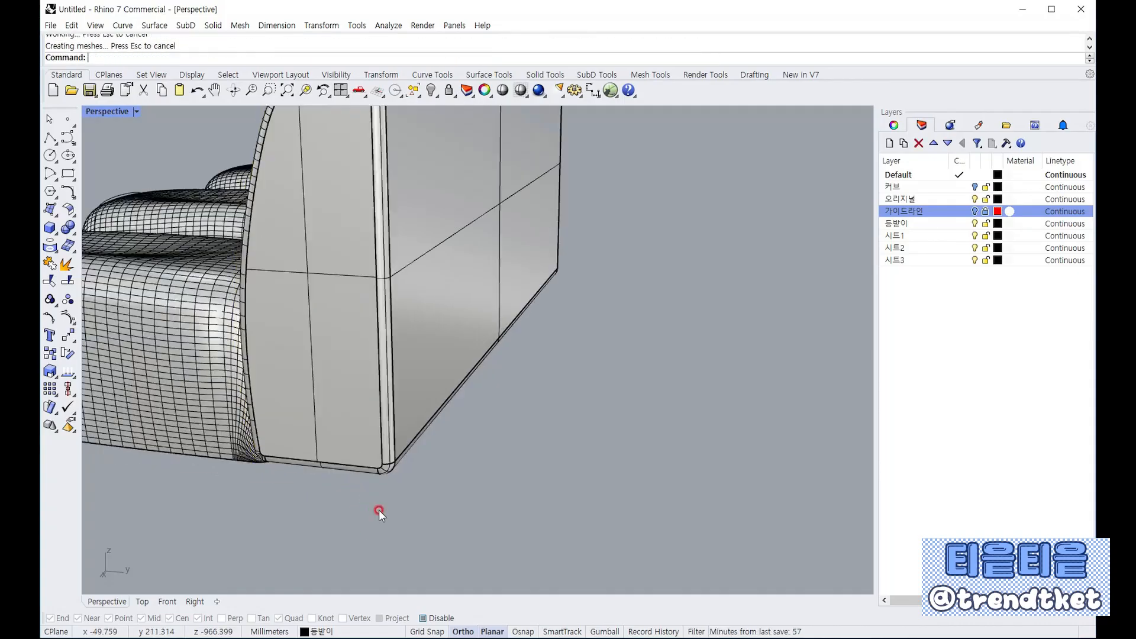
Fillet all the edges around the backrest's negative X end face with the same radius of 20
right_click_drag(379, 510, 436, 462)
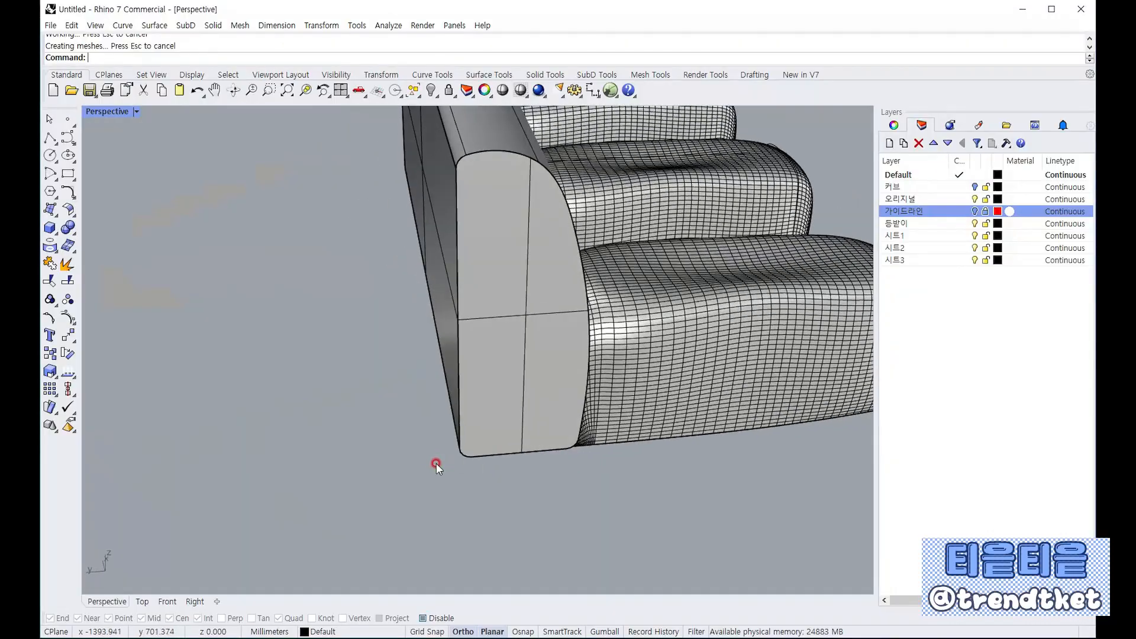
key("Return")
left_click(485, 459)
left_click(466, 454)
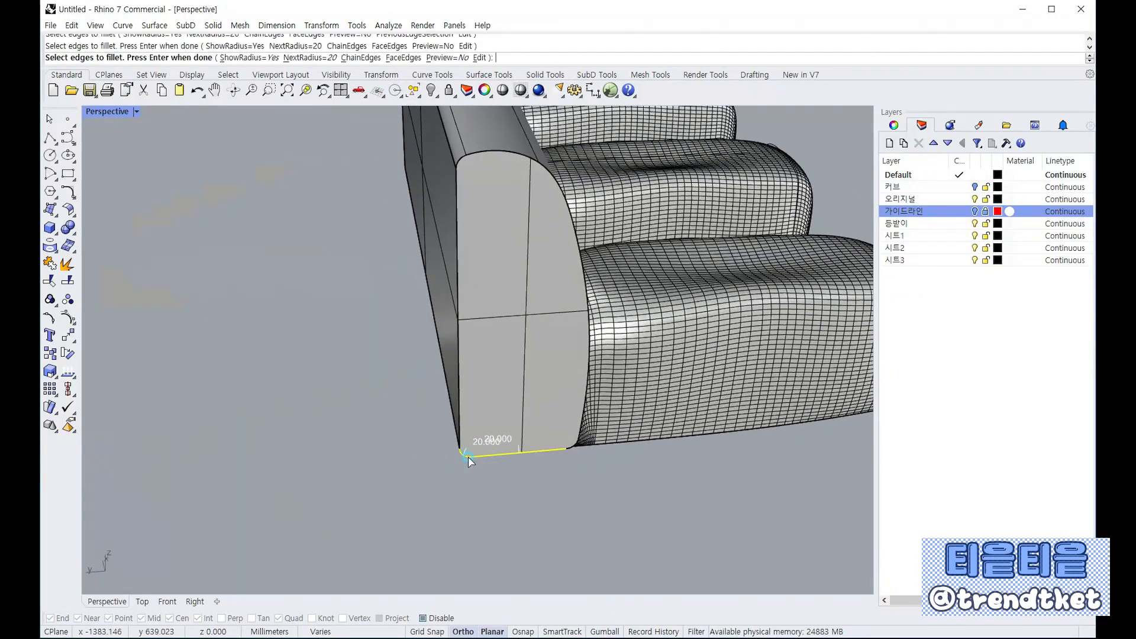
left_click(573, 447)
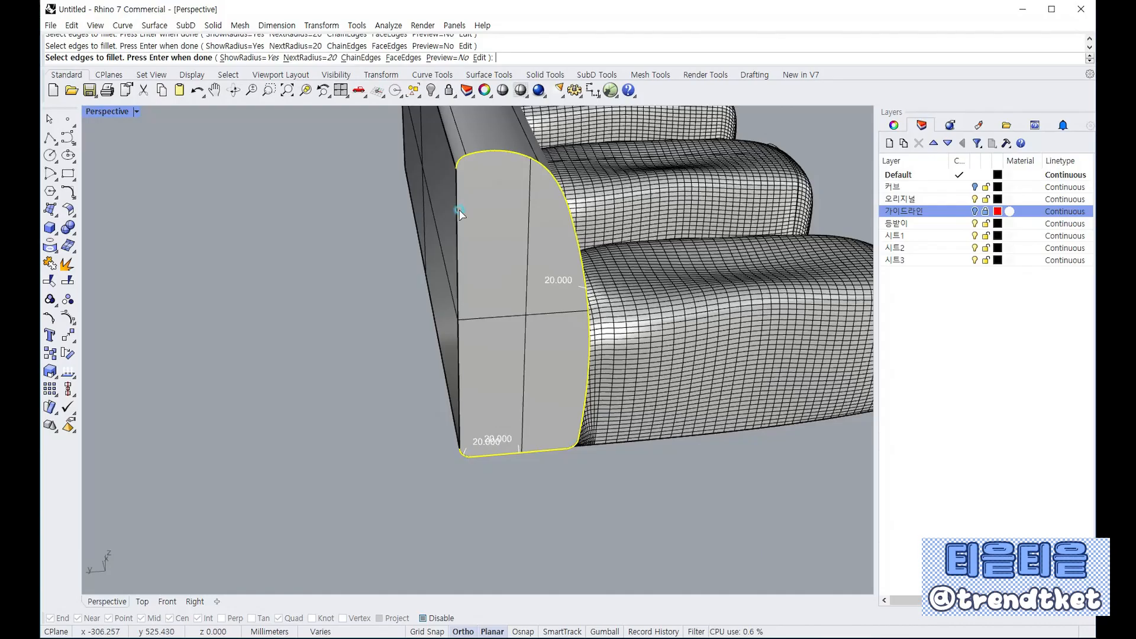
key("Return")
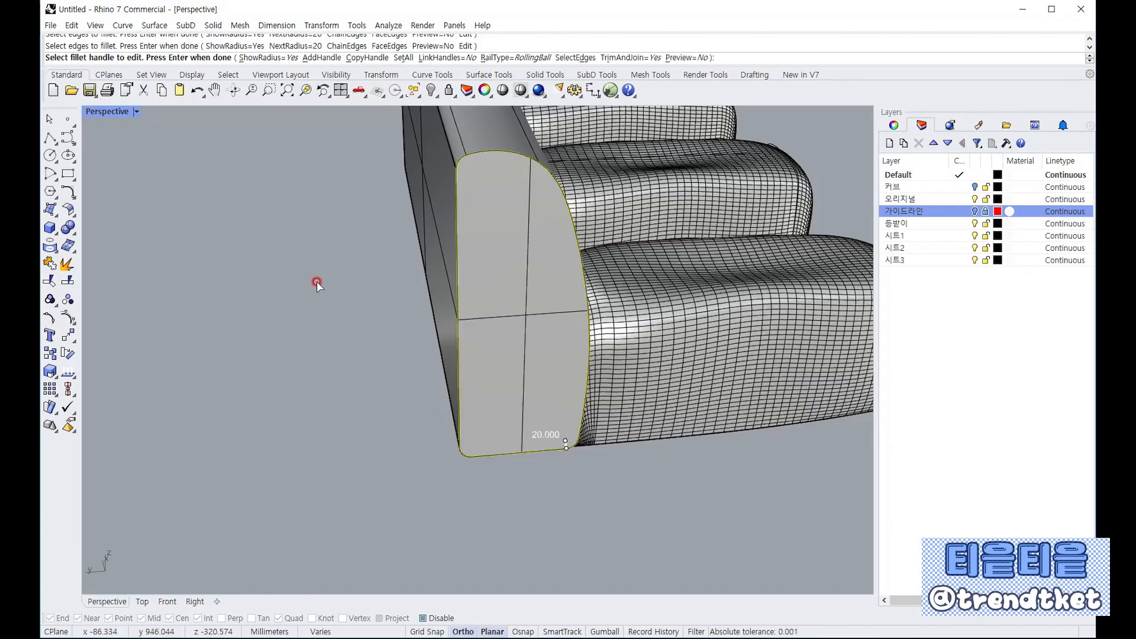
key("Return")
Examine the filleted backrest together with the three seats from several angles and distances
right_click_drag(507, 419, 307, 385)
scroll(307, 385, "down", 5)
scroll(365, 475, "up", 12)
scroll(414, 473, "down", 8)
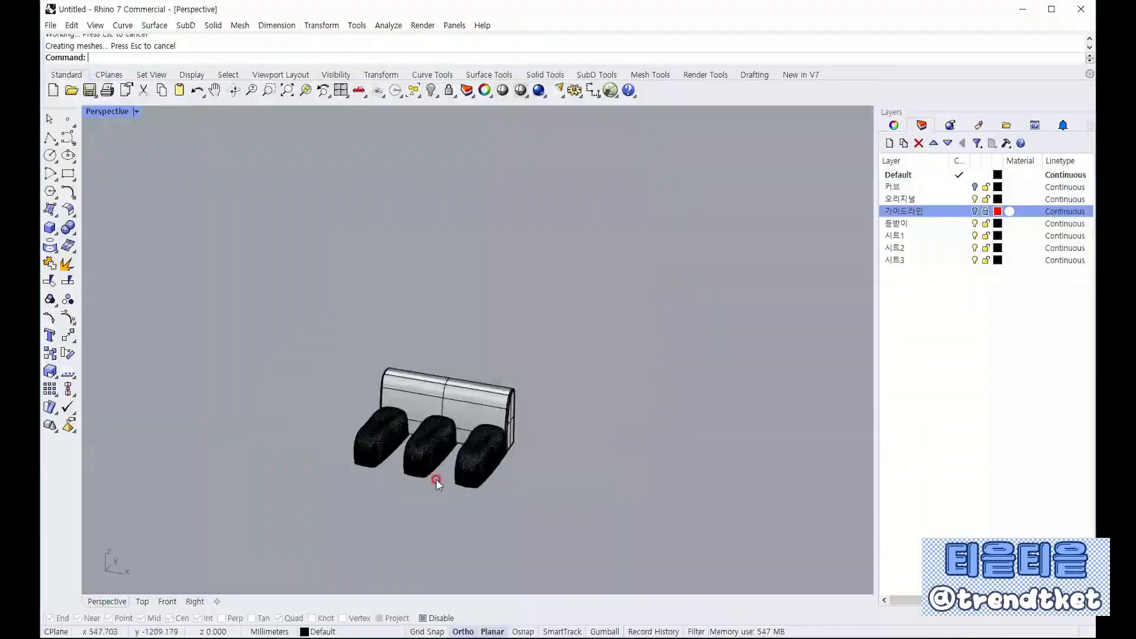
scroll(438, 474, "up", 3)
right_click_drag(444, 438, 515, 420)
scroll(637, 445, "up", 3)
scroll(477, 380, "up", 1)
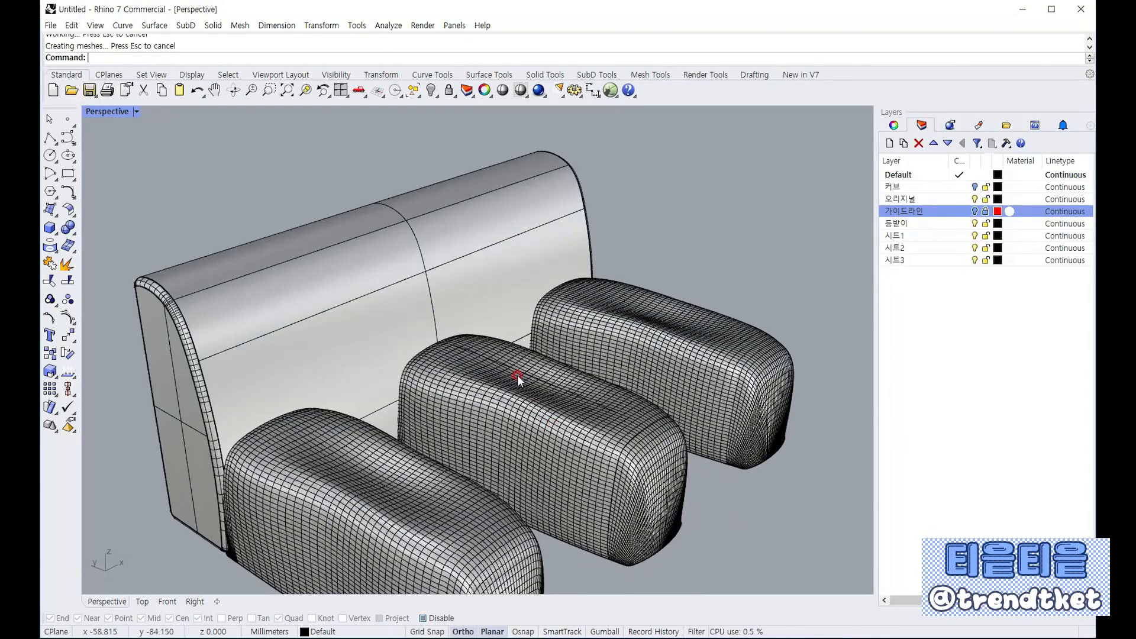
scroll(517, 375, "down", 3)
scroll(490, 374, "up", 3)
scroll(490, 374, "down", 3)
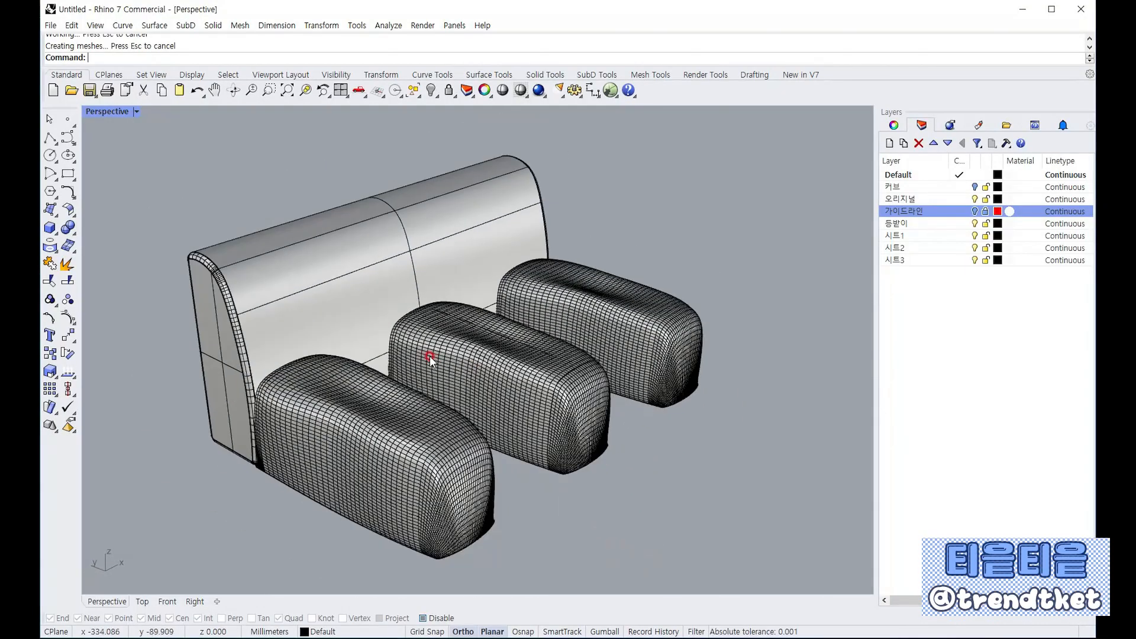
scroll(445, 360, "up", 3)
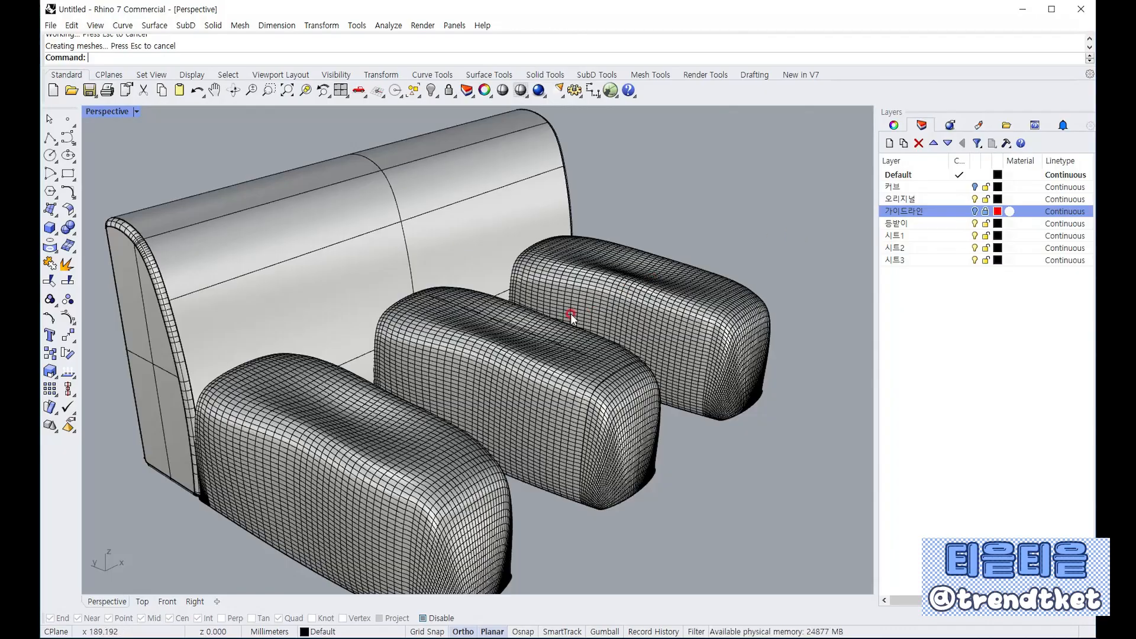
right_click_drag(598, 319, 491, 330)
scroll(554, 320, "down", 6)
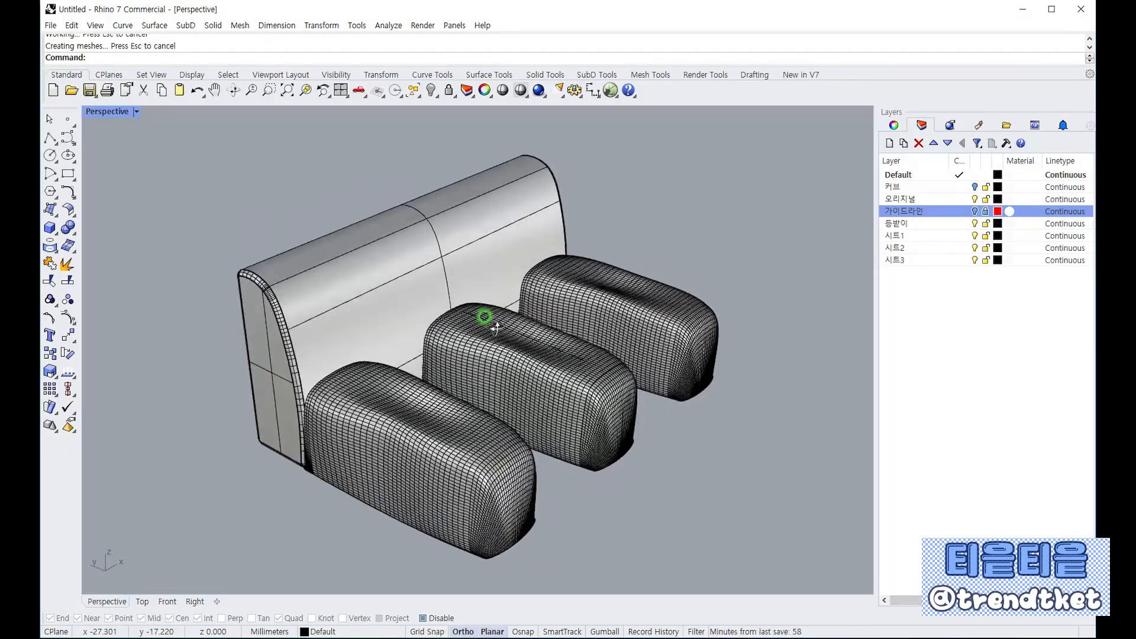
scroll(491, 331, "up", 3)
scroll(491, 331, "down", 3)
scroll(489, 331, "up", 3)
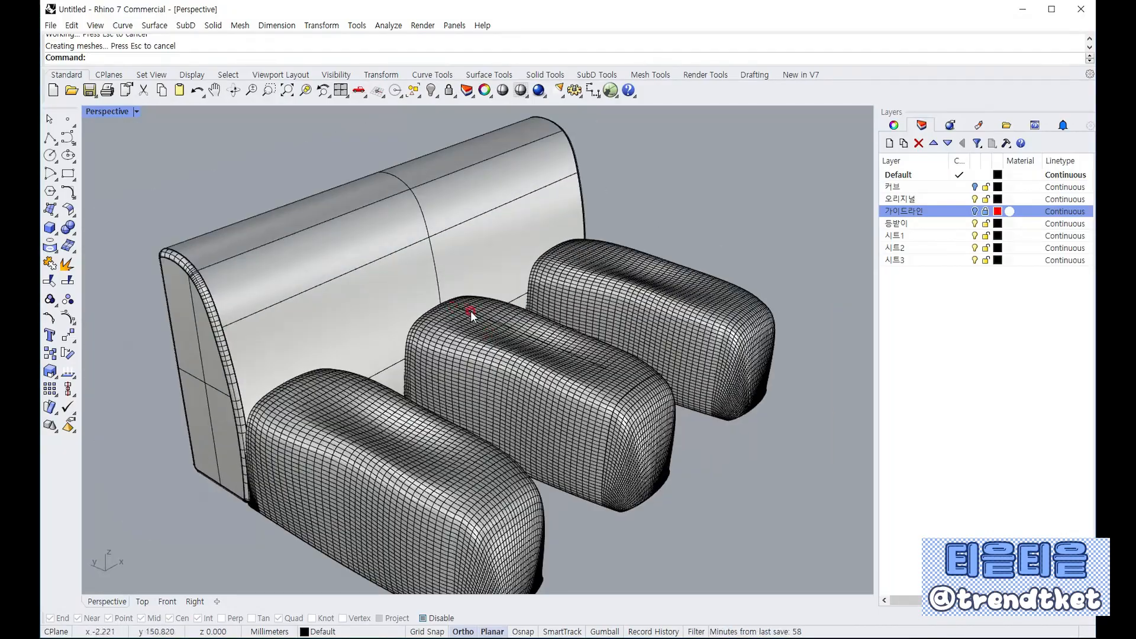
right_click_drag(535, 379, 484, 328)
right_click_drag(681, 359, 712, 337)
scroll(728, 331, "down", 1)
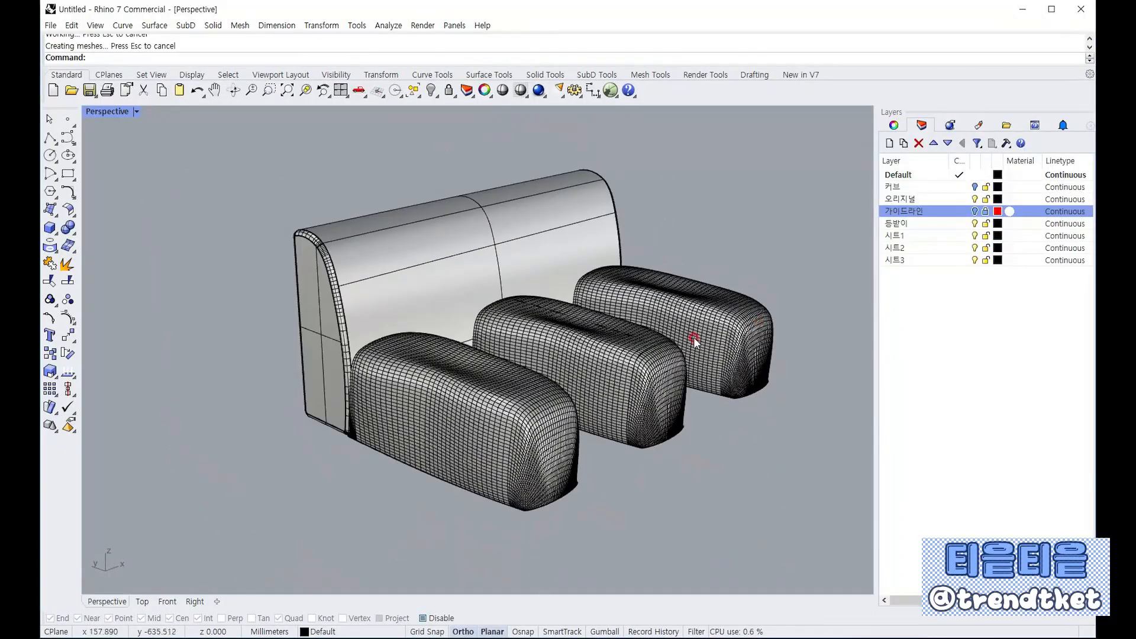
scroll(689, 337, "up", 3)
scroll(674, 337, "down", 4)
scroll(662, 341, "up", 3)
mouse_move(661, 342)
right_mouse_down()
mouse_move(655, 314)
mouse_move(651, 347)
right_mouse_up()
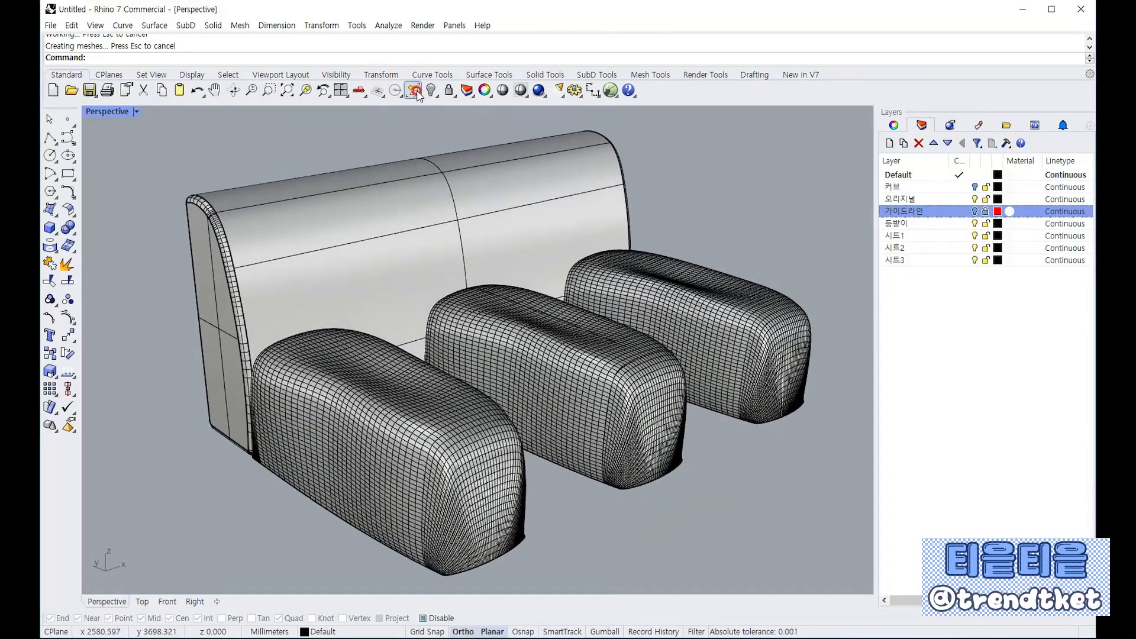
Move all the construction curves around the middle seat onto the hidden 커브 layer
left_click(418, 95)
left_click(502, 168)
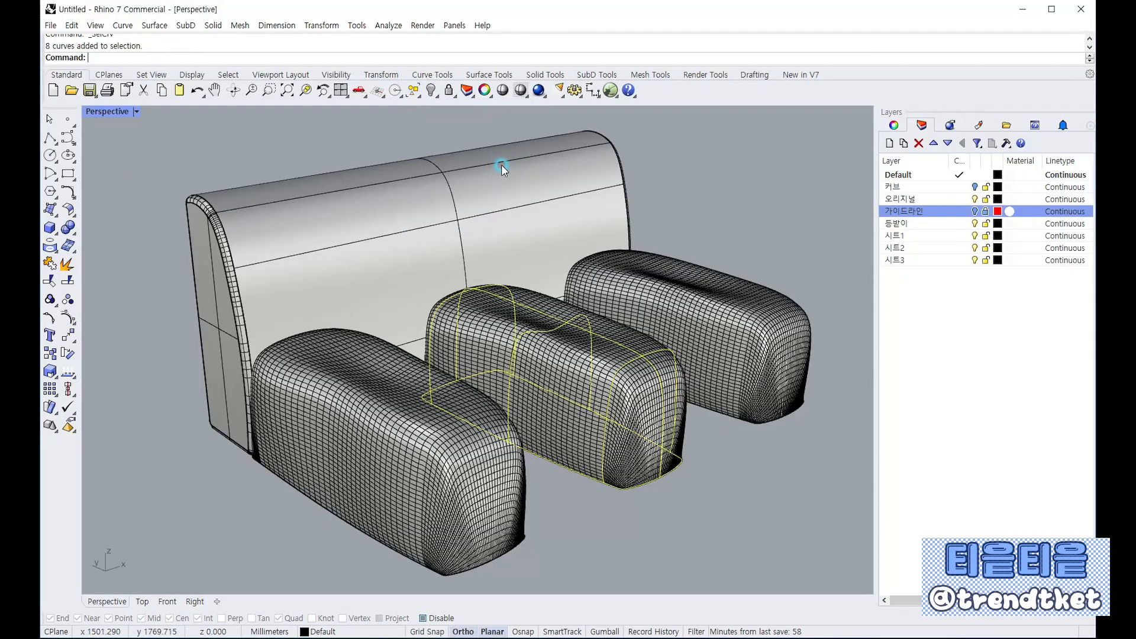
left_click(894, 126)
left_click(1029, 195)
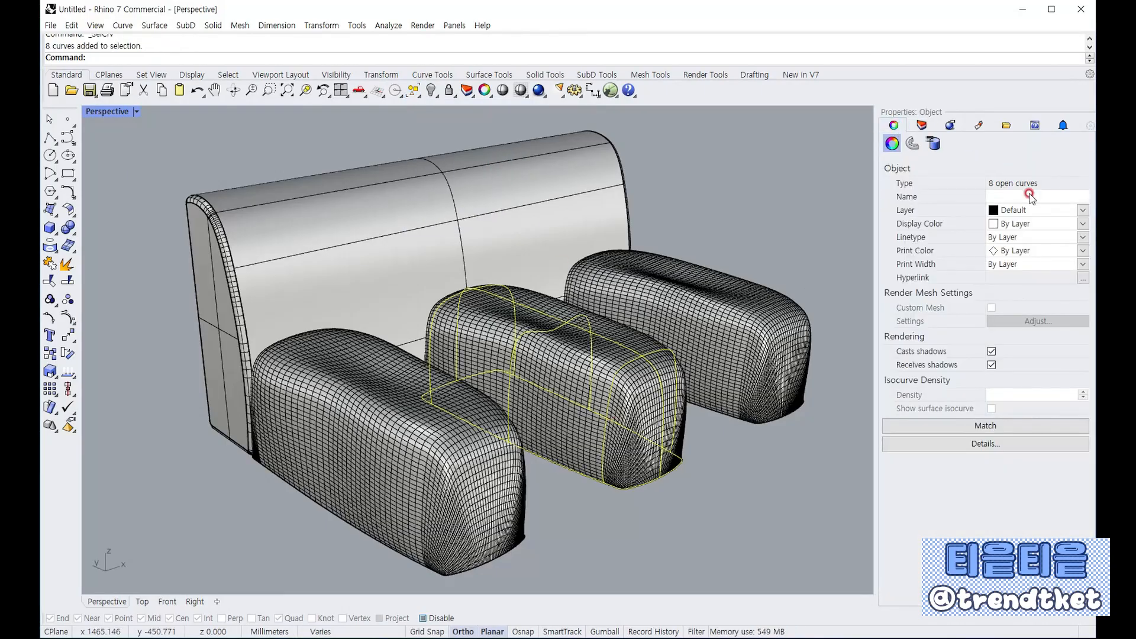
left_click(1083, 211)
left_click(1017, 237)
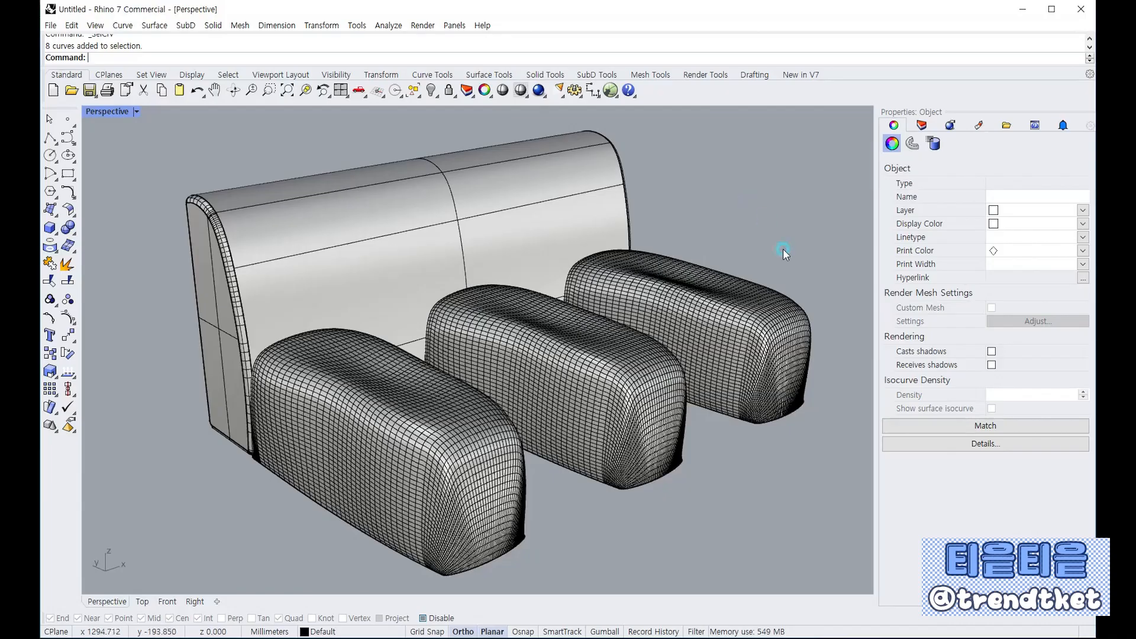
right_click_drag(786, 251, 627, 280)
left_click(921, 125)
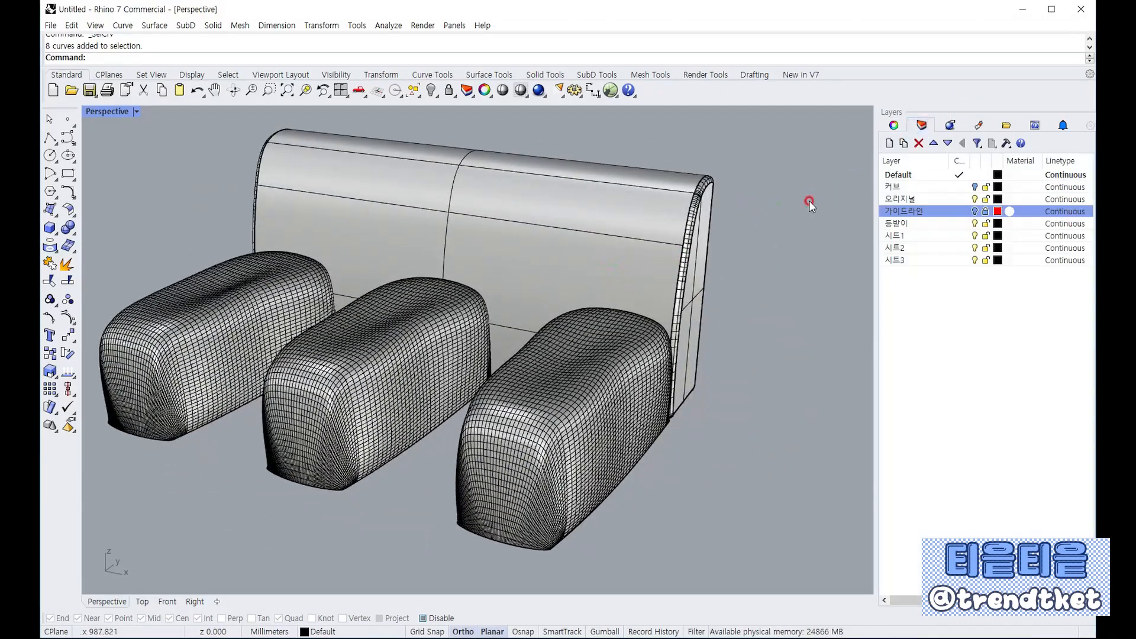
right_click_drag(770, 269, 394, 231)
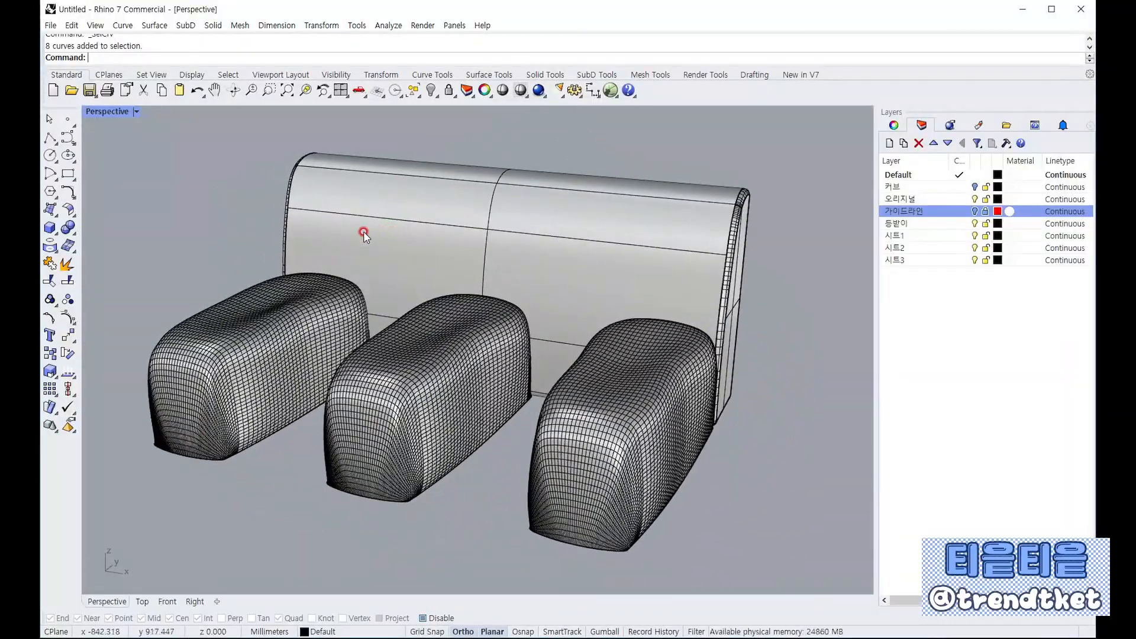
Save the sofa model in the 3d folder as 쇼파
left_click(90, 90)
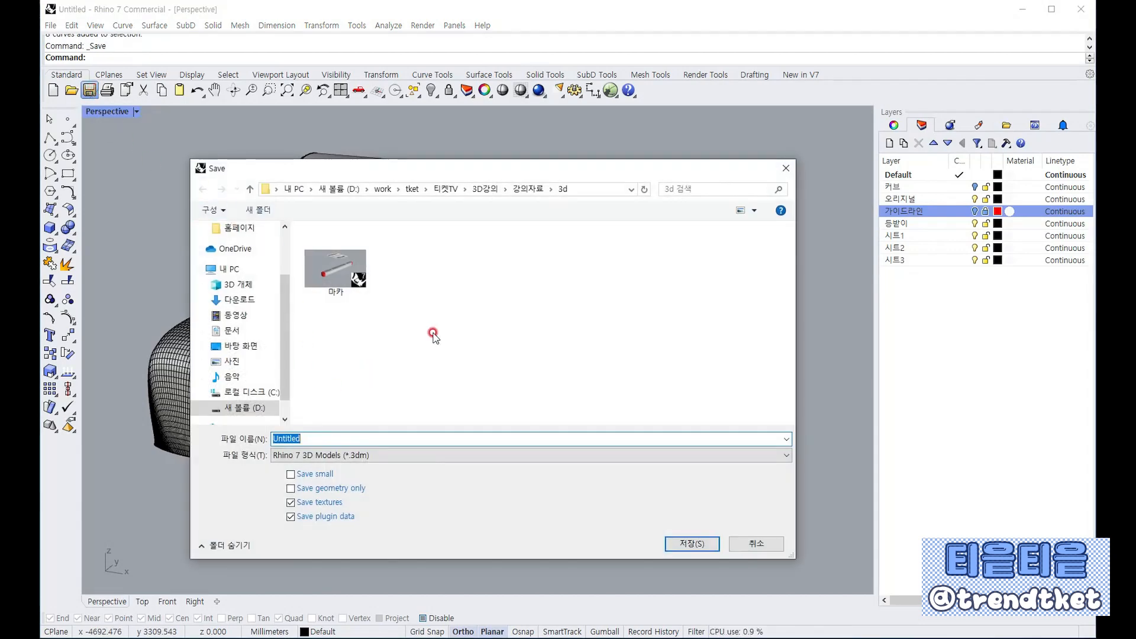
type("마")
left_click(679, 541)
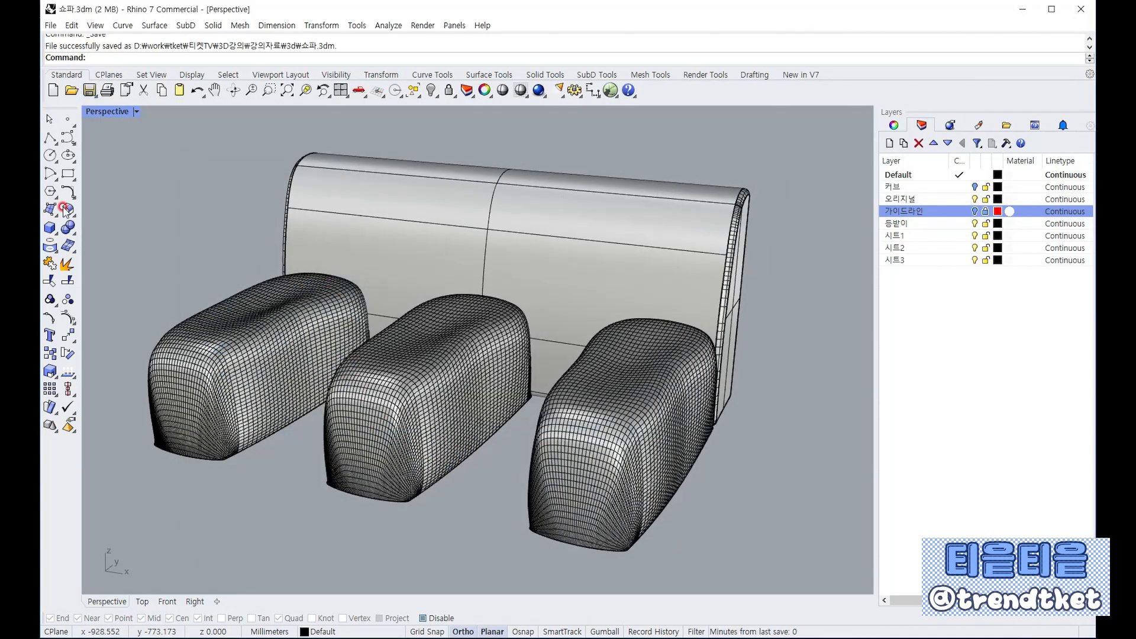
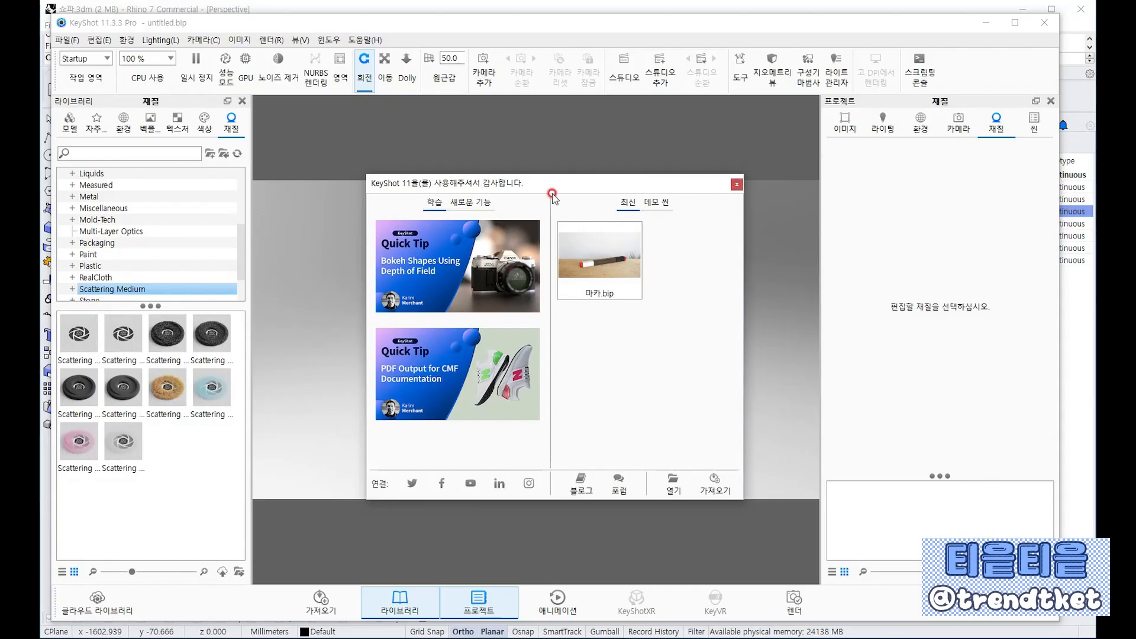
Switch to KeyShot and import 쇼파.3dm into the scene with Z as the up direction and NURBS data included
left_click(736, 186)
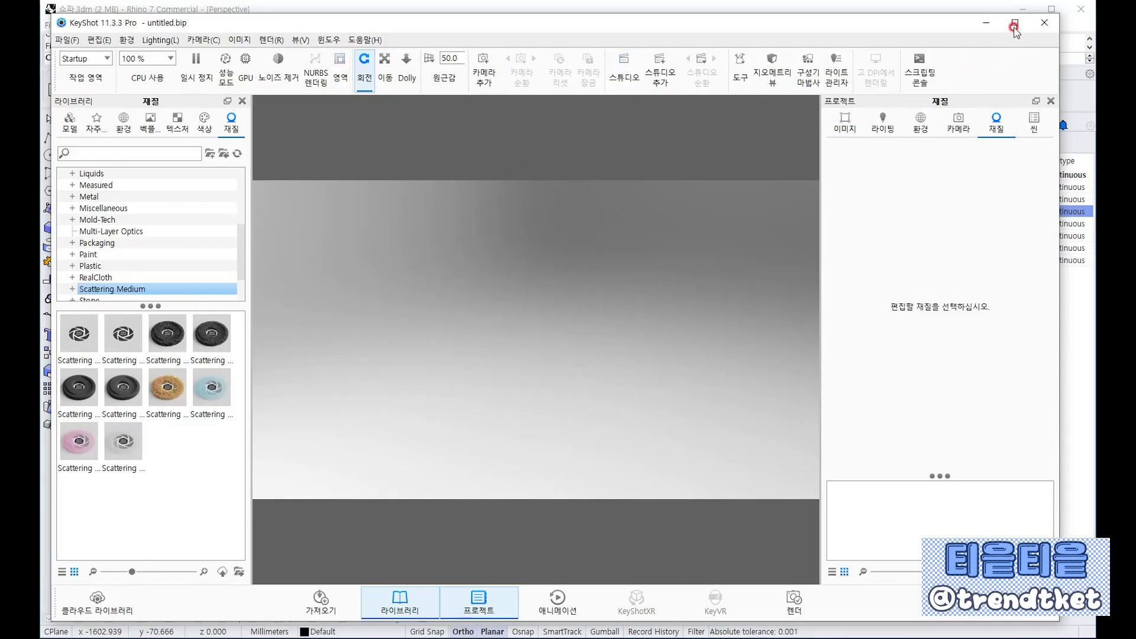
left_click(1018, 8)
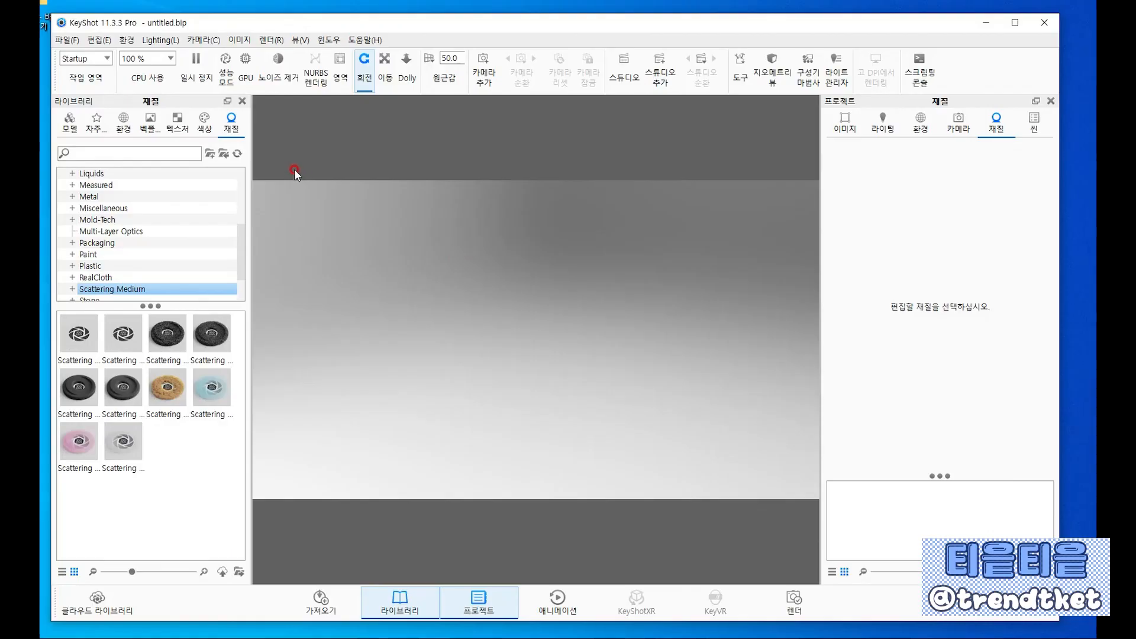
left_click(74, 42)
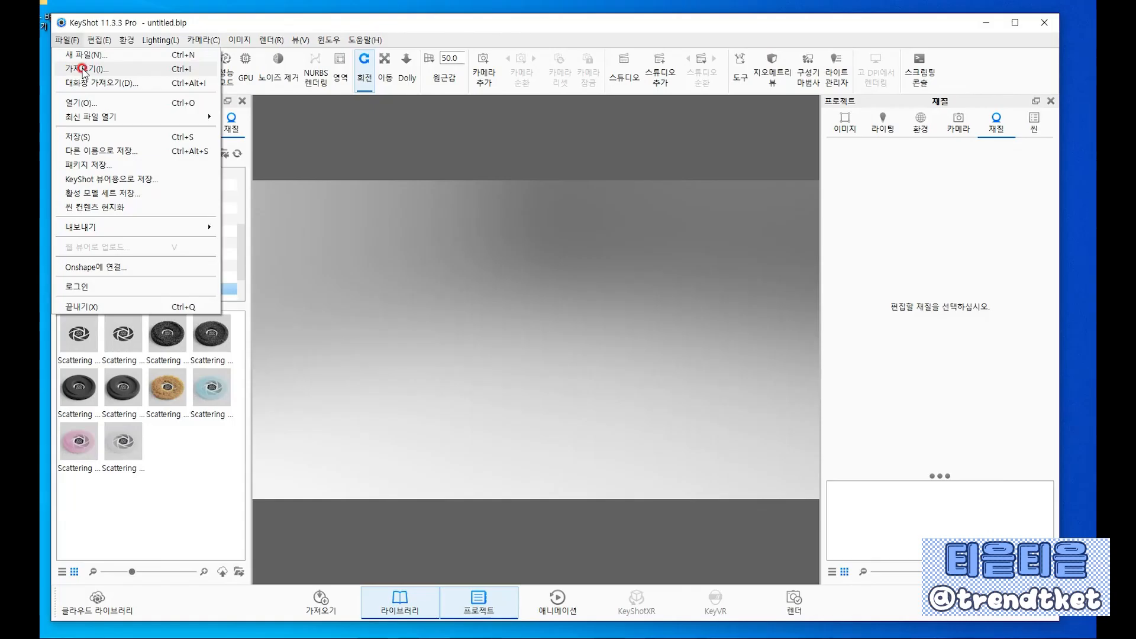
left_click(90, 70)
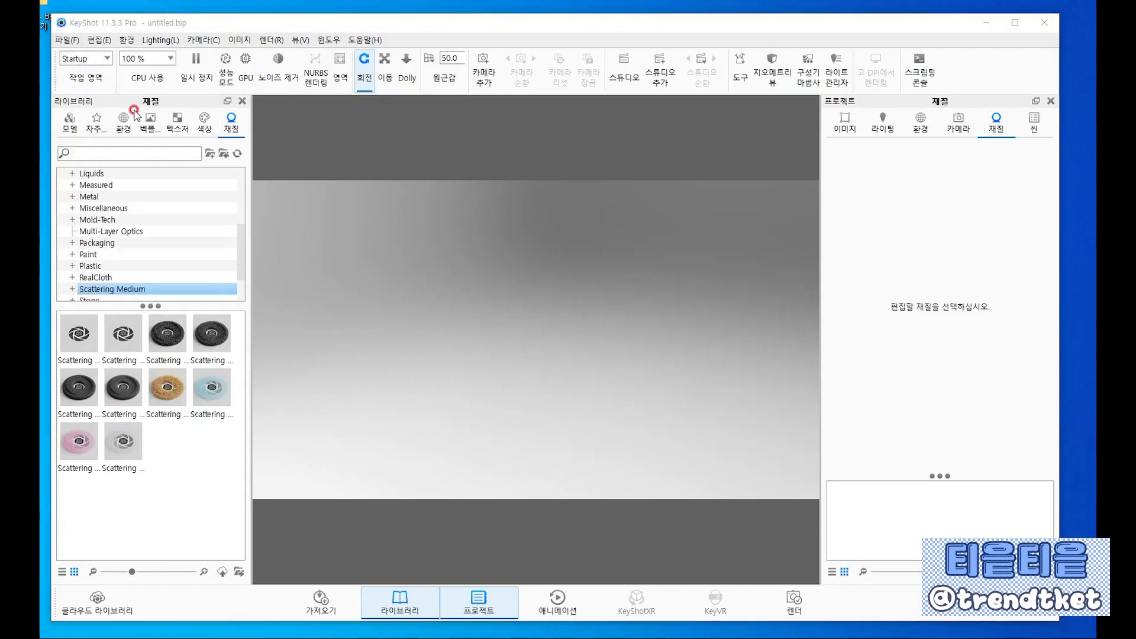
left_click(353, 176)
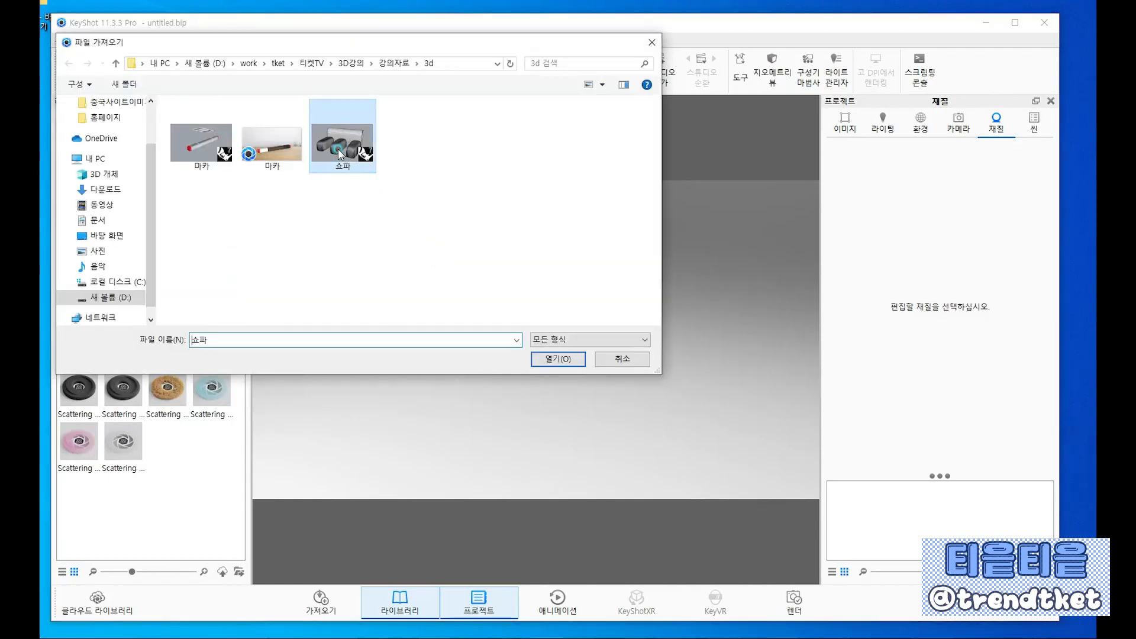
left_click(562, 359)
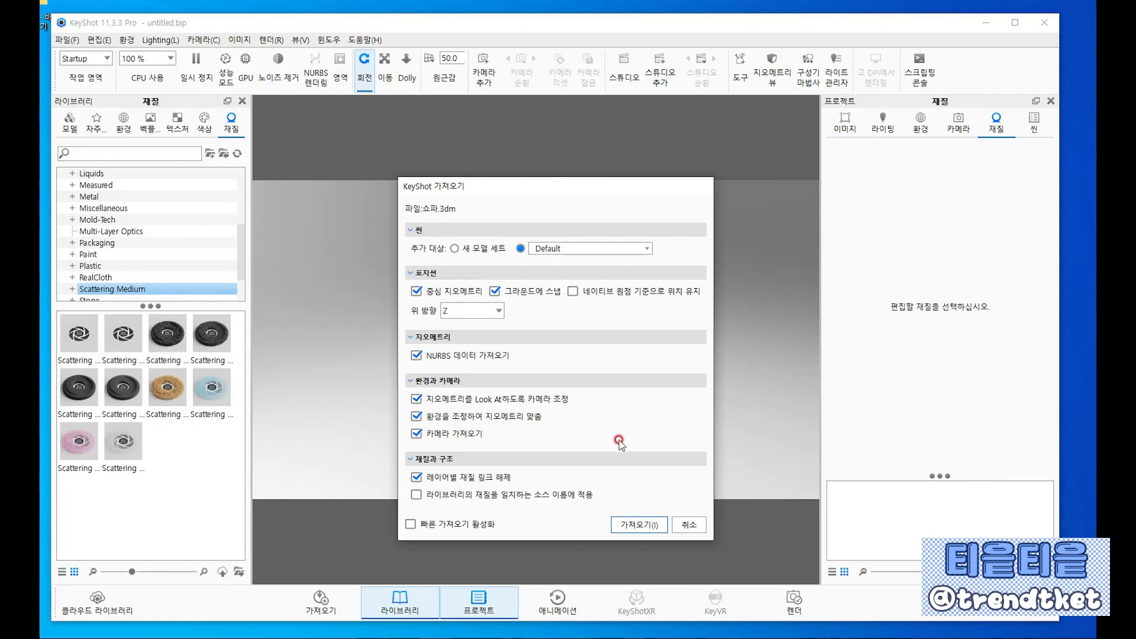
left_click(632, 526)
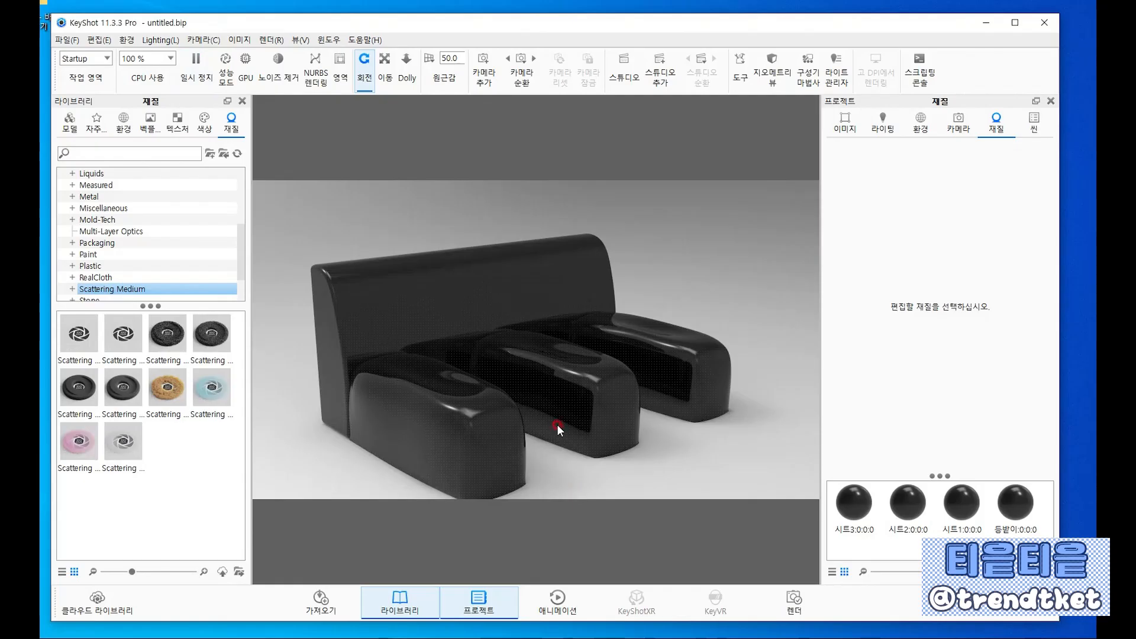
left_click_drag(575, 389, 382, 422)
scroll(478, 424, "down", 3)
scroll(543, 426, "up", 6)
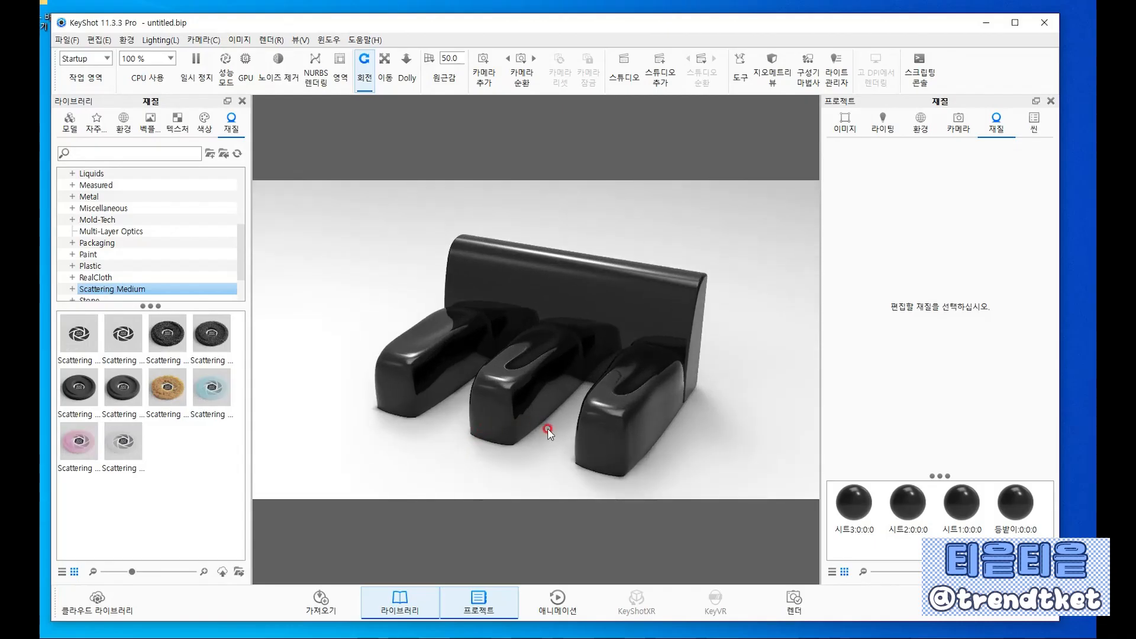
left_click_drag(495, 420, 697, 409)
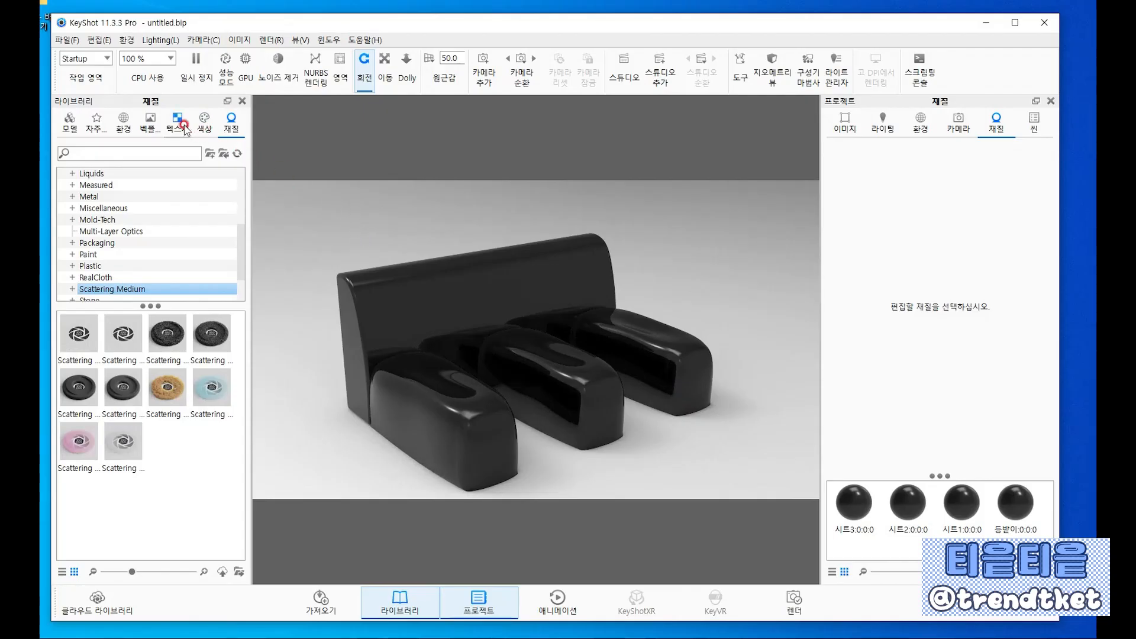
Browse the Interior environments in the library and preview their panoramas, including the clothing store and apartment
left_click(121, 126)
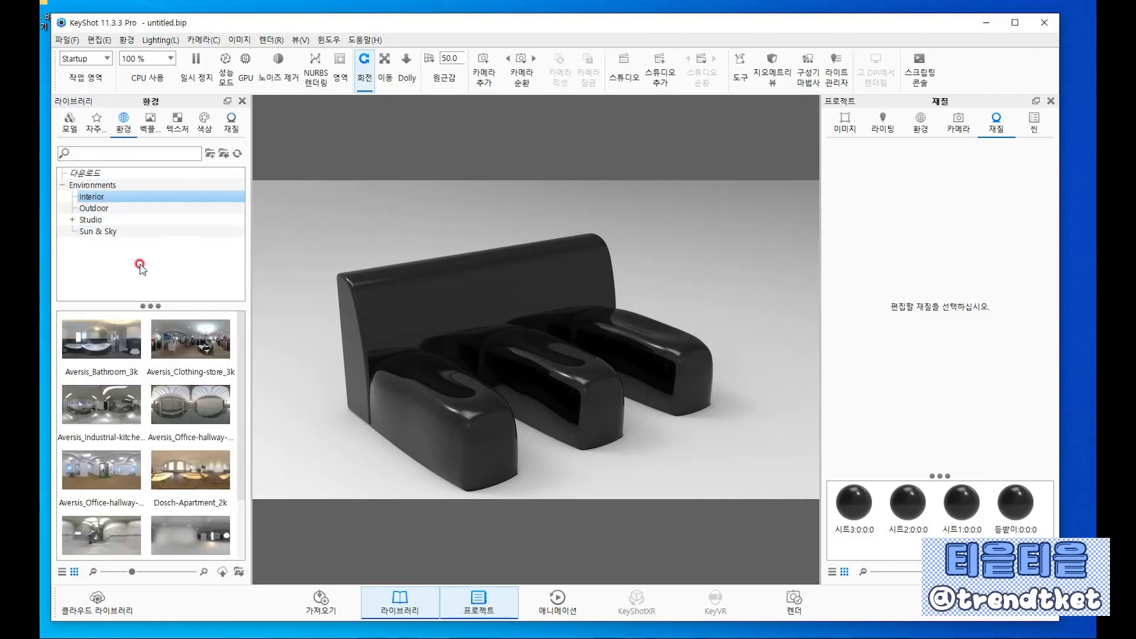
left_click(167, 336)
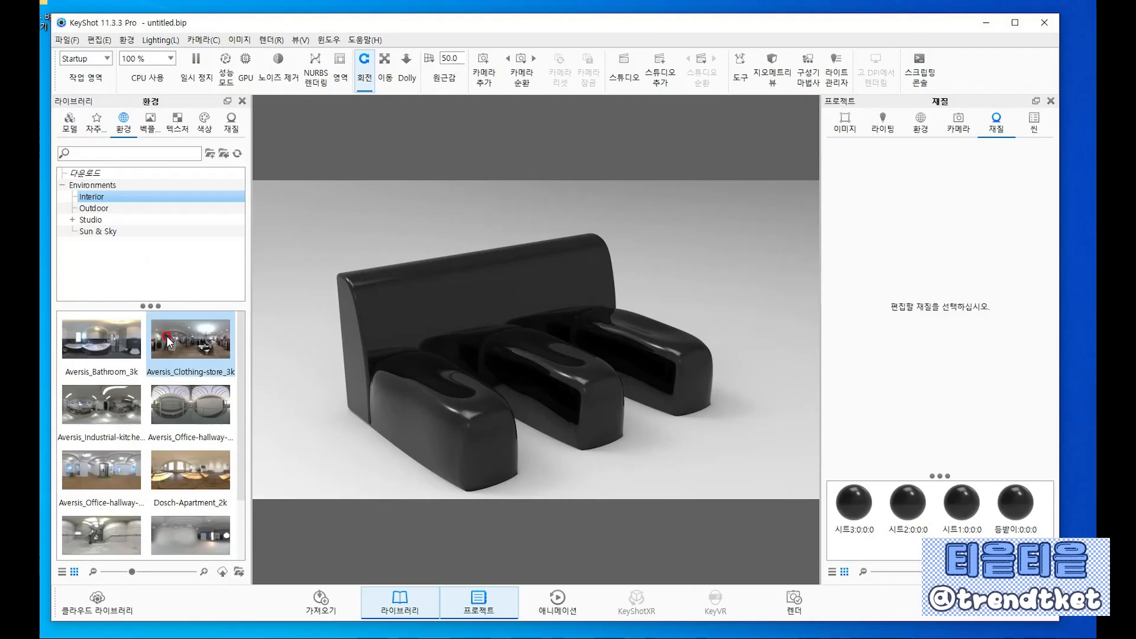
mouse_move(168, 342)
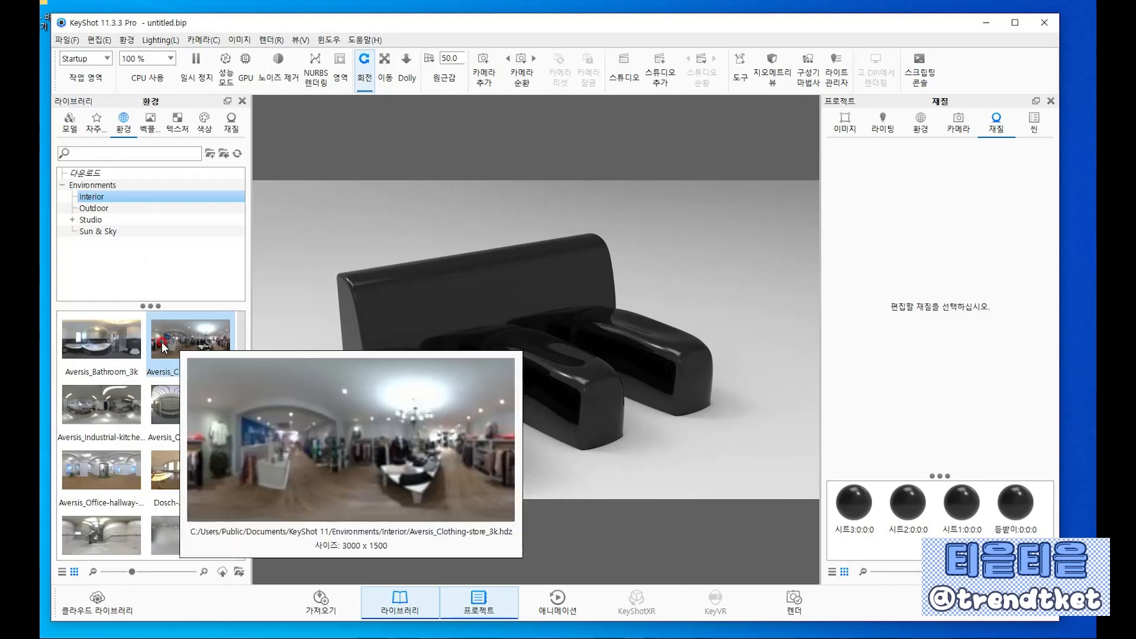
left_click(121, 417)
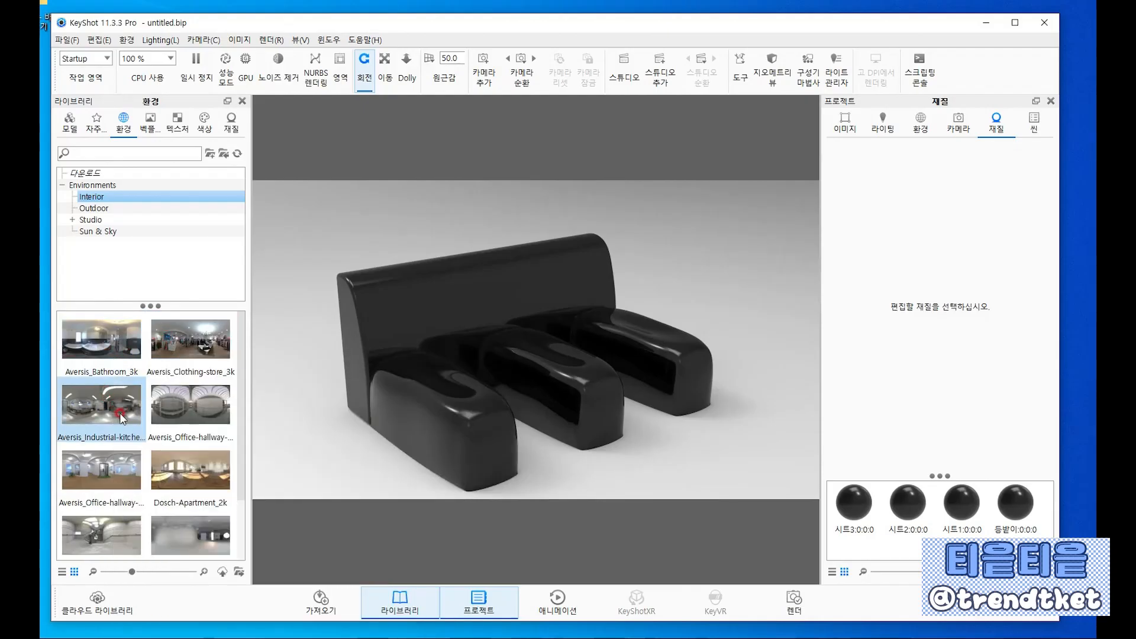
left_click(167, 461)
mouse_move(197, 482)
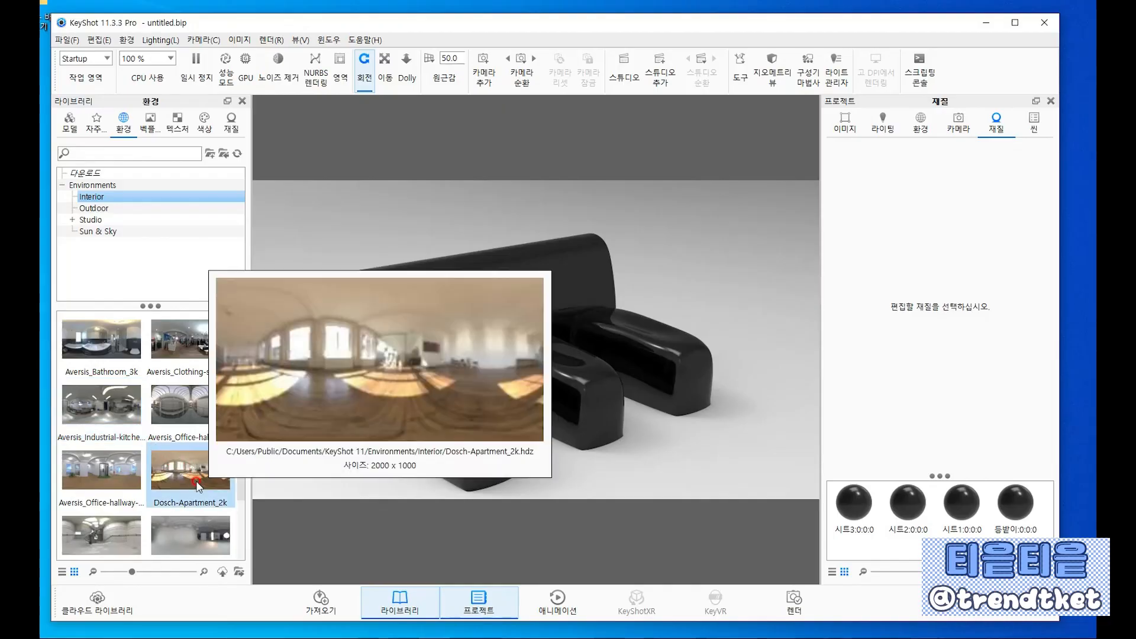
left_click(92, 475)
mouse_move(94, 479)
scroll(94, 479, "down", 1)
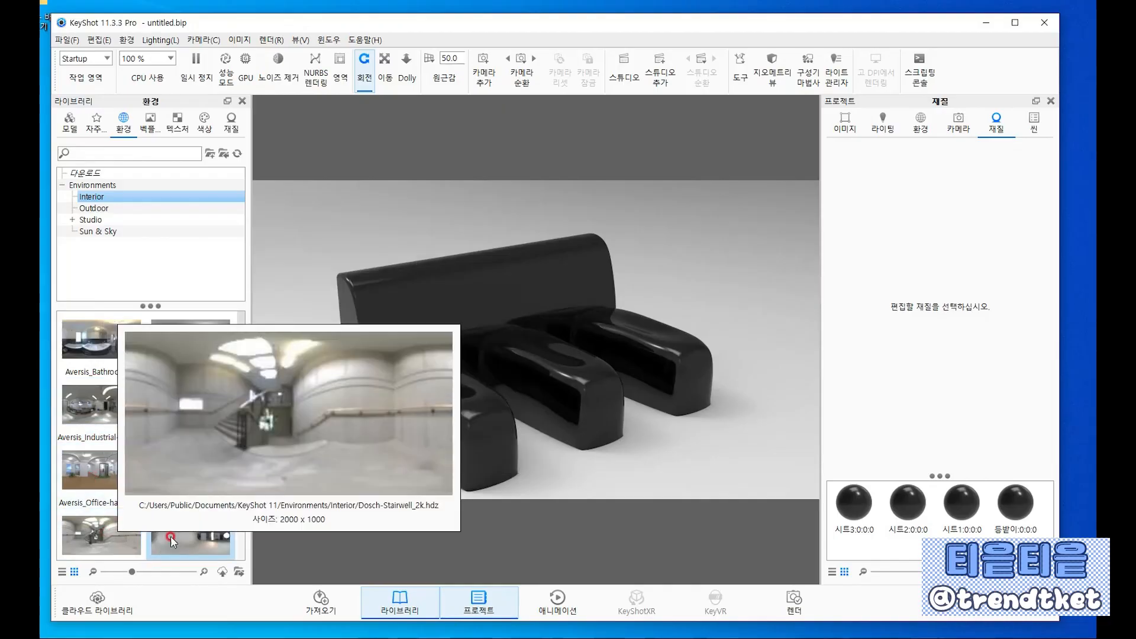
left_click(203, 484)
scroll(203, 488, "up", 1)
Apply the Aversis_Clothing-store_3k interior environment to the scene
left_click(176, 360)
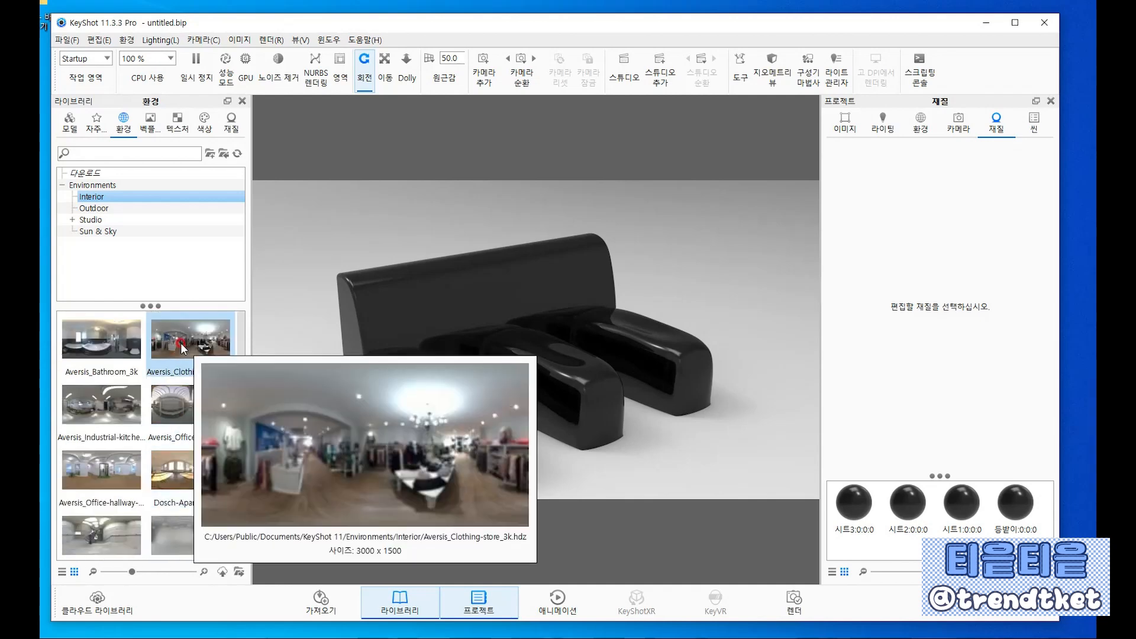
left_click(181, 348)
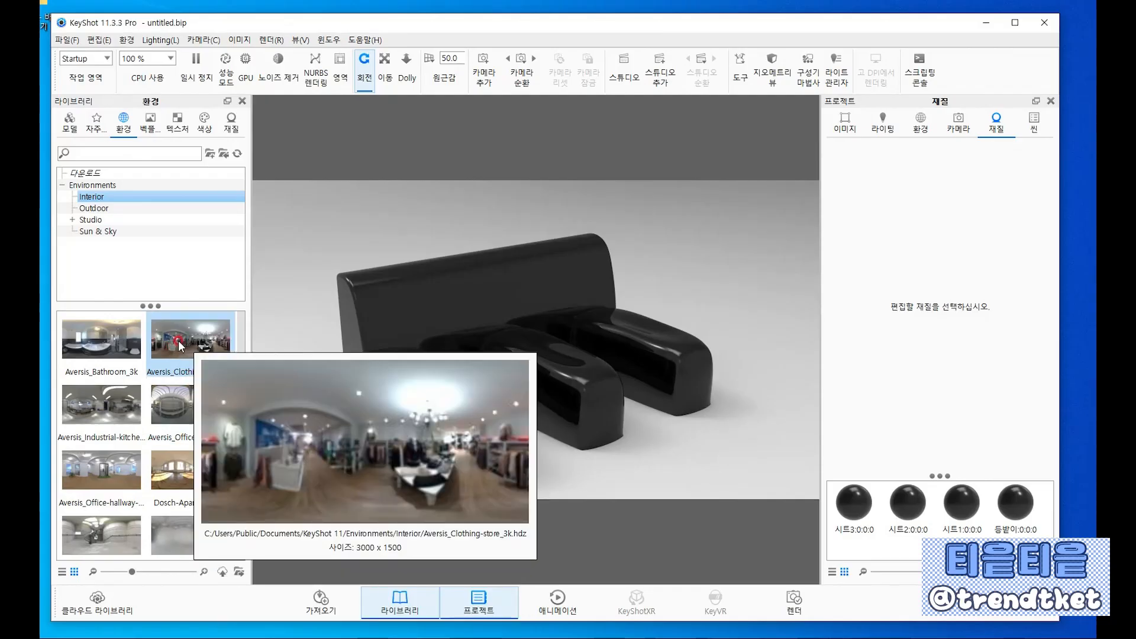
left_click_drag(180, 348, 321, 243)
left_click(475, 342)
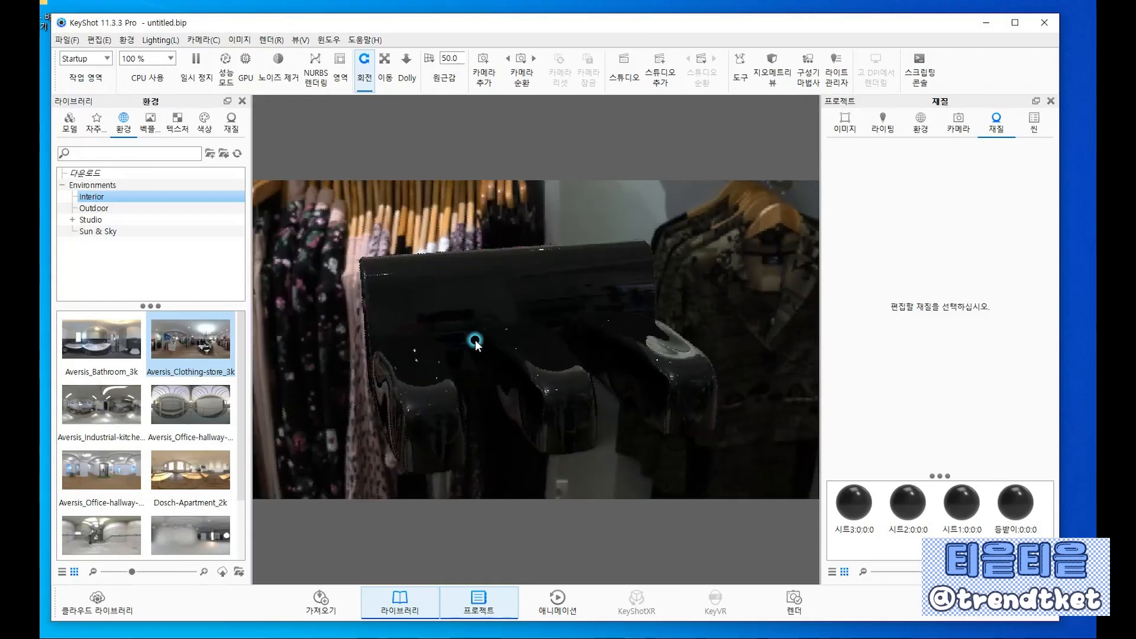
mouse_move(475, 342)
left_mouse_down()
mouse_move(300, 335)
mouse_move(375, 330)
mouse_move(373, 287)
mouse_move(338, 304)
mouse_move(651, 337)
mouse_move(405, 355)
mouse_move(555, 329)
mouse_move(583, 349)
mouse_move(444, 322)
mouse_move(380, 343)
mouse_move(251, 339)
mouse_move(456, 343)
left_mouse_up()
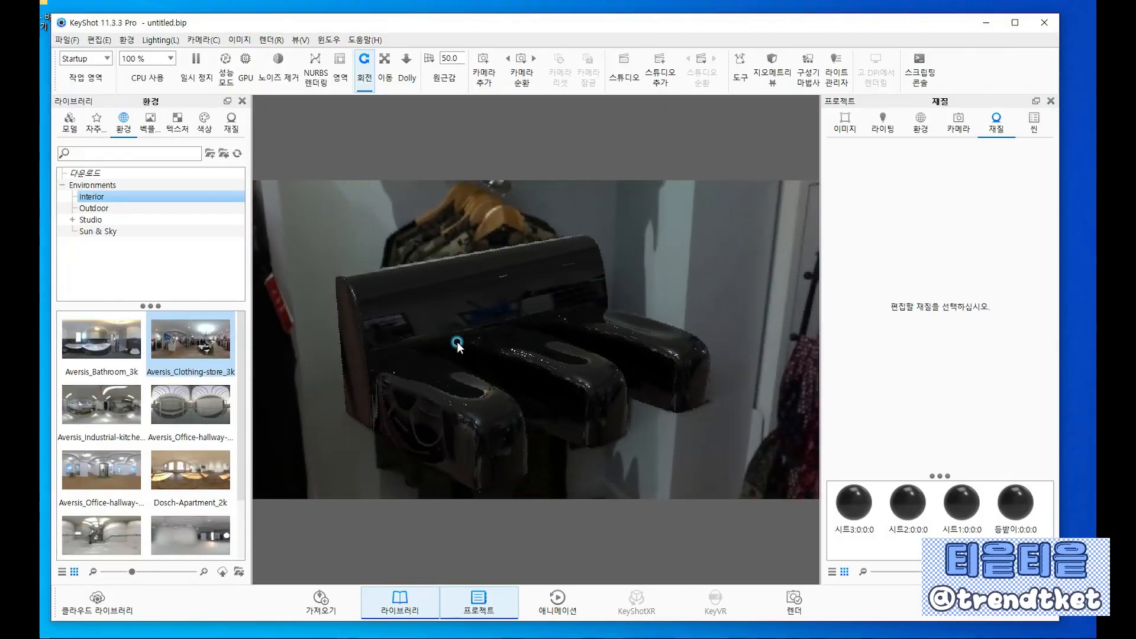
Set the square 1x1 Wood Table image from the Interior backplates as the scene's background
left_click(158, 128)
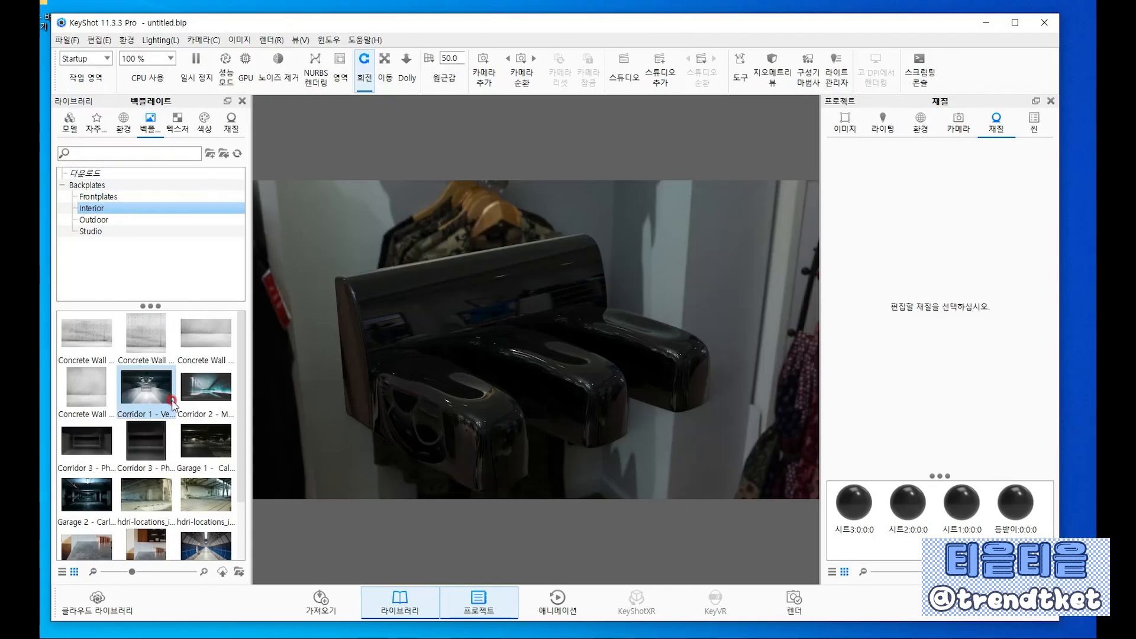
scroll(194, 459, "down", 2)
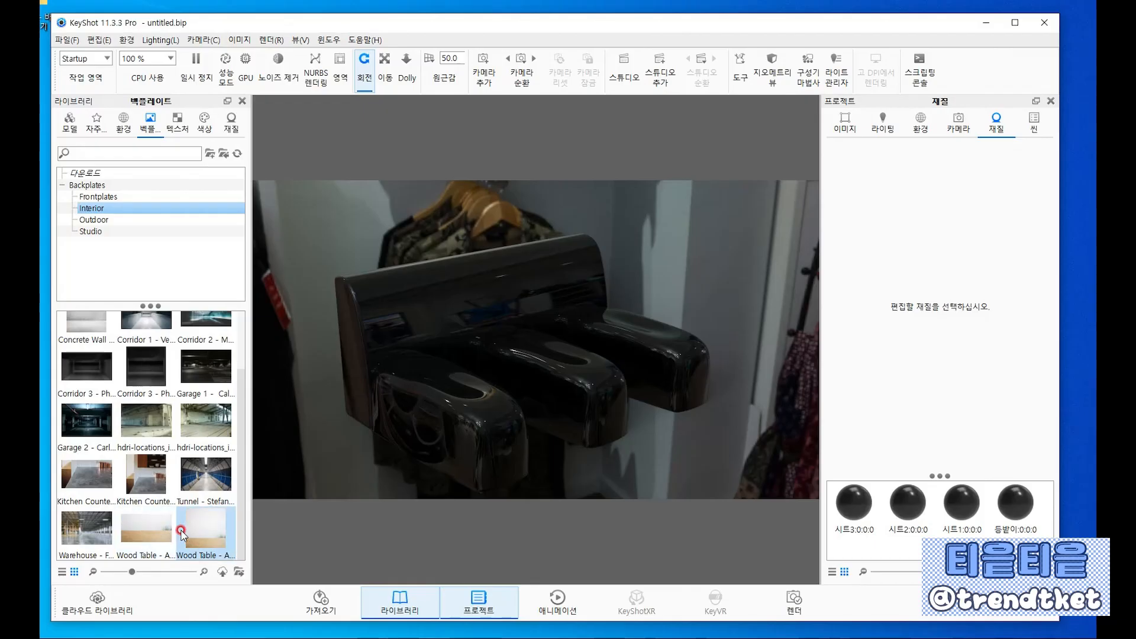
mouse_move(157, 539)
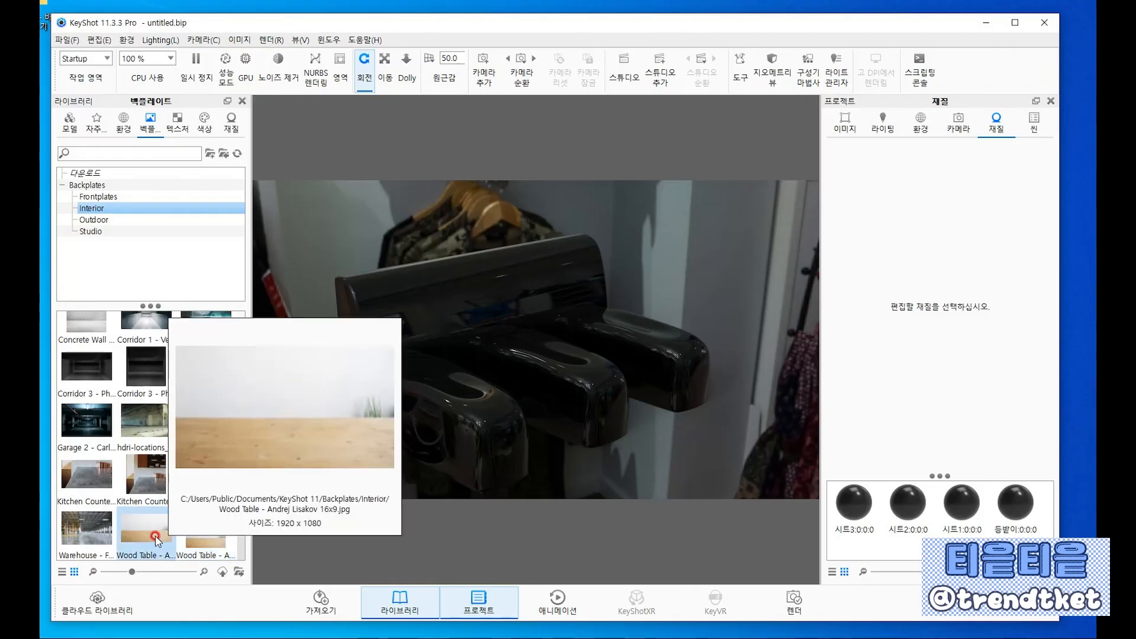
mouse_move(210, 534)
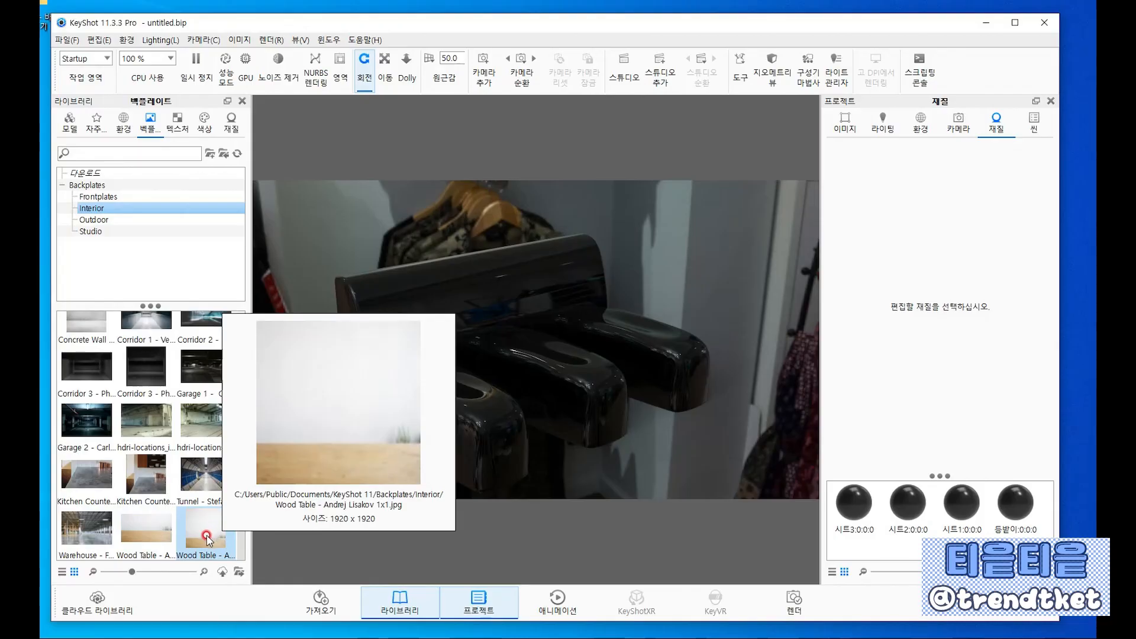
left_click_drag(207, 539, 403, 281)
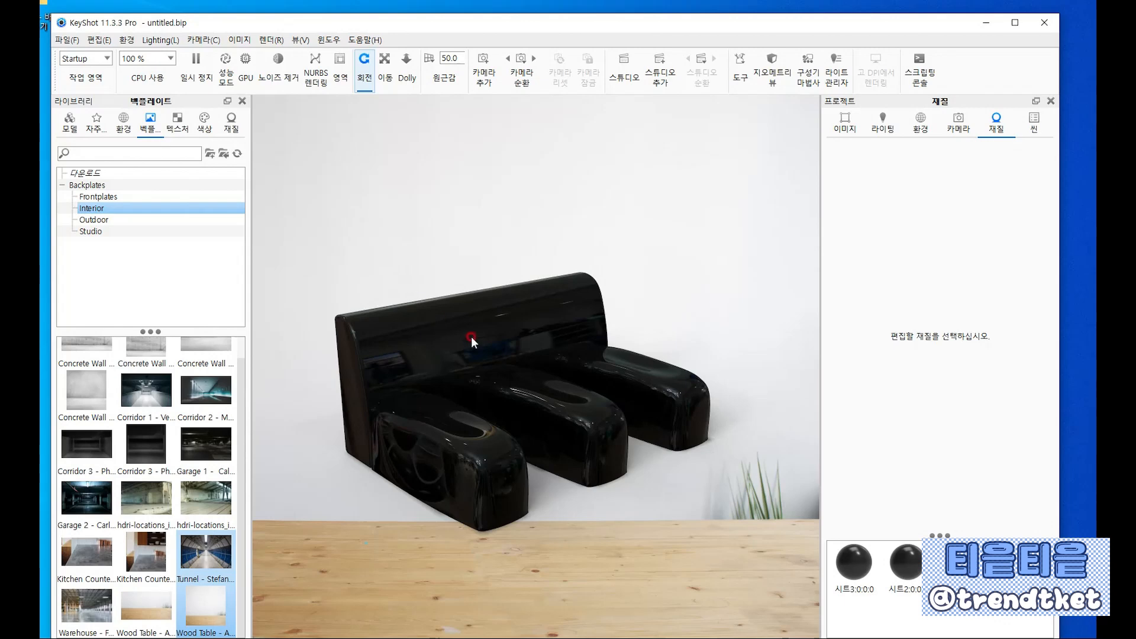
Adjust the camera so the sofa faces forward and rests on the backplate's wooden table top
left_click_drag(561, 409, 418, 500)
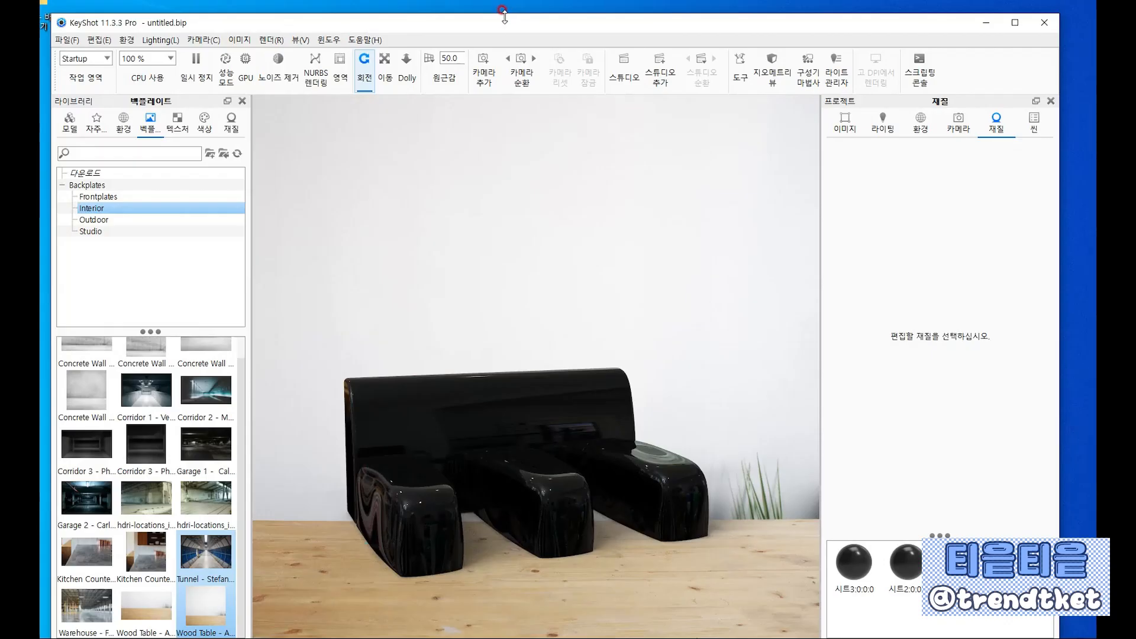
left_click_drag(504, 17, 507, 2)
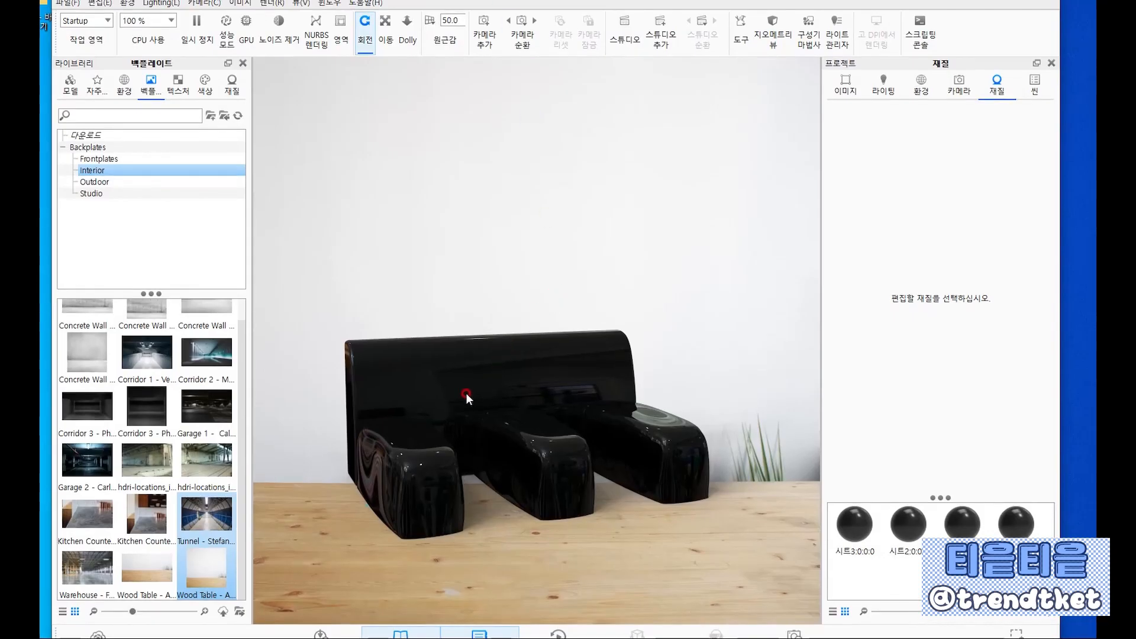
left_click_drag(466, 393, 569, 435)
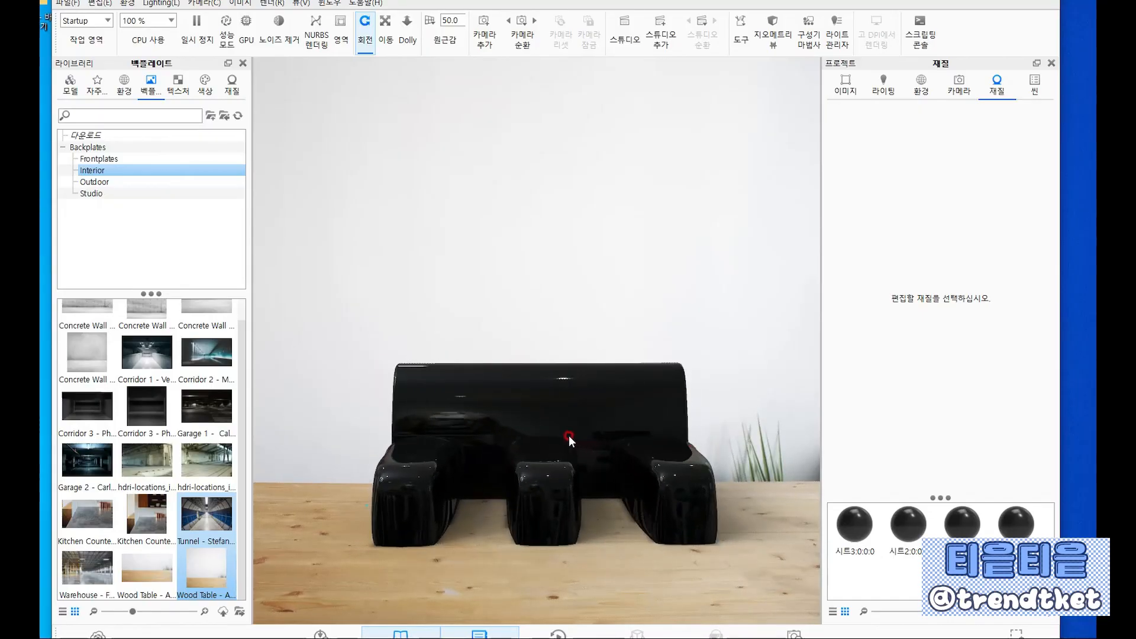
Apply the RealCloth Basket Twill Blue material to the sofa's backrest
left_click(331, 342)
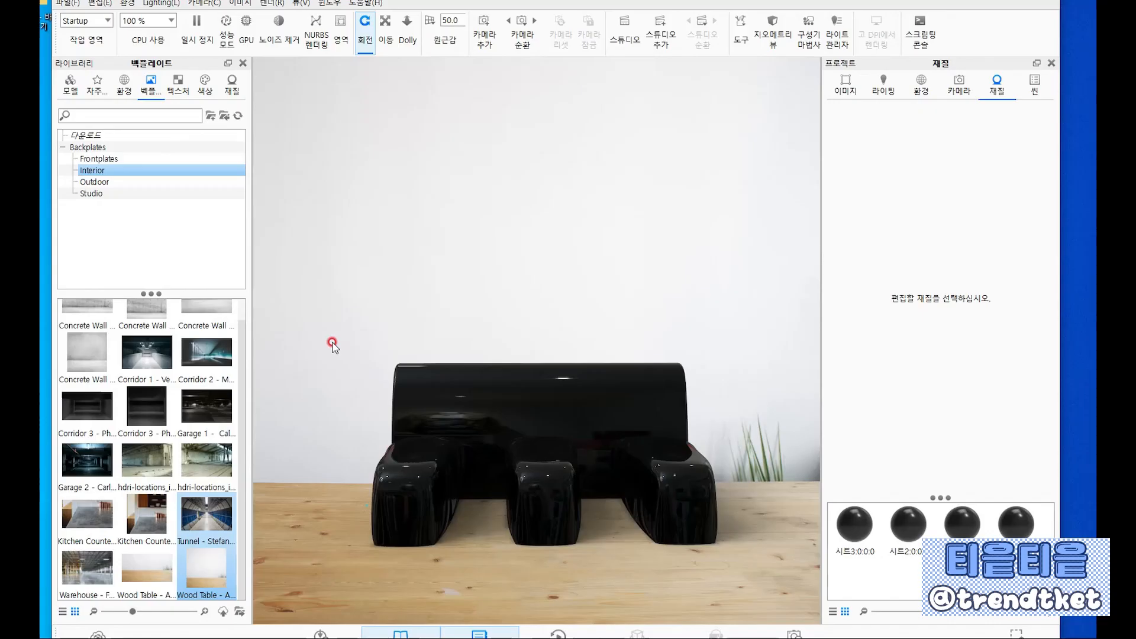
left_click(234, 87)
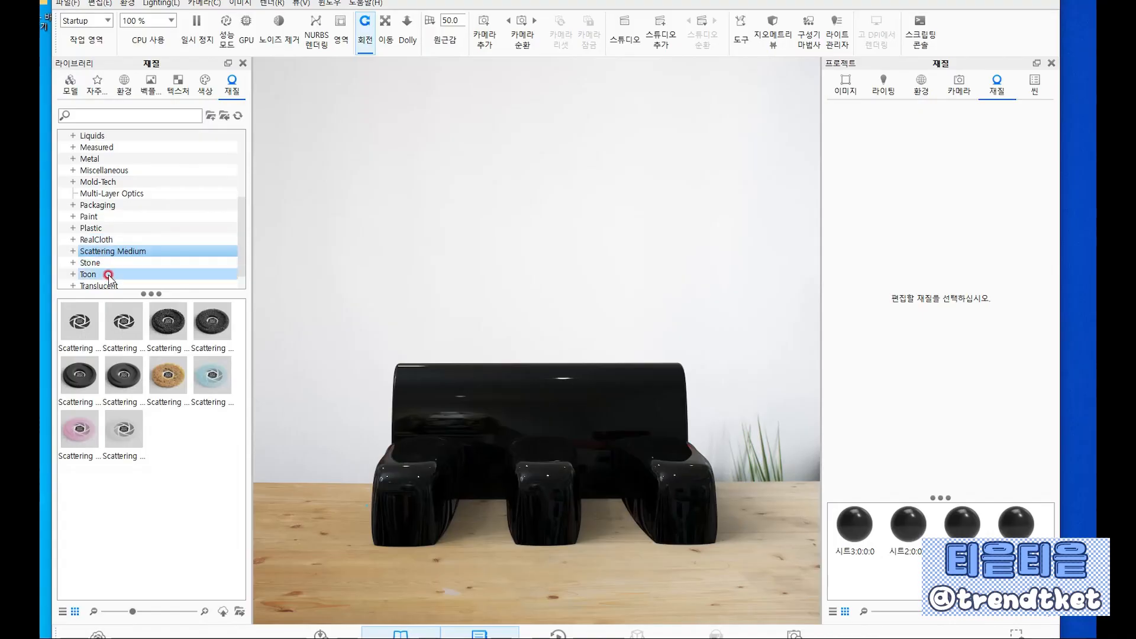
left_click(98, 241)
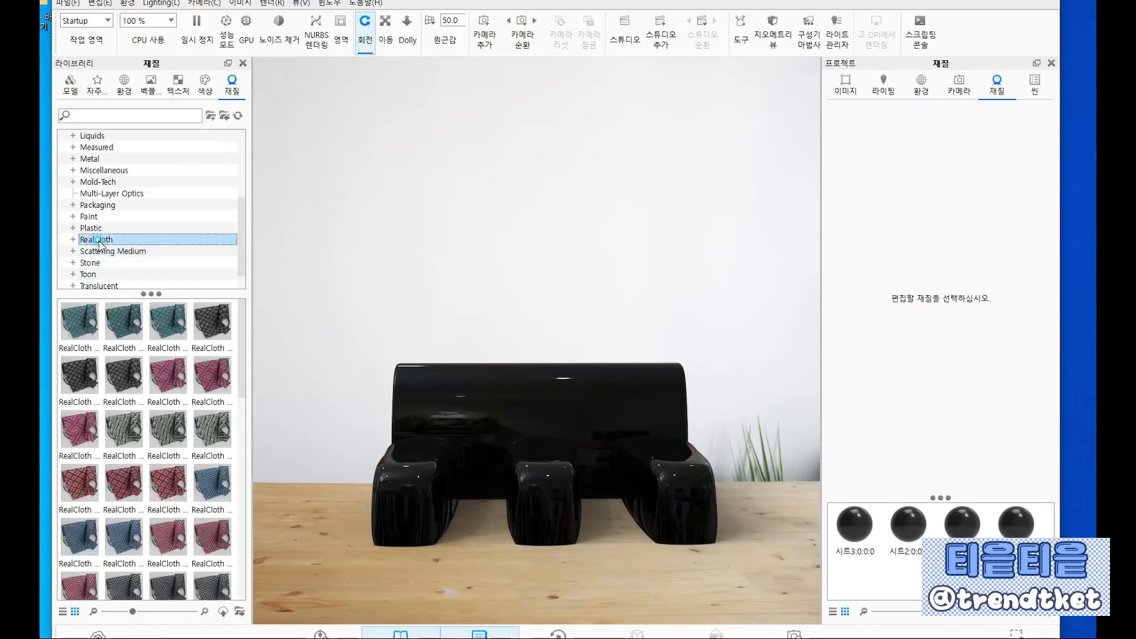
left_click(76, 324)
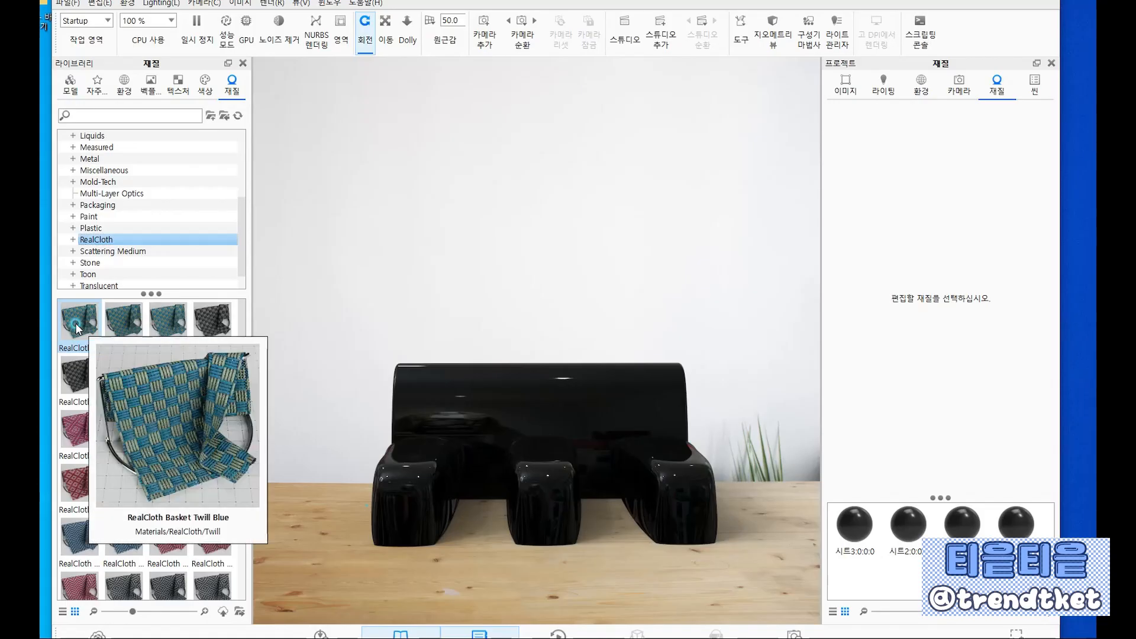
left_click_drag(76, 326, 479, 388)
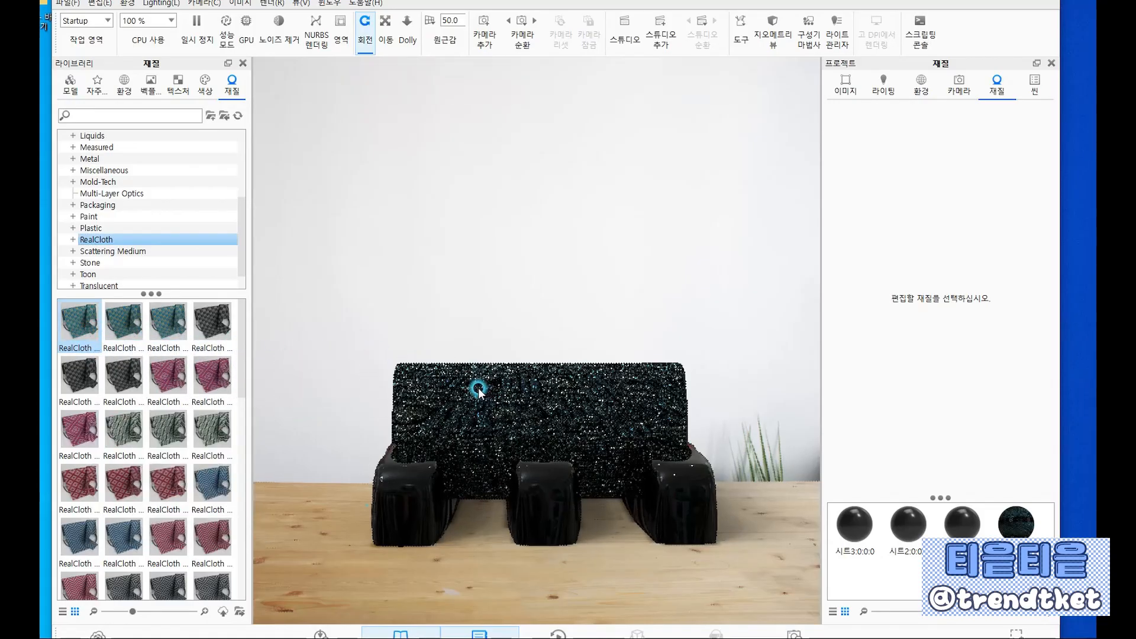
Examine the weave on the backrest's surface and rounded edges up close, and open the fabric's material properties
left_click_drag(328, 401, 367, 438)
scroll(367, 438, "up", 6)
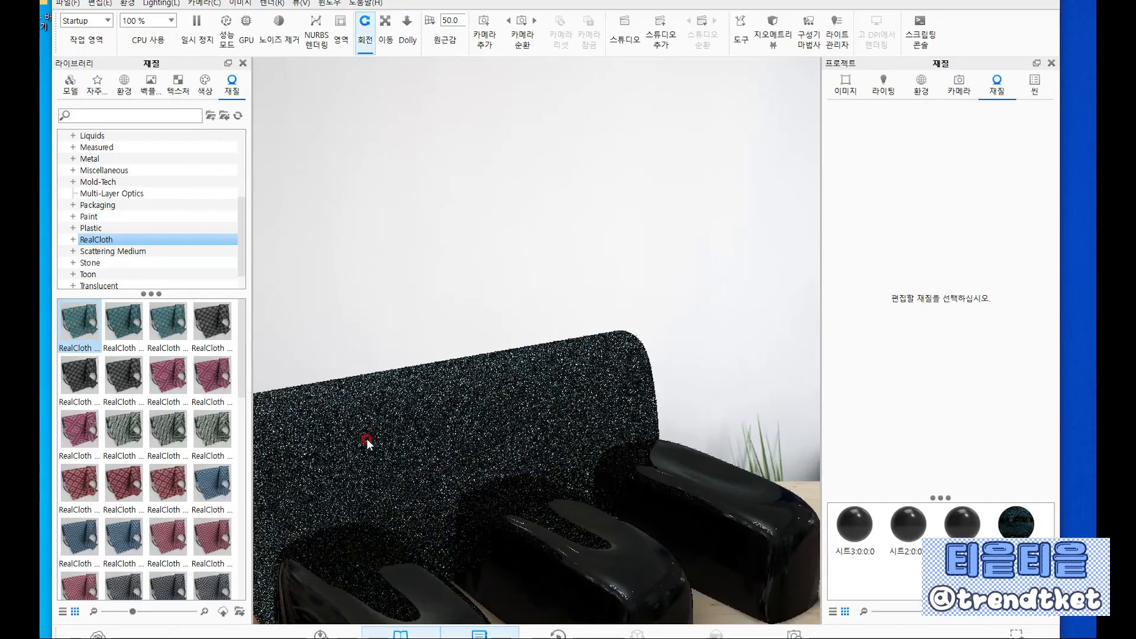
middle_click_drag(368, 444, 719, 201)
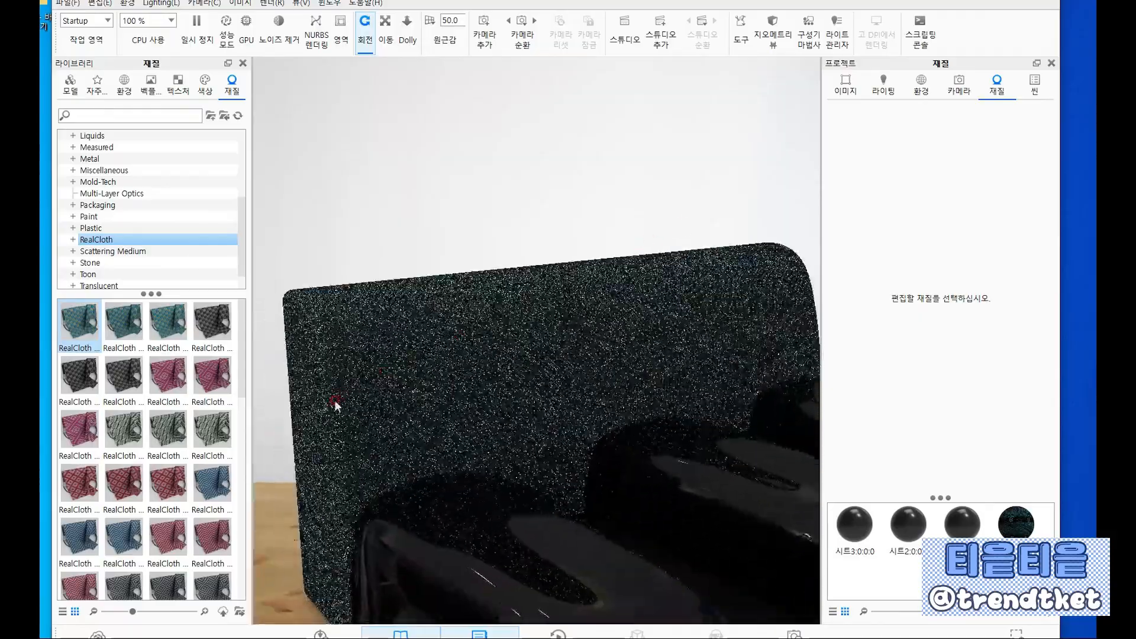
scroll(332, 398, "up", 8)
middle_click_drag(610, 336, 651, 352)
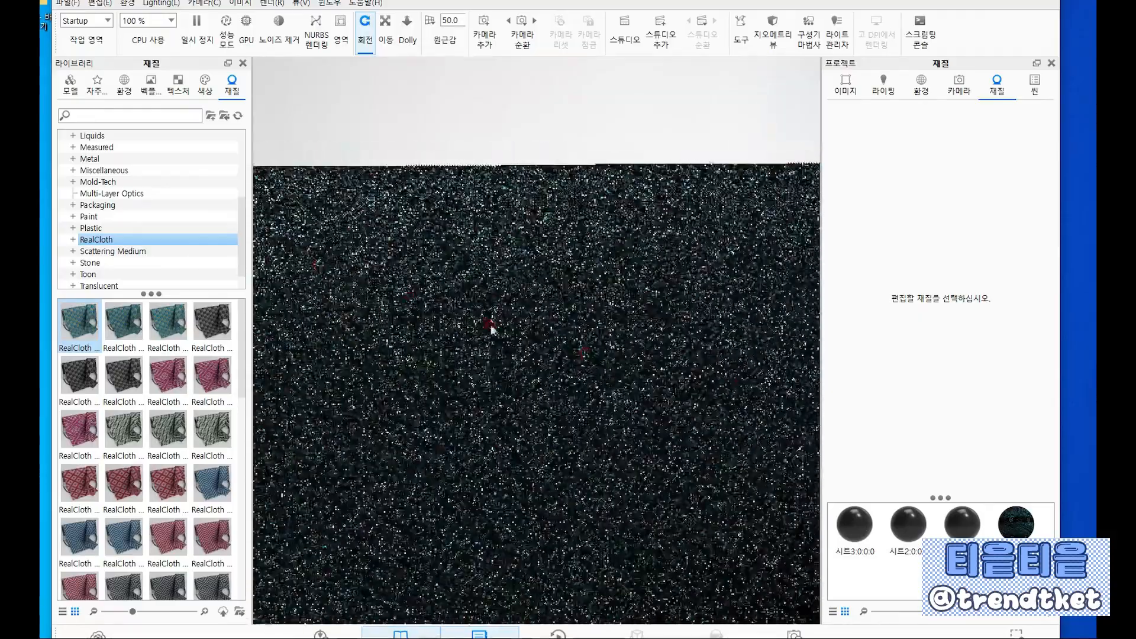
middle_click_drag(321, 255, 610, 270)
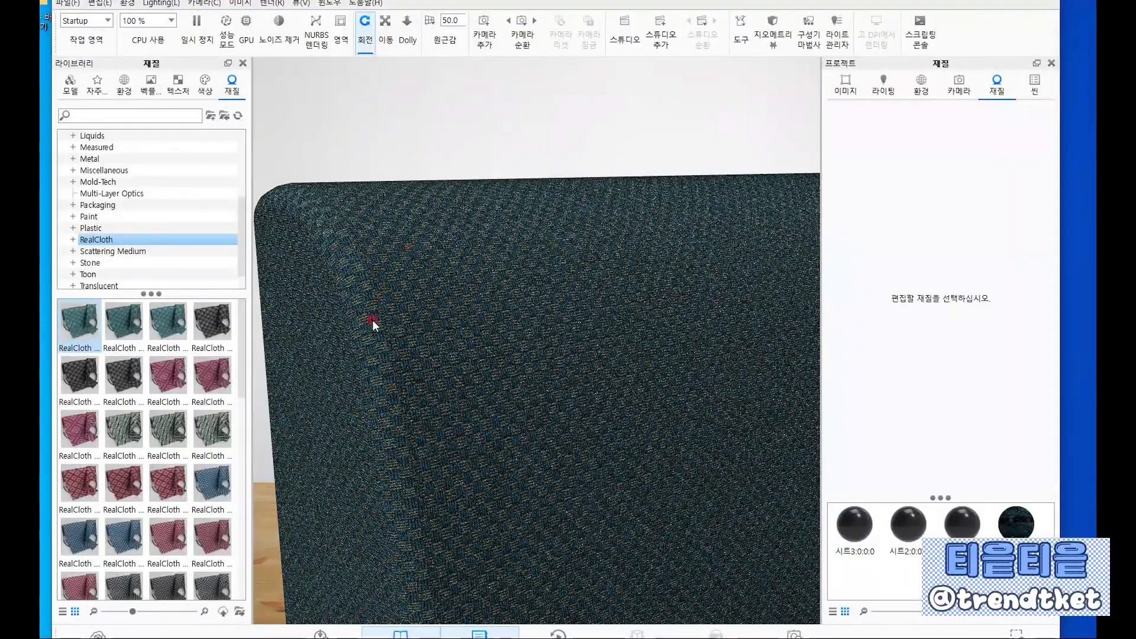
scroll(332, 332, "up", 5)
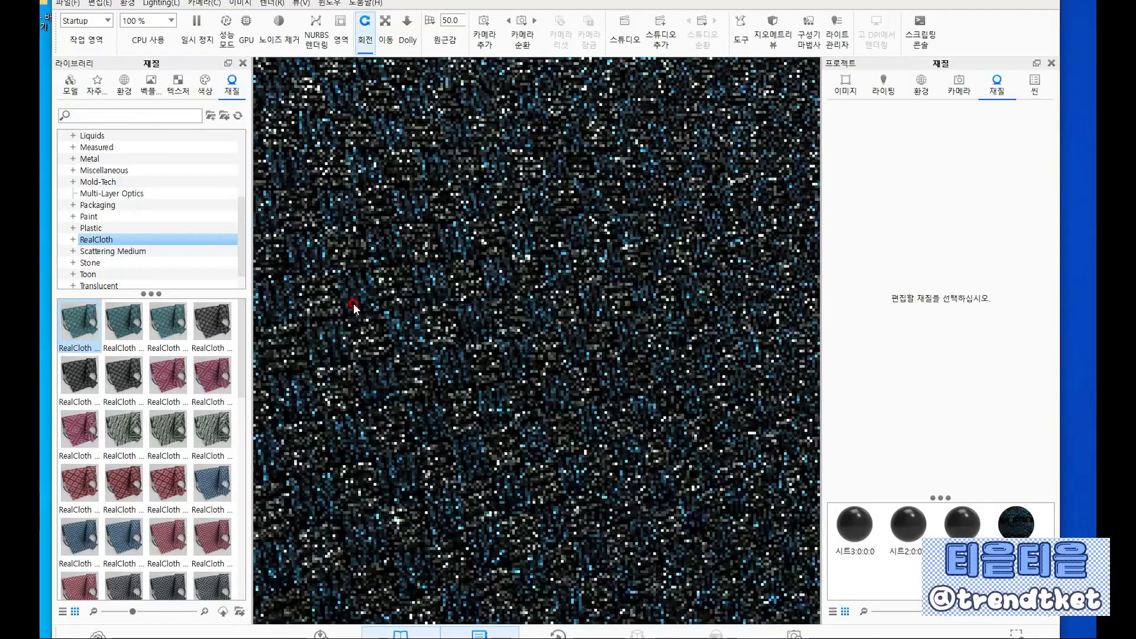
scroll(604, 354, "down", 5)
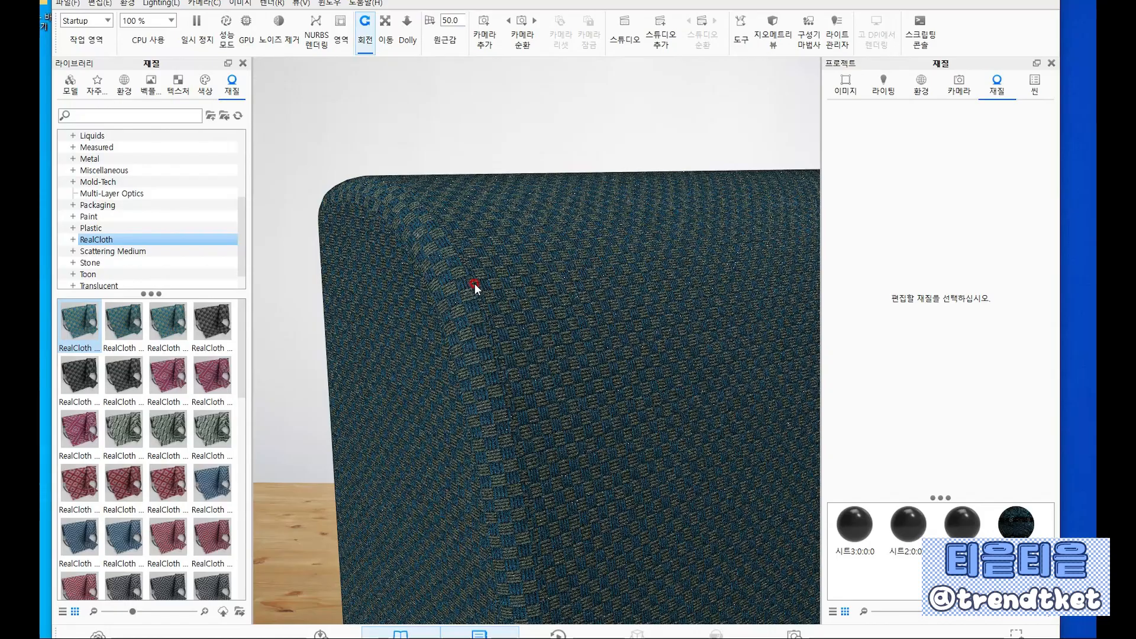
double_click(473, 282)
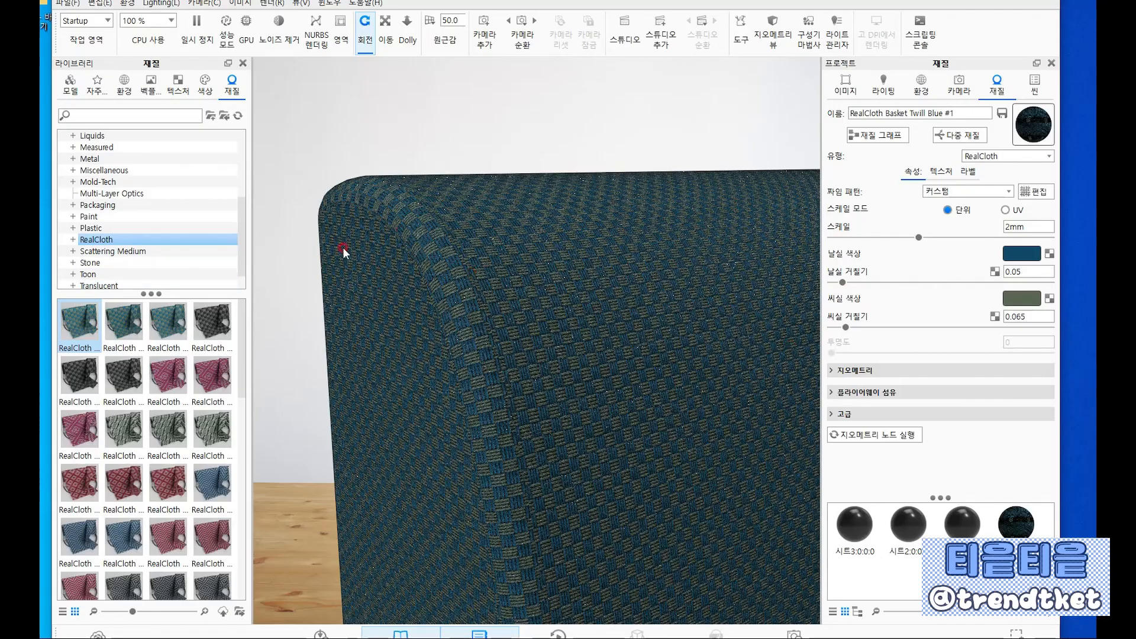
Bring the whole sofa into an angled view and apply RealCloth Basket Twill Dark Grey to the left seat
left_click_drag(580, 257, 475, 164)
scroll(481, 288, "down", 5)
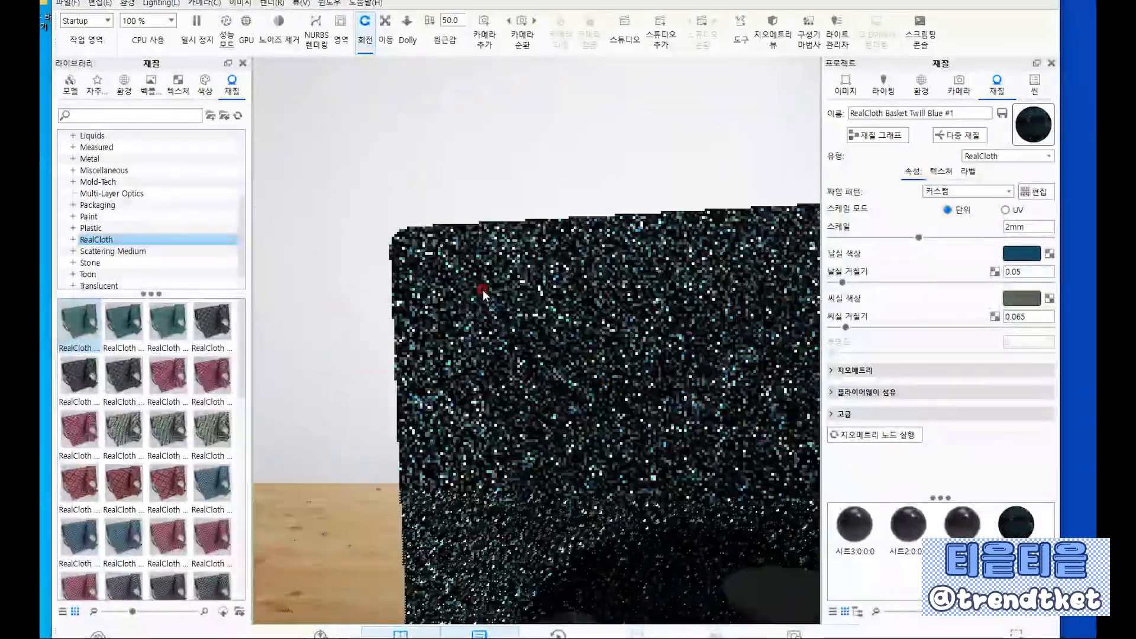
mouse_move(482, 289)
left_mouse_down()
mouse_move(541, 315)
mouse_move(487, 272)
mouse_move(530, 270)
mouse_move(452, 226)
left_mouse_up()
scroll(609, 289, "down", 8)
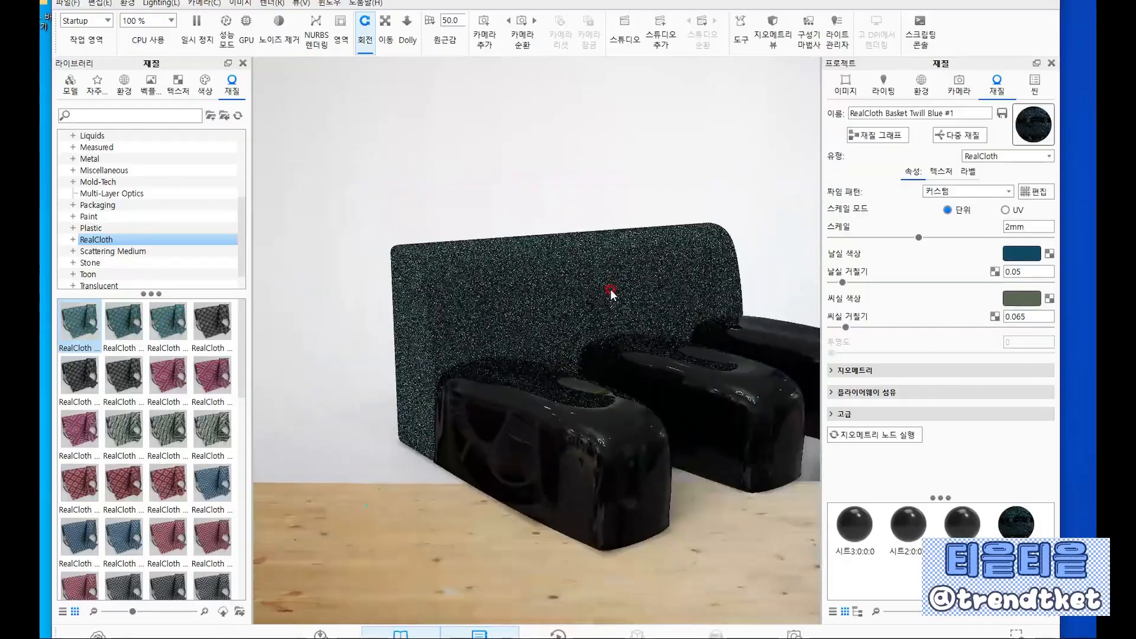
left_click_drag(609, 290, 552, 343)
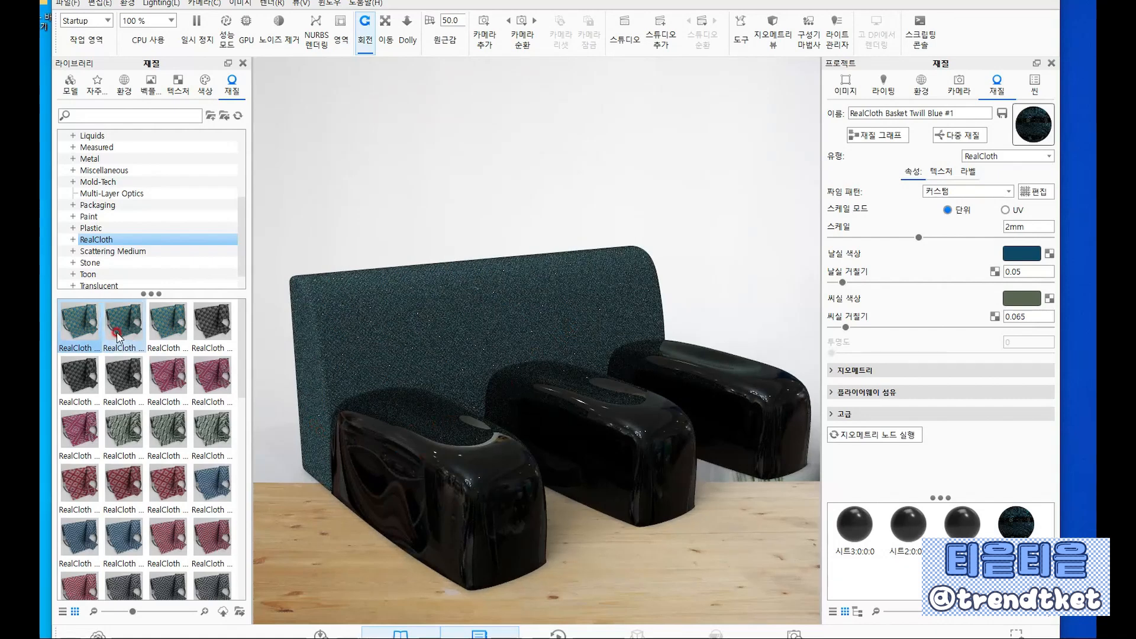
mouse_move(212, 326)
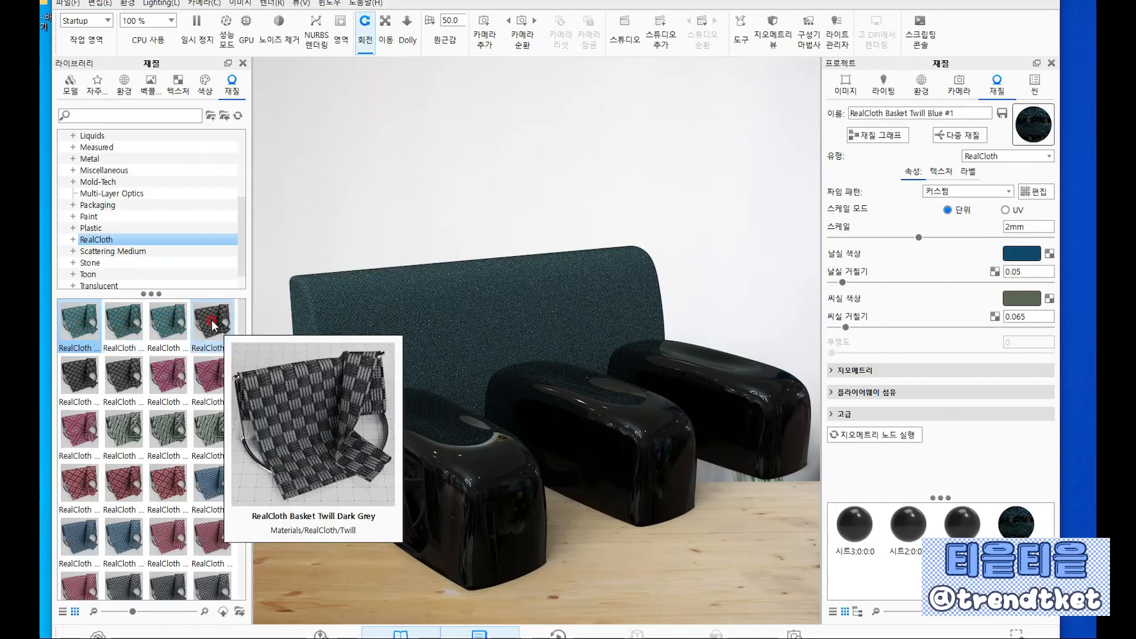
left_click_drag(212, 324, 443, 461)
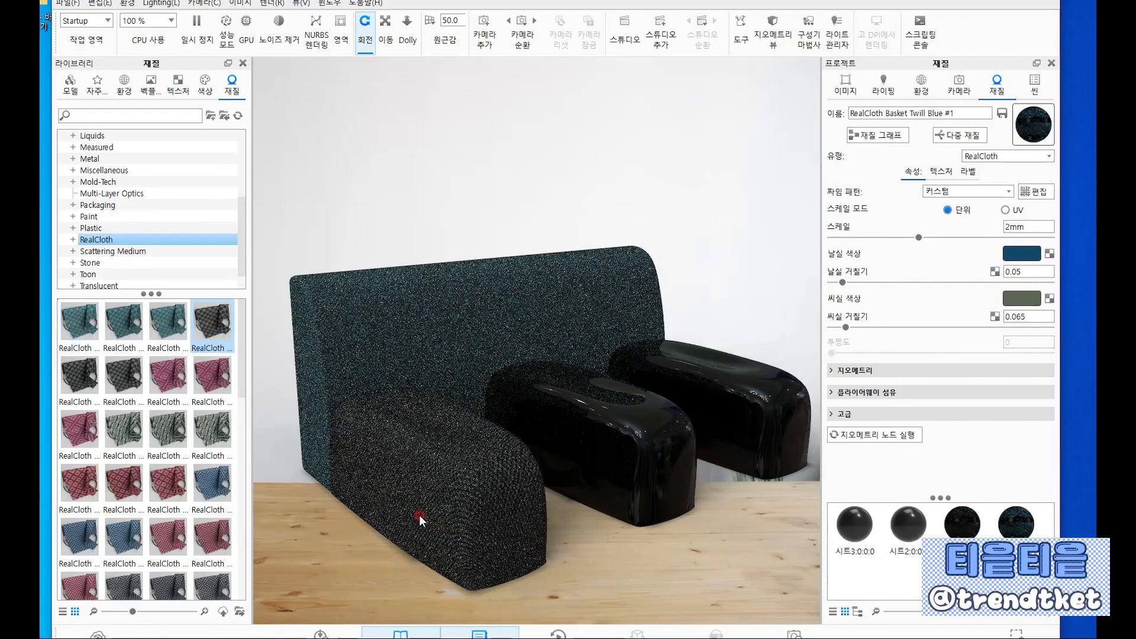
Apply a magenta patterned RealCloth fabric to the middle seat and a bright green RealCloth fabric to the right seat
left_click(167, 379)
left_click_drag(167, 378, 595, 431)
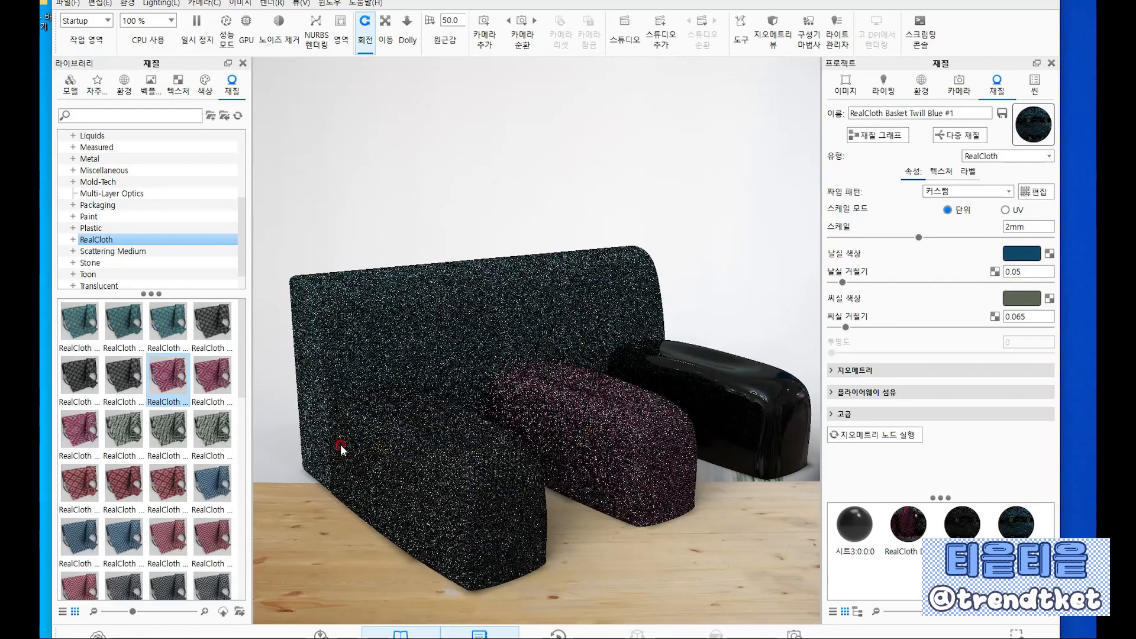
scroll(195, 490, "down", 5)
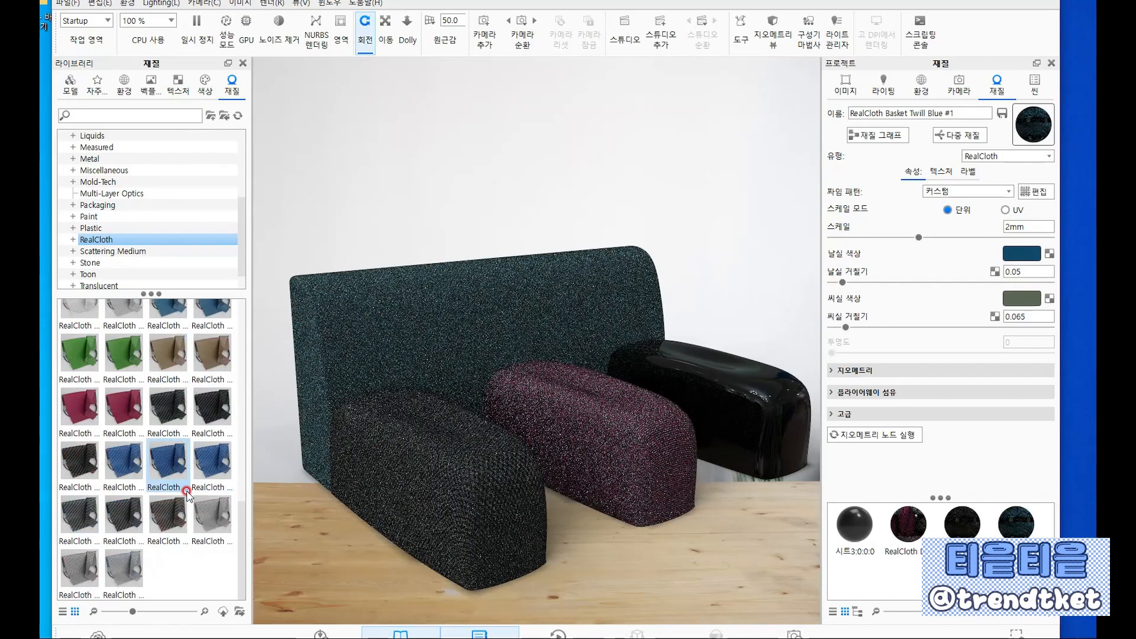
scroll(186, 495, "down", 3)
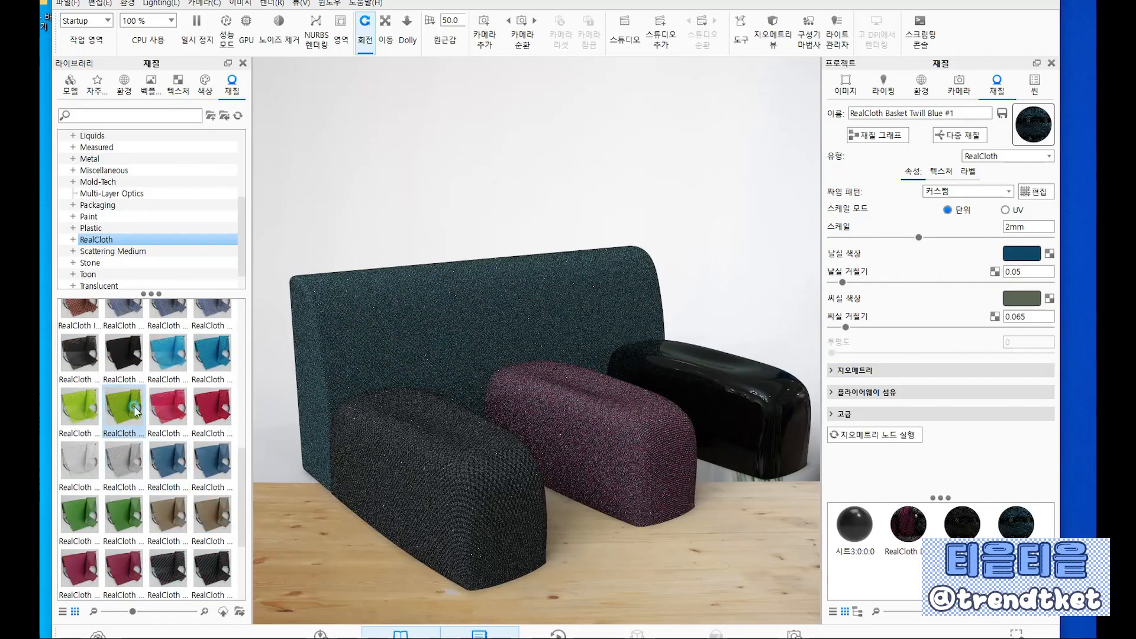
left_click_drag(136, 409, 731, 394)
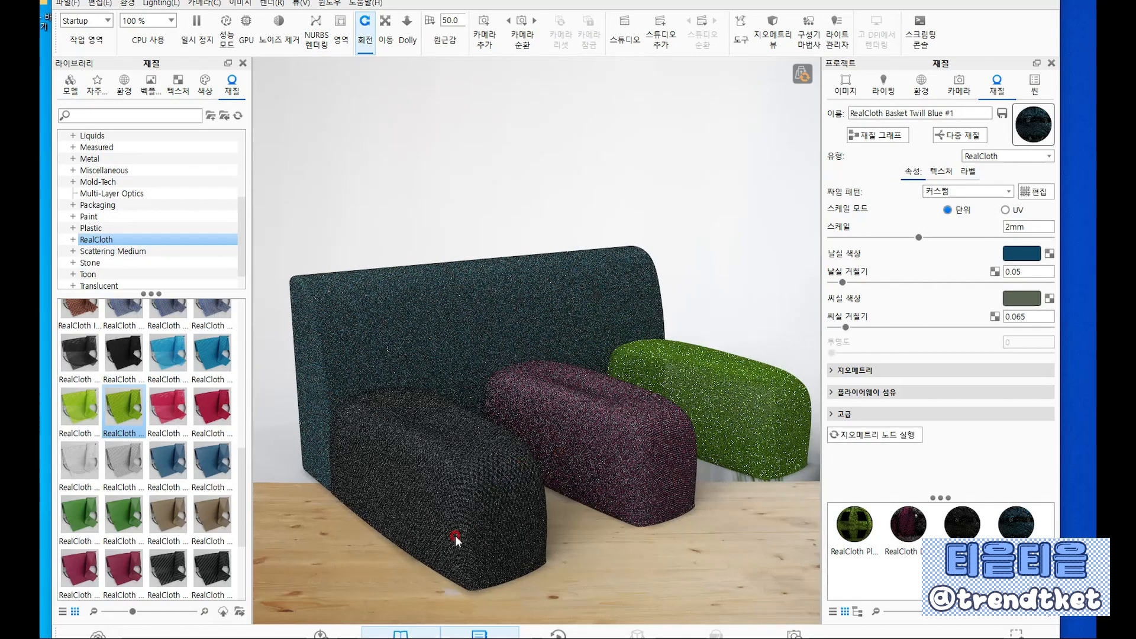
Examine the fabric weaves of the left, middle and right seats up close
scroll(455, 535, "up", 3)
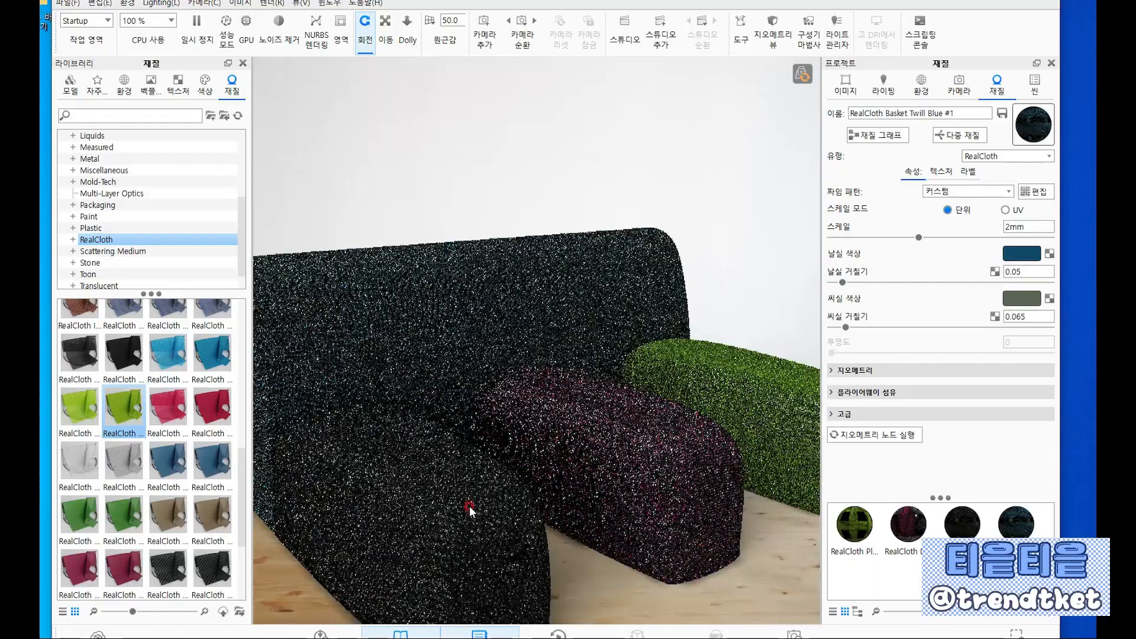
scroll(470, 506, "up", 5)
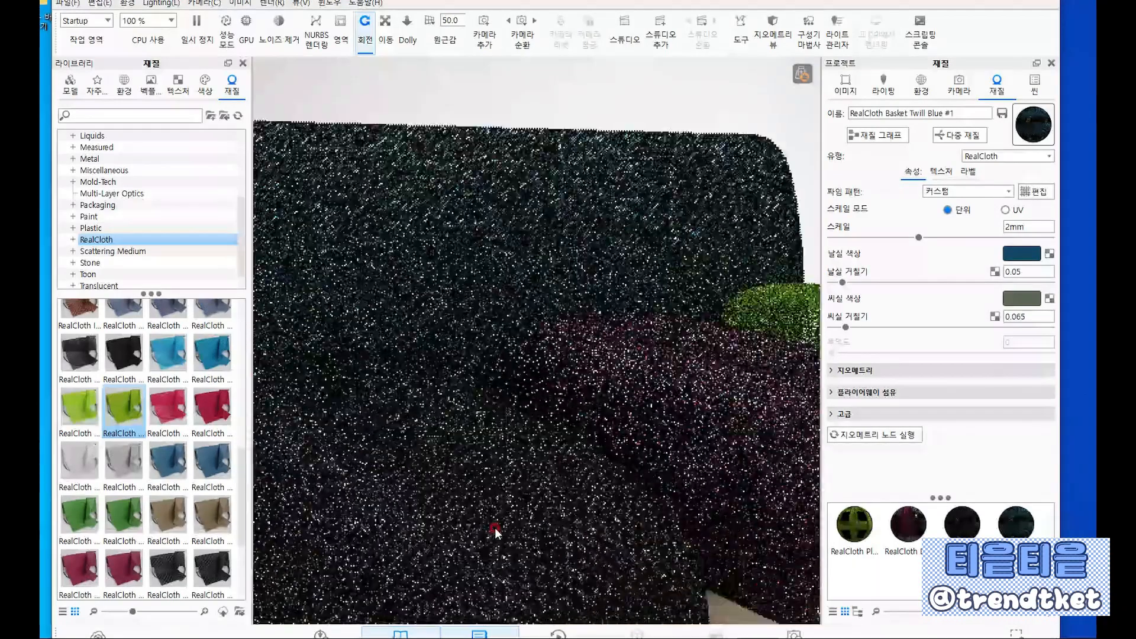
left_click_drag(494, 545, 590, 519)
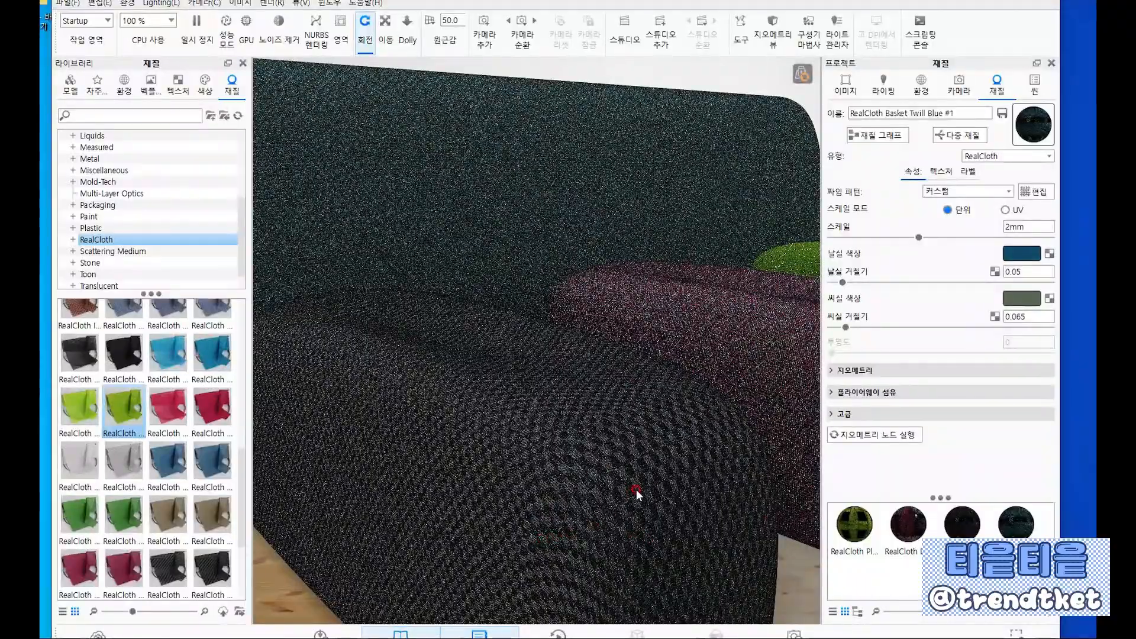
left_click_drag(636, 488, 678, 487)
left_click_drag(754, 466, 601, 494)
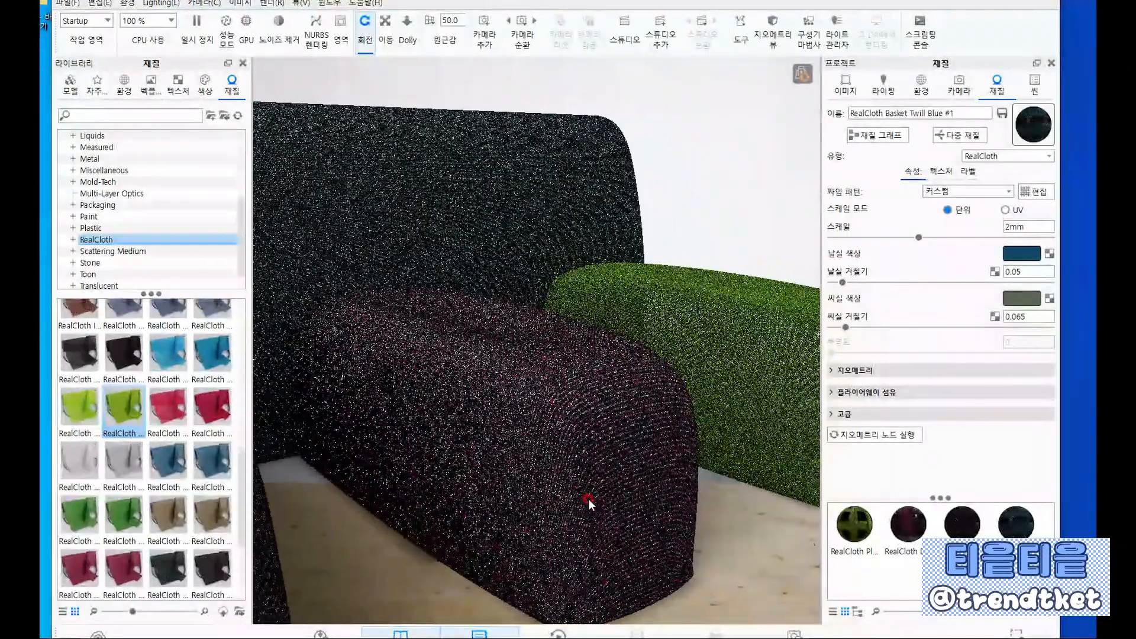
scroll(588, 499, "up", 5)
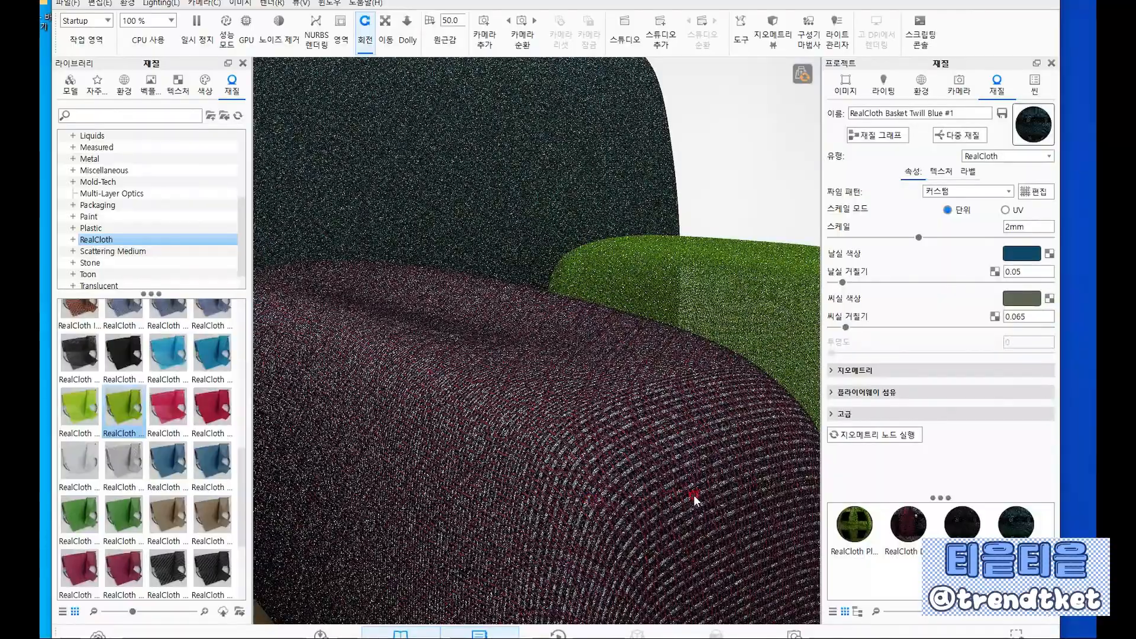
left_click_drag(406, 484, 672, 441)
scroll(672, 441, "up", 5)
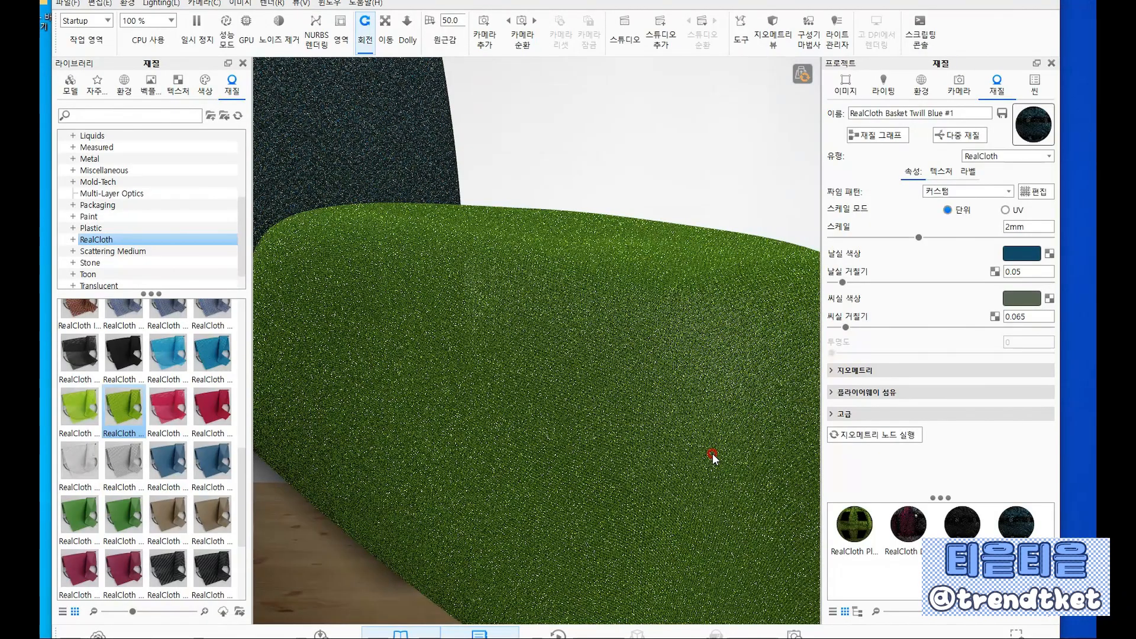
Reframe the camera so the whole sofa faces forward and sits on the backplate's wooden table top
scroll(712, 455, "down", 8)
left_click_drag(712, 454, 646, 440)
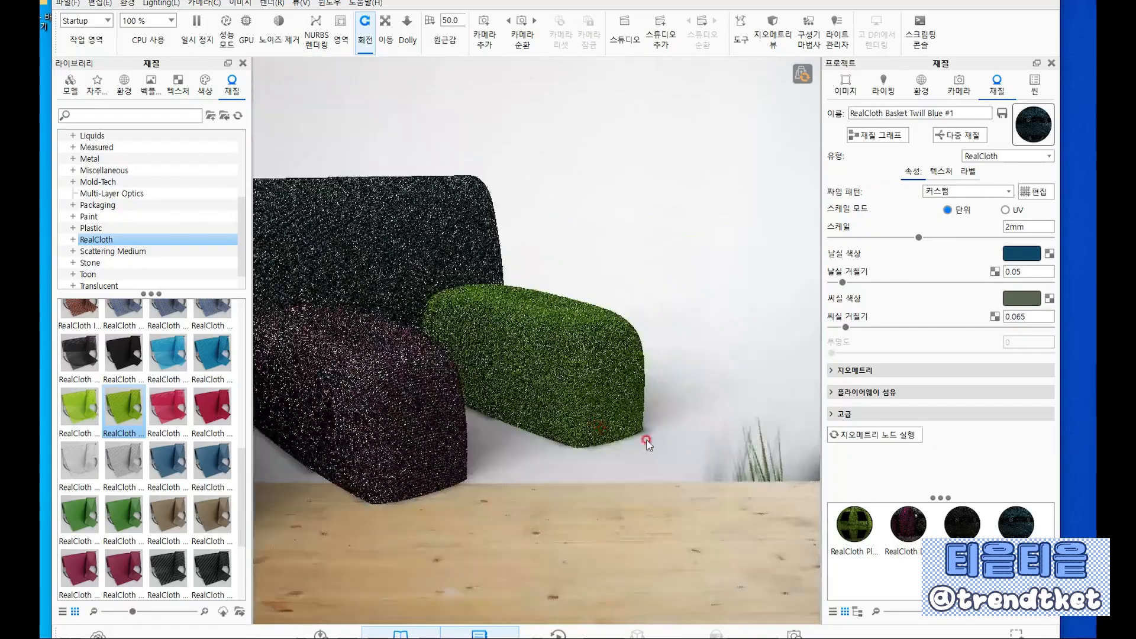
middle_click_drag(604, 420, 775, 498)
mouse_move(425, 385)
middle_mouse_down()
mouse_move(679, 437)
mouse_move(656, 452)
middle_mouse_up()
left_click_drag(655, 453, 543, 420)
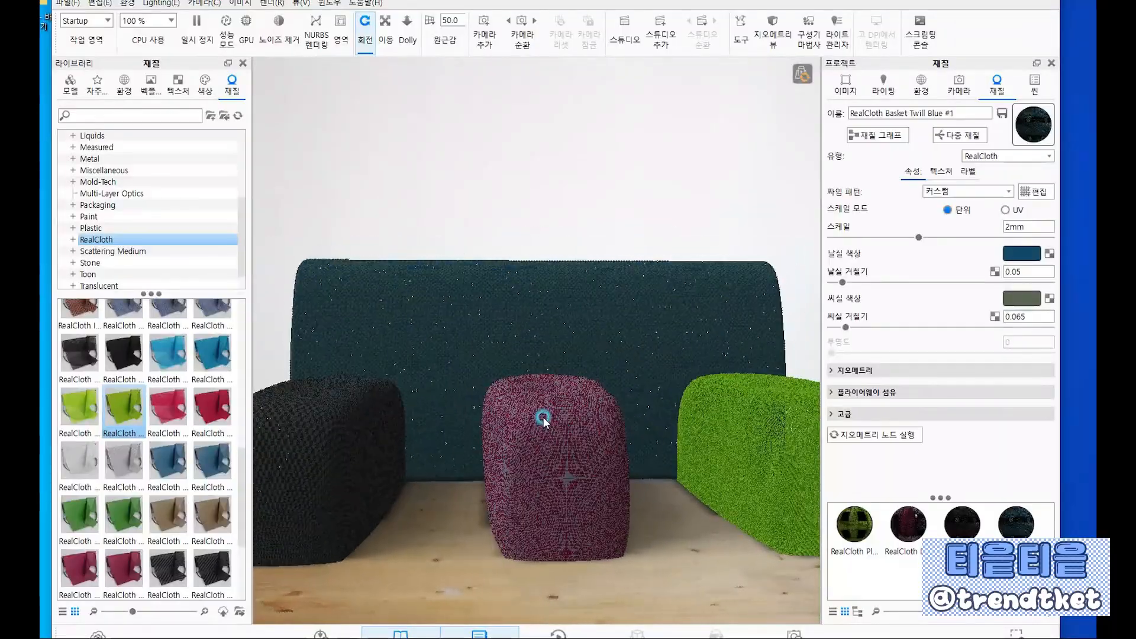
scroll(386, 423, "down", 3)
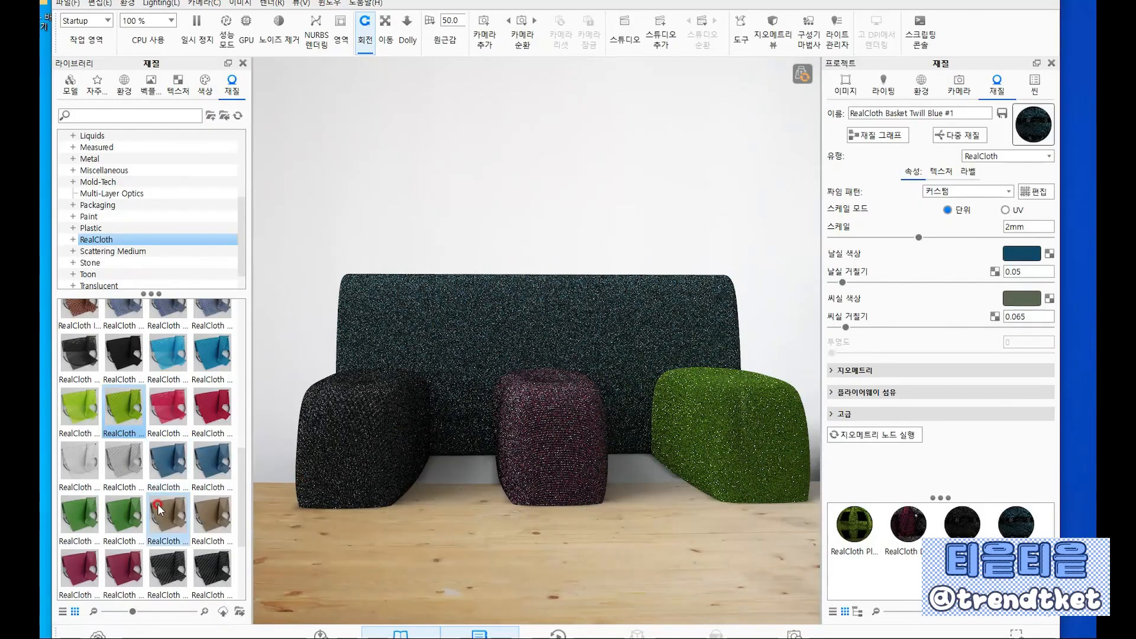
Replace the left seat's fabric with a tan RealCloth material and the right seat's with a muted green one
scroll(158, 509, "up", 5)
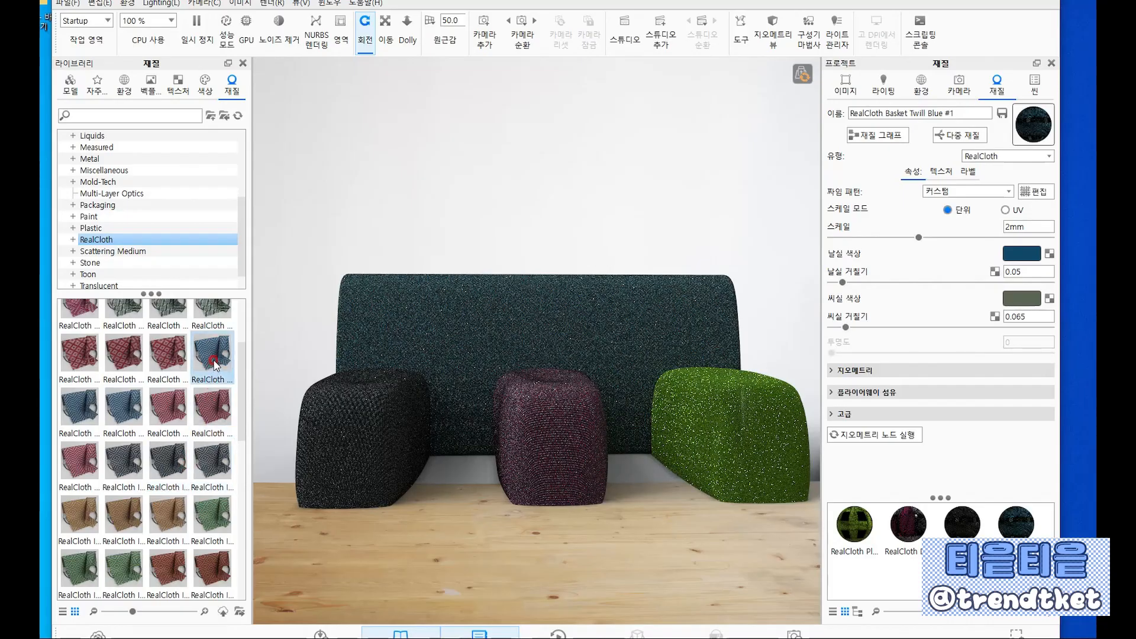
mouse_move(212, 356)
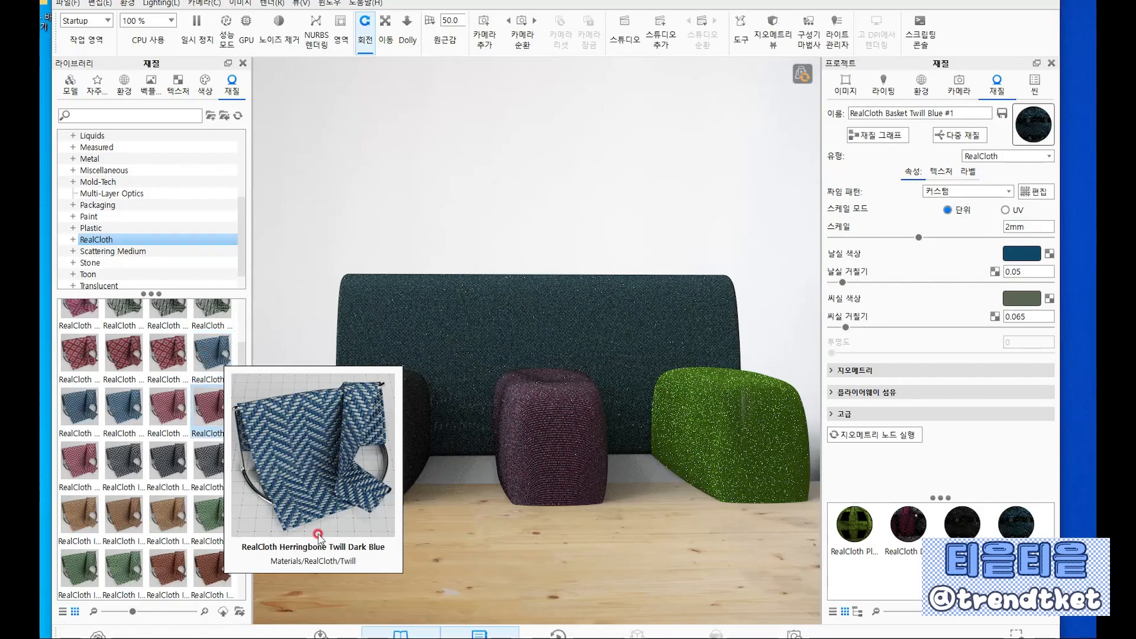
left_click(229, 571)
left_click_drag(212, 575, 331, 463)
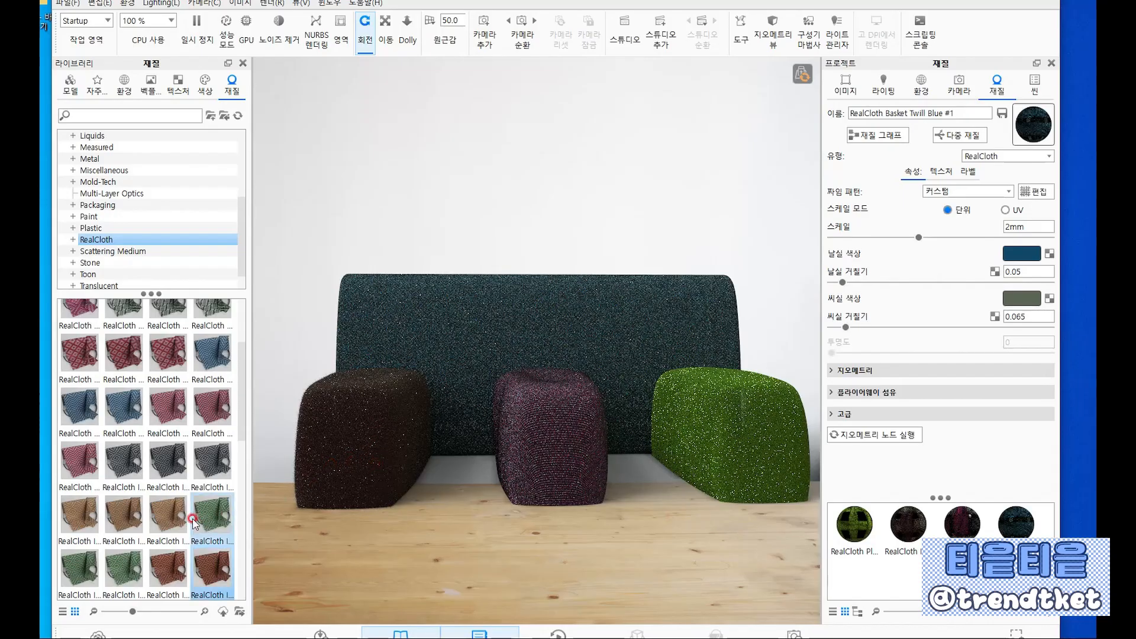
left_click_drag(165, 517, 363, 447)
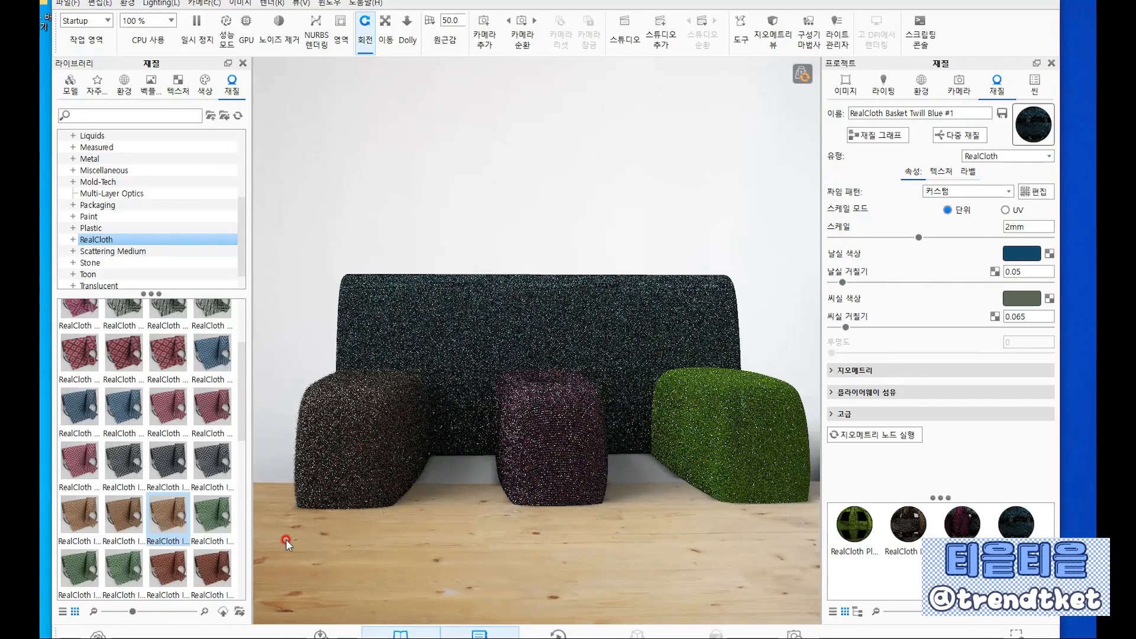
left_click_drag(212, 515, 762, 444)
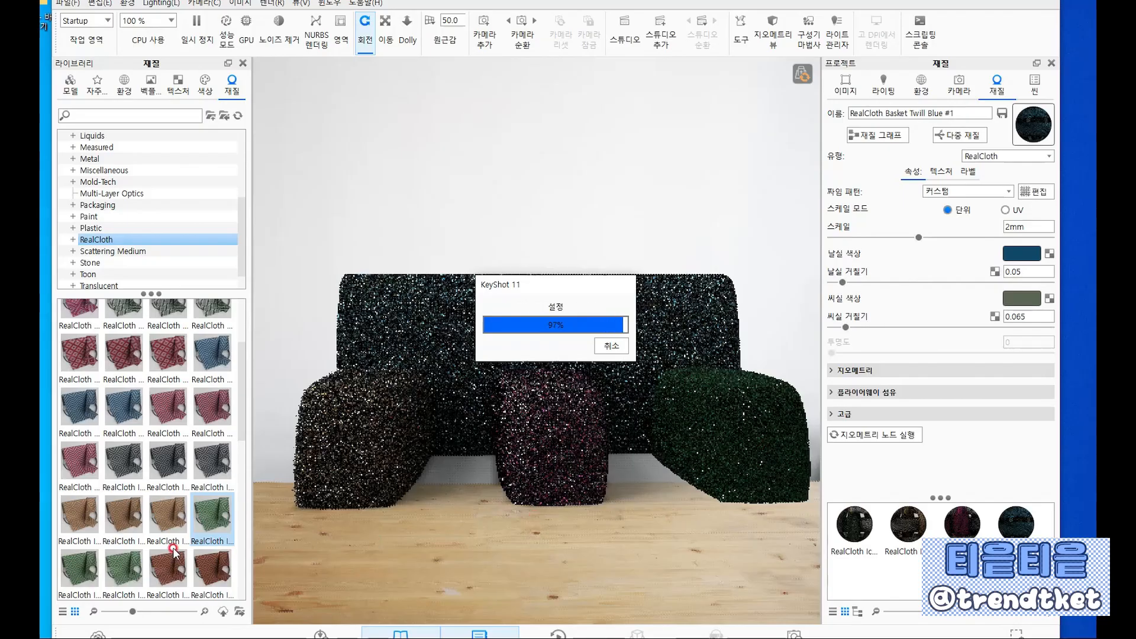
Reframe the camera so the whole sofa stands angled on the wooden table top with the backplate's plant in view
scroll(174, 550, "down", 5)
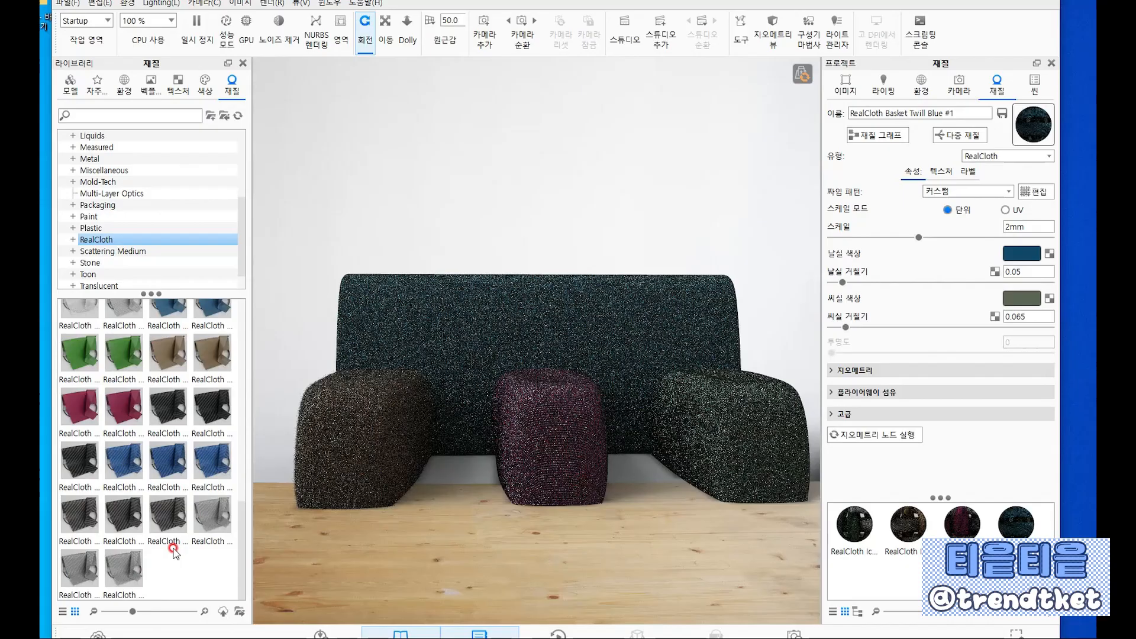
scroll(174, 550, "up", 5)
left_click_drag(241, 521, 498, 484)
middle_click_drag(498, 485, 527, 530)
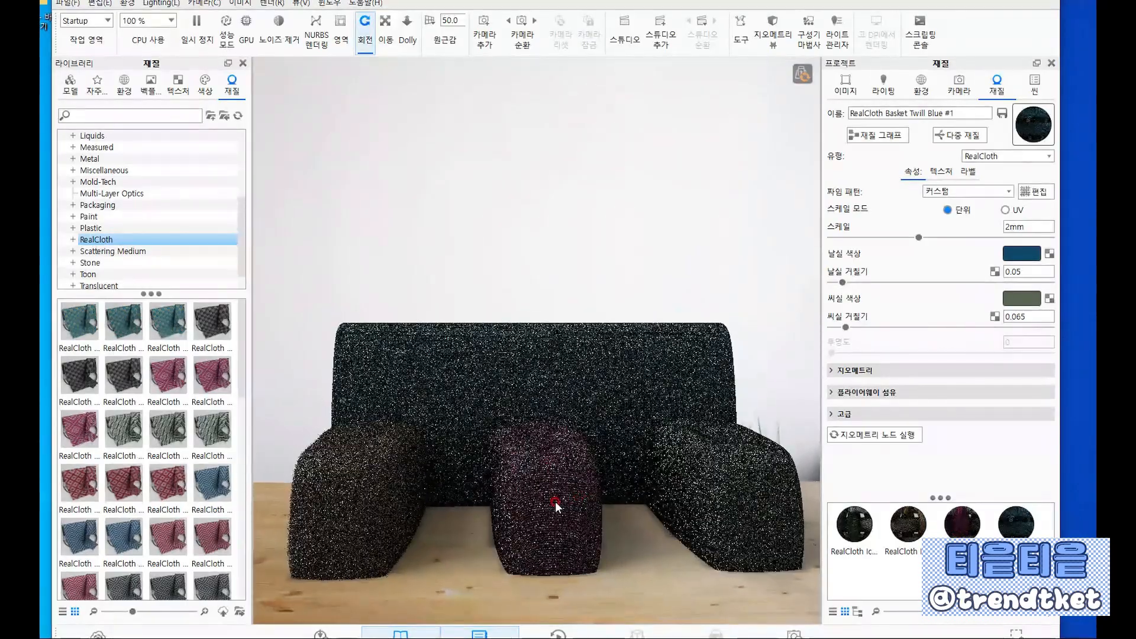
scroll(555, 502, "down", 3)
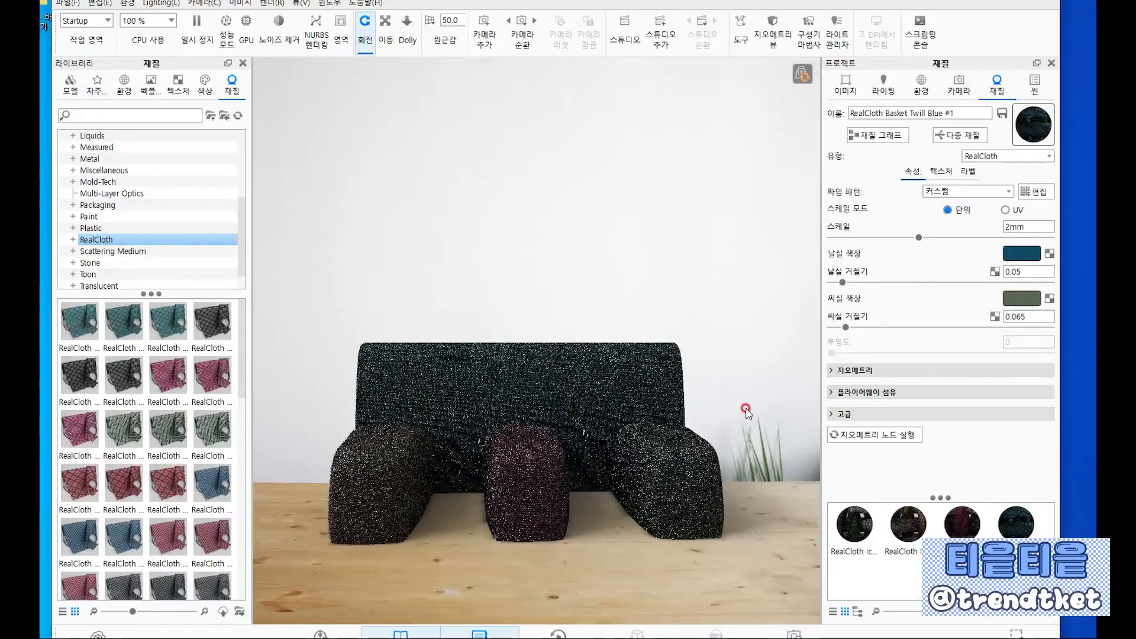
left_click_drag(570, 492, 566, 481)
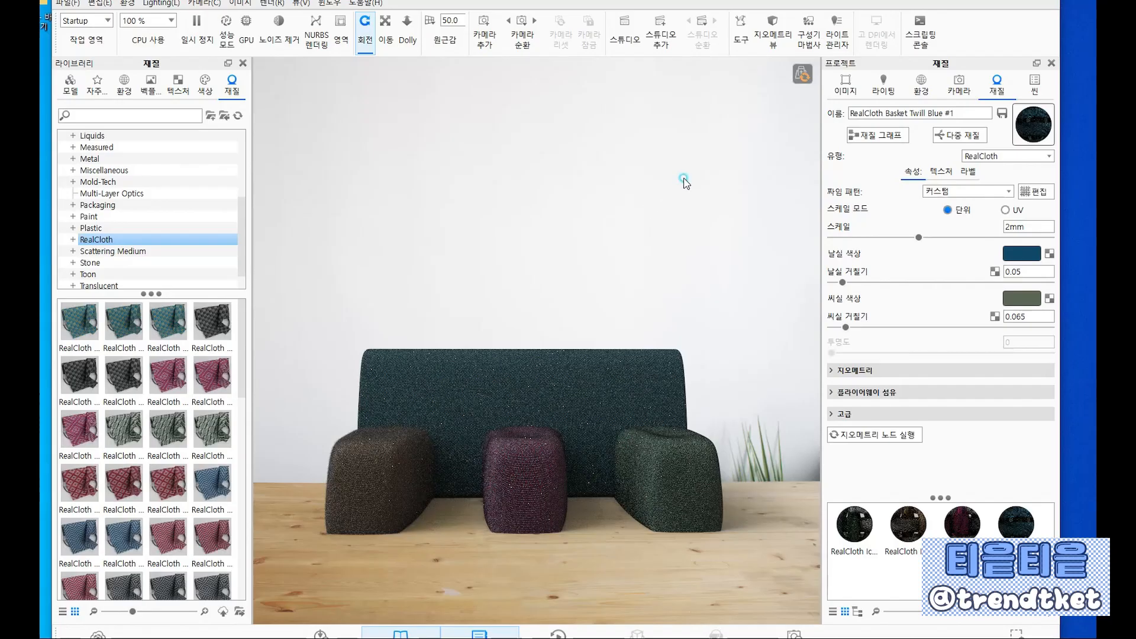
left_click_drag(653, 174, 695, 191, "ctrl")
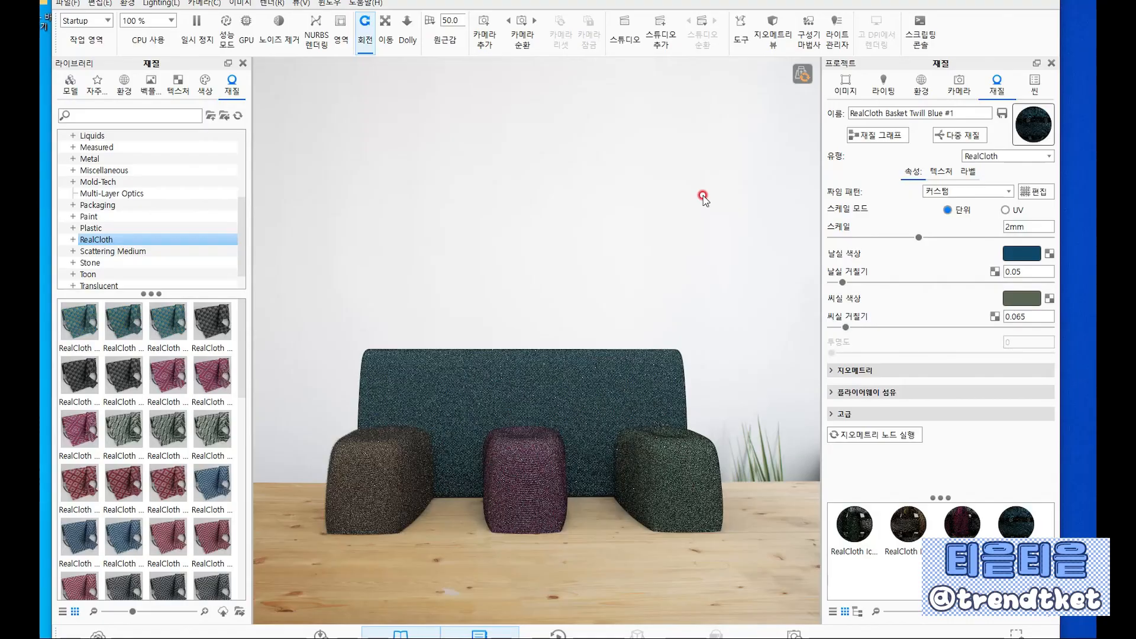
left_click_drag(703, 195, 674, 190, "ctrl")
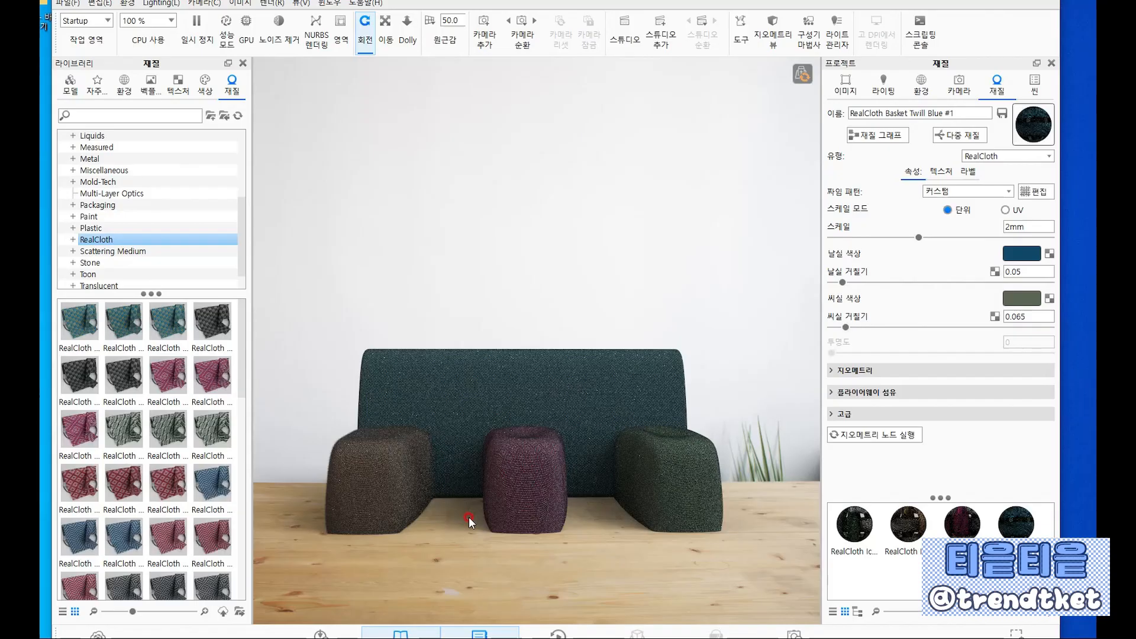
left_click_drag(350, 530, 684, 544)
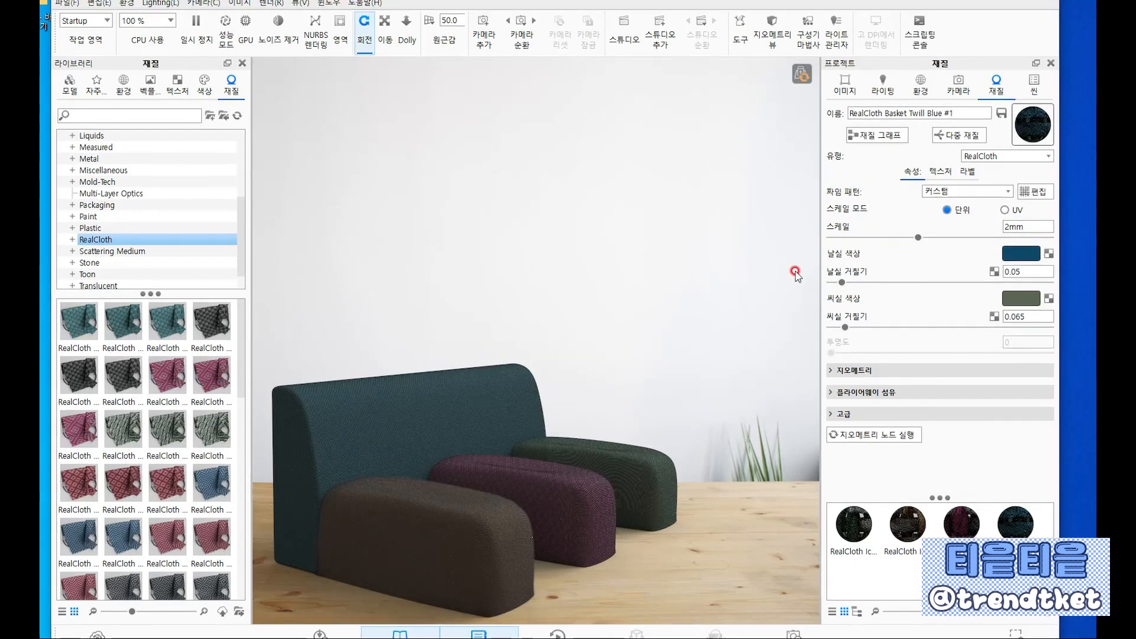
Open the still image render settings and set the output folder to the Desktop
left_click(793, 634)
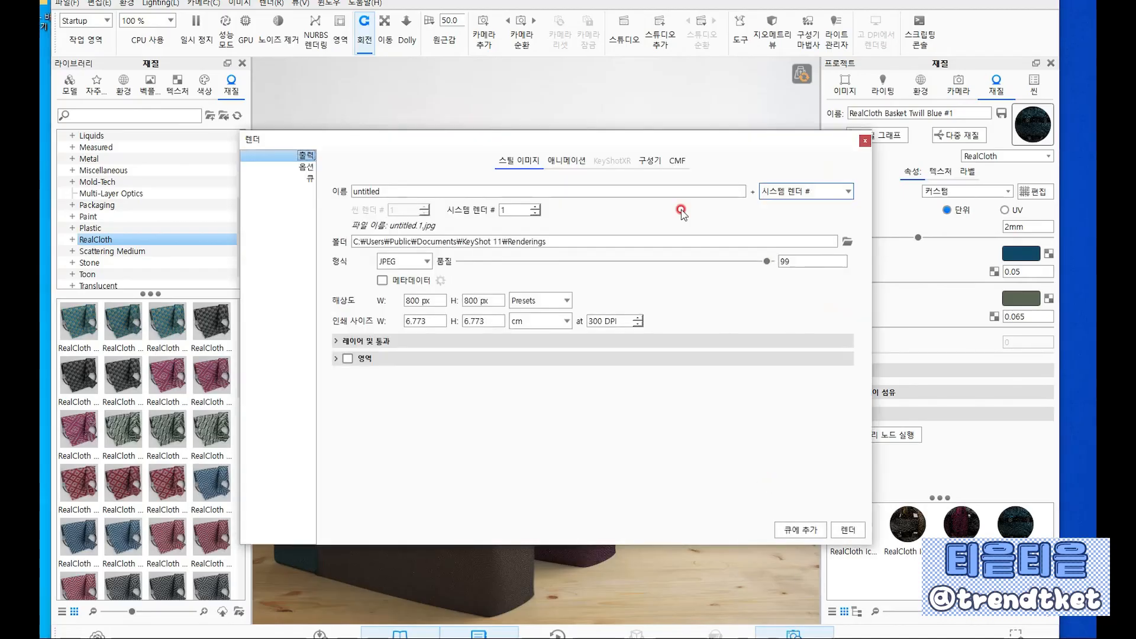
left_click_drag(643, 139, 586, 114)
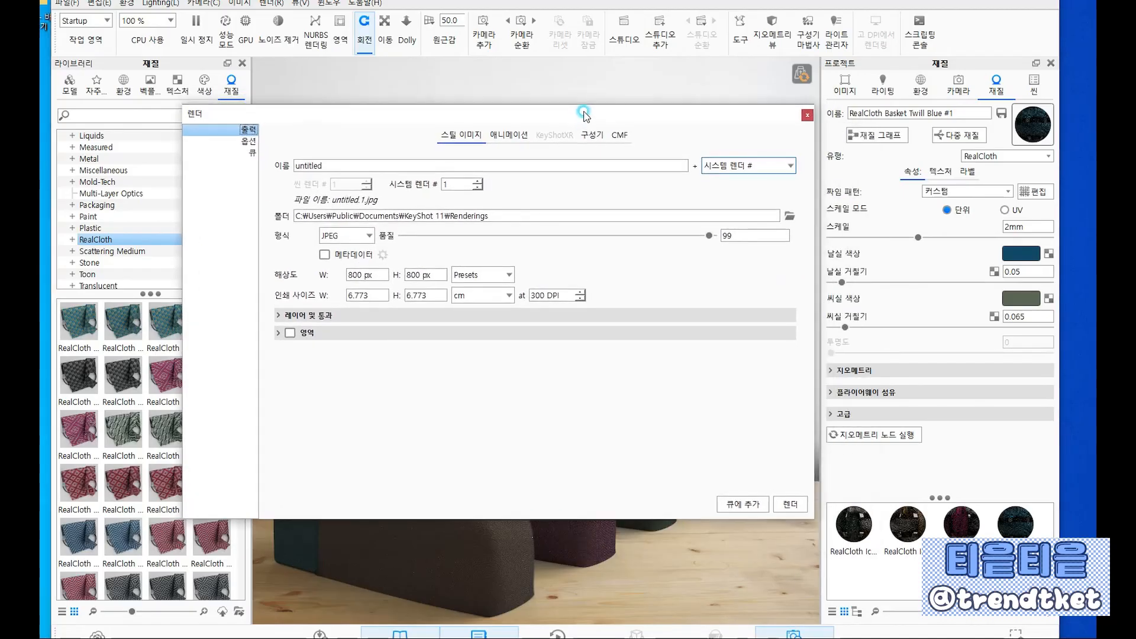
left_click(789, 217)
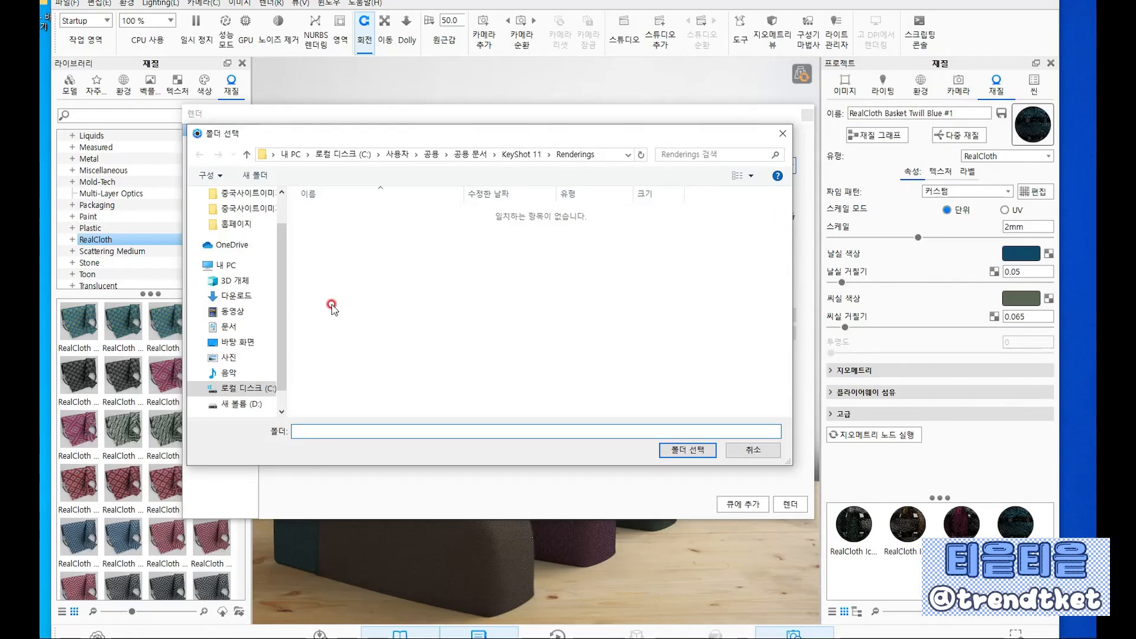
left_click(237, 342)
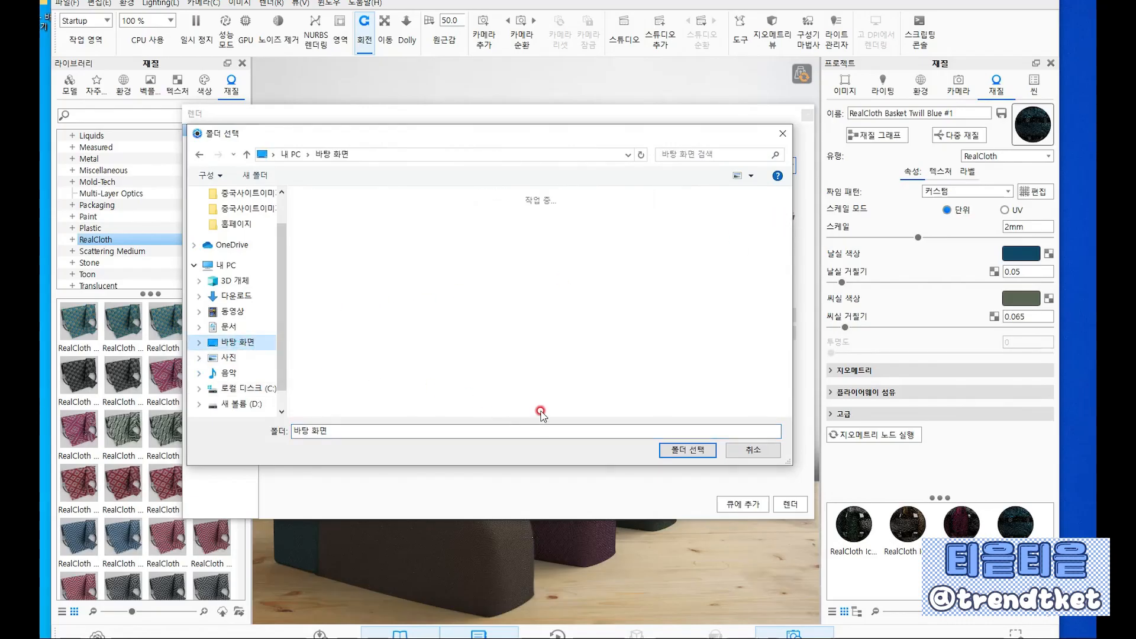
left_click(660, 450)
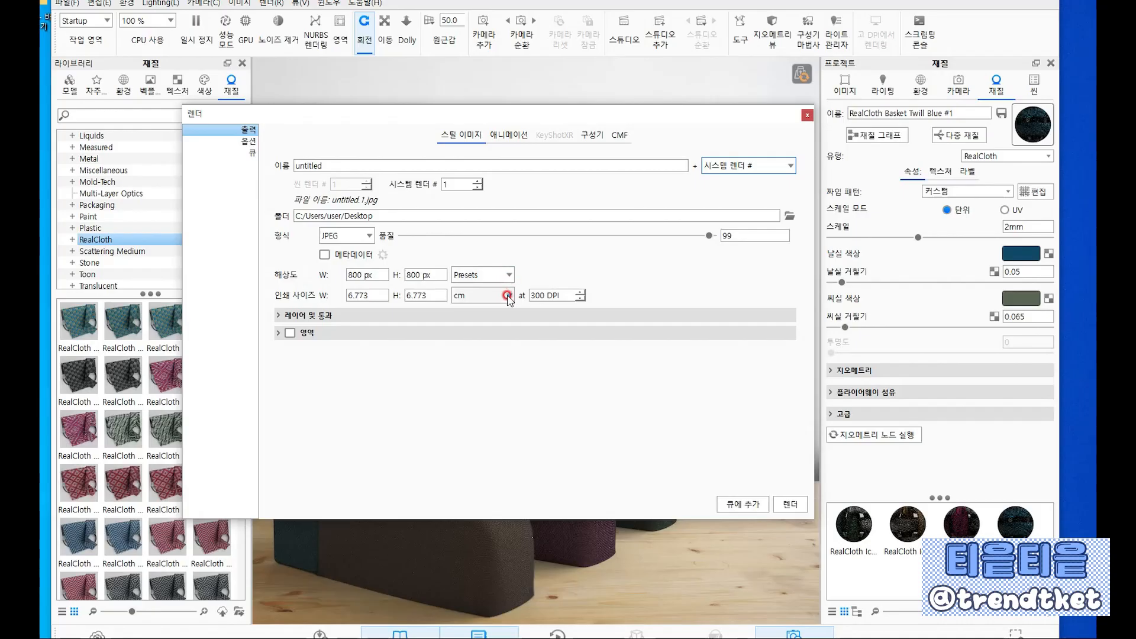
Set the still image's print width to 200 cm
left_click(369, 294)
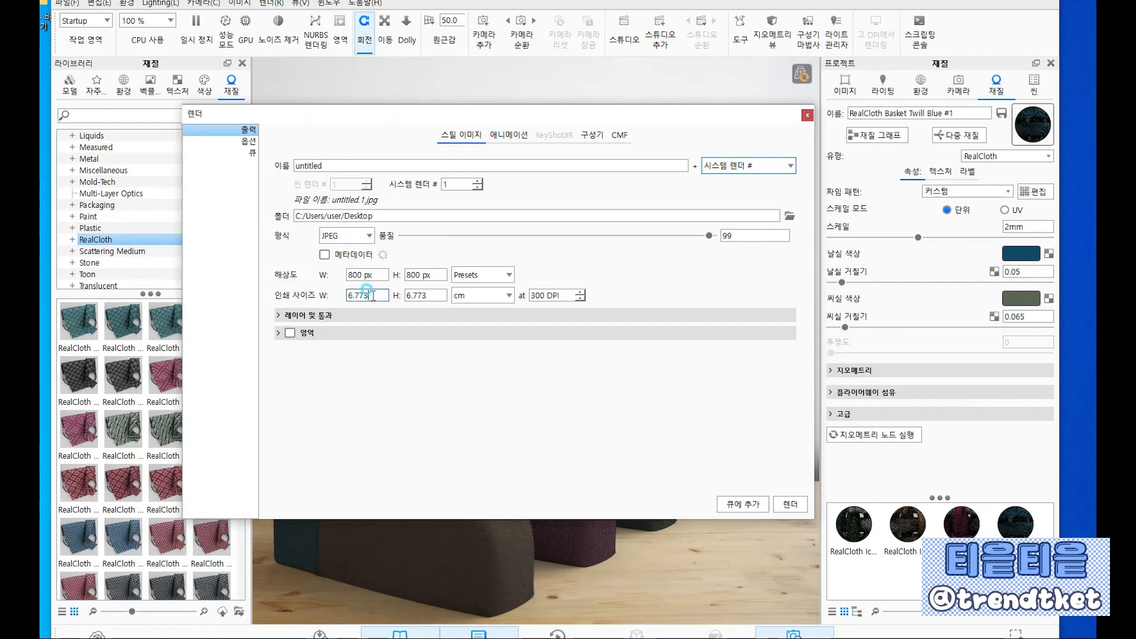
double_click(371, 294)
left_click_drag(527, 114, 0, 88)
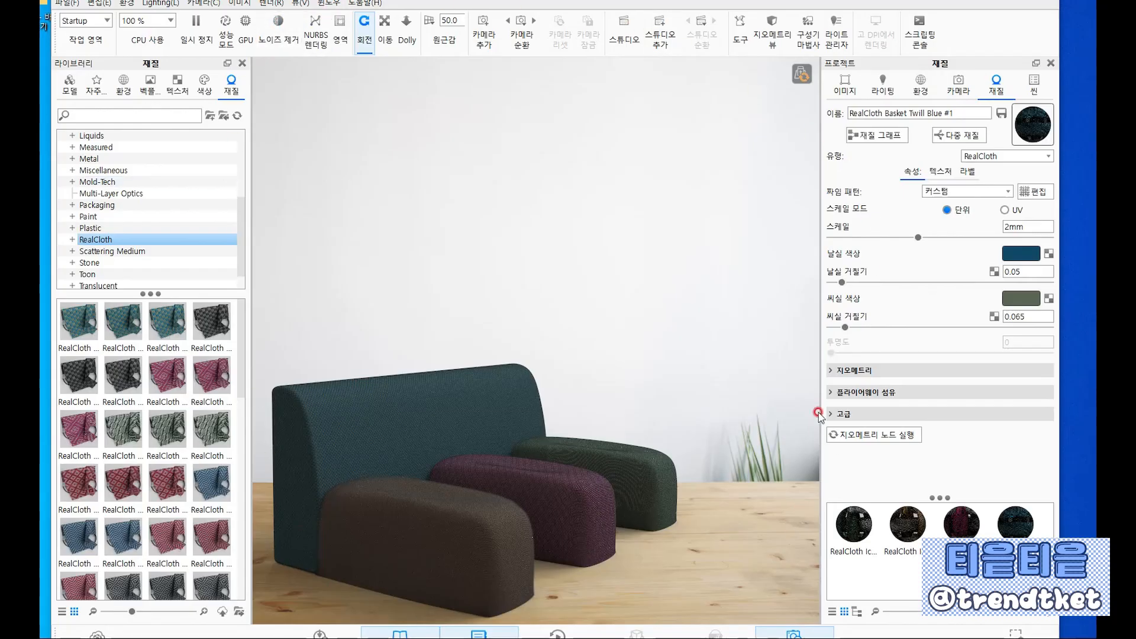
left_click_drag(0, 106, 572, 124)
left_click(403, 416)
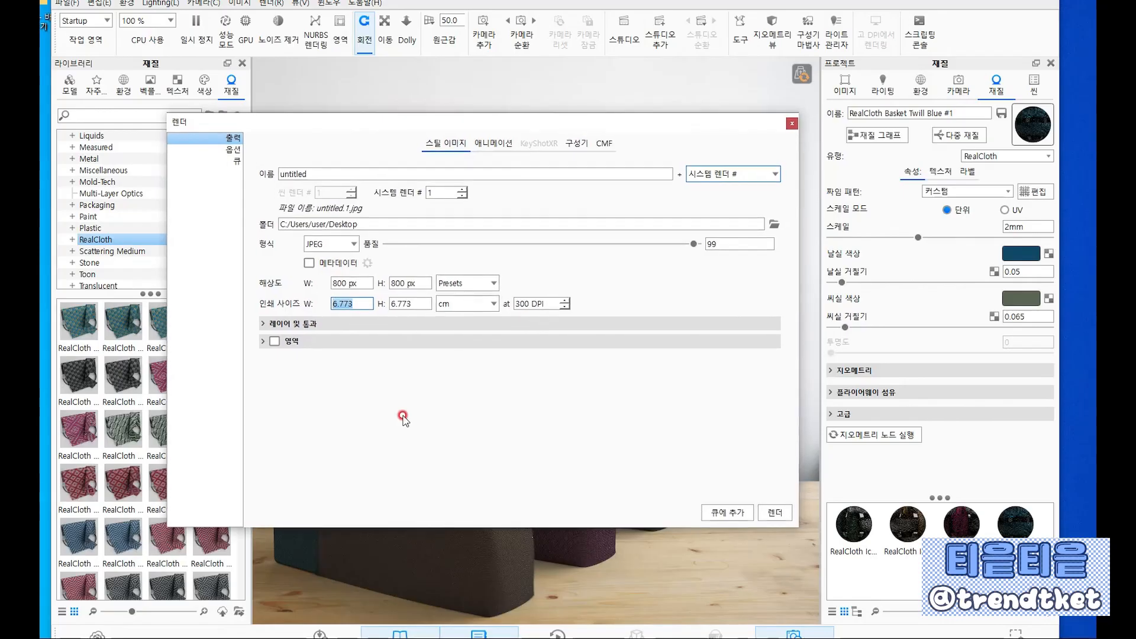
type("200")
left_click(435, 329)
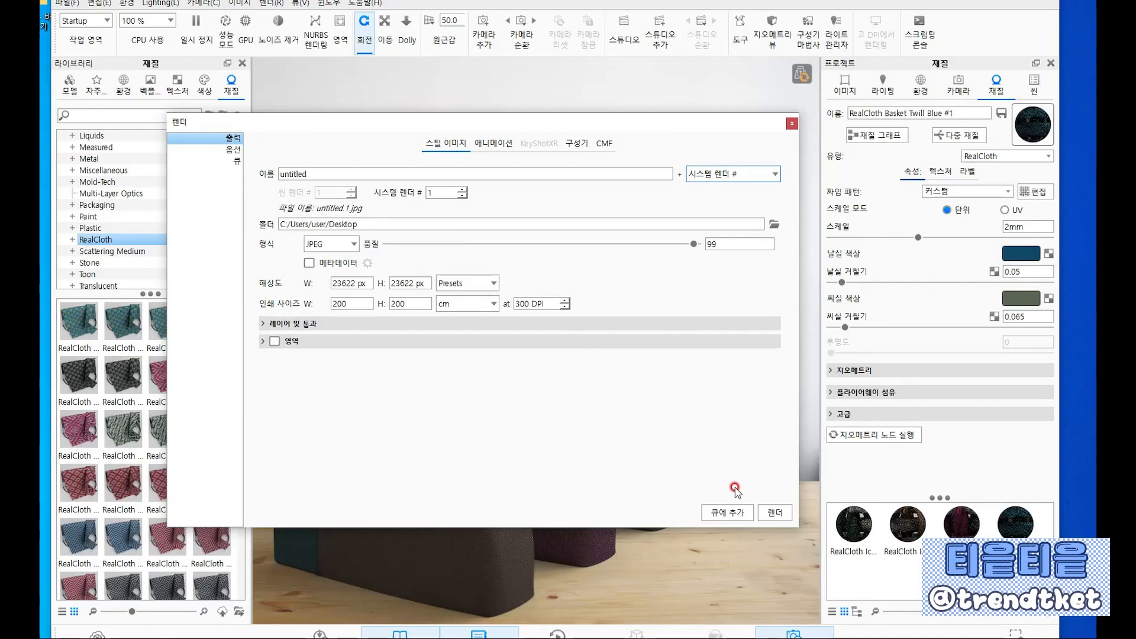
Render the sofa as a still image, accept the finished output and close the render settings
left_click(771, 514)
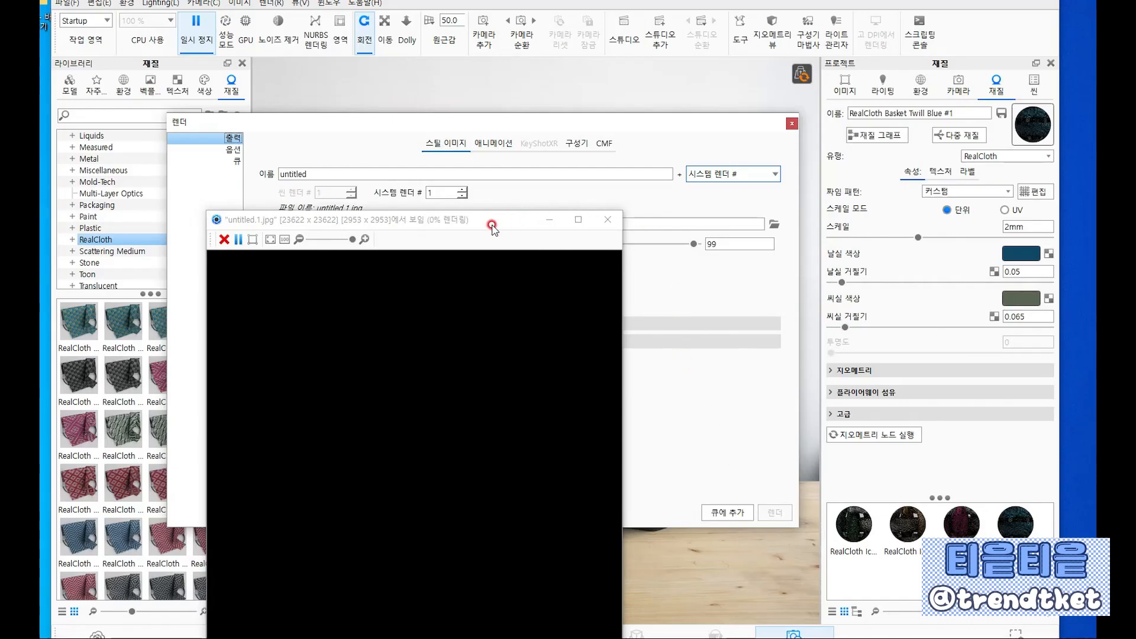
left_click_drag(491, 226, 483, 166)
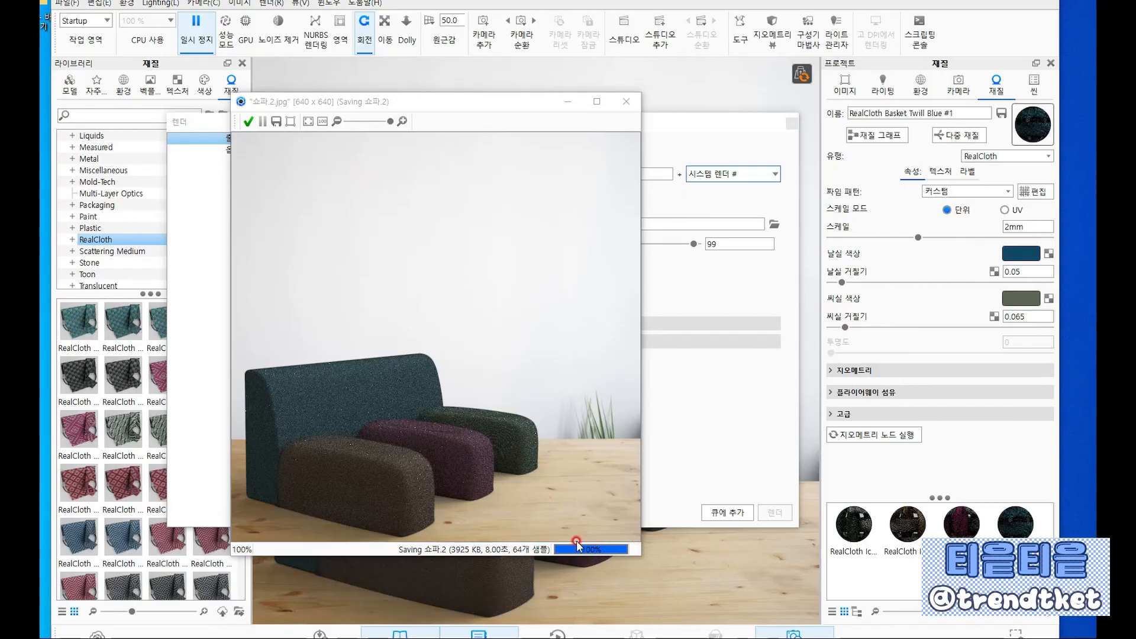
left_click(247, 122)
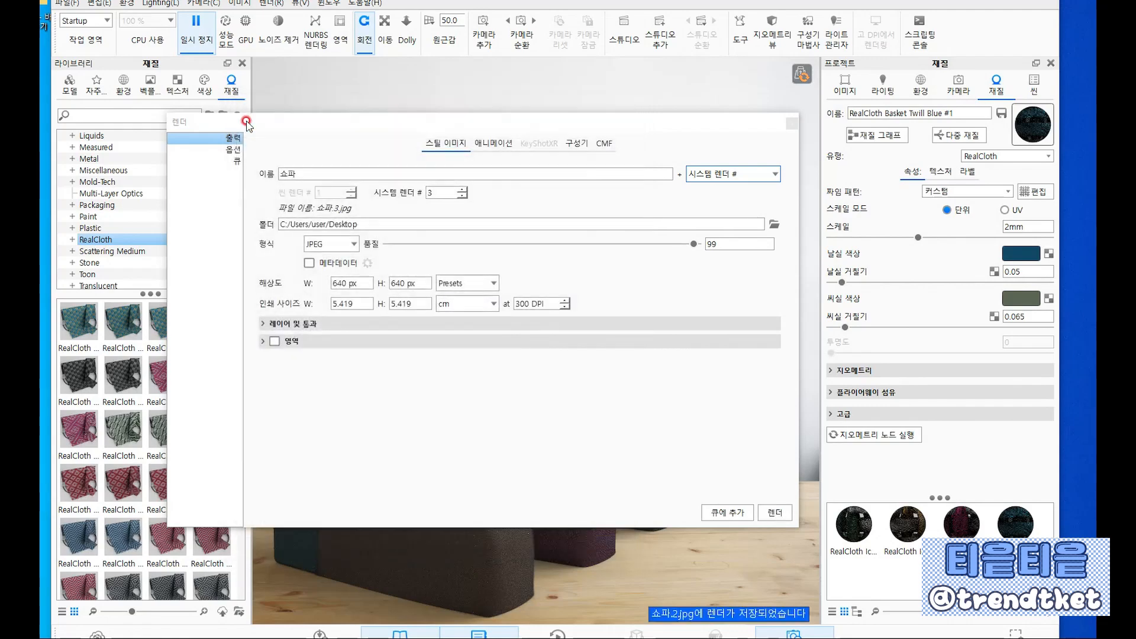
left_click(792, 123)
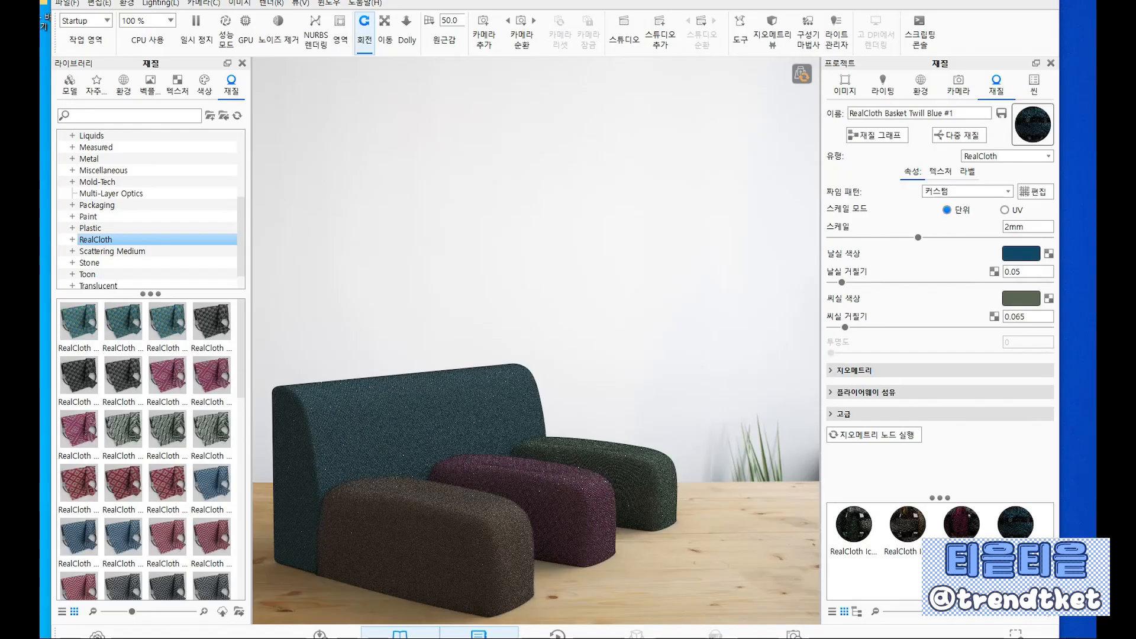
Inspect the rendered image 쇼파.2.jpg at a larger size in the 꿀뷰 image viewer and close it
left_click_drag(40, 1, 493, 1)
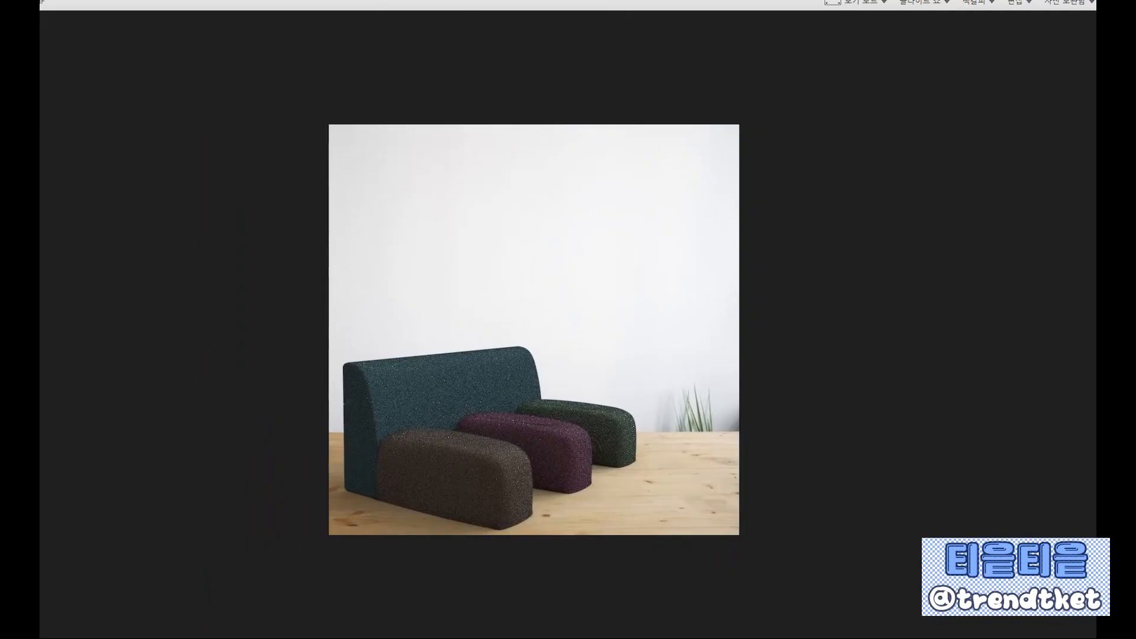
left_click_drag(970, 3, 970, 48)
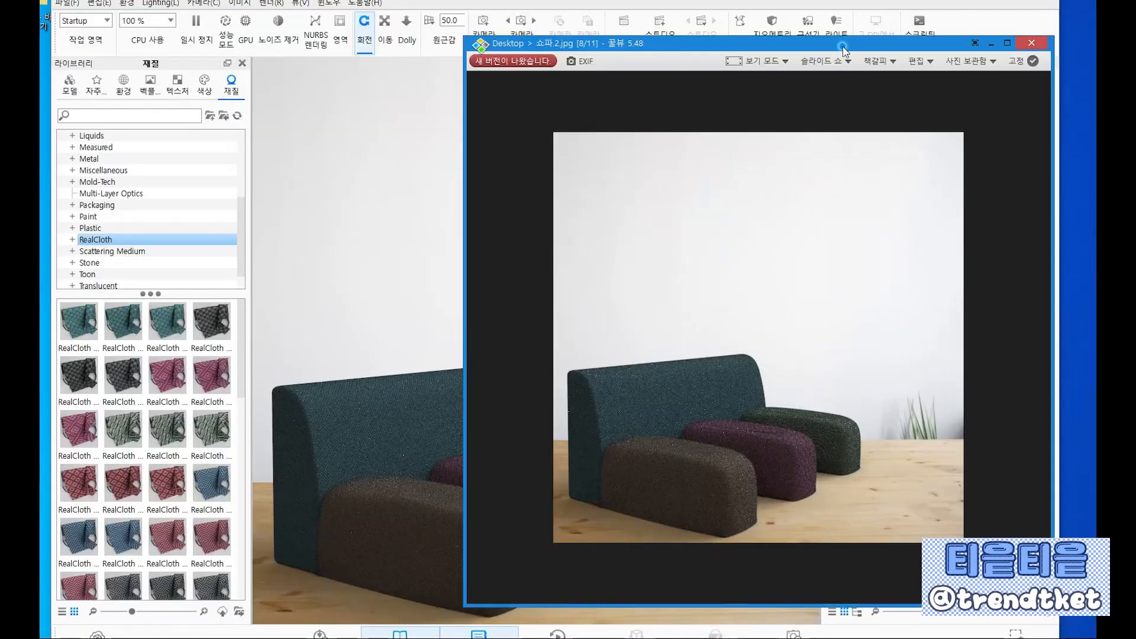
left_click_drag(840, 44, 601, 35)
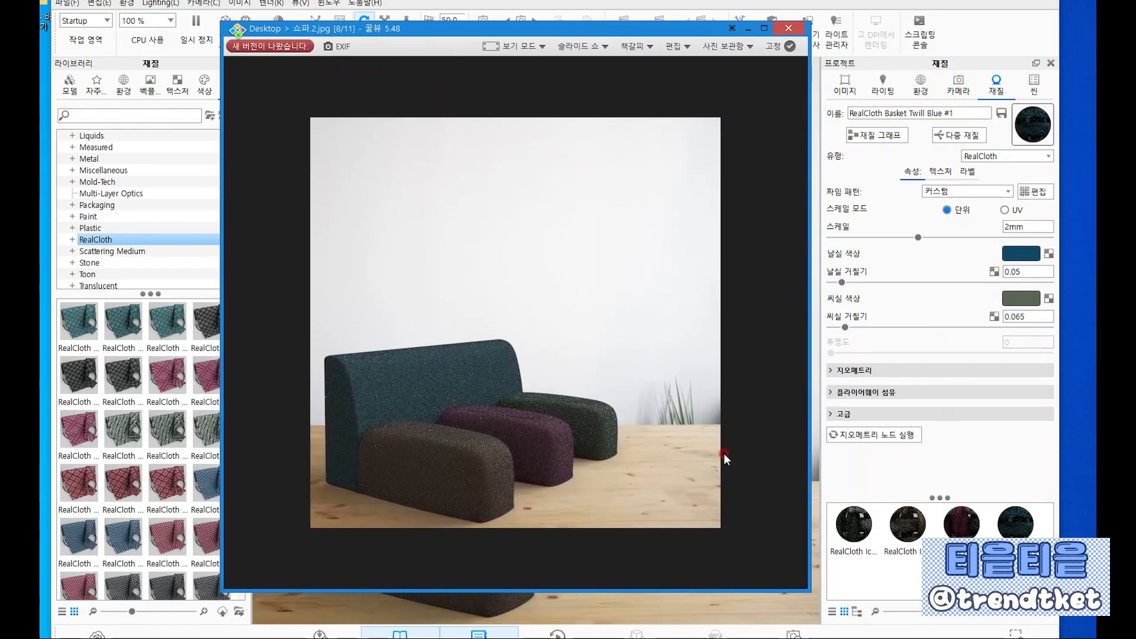
left_click(459, 564)
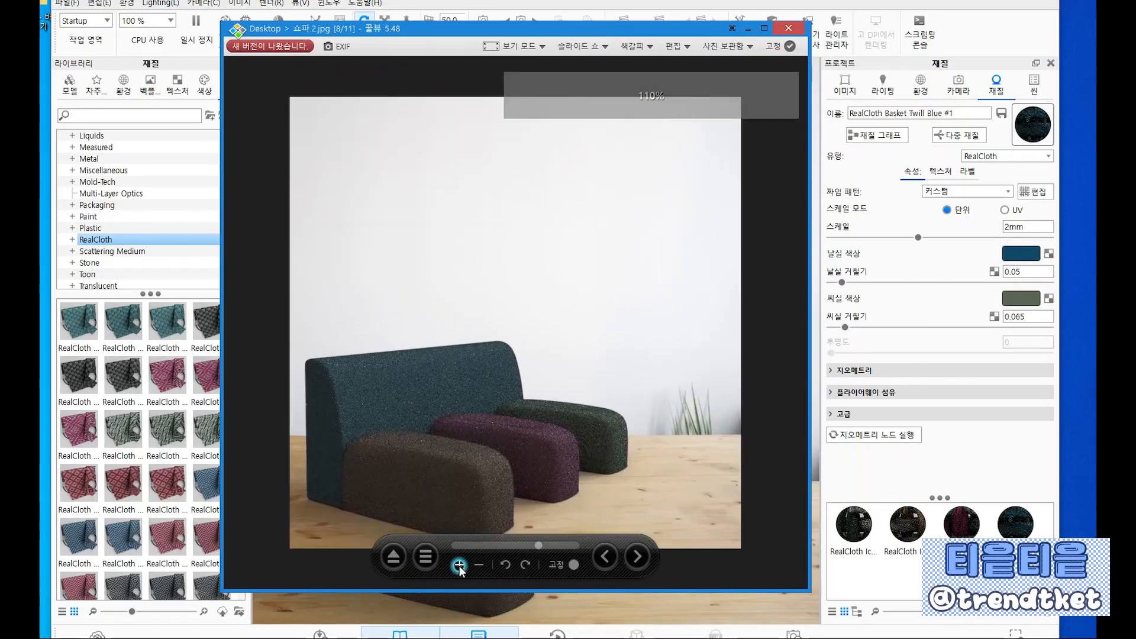
left_click(459, 566)
left_click(459, 565)
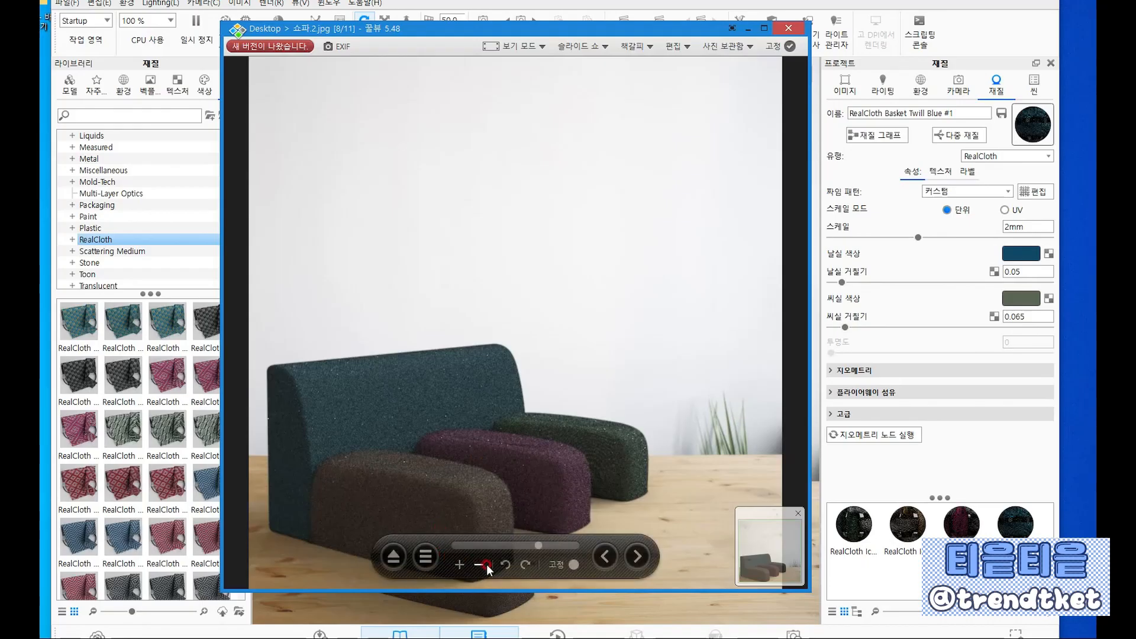
left_click(479, 563)
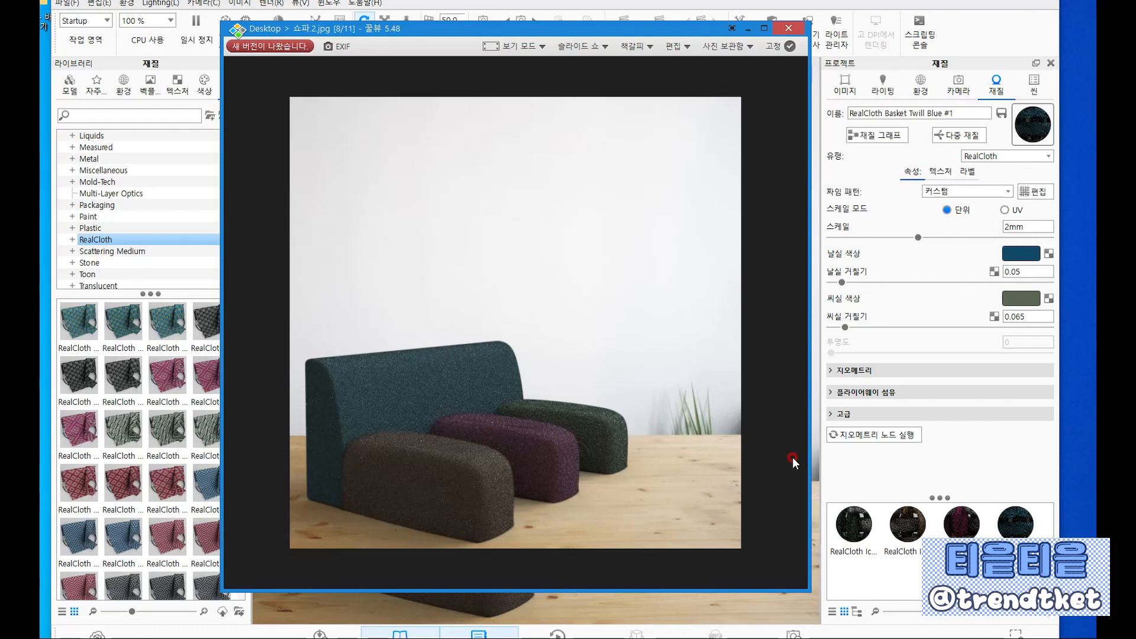
left_click(792, 29)
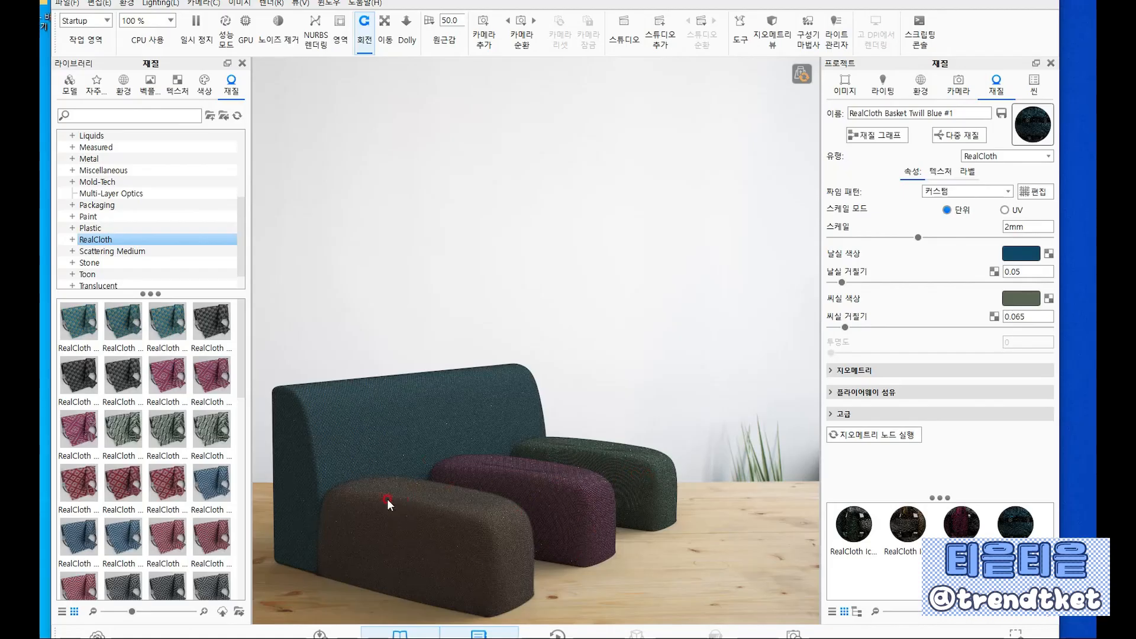
Apply the RealCloth Basket Twill Blue fabric to all three seats to match the backrest
scroll(172, 436, "down", 5)
scroll(173, 439, "up", 5)
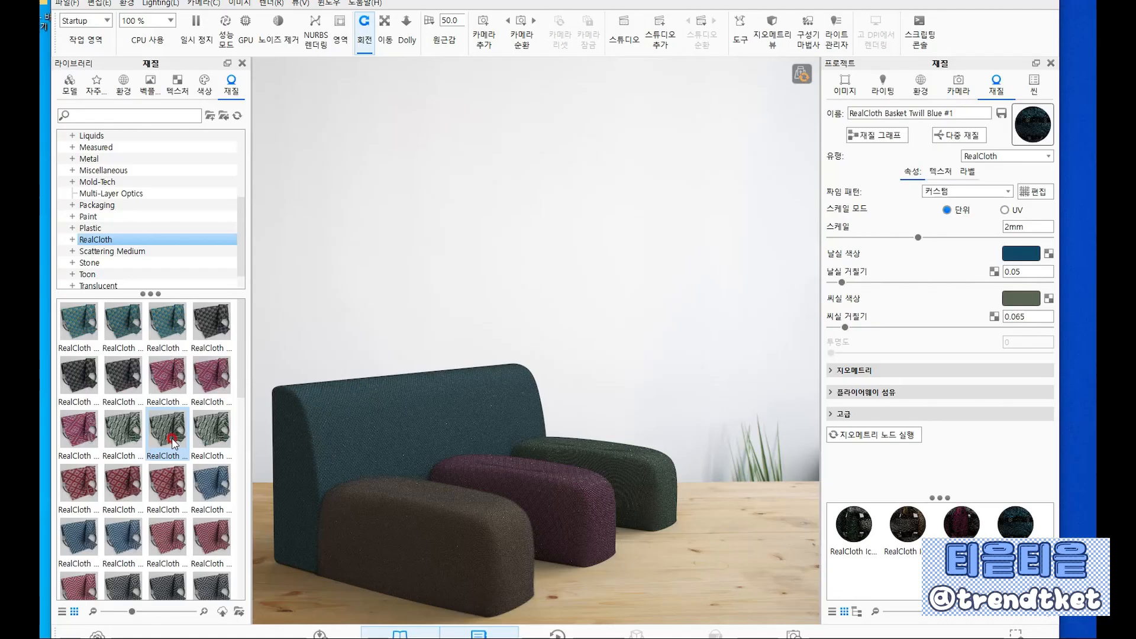
scroll(111, 275, "down", 1)
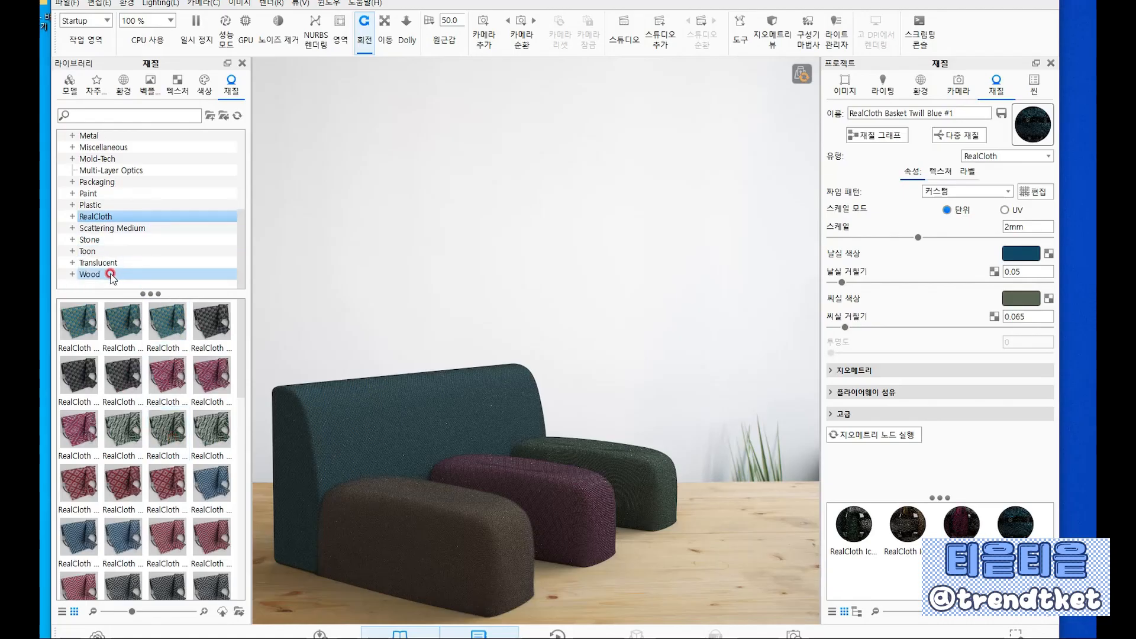
scroll(111, 276, "up", 4)
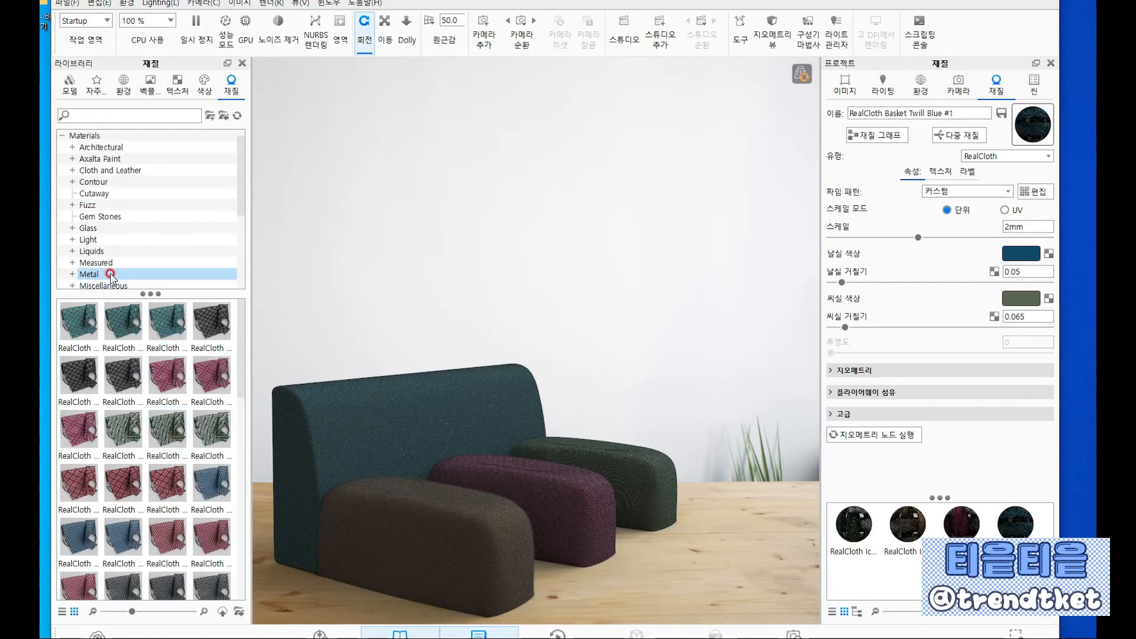
scroll(110, 276, "up", 1)
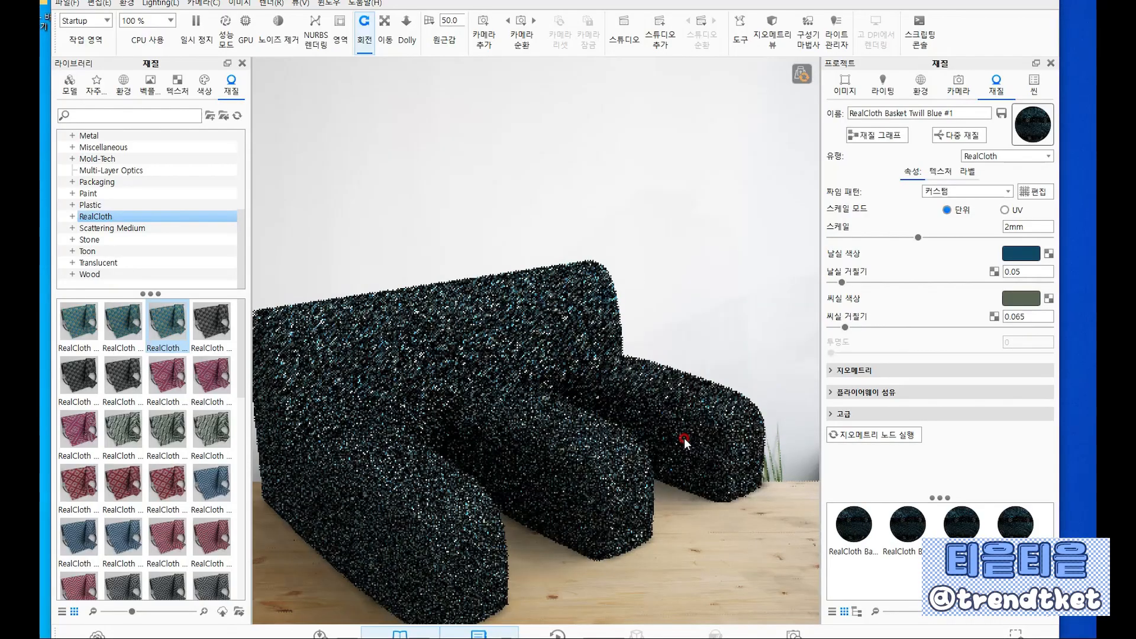
left_click_drag(499, 503, 544, 469)
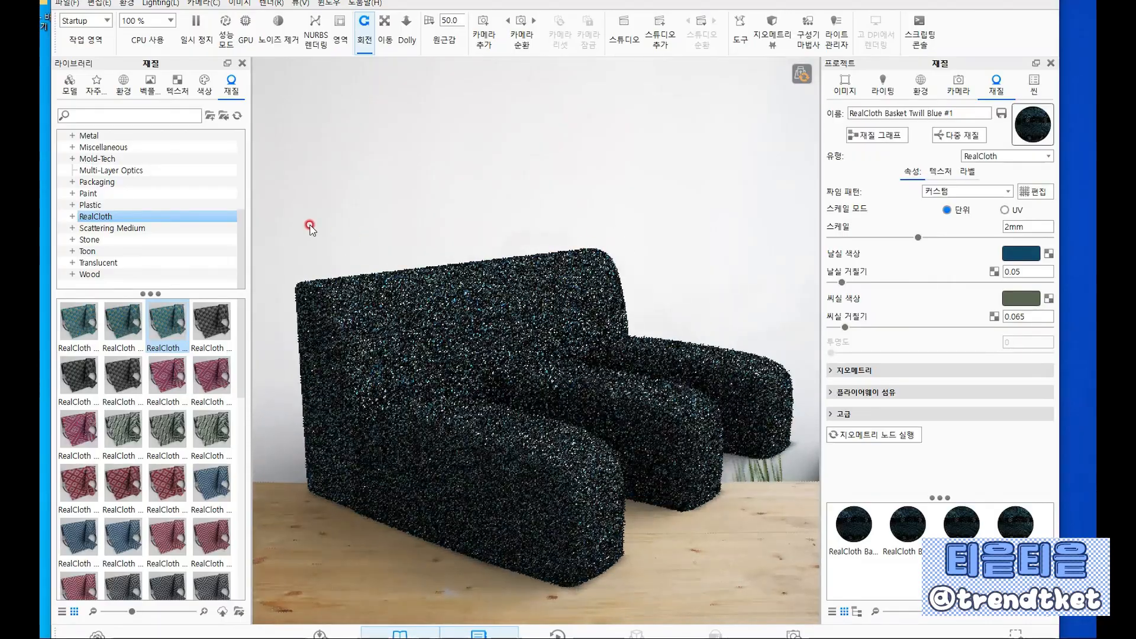
Replace the wooden table backplate with the White Solid backplate from the Studio category
left_click(151, 84)
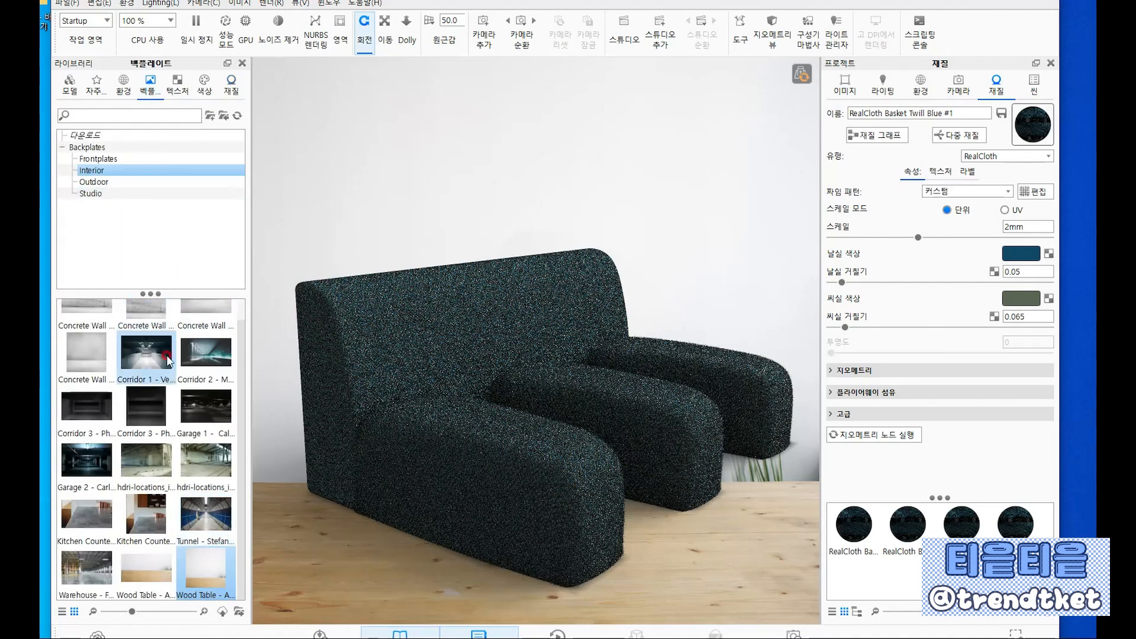
left_click(157, 395)
left_click(192, 458)
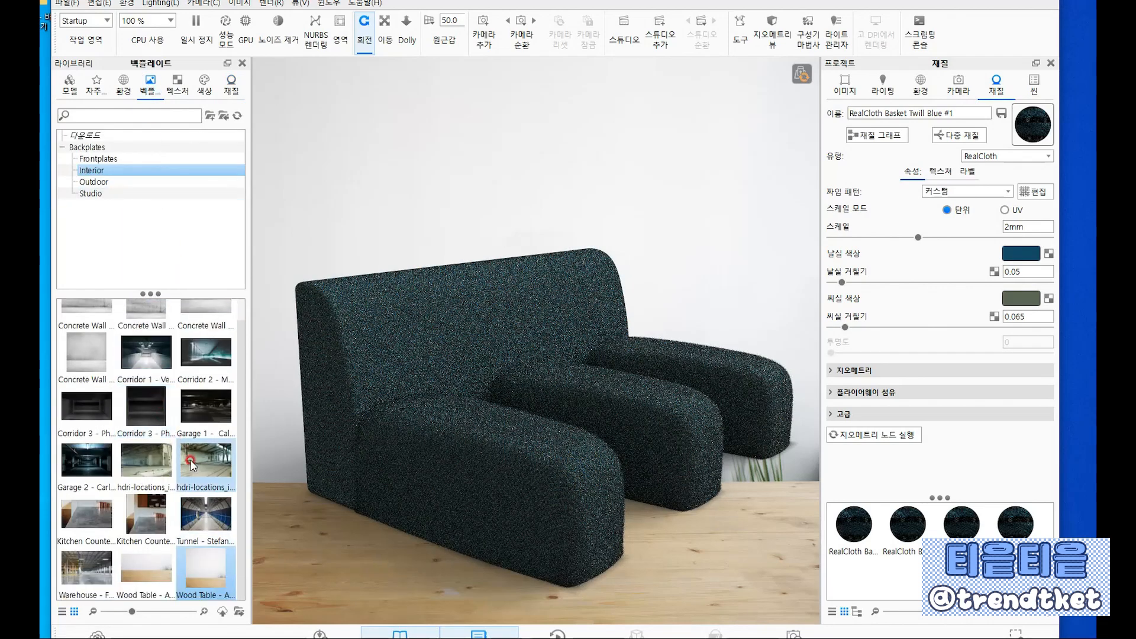
left_click(91, 194)
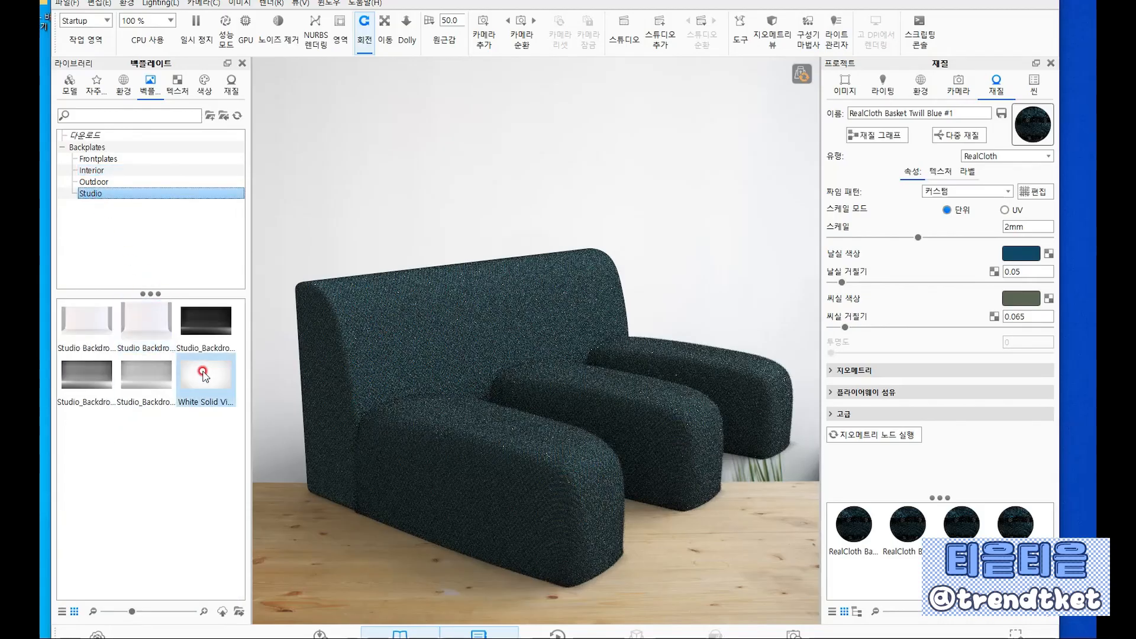
left_click_drag(207, 375, 499, 395)
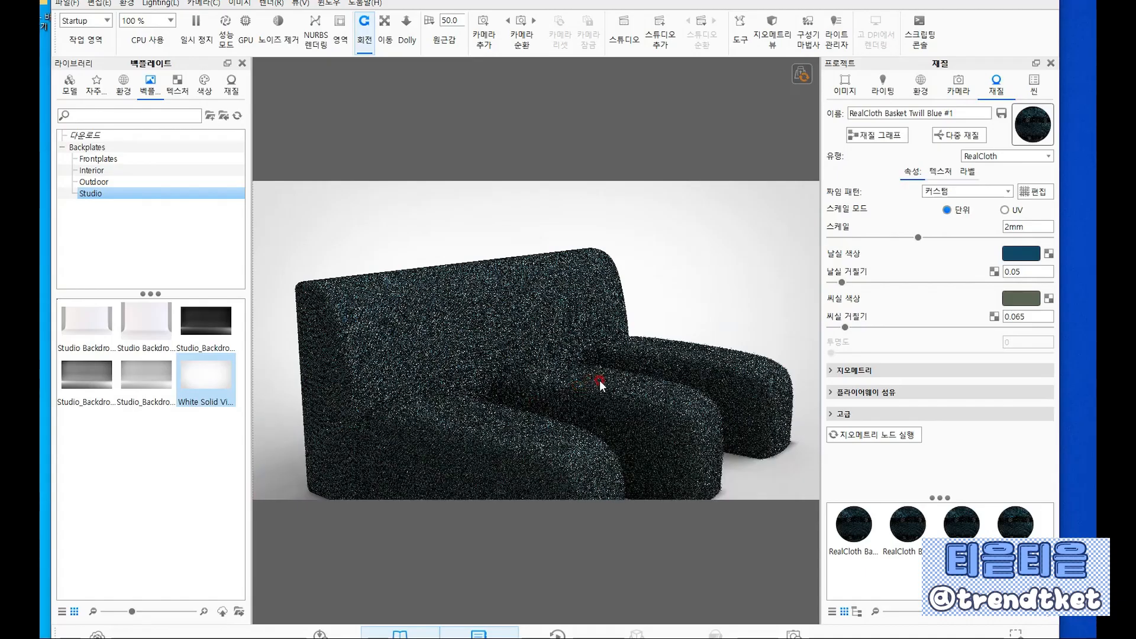
Examine the sofa from both front angles and from its side against the white studio backplate
left_click_drag(600, 384, 504, 381)
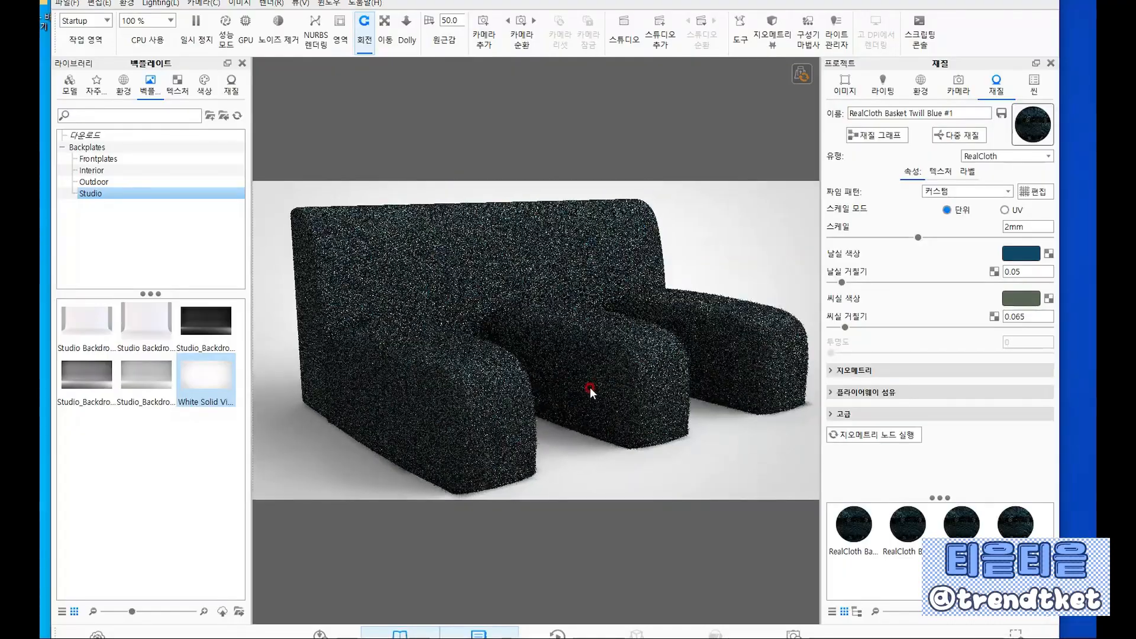
left_click_drag(590, 390, 386, 435)
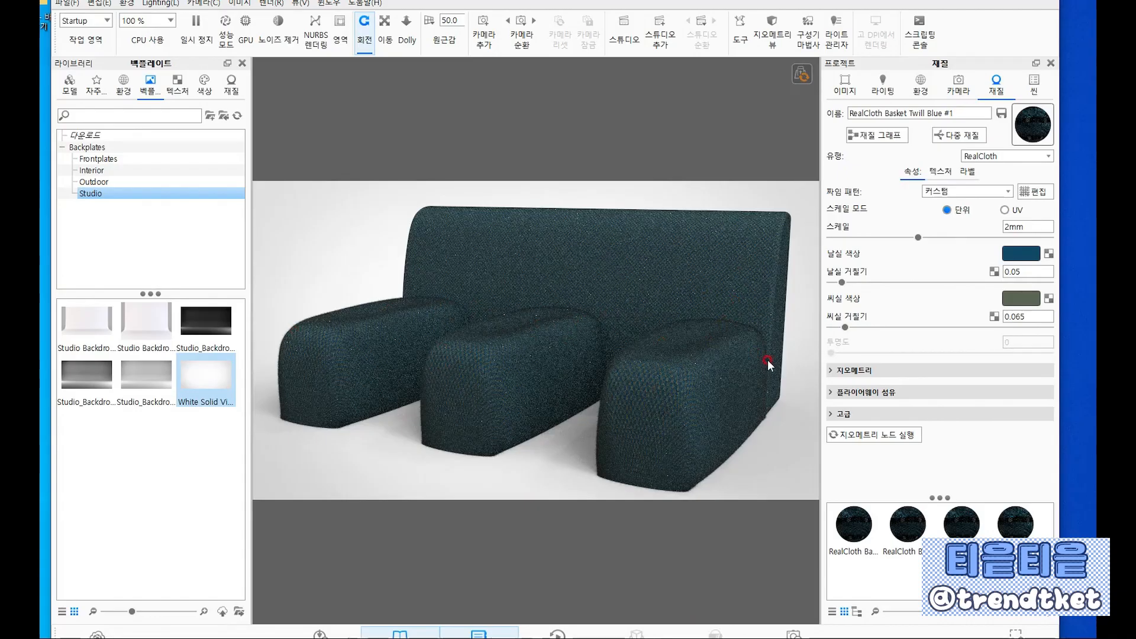
left_click_drag(709, 389, 569, 381)
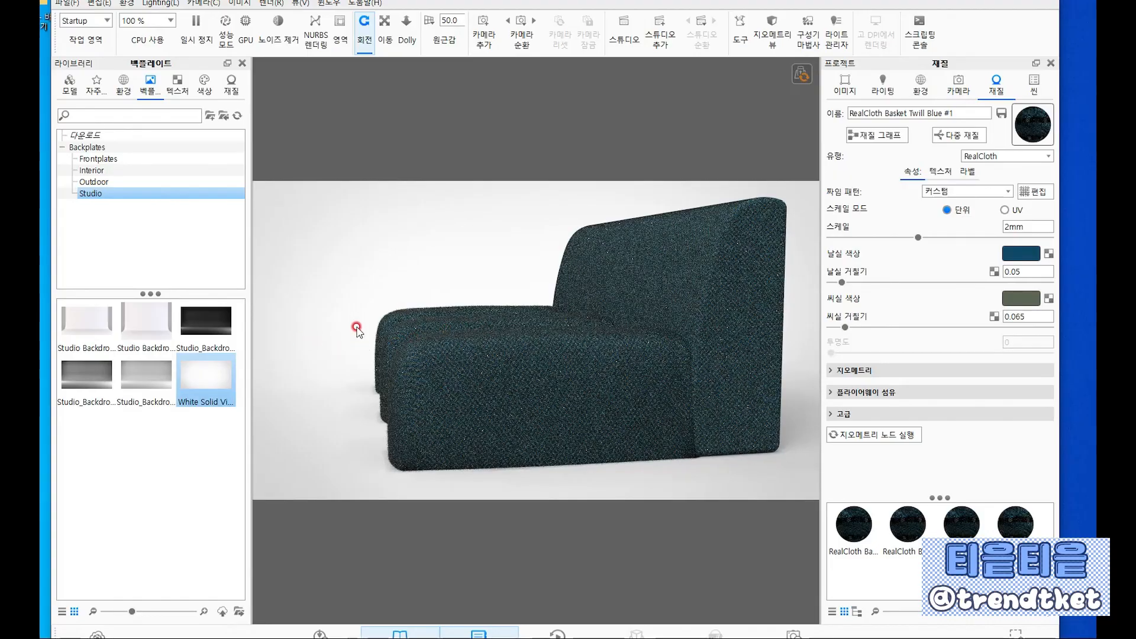
mouse_move(357, 327)
left_mouse_down()
mouse_move(418, 347)
mouse_move(355, 321)
mouse_move(369, 329)
left_mouse_up()
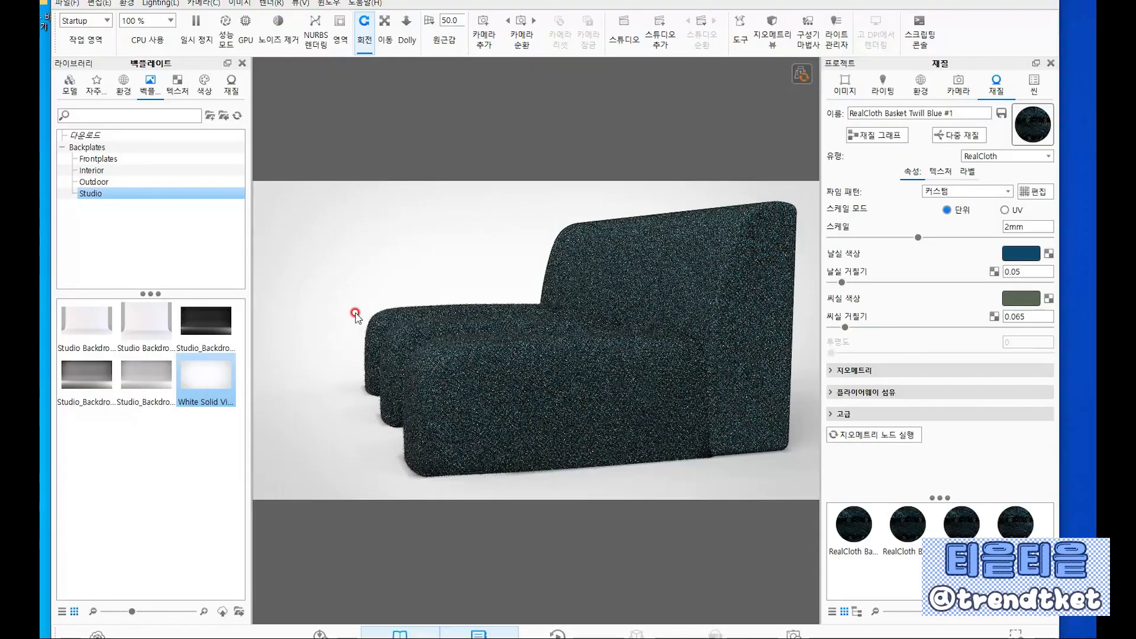